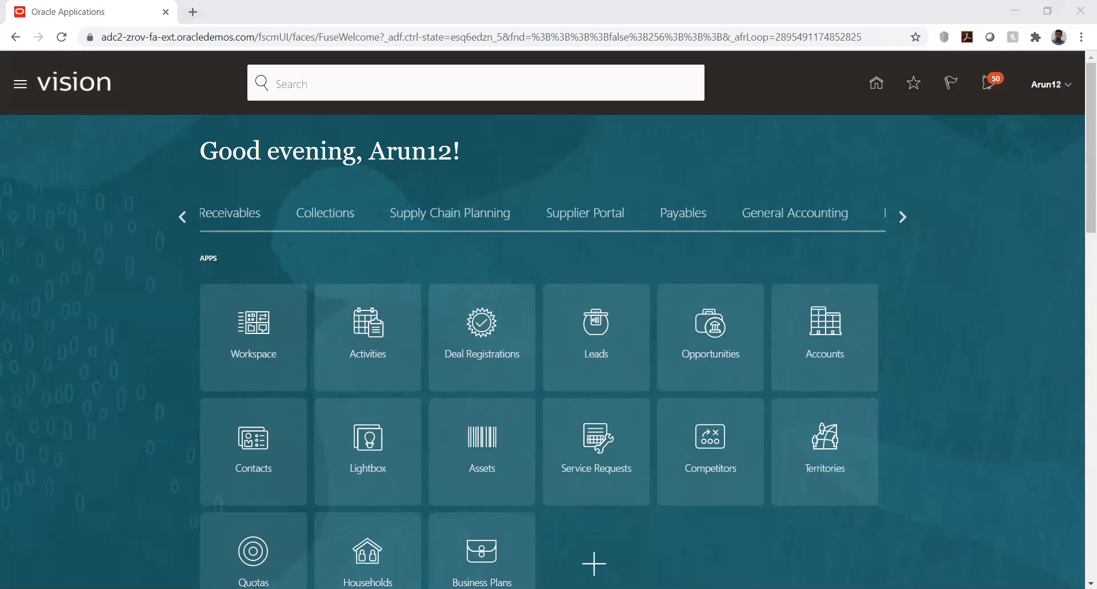
# Start a new invoice from the Payables Invoices work area
pyautogui.click(452, 312)
pyautogui.click(674, 218)
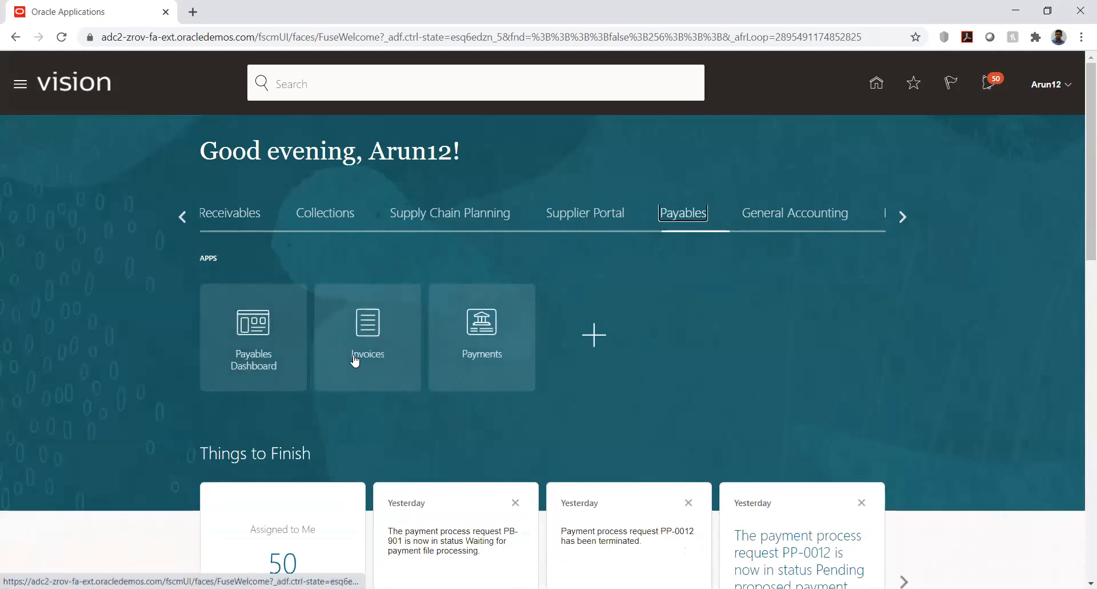
pyautogui.click(355, 359)
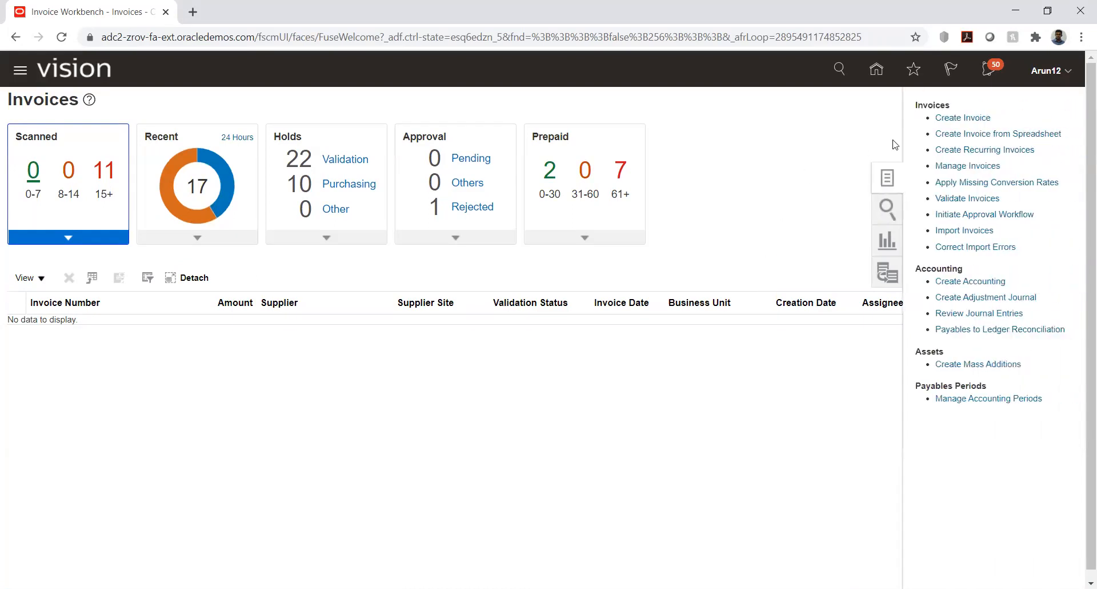
pyautogui.click(939, 118)
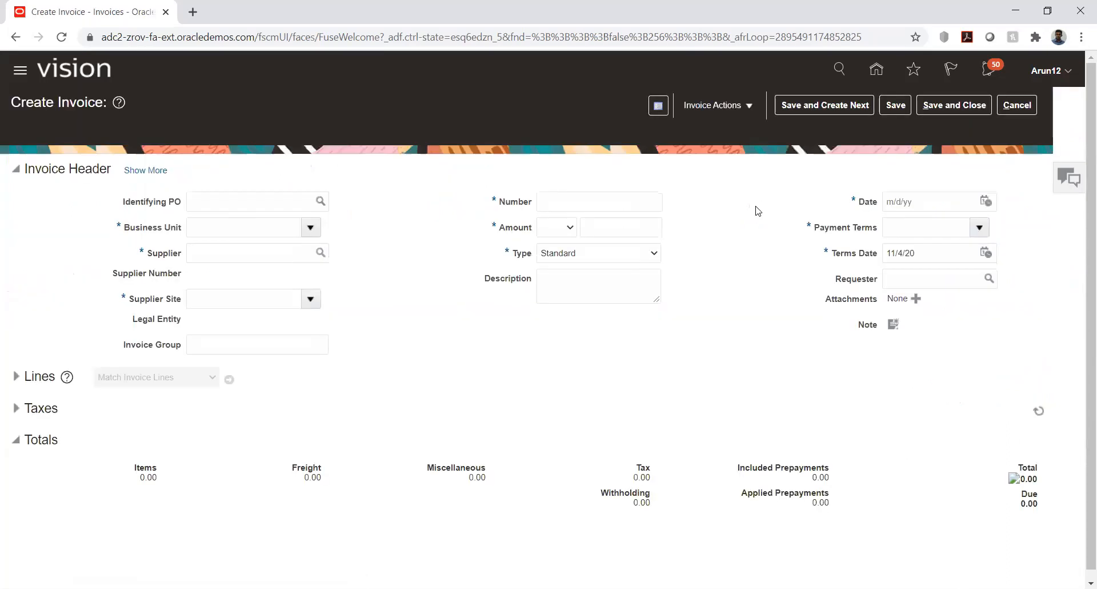
# Set the invoice's business unit to TATA_AUTO_03_BU and its supplier to TATA_AUTO_03_VENDOR
pyautogui.click(245, 231)
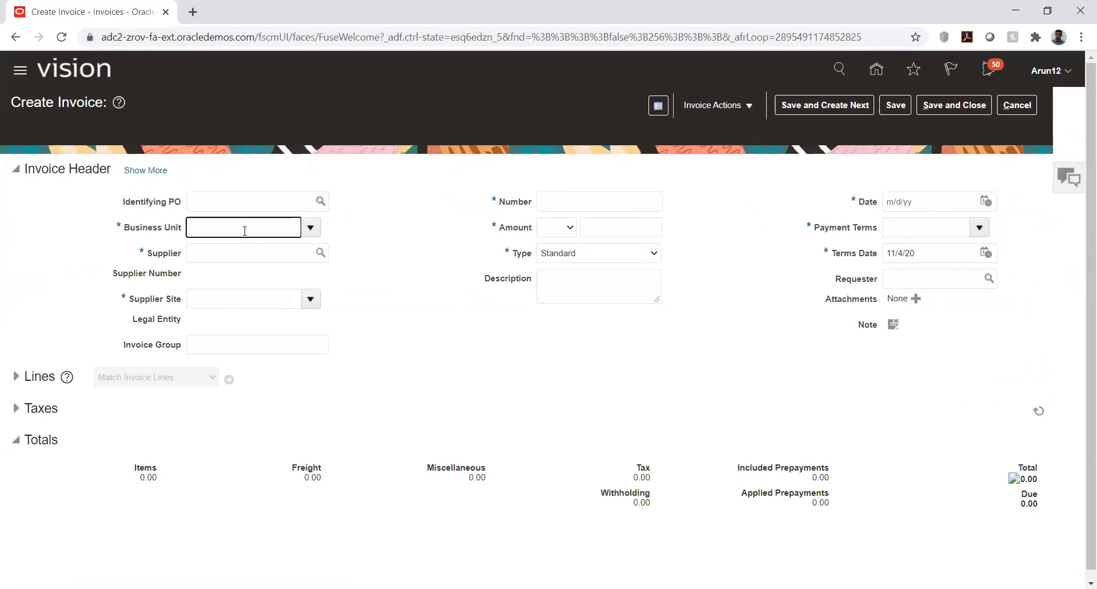
pyautogui.write('tata')
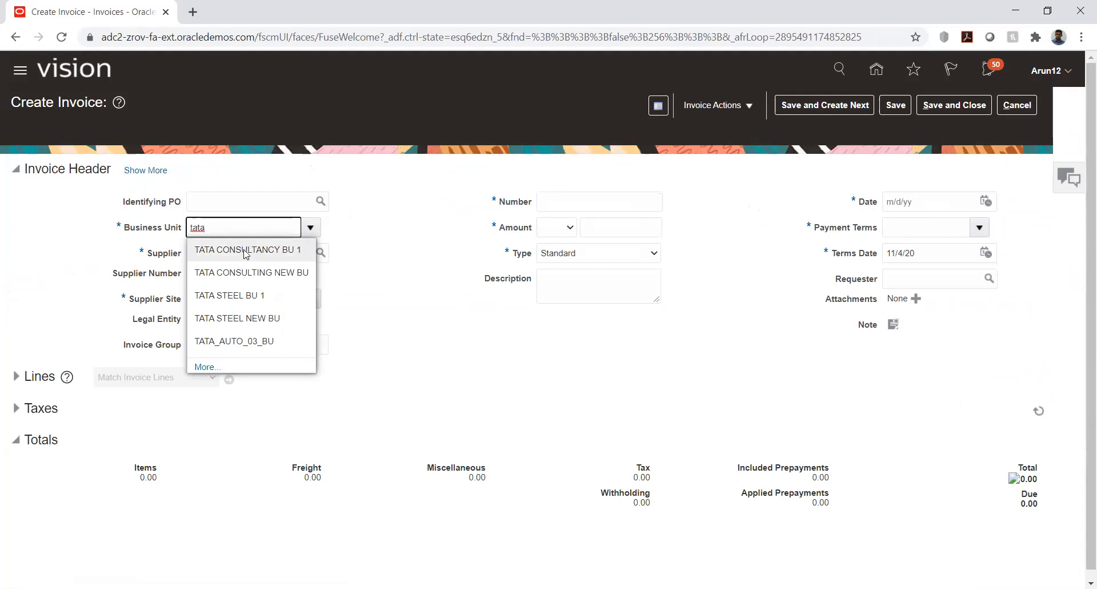
pyautogui.click(247, 343)
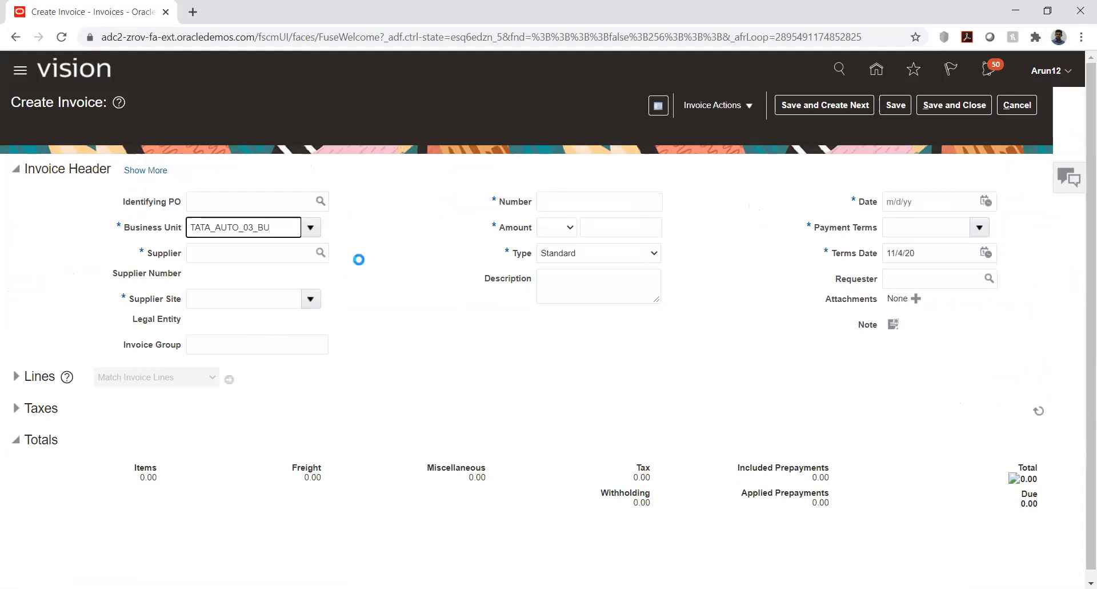
pyautogui.click(240, 252)
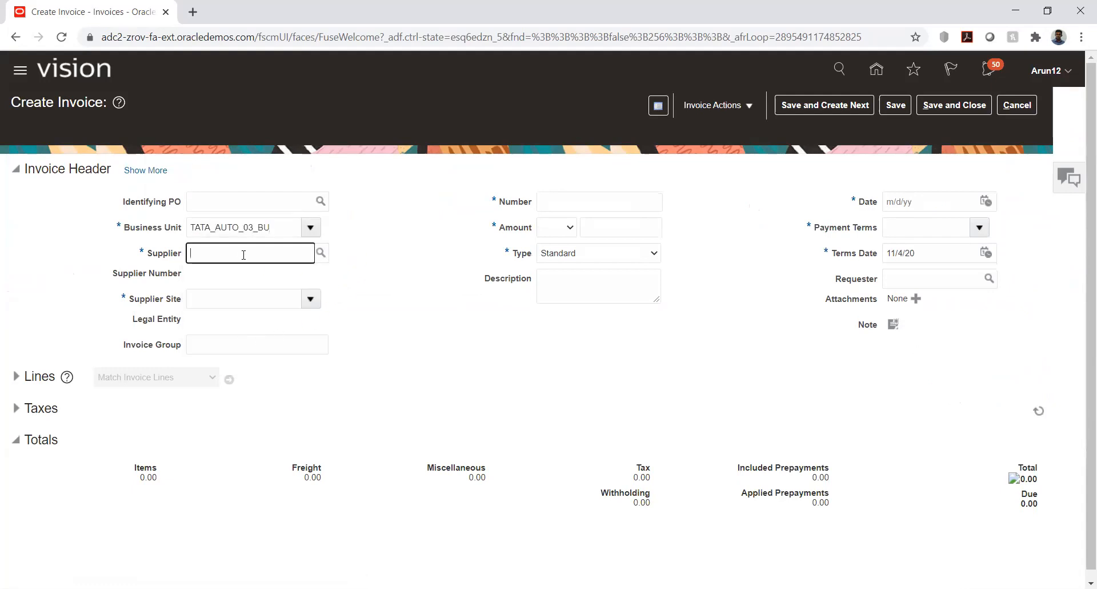
pyautogui.write('tata')
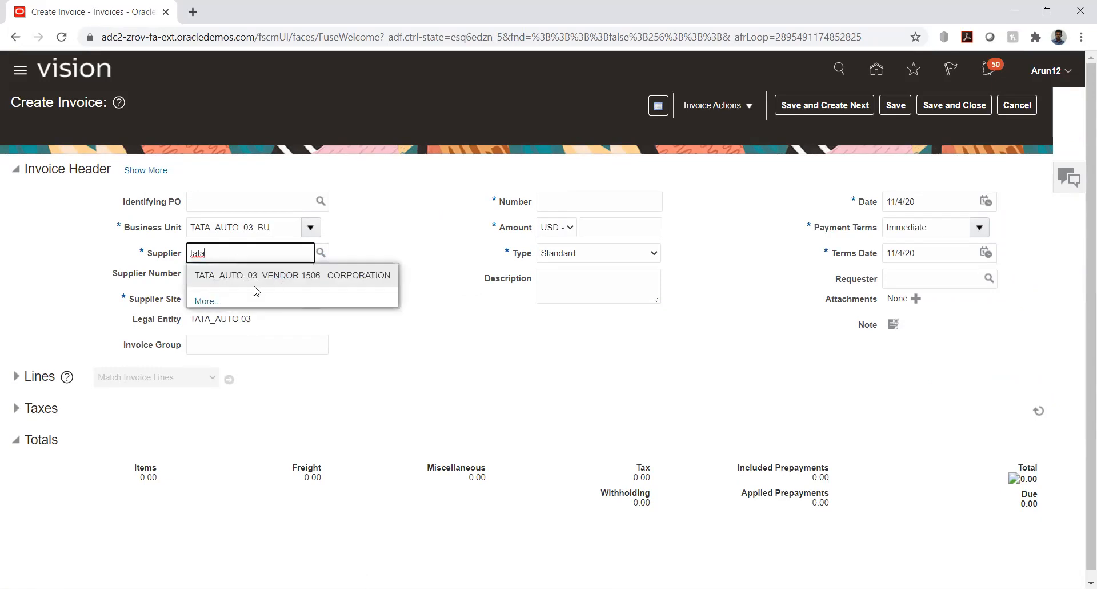
pyautogui.click(245, 282)
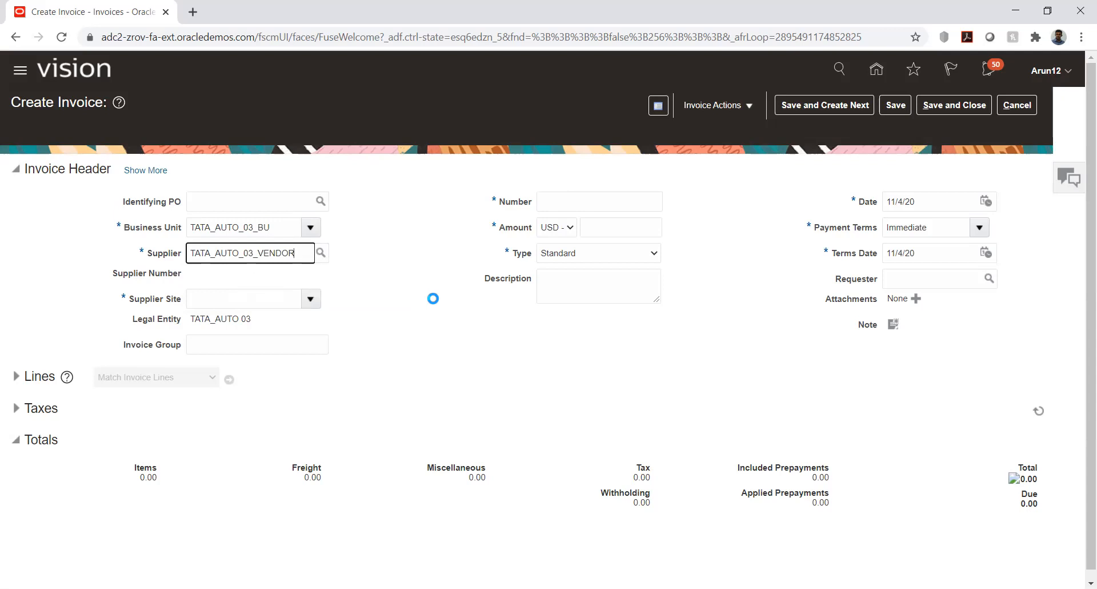
# Enter FC-901 as the invoice number and 1,000.00 as the invoice header amount
pyautogui.click(559, 202)
pyautogui.write('F')
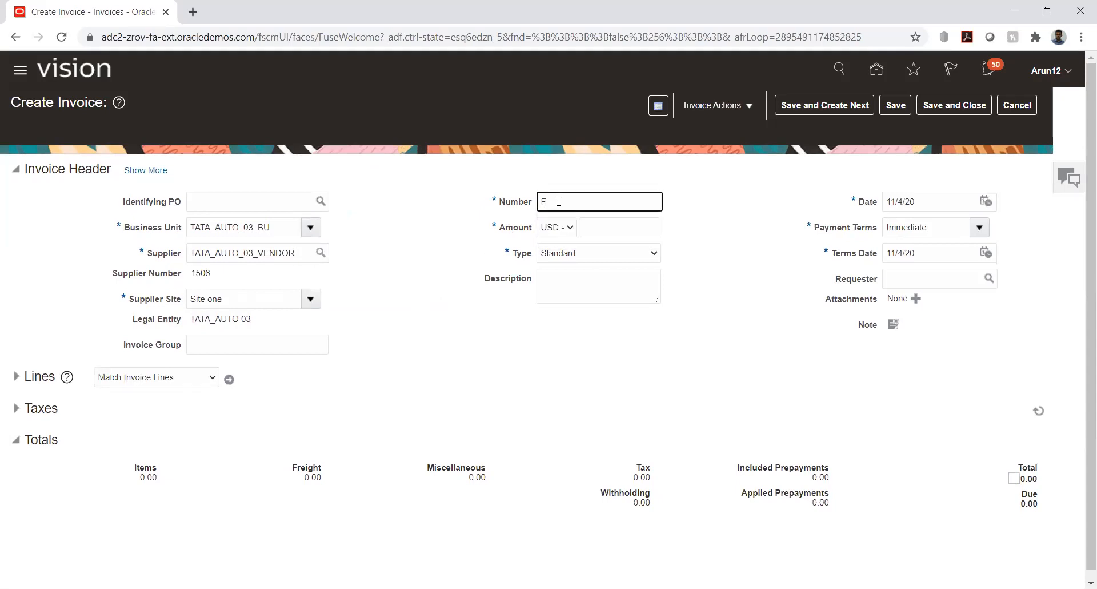
pyautogui.write('C-001')
pyautogui.press('Tab')
pyautogui.press('Tab')
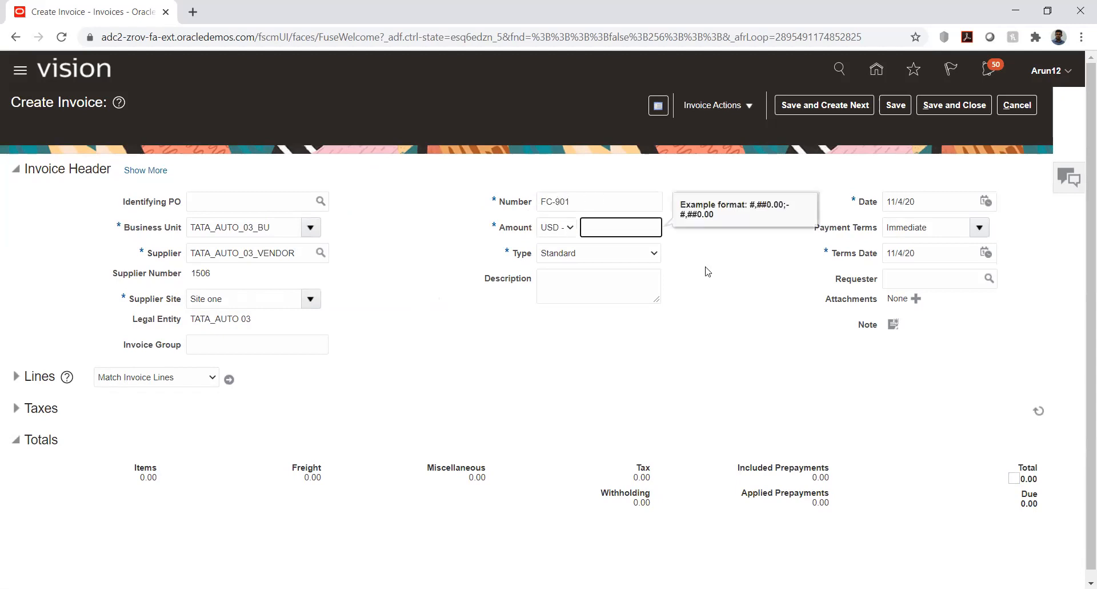
pyautogui.write('1,00')
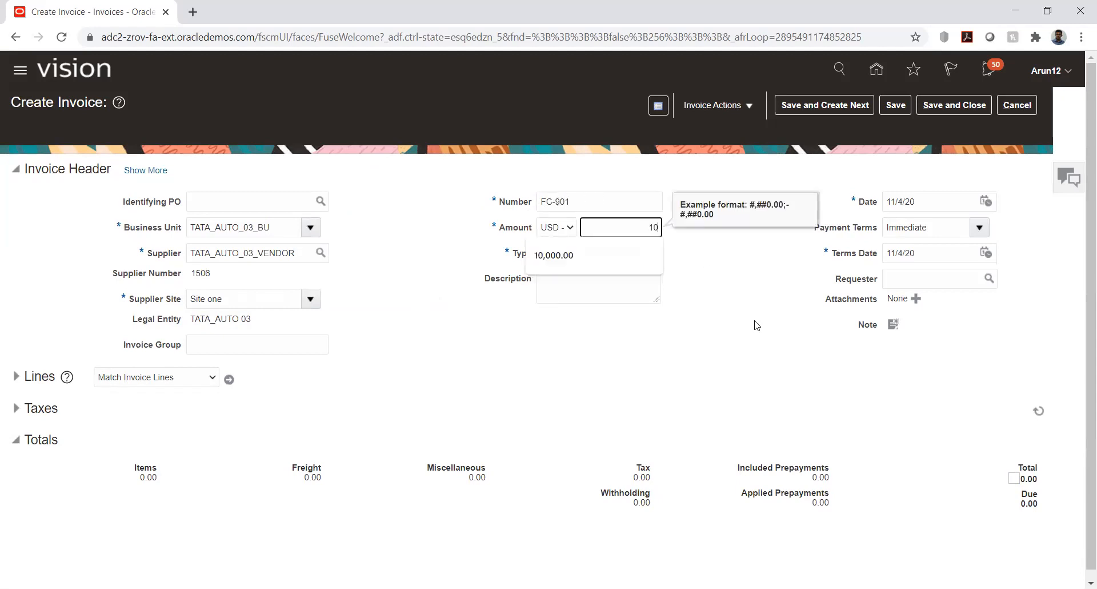
pyautogui.write('00')
pyautogui.press('Tab')
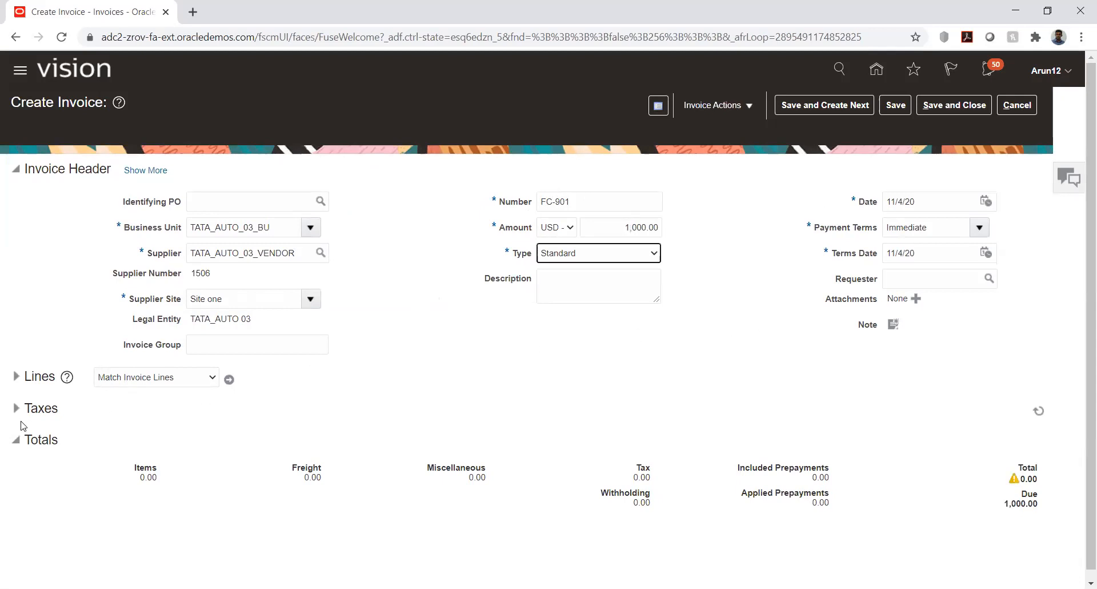
# Expand the invoice lines and enter an amount of 1,000.00 for item line 1
pyautogui.click(15, 379)
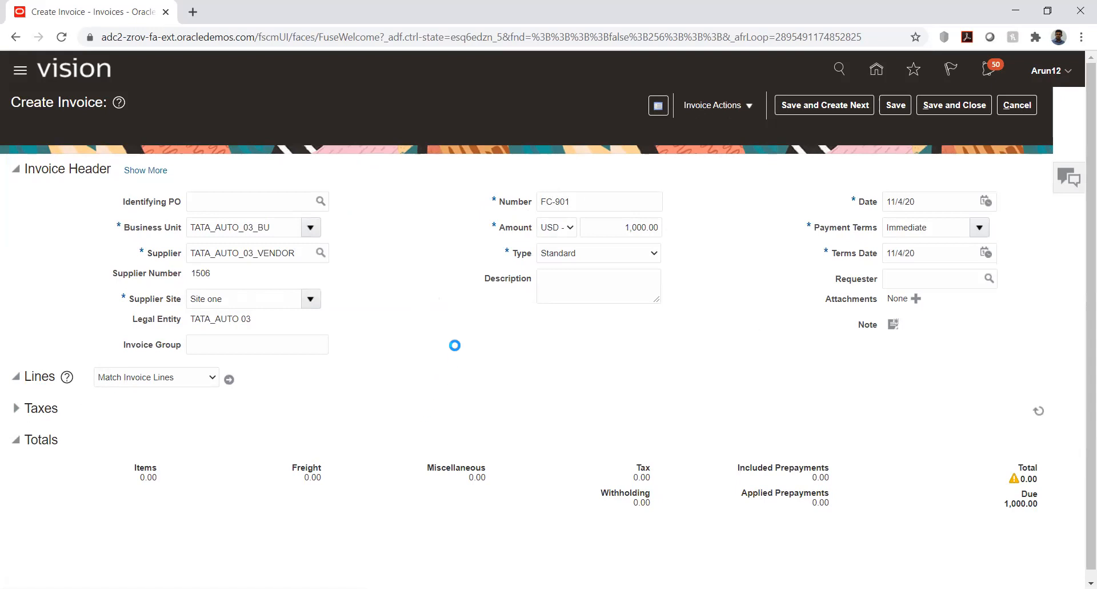
pyautogui.click(200, 508)
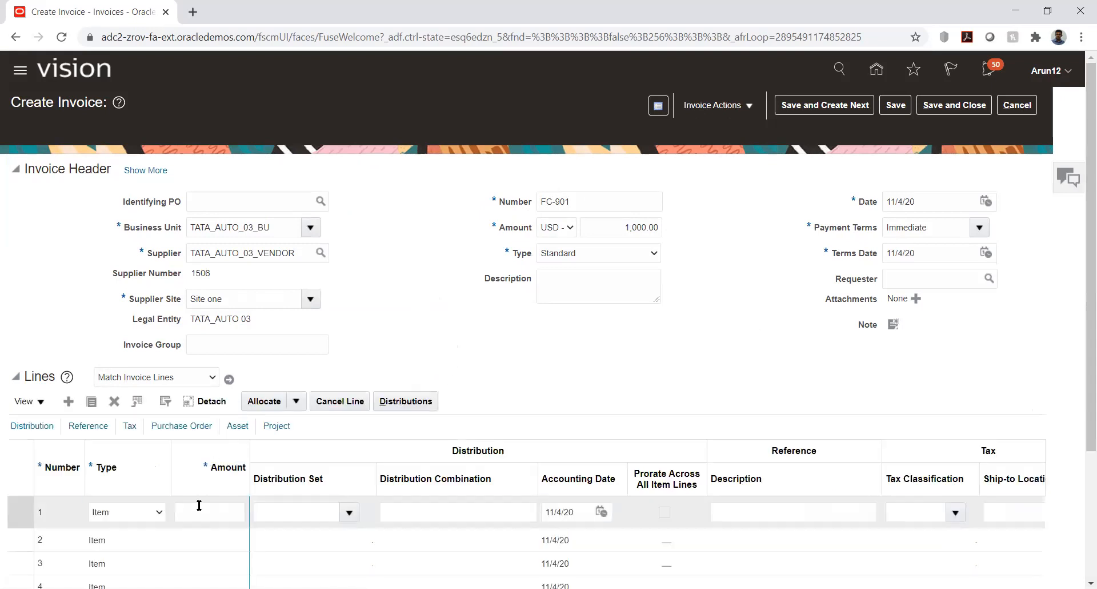
pyautogui.write('1000')
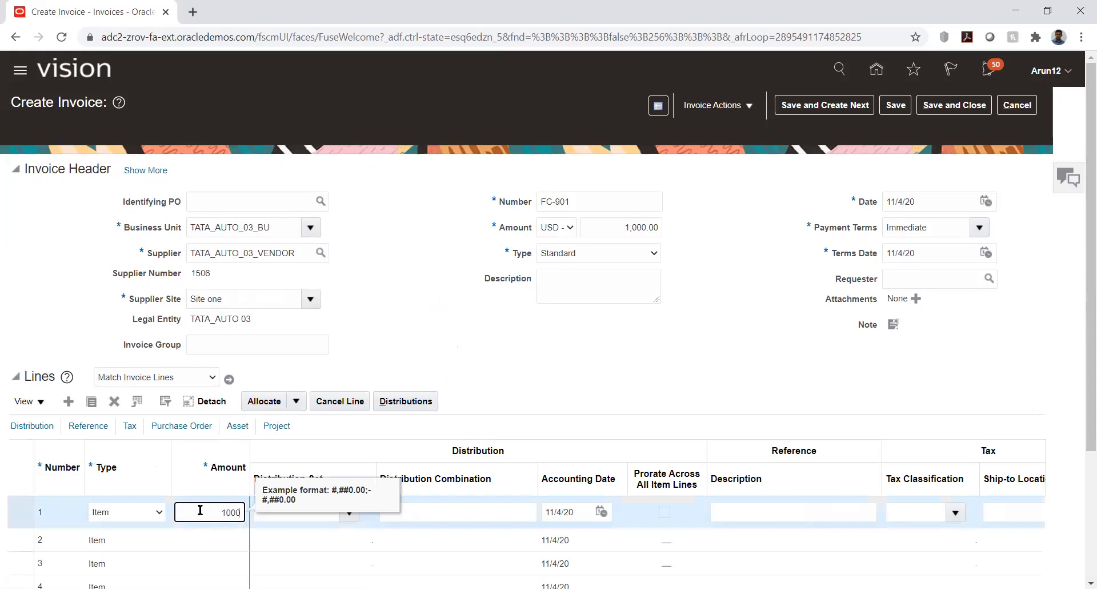
pyautogui.press('Tab')
# For line 1's distribution combination, set the TATA_COMP segment to 03 and TATA_LOC to 10
pyautogui.click(397, 510)
pyautogui.click(530, 512)
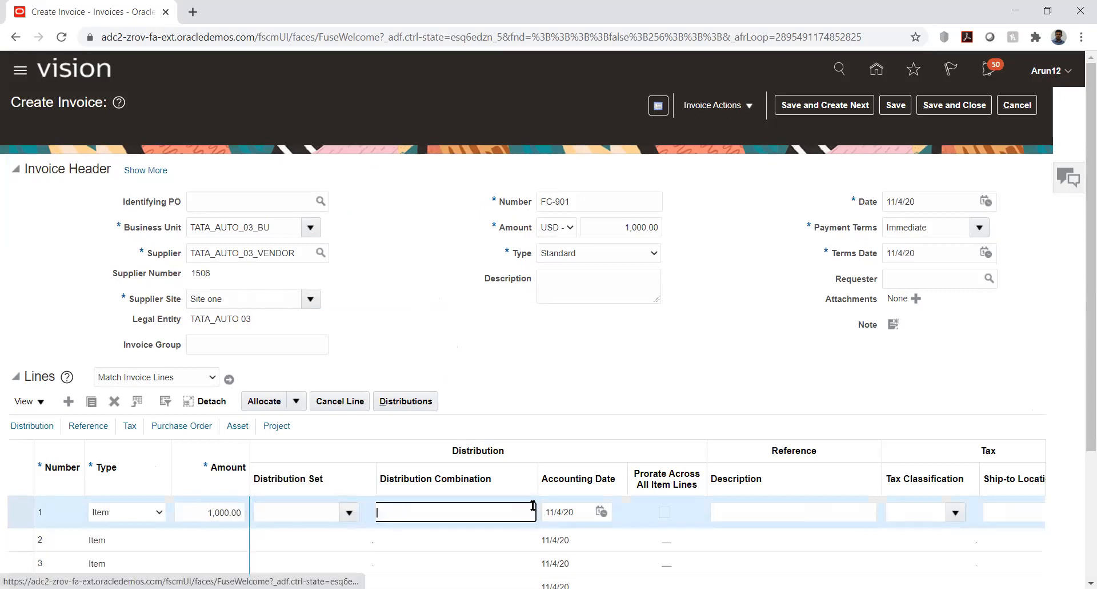
pyautogui.click(527, 506)
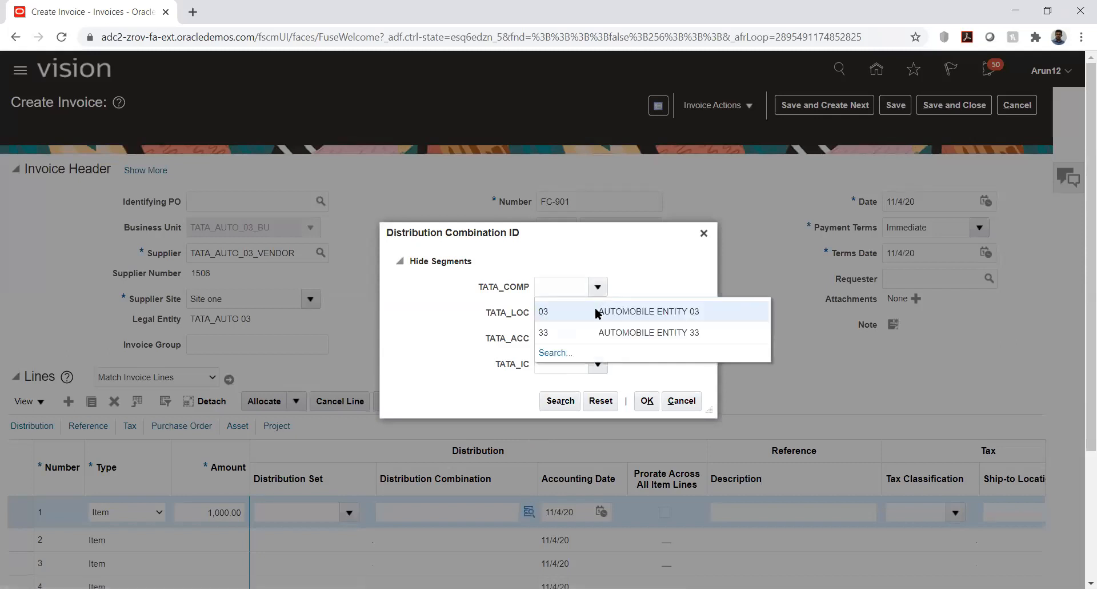
pyautogui.click(601, 312)
pyautogui.click(598, 312)
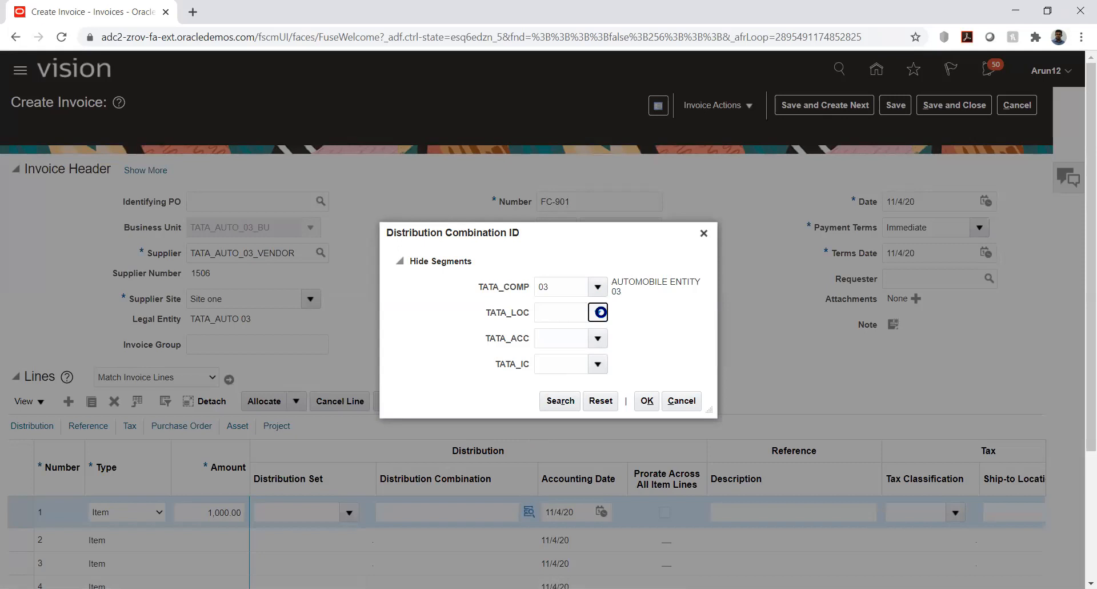
pyautogui.click(570, 336)
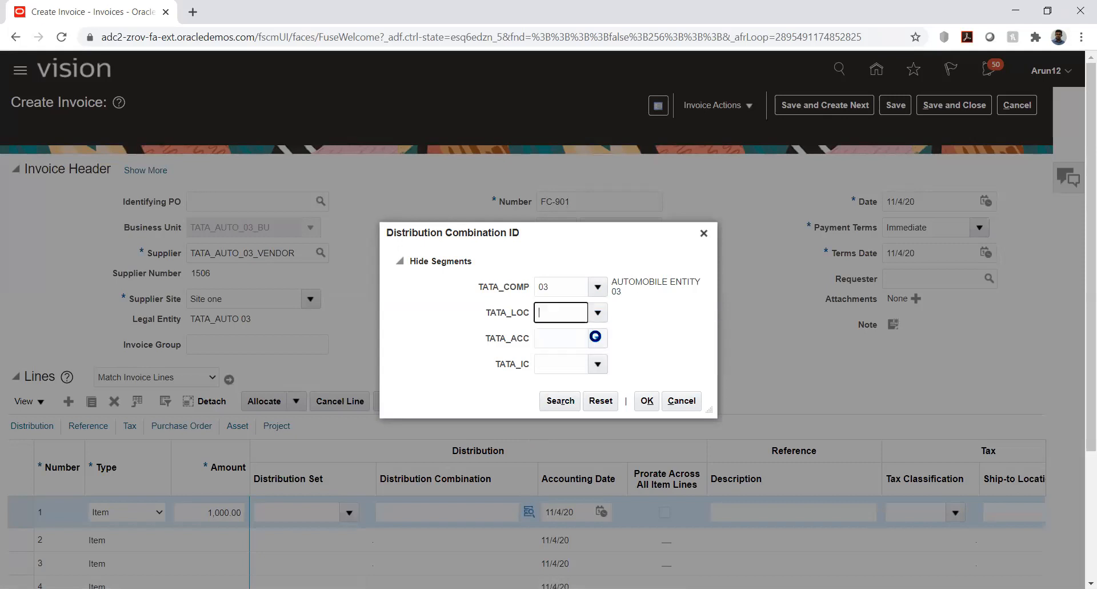
# Search account descriptions for %rent%, set TATA_ACC to 4130 Rent in Advance and TATA_IC to 03, and accept the distribution combination
pyautogui.click(598, 337)
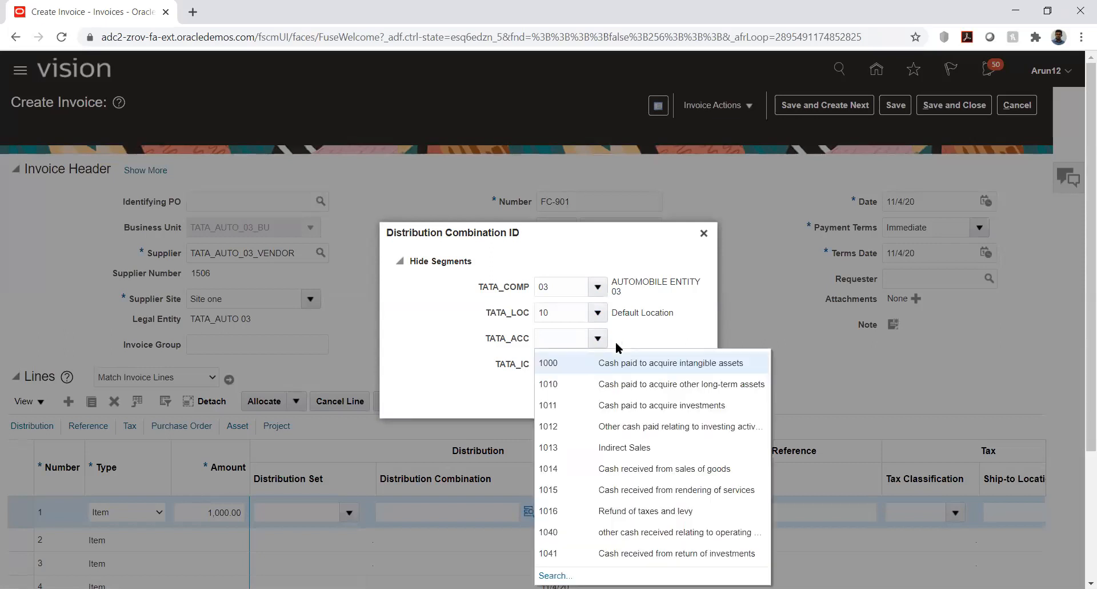
pyautogui.click(557, 575)
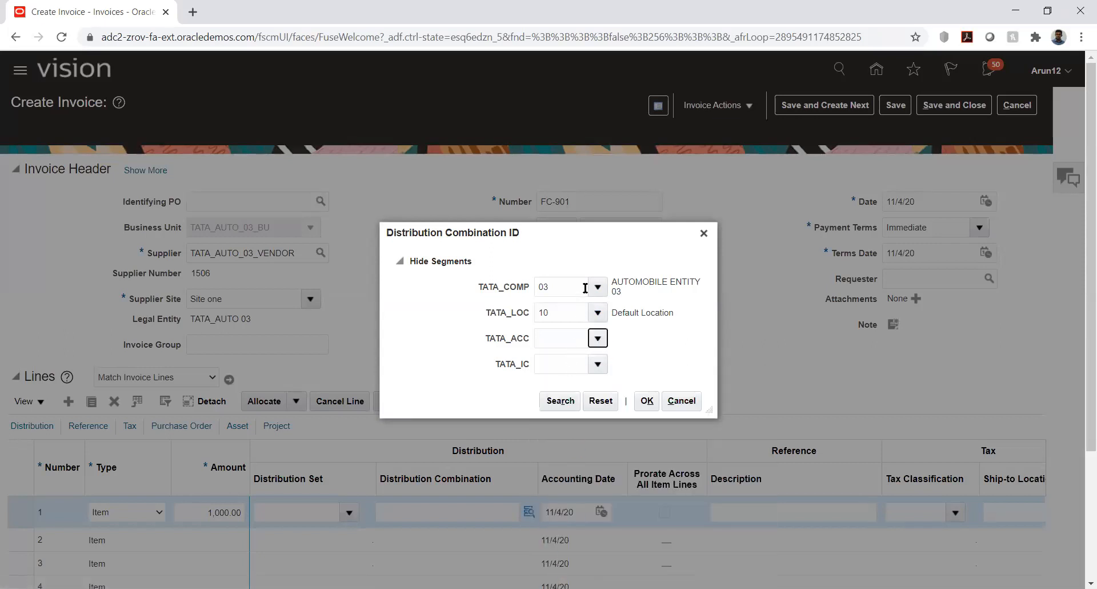
pyautogui.click(541, 327)
pyautogui.write('%t')
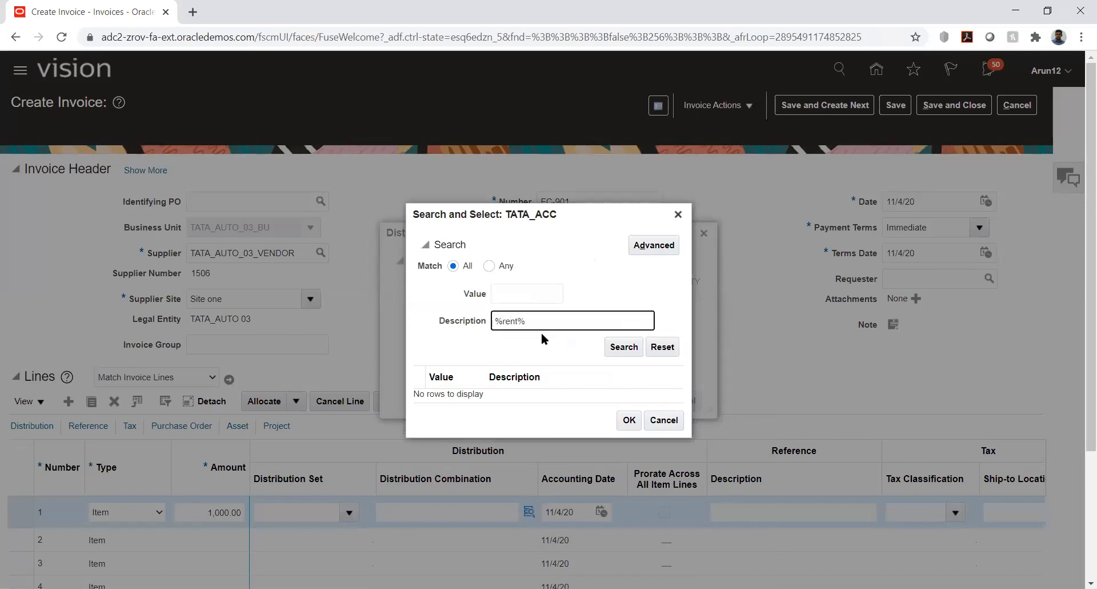
pyautogui.press('Return')
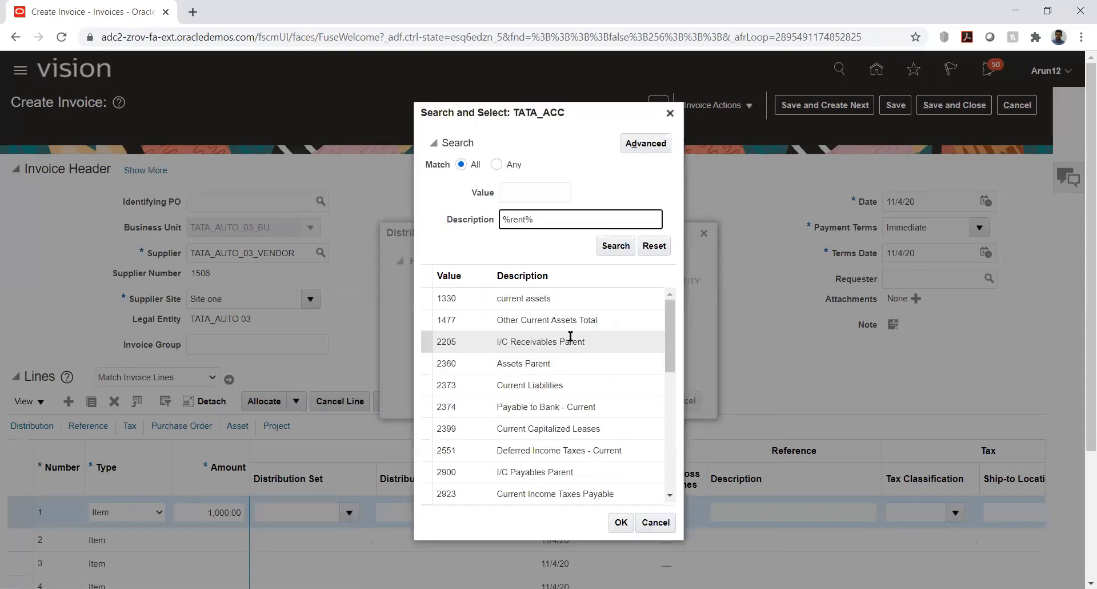
pyautogui.scroll(-2, 563, 314)
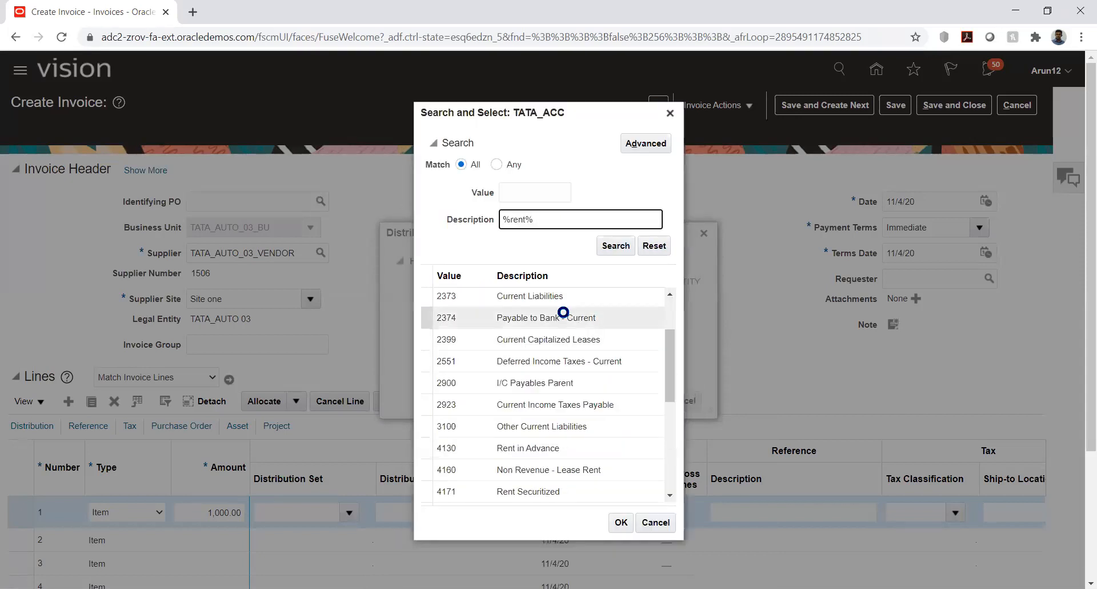
pyautogui.scroll(-2, 551, 391)
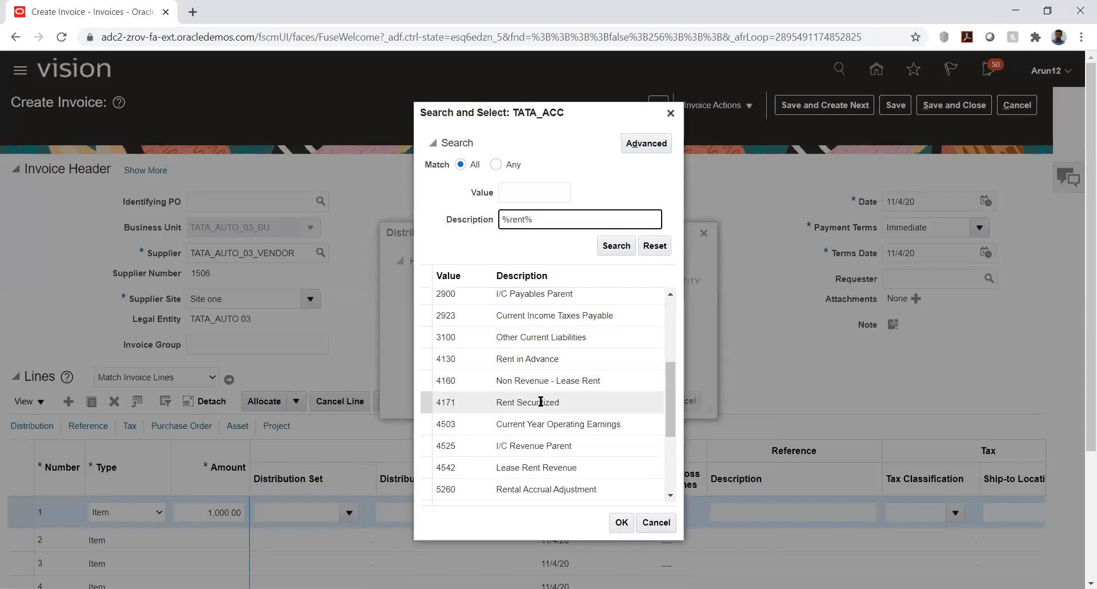
pyautogui.click(534, 360)
pyautogui.click(625, 525)
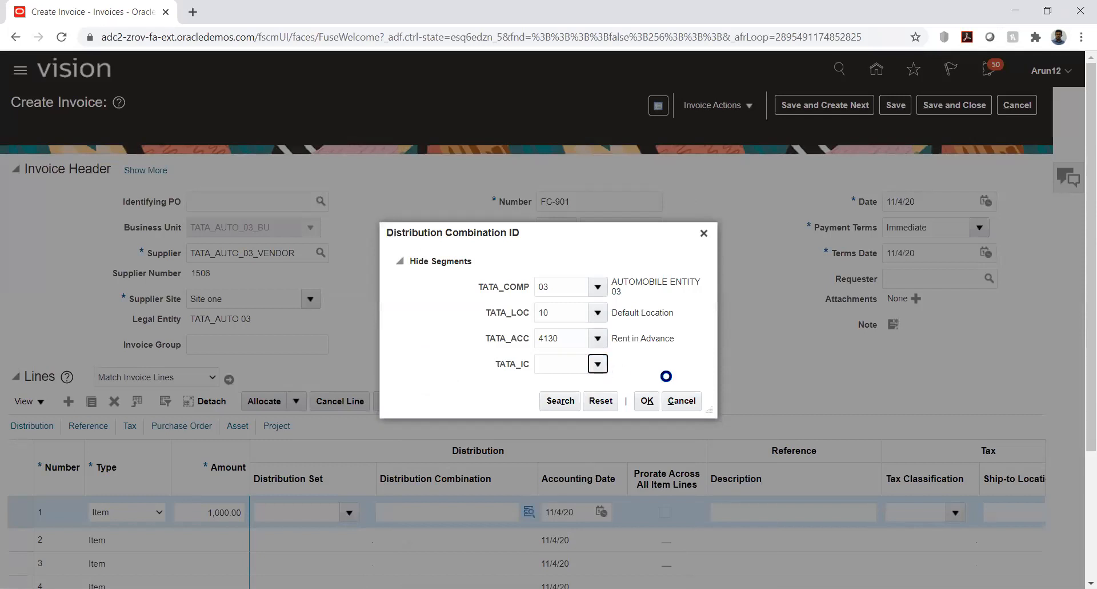
pyautogui.click(580, 389)
pyautogui.click(647, 401)
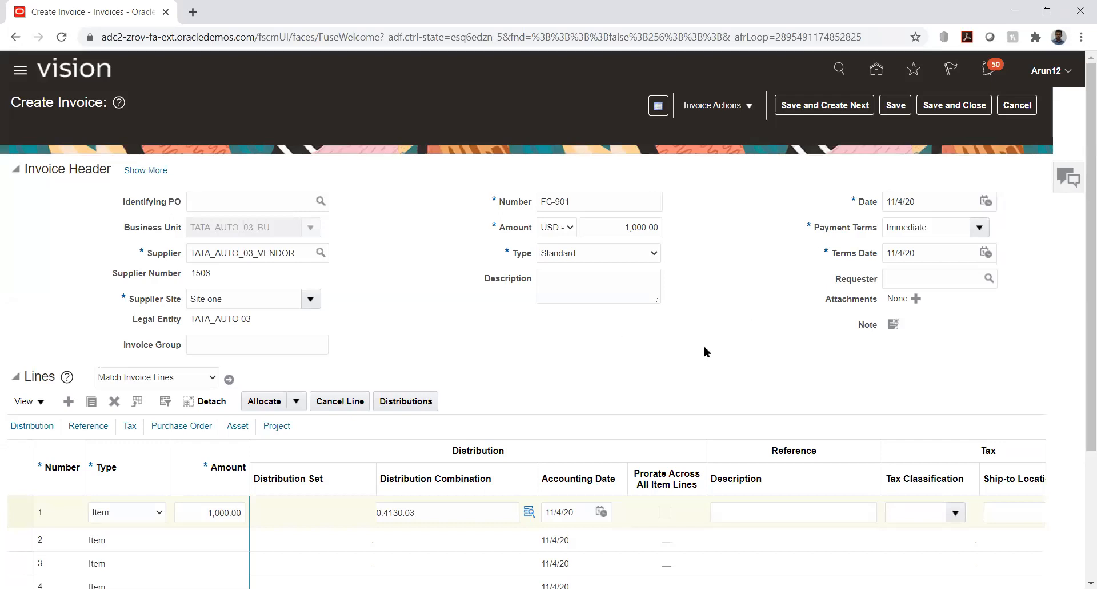
# Save and validate invoice FC-901, and close it with its changes saved
pyautogui.click(896, 104)
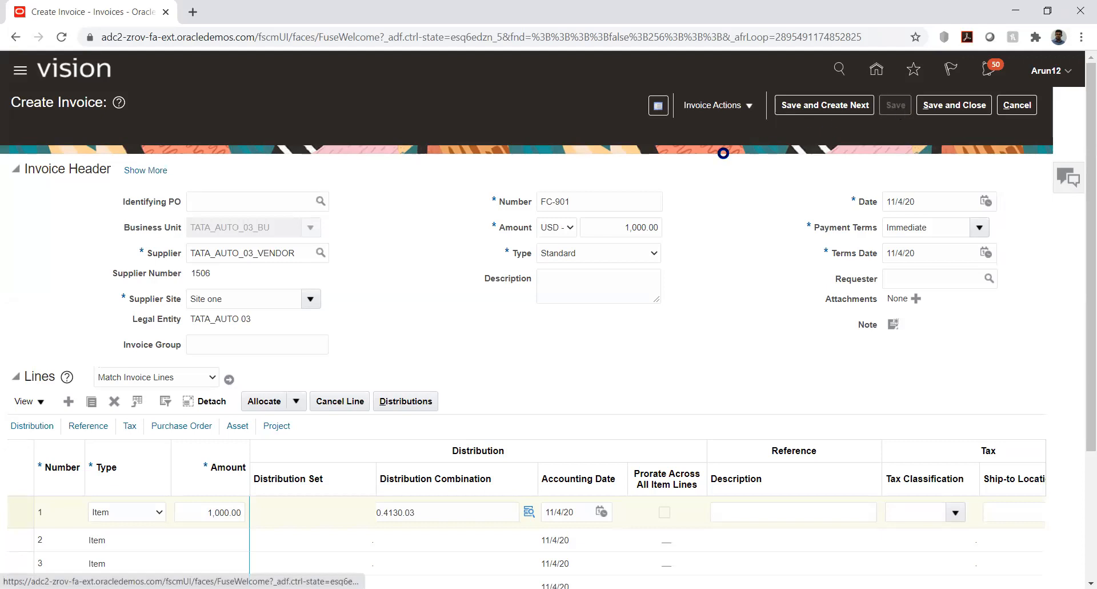
pyautogui.click(734, 109)
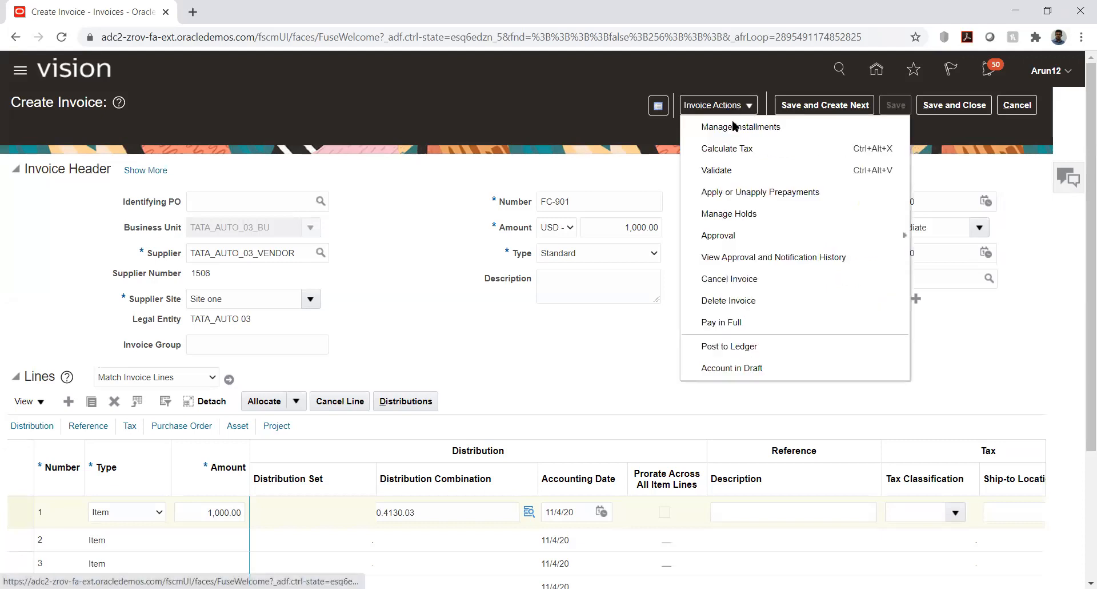
pyautogui.click(728, 170)
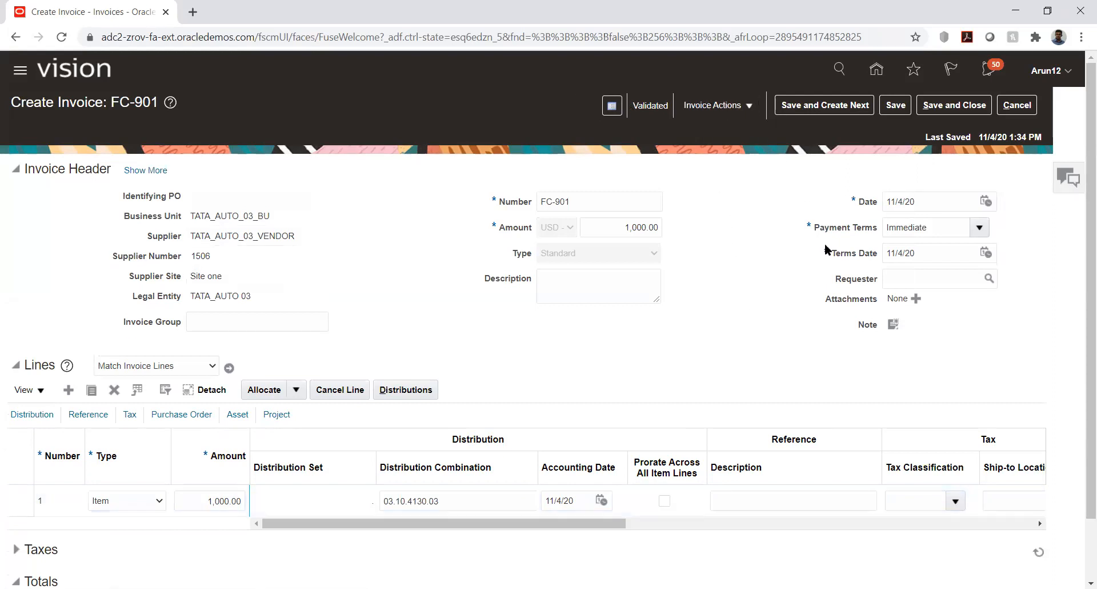
pyautogui.click(962, 108)
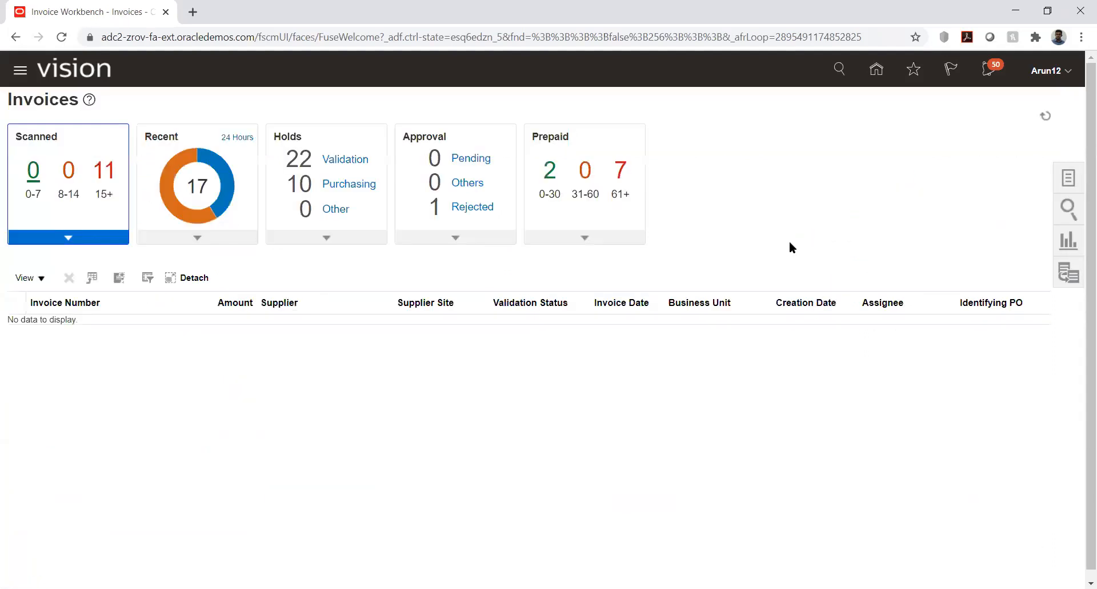
# Go to the Payables Payments work area and start creating a new payment
pyautogui.click(877, 69)
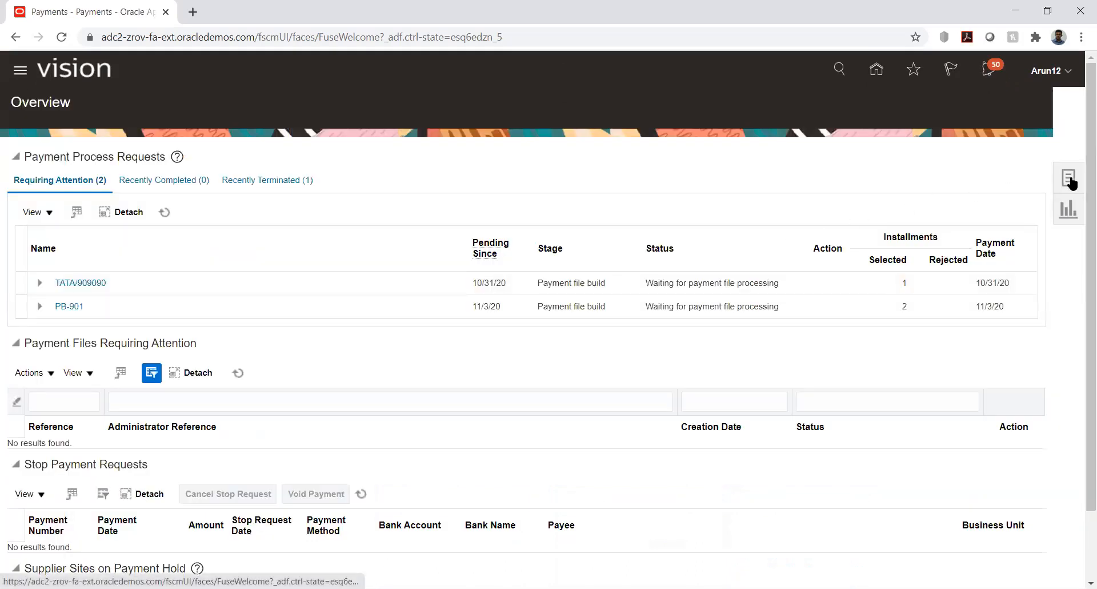
pyautogui.click(1070, 179)
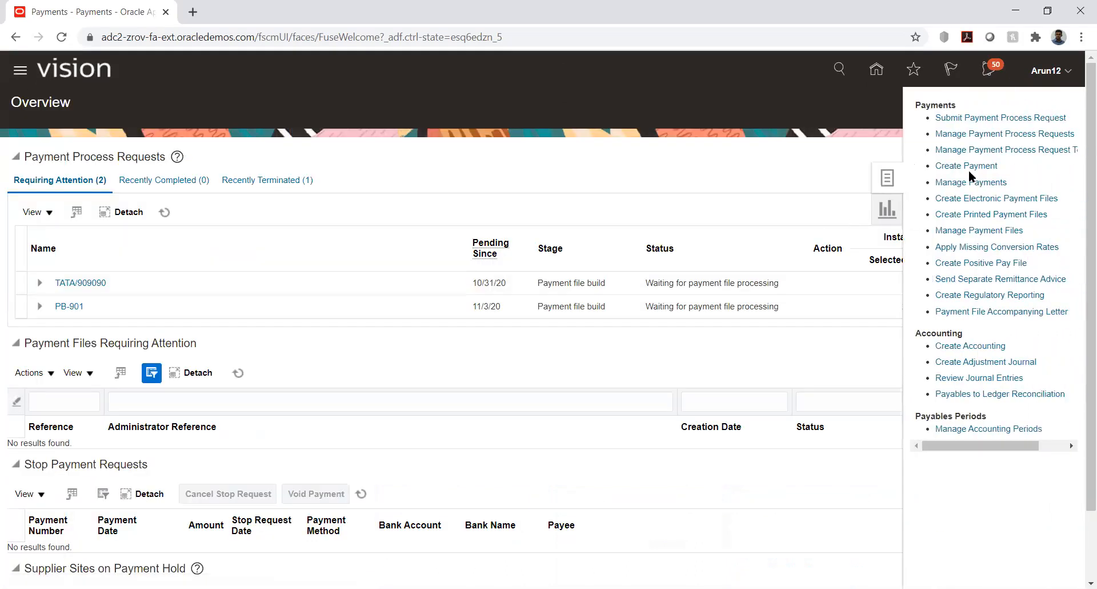
pyautogui.click(969, 167)
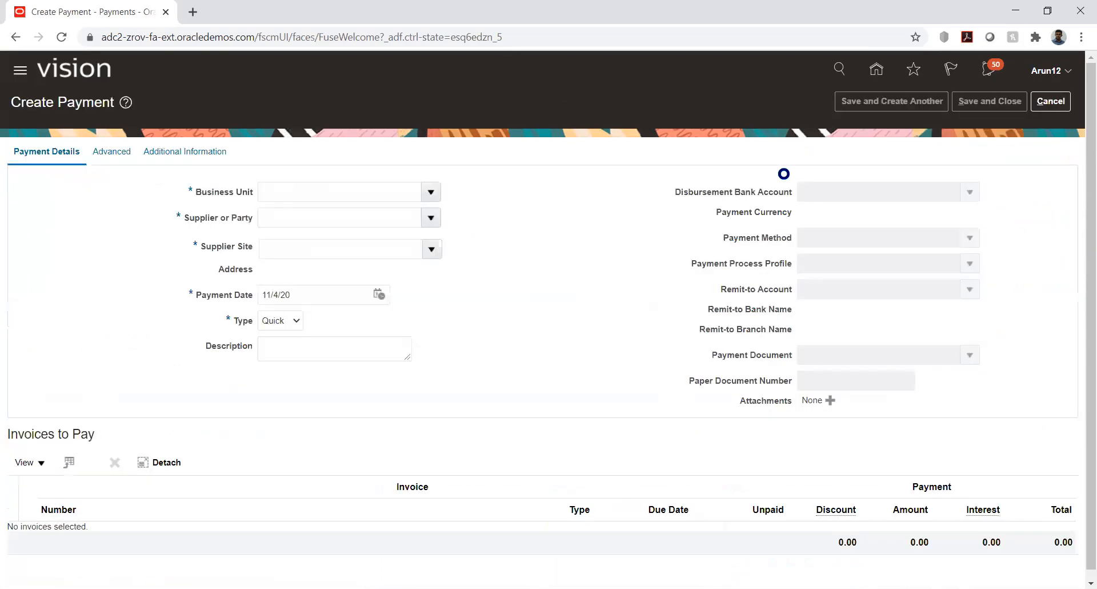
# Set the payment's business unit to TATA_AUTO_03_BU and the supplier to TATA_AUTO_03_VENDOR
pyautogui.click(359, 195)
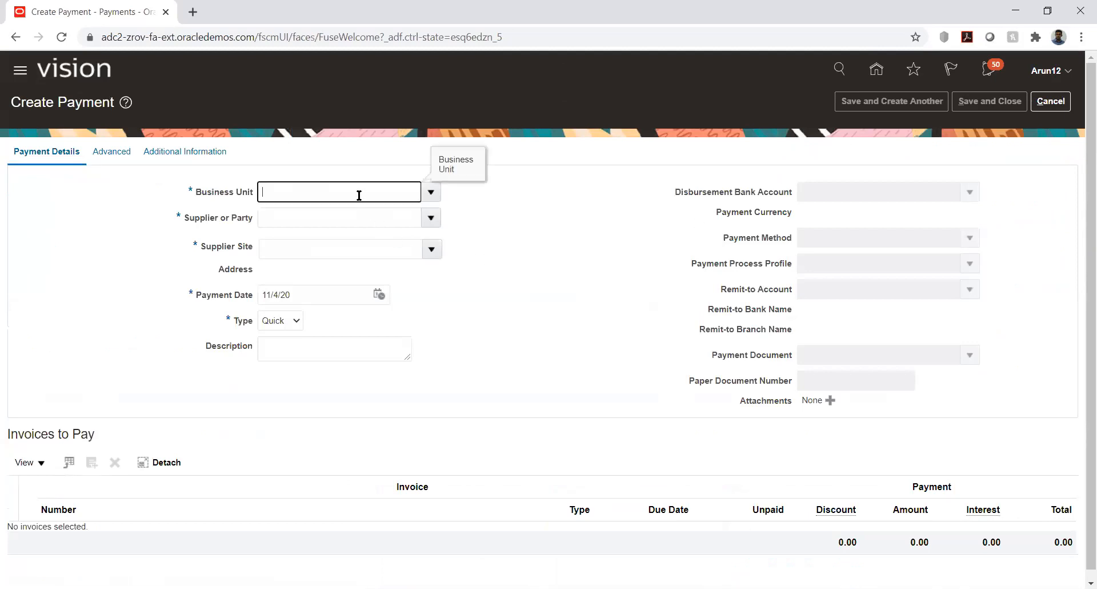
pyautogui.write('tata')
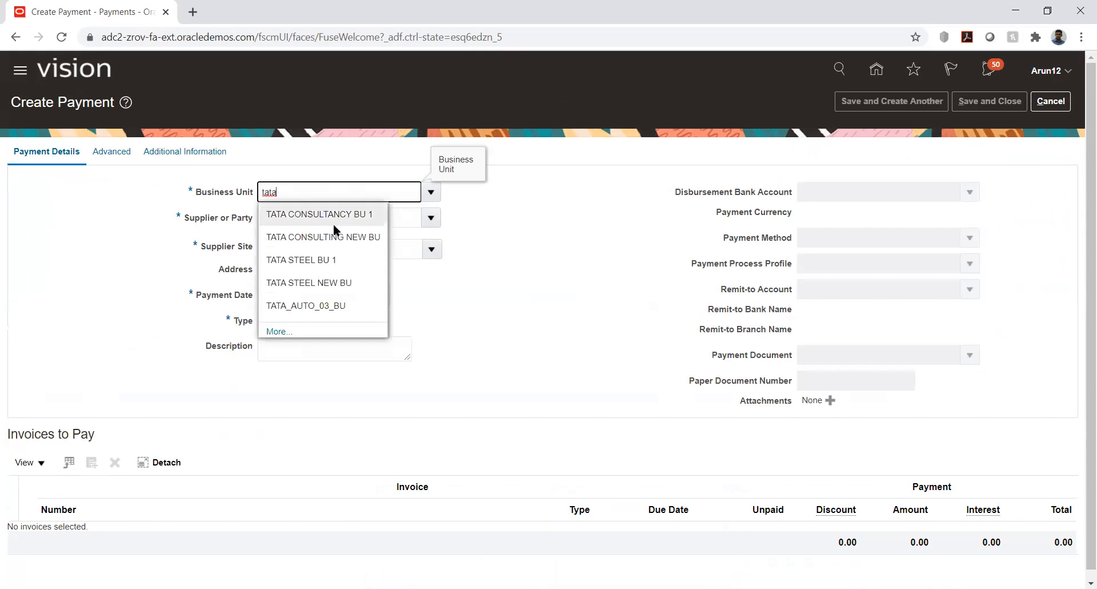
pyautogui.click(303, 298)
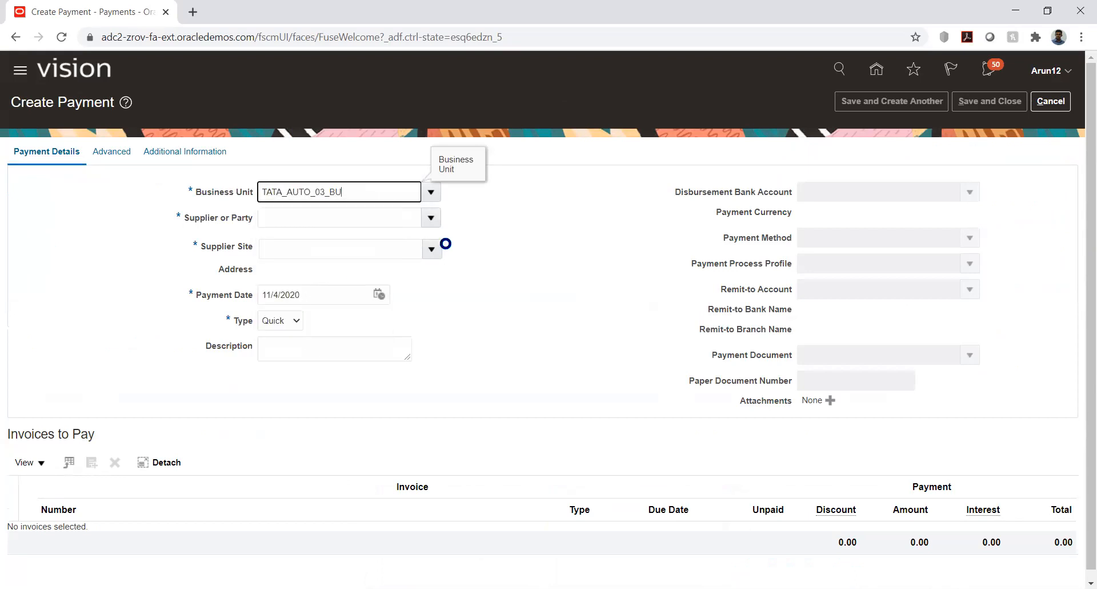
pyautogui.click(375, 219)
pyautogui.write('tata')
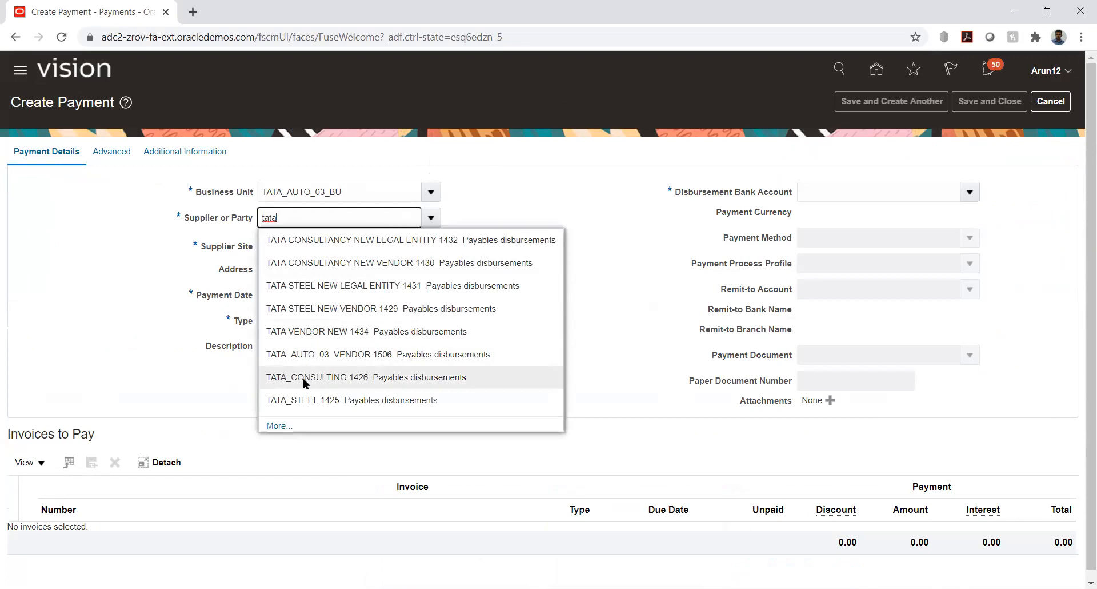
pyautogui.click(313, 355)
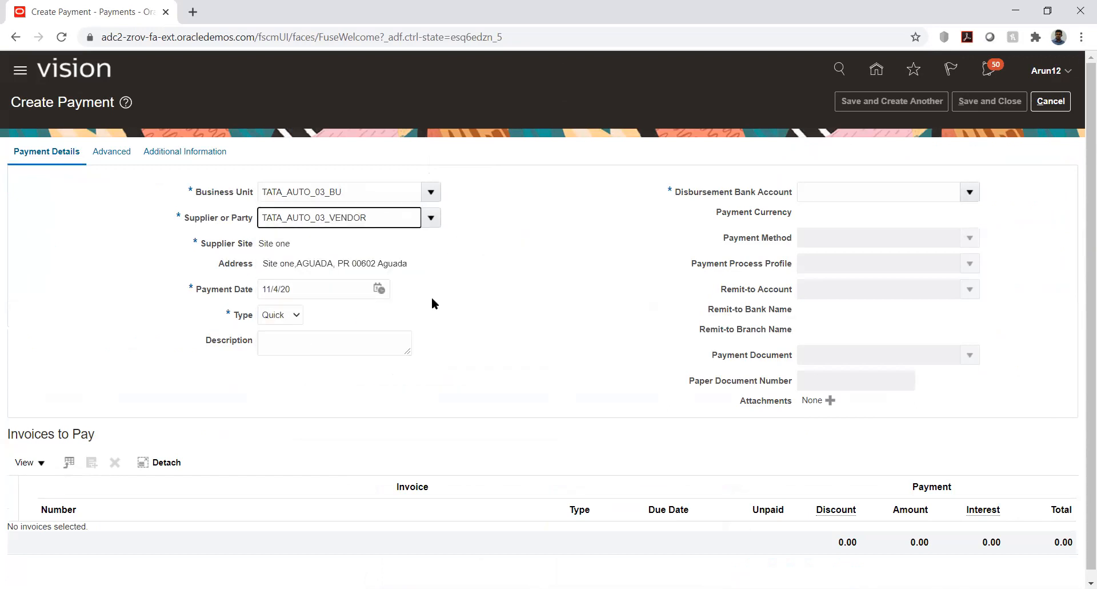
# Set the disbursement bank account to TATA_AUTO_03_ACC, the payment currency to EUR - Euro and the payment process profile to TATA_PAY
pyautogui.click(970, 192)
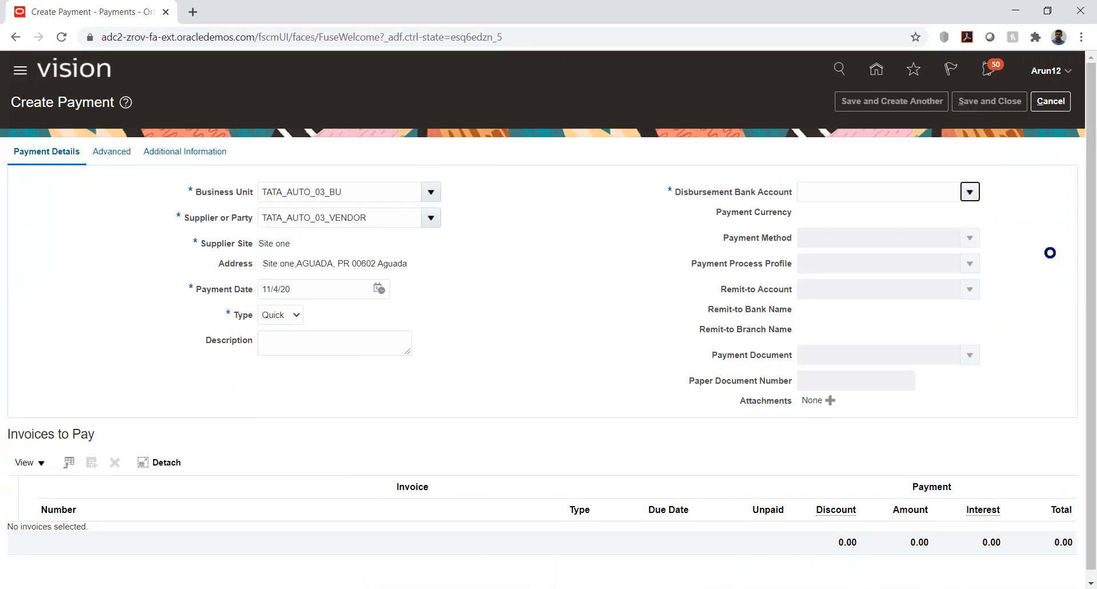
pyautogui.click(780, 235)
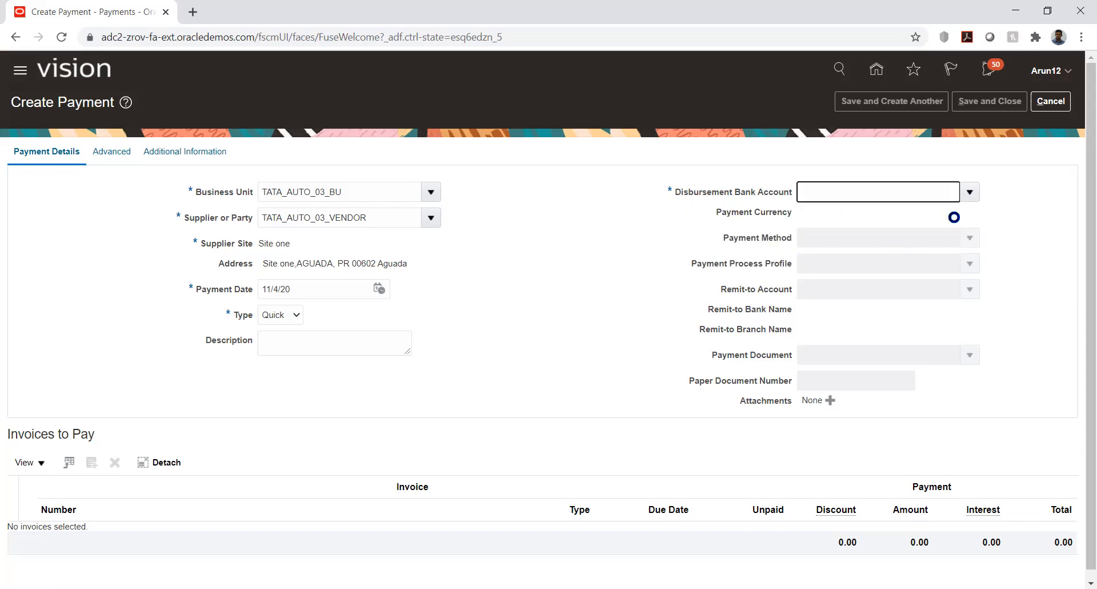
pyautogui.click(908, 218)
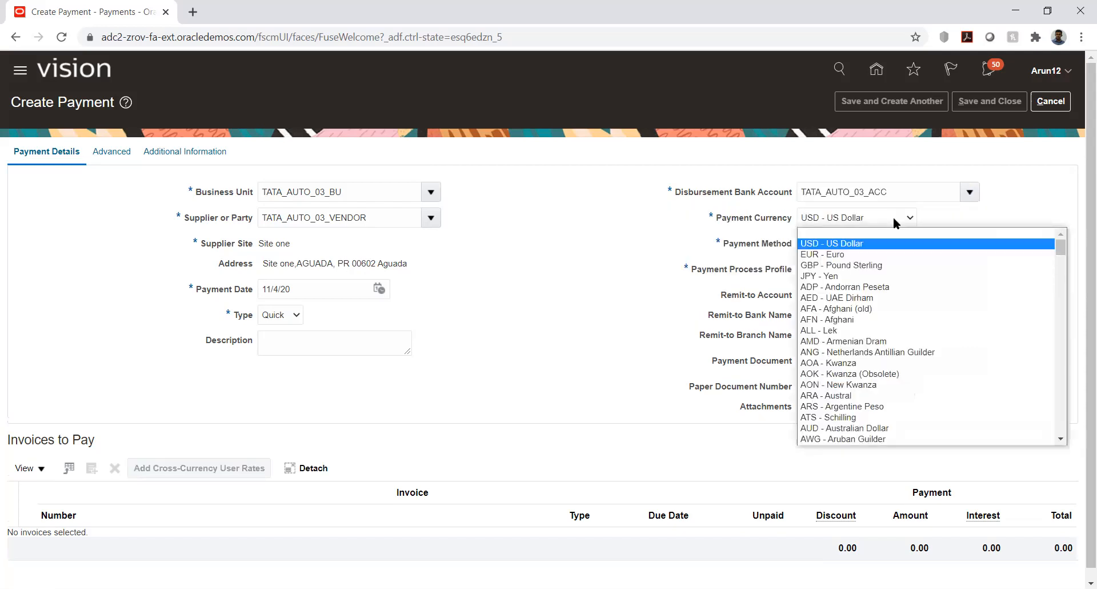
pyautogui.click(859, 256)
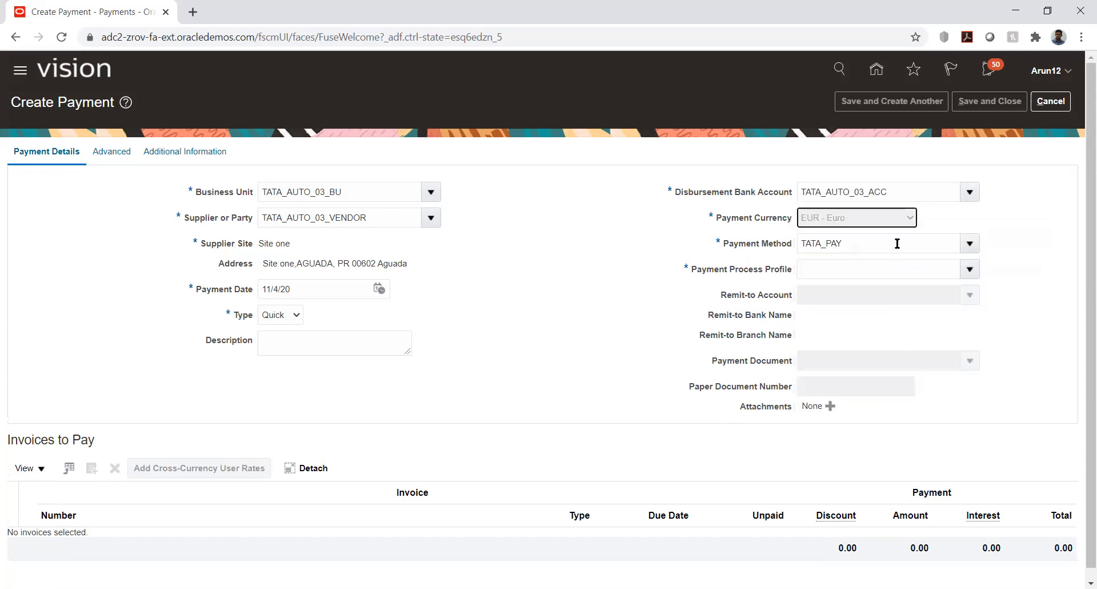
pyautogui.click(971, 270)
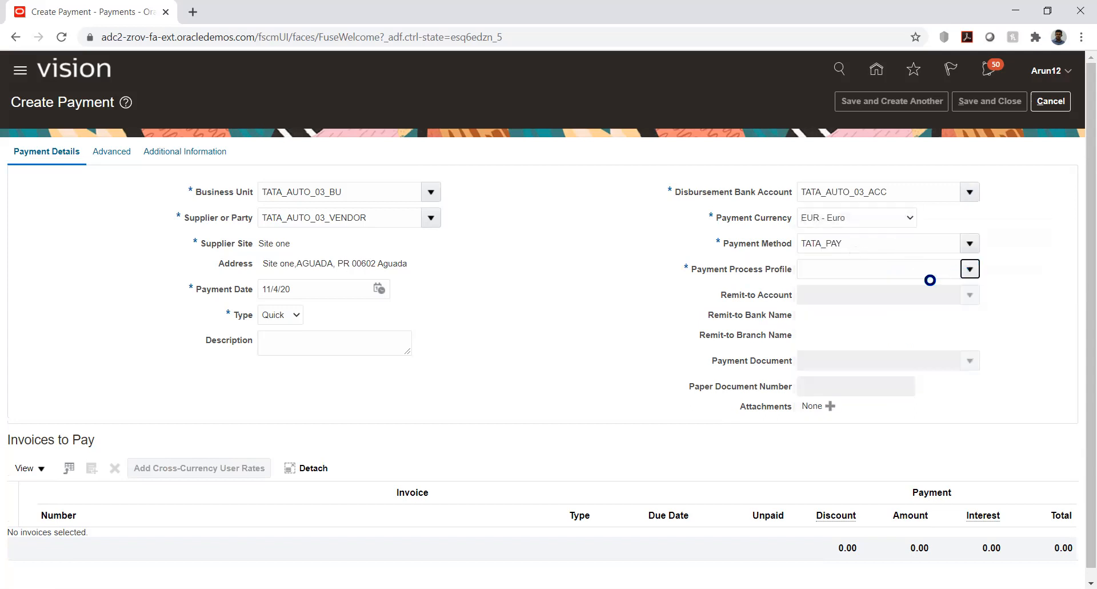
pyautogui.click(886, 268)
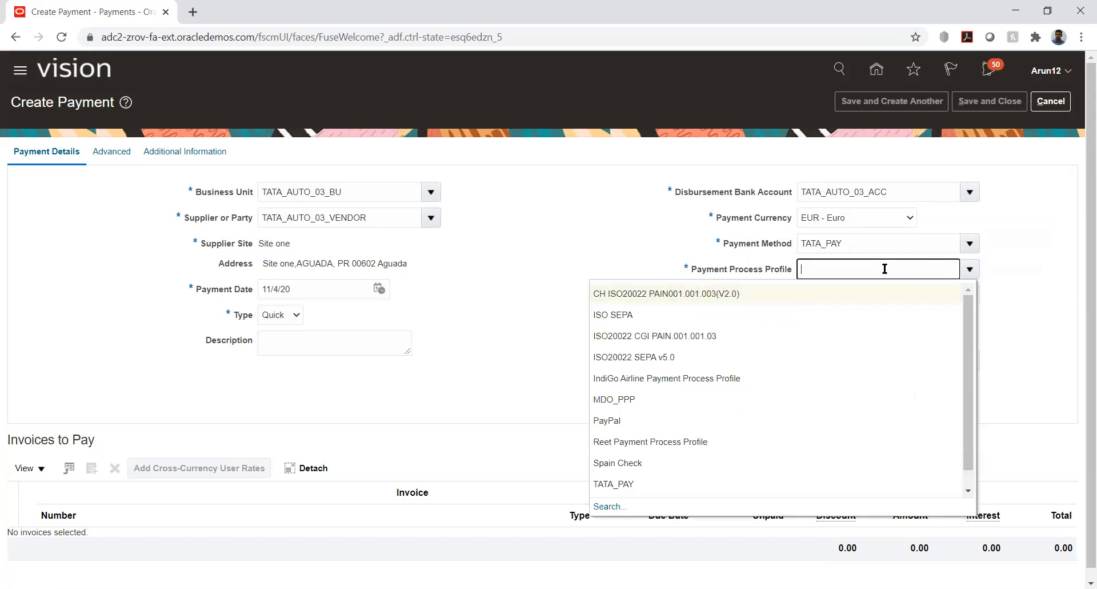
pyautogui.click(622, 486)
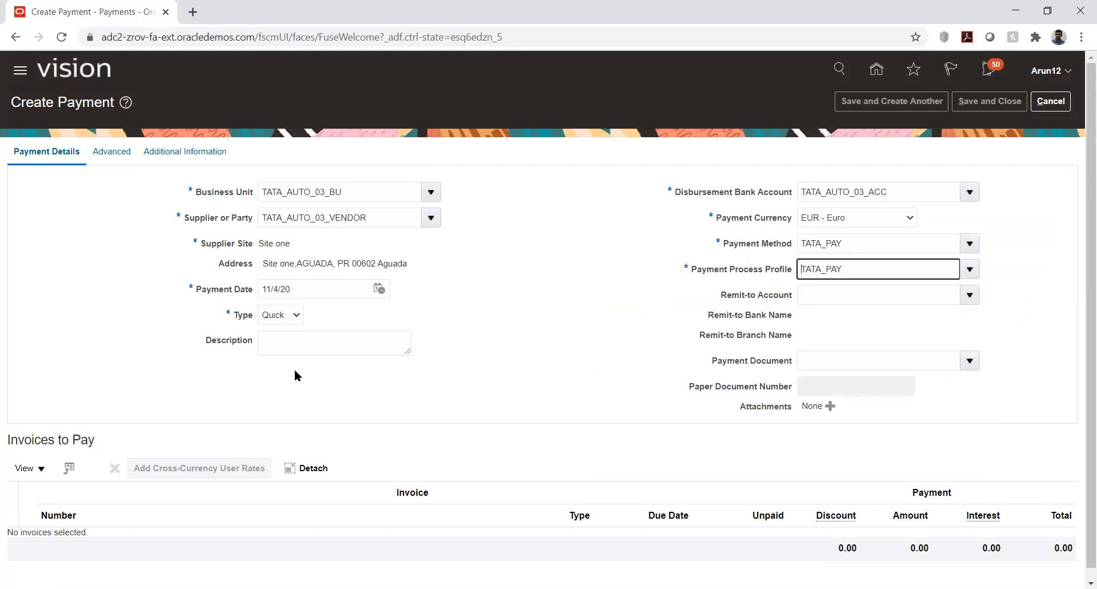
# Search the invoices available to pay for invoice number FC-901
pyautogui.click(91, 468)
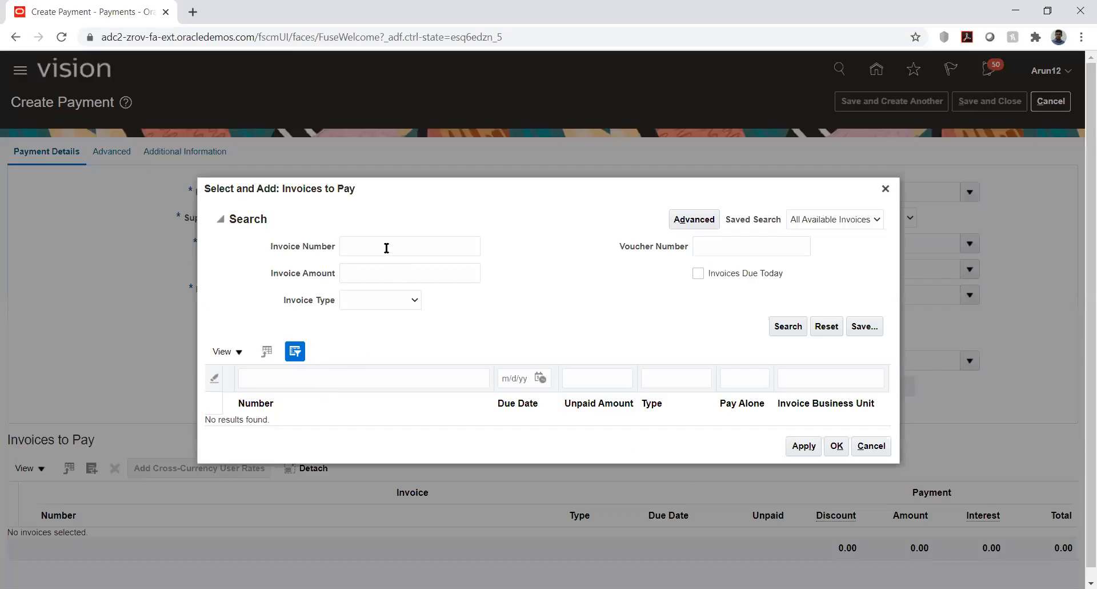
pyautogui.click(387, 247)
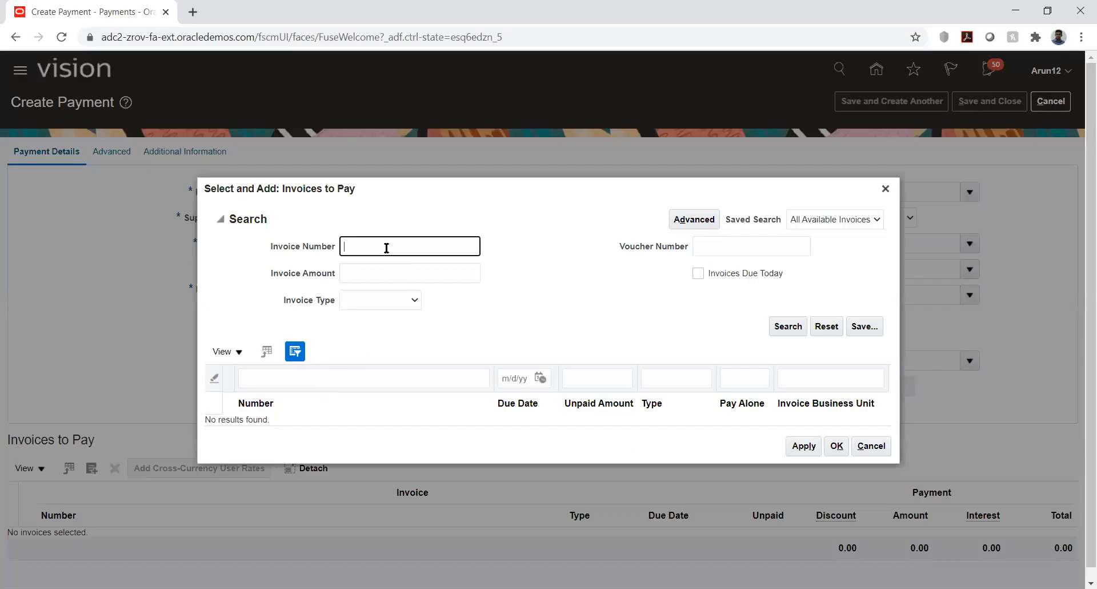
pyautogui.write('FC-901')
pyautogui.click(783, 330)
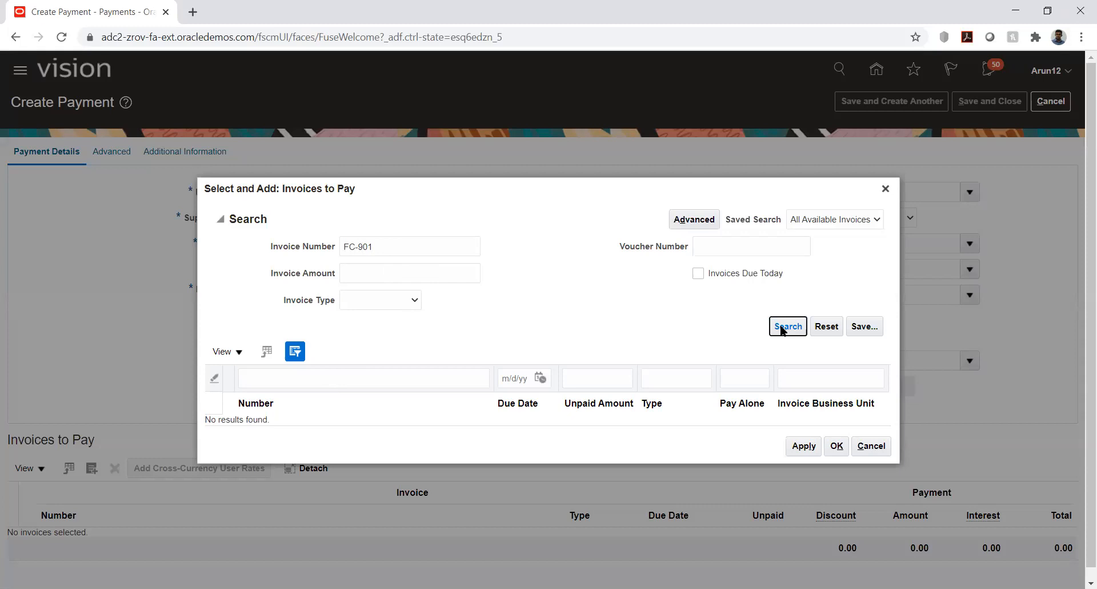
pyautogui.doubleClick(382, 246)
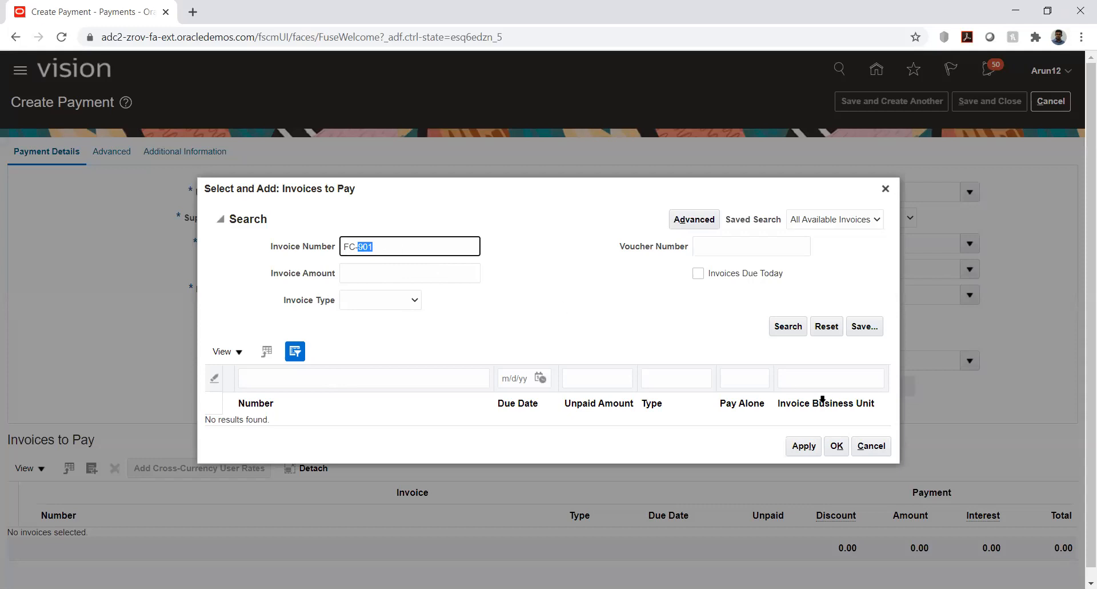
# Cancel the invoice selection and discard the unsaved payment
pyautogui.click(871, 447)
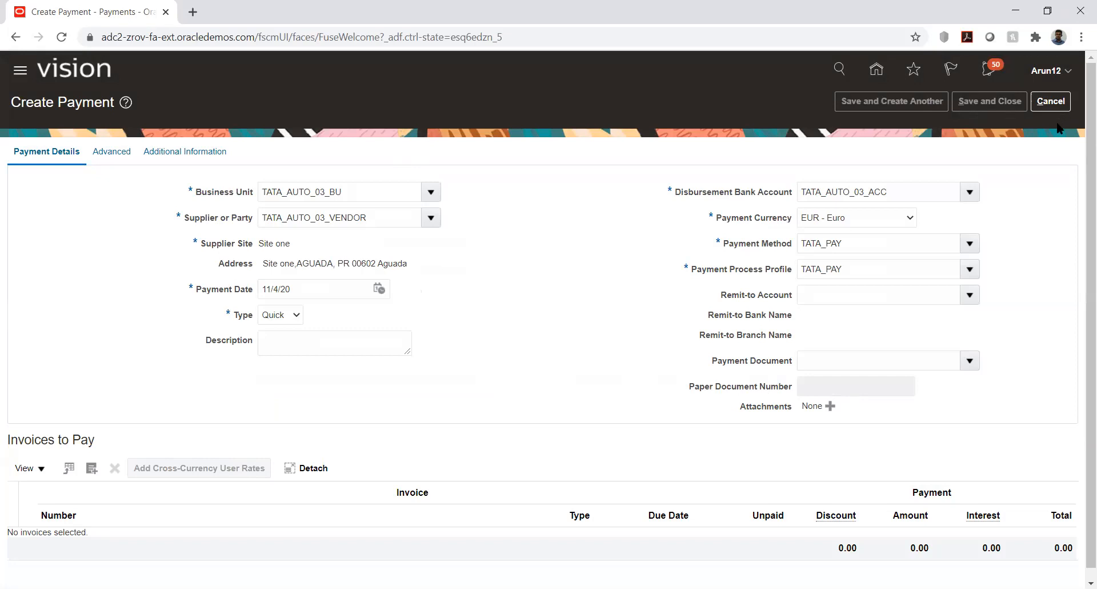
pyautogui.click(1052, 101)
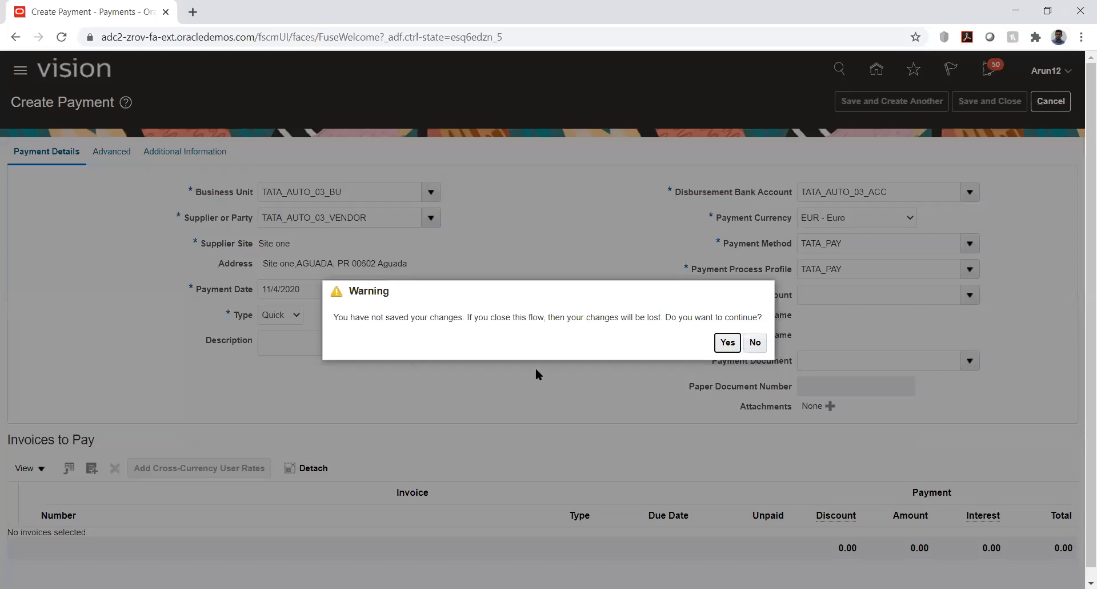
pyautogui.click(729, 343)
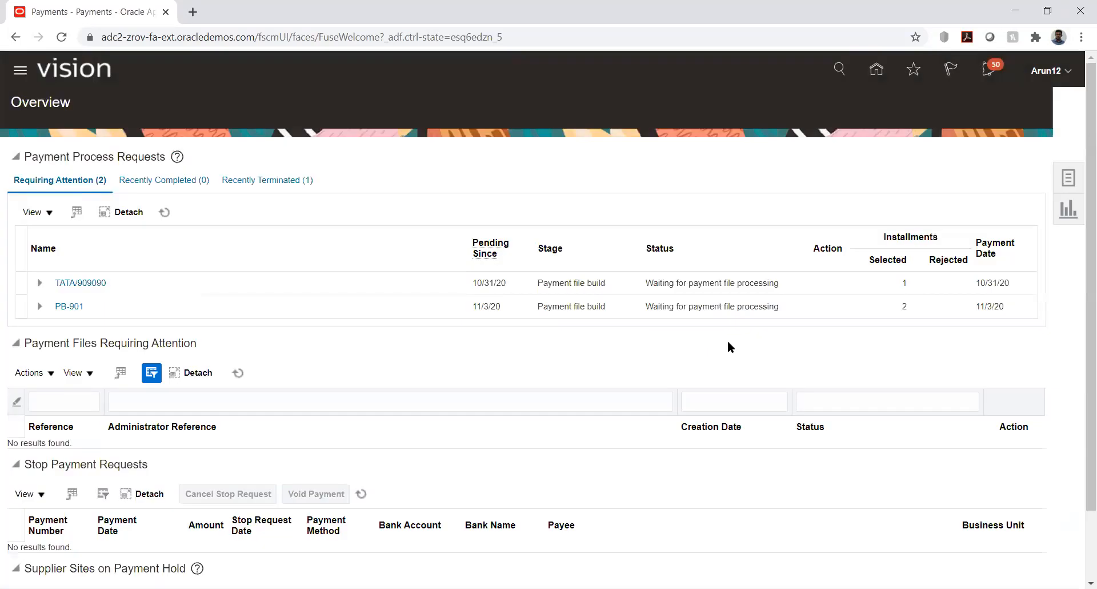
# Go to Setup and Maintenance and open the implementation project TATA PROJECT
pyautogui.click(874, 71)
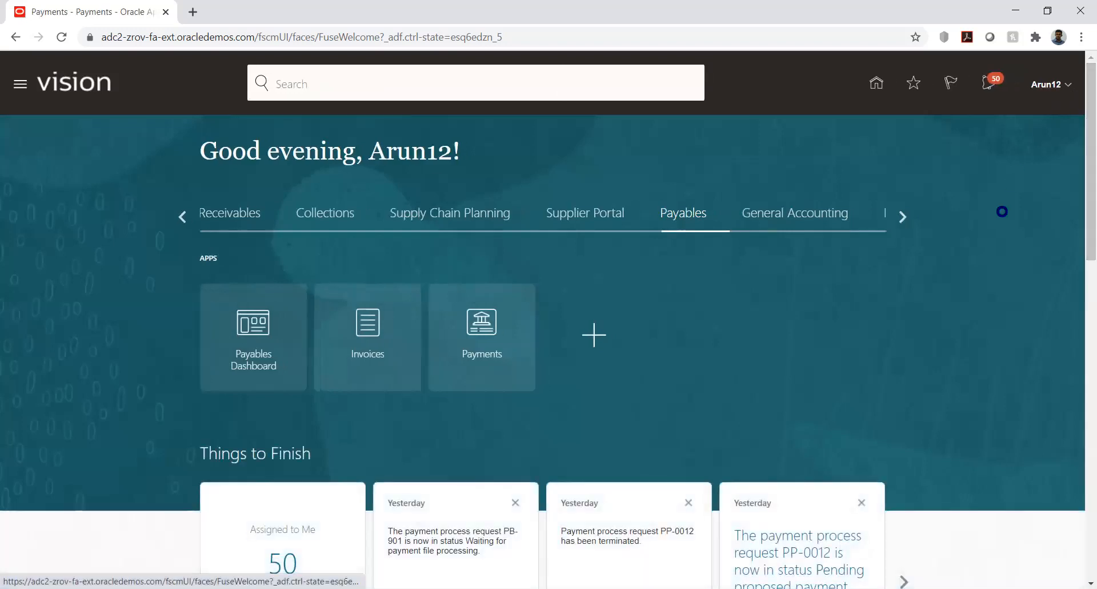
pyautogui.click(818, 290)
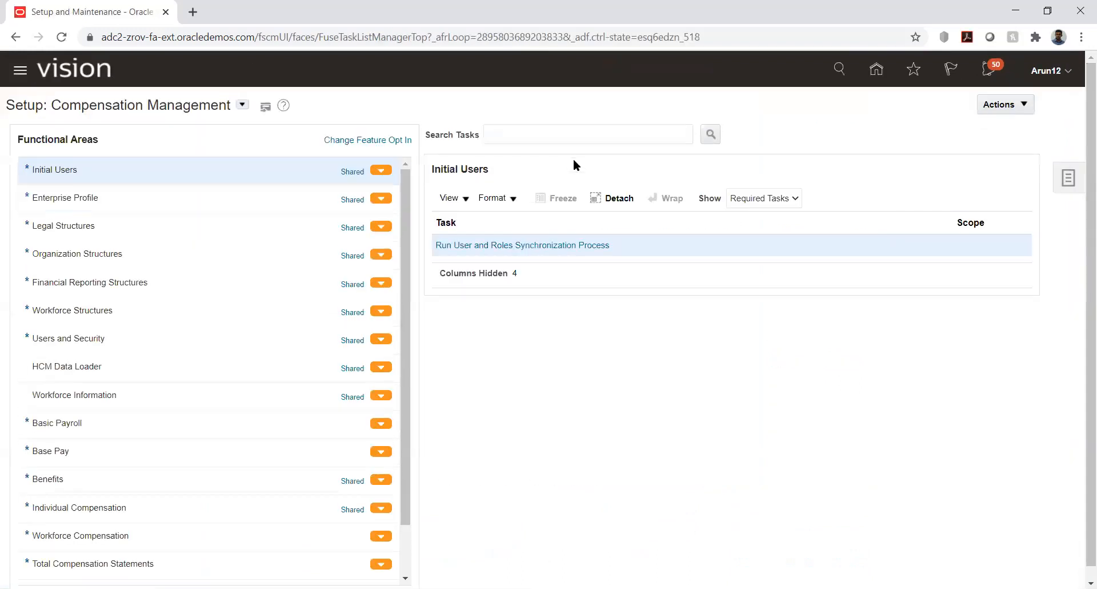
pyautogui.click(1068, 178)
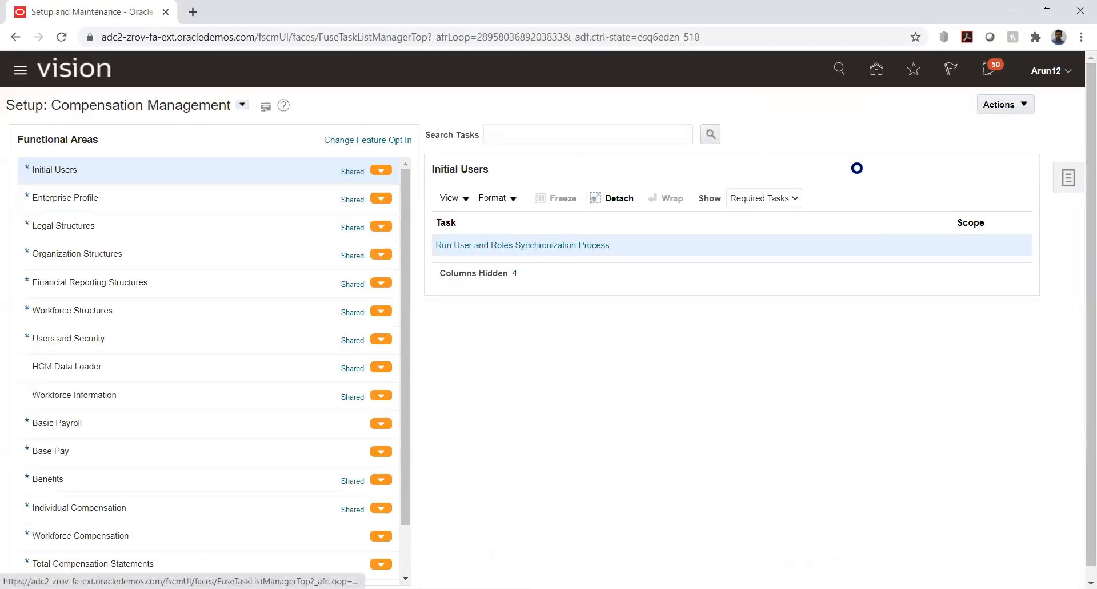
pyautogui.click(944, 108)
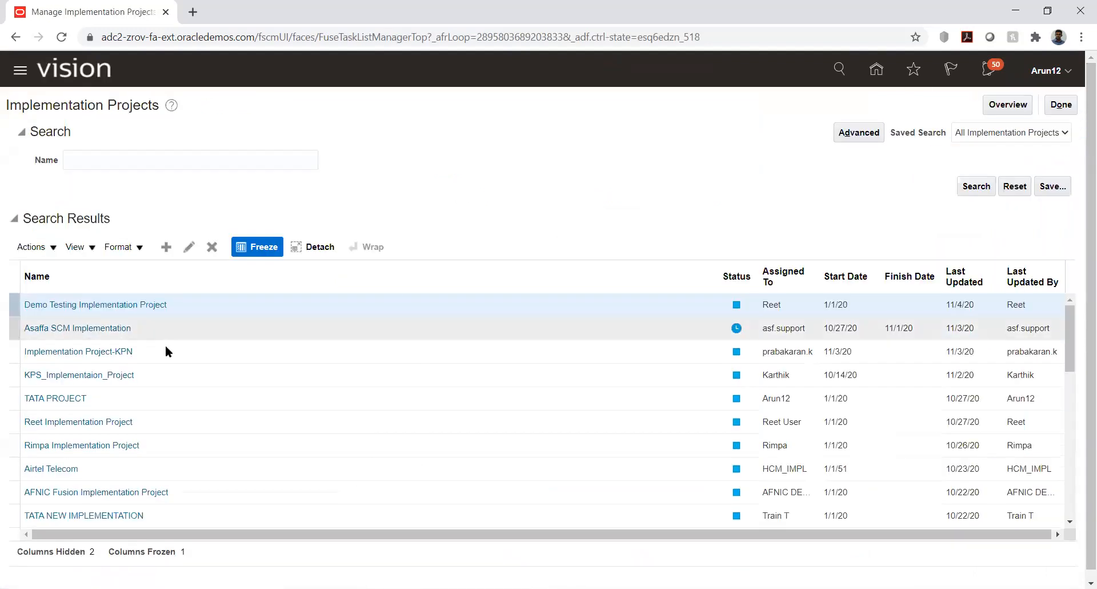
pyautogui.click(63, 397)
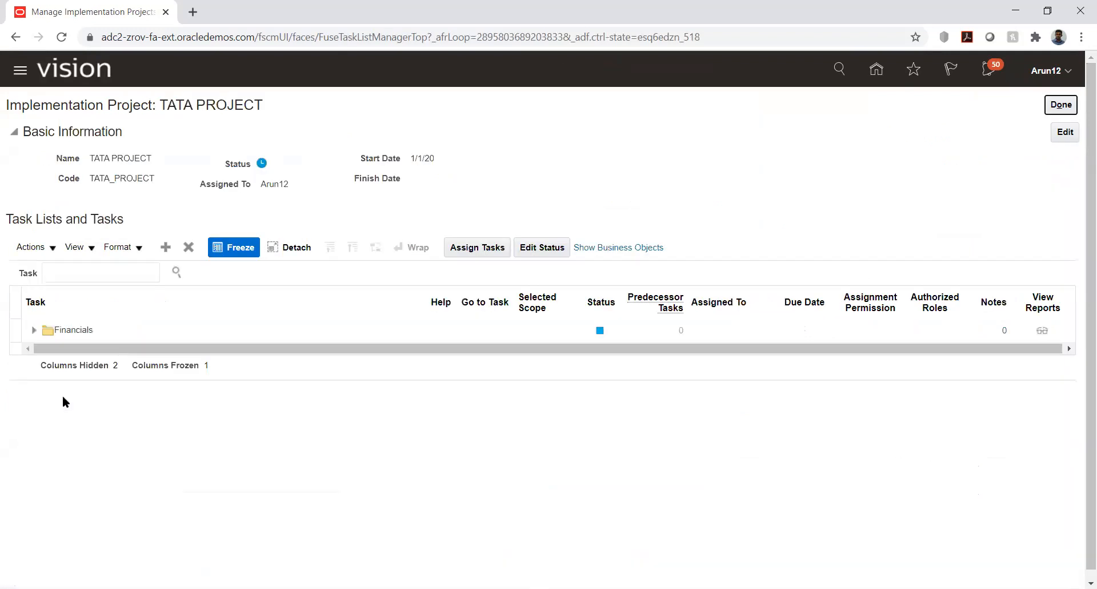
# Open the Manage Bank Accounts task under Set Up Banks, Branches, and Accounts in the Invoicing and Payments cash management and banking configuration
pyautogui.click(34, 329)
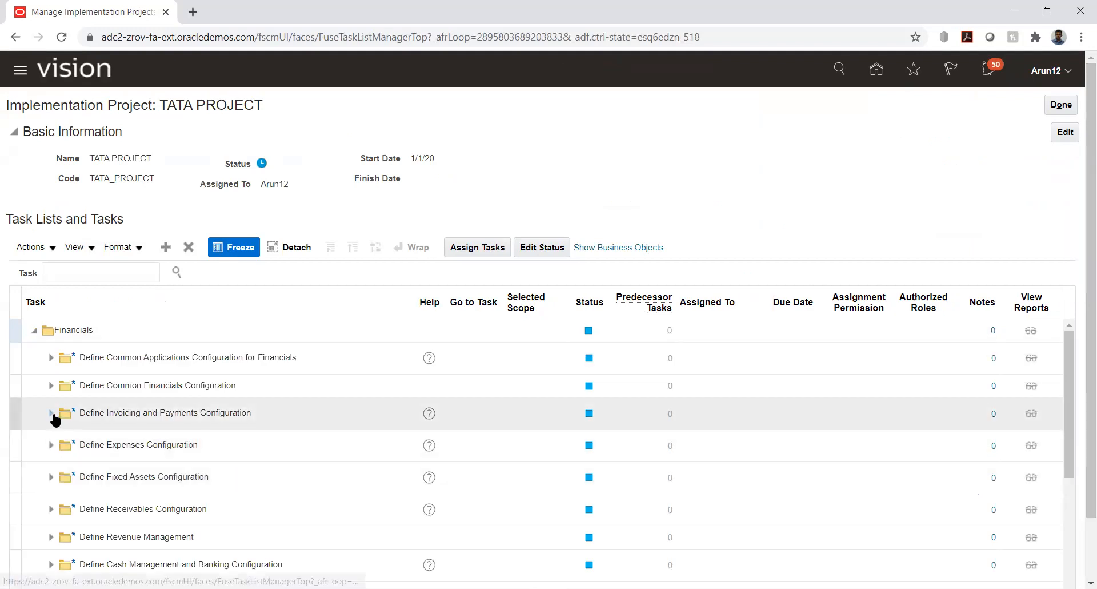
pyautogui.click(51, 413)
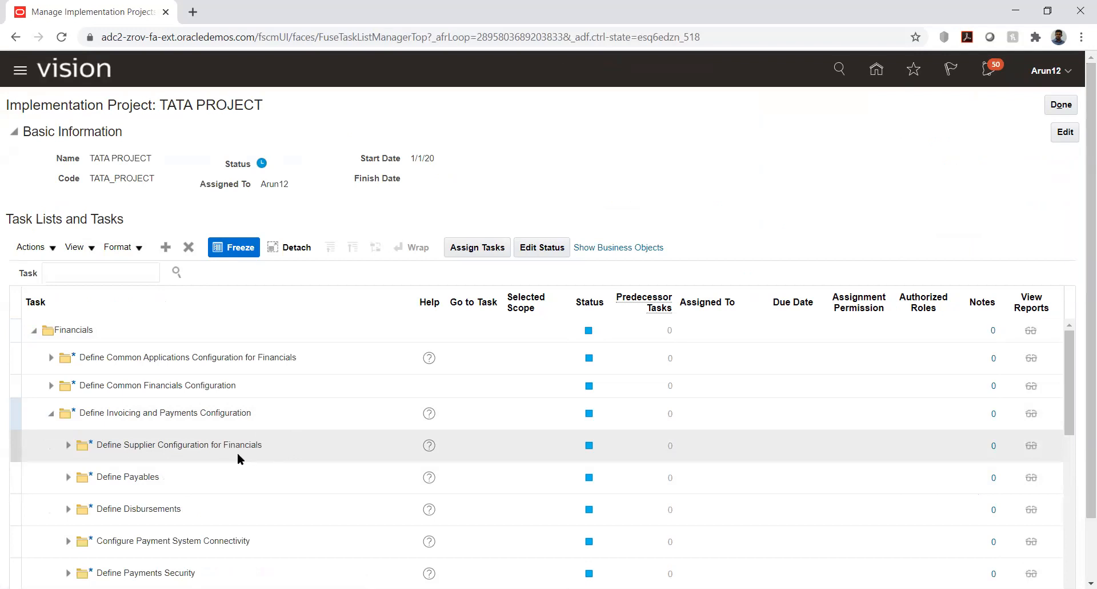
pyautogui.scroll(-2, 235, 451)
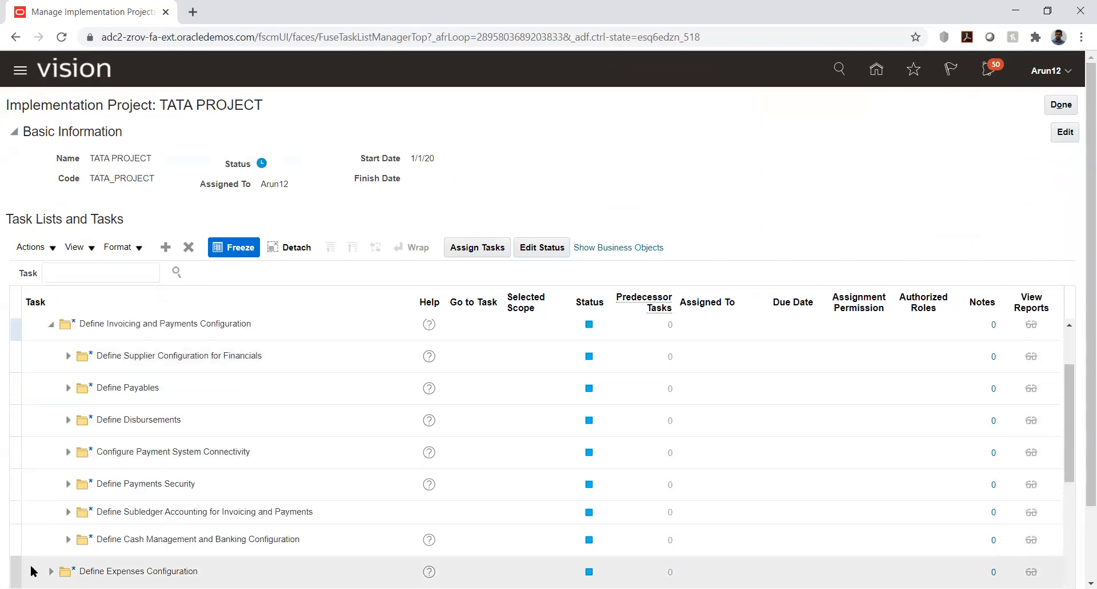
pyautogui.click(68, 540)
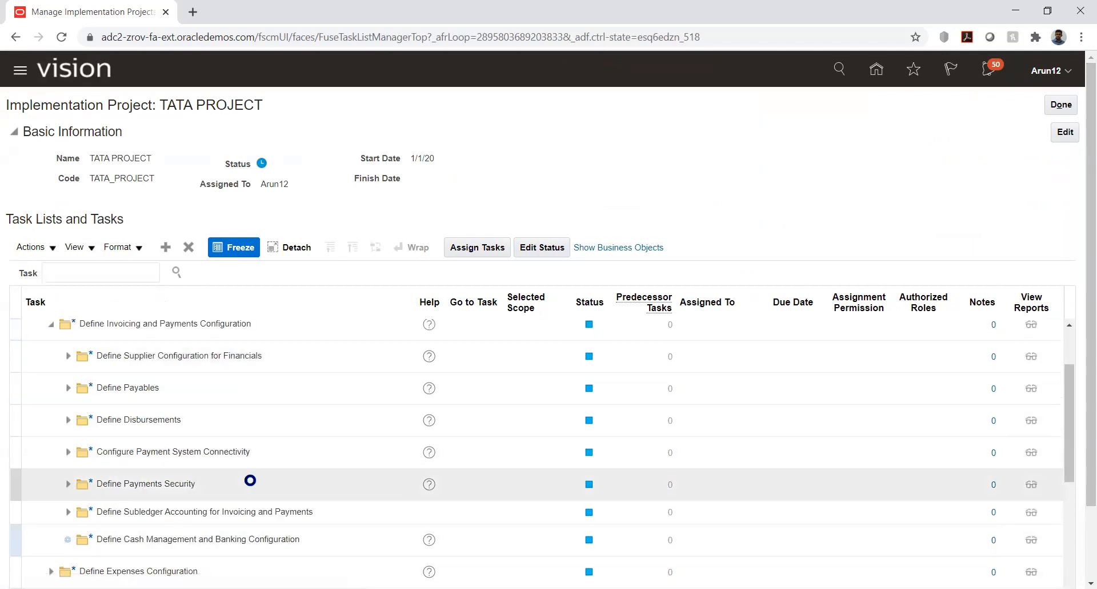
pyautogui.scroll(-3, 220, 453)
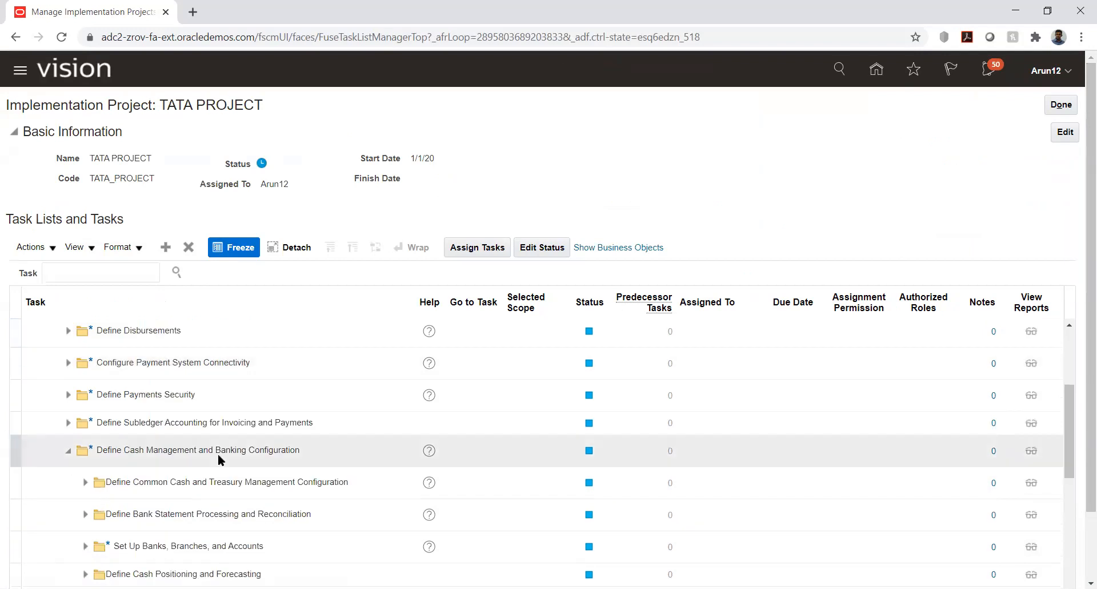
pyautogui.scroll(-3, 219, 454)
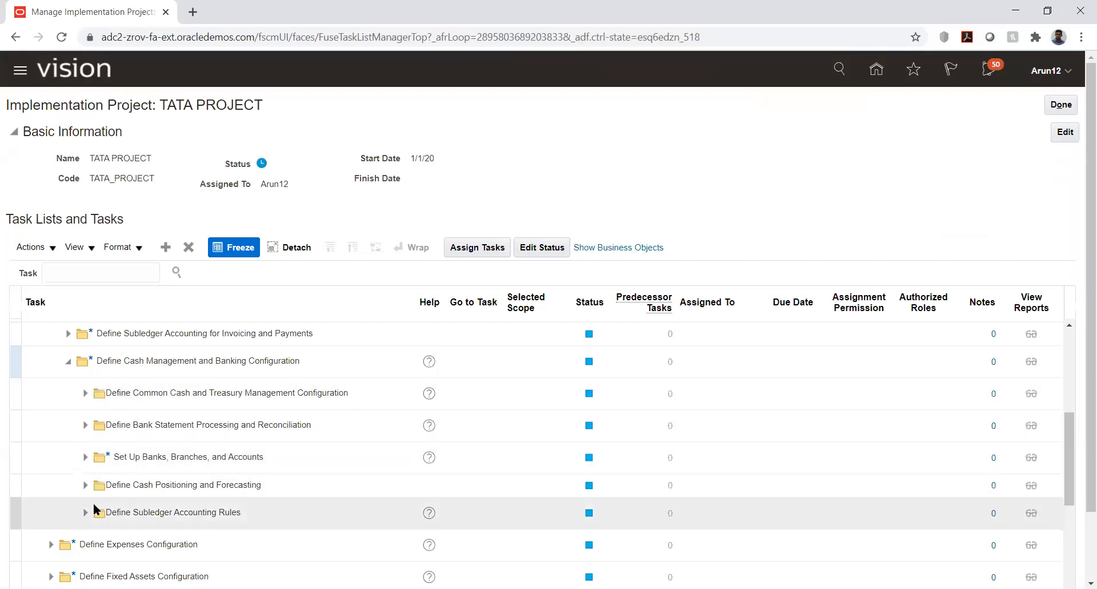
pyautogui.click(85, 457)
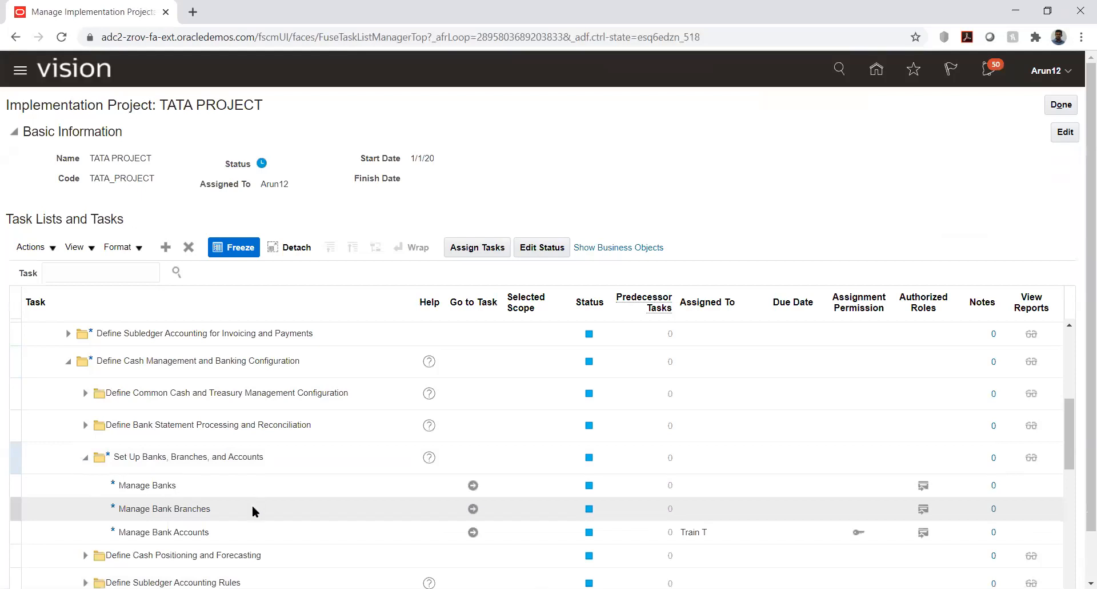
pyautogui.click(473, 532)
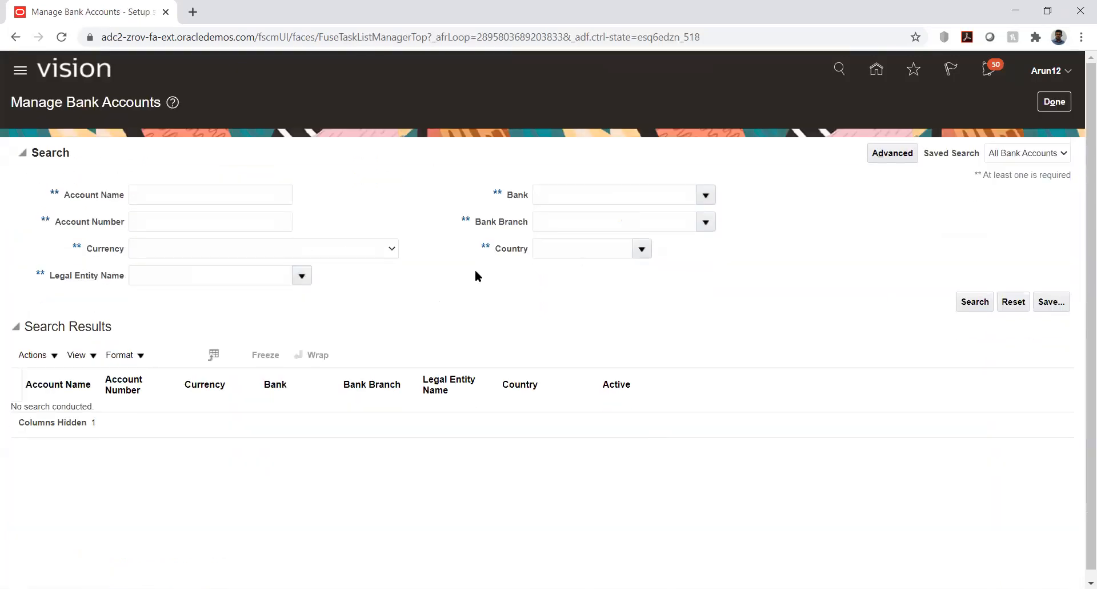
# Search bank accounts for TATA_AUTO, open TATA_AUTO_03_ACC and examine its general settings
pyautogui.click(166, 190)
pyautogui.write('TATA_AUTO')
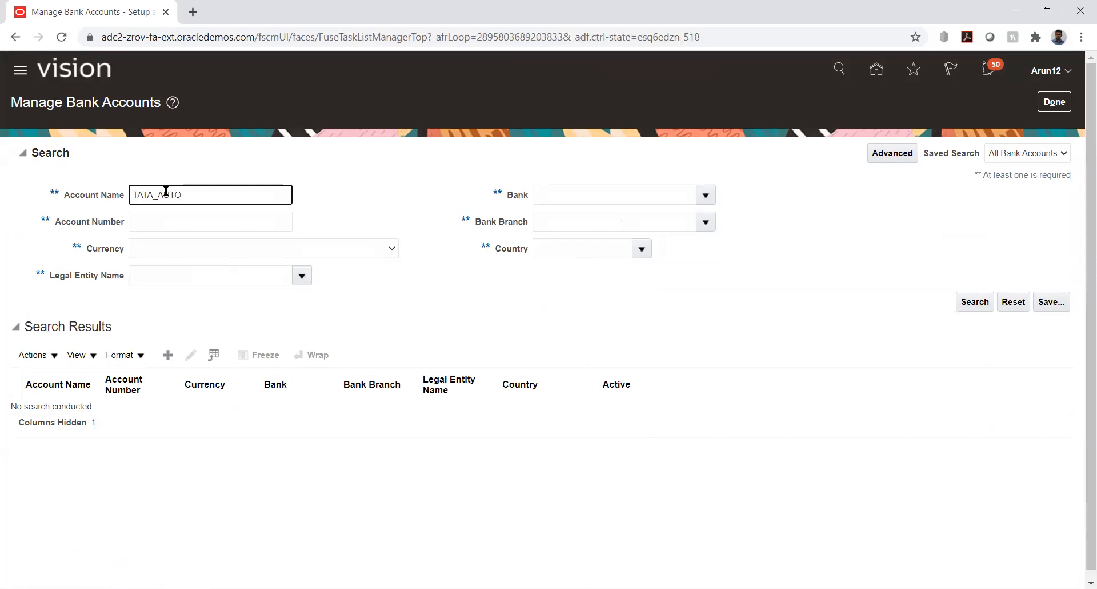
pyautogui.press('Return')
pyautogui.click(53, 418)
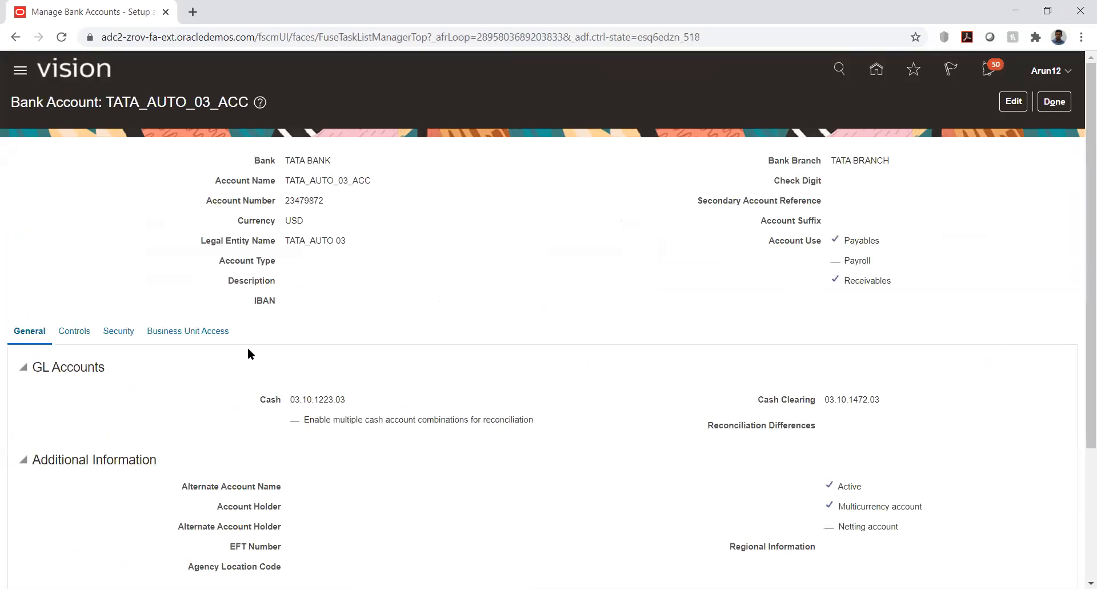
pyautogui.scroll(-3, 650, 383)
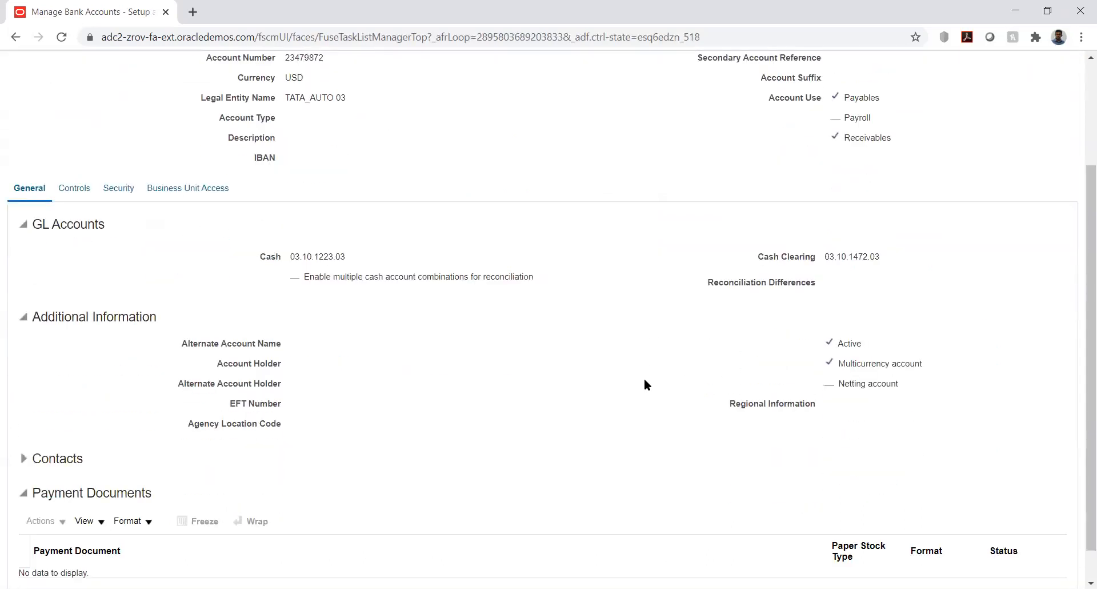
# Finish checking the TATA_AUTO_03_ACC details, then close the bank account and the Manage Bank Accounts task
pyautogui.scroll(-1, 644, 379)
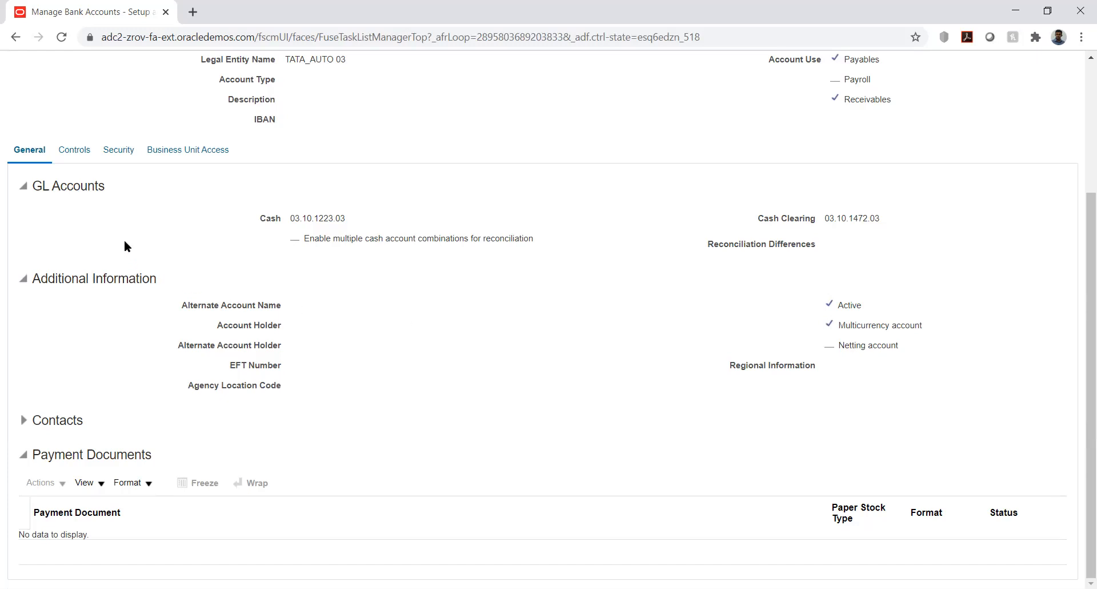
pyautogui.scroll(3, 742, 284)
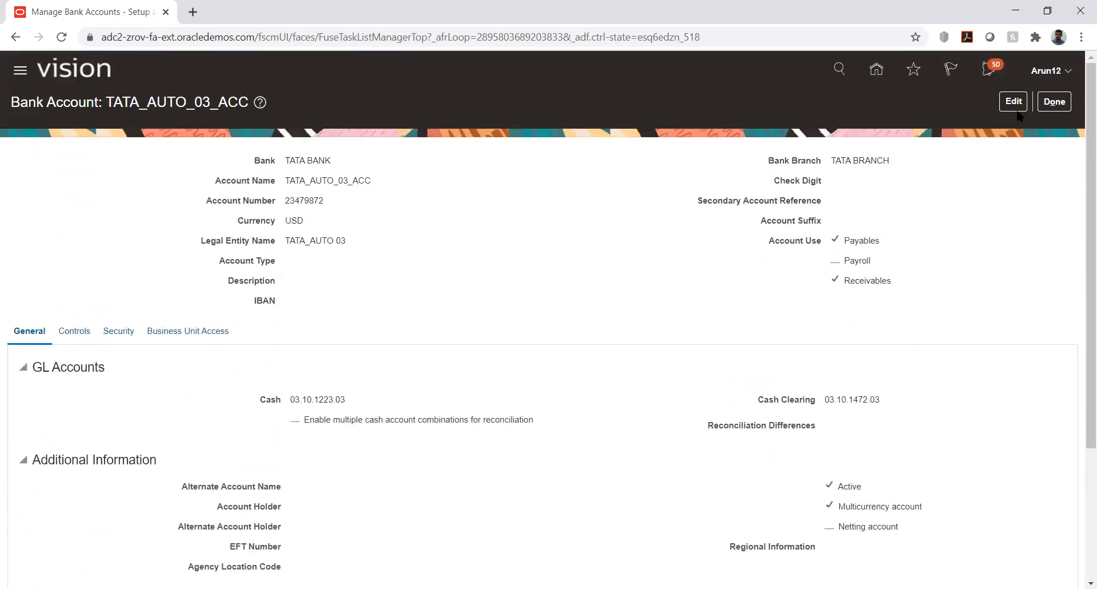
pyautogui.click(1055, 101)
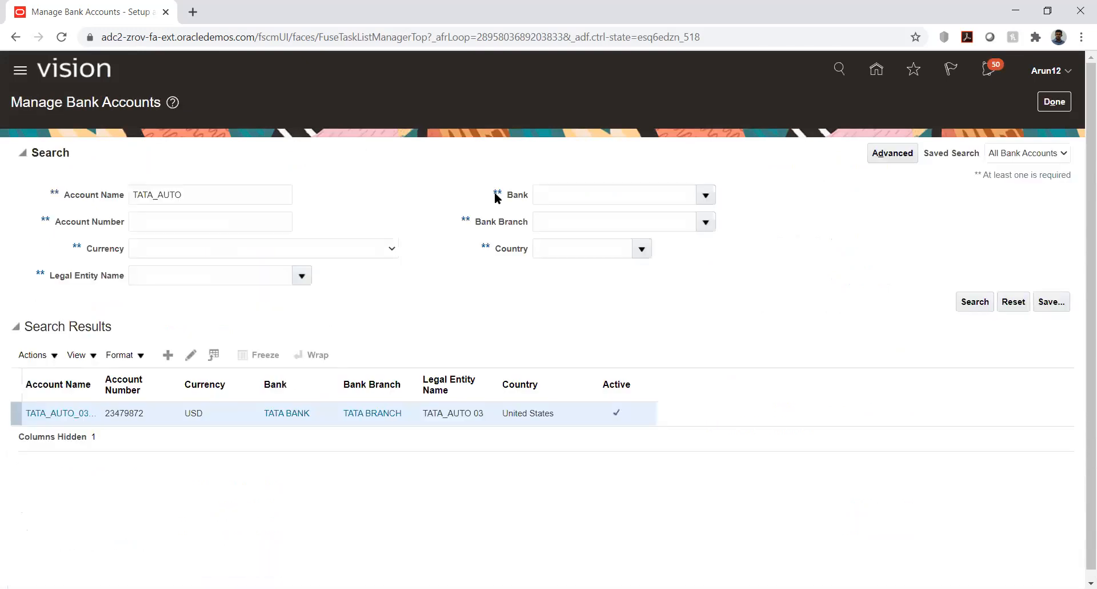
pyautogui.click(1056, 100)
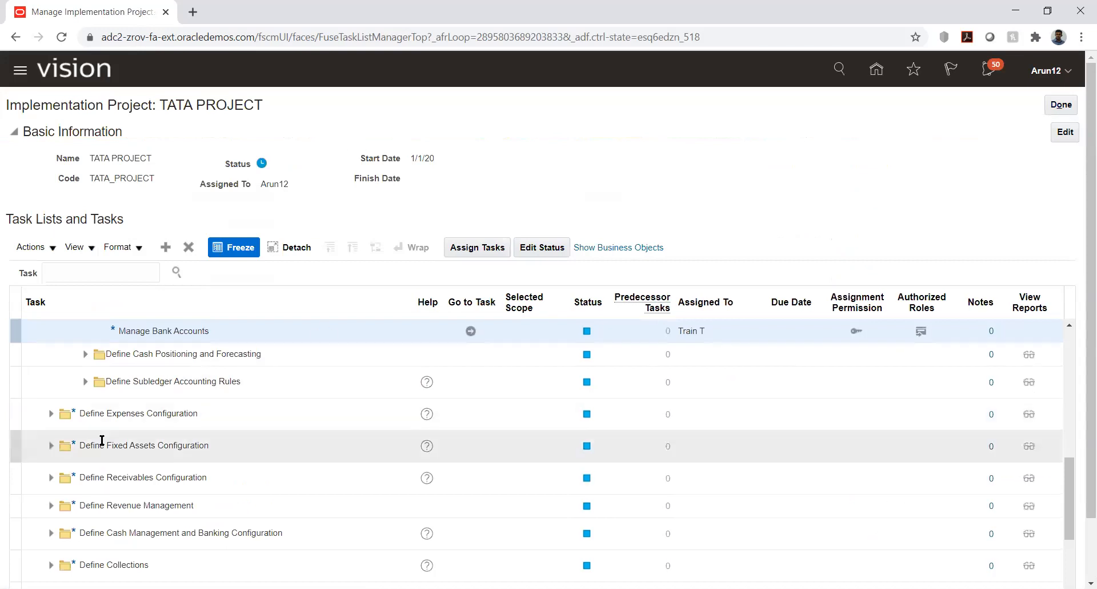
pyautogui.scroll(2, 102, 444)
pyautogui.scroll(2, 101, 443)
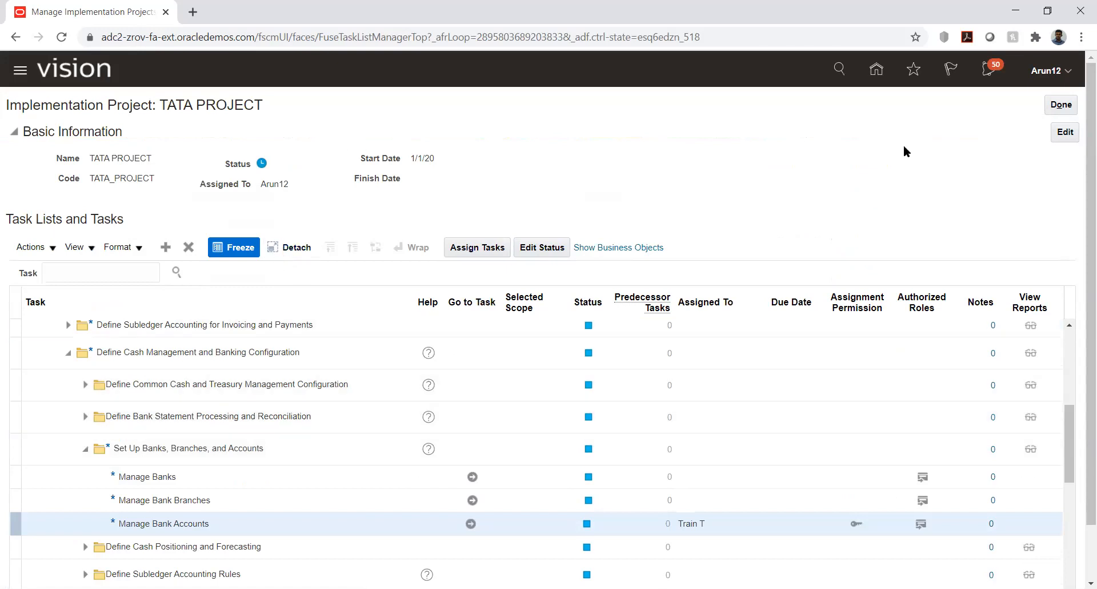
# Return to the home page and open the Suppliers work area under Procurement
pyautogui.click(879, 71)
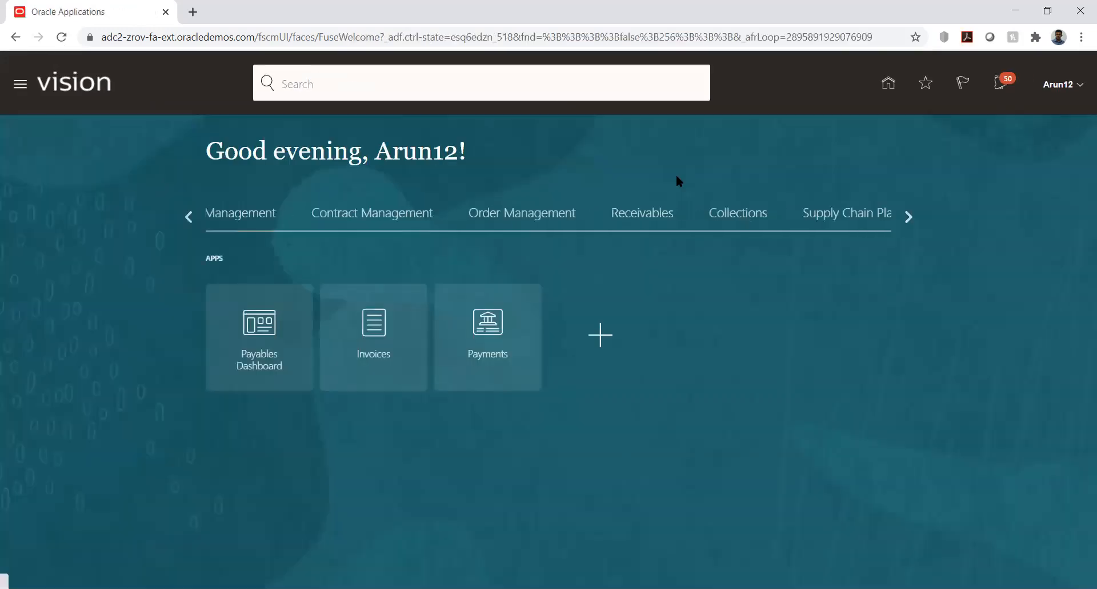
pyautogui.click(184, 217)
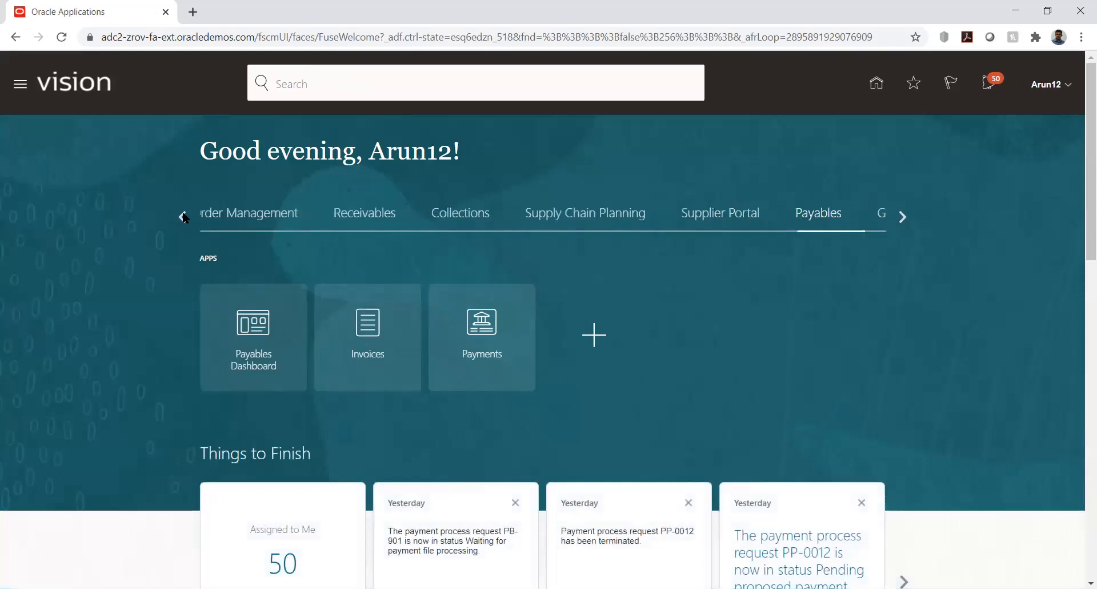
pyautogui.click(183, 212)
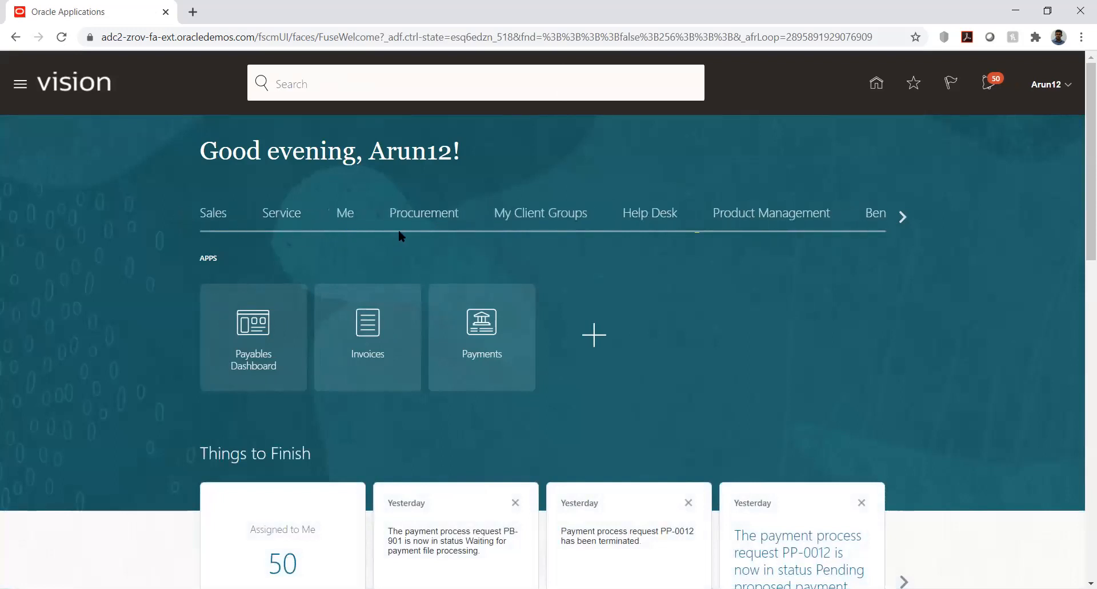
pyautogui.click(417, 213)
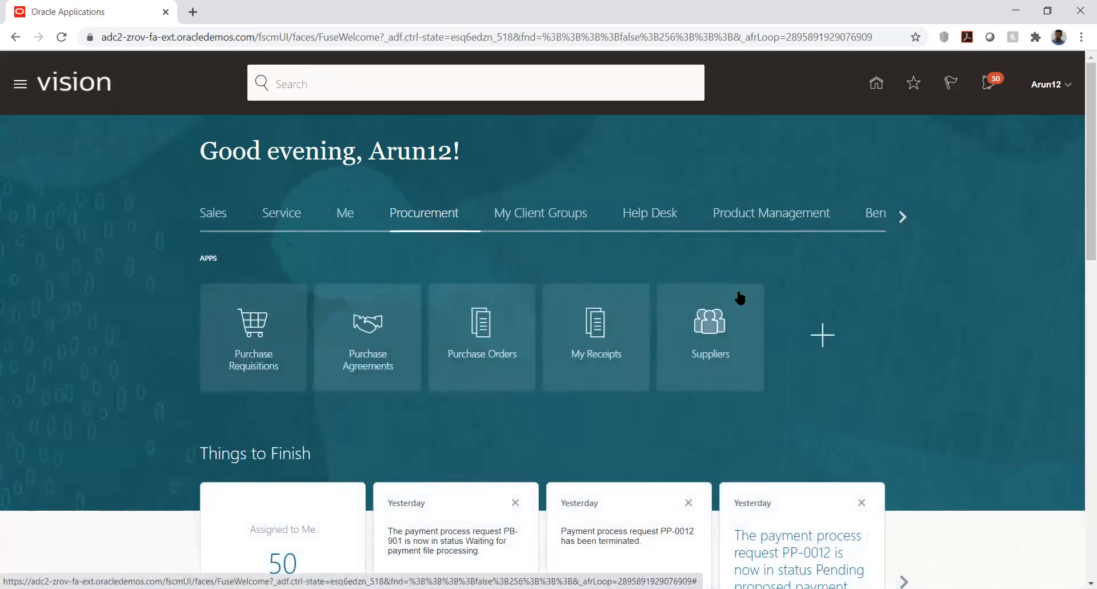
pyautogui.click(740, 298)
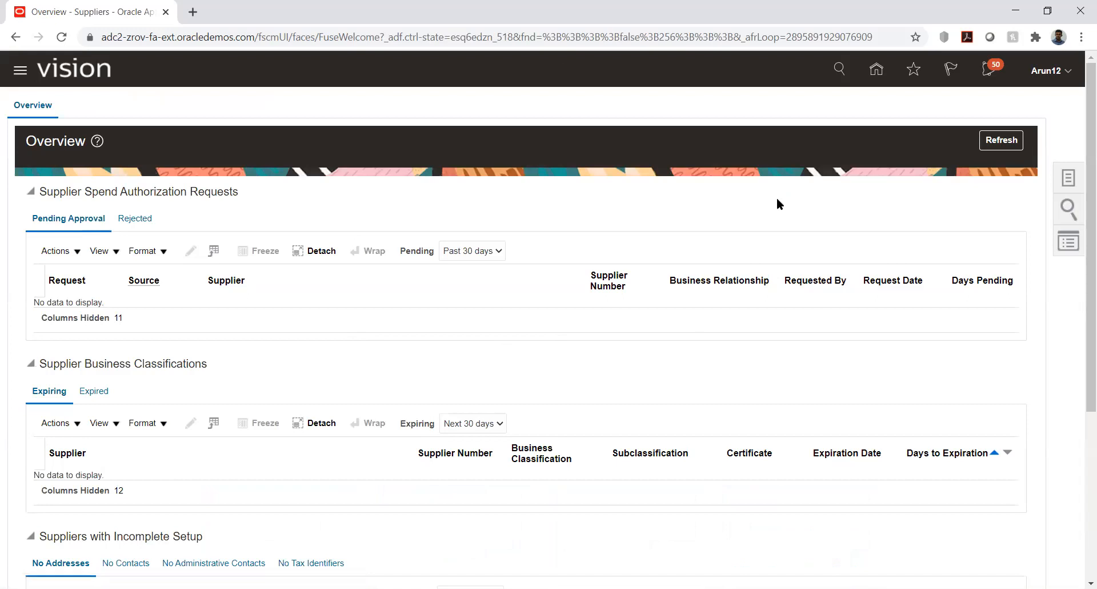
# Search suppliers for TATA_AUTO and open TATA_AUTO_03_VENDOR
pyautogui.click(1068, 209)
pyautogui.click(973, 109)
pyautogui.write('TATA_')
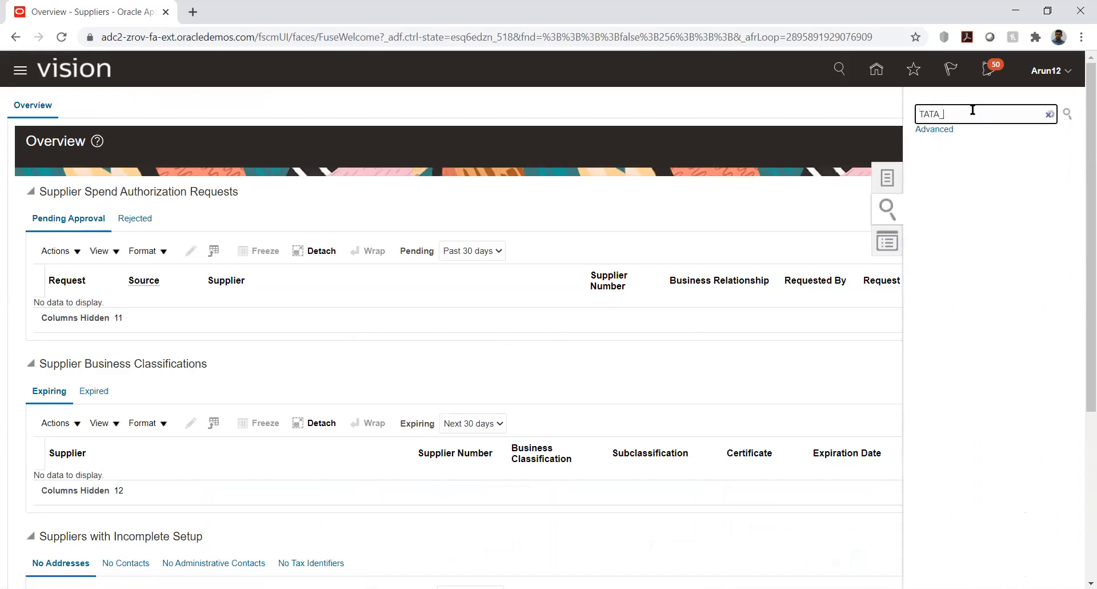
pyautogui.write('AUTO')
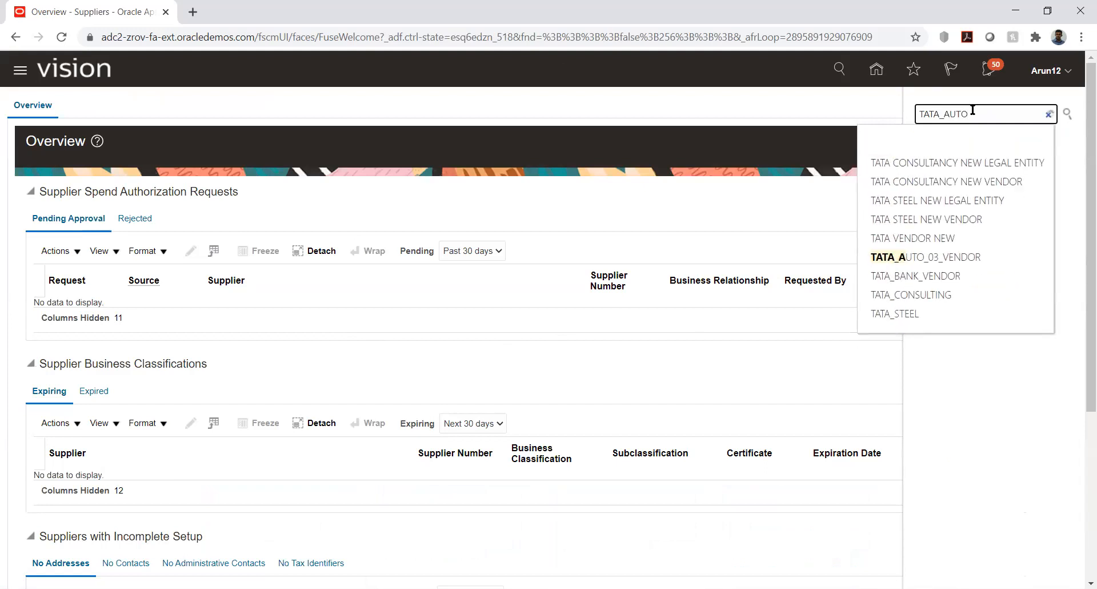
pyautogui.click(964, 165)
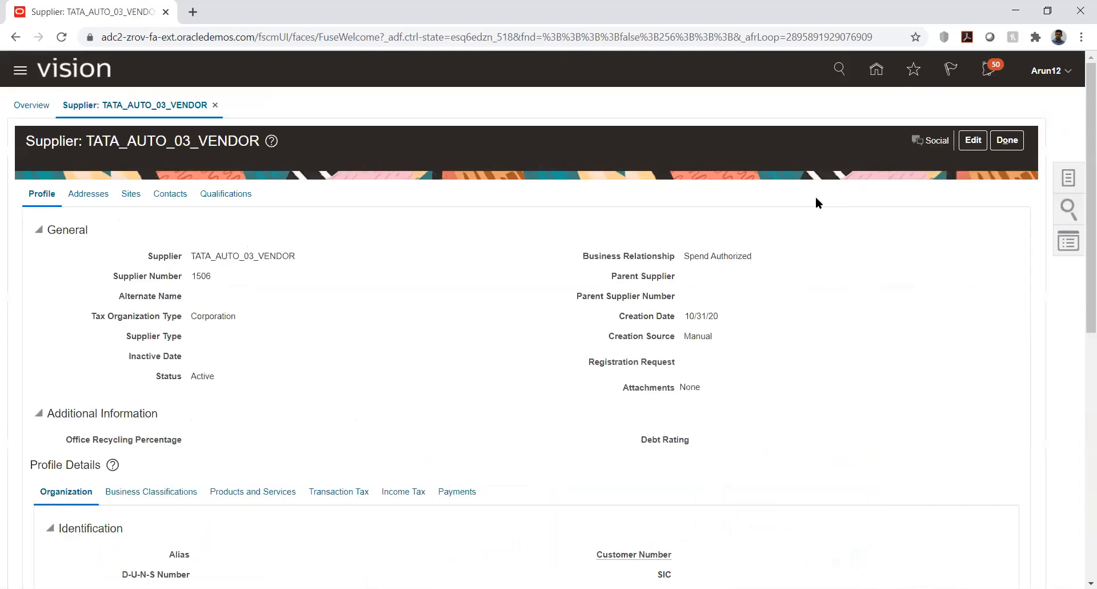
# Edit the supplier and open the invoicing settings of its site Site one
pyautogui.click(973, 140)
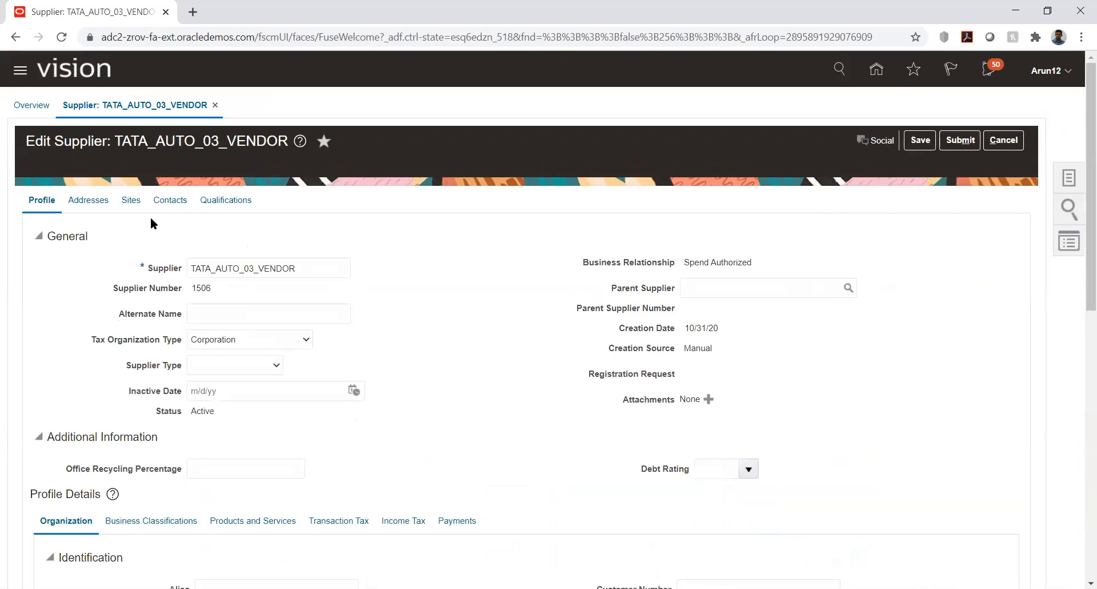
pyautogui.click(131, 201)
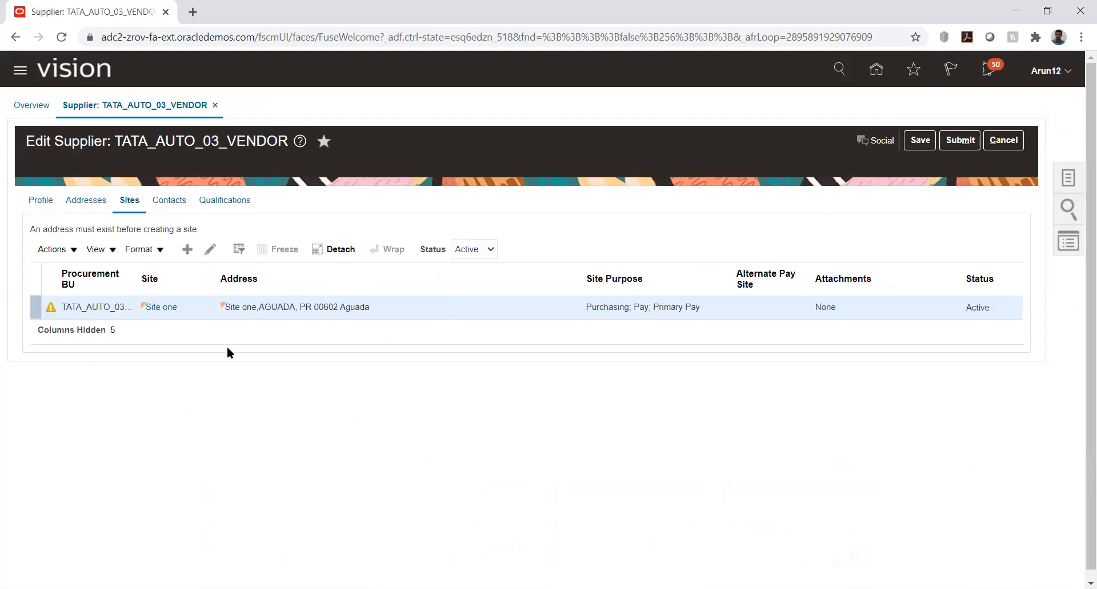
pyautogui.click(161, 307)
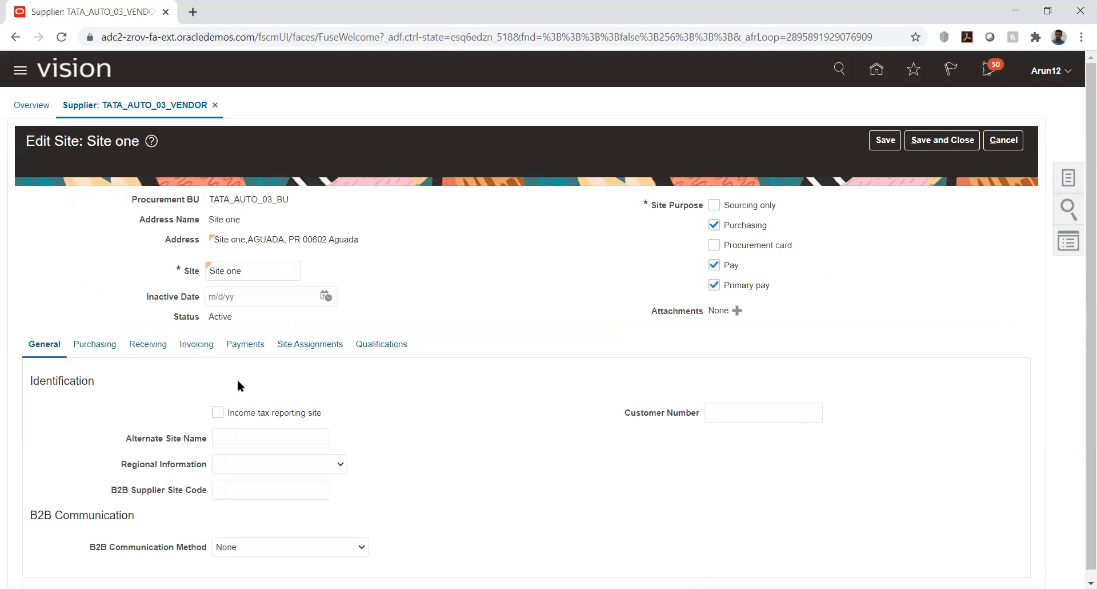
pyautogui.click(232, 345)
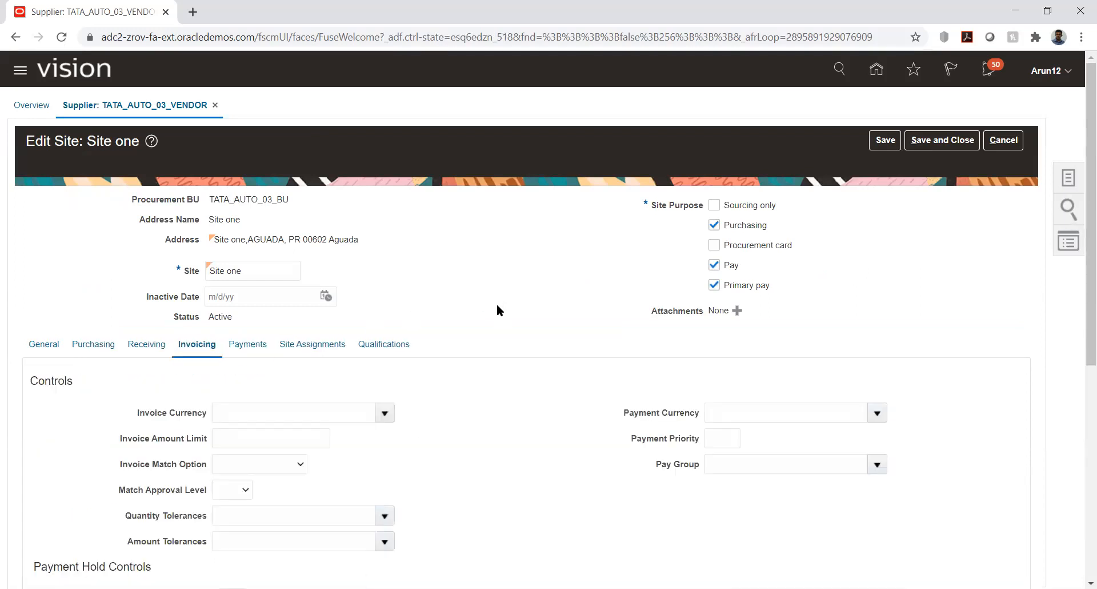
# Set the site's invoice currency to US Dollar and payment currency to Euro, and save the site
pyautogui.click(385, 413)
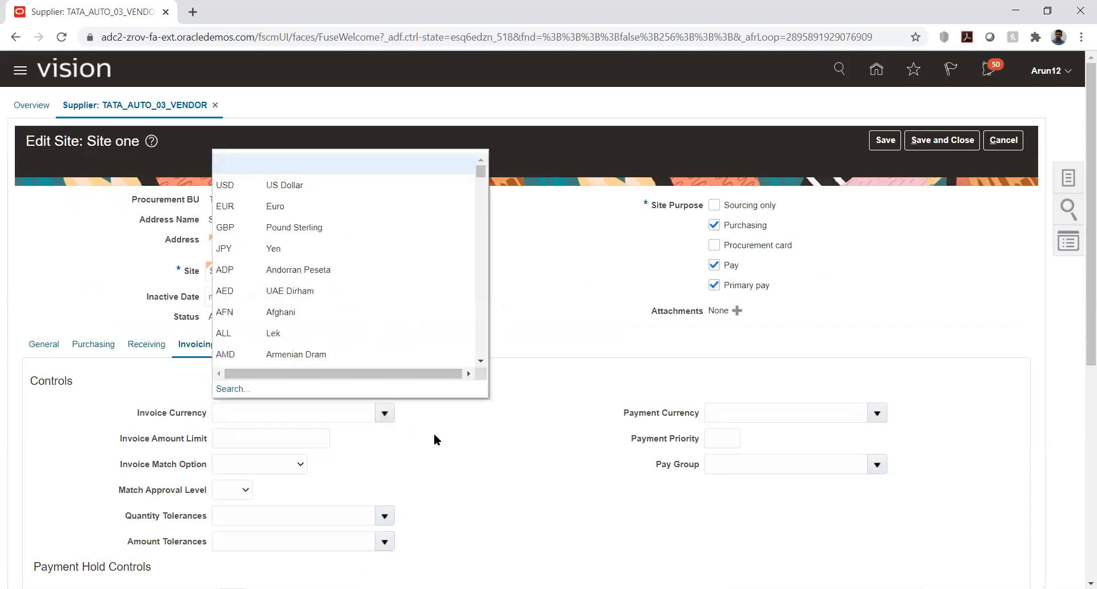
pyautogui.click(231, 185)
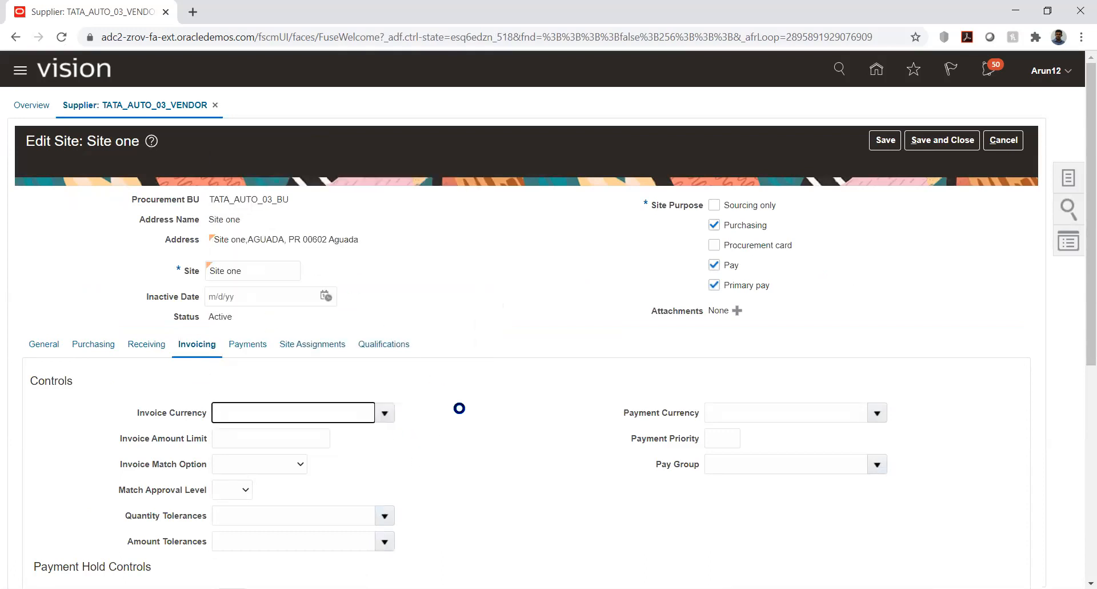
pyautogui.click(877, 414)
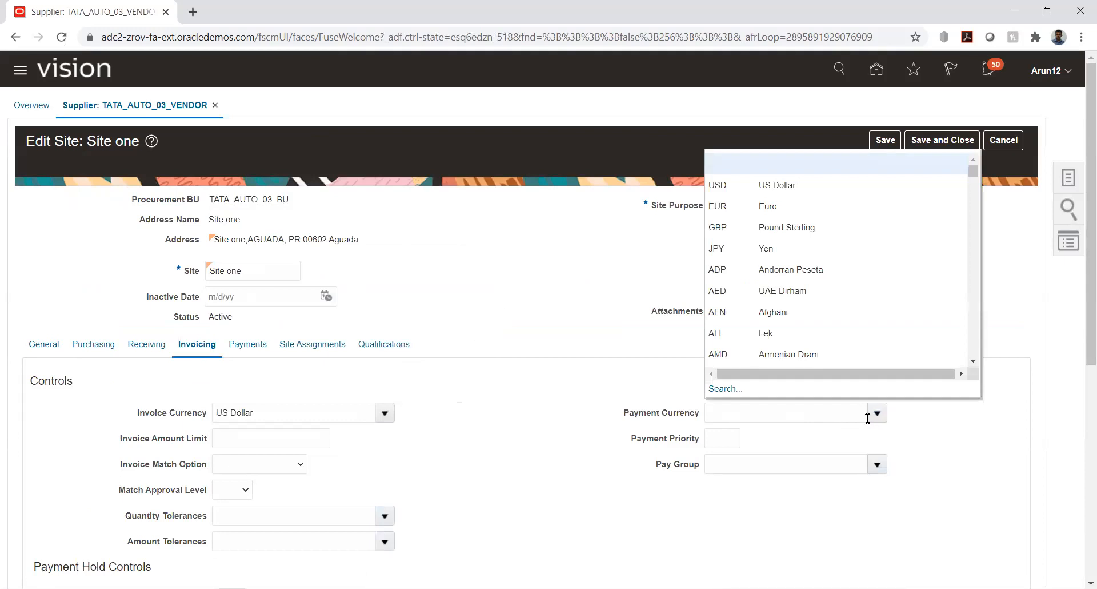
pyautogui.click(723, 206)
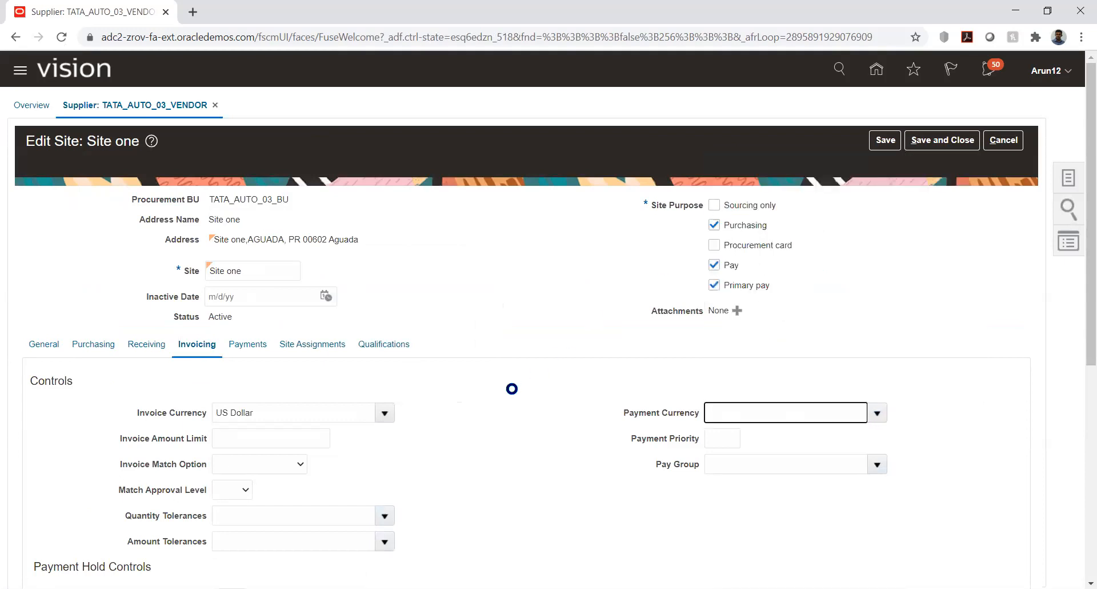
pyautogui.click(886, 140)
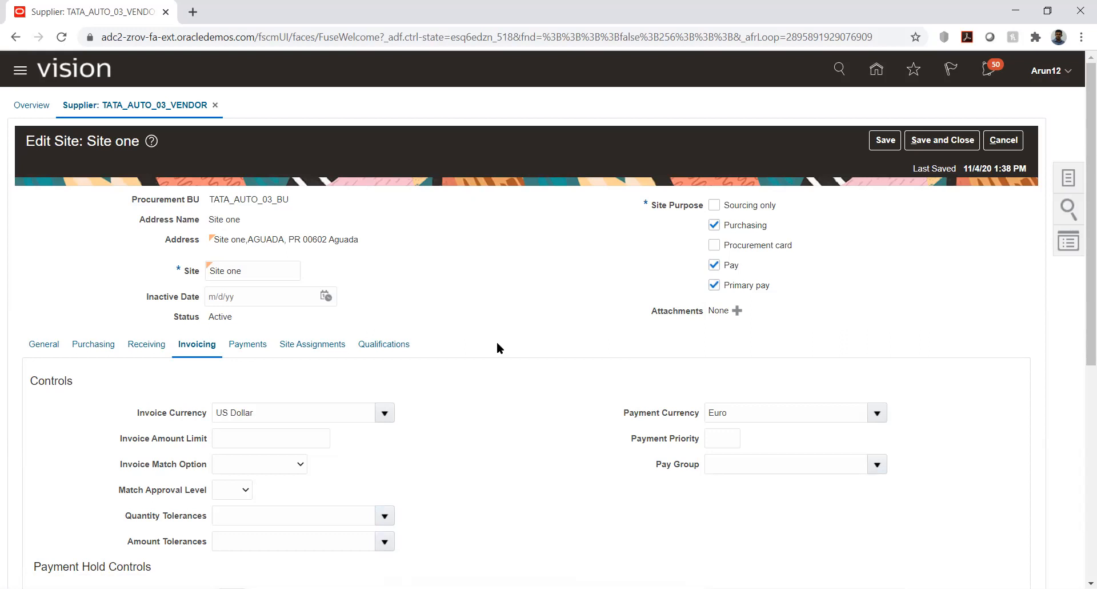
pyautogui.scroll(-3, 499, 347)
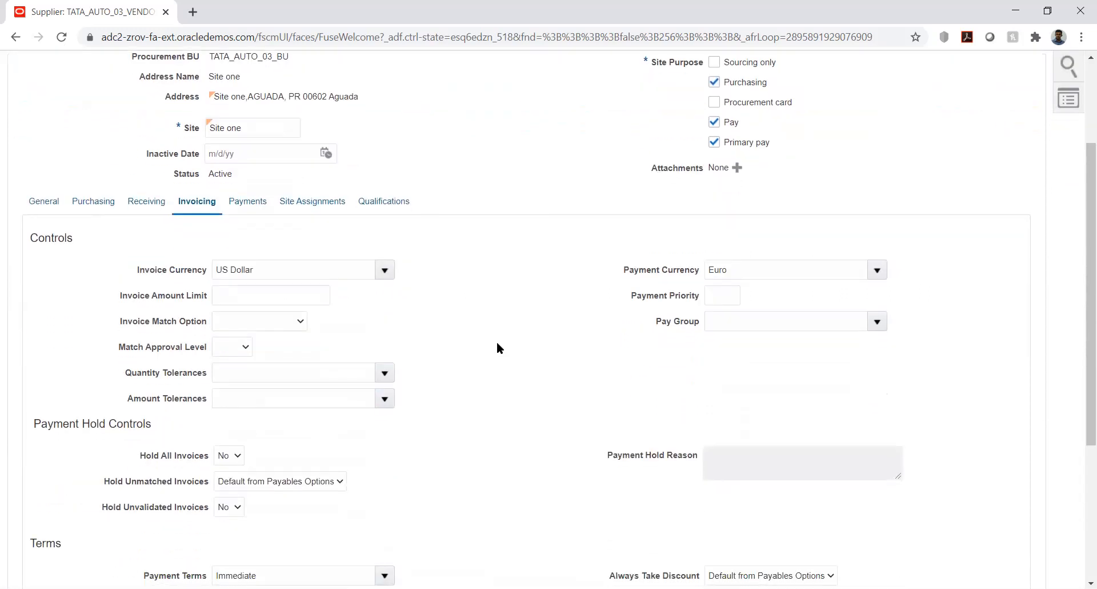
pyautogui.scroll(3, 497, 346)
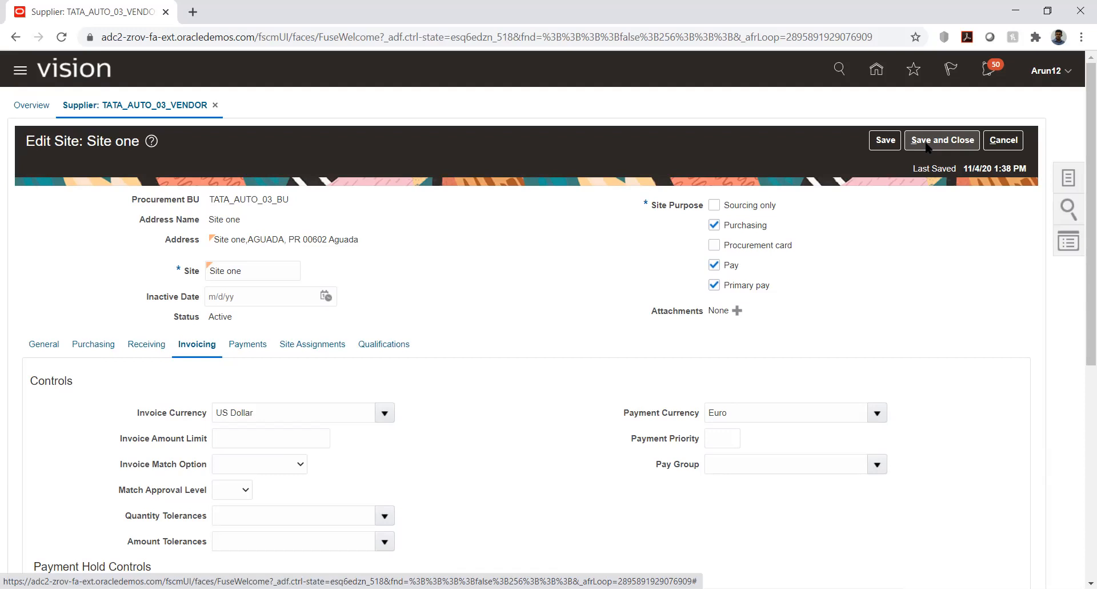
# Save and close Site one, submit the supplier changes and dismiss the confirmations
pyautogui.click(927, 146)
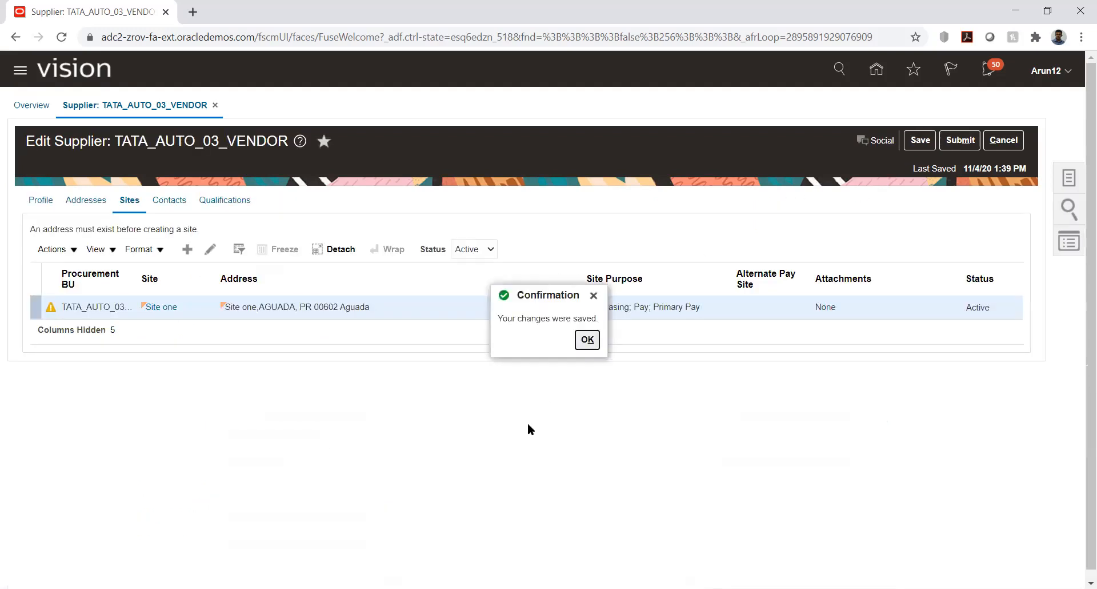
pyautogui.click(587, 339)
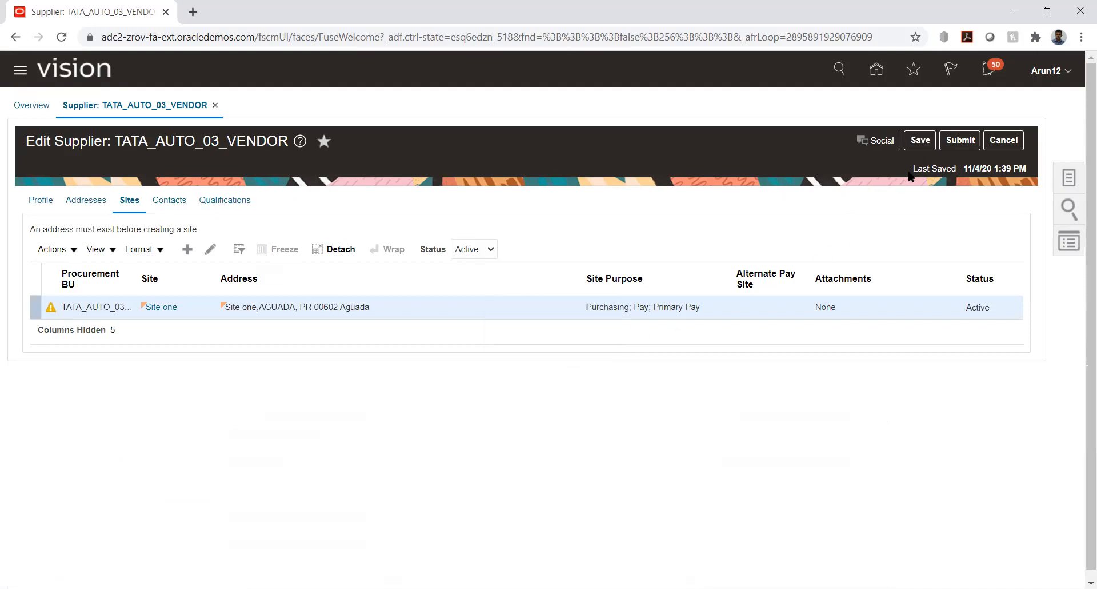
pyautogui.click(960, 143)
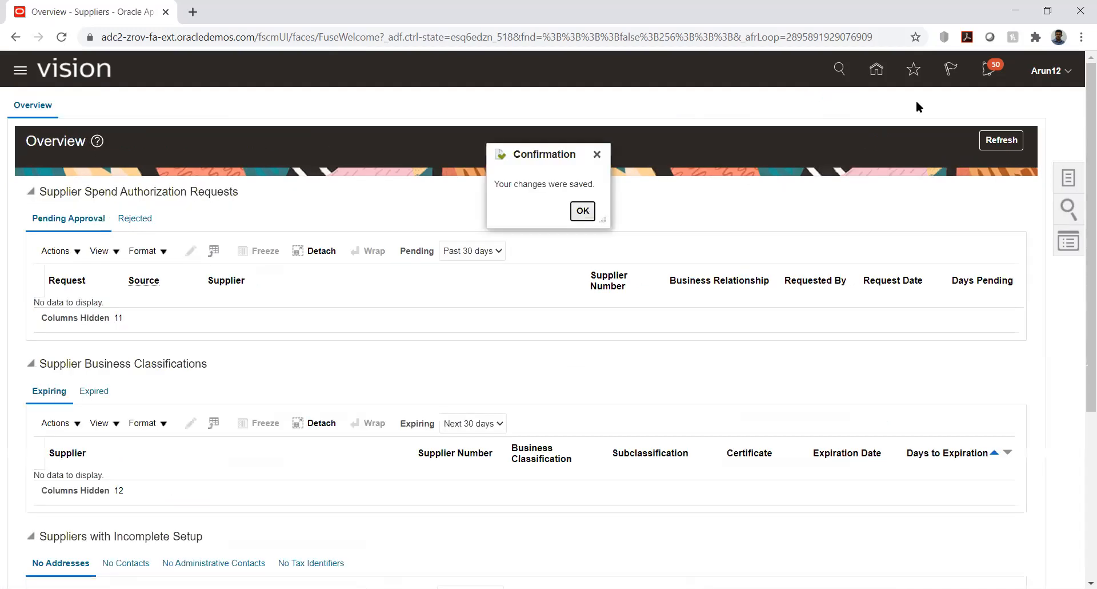
pyautogui.click(582, 211)
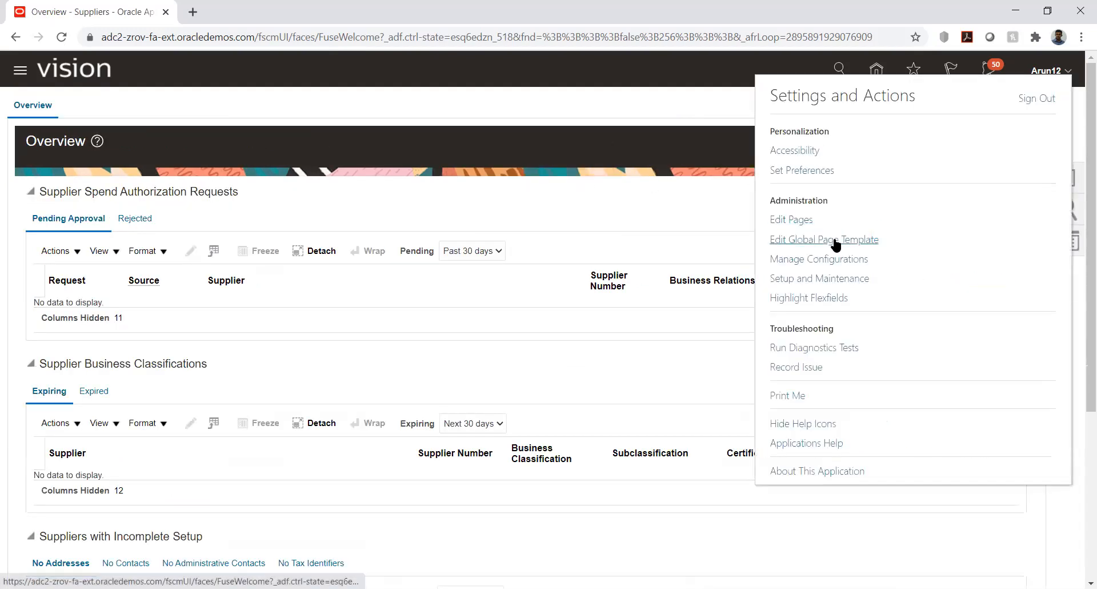
# Go to Setup and Maintenance and open the implementation project TATA PROJECT
pyautogui.click(804, 278)
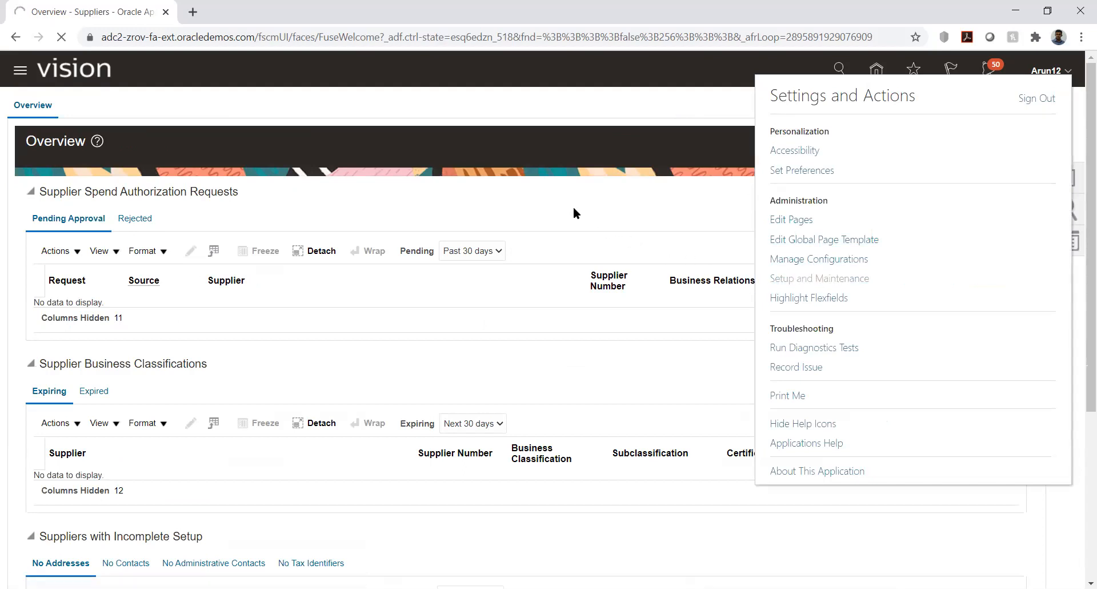
pyautogui.click(1068, 177)
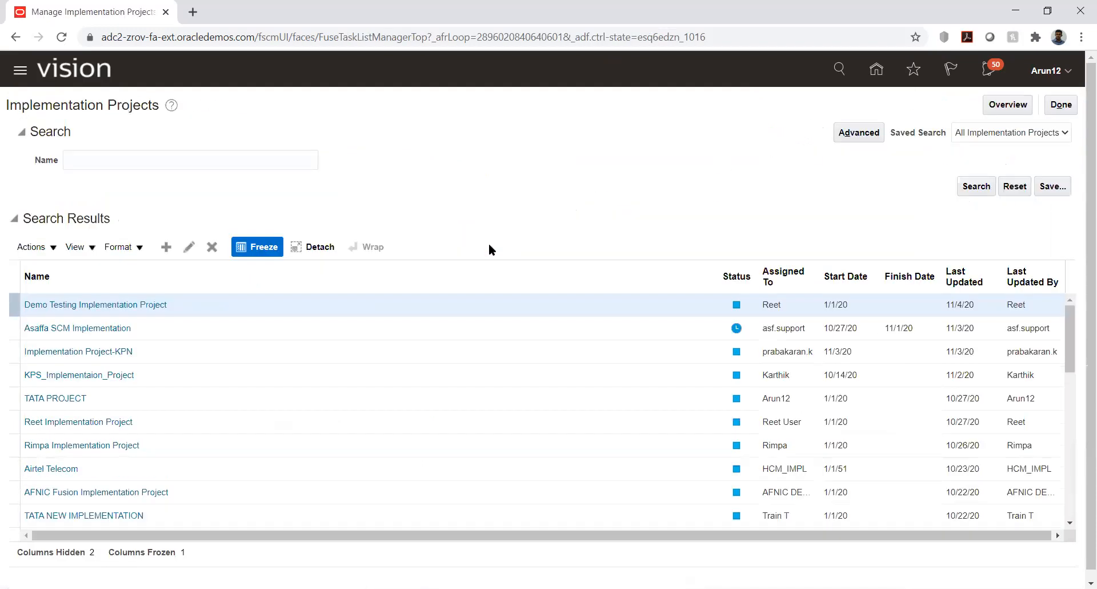
pyautogui.click(39, 396)
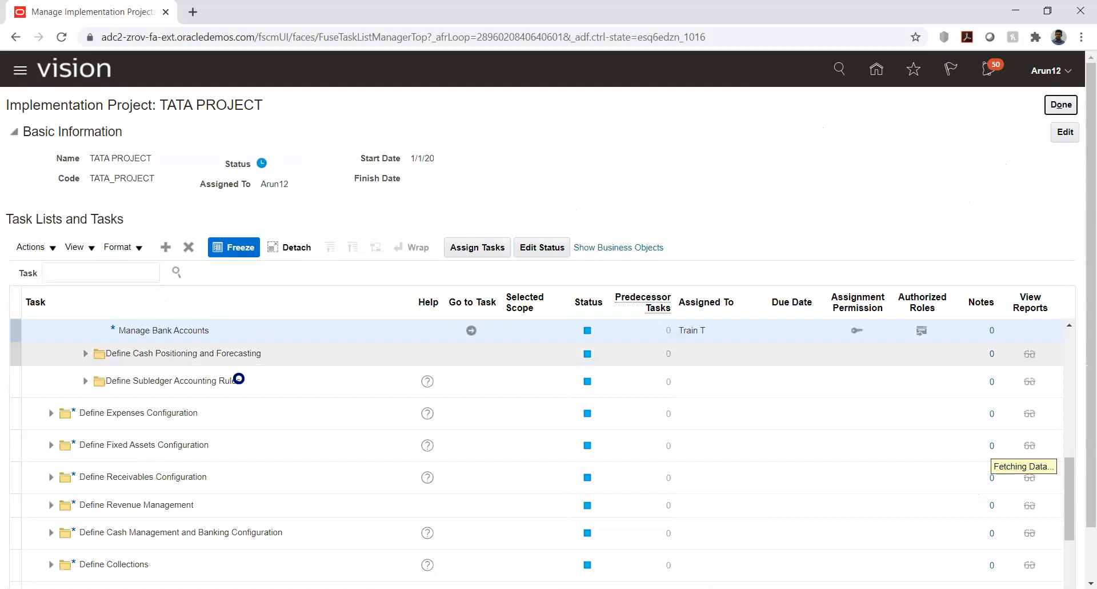
# Search the project's task list for %daily% to find the daily rates task
pyautogui.click(112, 272)
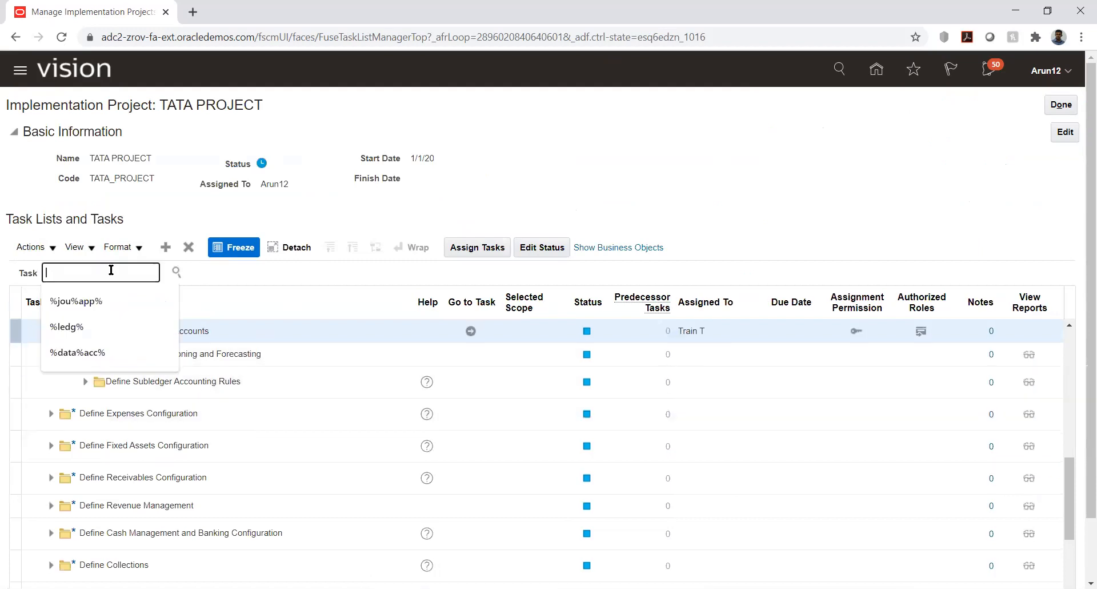
pyautogui.write('%da')
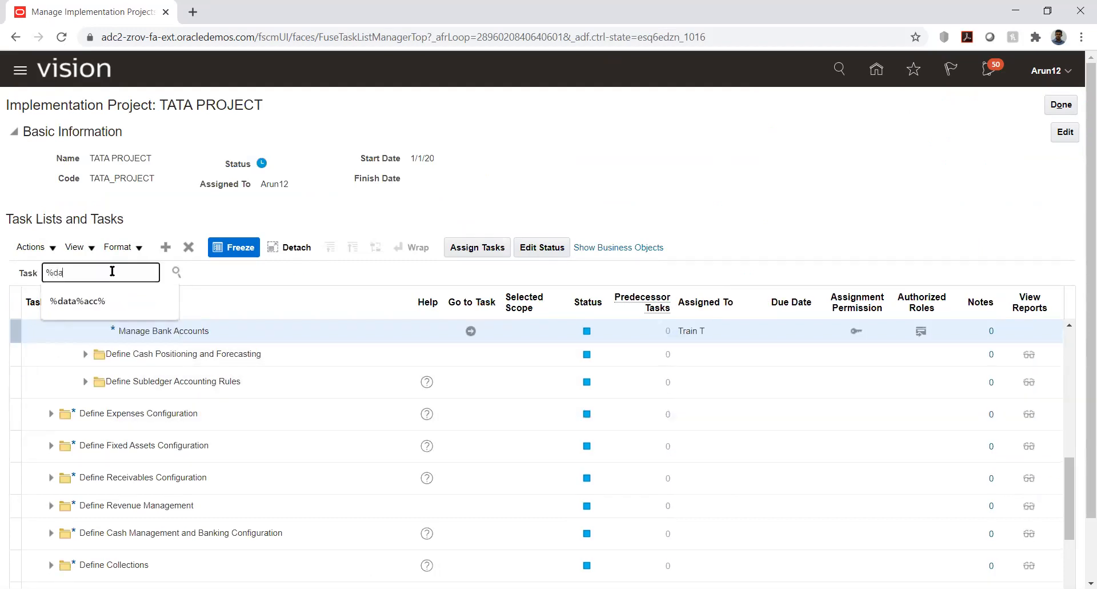
pyautogui.write('ily%')
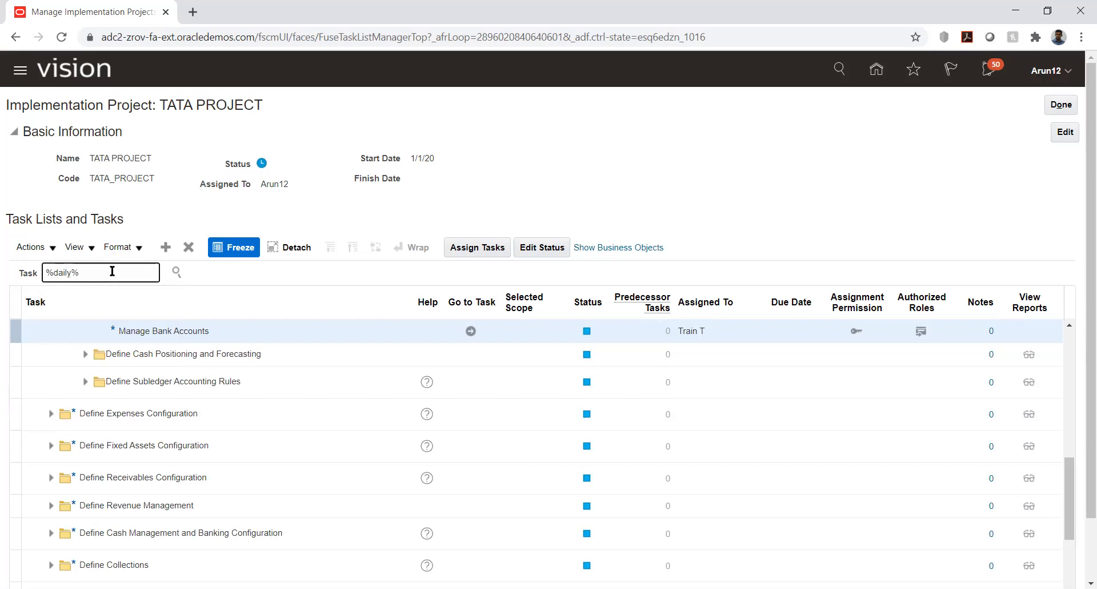
pyautogui.click(177, 275)
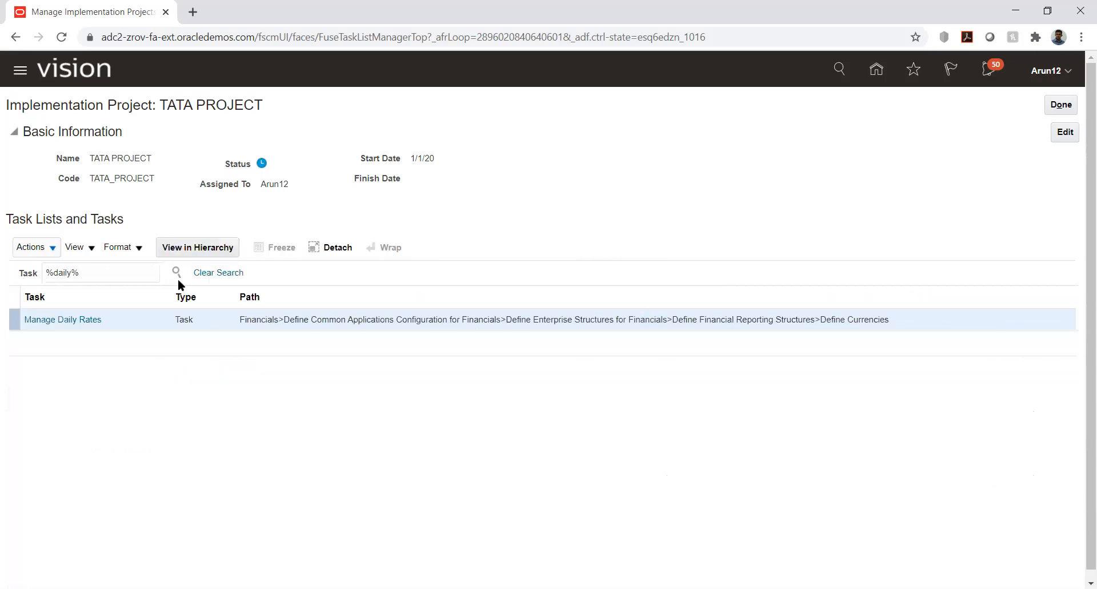
# Open the Manage Daily Rates task from the TATA PROJECT task list and display the daily rates
pyautogui.click(71, 320)
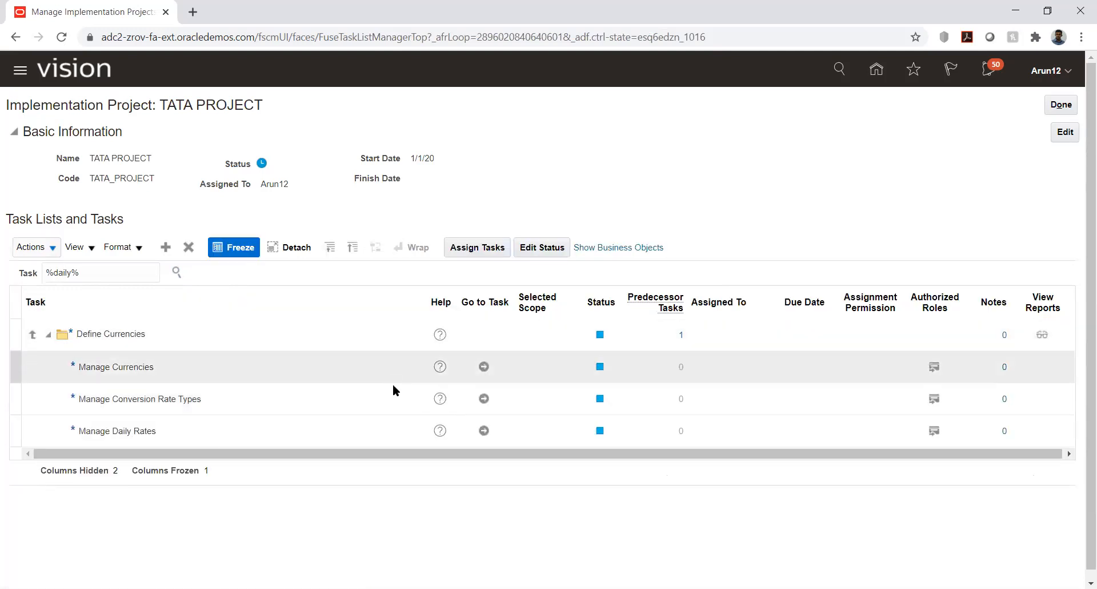
pyautogui.click(484, 430)
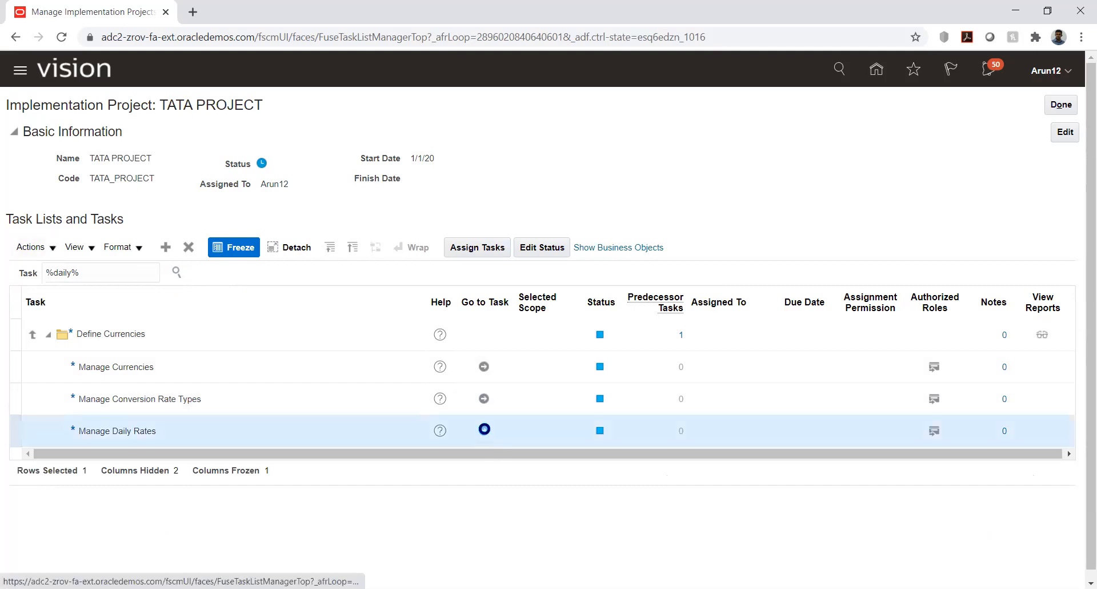
pyautogui.click(485, 432)
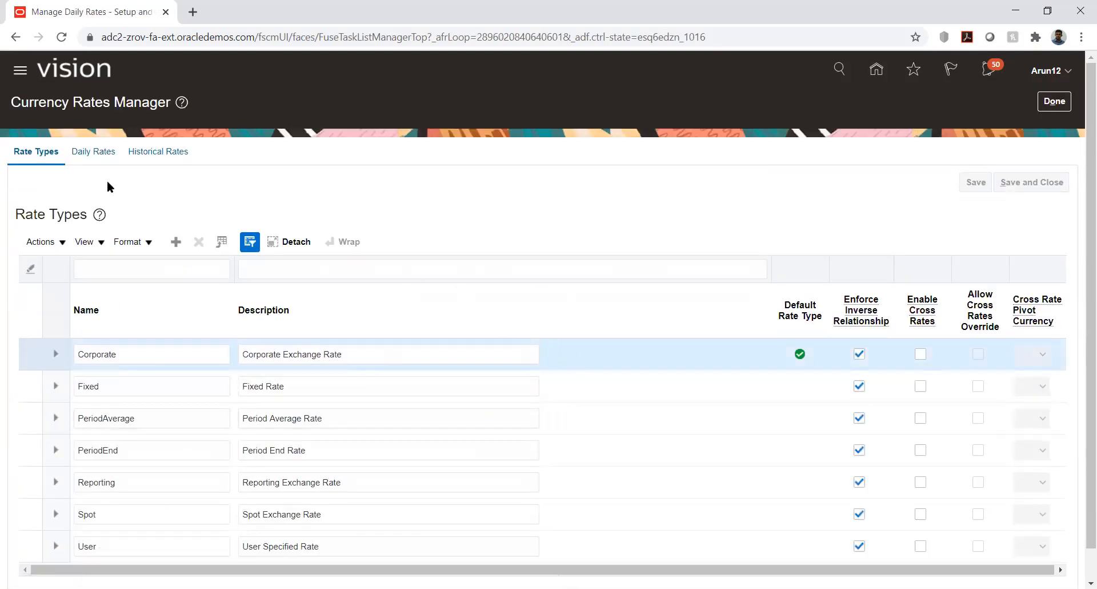
pyautogui.click(92, 153)
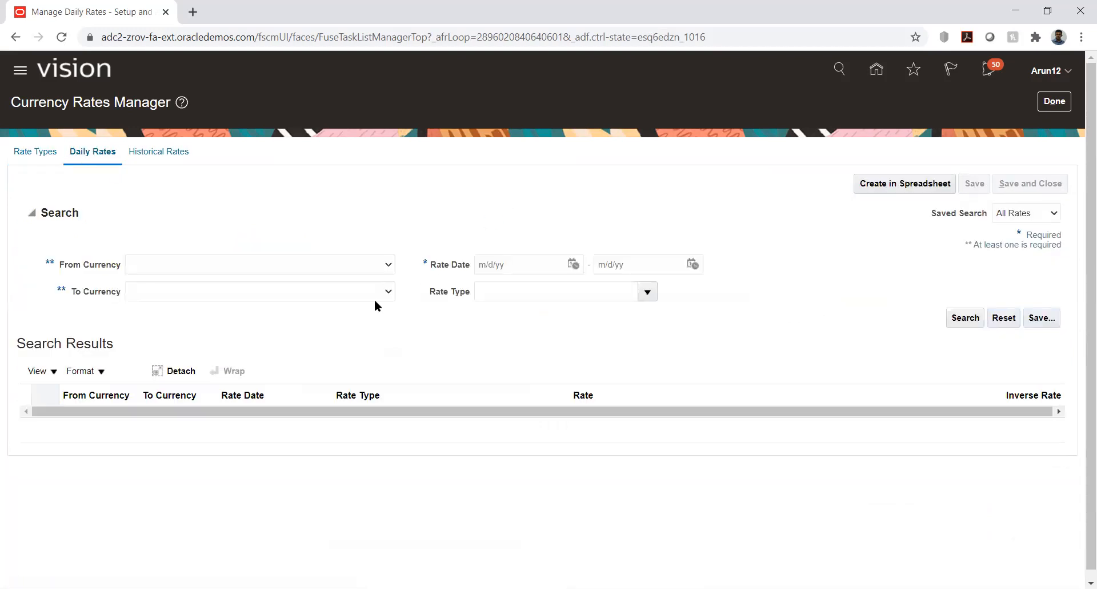
# Search for Corporate daily rates from US Dollar to Euro dated 11/1/20 to 11/30/20
pyautogui.click(324, 263)
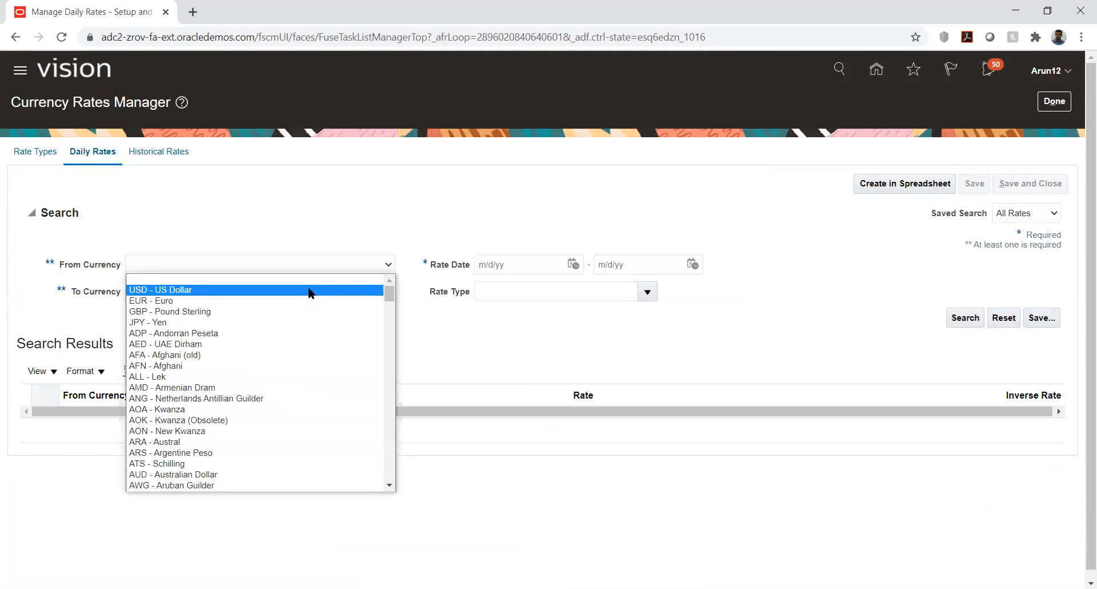
pyautogui.click(307, 289)
pyautogui.click(320, 291)
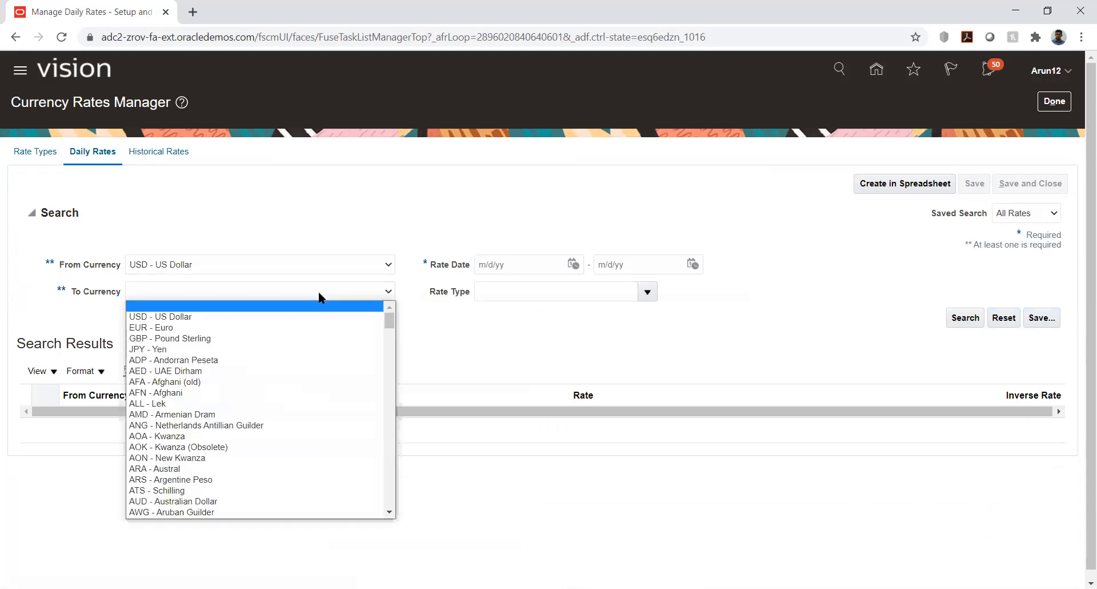
pyautogui.click(288, 318)
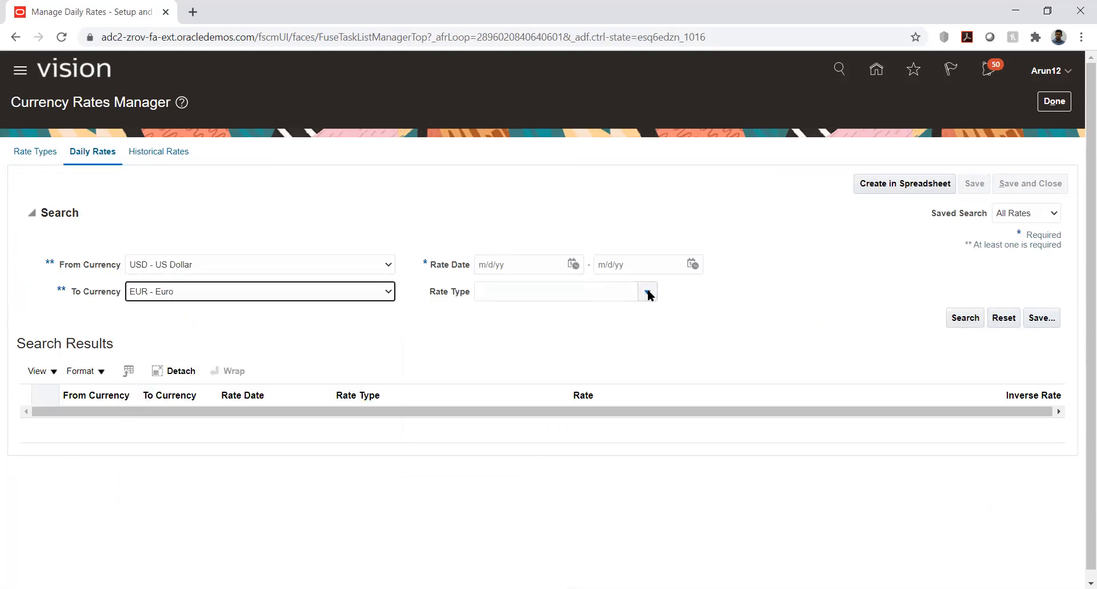
pyautogui.click(572, 265)
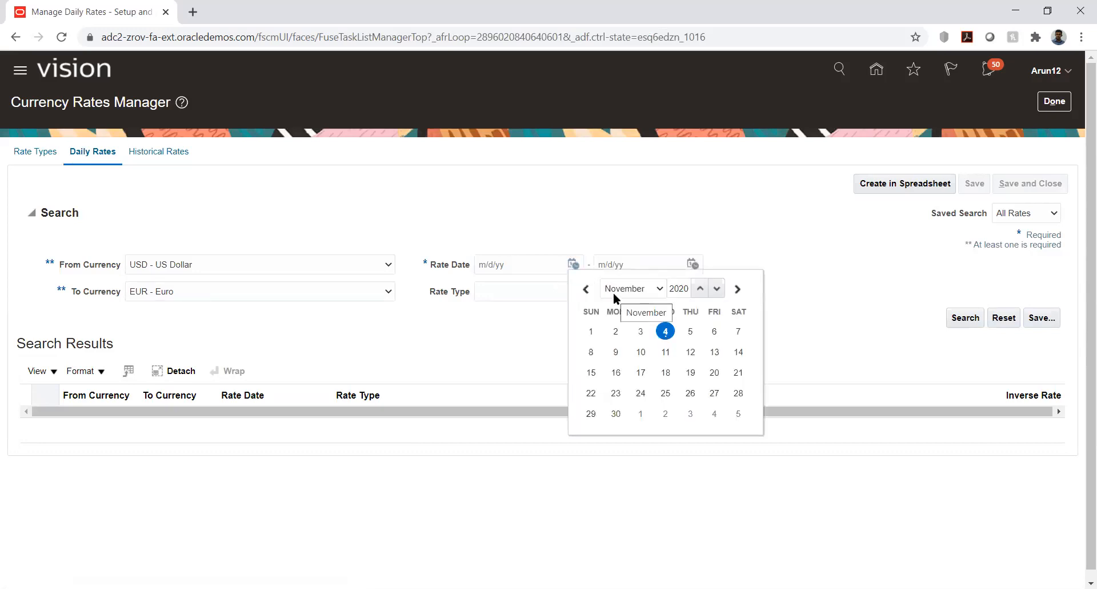
pyautogui.click(591, 332)
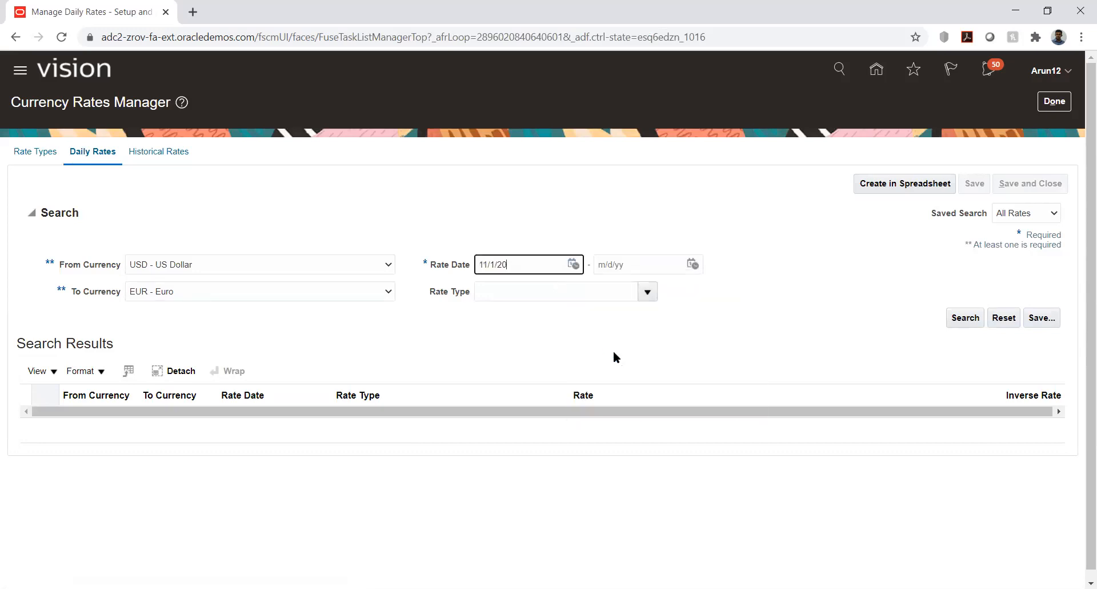
pyautogui.click(693, 264)
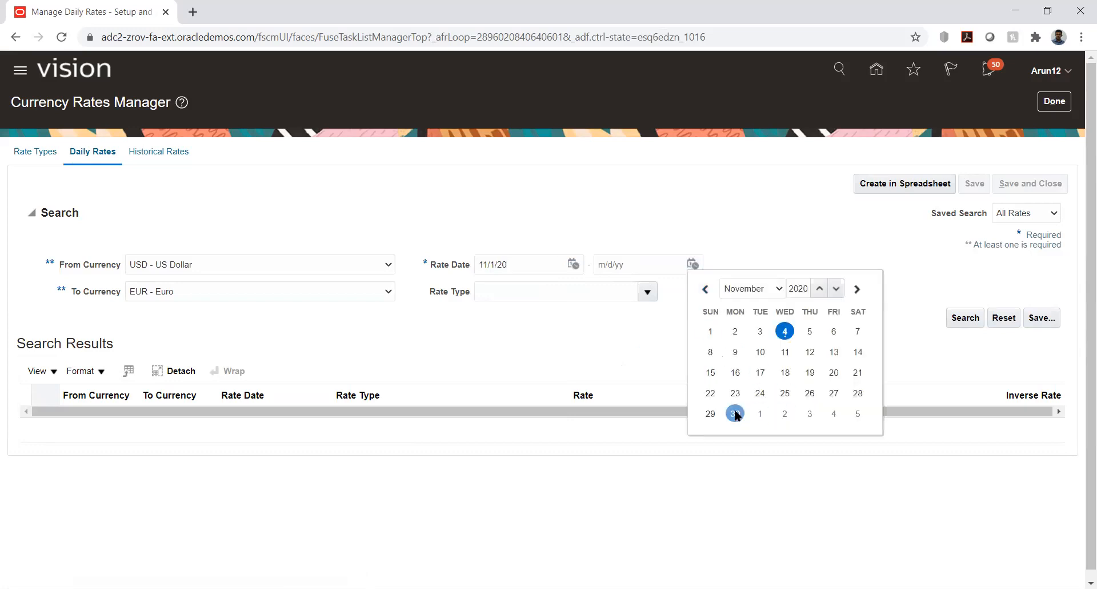
pyautogui.click(736, 413)
pyautogui.click(645, 292)
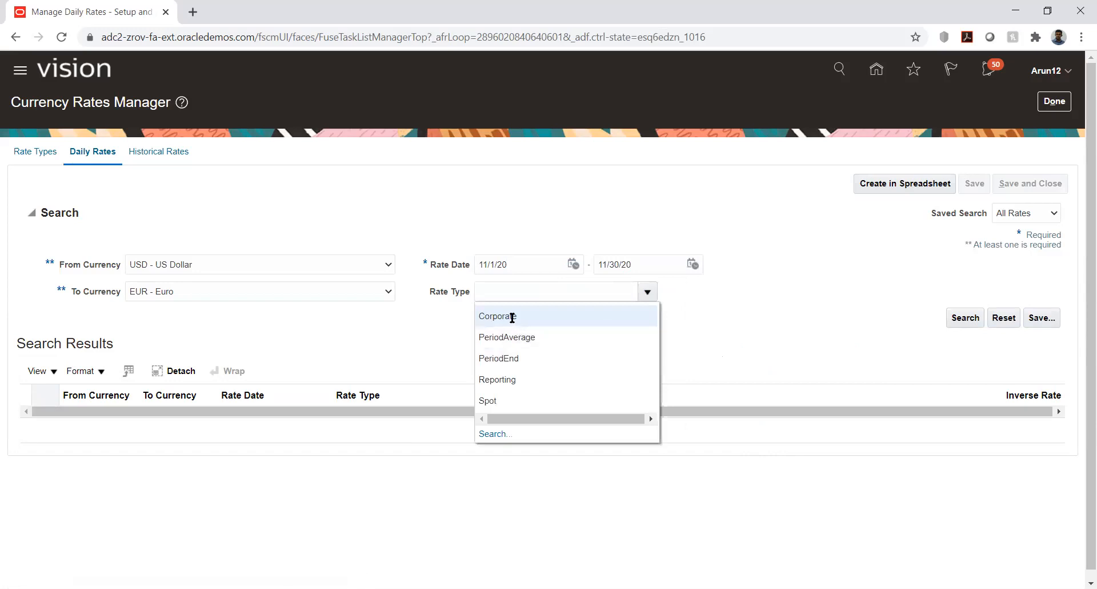
pyautogui.click(511, 316)
pyautogui.click(956, 319)
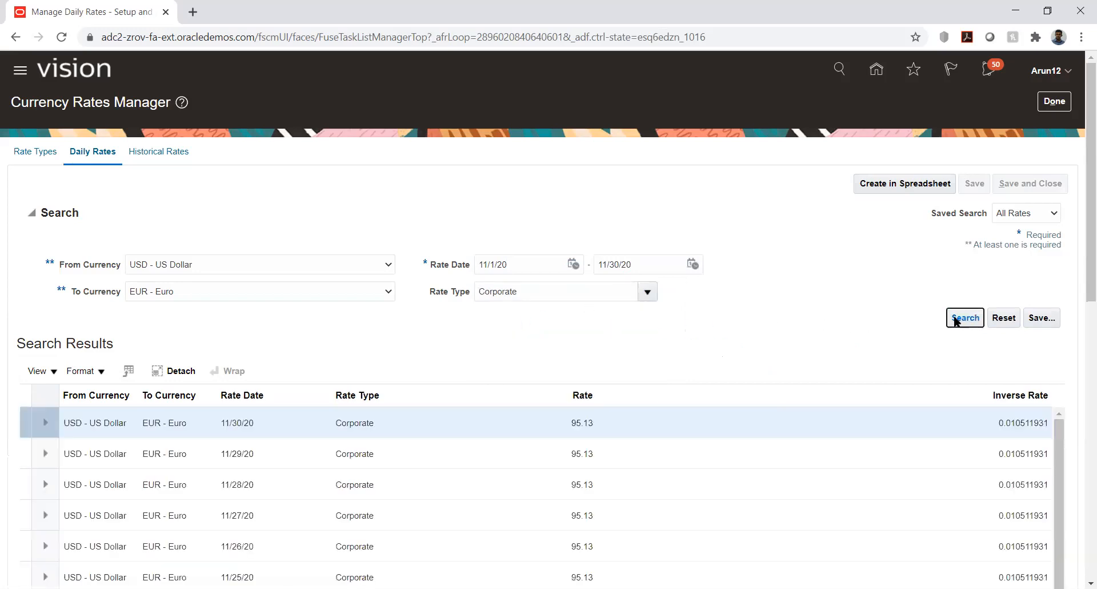
# Check the US Dollar to Euro rate for 11/4/20, then close the Currency Rates Manager and the implementation project
pyautogui.scroll(-2, 215, 324)
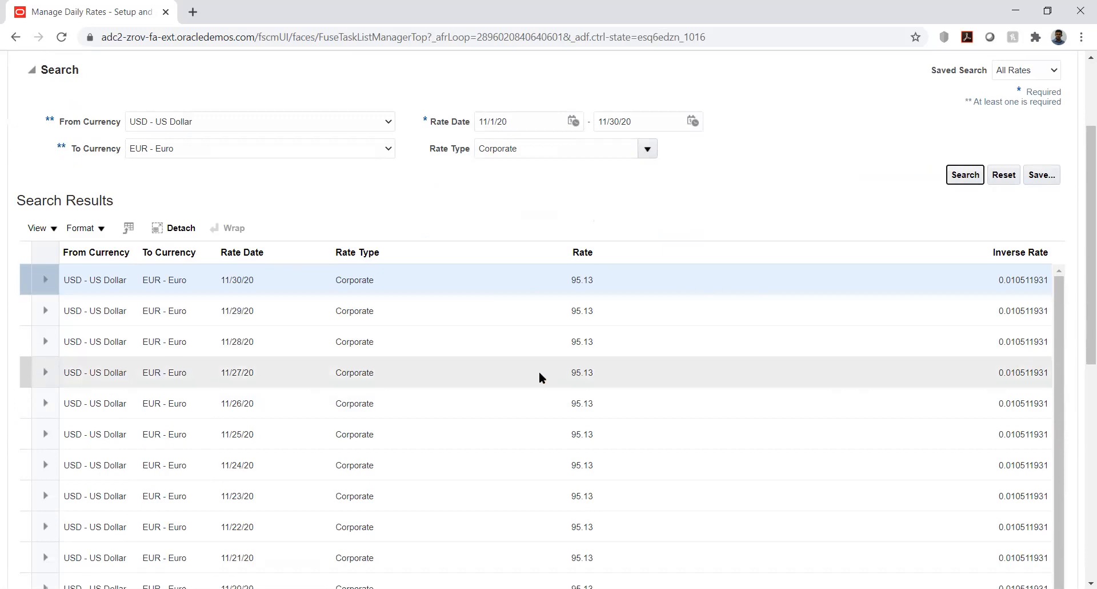
pyautogui.scroll(-5, 434, 334)
pyautogui.scroll(-5, 433, 333)
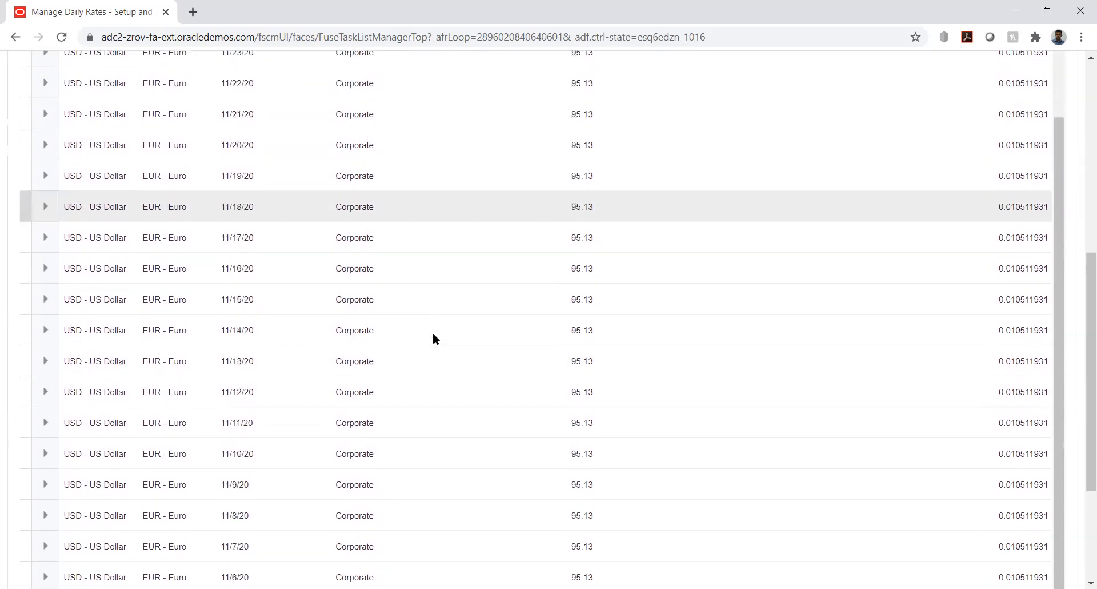
pyautogui.click(323, 495)
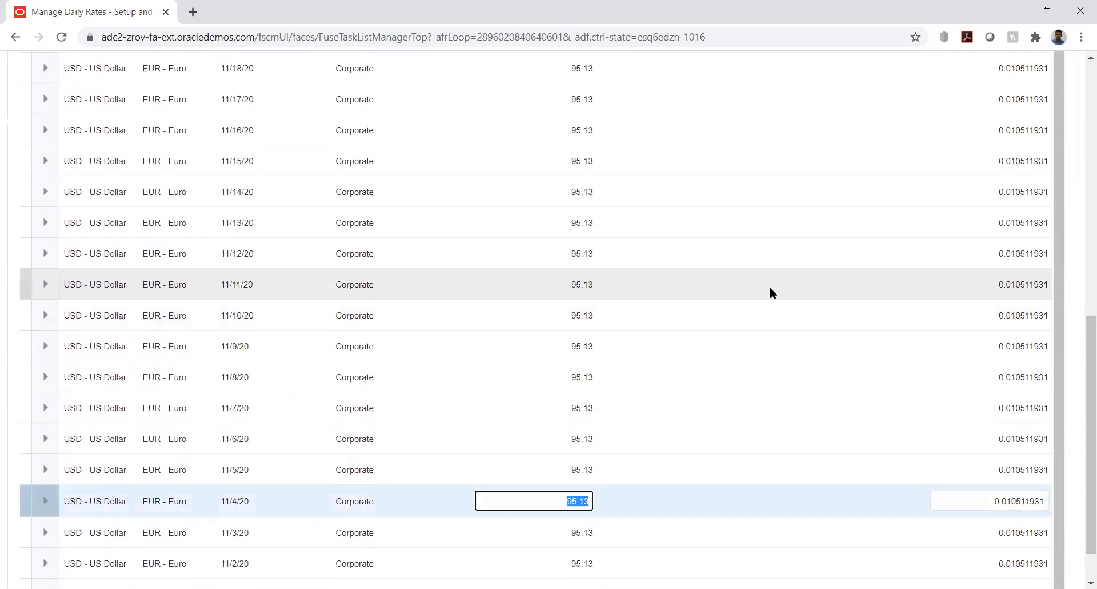
pyautogui.scroll(10, 856, 222)
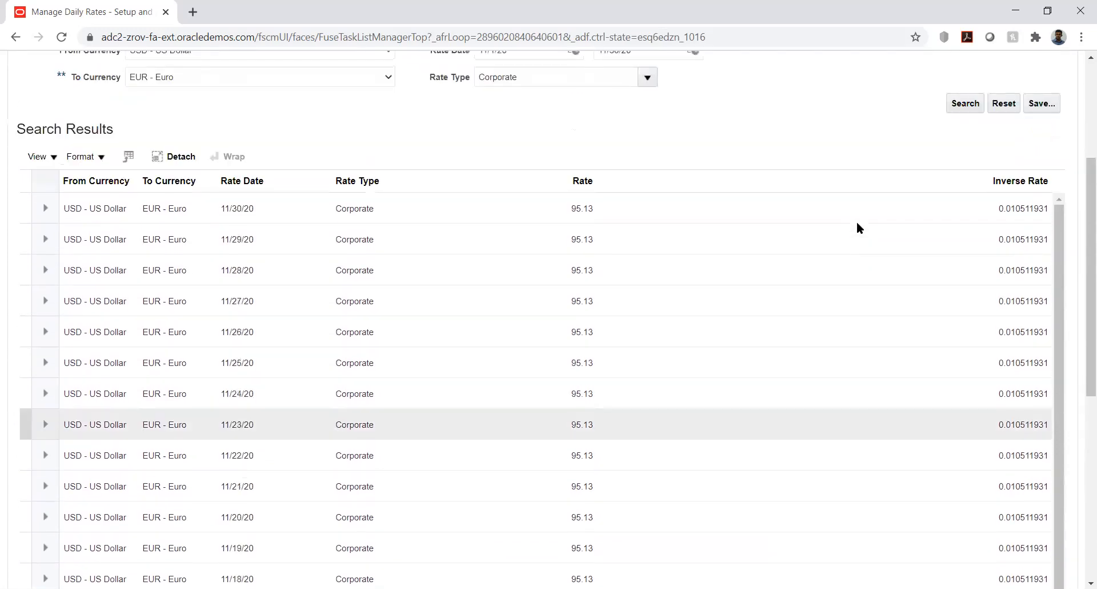
pyautogui.click(1055, 101)
pyautogui.click(1065, 101)
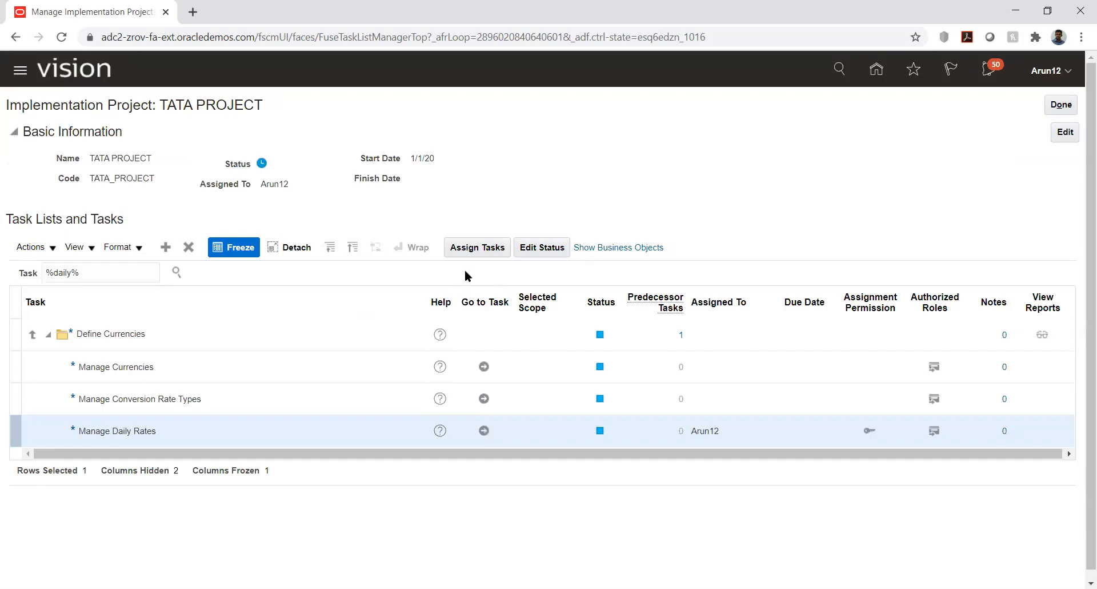
pyautogui.click(1057, 101)
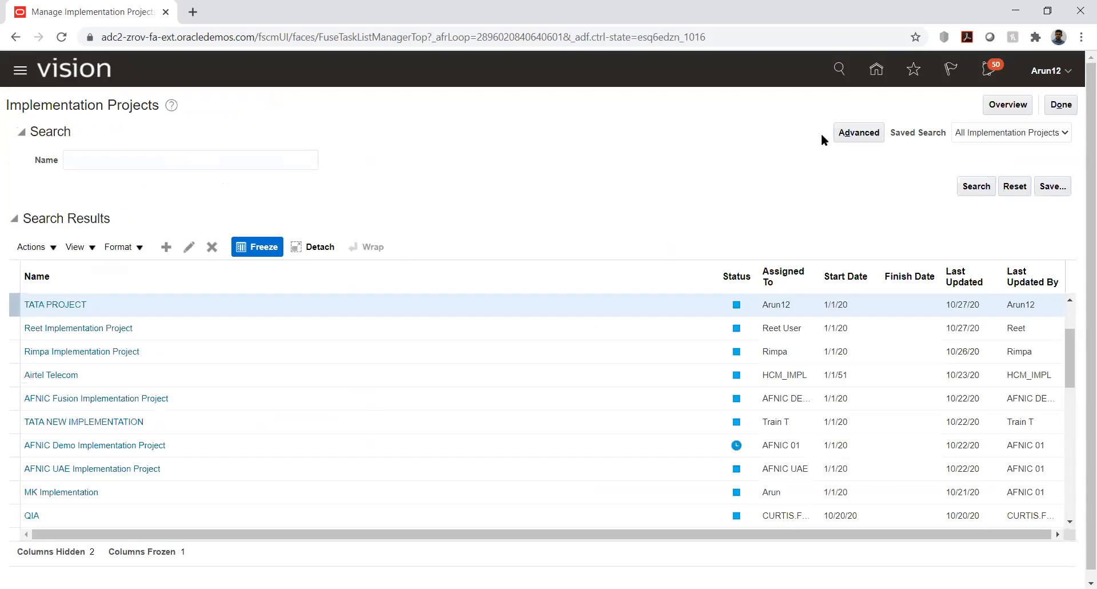
# Return to the home page, go to the Payables payments overview and start creating a payment
pyautogui.click(874, 75)
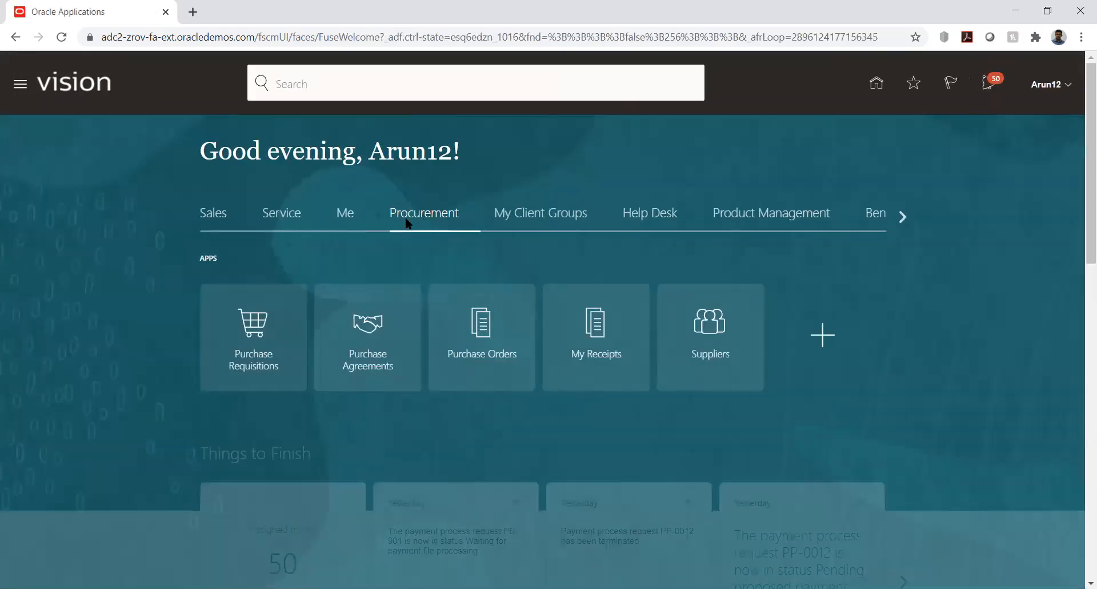
pyautogui.click(902, 218)
pyautogui.click(901, 218)
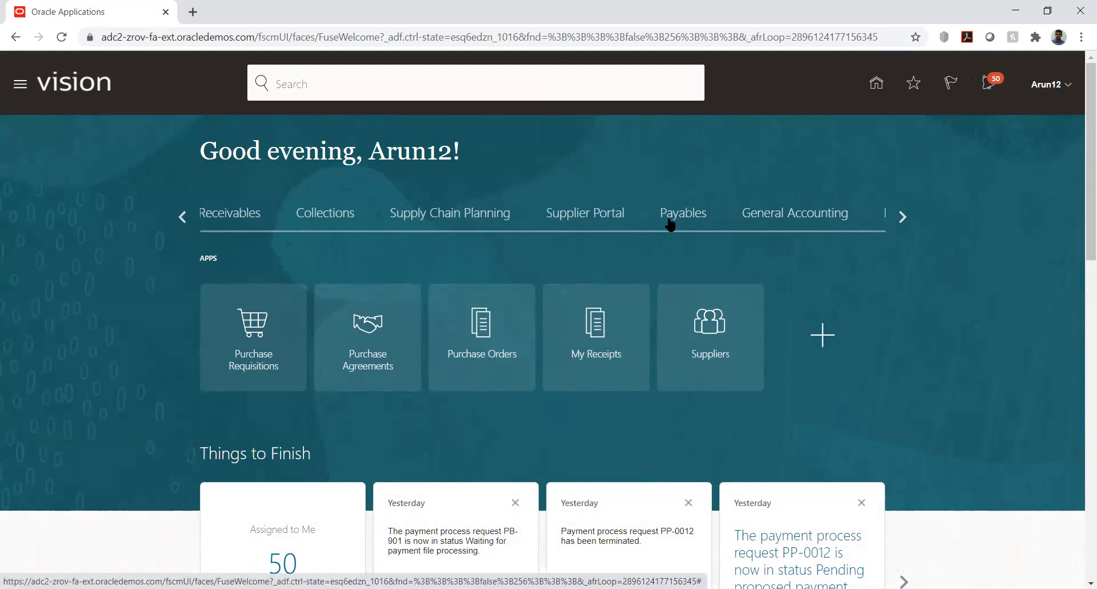
pyautogui.click(670, 223)
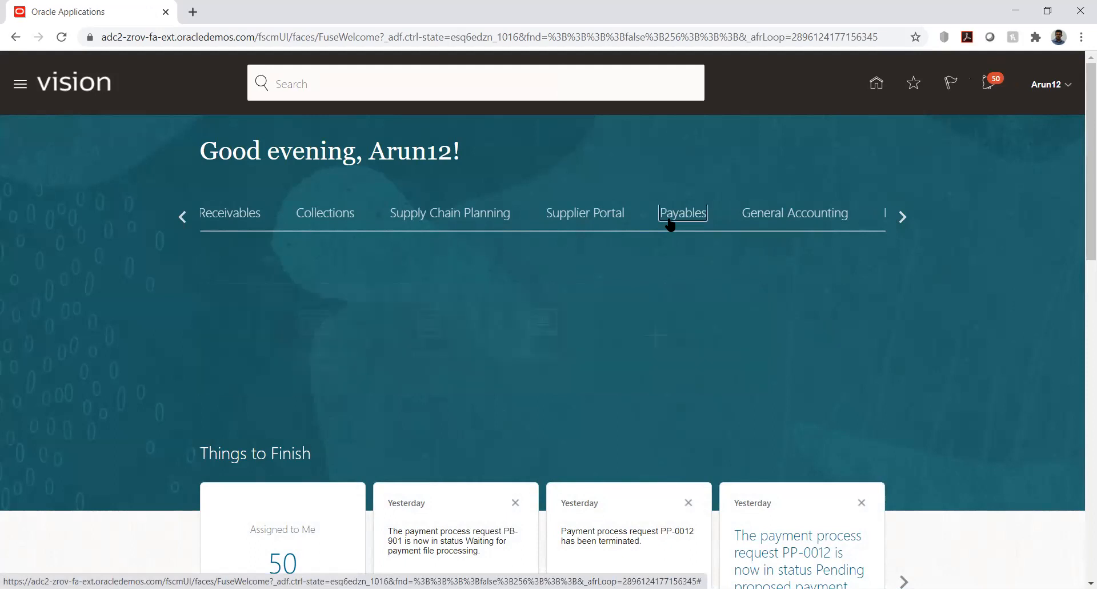
pyautogui.click(480, 325)
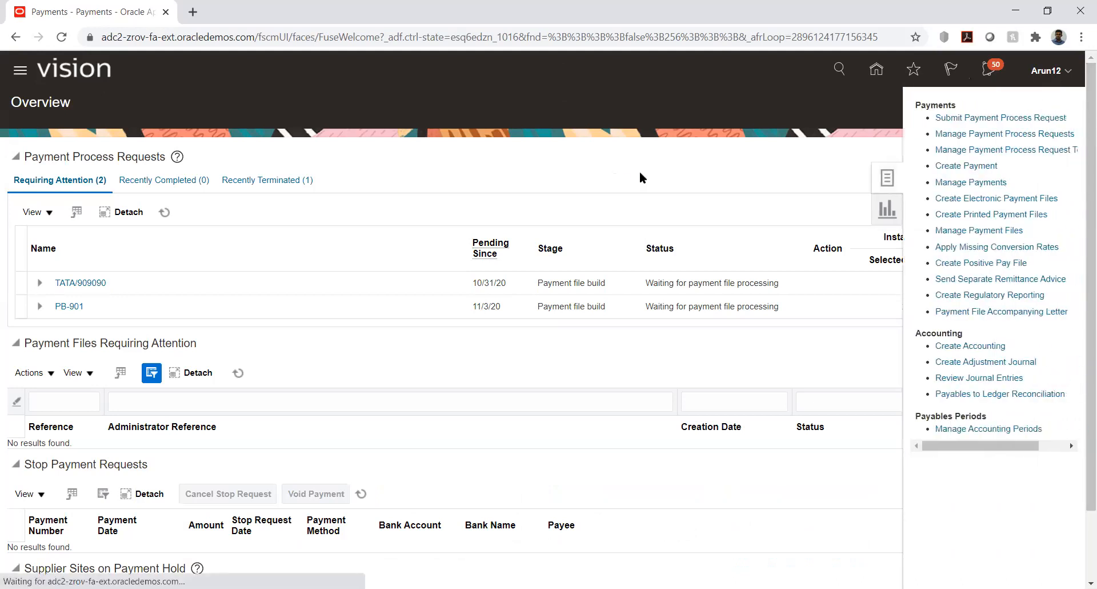
pyautogui.click(977, 167)
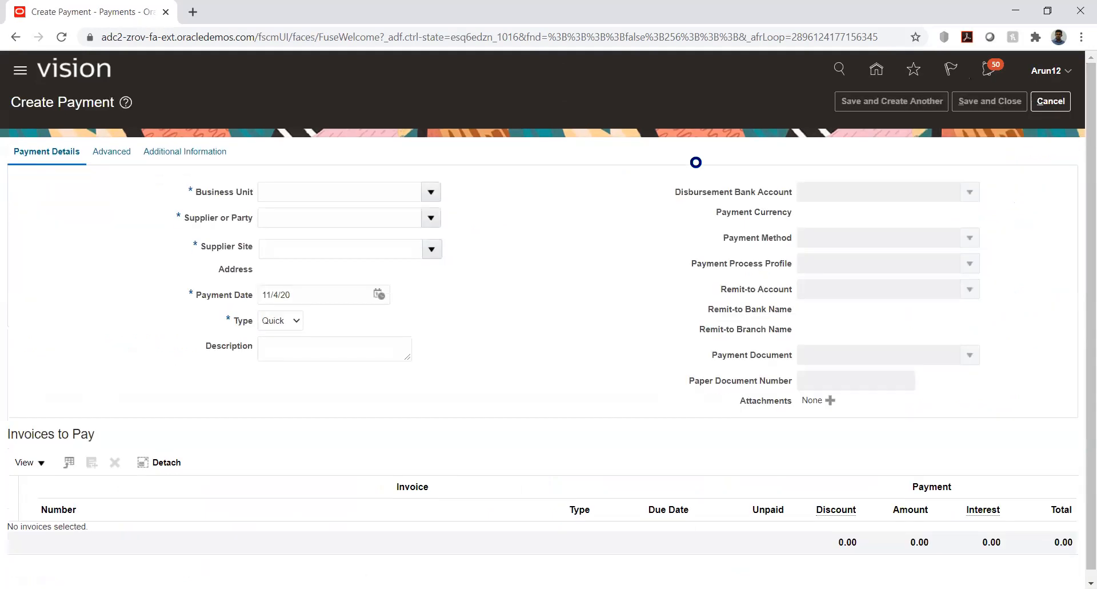
# Set the payment's business unit to TATA_AUTO_03_BU and its supplier to TATA_AUTO_03_VENDOR
pyautogui.click(397, 193)
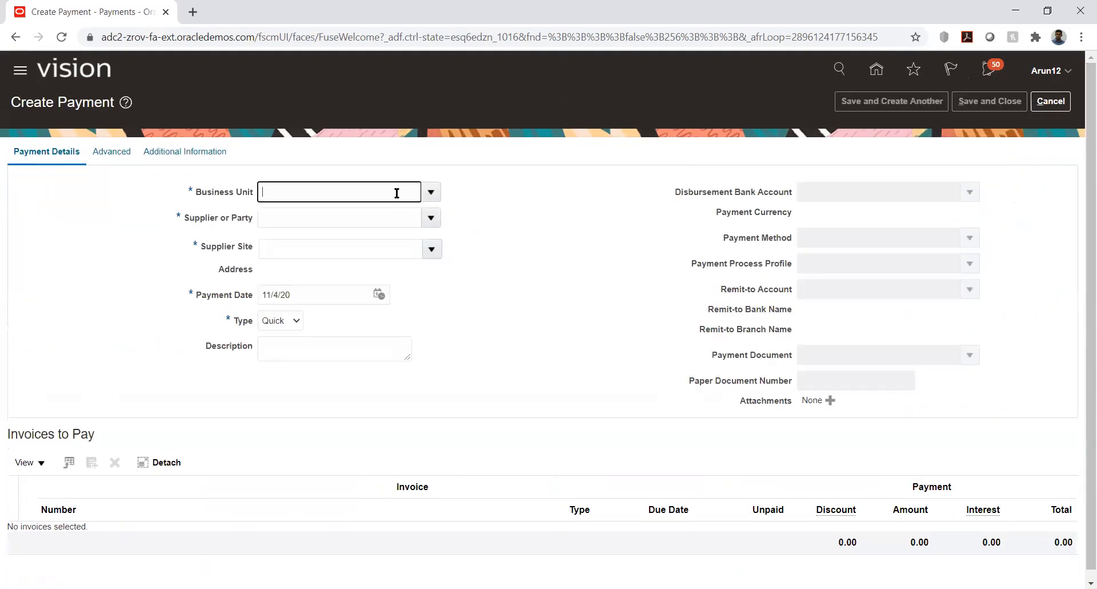
pyautogui.write('tata')
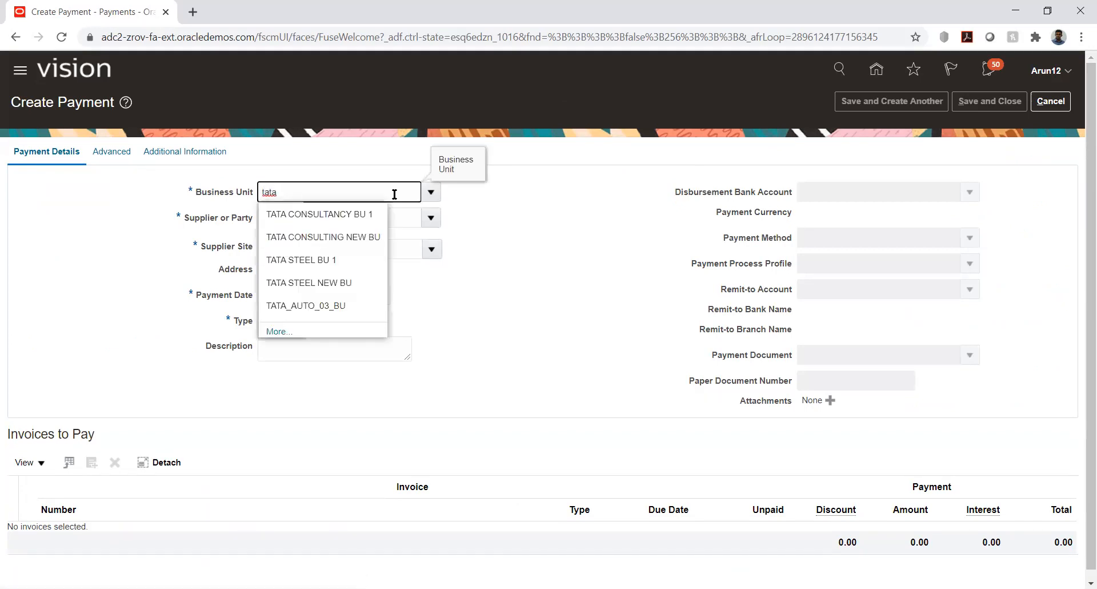
pyautogui.click(310, 303)
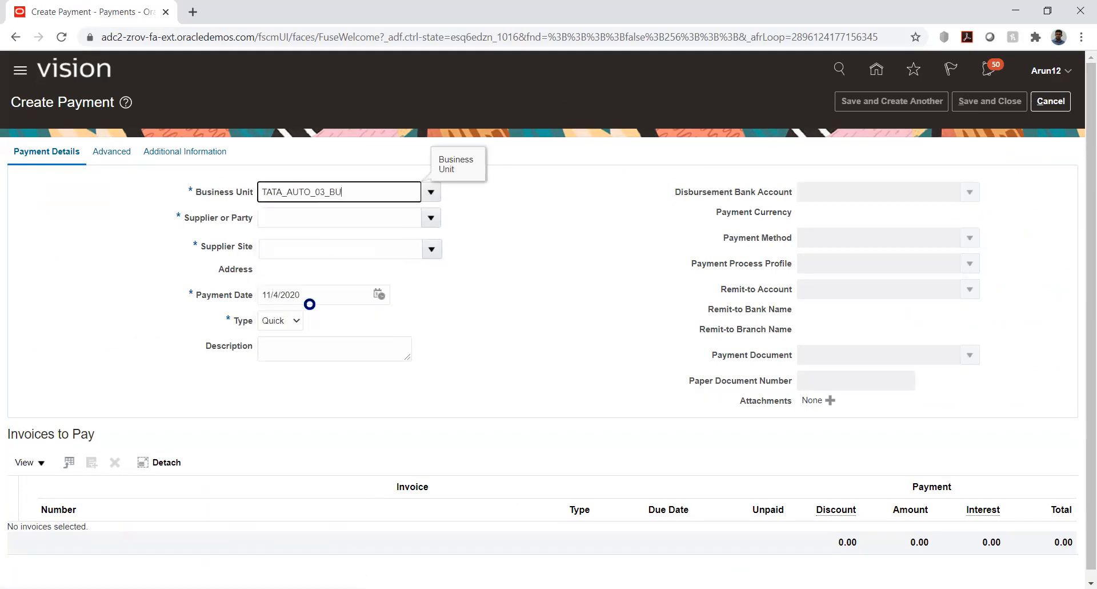
pyautogui.click(378, 217)
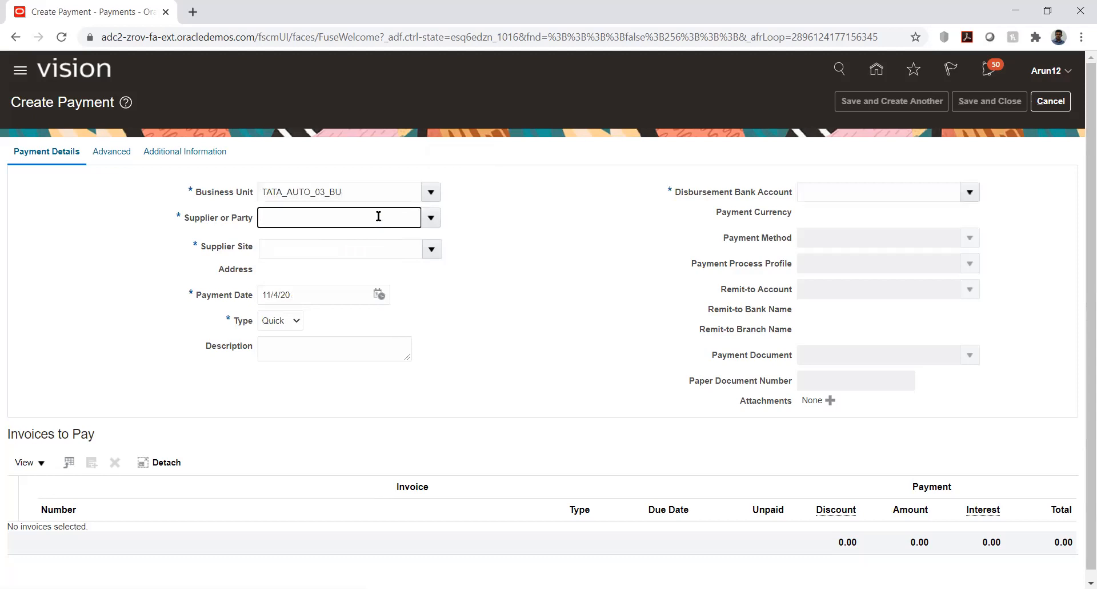
pyautogui.write('tata')
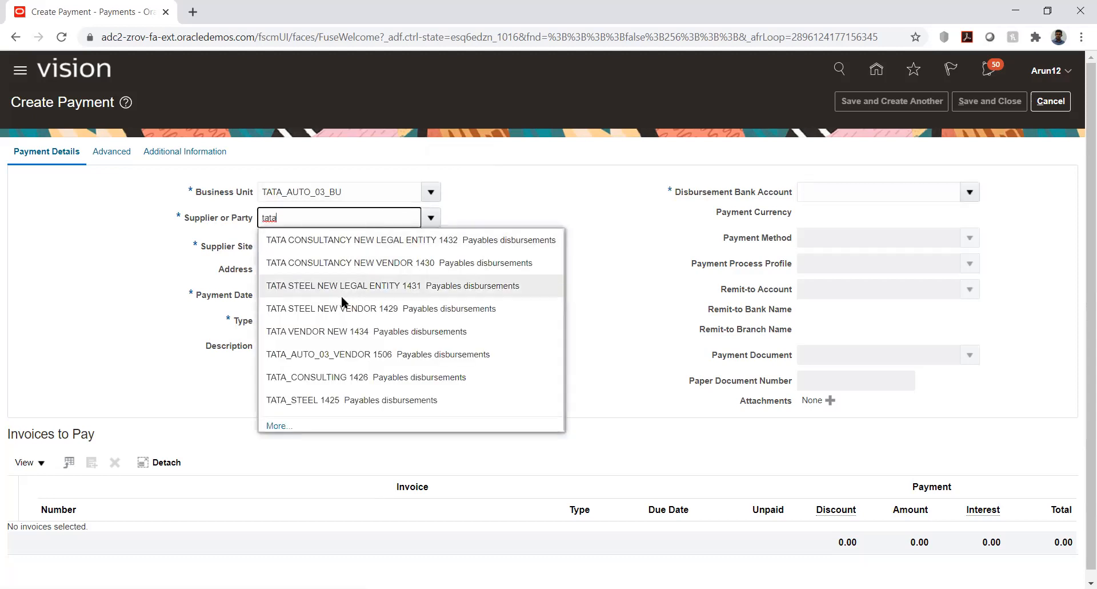
pyautogui.click(325, 352)
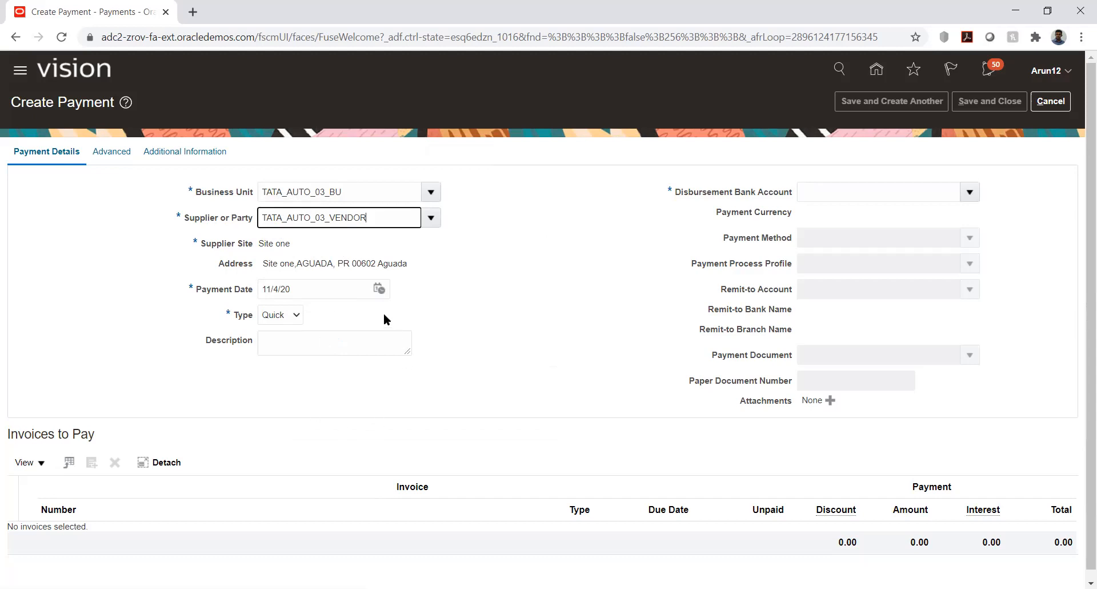
# Set the disbursement bank account to TATA_AUTO_03_ACC, the payment currency to Euro and the payment process profile to TATA_PAY
pyautogui.click(970, 192)
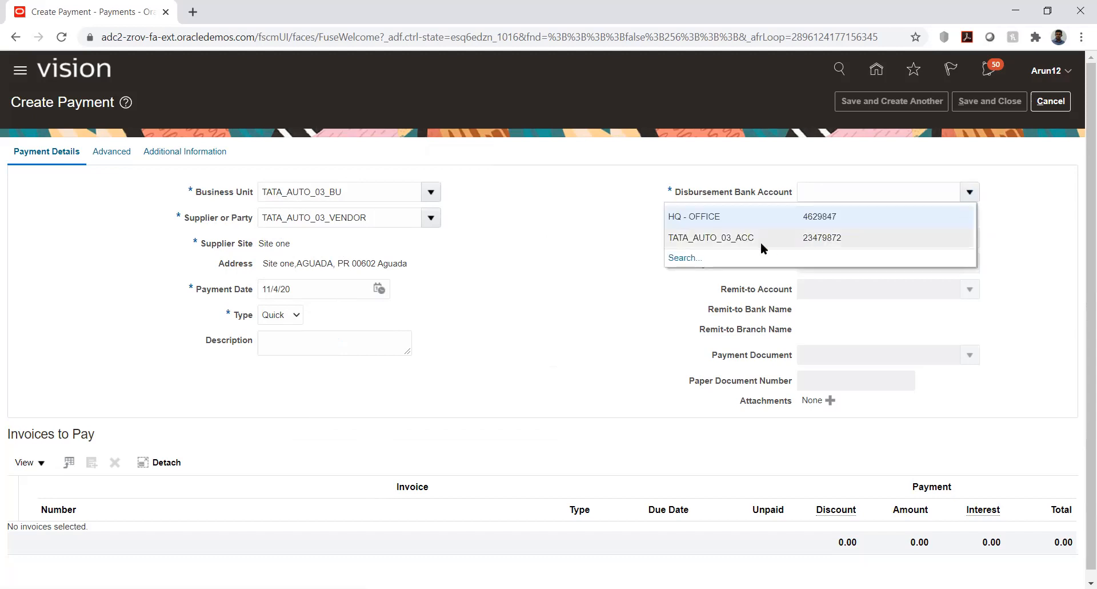
pyautogui.click(724, 239)
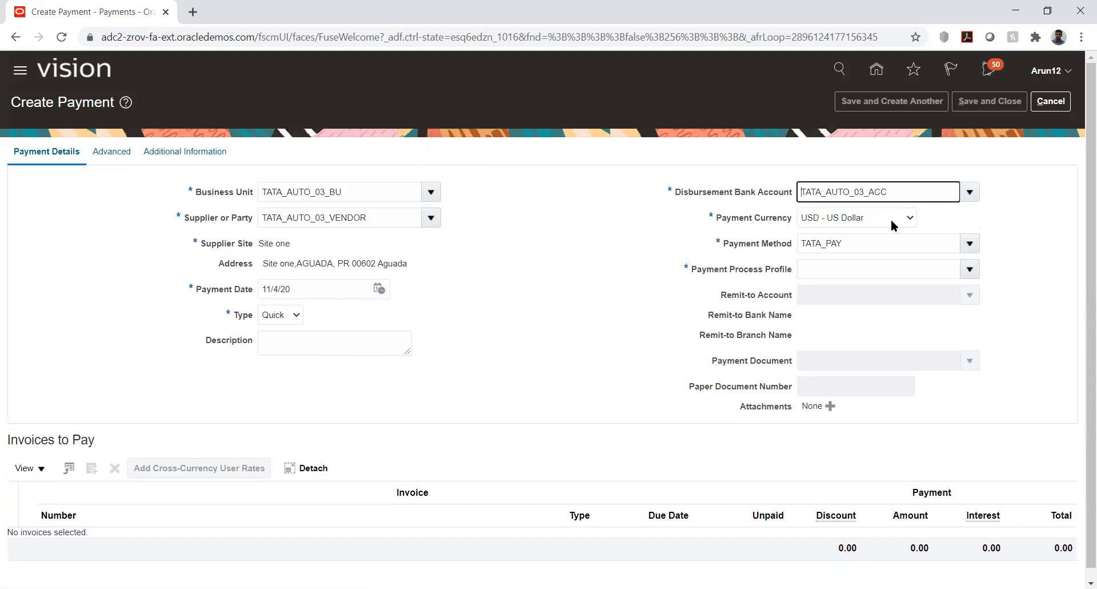
pyautogui.click(909, 220)
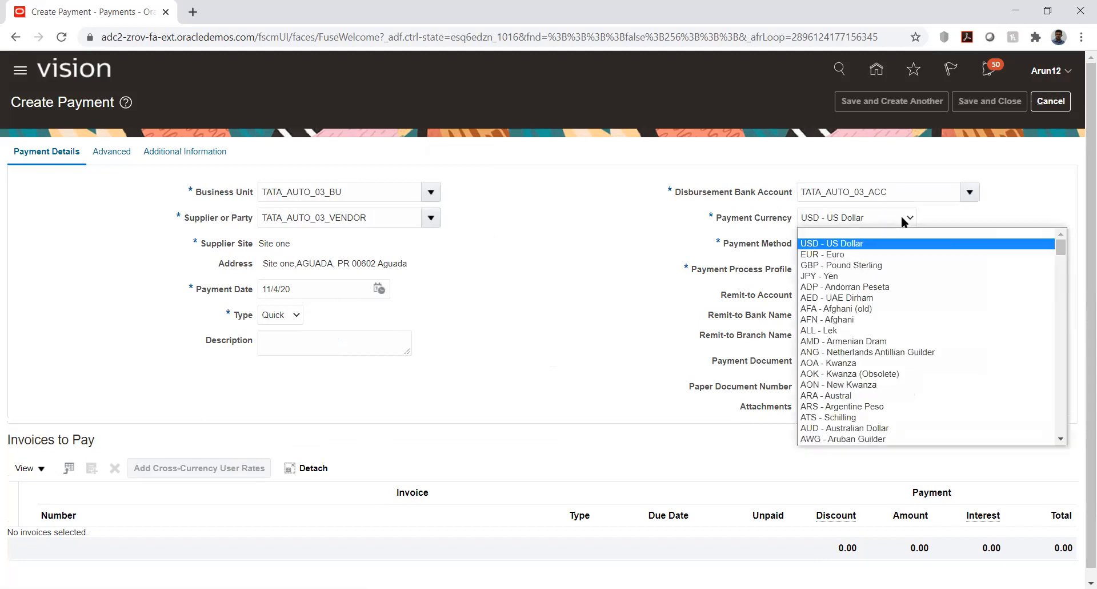
pyautogui.click(824, 254)
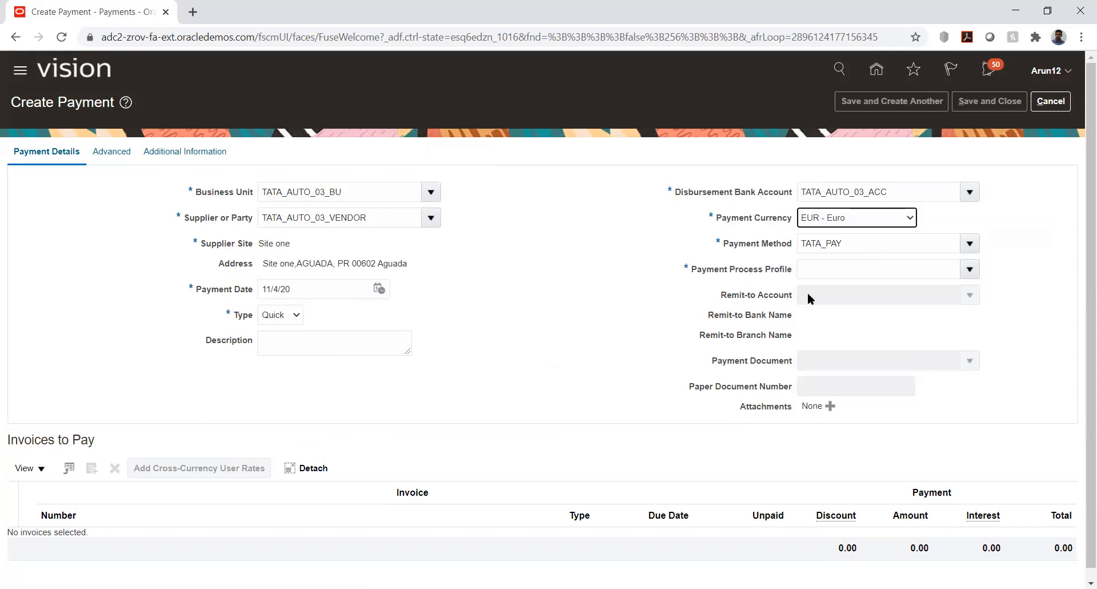
pyautogui.click(970, 268)
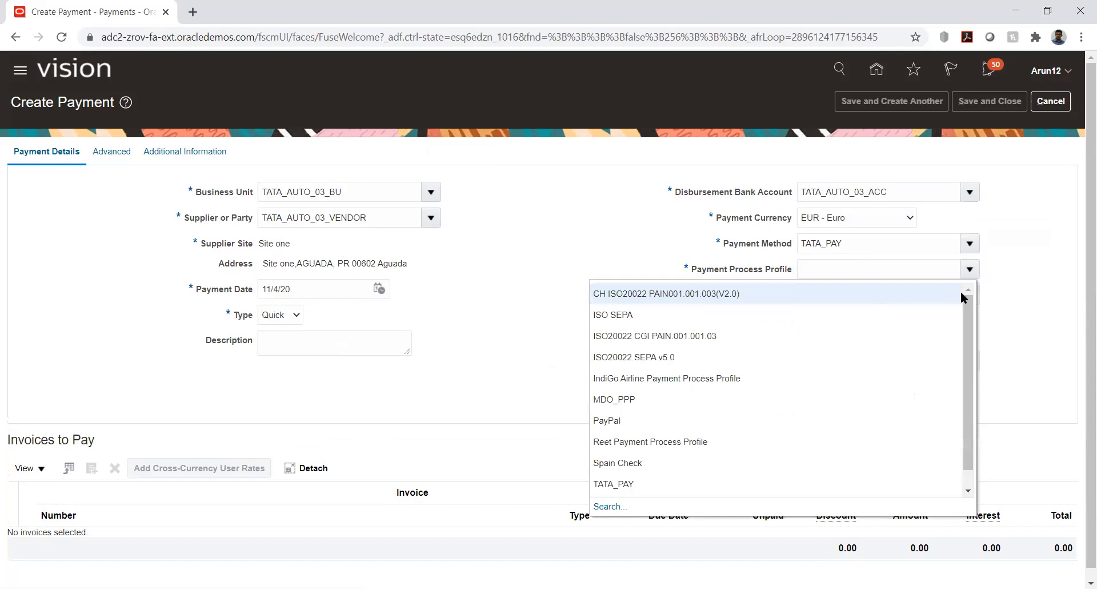
pyautogui.click(623, 483)
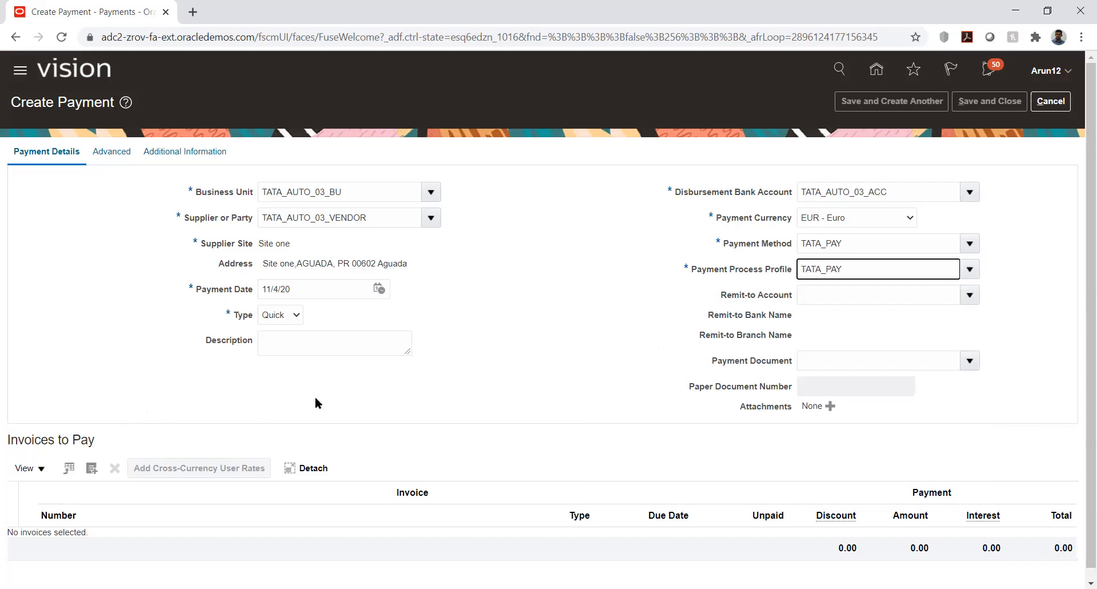
# Look up the invoices available for the euro payment, then leave the selection without adding any
pyautogui.click(416, 377)
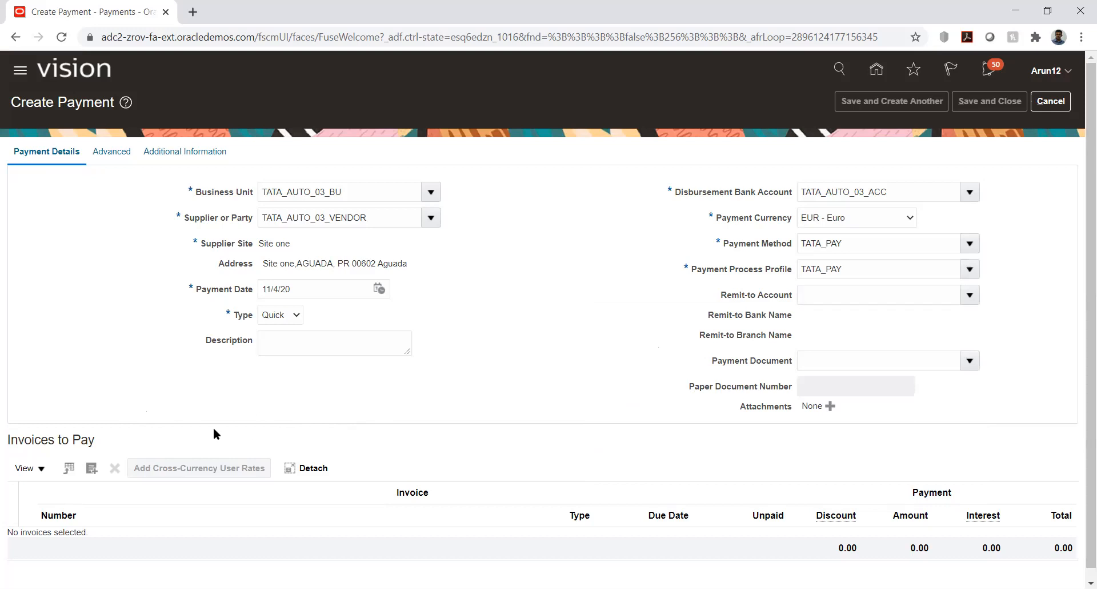
pyautogui.click(91, 467)
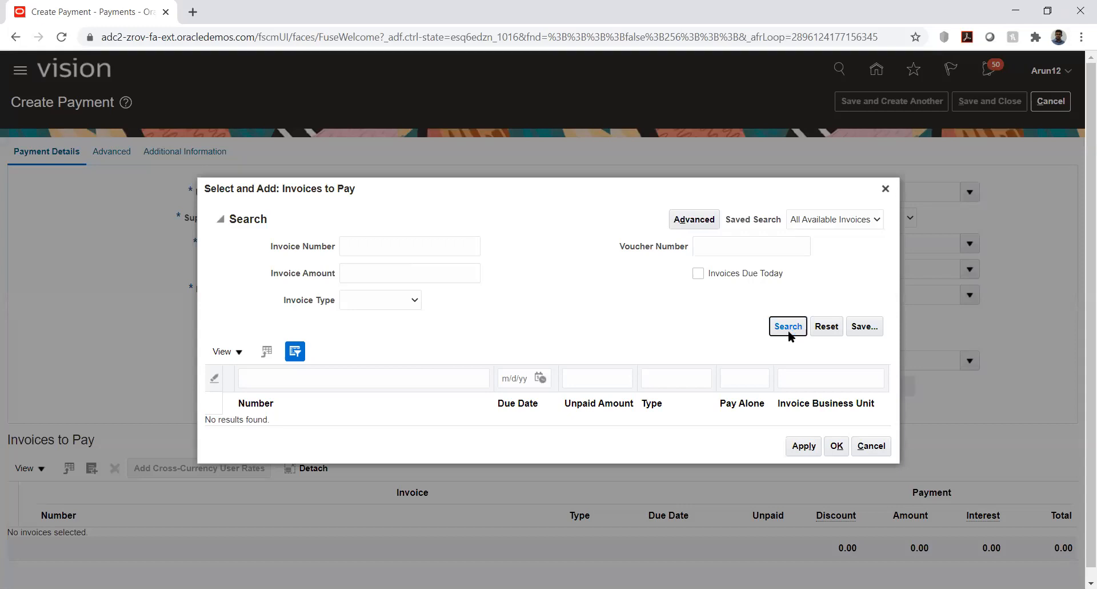
pyautogui.click(864, 447)
# Set the payment currency to US Dollar and choose the payment process profile TATA_PAY again
pyautogui.click(866, 217)
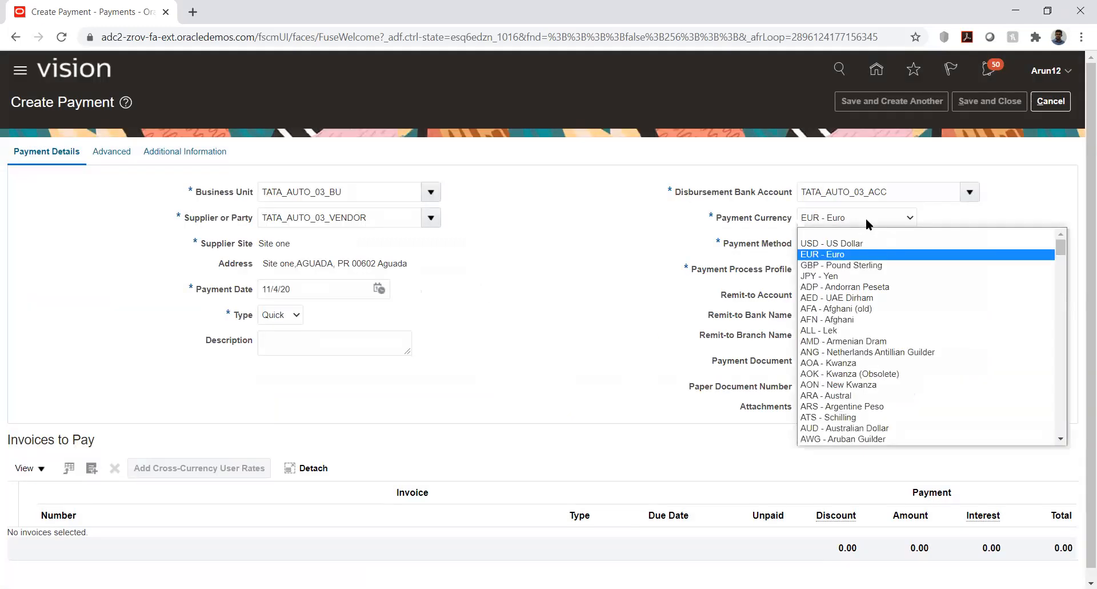
pyautogui.click(856, 243)
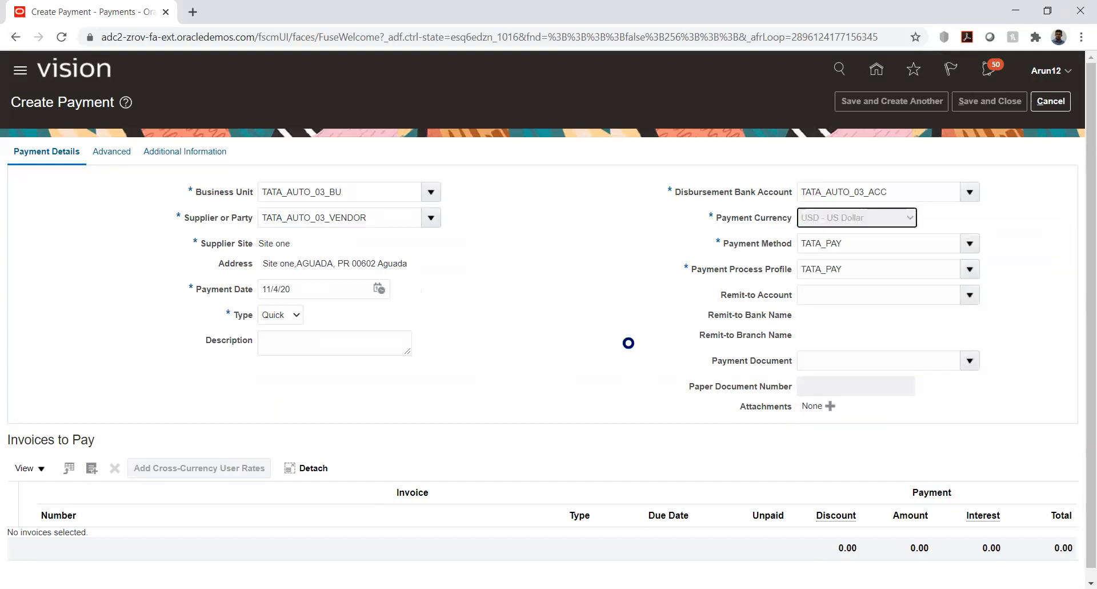
pyautogui.click(970, 268)
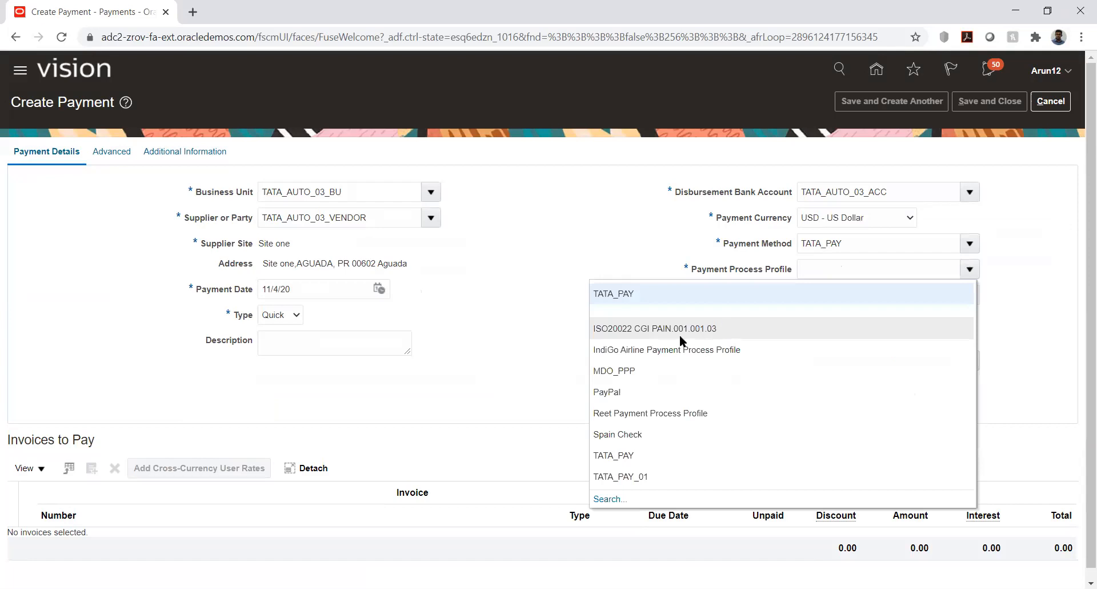
pyautogui.click(616, 291)
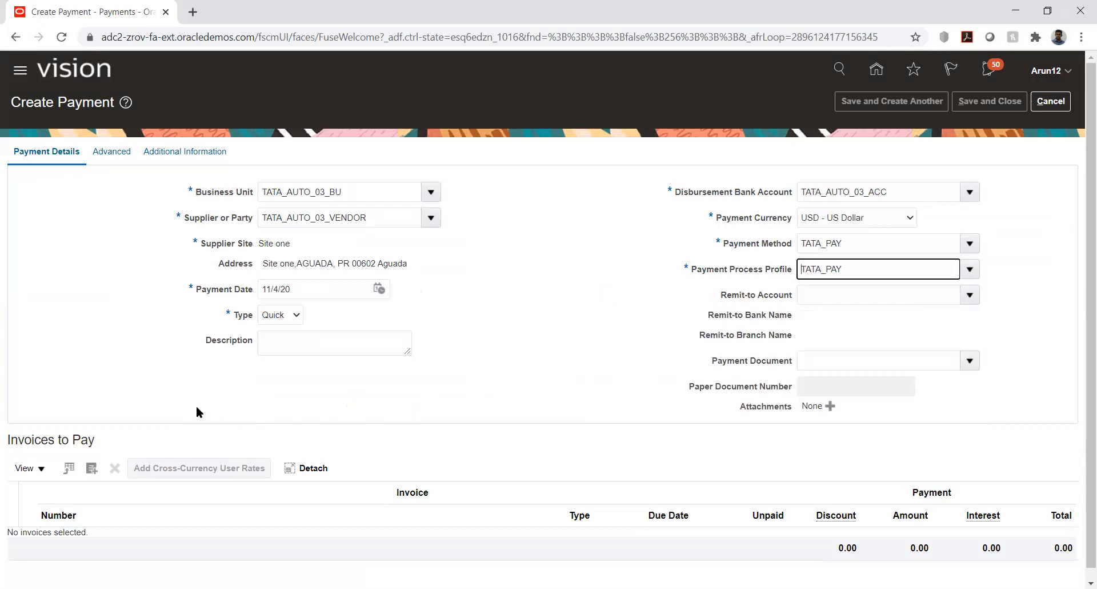
# Review the invoices available for the US Dollar payment, then discard the unsaved payment
pyautogui.click(91, 468)
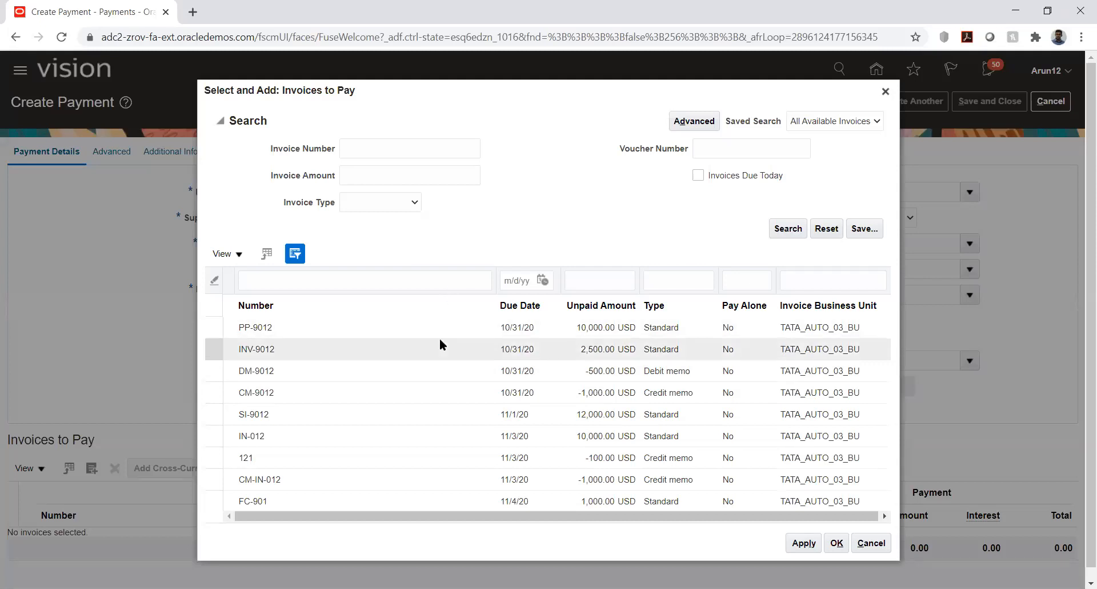
pyautogui.click(872, 543)
pyautogui.click(1048, 102)
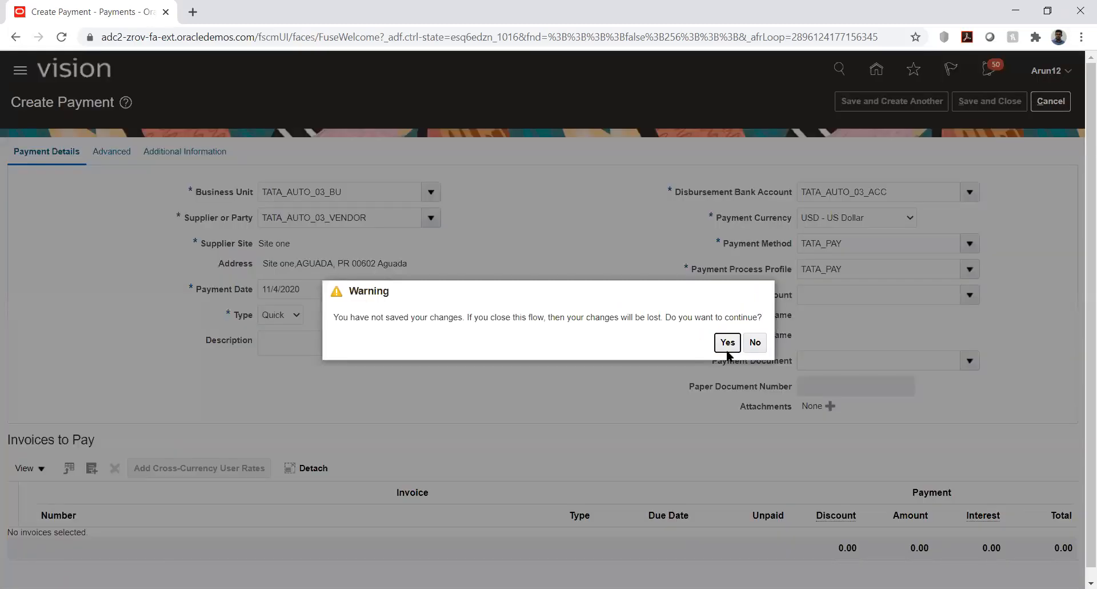
pyautogui.click(728, 342)
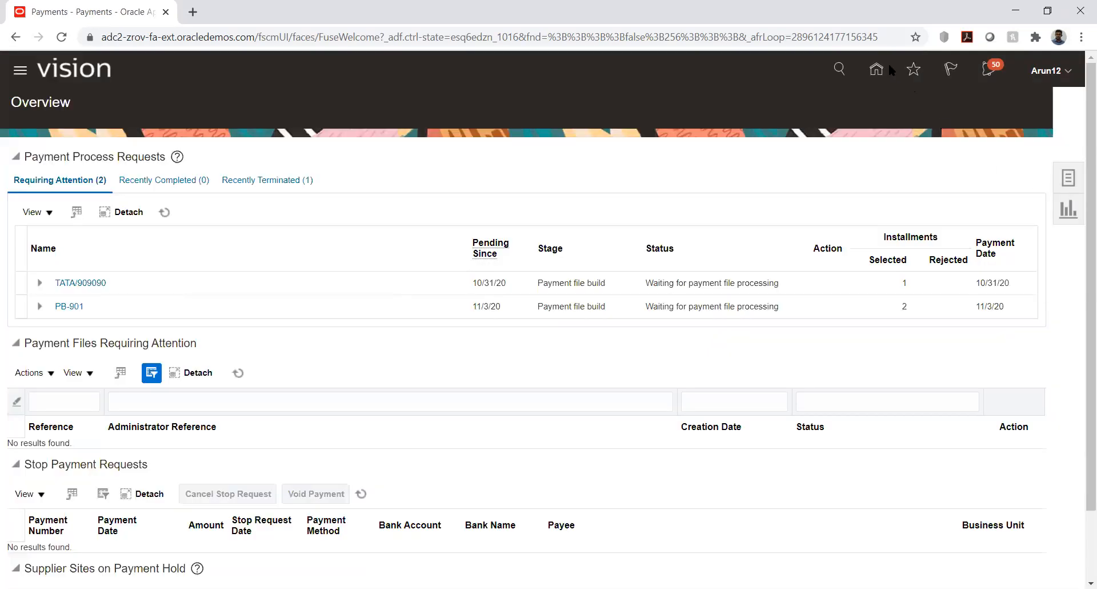
# Go to the Payables invoices and start a new invoice for business unit TATA_AUTO_03_BU and supplier TATA_AUTO_03_VENDOR
pyautogui.click(887, 69)
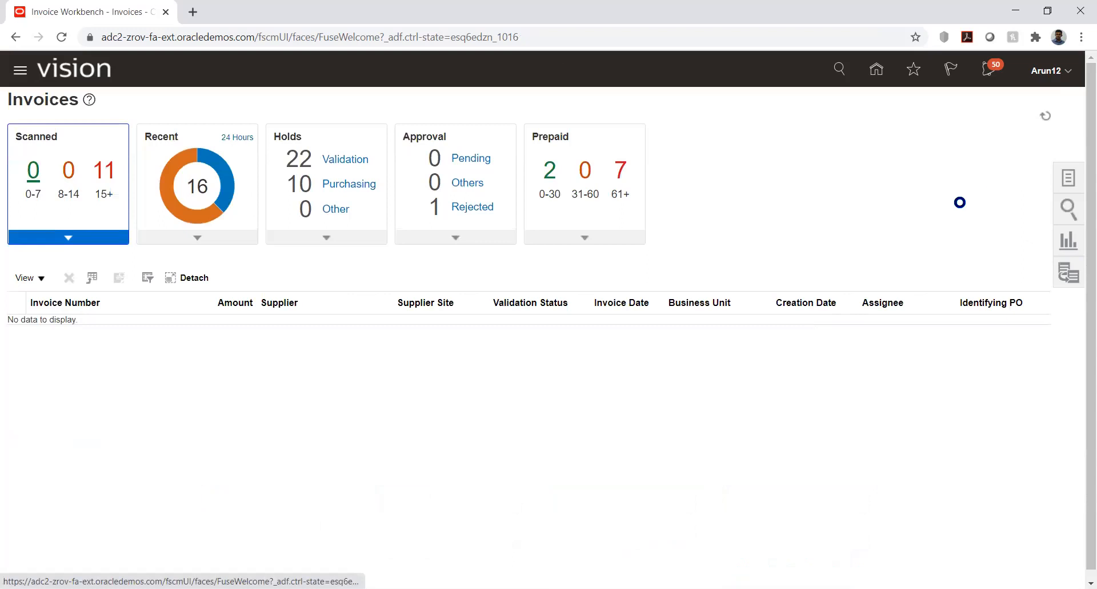
pyautogui.click(967, 118)
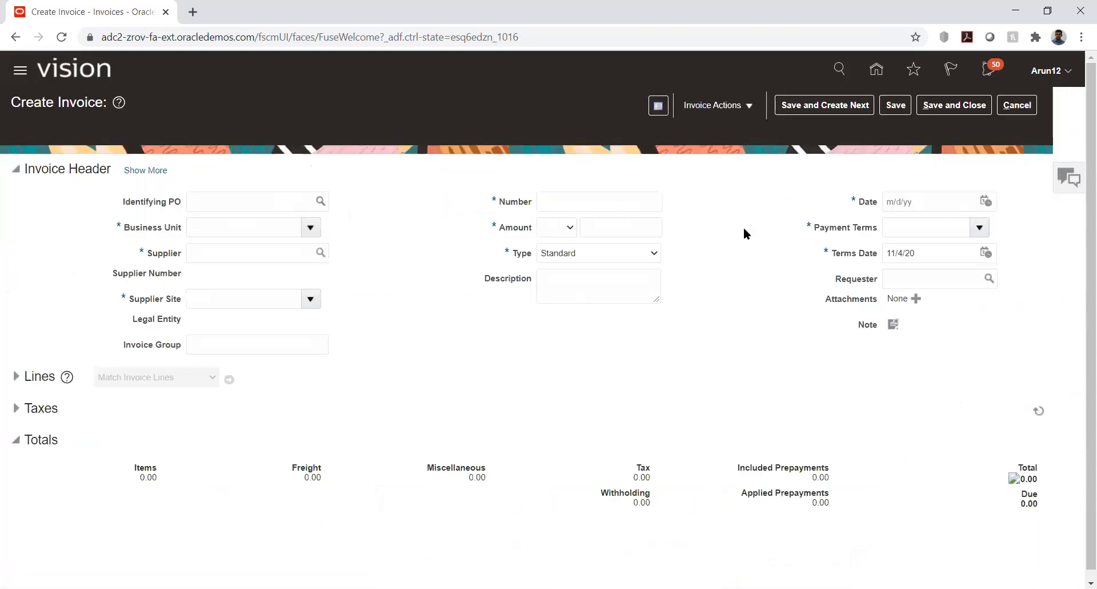
pyautogui.click(202, 225)
pyautogui.write('tata')
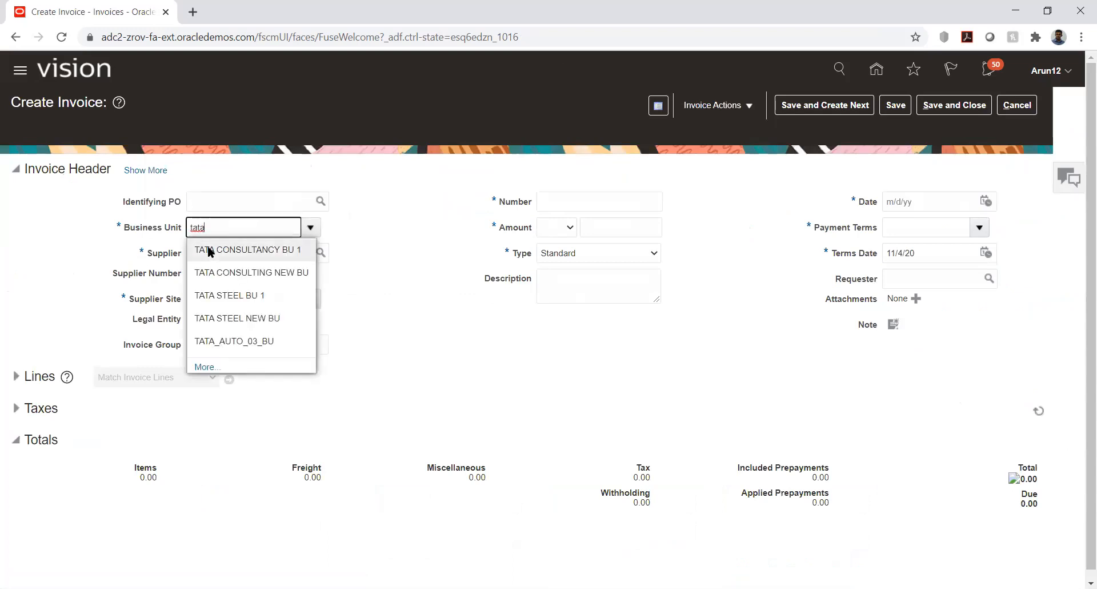
pyautogui.click(233, 340)
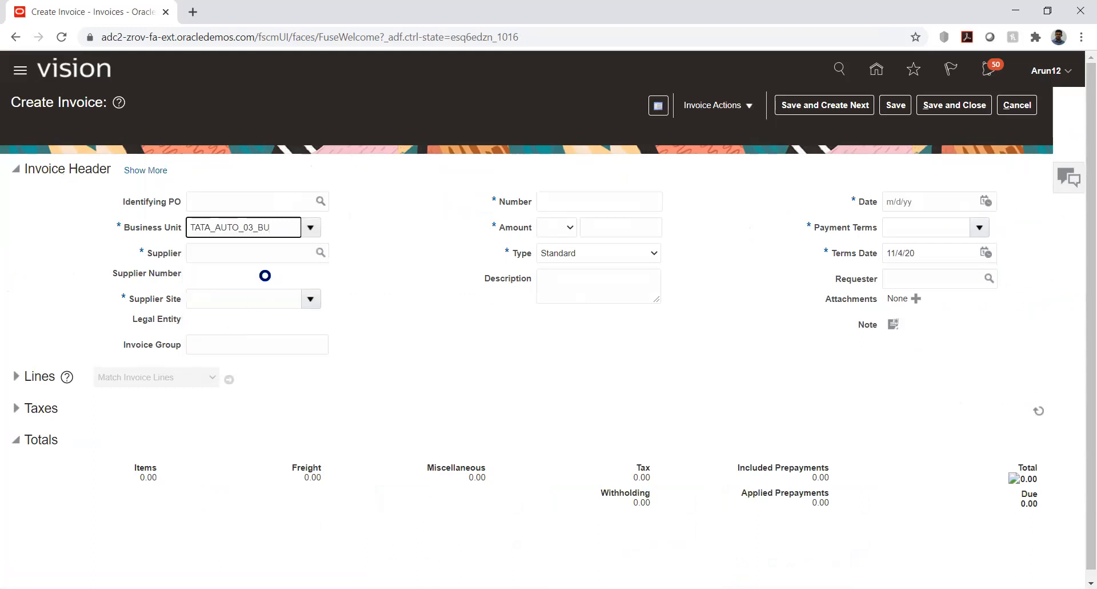
pyautogui.click(246, 252)
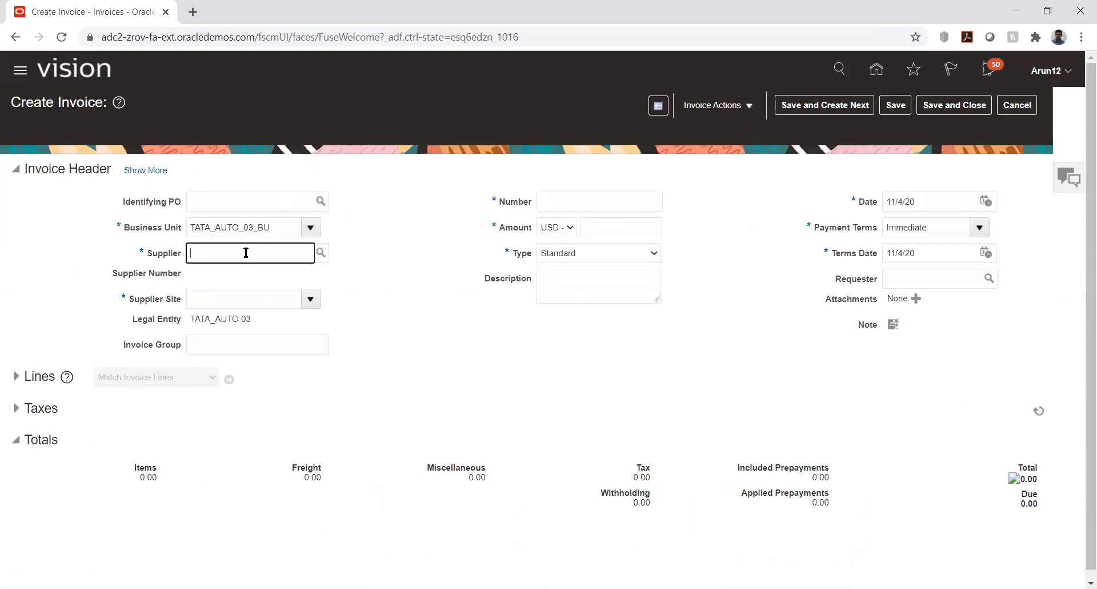
pyautogui.write('tata')
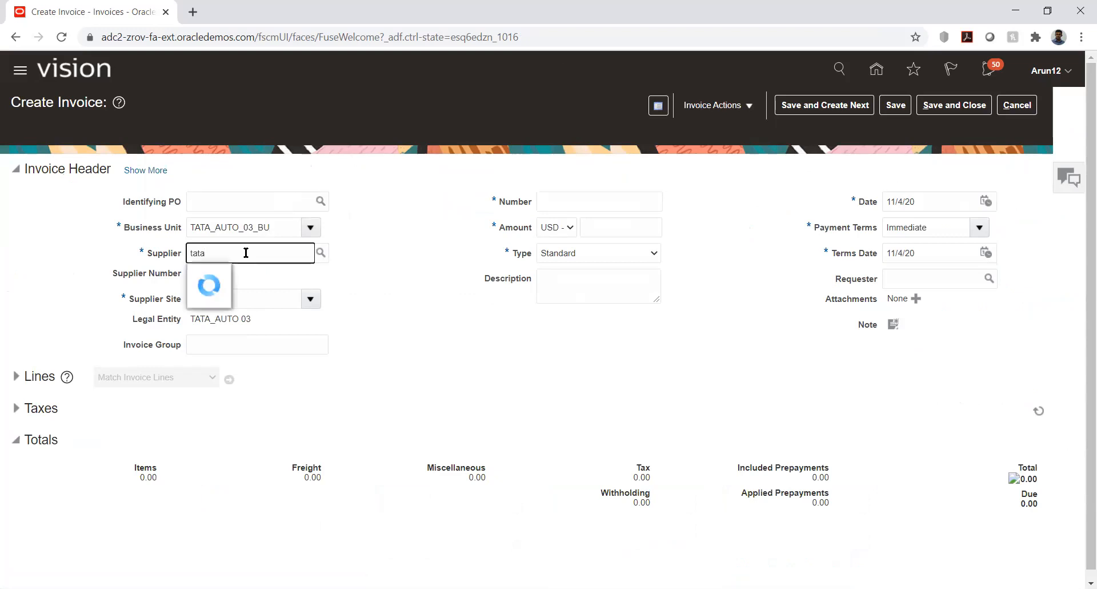
pyautogui.click(237, 268)
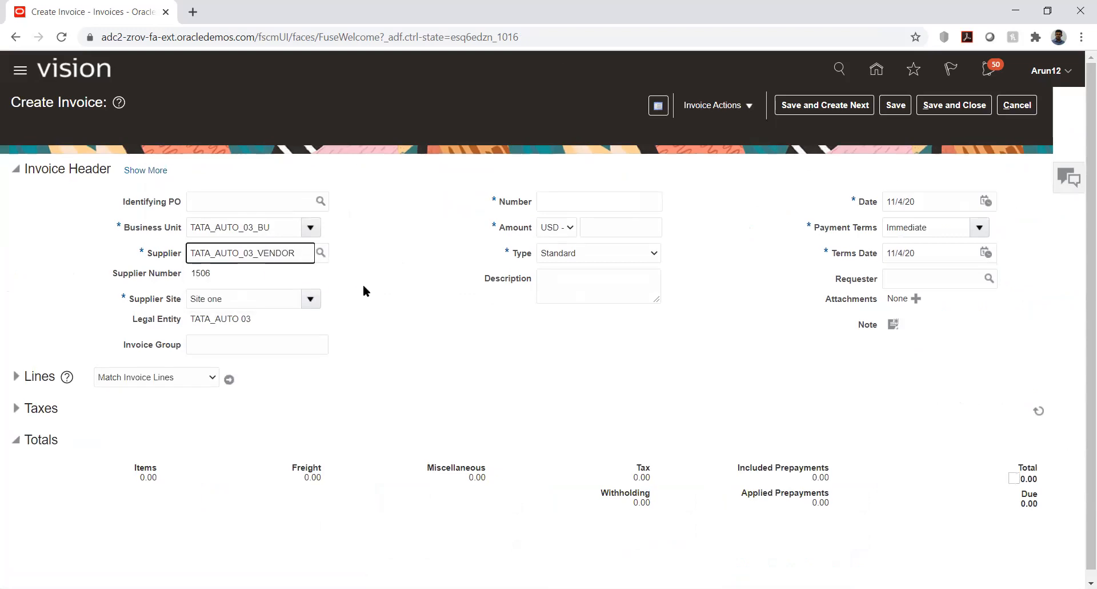
# Enter FC-801 as the invoice number and 2,000 as the USD invoice amount
pyautogui.click(579, 202)
pyautogui.write('FC-801')
pyautogui.press('Tab')
pyautogui.press('Tab')
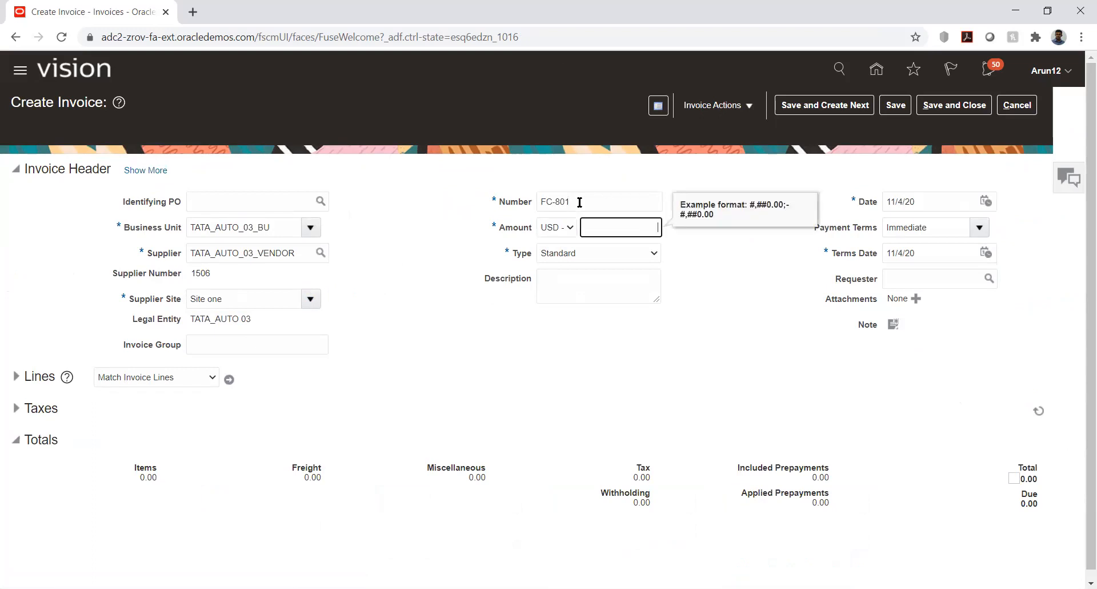
pyautogui.write('10')
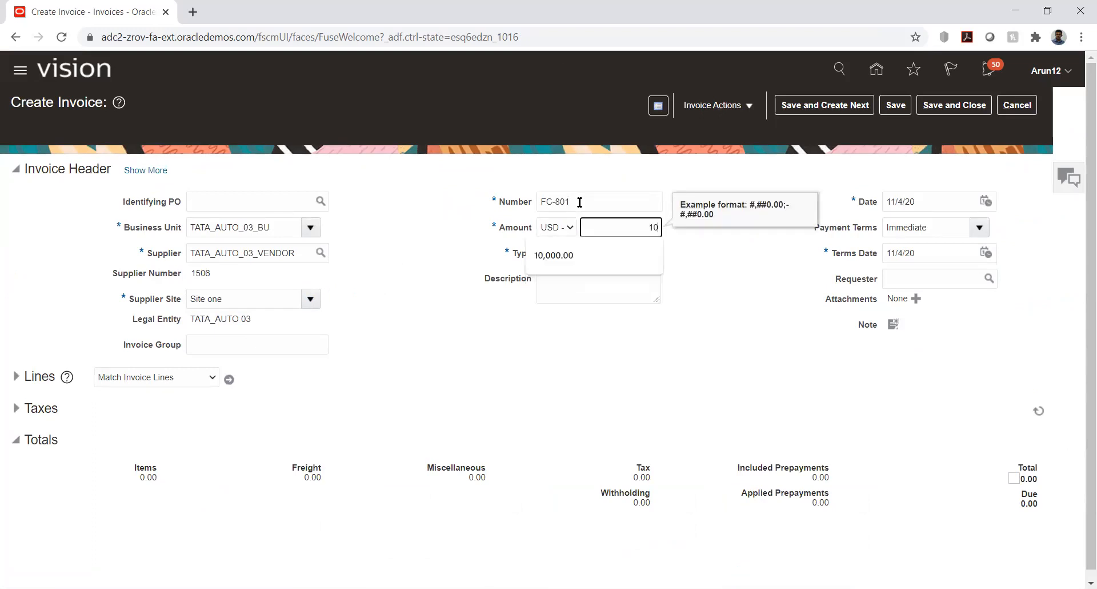
pyautogui.press('BackSpace')
pyautogui.press('BackSpace')
pyautogui.write('2,000')
pyautogui.press('Tab')
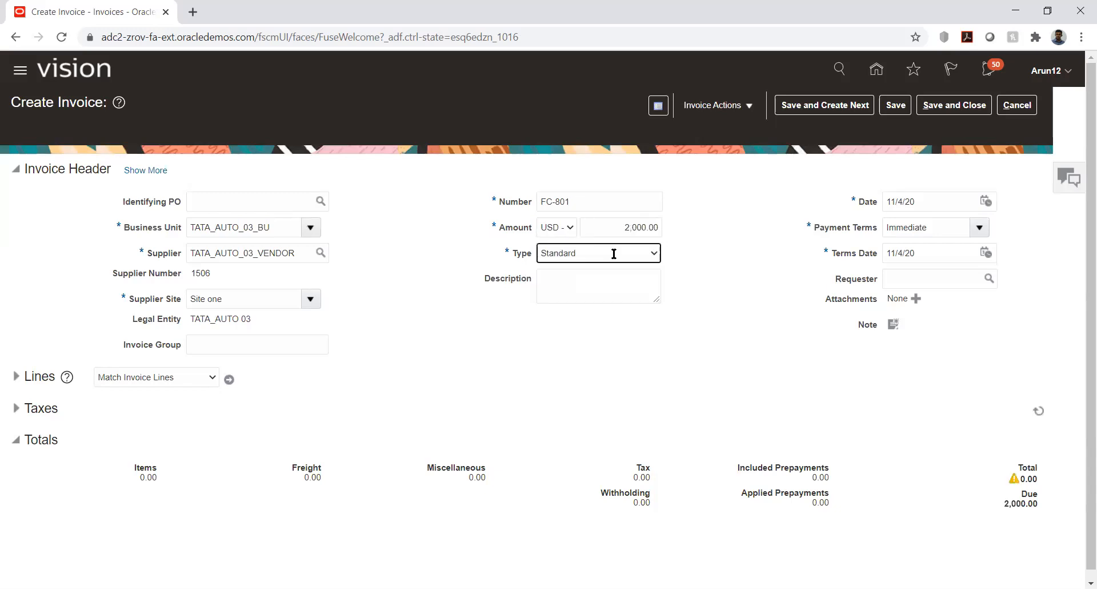
pyautogui.click(712, 334)
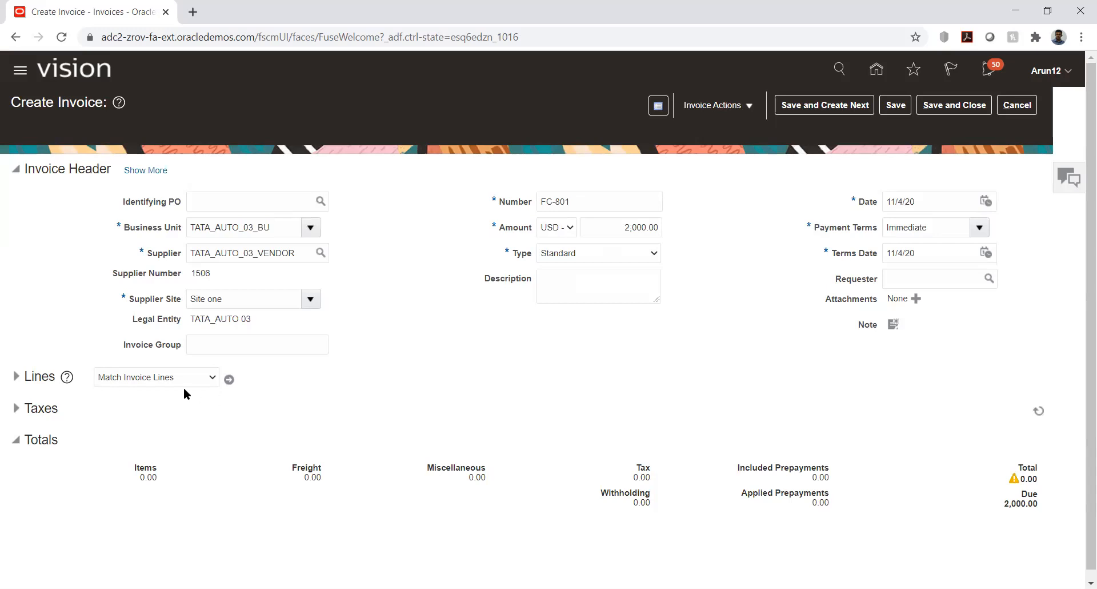
# Expand the invoice lines and enter 2,000 as the amount of item line 1
pyautogui.click(16, 376)
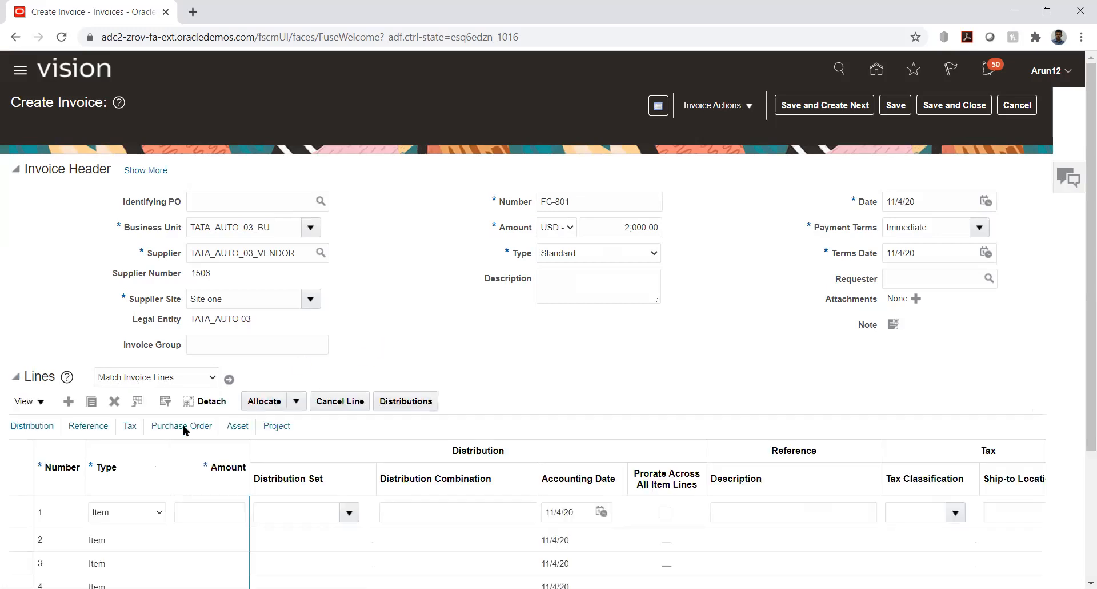
pyautogui.click(195, 511)
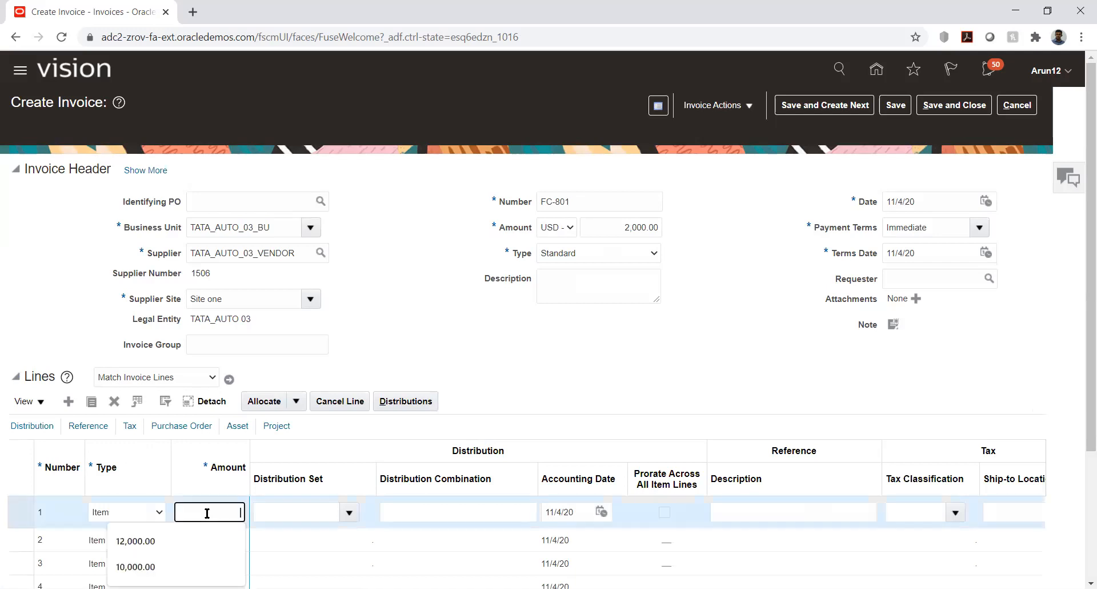
pyautogui.write('2000')
pyautogui.press('Tab')
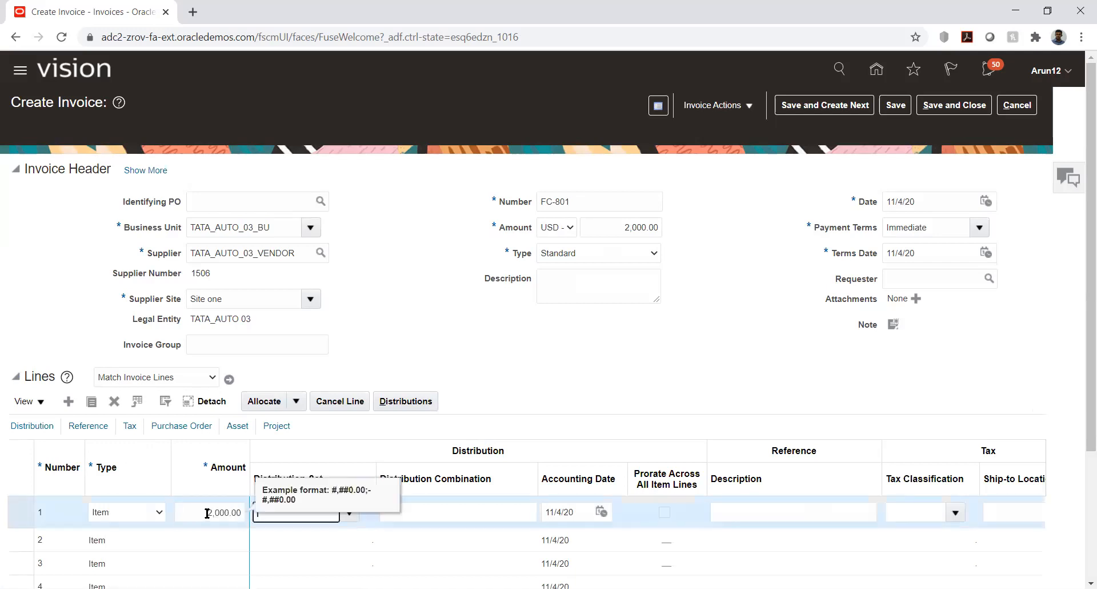
pyautogui.press('Tab')
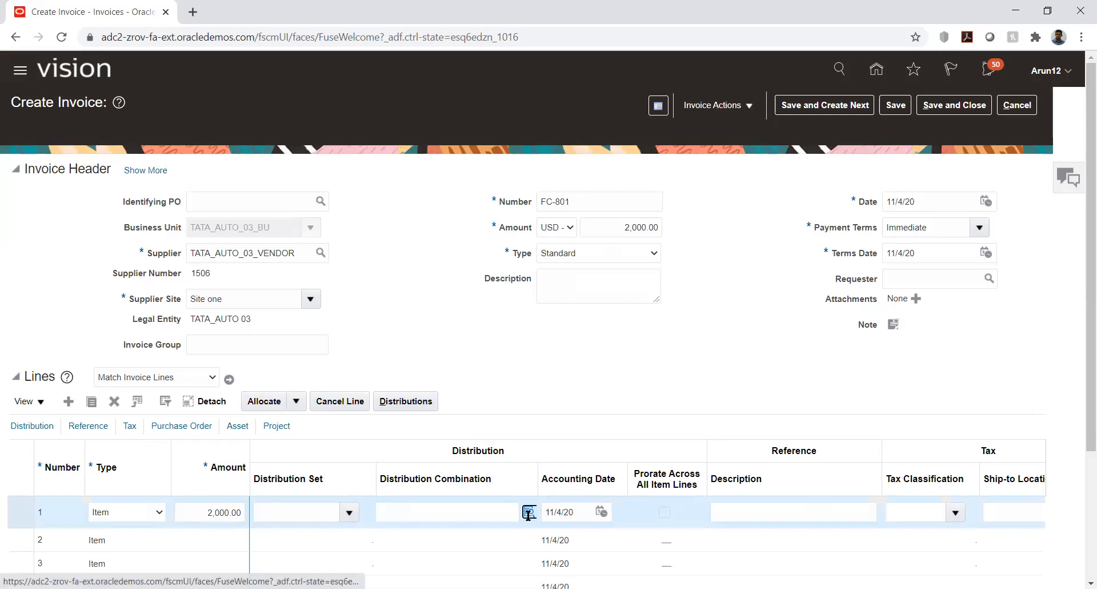
# In line 1's distribution combination, set the company segment to 03 and the location segment to 10, Default Location
pyautogui.click(528, 511)
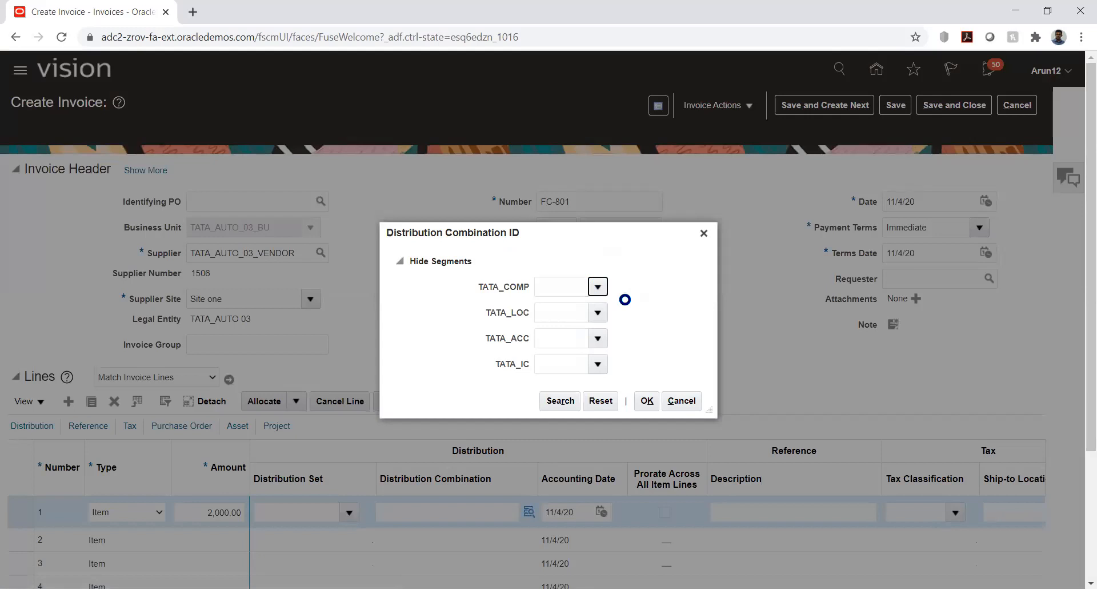
pyautogui.click(610, 311)
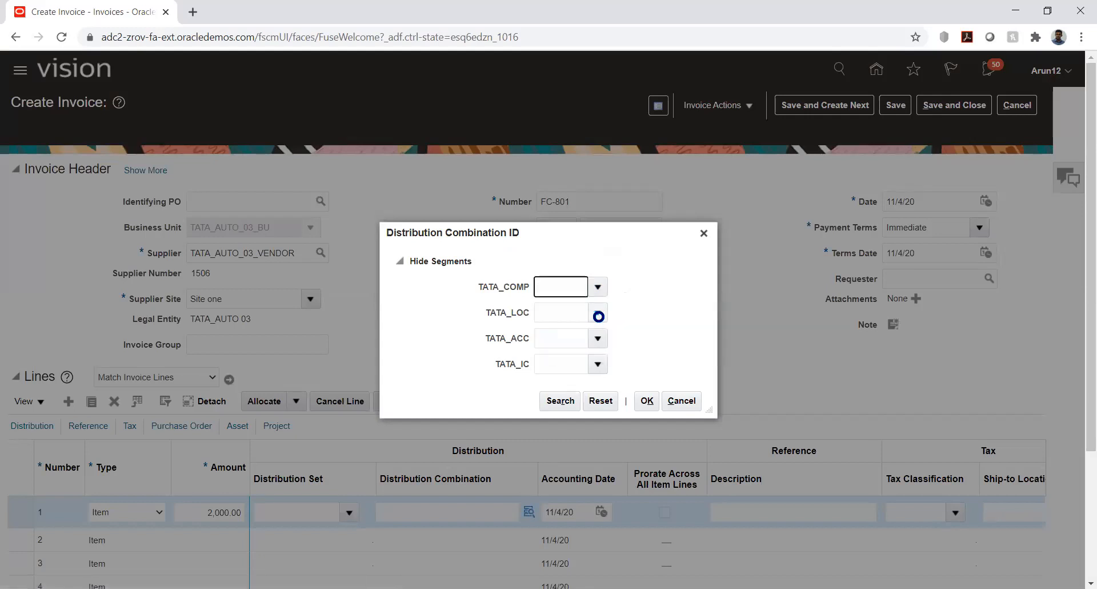
pyautogui.click(597, 314)
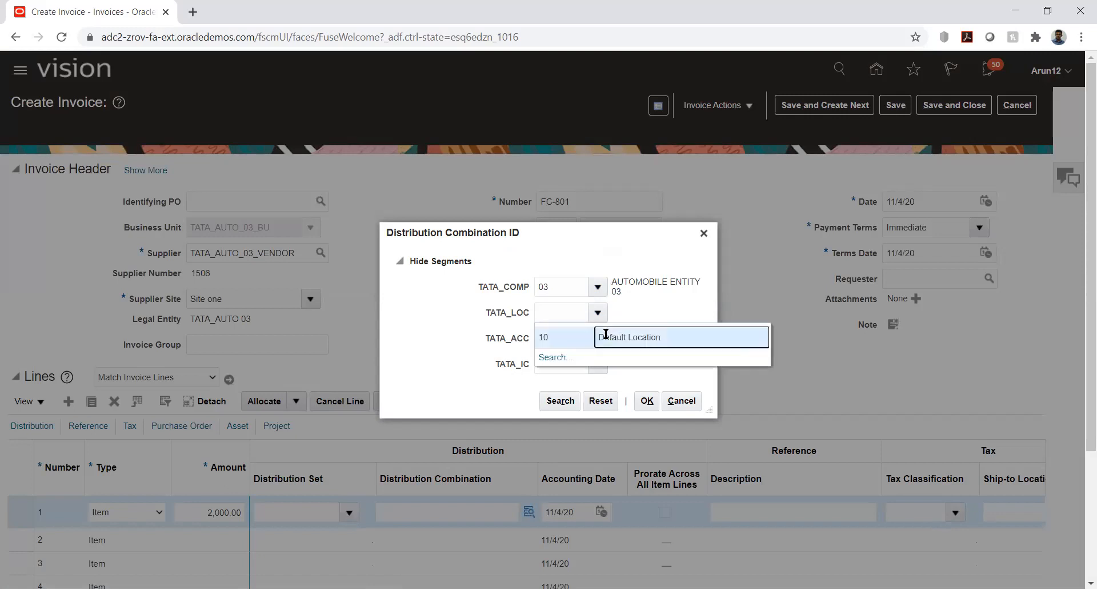
pyautogui.click(600, 336)
# Search the account segment values for descriptions matching %rent% and select 7680, Rent Expense
pyautogui.click(598, 339)
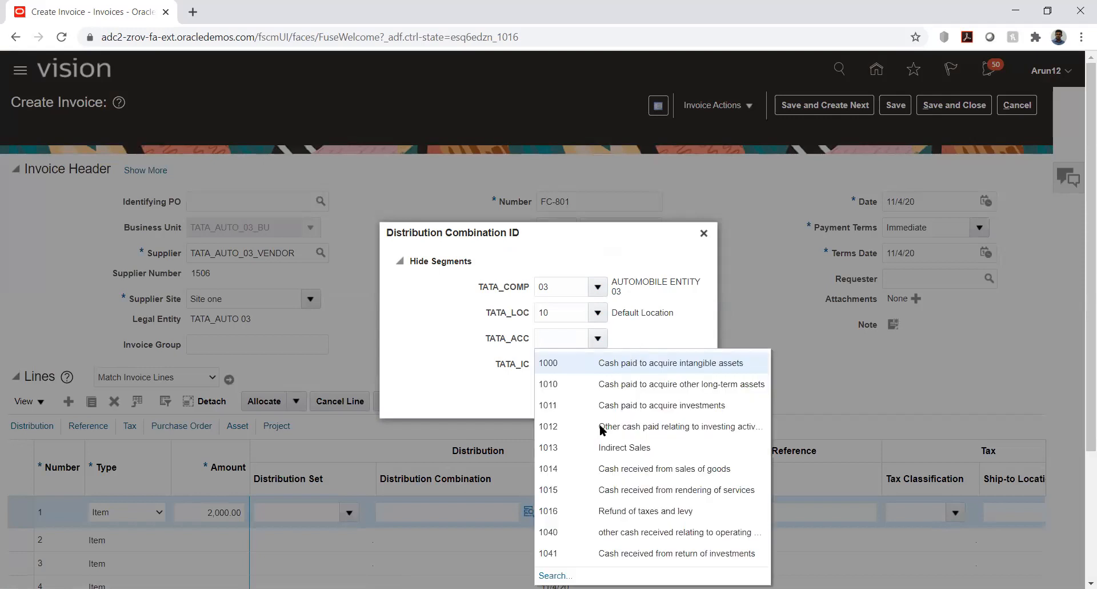
pyautogui.click(555, 575)
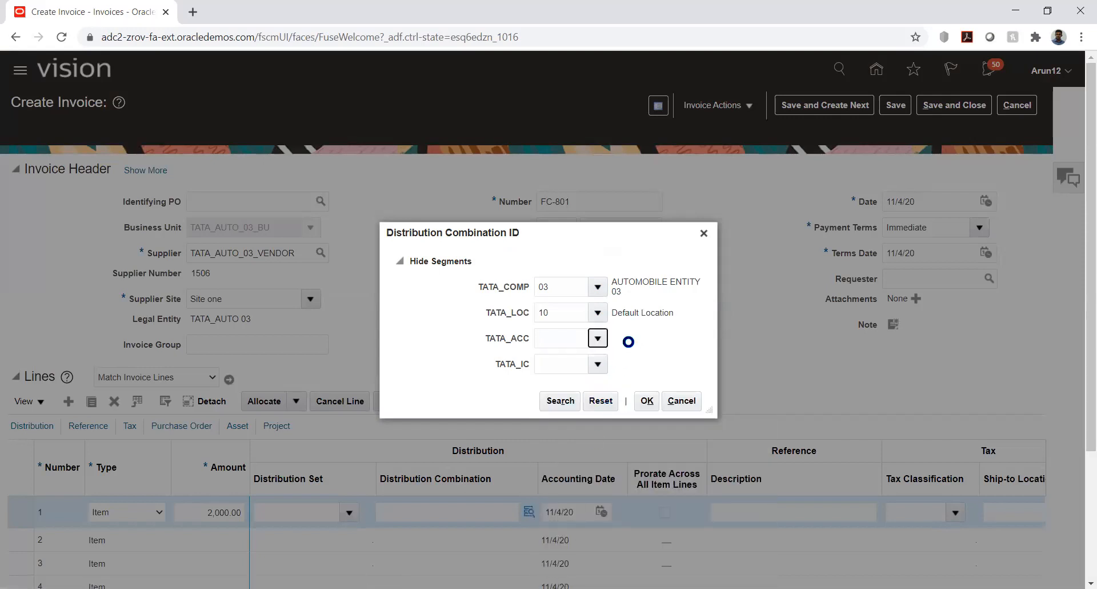
pyautogui.click(562, 319)
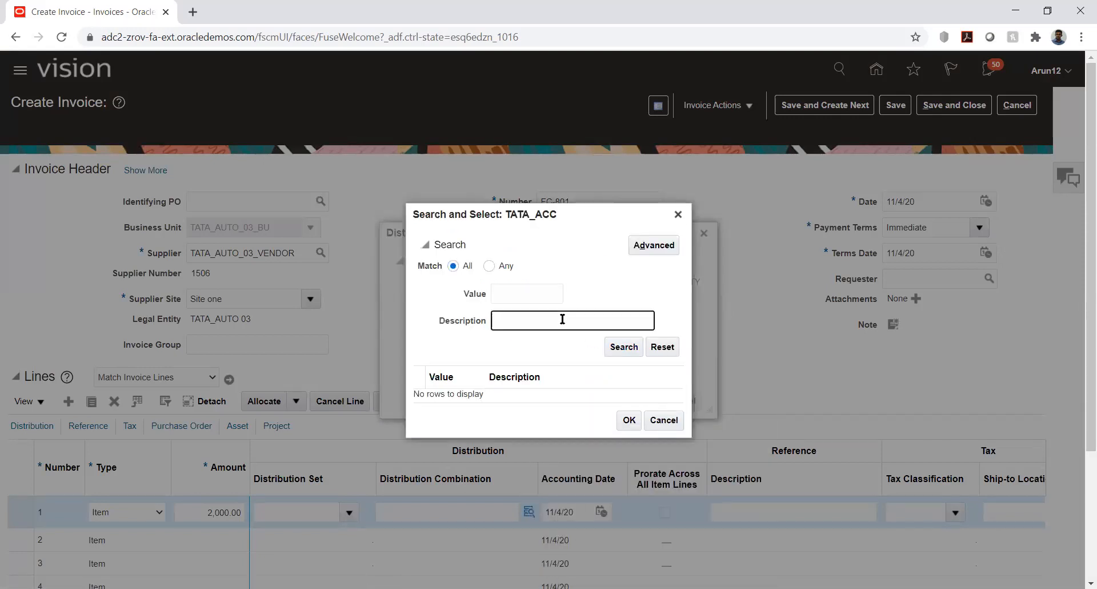
pyautogui.write('%rent%')
pyautogui.press('Return')
pyautogui.scroll(-5, 586, 345)
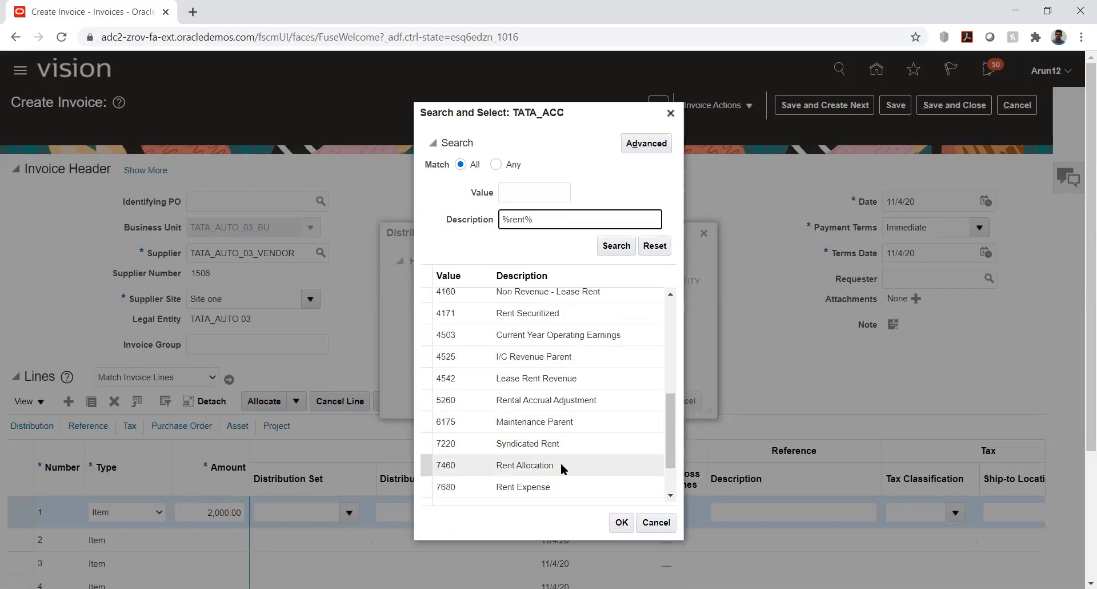
pyautogui.click(546, 487)
pyautogui.click(621, 521)
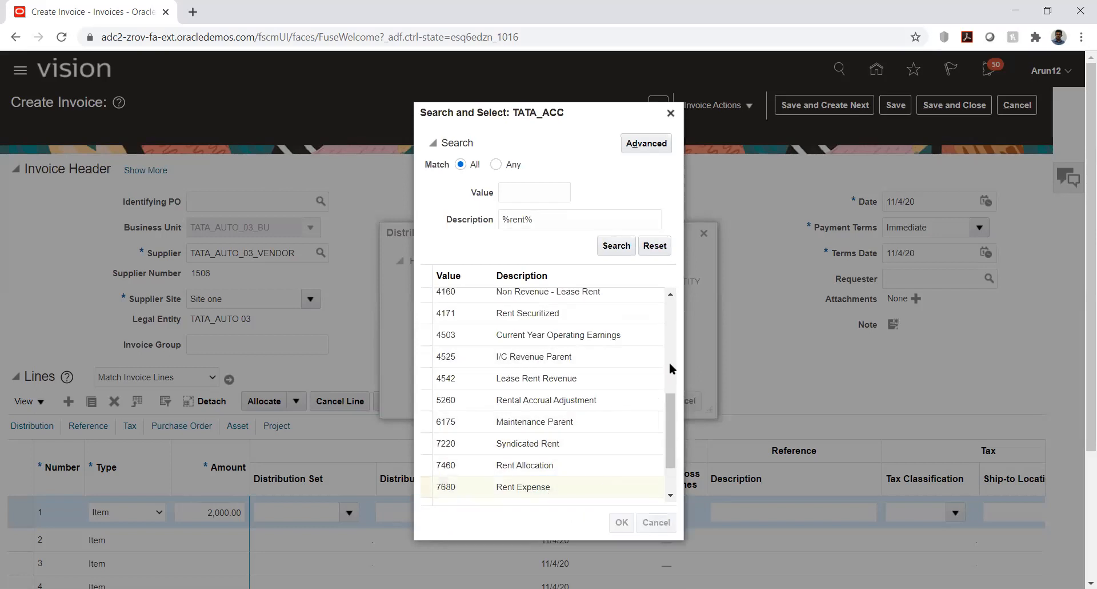
# Set the intercompany segment TATA_IC to 03, AUTOMOBILE ENTITY 03, and apply the distribution combination to line 1
pyautogui.click(597, 363)
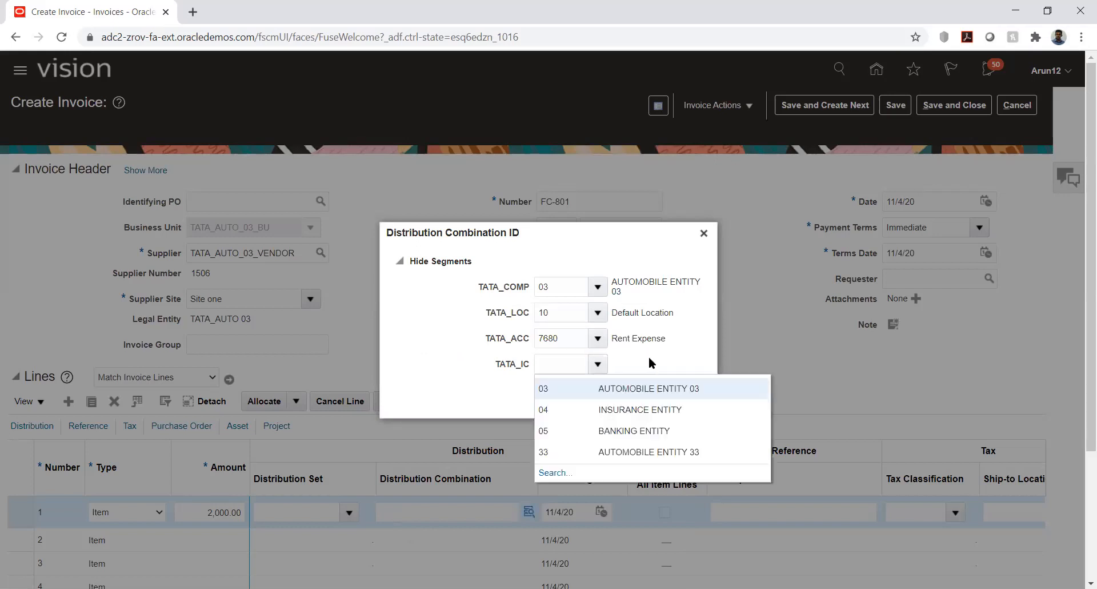
pyautogui.click(599, 387)
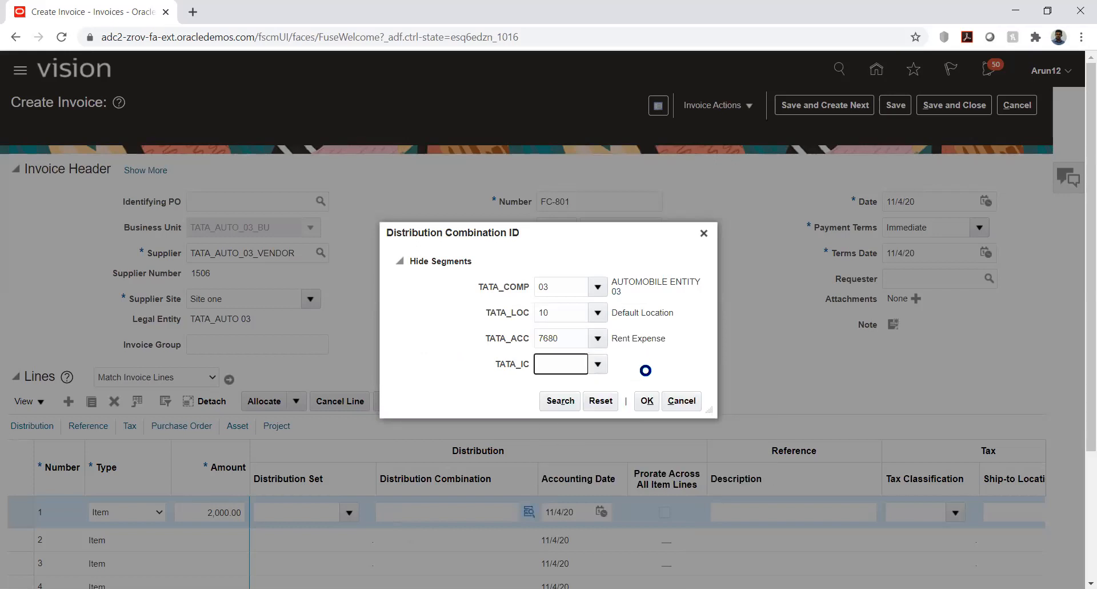
pyautogui.click(646, 400)
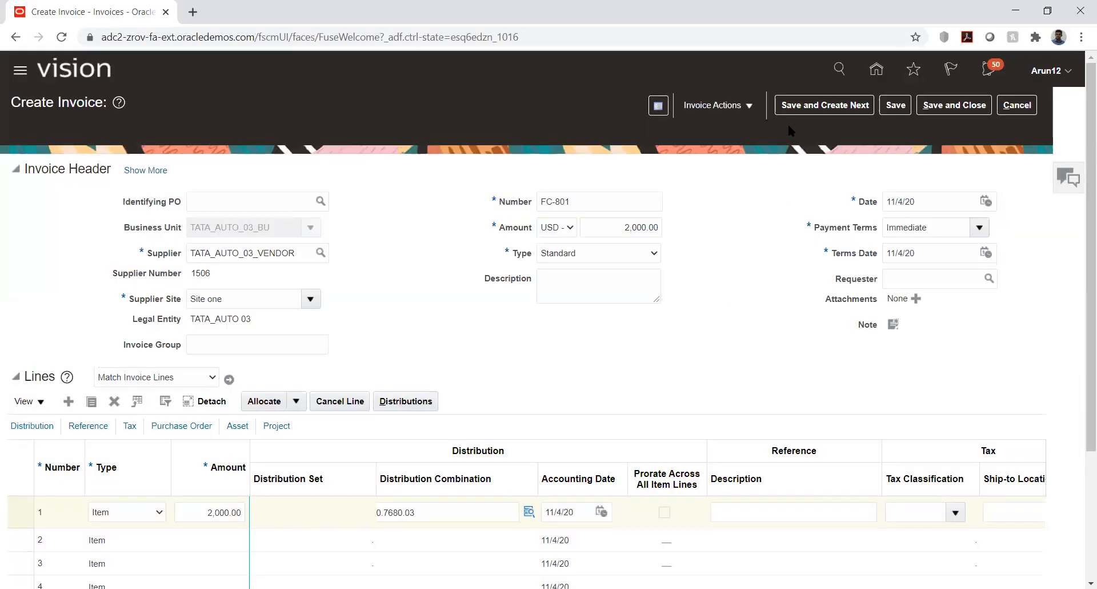
# Save invoice FC-801 and show the additional header details to review its invoice and payment currencies
pyautogui.click(892, 108)
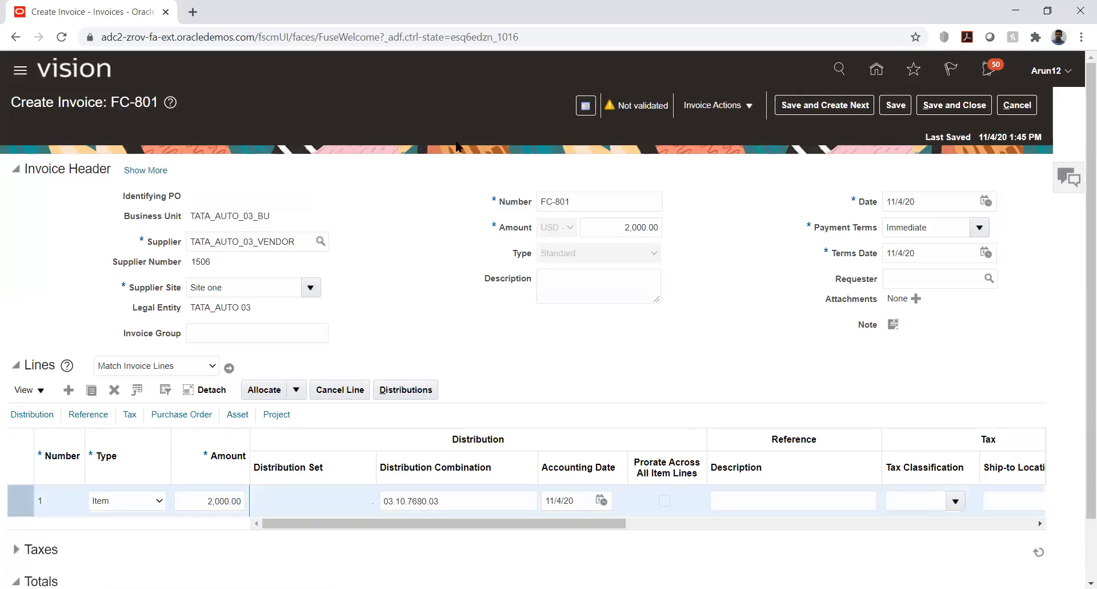
pyautogui.click(147, 170)
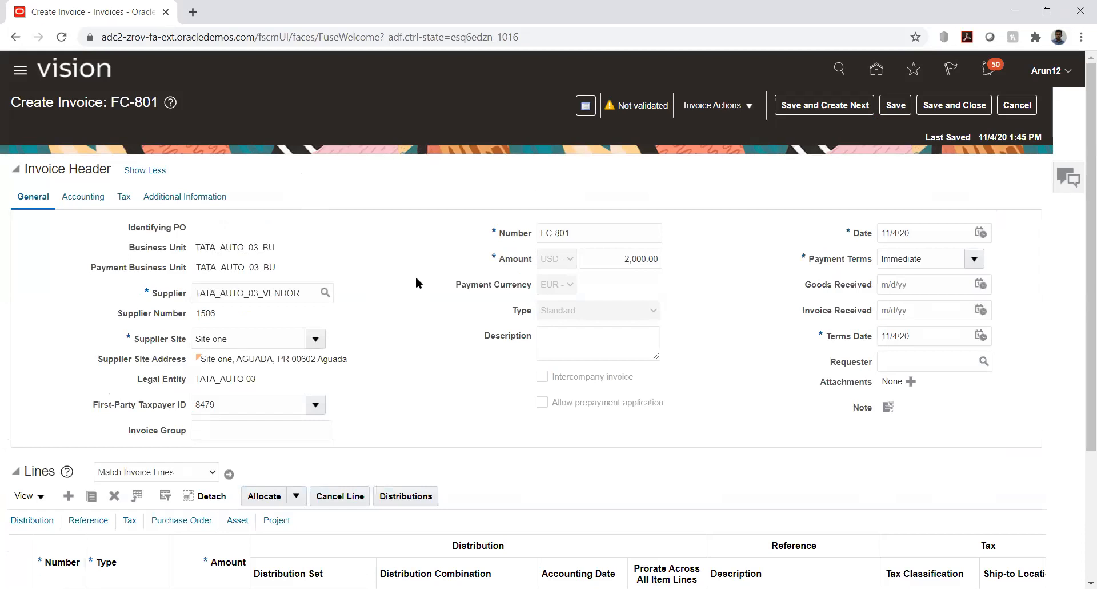
pyautogui.scroll(-1, 416, 277)
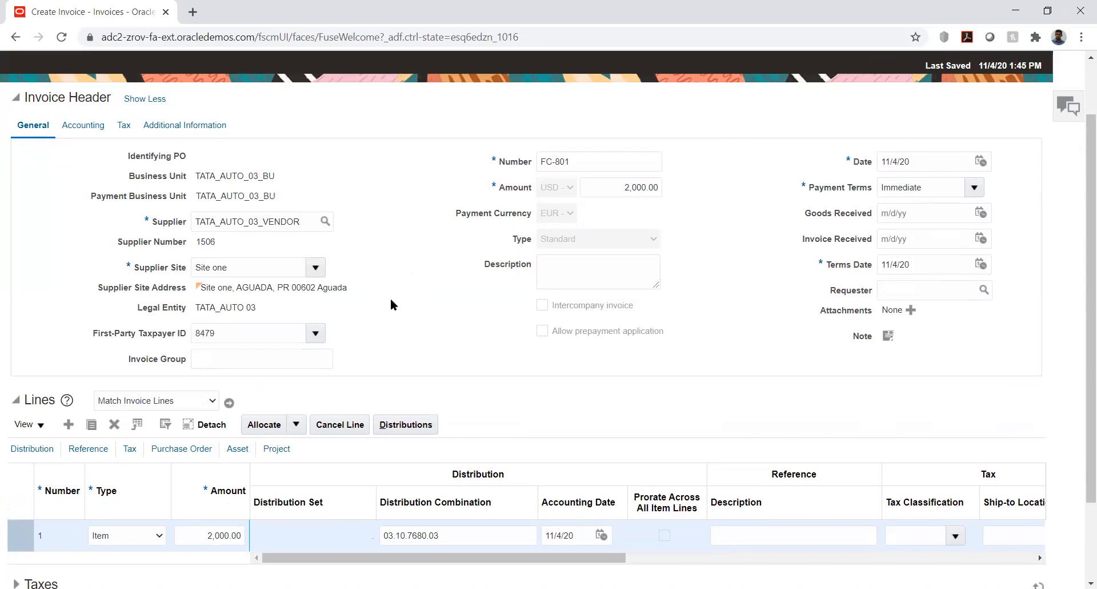
pyautogui.scroll(1, 391, 303)
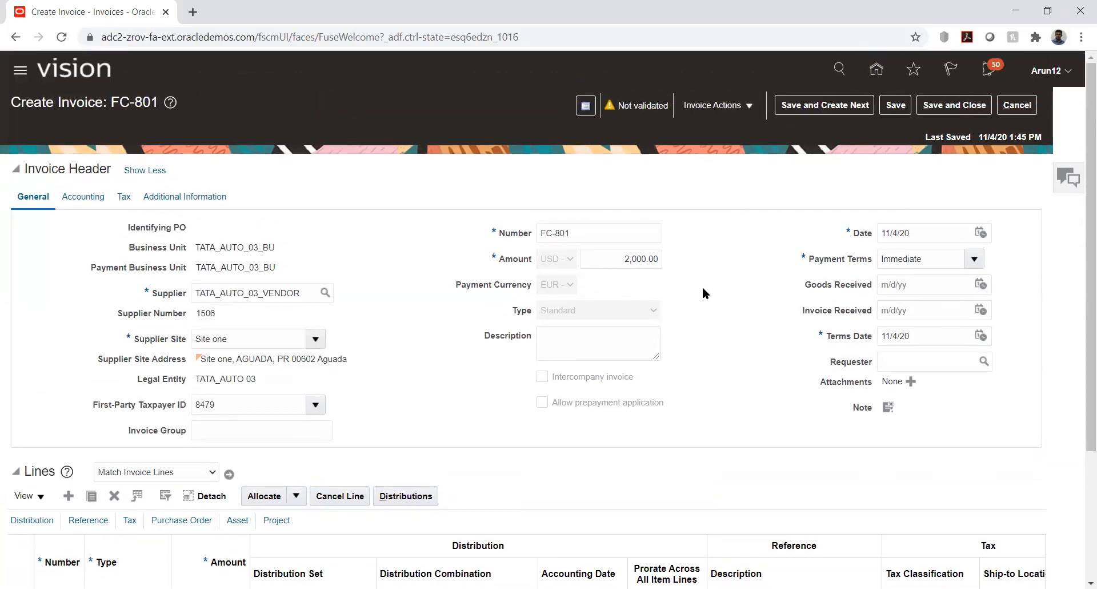
# Validate invoice FC-801, save it and close it
pyautogui.click(893, 104)
pyautogui.click(743, 112)
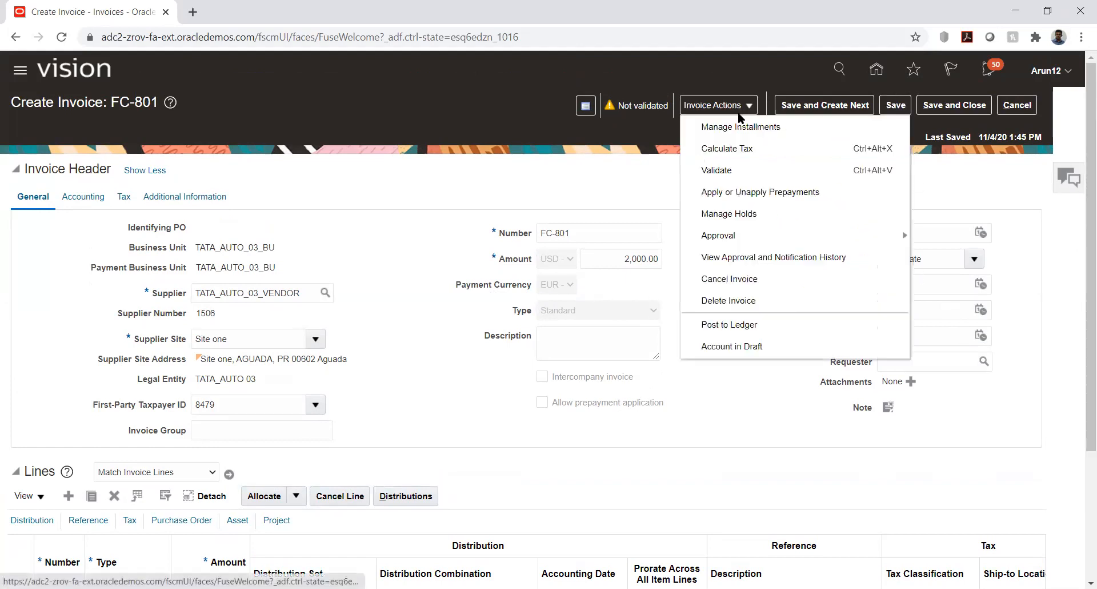
pyautogui.click(718, 170)
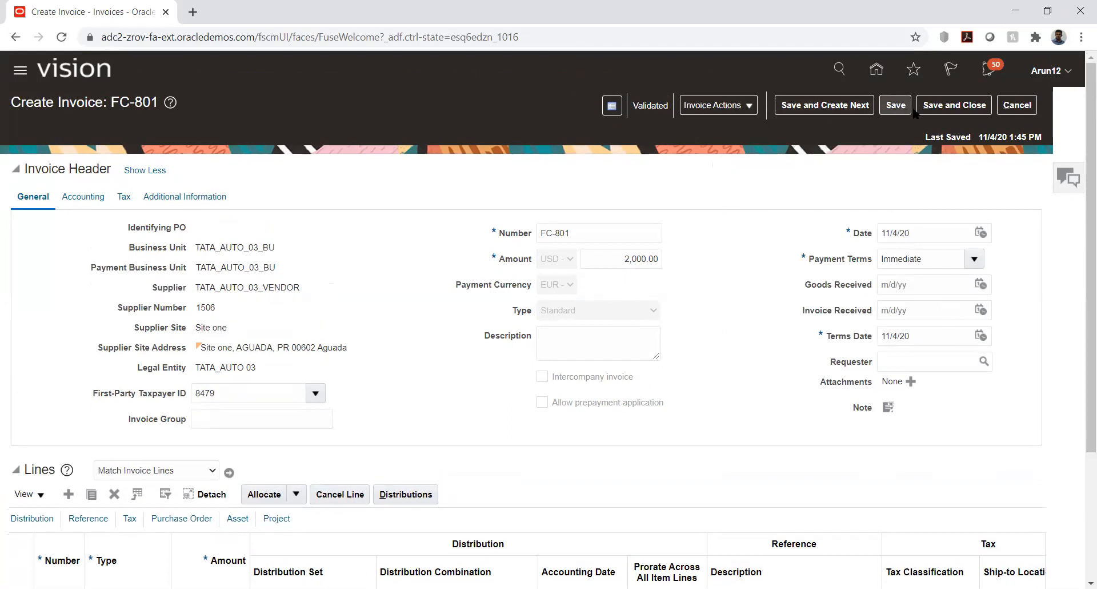
pyautogui.click(946, 110)
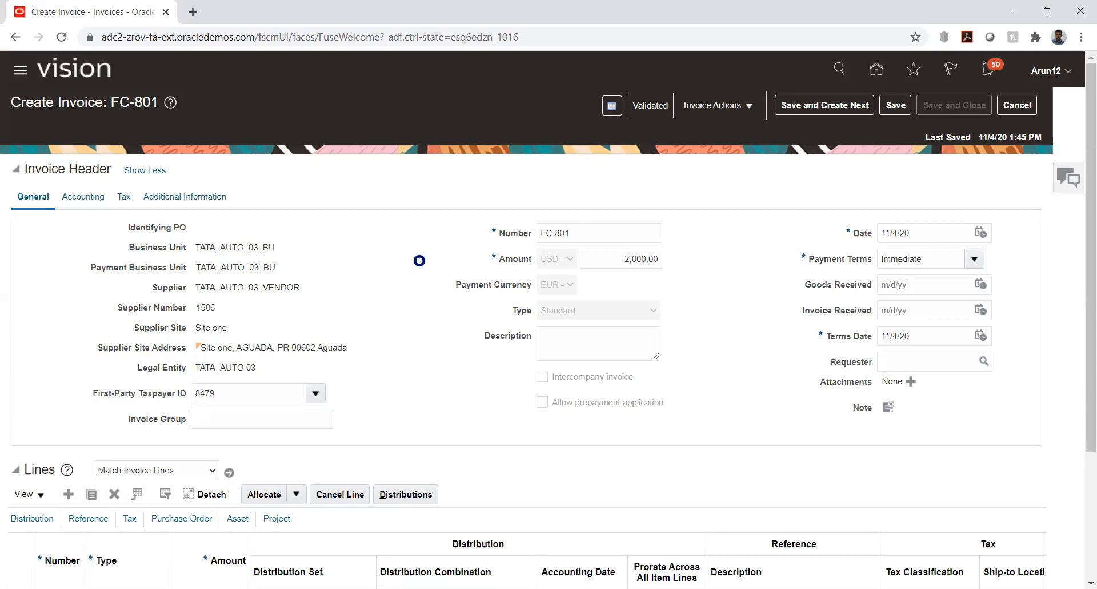
# Go to the Payments work area and start creating a new payment
pyautogui.click(880, 75)
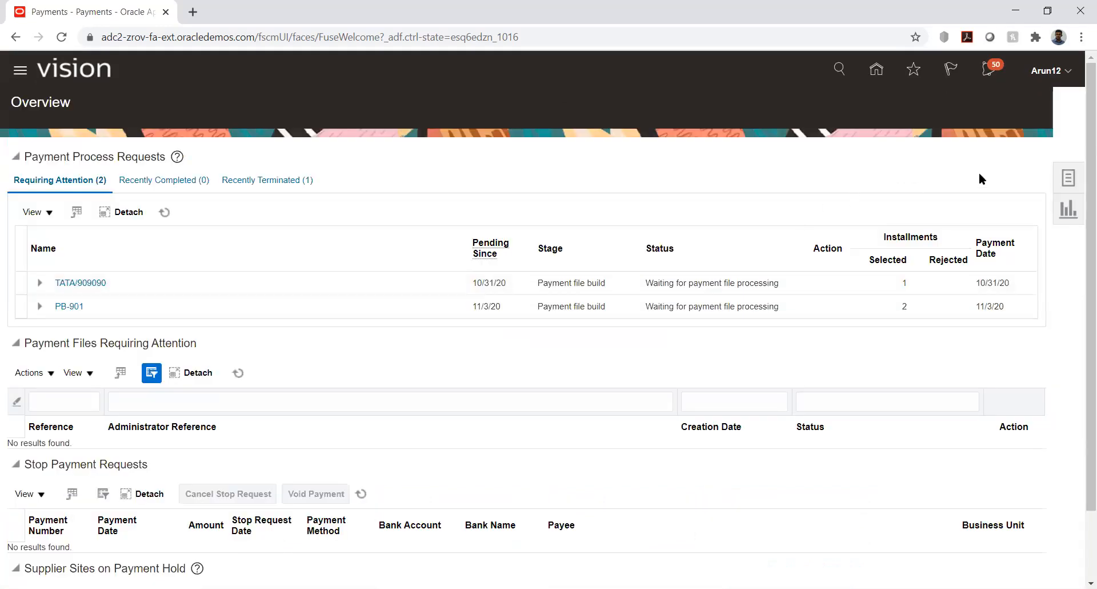
pyautogui.click(1070, 177)
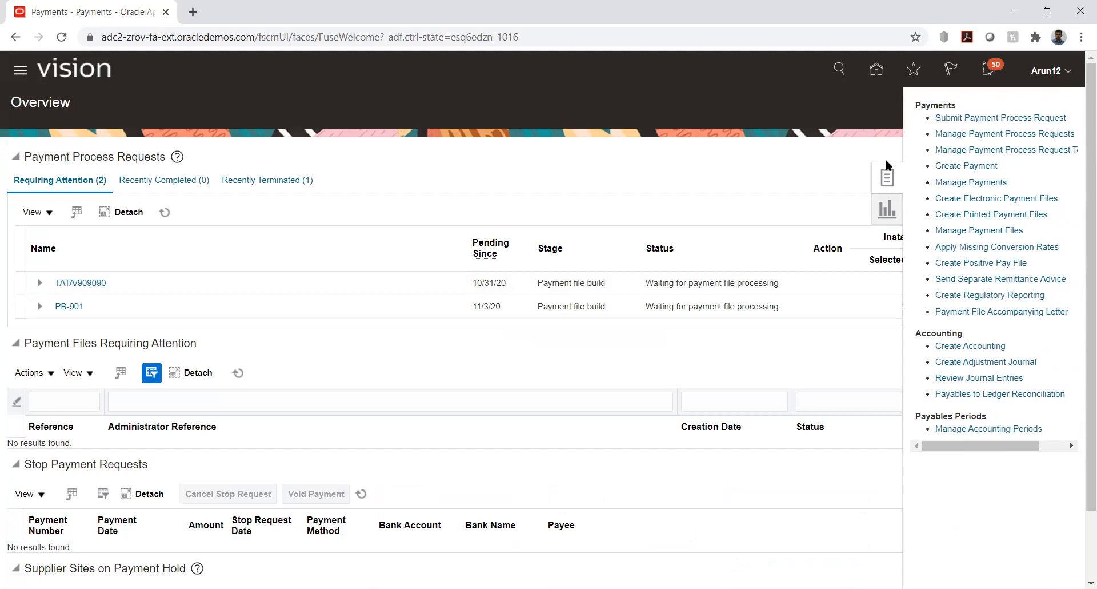
pyautogui.click(965, 166)
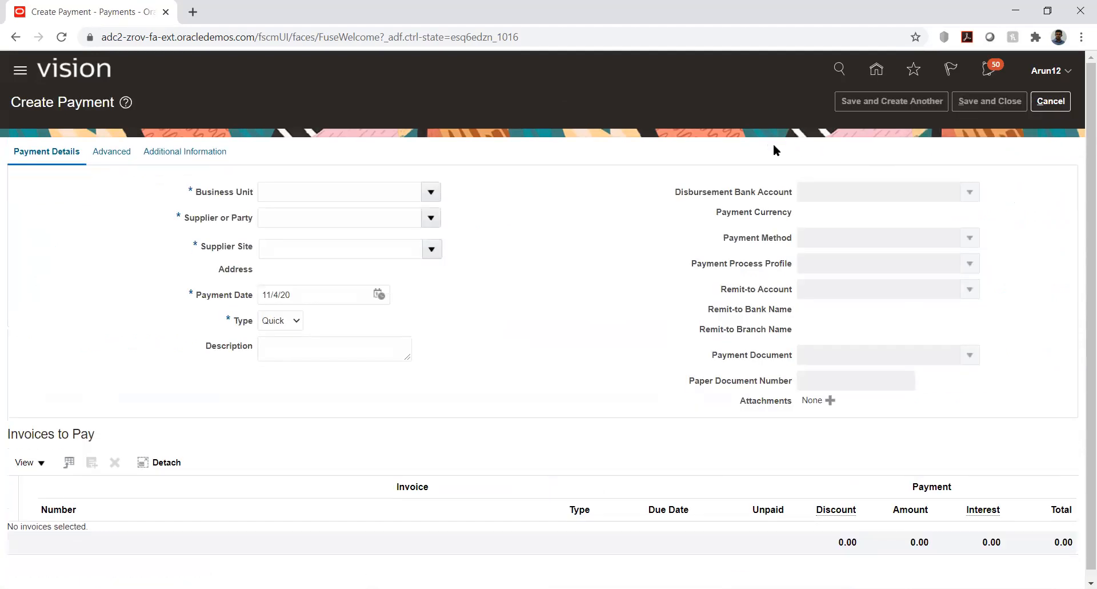
# Set the payment's business unit to TATA_AUTO_03_BU and its supplier to TATA_AUTO_03_VENDOR
pyautogui.click(398, 194)
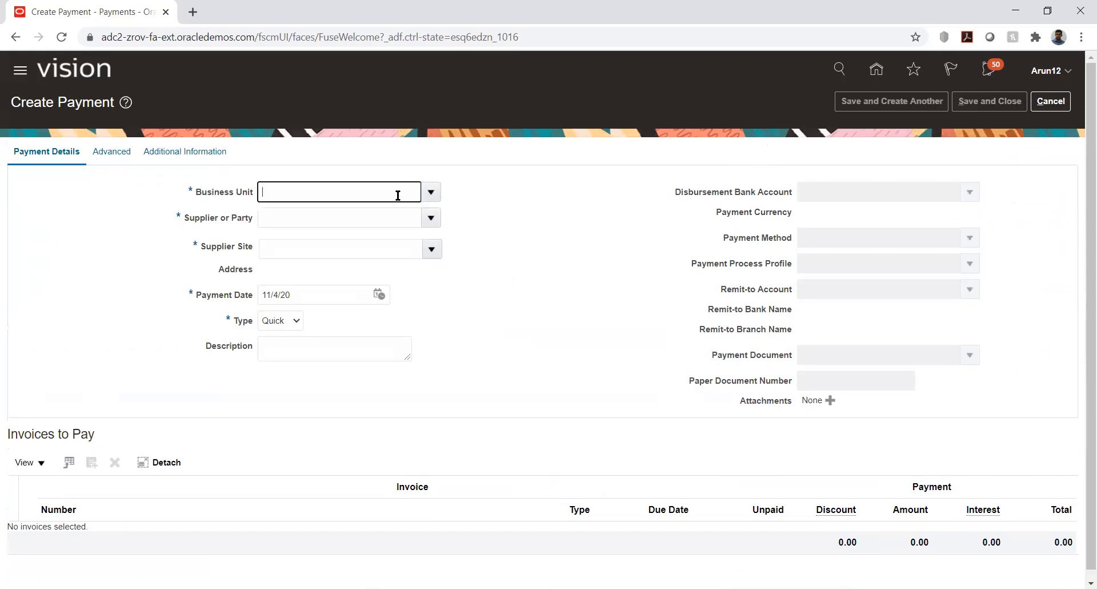
pyautogui.write('tata')
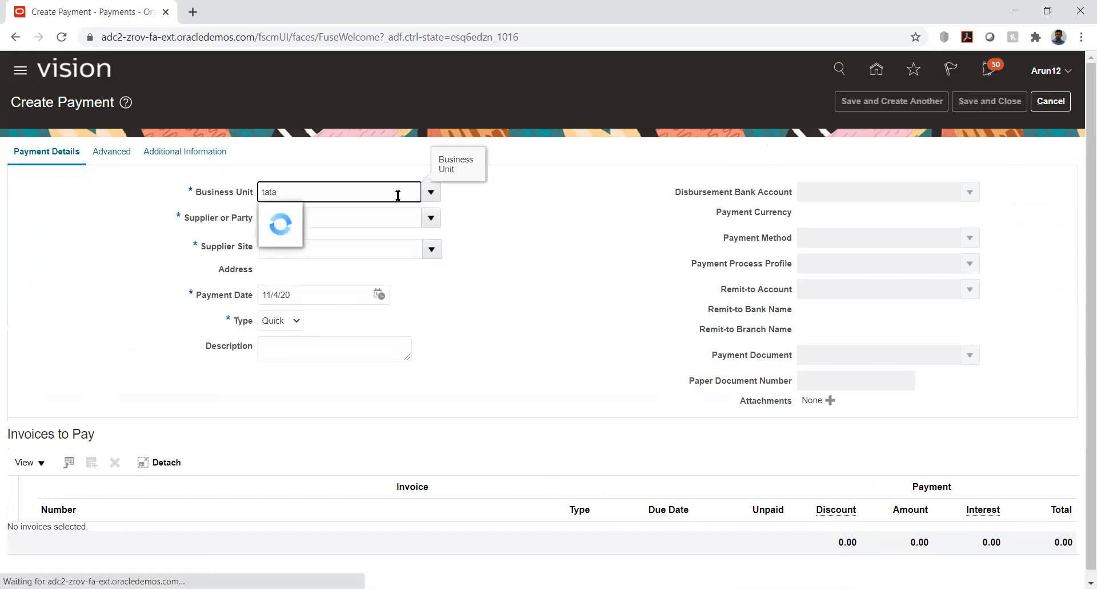
pyautogui.click(323, 304)
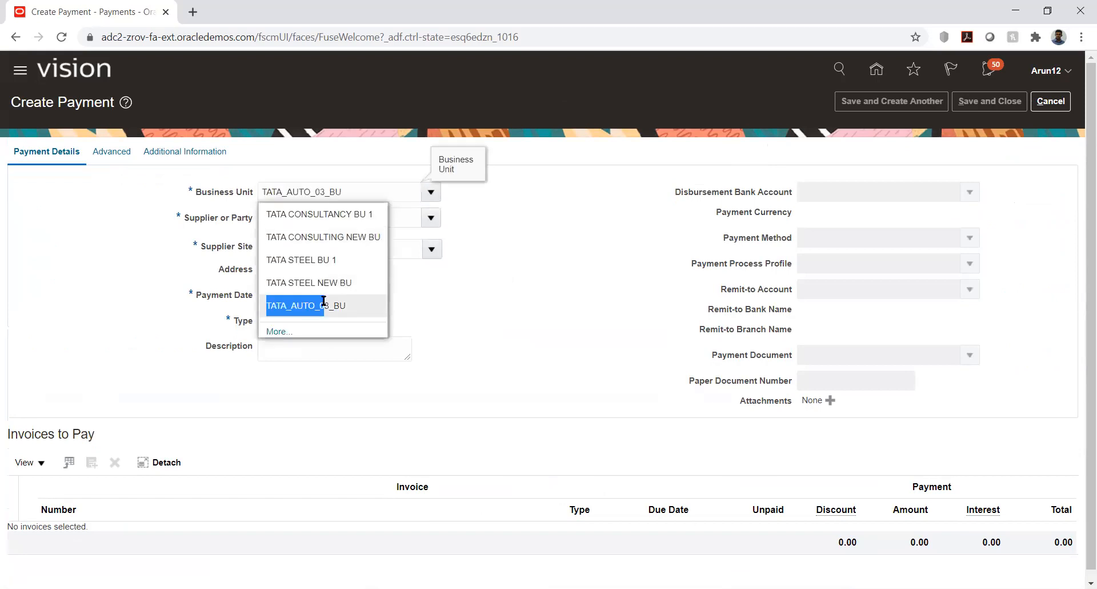
pyautogui.click(400, 215)
pyautogui.write('tata')
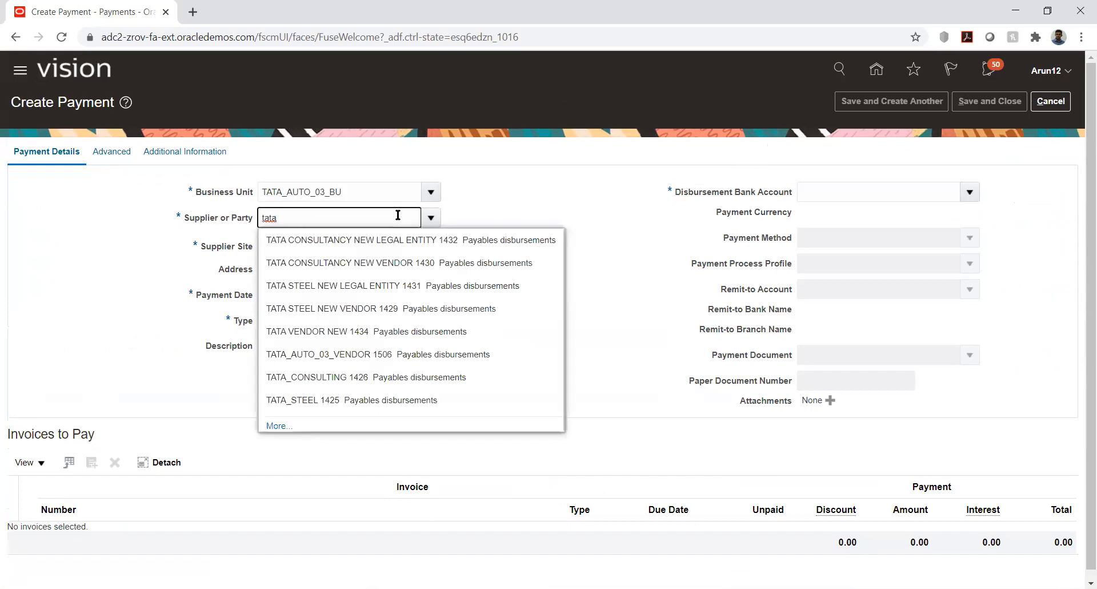
pyautogui.click(324, 354)
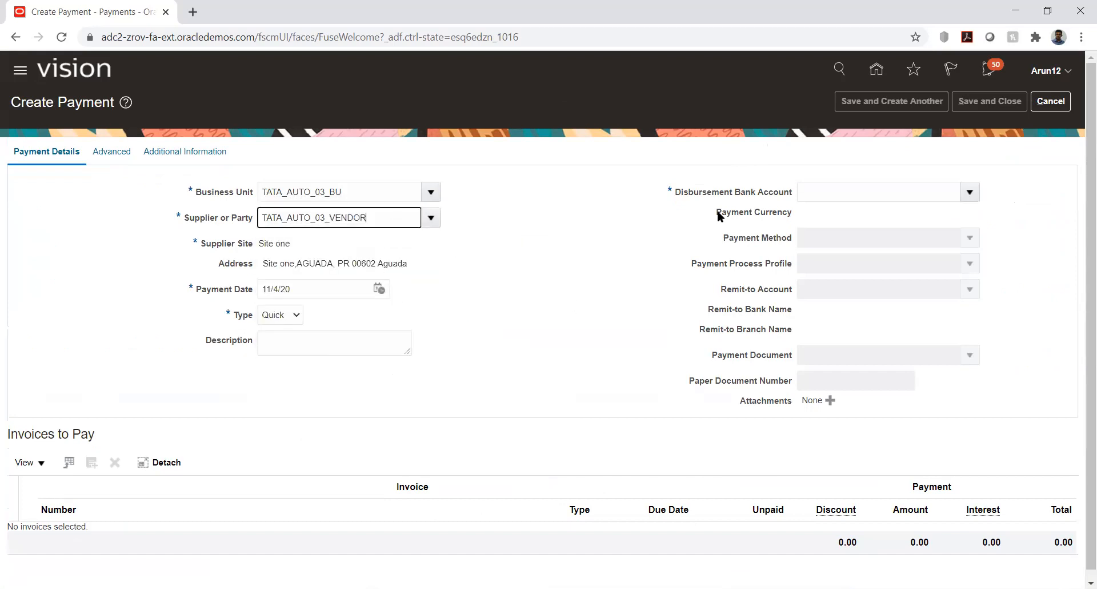
# Set the disbursement bank account to TATA_AUTO_03_ACC, the payment currency to EUR - Euro and the payment process profile to TATA_PAY
pyautogui.click(970, 193)
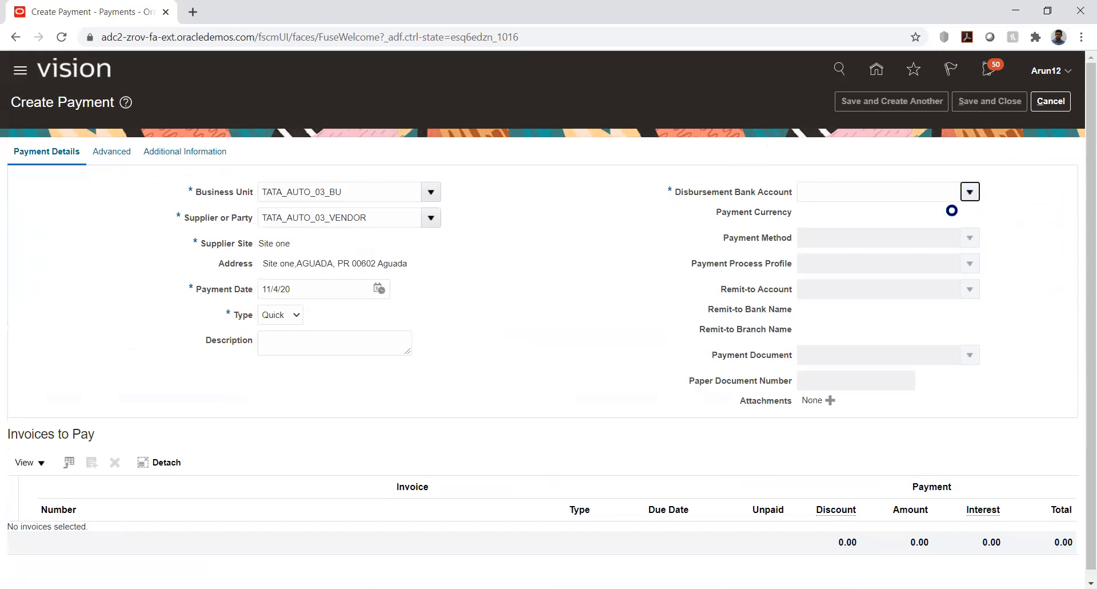
pyautogui.click(788, 233)
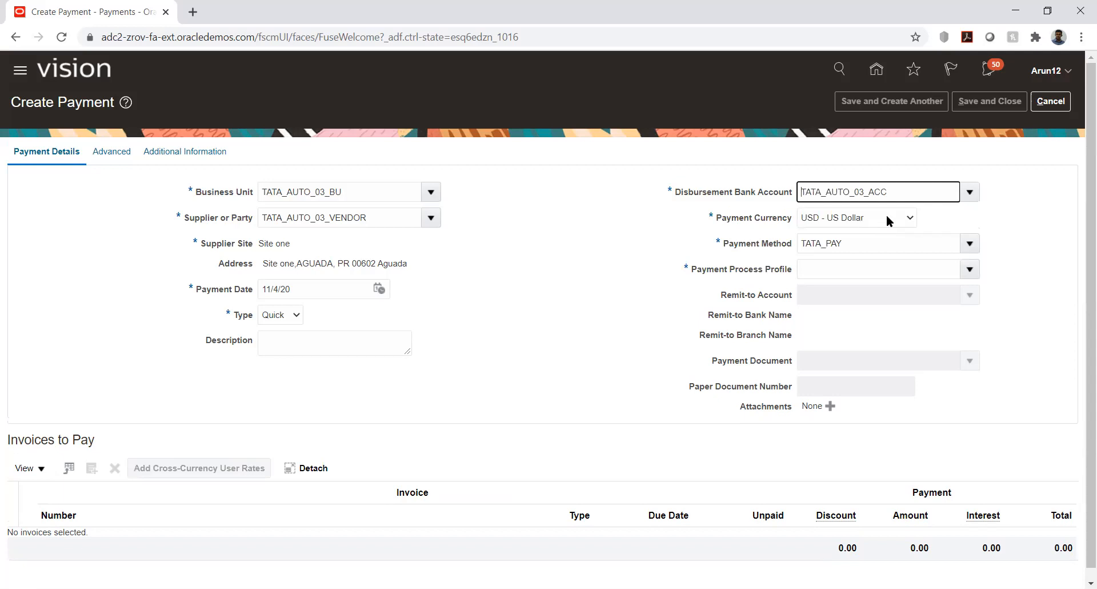
pyautogui.click(887, 217)
pyautogui.click(908, 249)
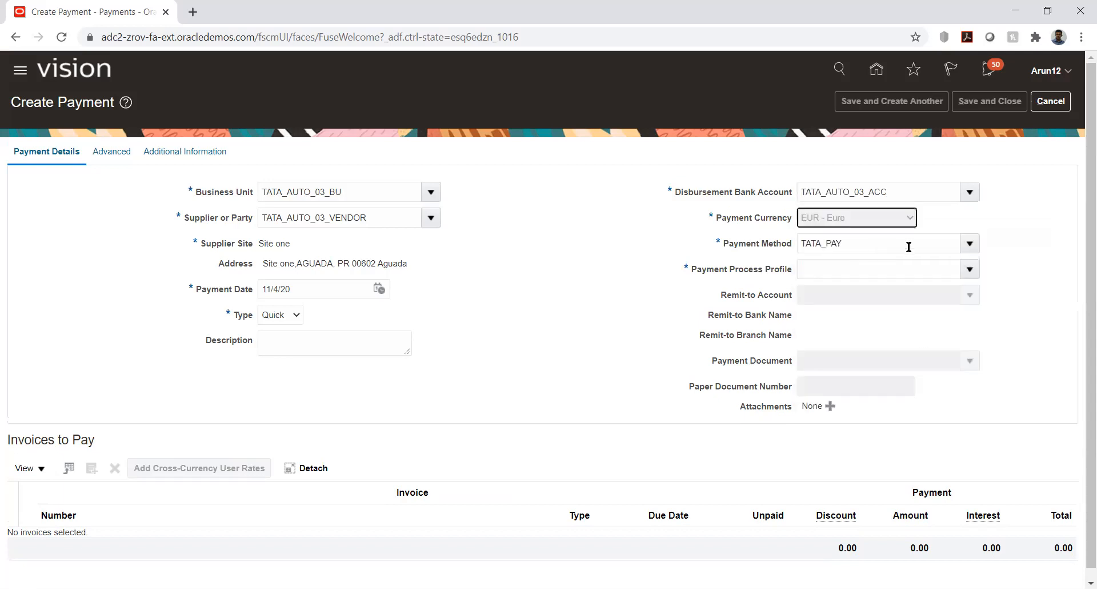
pyautogui.click(969, 268)
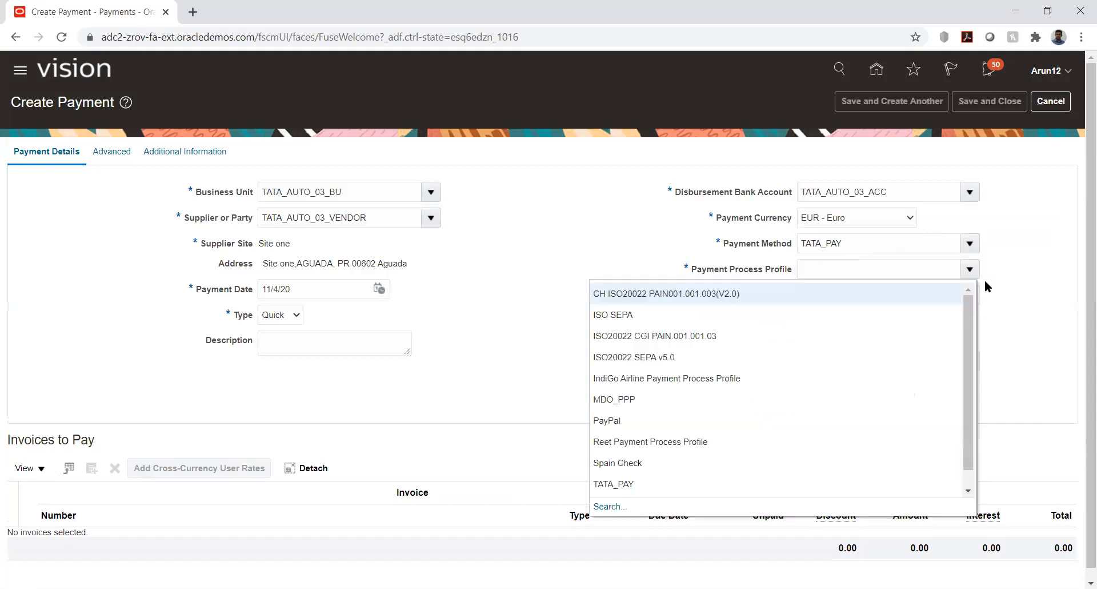
pyautogui.click(627, 481)
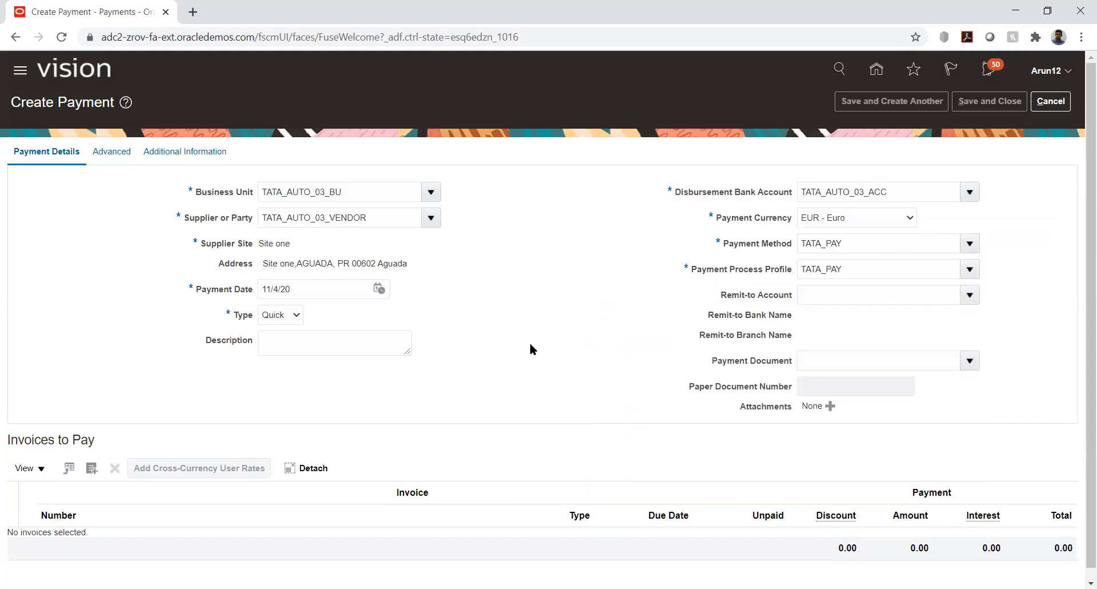
# Add invoice FC-801 to the invoices to pay and review its payment amount in EUR
pyautogui.click(92, 467)
pyautogui.click(308, 413)
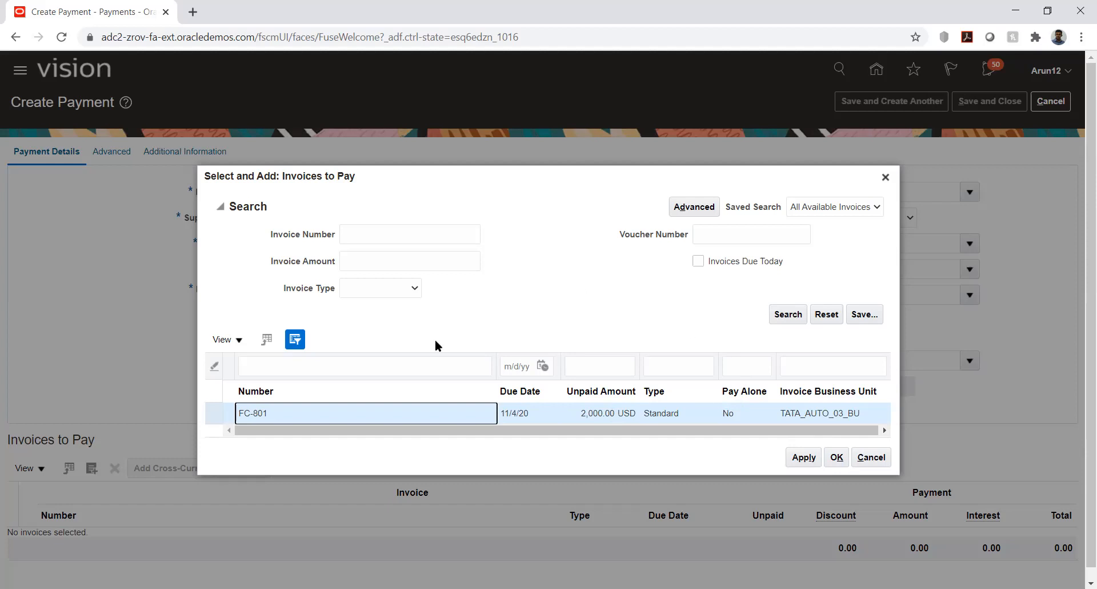
pyautogui.click(791, 458)
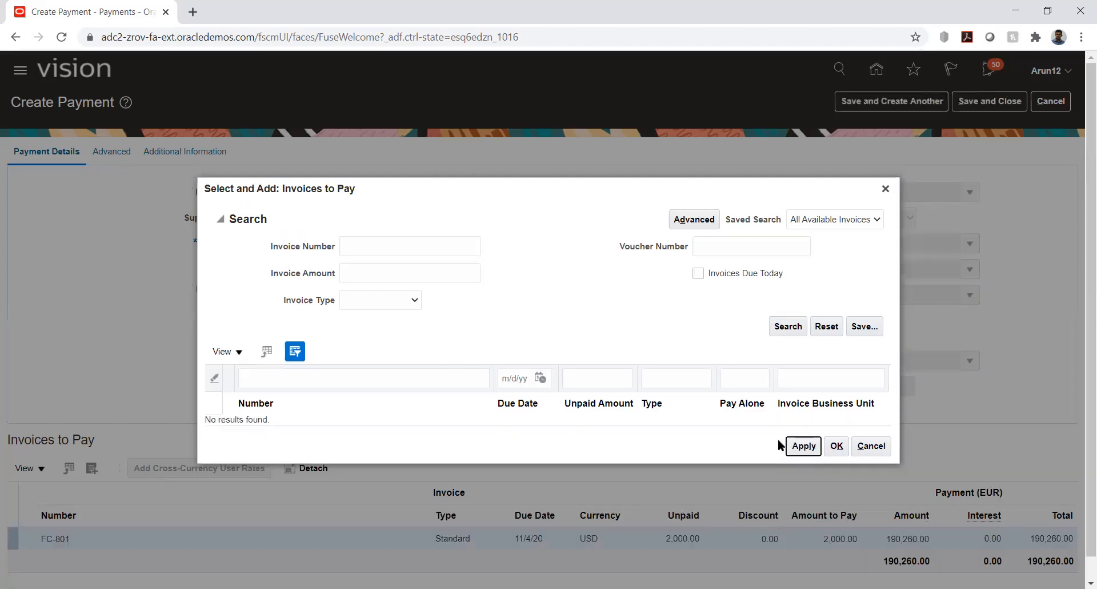
pyautogui.click(837, 446)
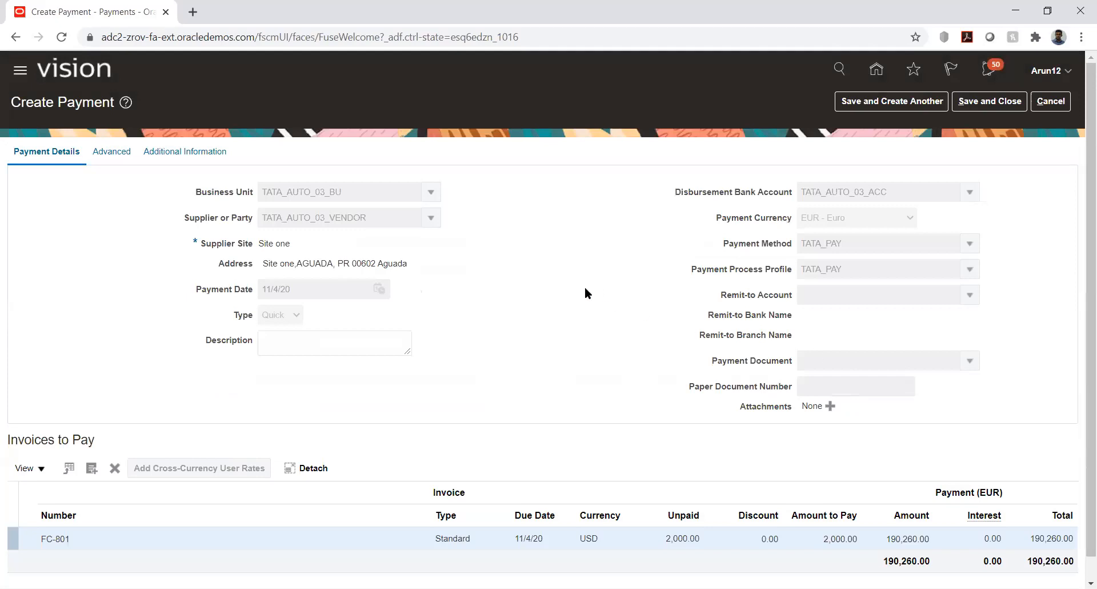
pyautogui.scroll(-1, 583, 274)
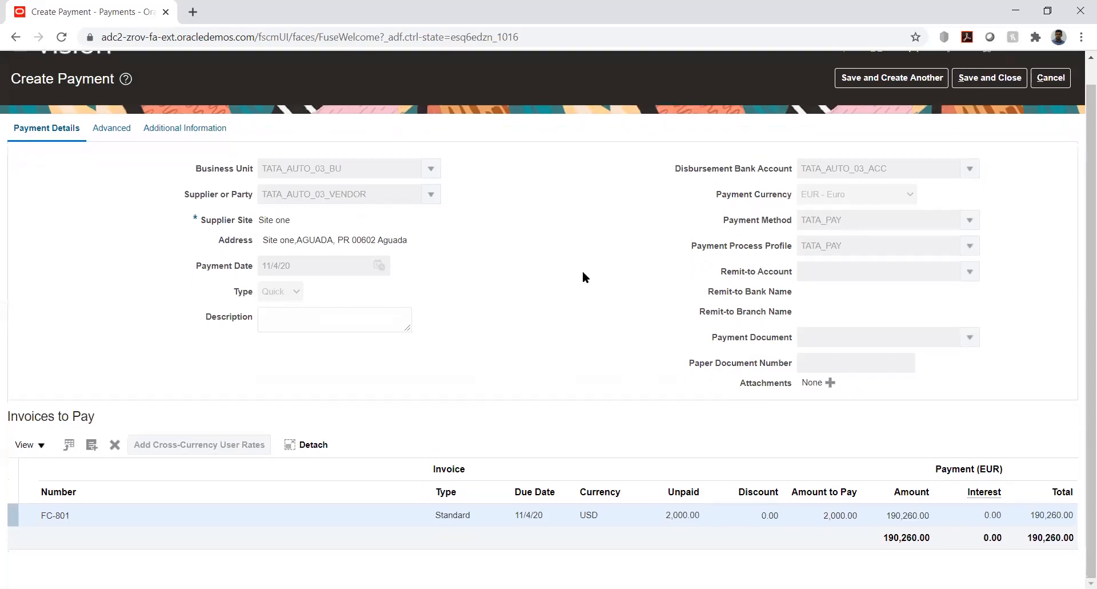
pyautogui.scroll(1, 583, 273)
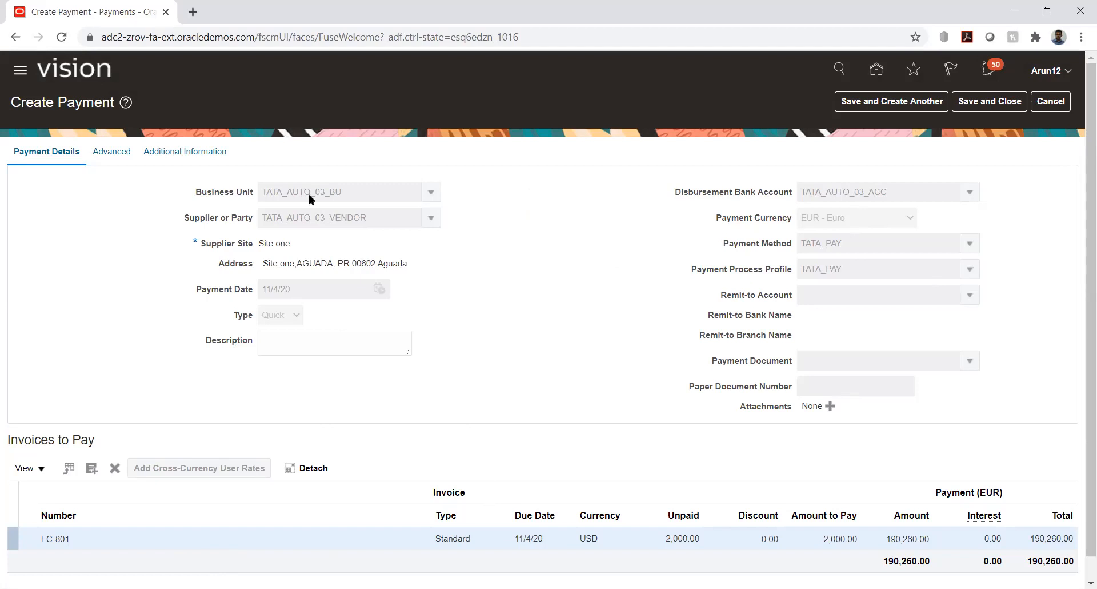
# Save and close the payment, note its payment number and dismiss the confirmation
pyautogui.click(987, 107)
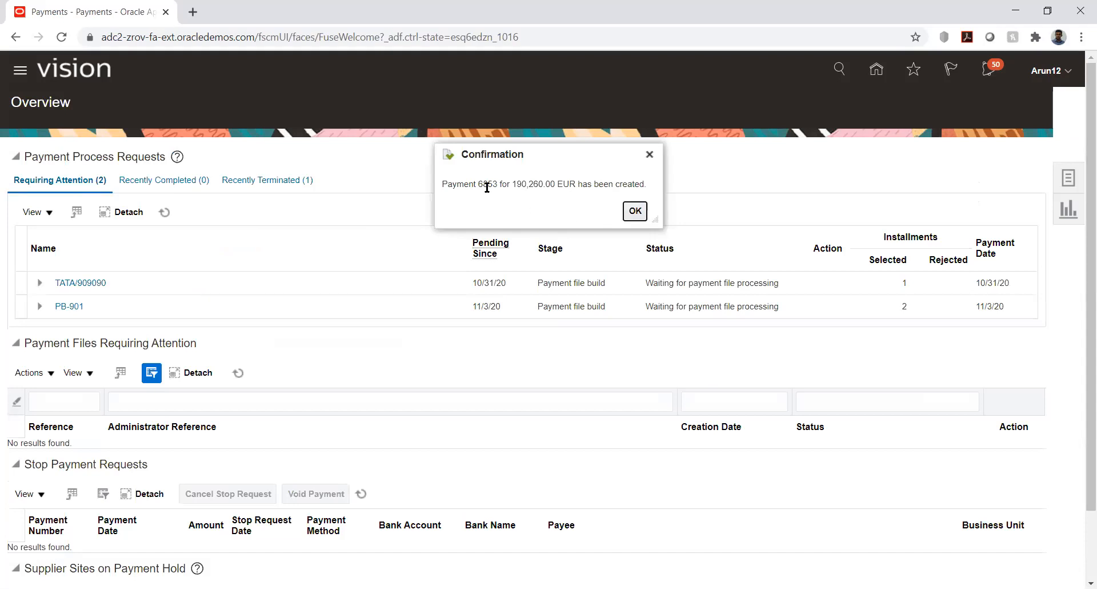
pyautogui.doubleClick(487, 186)
pyautogui.click(632, 213)
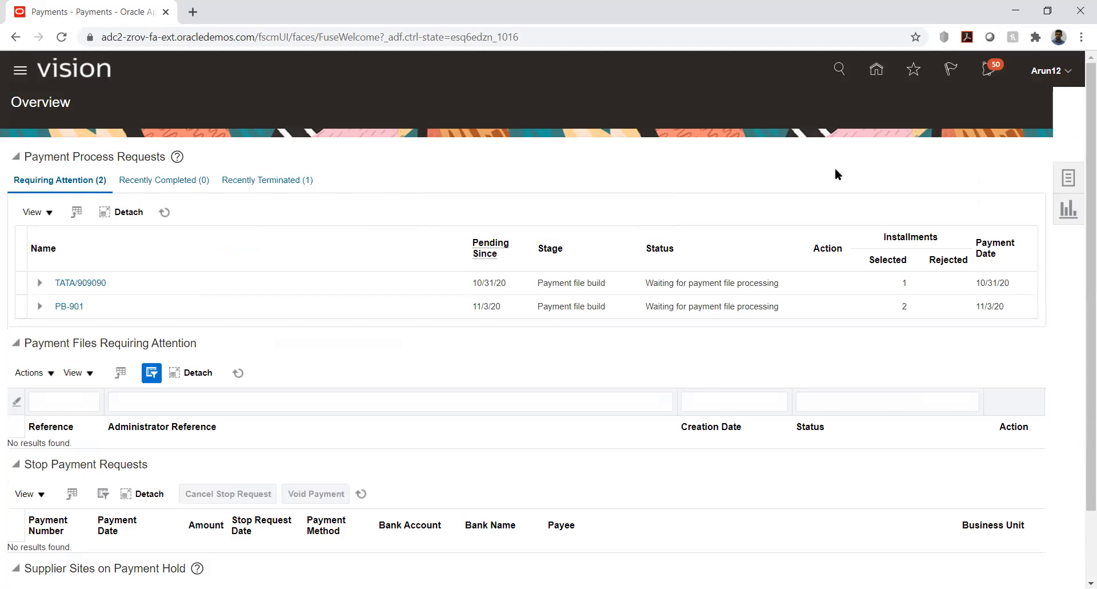
# Open Manage Payments and search for payment number 6853
pyautogui.click(1066, 179)
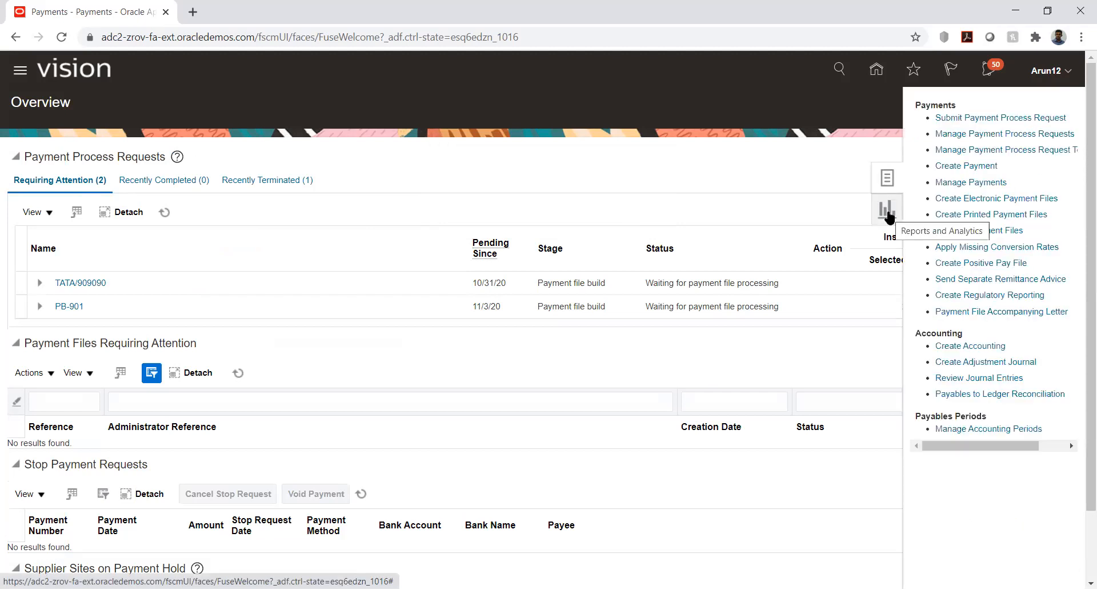
pyautogui.click(946, 181)
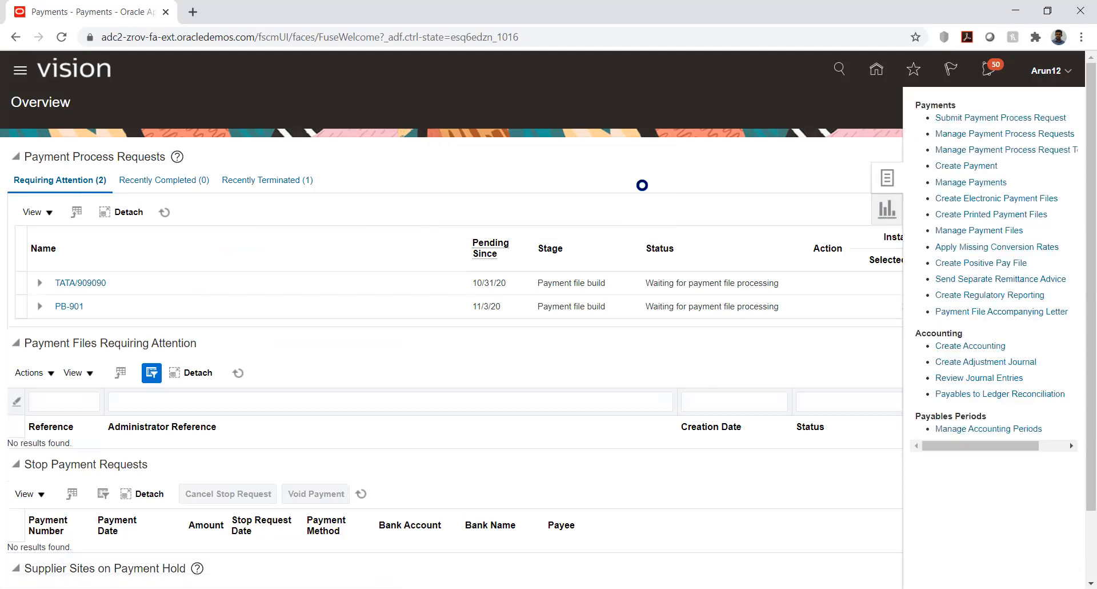
pyautogui.click(276, 246)
pyautogui.write('6853')
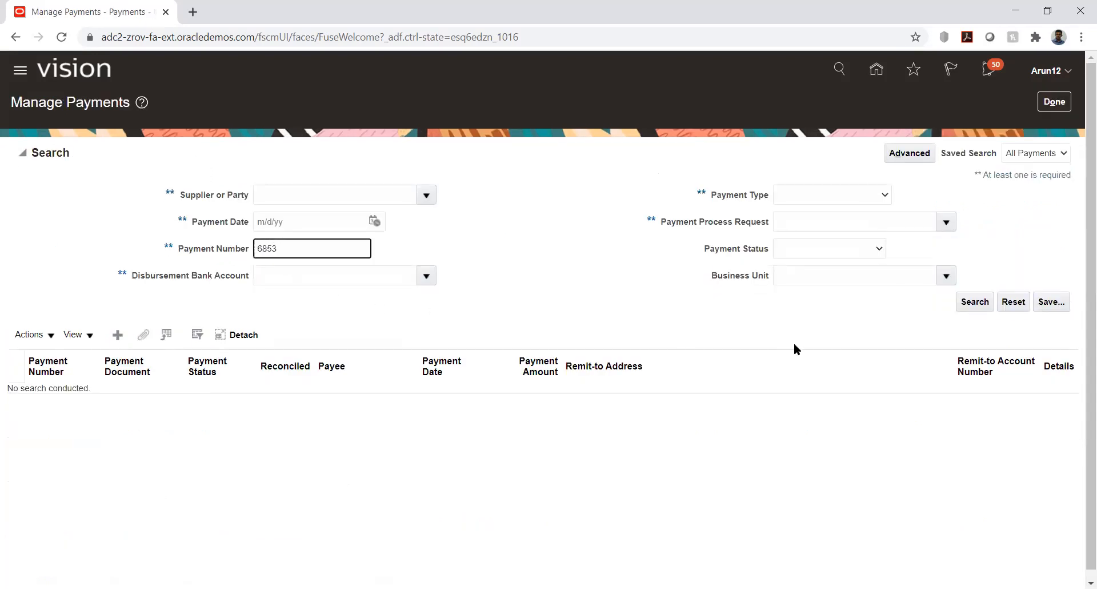
pyautogui.click(979, 302)
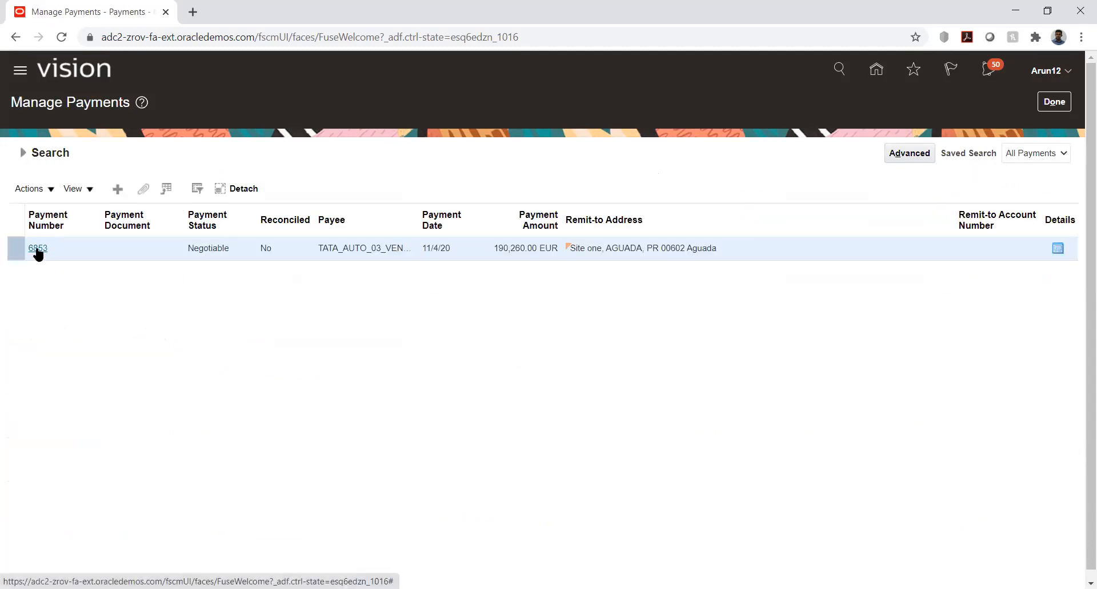
# Try to post payment 6853 to the ledger and examine the entered and accounted amounts in its accounting lines
pyautogui.click(48, 193)
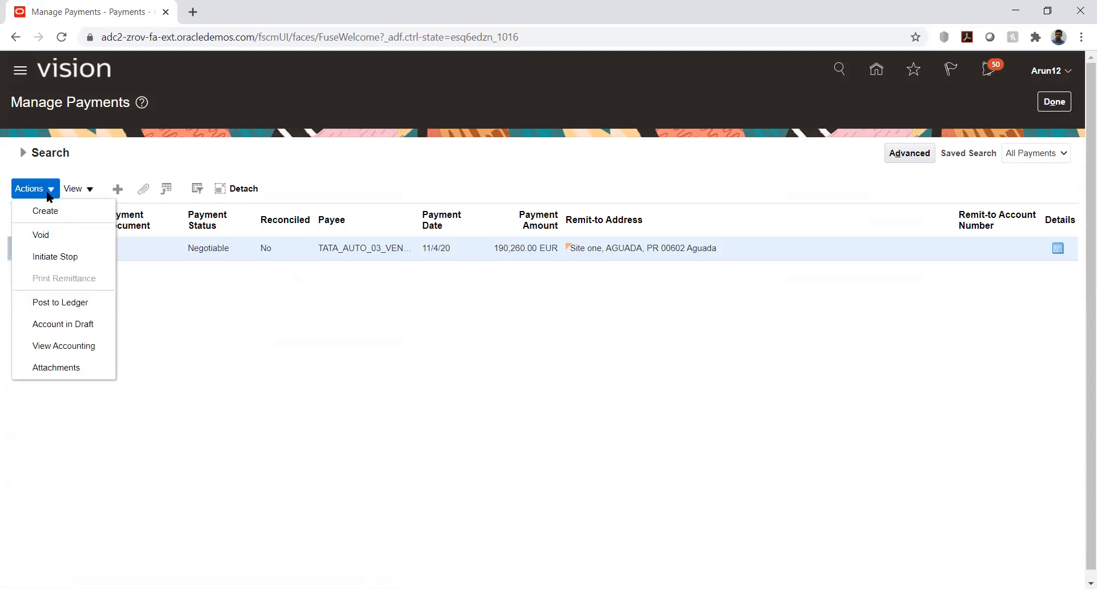
pyautogui.click(98, 300)
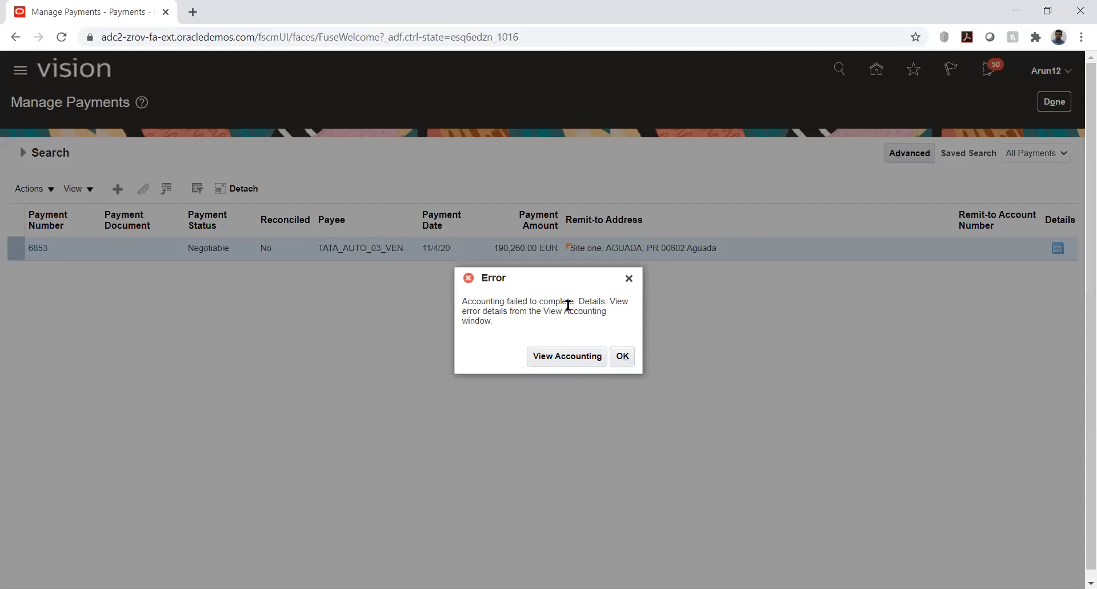
pyautogui.click(550, 356)
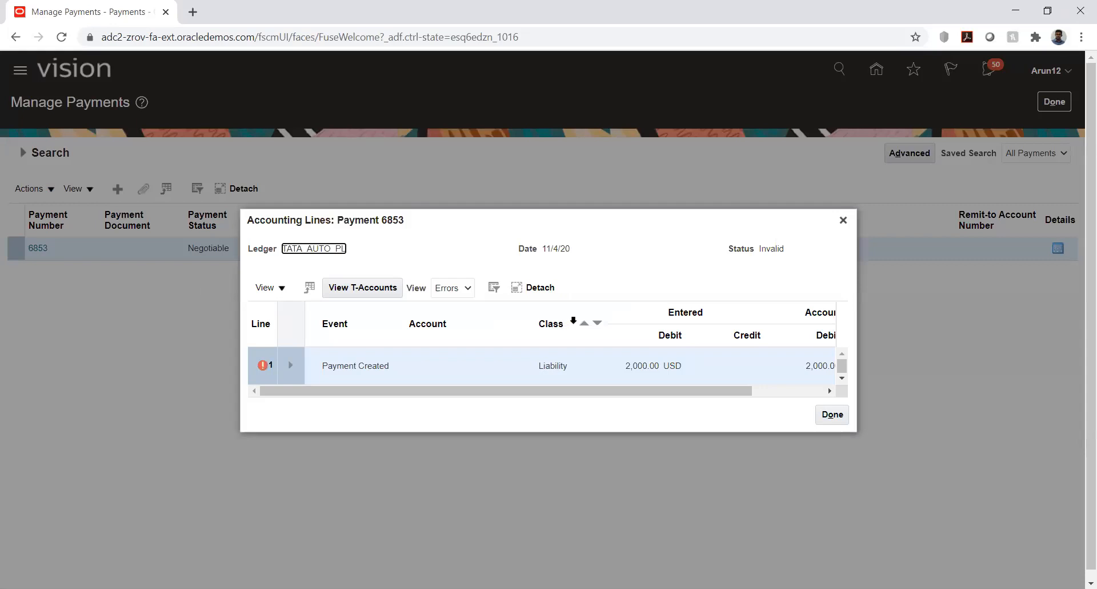
pyautogui.click(577, 391)
pyautogui.moveTo(579, 392); pyautogui.dragTo(679, 407)
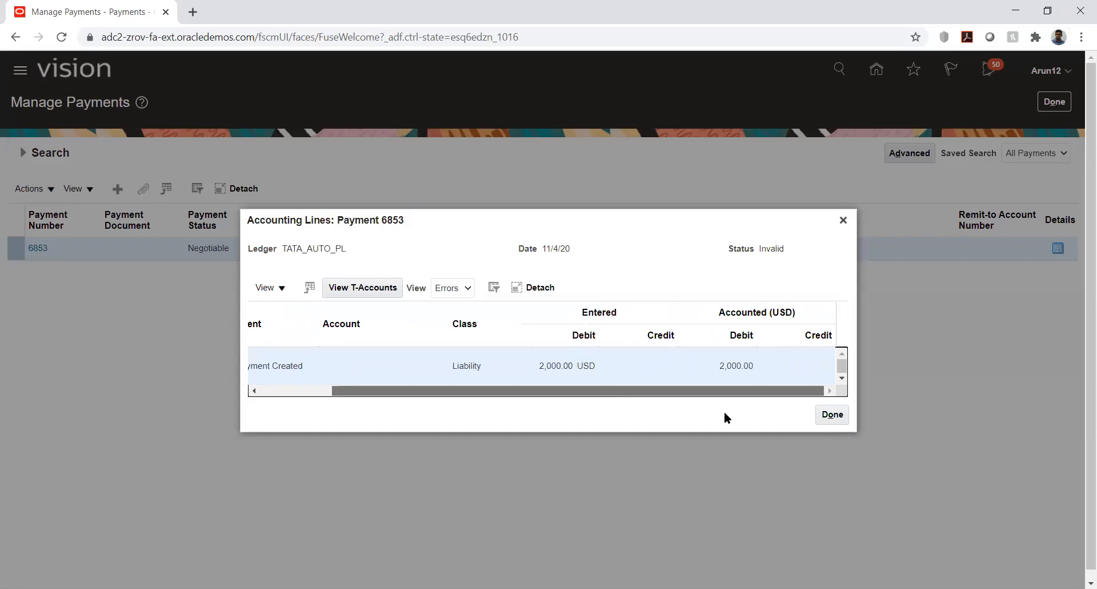
# Expand the flagged liability line in payment 6853's accounting lines, read its error message and close the accounting lines
pyautogui.moveTo(725, 412); pyautogui.dragTo(541, 377)
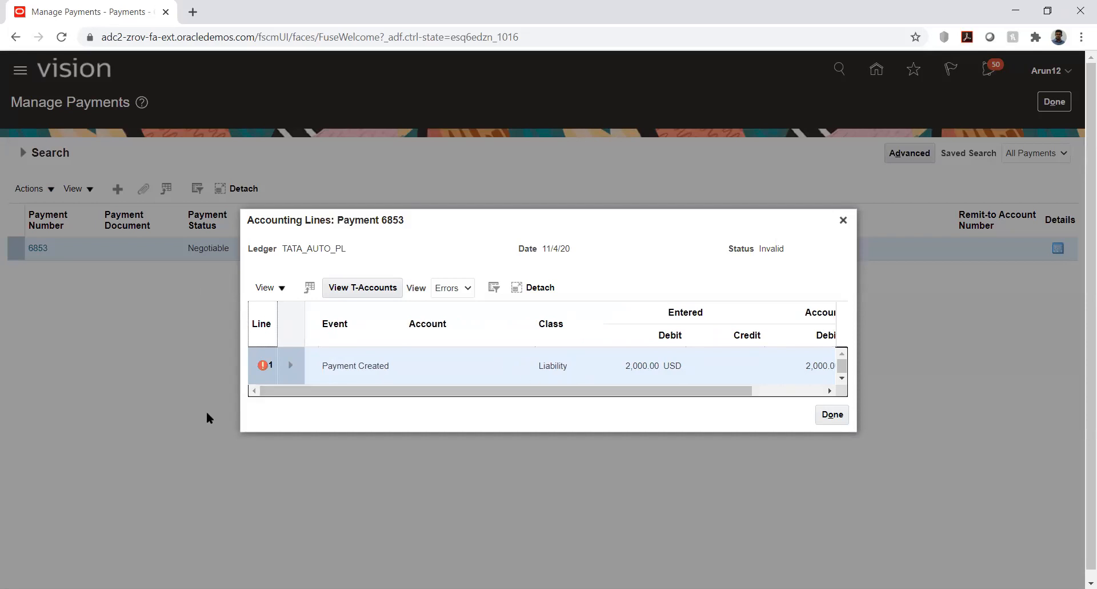
pyautogui.click(258, 365)
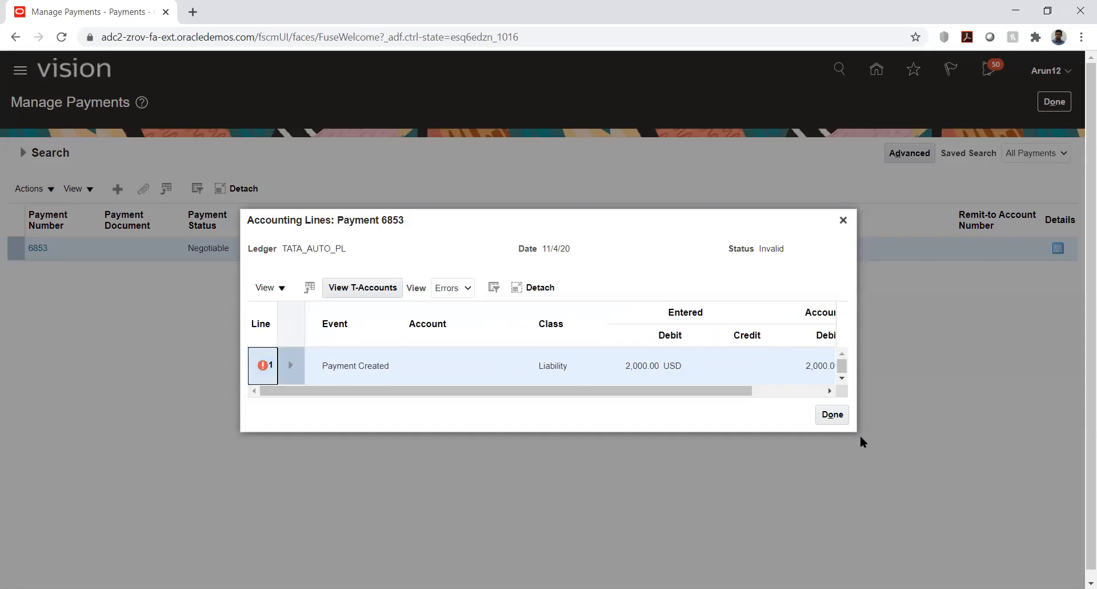
pyautogui.moveTo(855, 430); pyautogui.dragTo(864, 437)
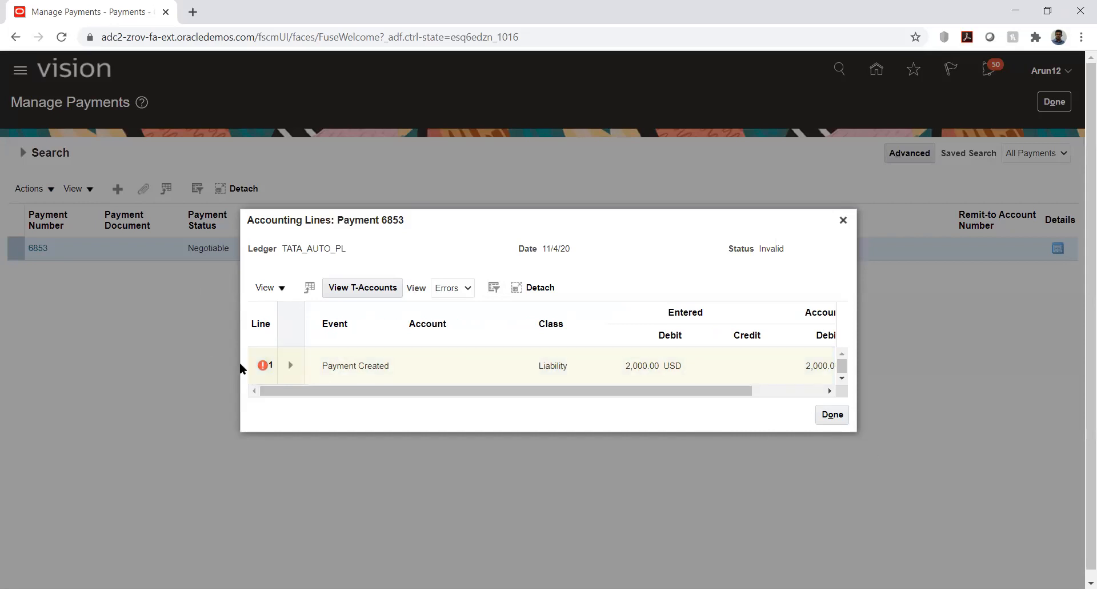
pyautogui.click(255, 364)
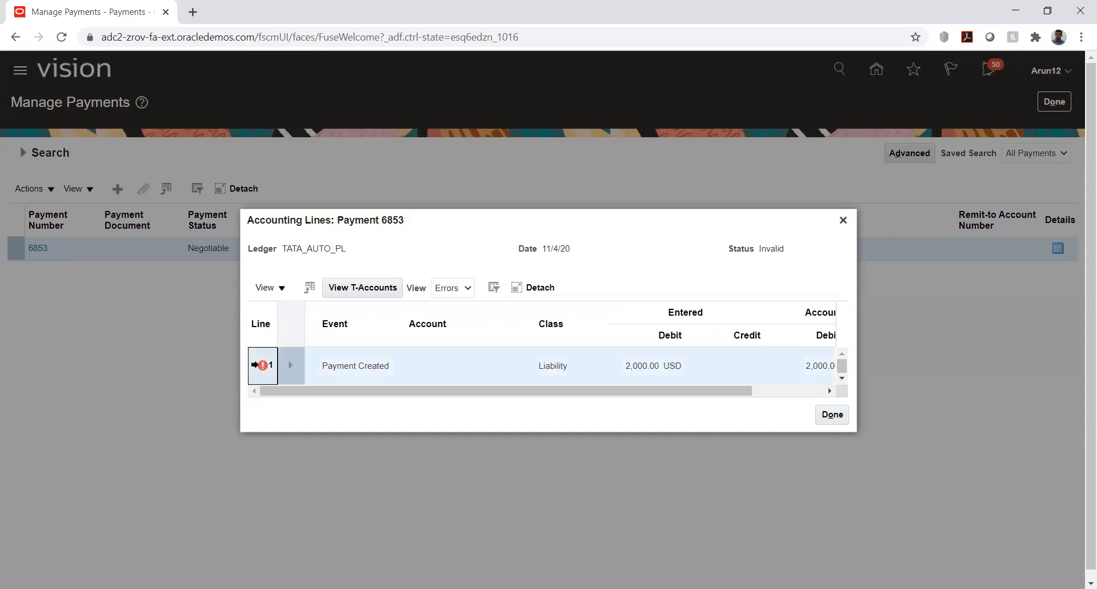
pyautogui.click(287, 362)
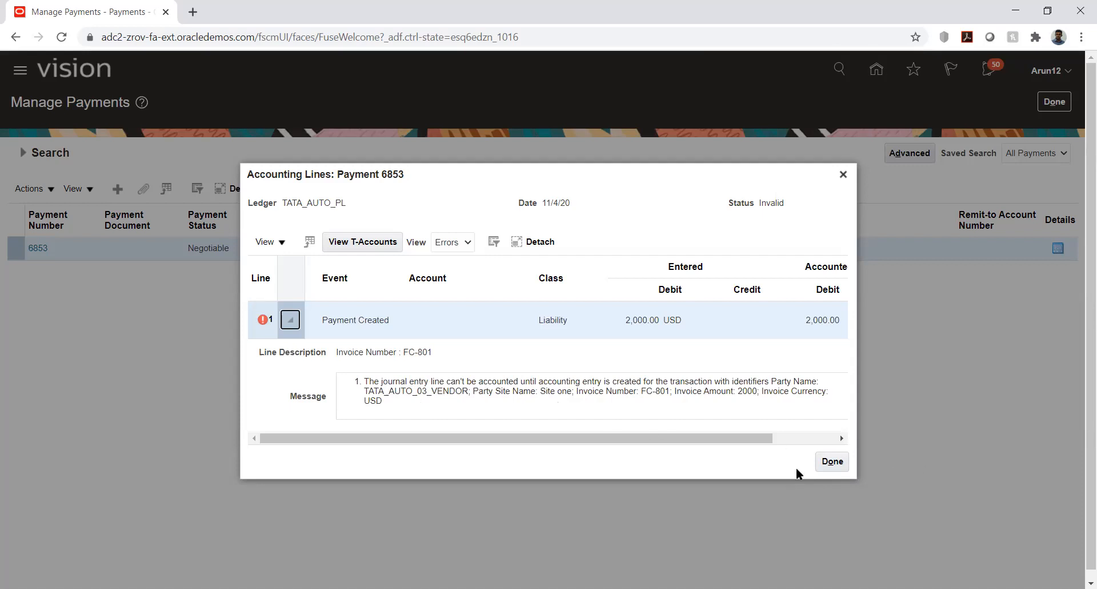
pyautogui.click(825, 460)
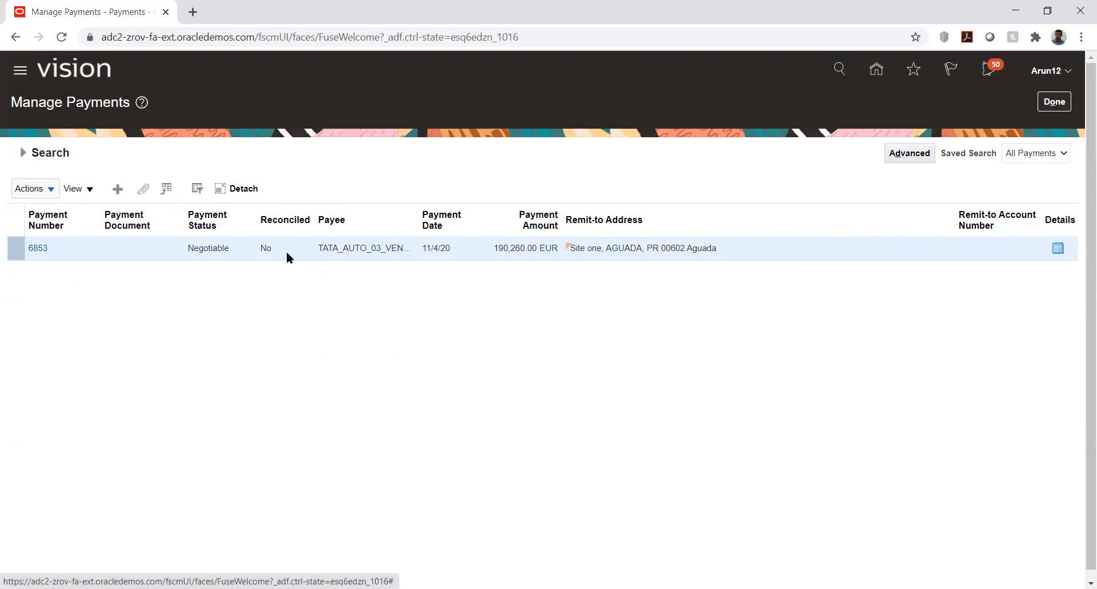
# Leave Manage Payments, go to the Payables Invoices work area and search for invoice number FC-801
pyautogui.click(1055, 102)
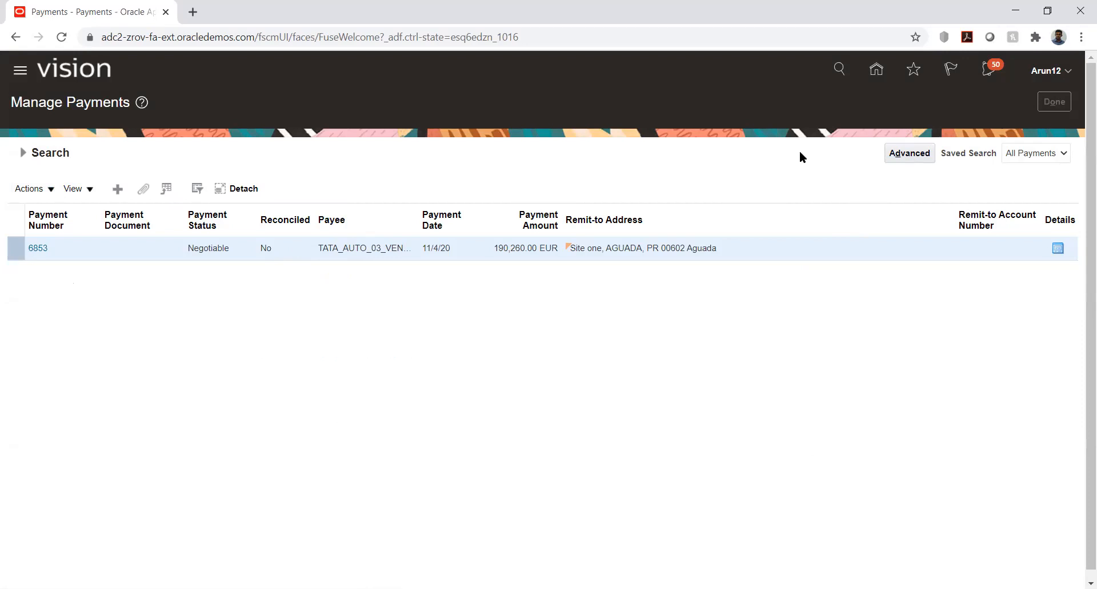
pyautogui.click(881, 75)
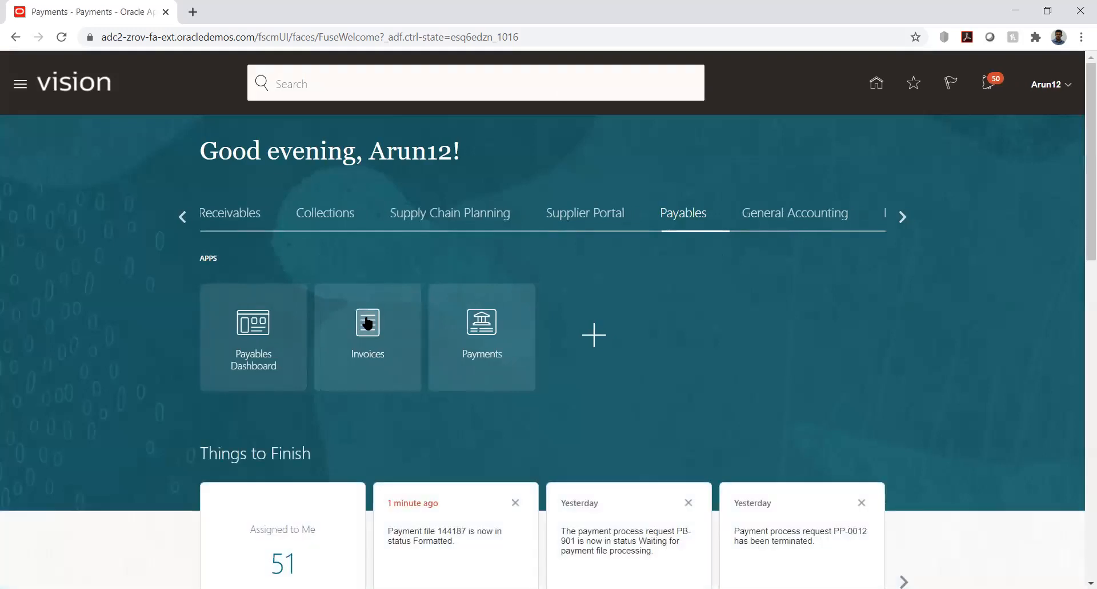
pyautogui.click(368, 323)
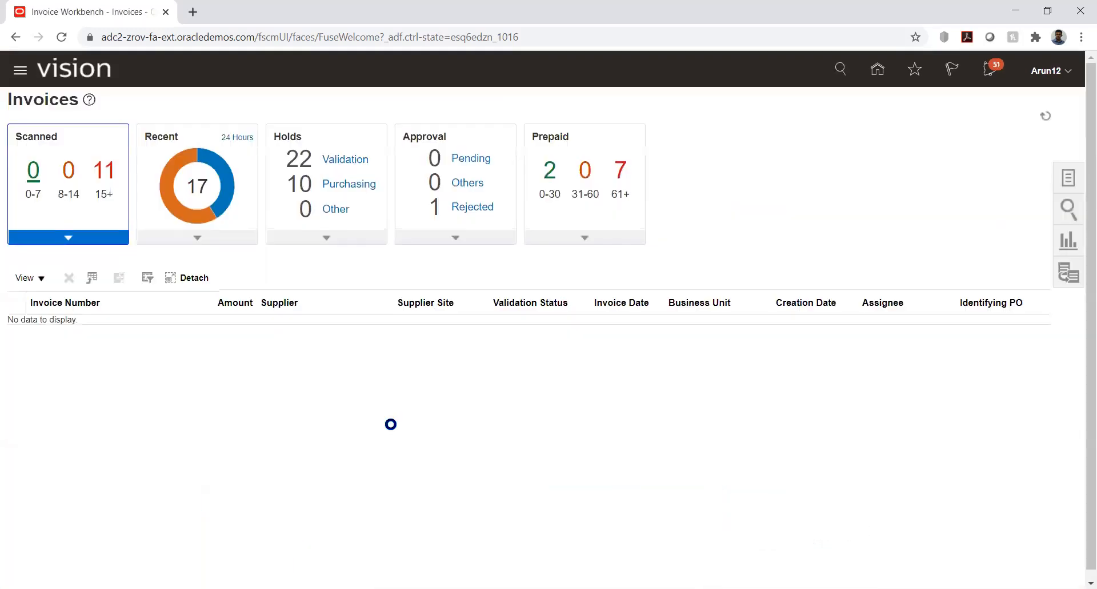
pyautogui.click(1069, 207)
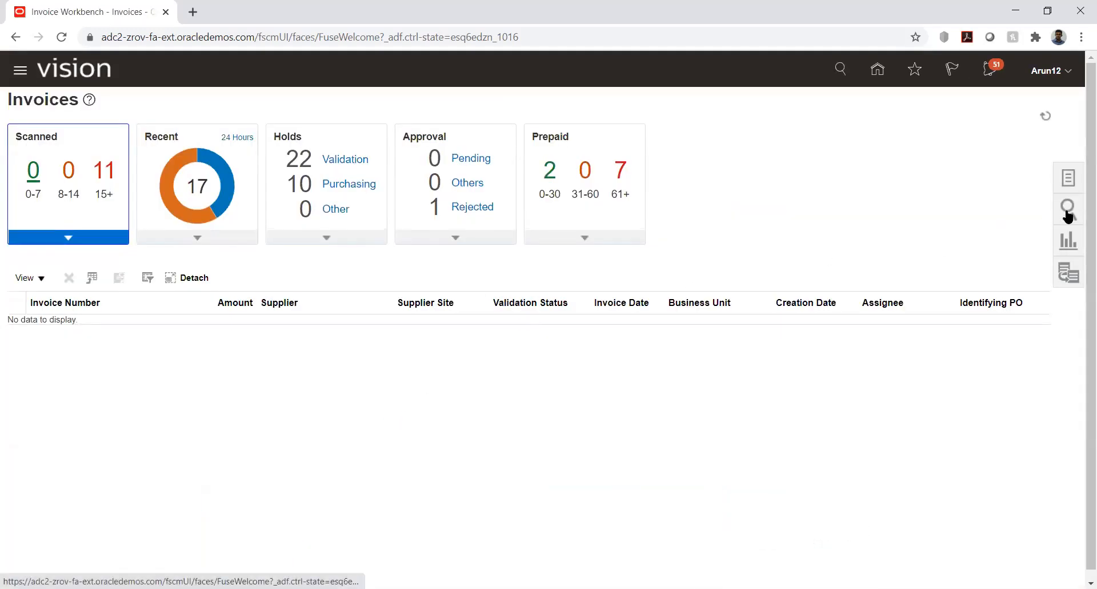
pyautogui.click(967, 164)
pyautogui.write('F')
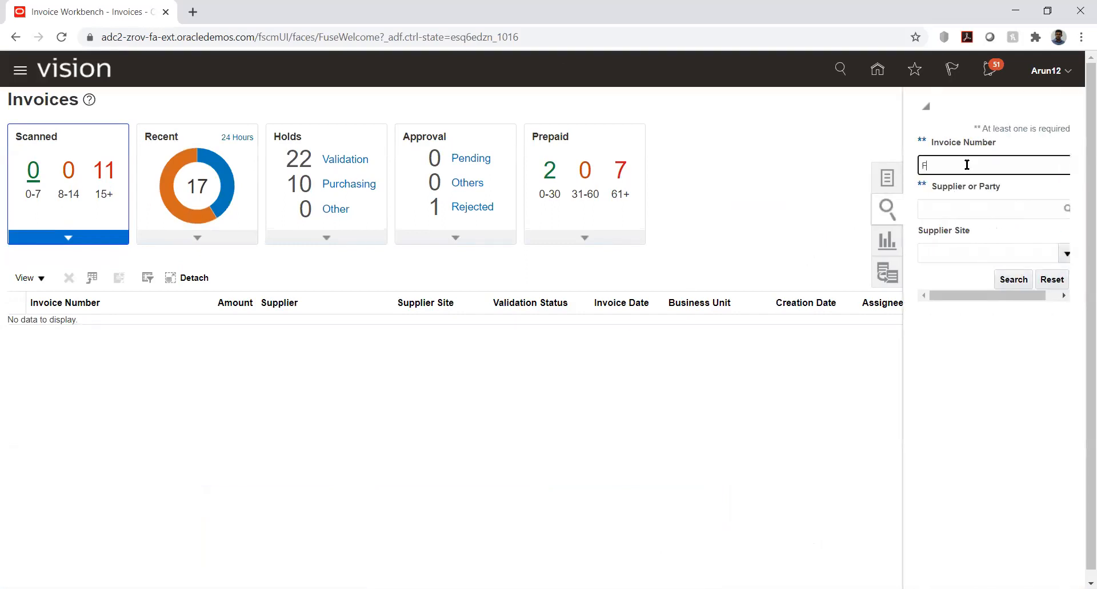
pyautogui.write('C-801')
pyautogui.press('Return')
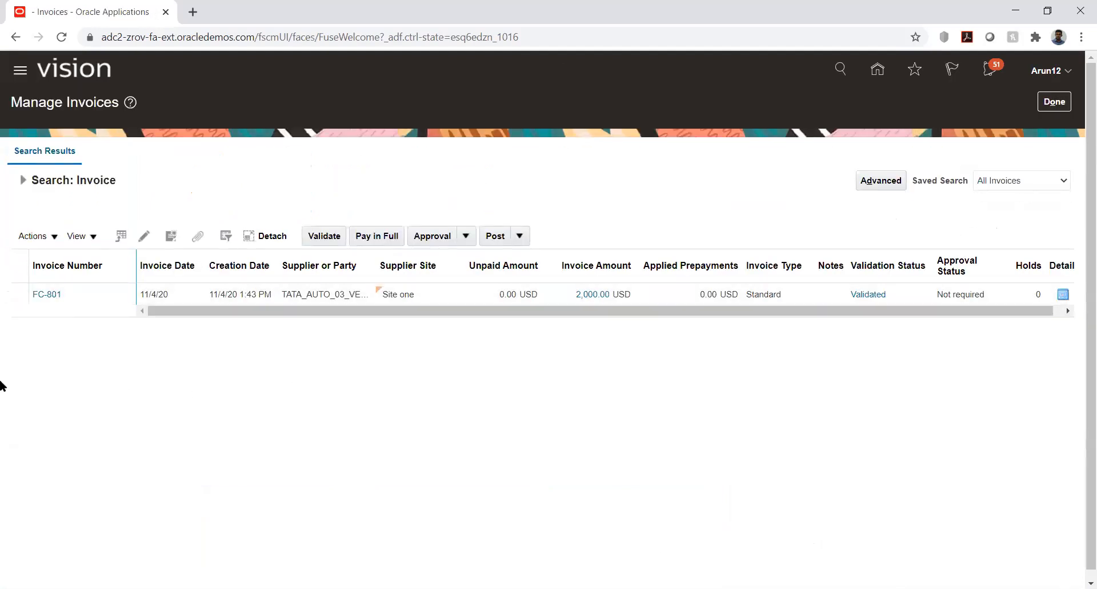
# Open invoice FC-801 for editing, post it to the ledger, and save and close it
pyautogui.click(47, 295)
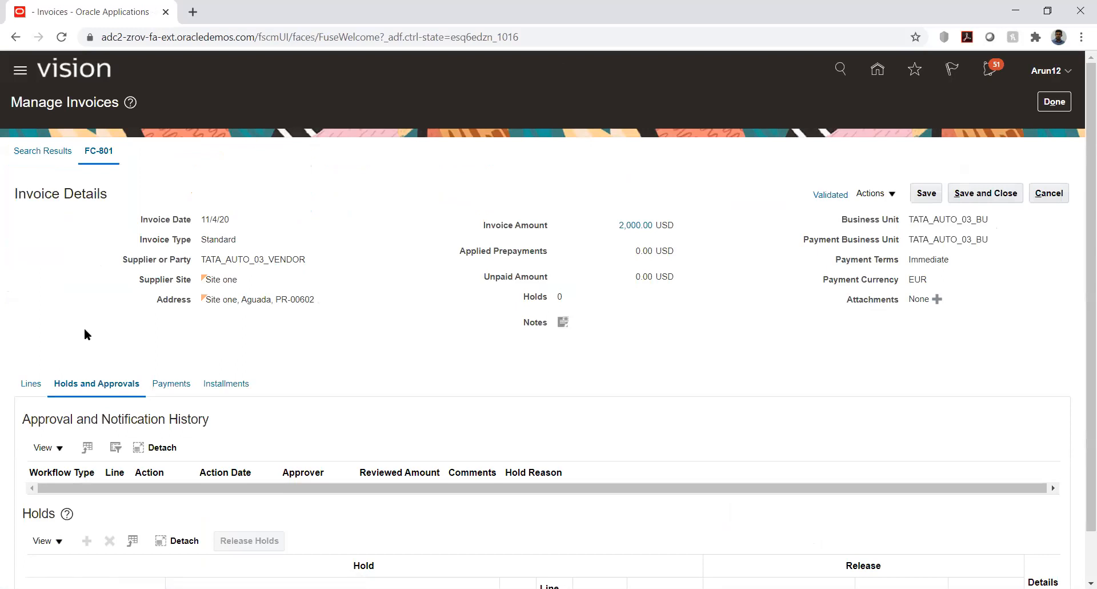
pyautogui.click(890, 192)
pyautogui.click(876, 212)
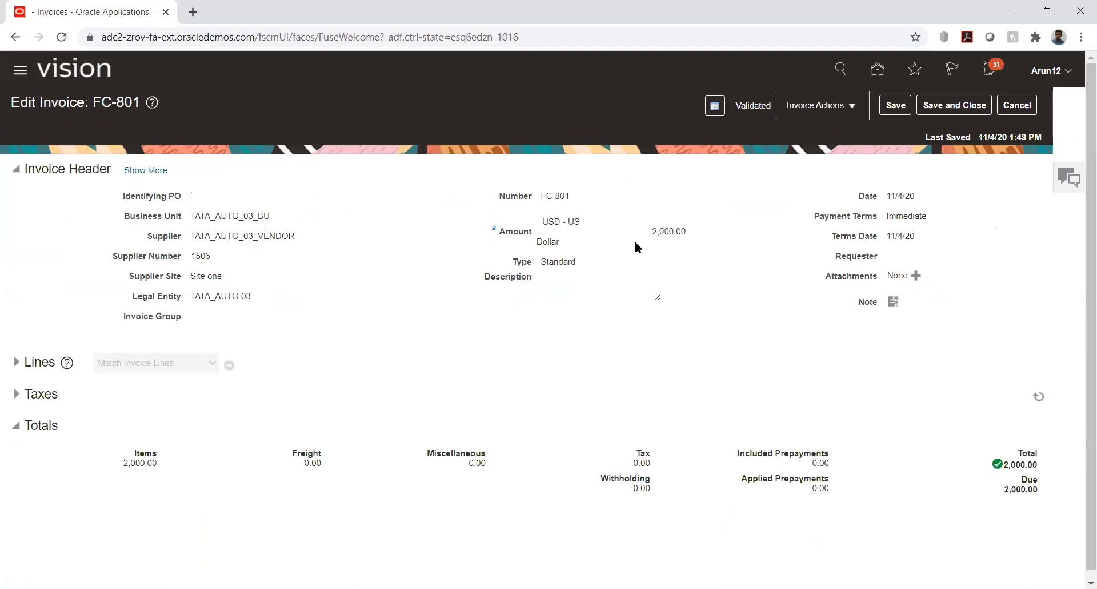
pyautogui.click(811, 109)
pyautogui.click(835, 324)
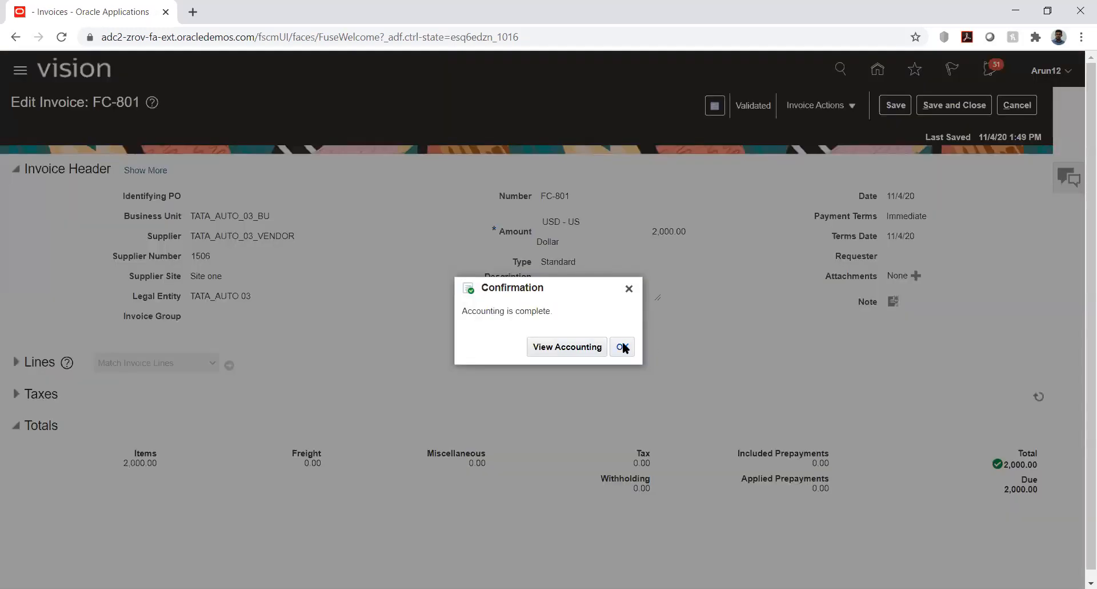
pyautogui.click(622, 345)
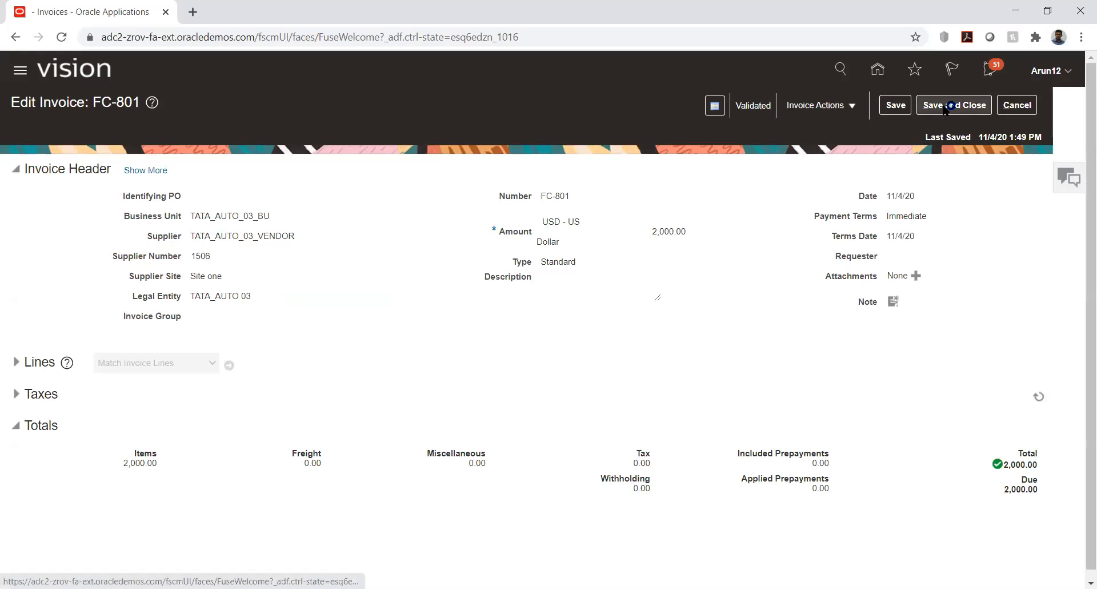
pyautogui.click(948, 105)
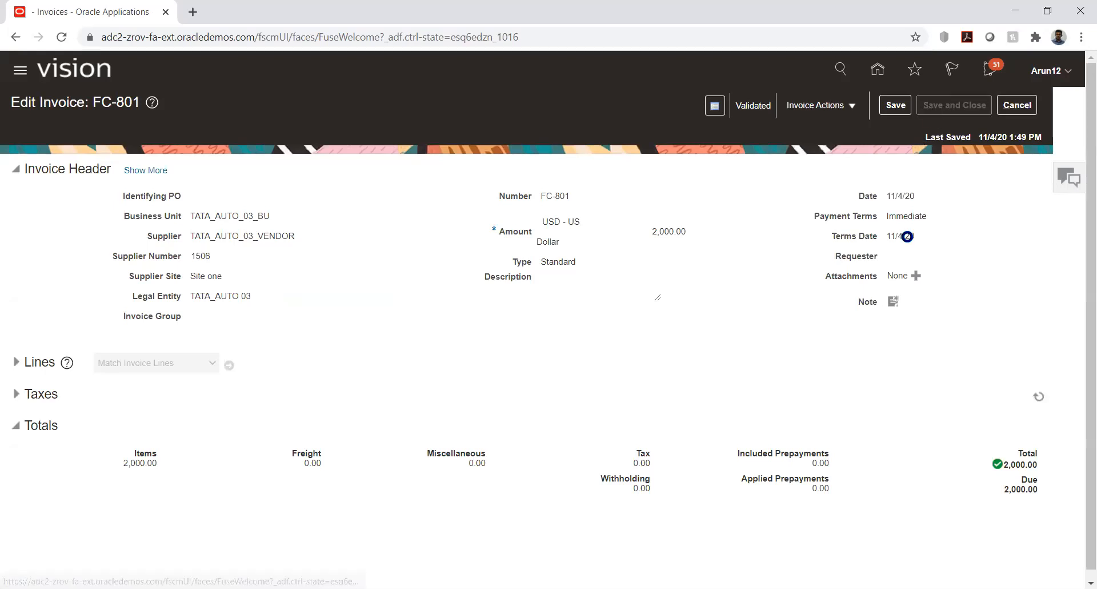
# Finish managing invoices, return to Manage Payments, search for payment number 6853 and open its details
pyautogui.click(1055, 101)
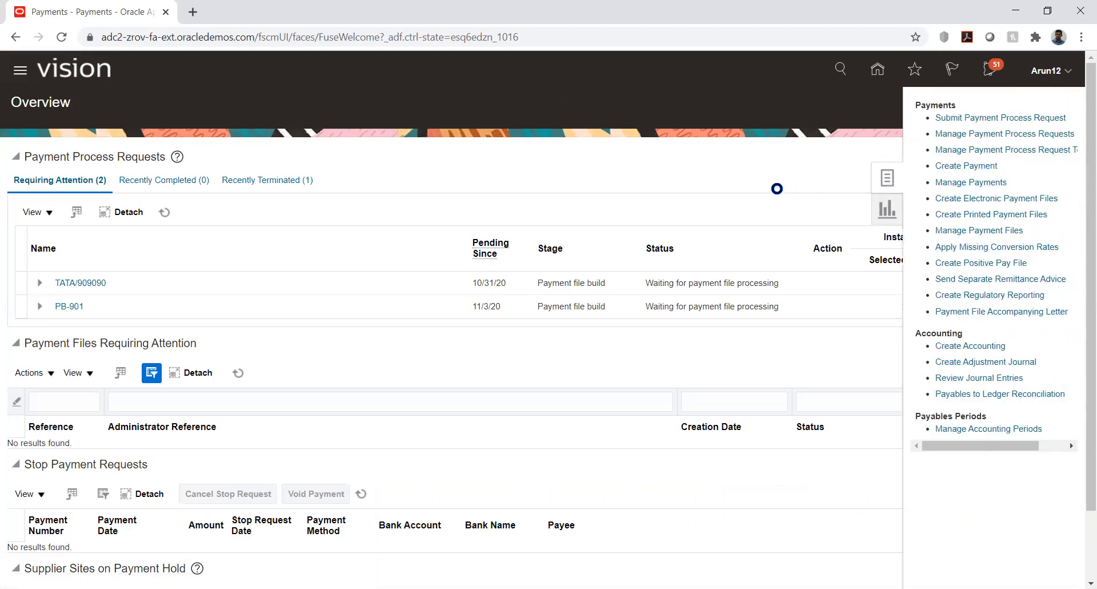
pyautogui.click(302, 252)
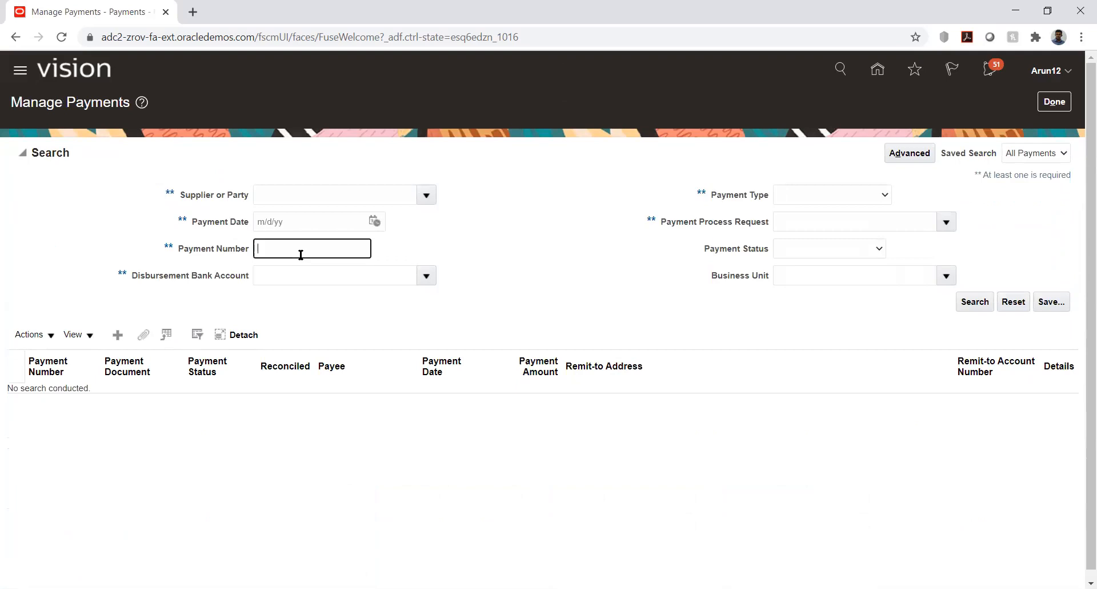
pyautogui.write('6853')
pyautogui.click(975, 302)
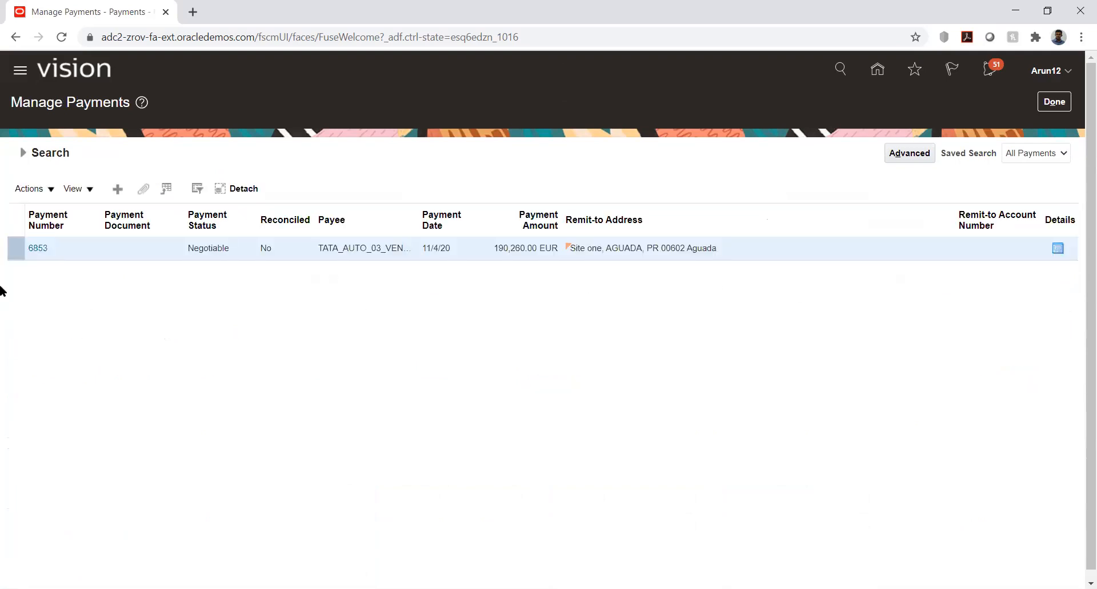
pyautogui.click(37, 249)
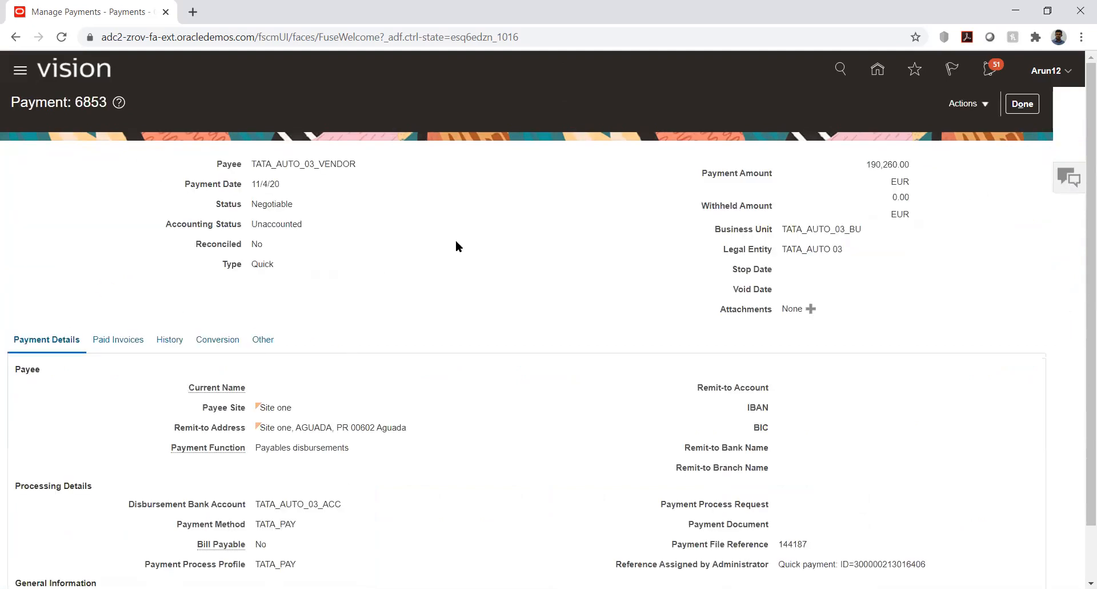
# Try to post payment 6853 to the ledger again and open its accounting lines
pyautogui.click(971, 104)
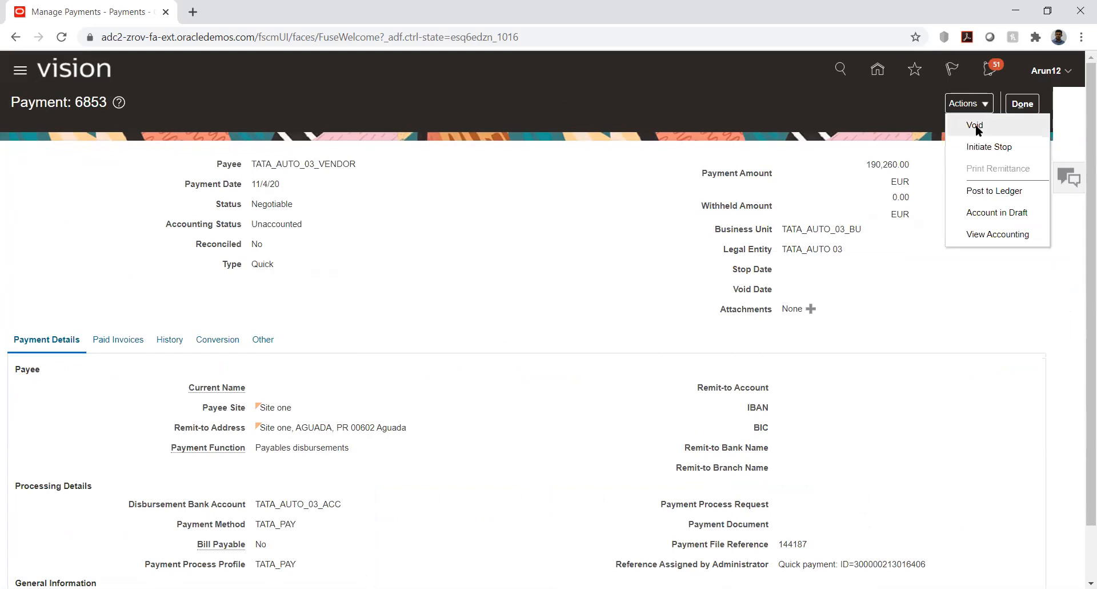
pyautogui.click(991, 191)
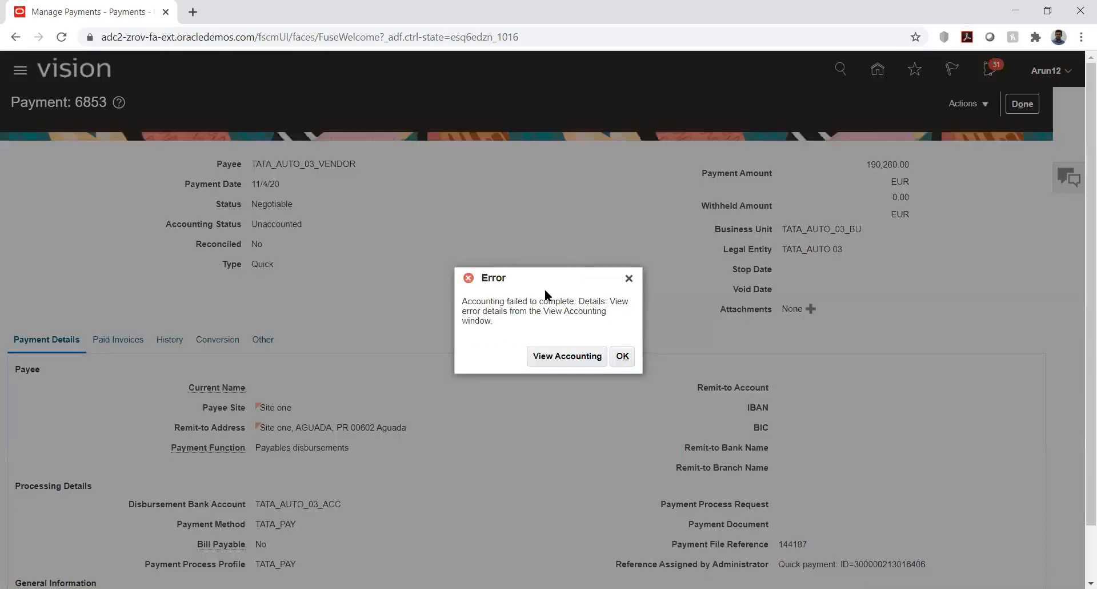
pyautogui.click(551, 354)
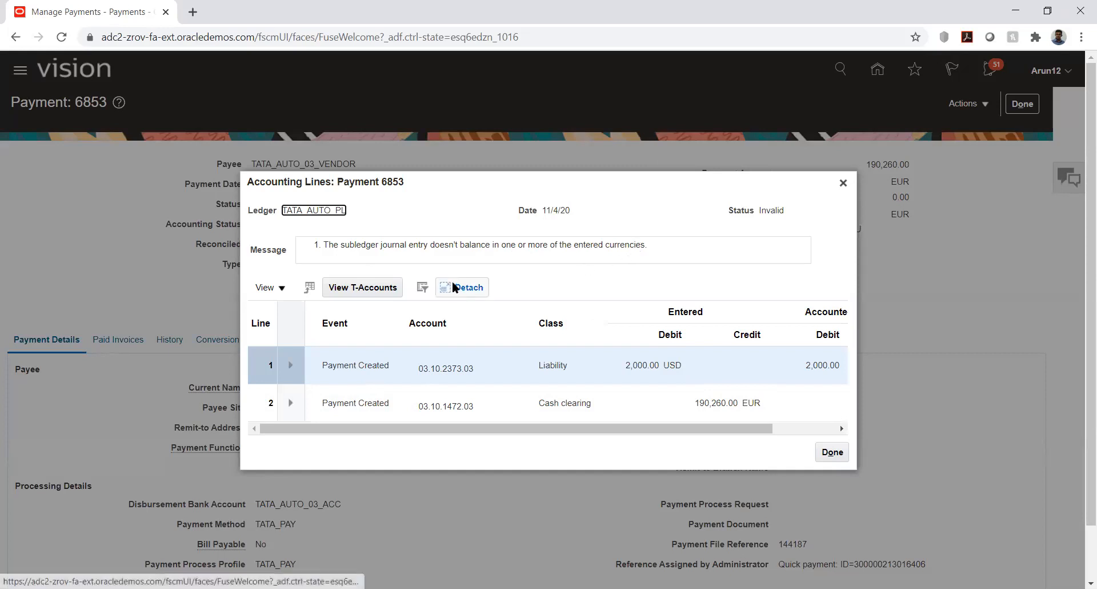
# Examine the entered and accounted amounts on the payment's liability and cash clearing lines, and close the accounting lines
pyautogui.moveTo(630, 427)
pyautogui.mouseDown()
pyautogui.moveTo(722, 429)
pyautogui.moveTo(622, 431)
pyautogui.mouseUp()
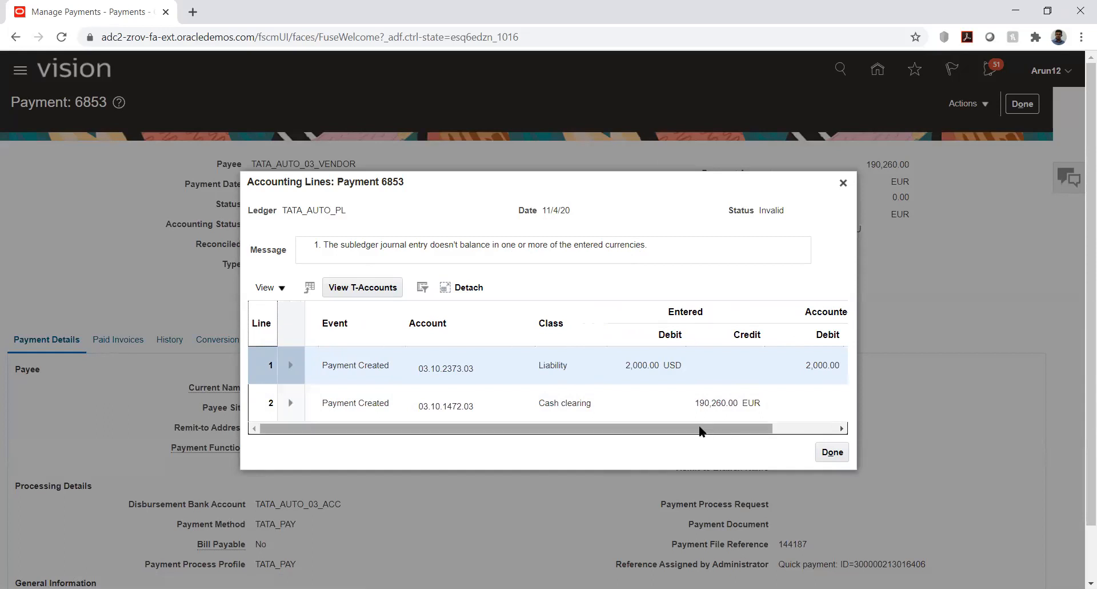
pyautogui.click(417, 368)
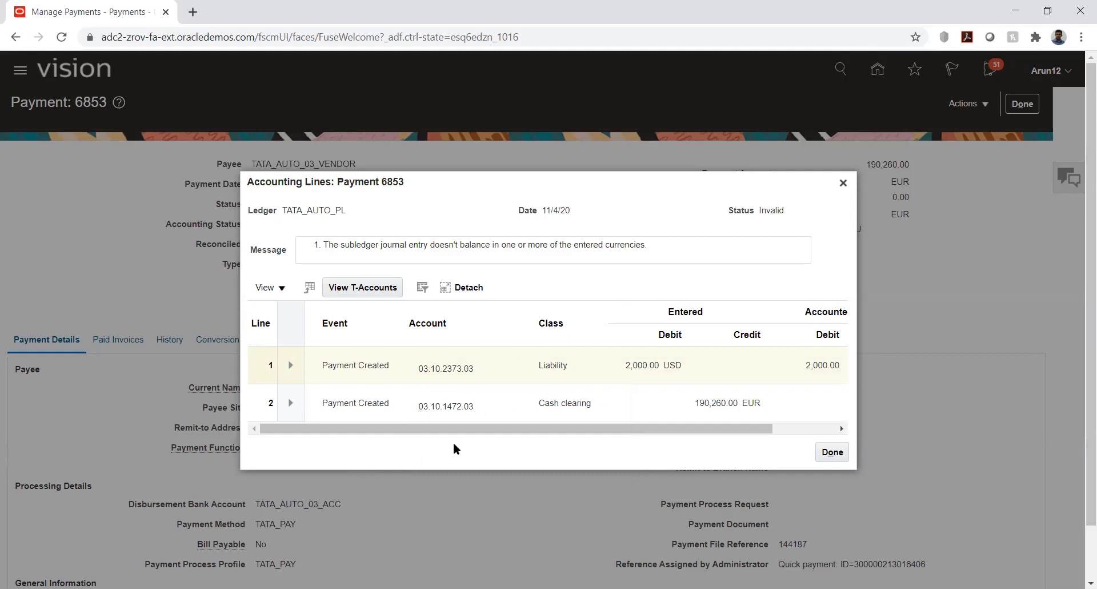
pyautogui.moveTo(479, 427); pyautogui.dragTo(542, 430)
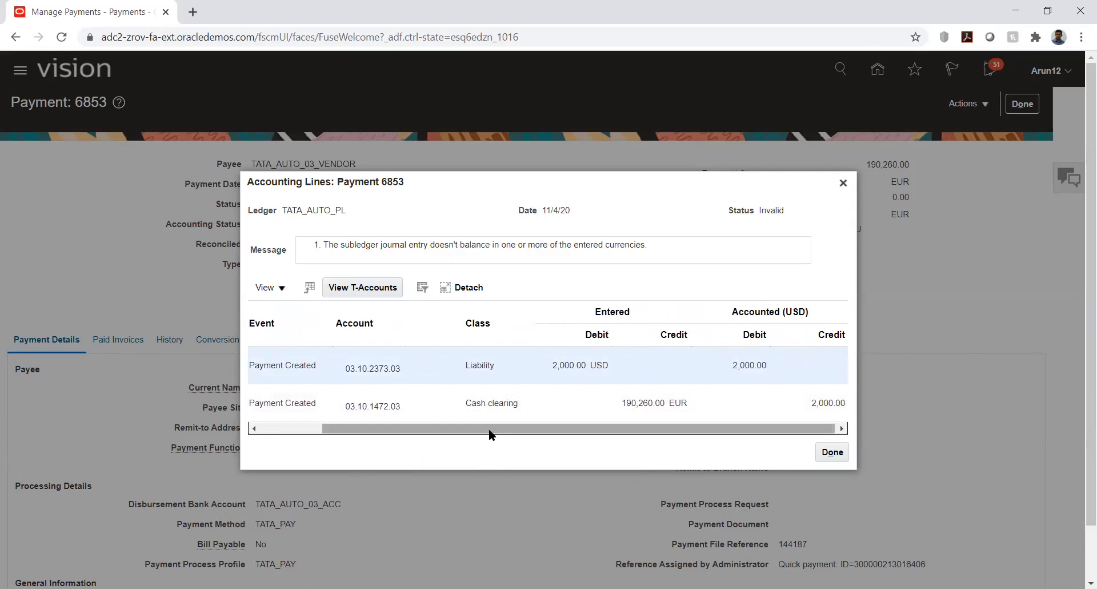
pyautogui.moveTo(489, 428); pyautogui.dragTo(404, 428)
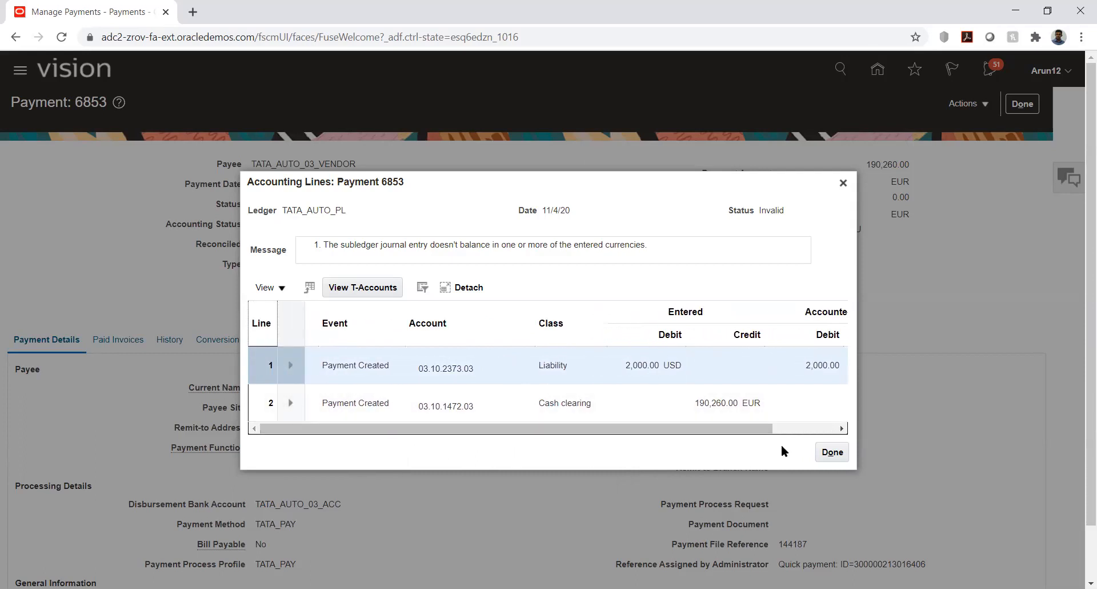
pyautogui.click(829, 452)
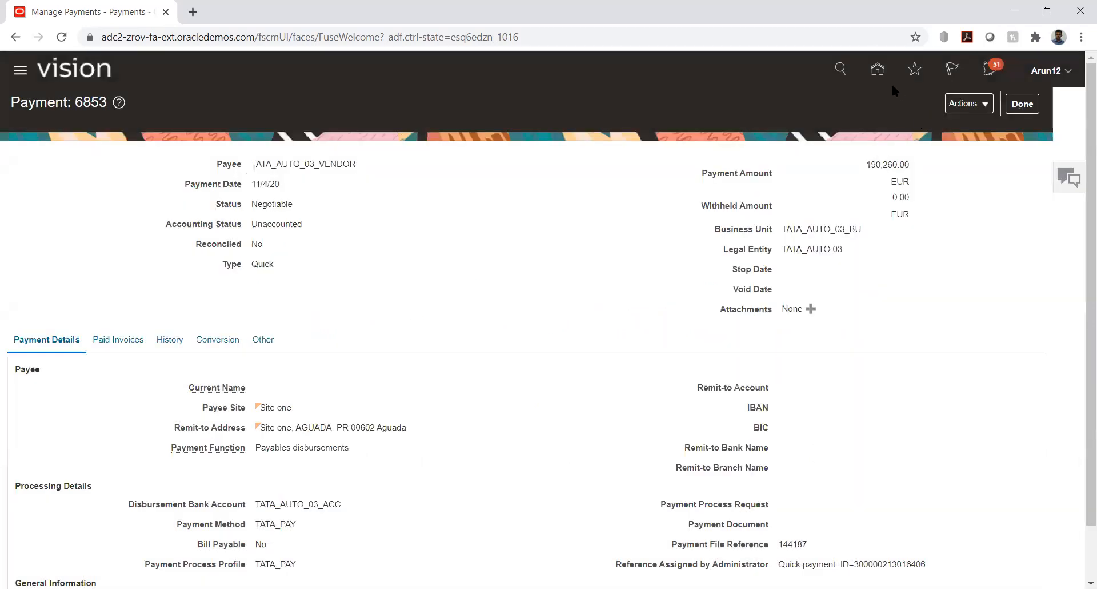
# Close payment 6853 and return to the home page
pyautogui.click(1022, 103)
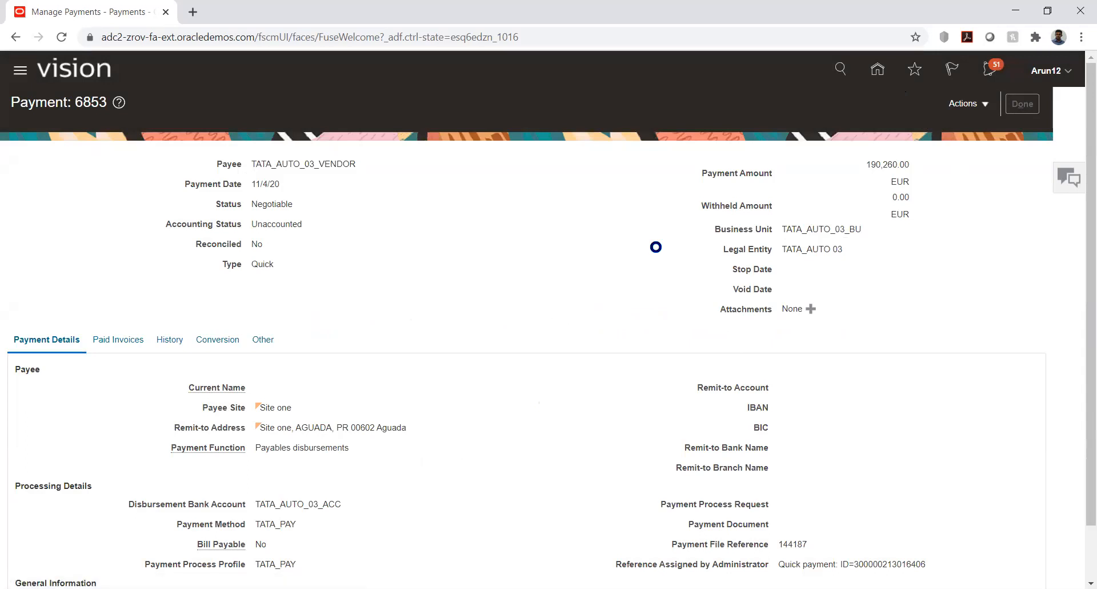
pyautogui.click(878, 71)
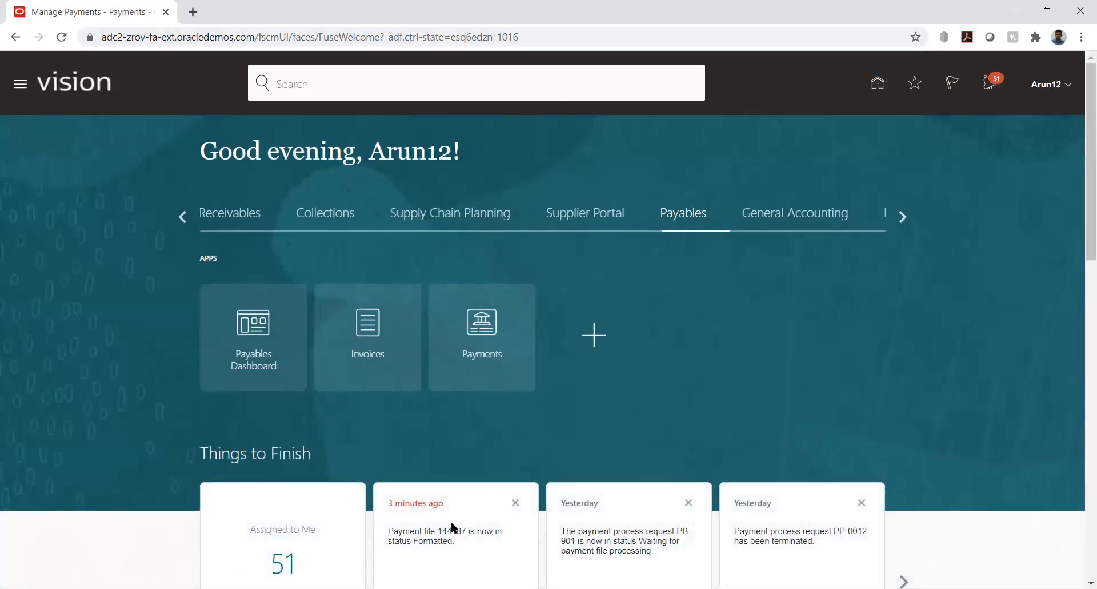
pyautogui.click(411, 588)
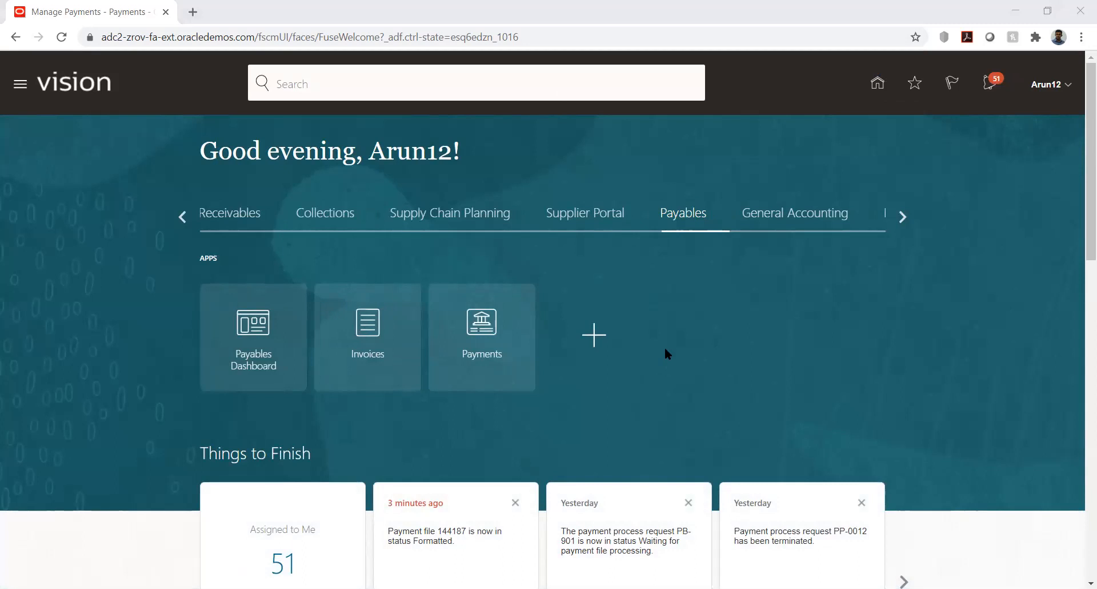
pyautogui.click(588, 393)
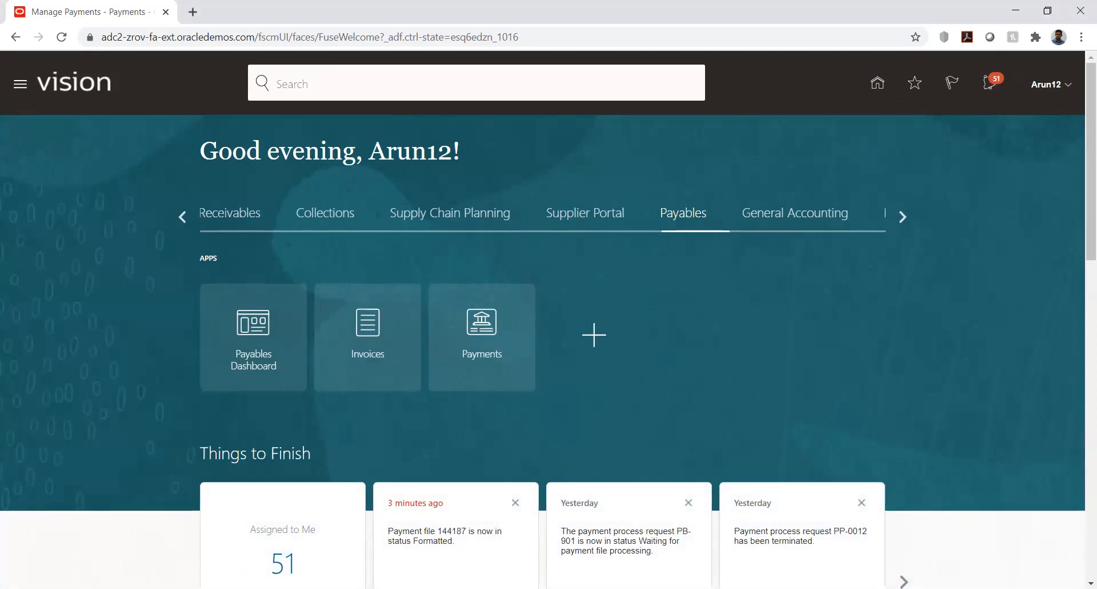
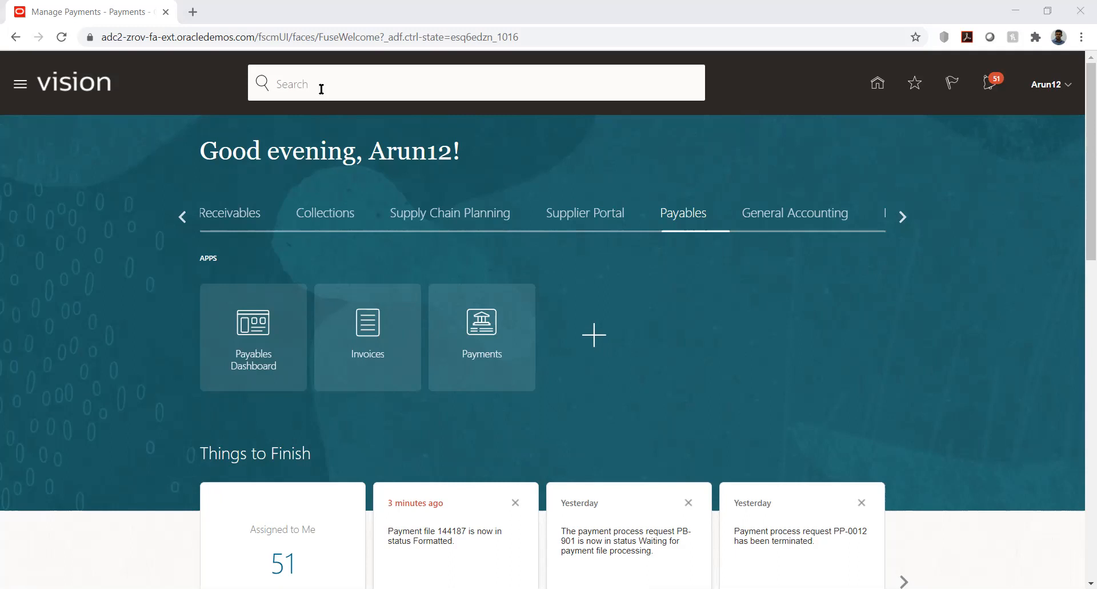
# Switch to the Use case.xlsx workbook in Excel and enter "DM Check list" in F7 and "Approach I" in F8 of the DM sheet
pyautogui.hotkey('alt', 'Tab')
pyautogui.click(263, 266)
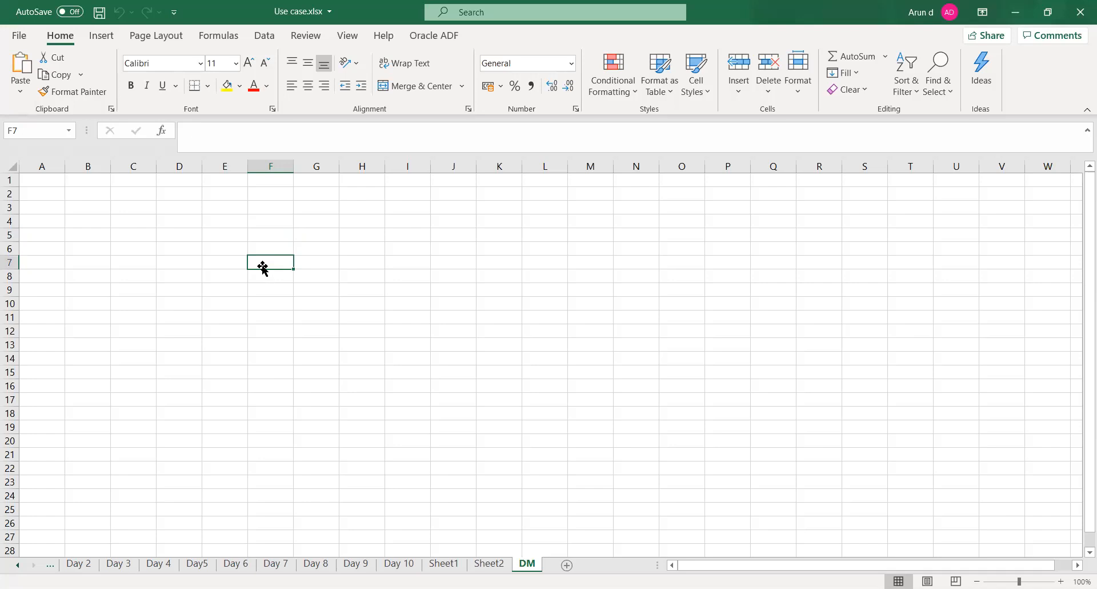
pyautogui.write('DM Check list')
pyautogui.press('Return')
pyautogui.hotkey('ctrl', 's')
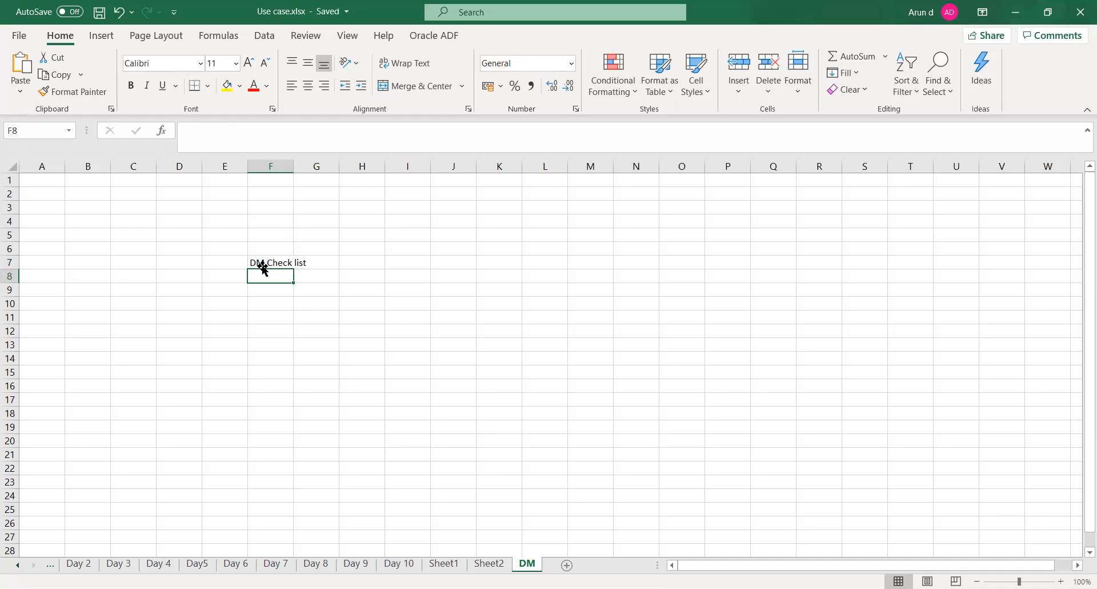
pyautogui.write('Approa')
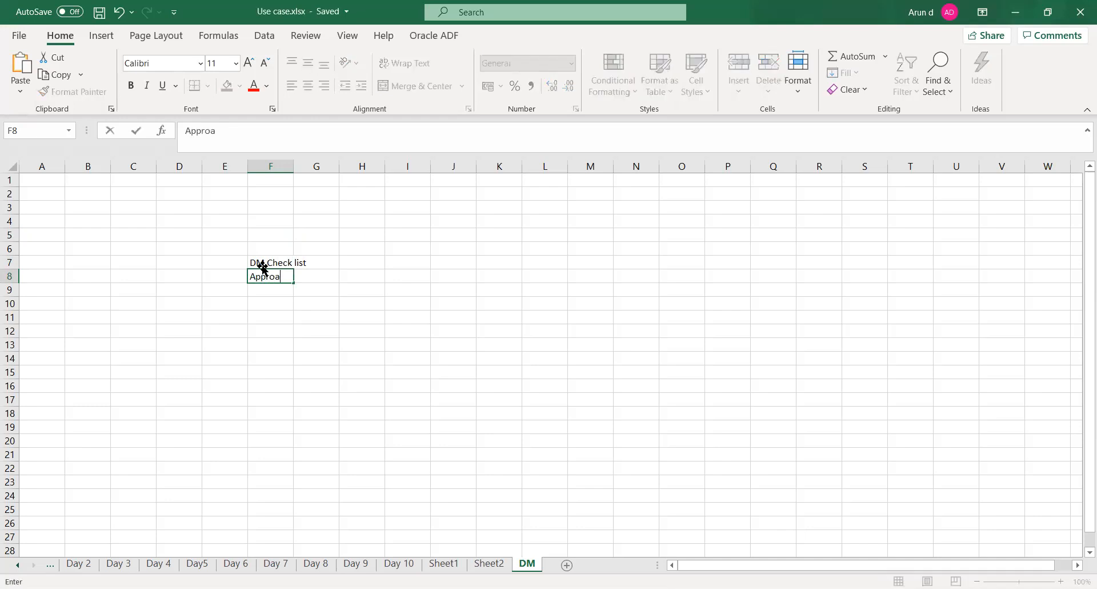
pyautogui.write('ch I')
pyautogui.press('Return')
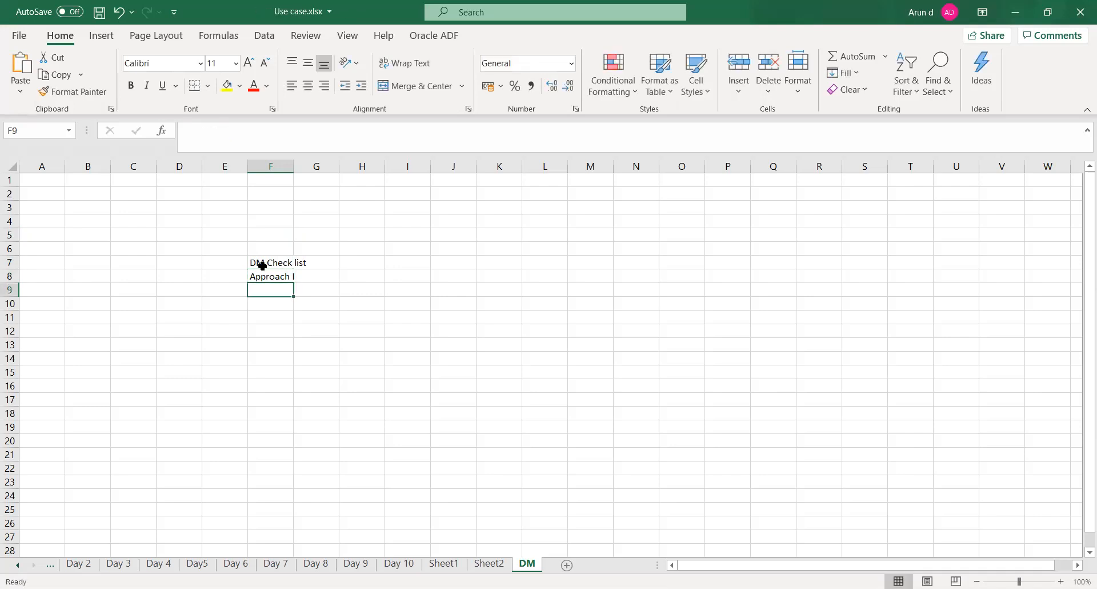
# Autofit column F to the width of the checklist title
pyautogui.press('Up')
pyautogui.press('Up')
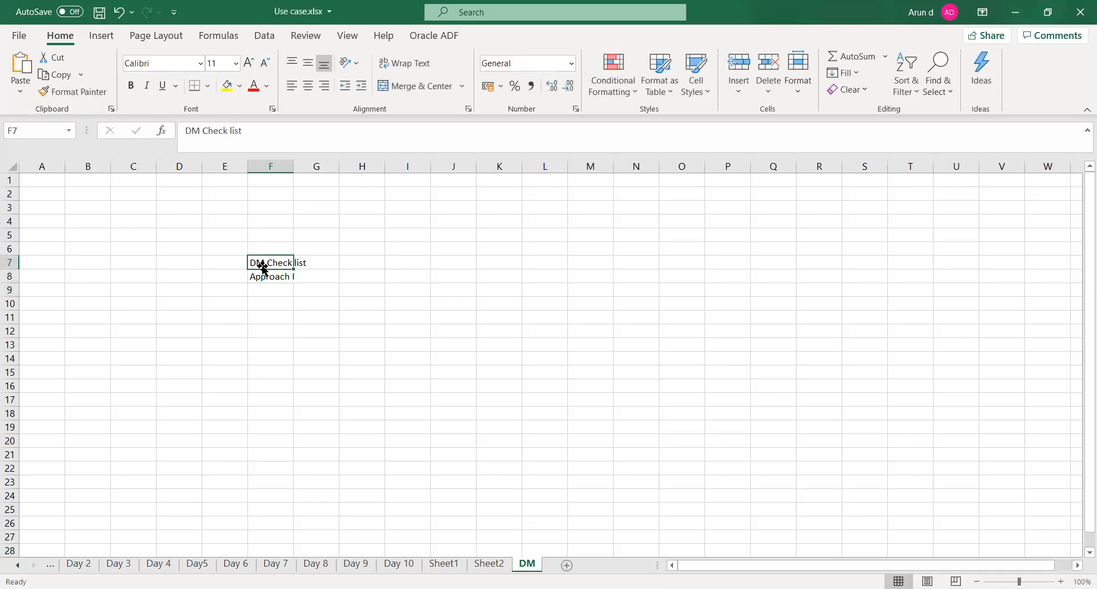
pyautogui.doubleClick(292, 164)
pyautogui.click(313, 304)
# Fill the "DM Check list" cell F7 with light orange and the "Approach I" cell F8 with light gold
pyautogui.click(286, 264)
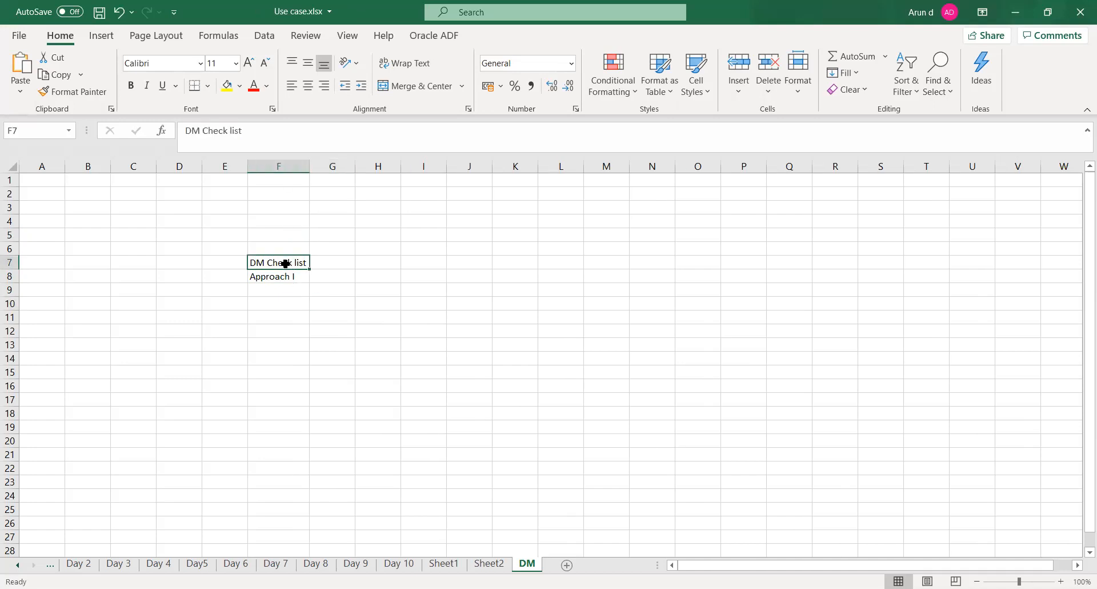
pyautogui.click(239, 87)
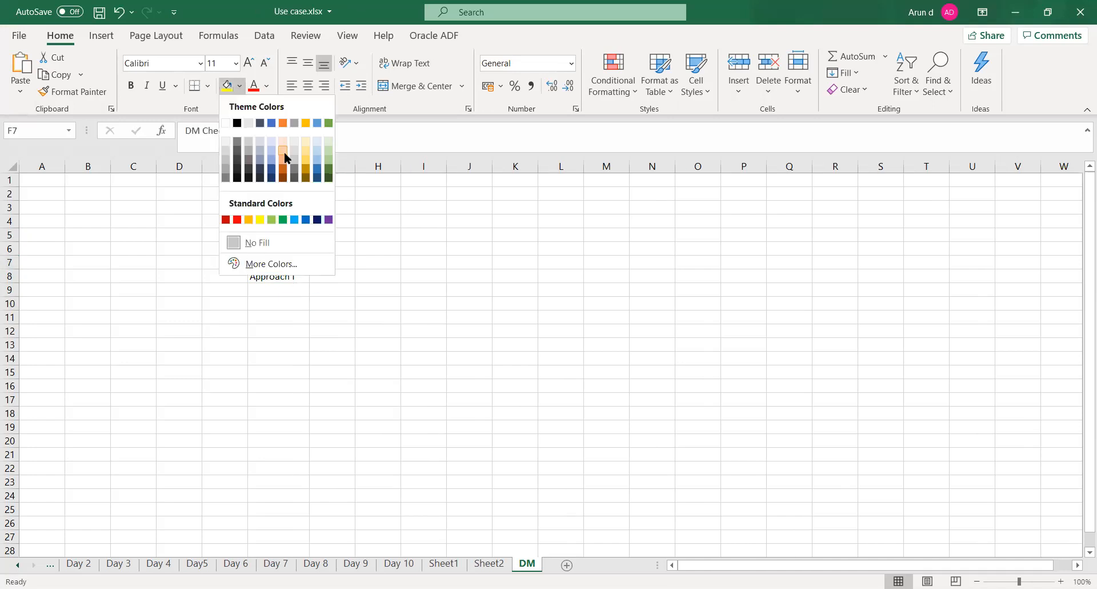
pyautogui.click(284, 152)
pyautogui.click(275, 275)
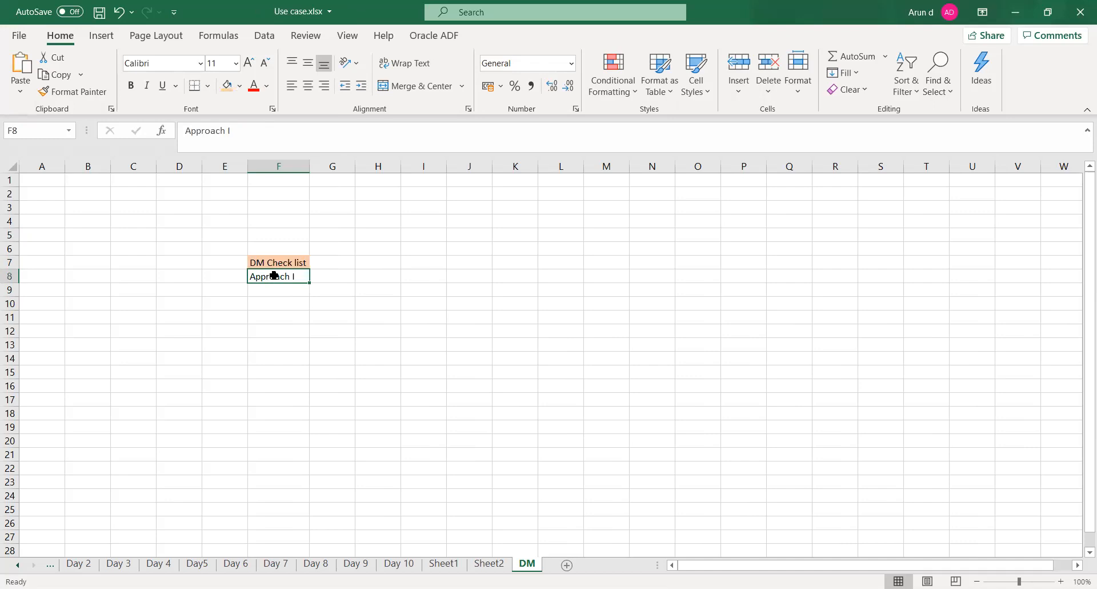
pyautogui.click(239, 87)
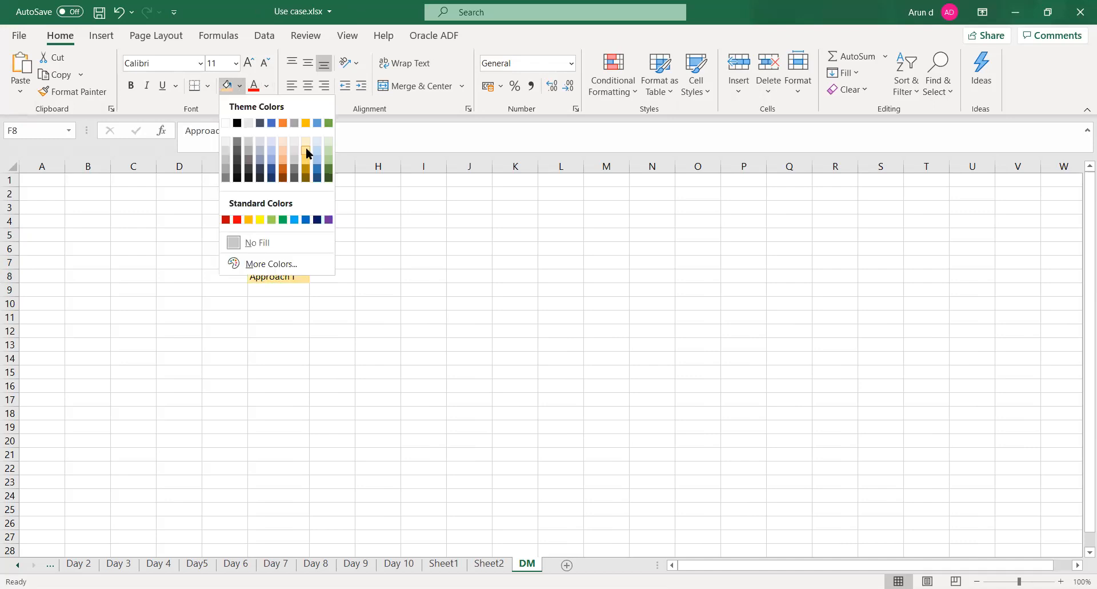
pyautogui.click(307, 148)
pyautogui.click(299, 319)
# Make the headings in F7 and F8 bold, widen column F slightly to fit them, and save the workbook
pyautogui.click(279, 276)
pyautogui.hotkey('ctrl', 'b')
pyautogui.click(285, 263)
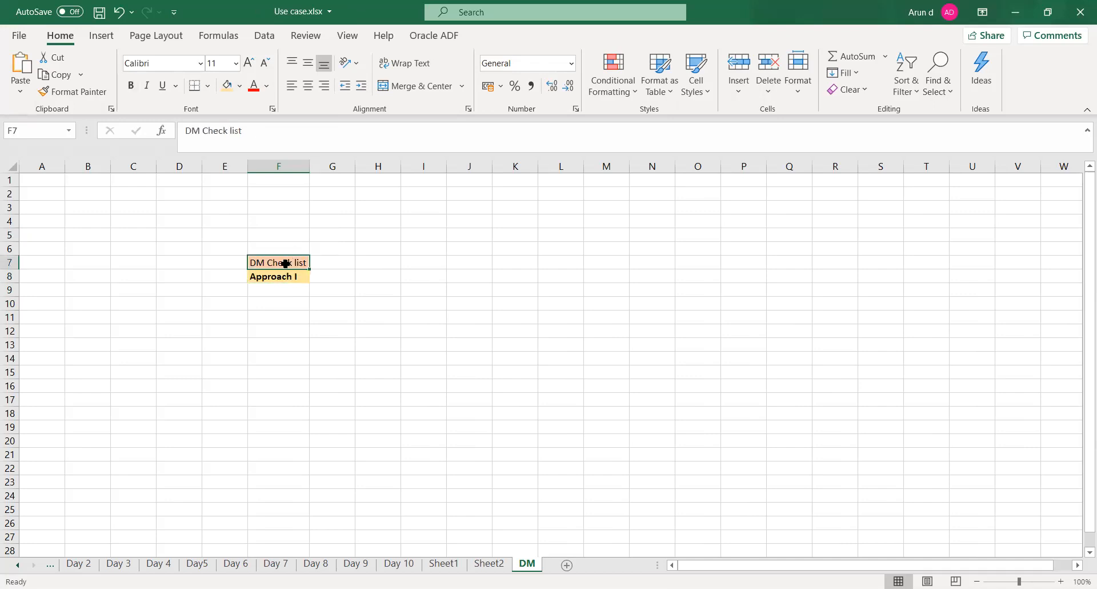
pyautogui.hotkey('ctrl', 'b')
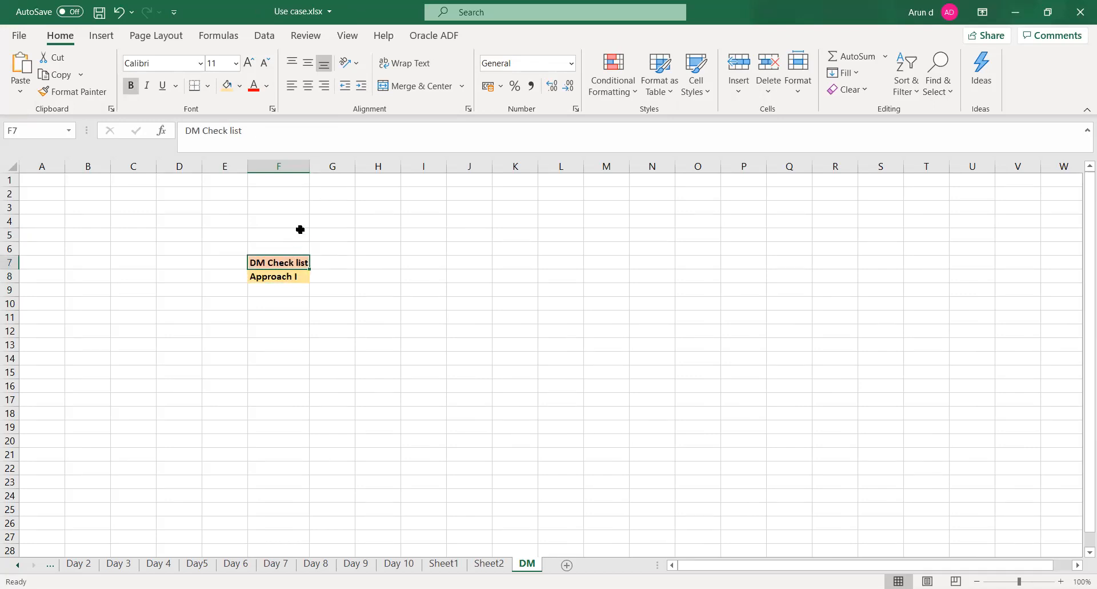
pyautogui.moveTo(308, 165); pyautogui.dragTo(310, 164)
pyautogui.click(271, 298)
pyautogui.hotkey('ctrl', 's')
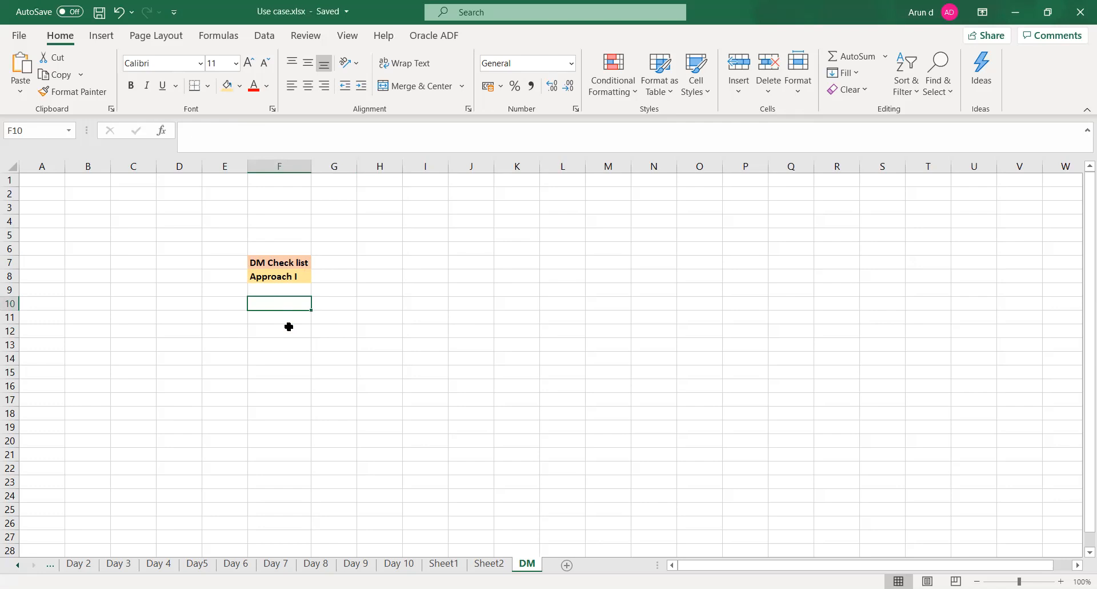
# Enter "Open Invoices" in F10 and "Partially applied prepayment" in F11 under Approach I
pyautogui.write('O')
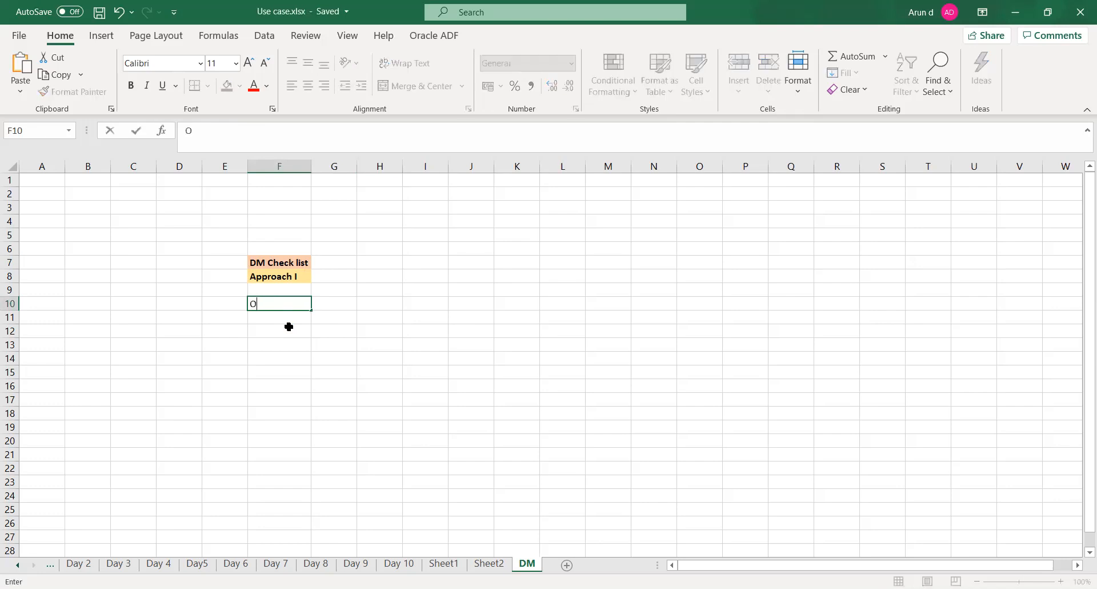
pyautogui.write('pen Invoices')
pyautogui.press('Return')
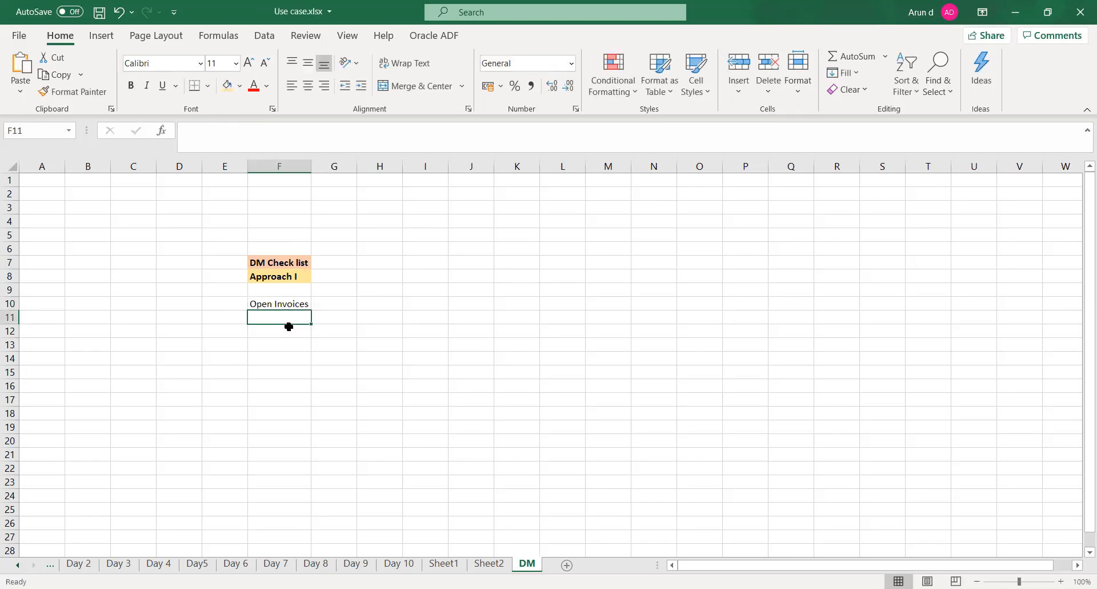
pyautogui.write('P')
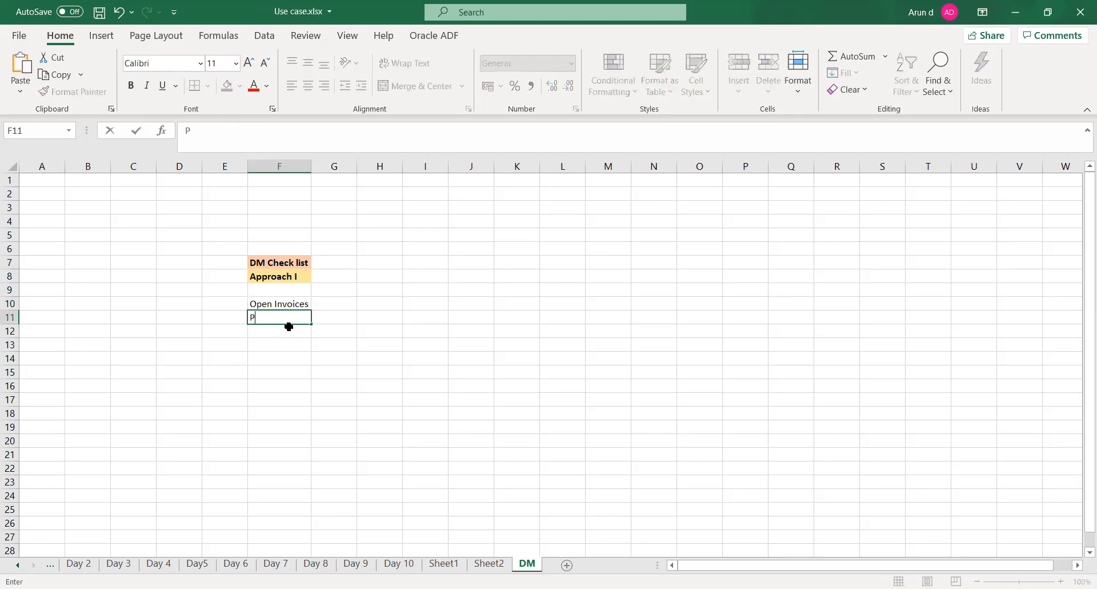
pyautogui.write('artially applie')
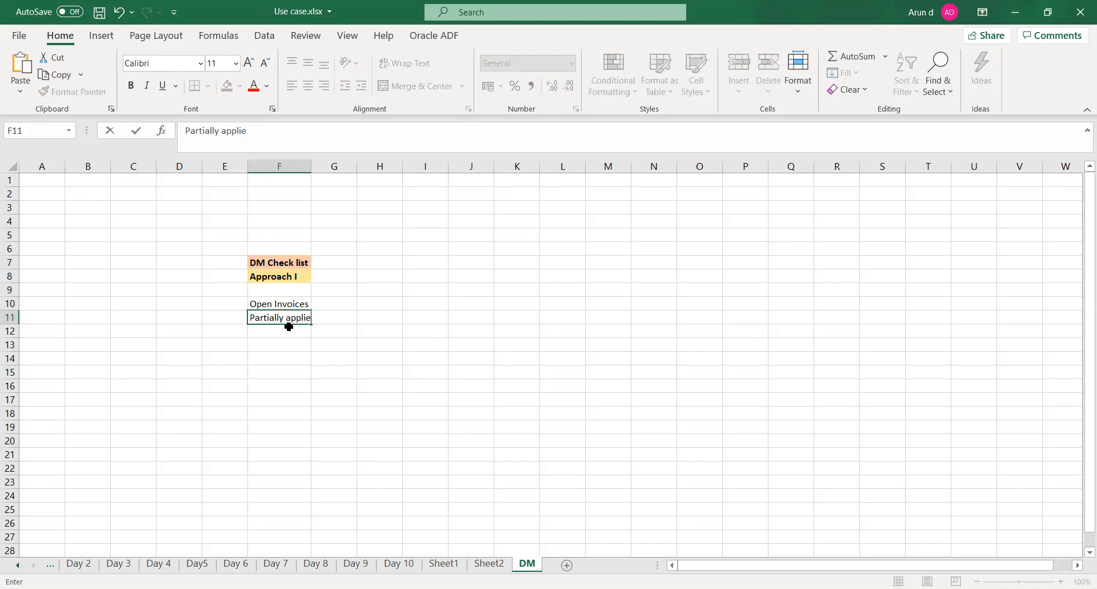
pyautogui.write('d prepayment')
pyautogui.press('Return')
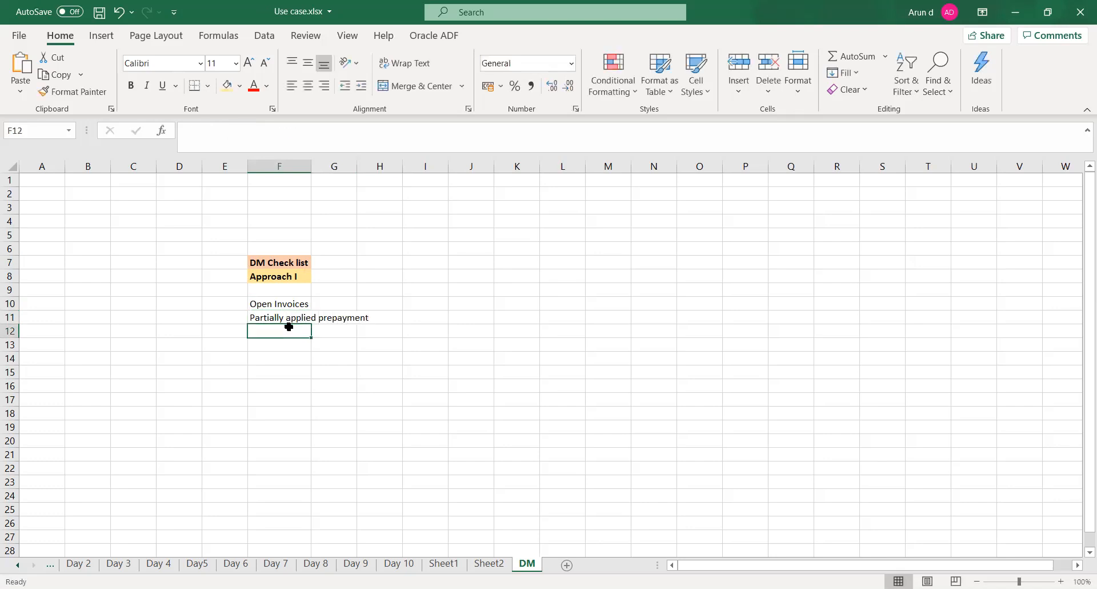
# Enter "Unapplied prepayments" in F12 and, after a blank row, "Supplier Master" in F14
pyautogui.write('Un')
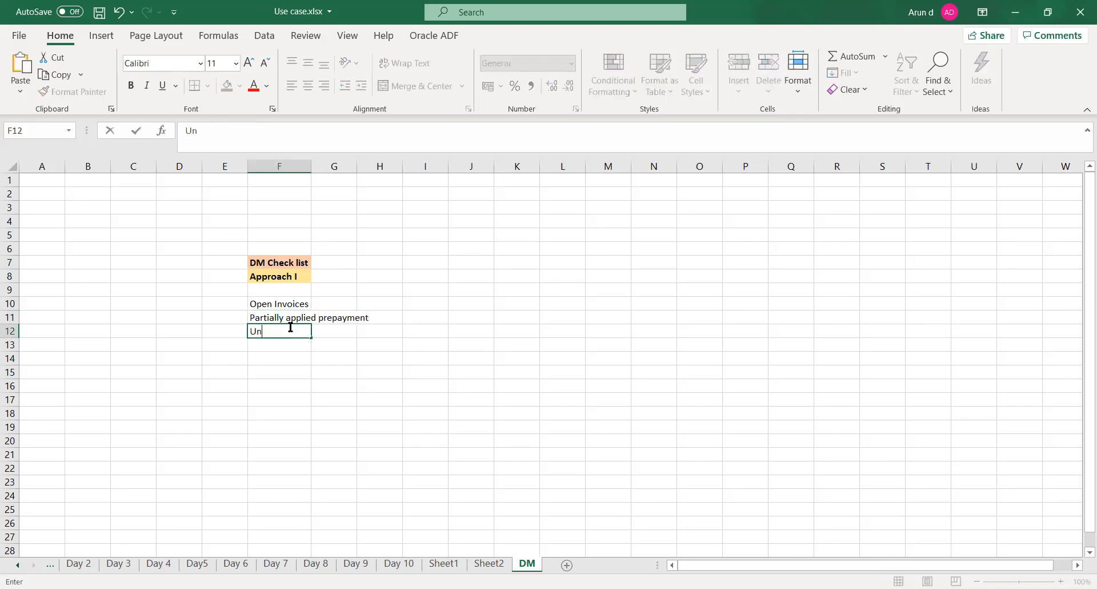
pyautogui.write('applied prepayments')
pyautogui.press('Return')
pyautogui.press('Return')
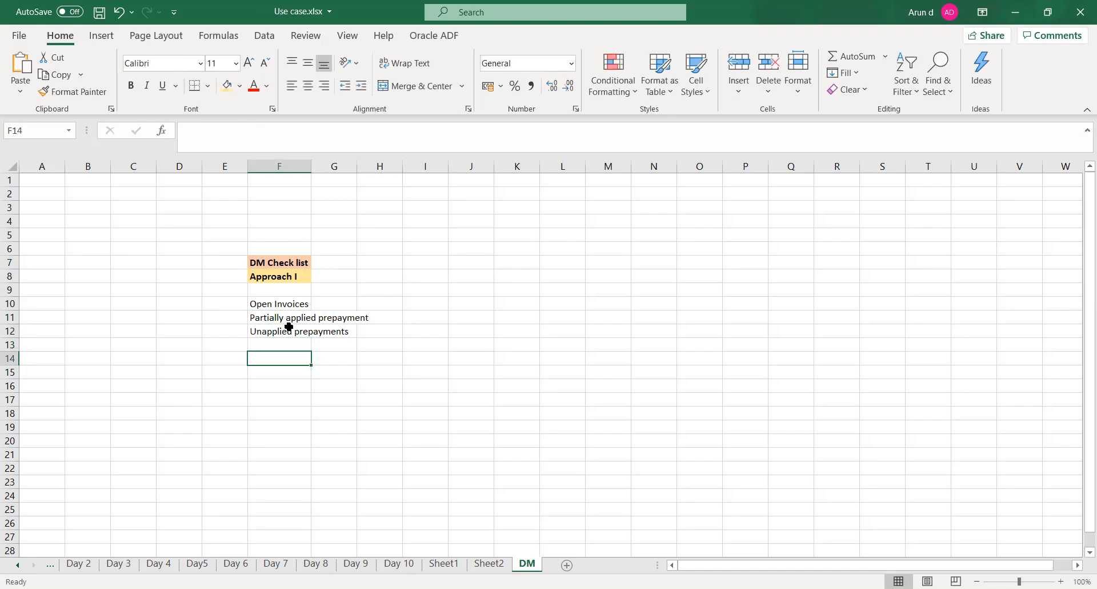
pyautogui.write('Supp')
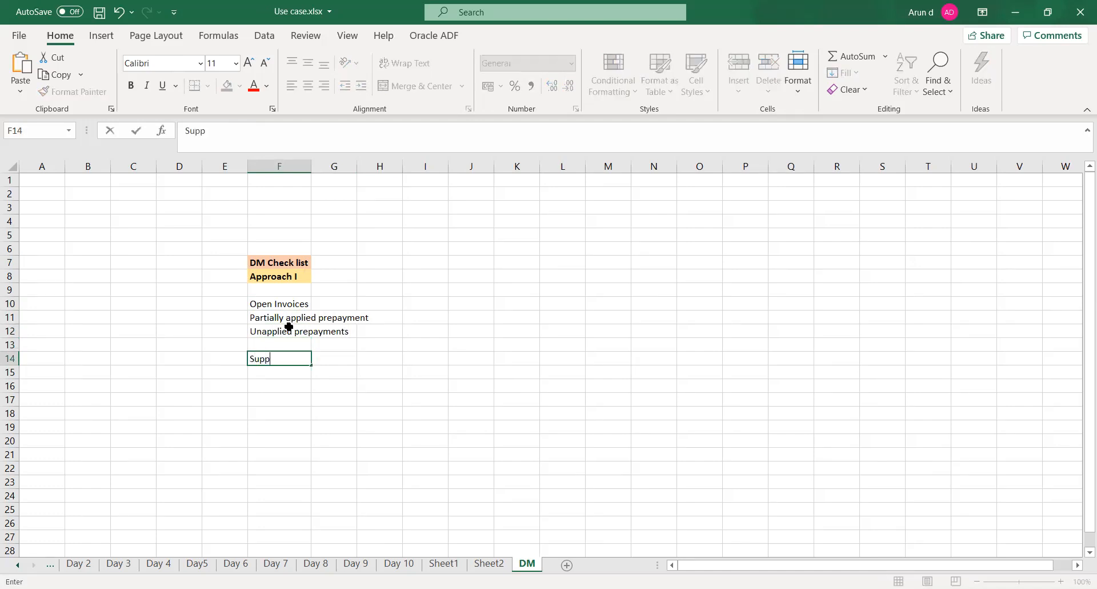
pyautogui.write('lier Master')
pyautogui.press('Tab')
# Copy the formatted "Approach I" heading from F8 into F16
pyautogui.press('Up')
pyautogui.press('Up')
pyautogui.press('Up')
pyautogui.press('Up')
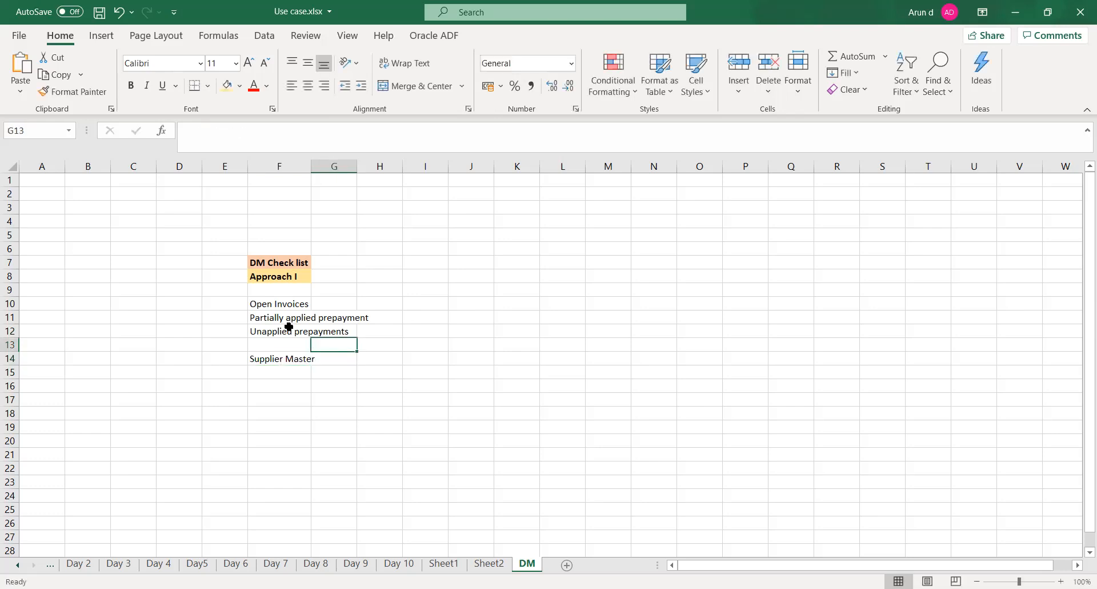
pyautogui.press('Up')
pyautogui.press('Up')
pyautogui.press('Left')
pyautogui.hotkey('ctrl', 'c')
pyautogui.press('Down')
pyautogui.press('Down')
pyautogui.press('Down')
pyautogui.press('Down')
pyautogui.press('Down')
pyautogui.press('Down')
pyautogui.press('Down')
pyautogui.press('Down')
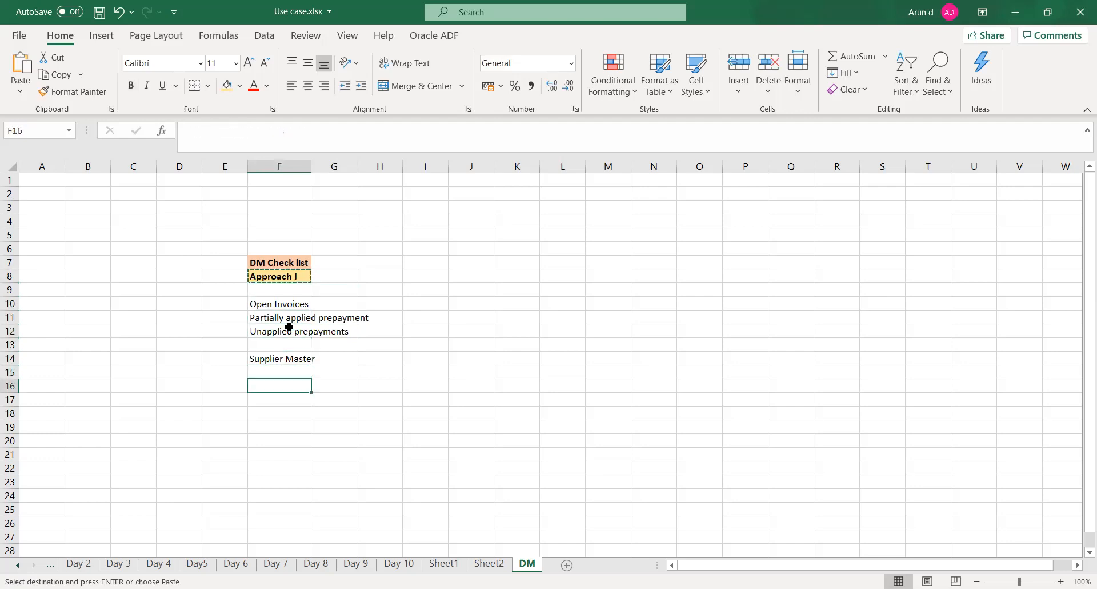
pyautogui.hotkey('ctrl', 'v')
# Change the heading in F16 to "Approach II", autofit column F to its longest entry, and save the workbook
pyautogui.press('F2')
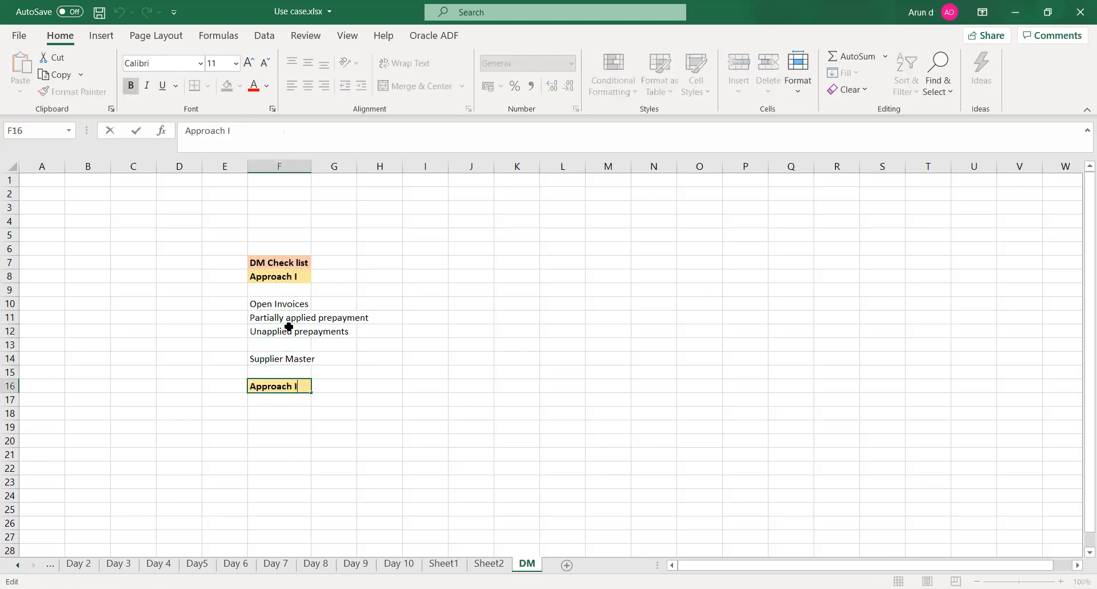
pyautogui.write('I')
pyautogui.press('Return')
pyautogui.press('Down')
pyautogui.hotkey('ctrl', 's')
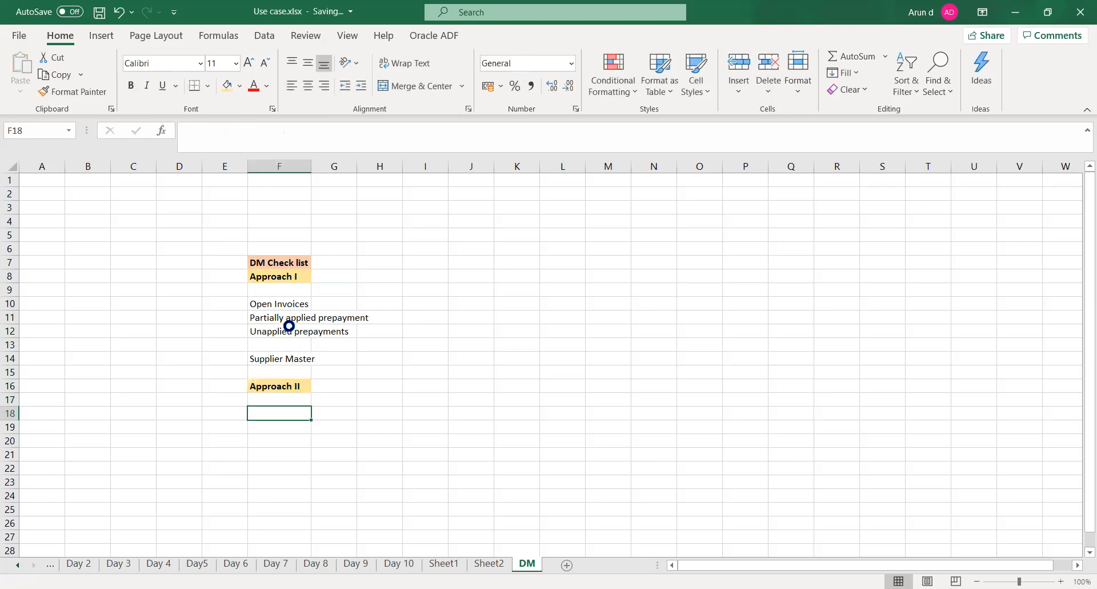
pyautogui.doubleClick(310, 166)
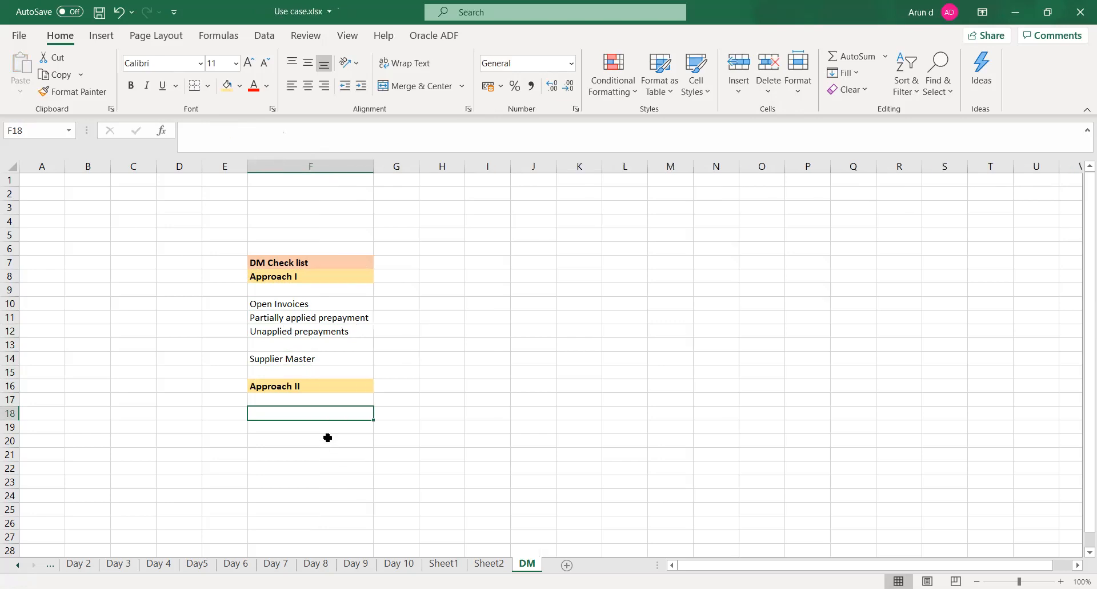
pyautogui.hotkey('ctrl', 's')
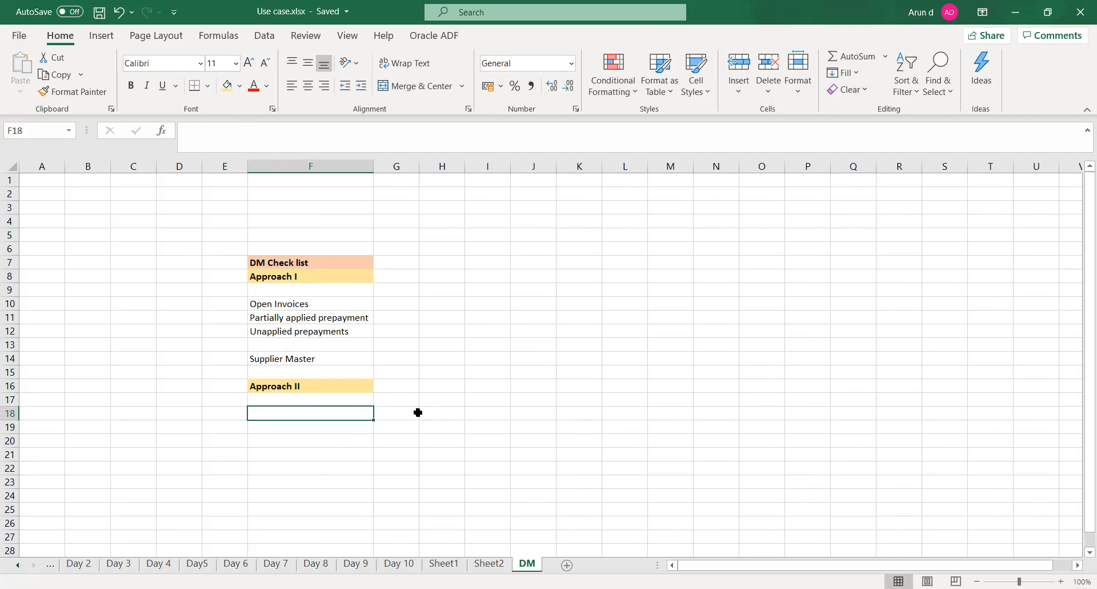
# Enter "Invoice Register" in F18 and "Payment Register" in F19 under Approach II
pyautogui.write('Invoi')
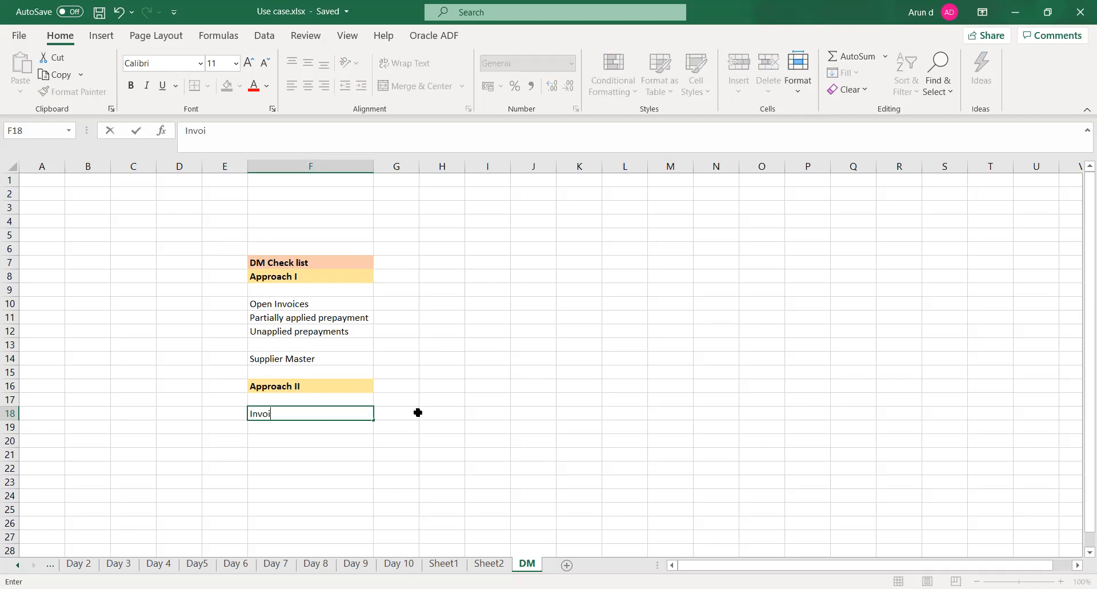
pyautogui.write('ce Register')
pyautogui.press('Return')
pyautogui.write('P')
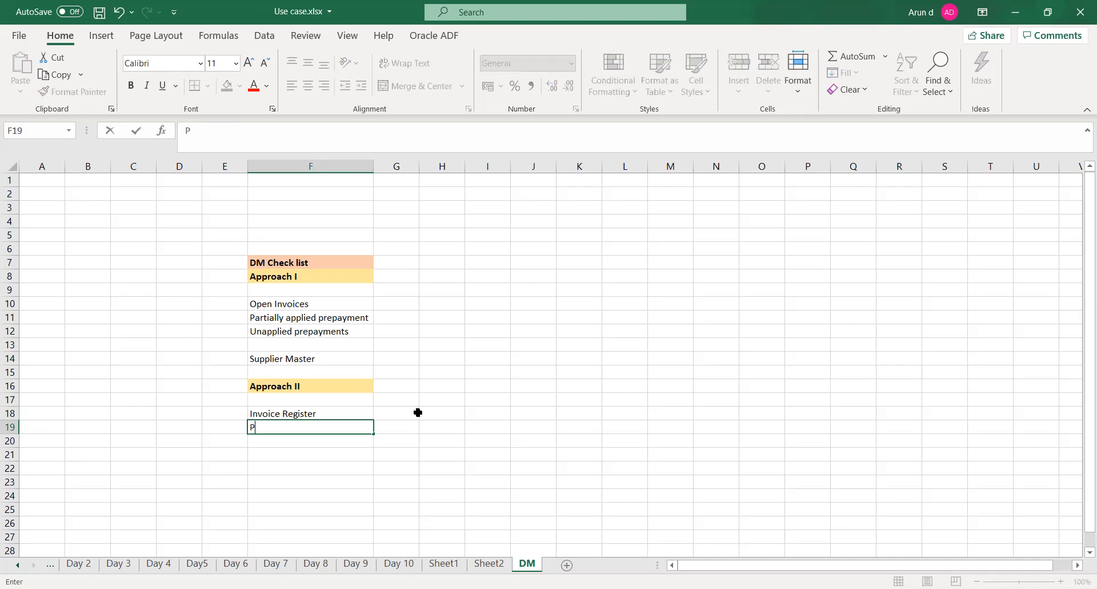
pyautogui.write('ayment Register')
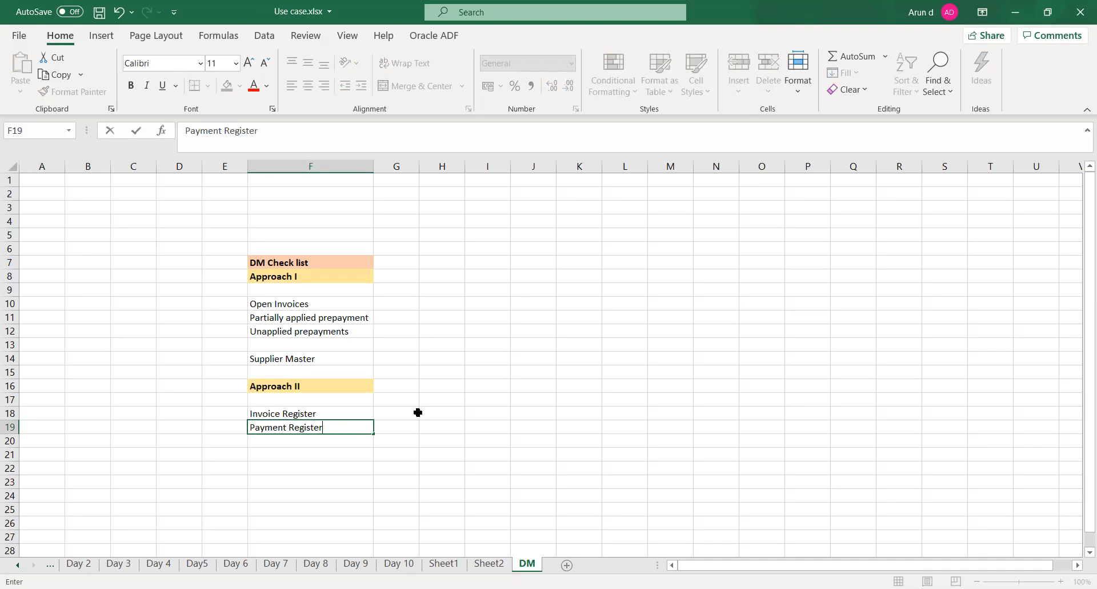
pyautogui.press('Return')
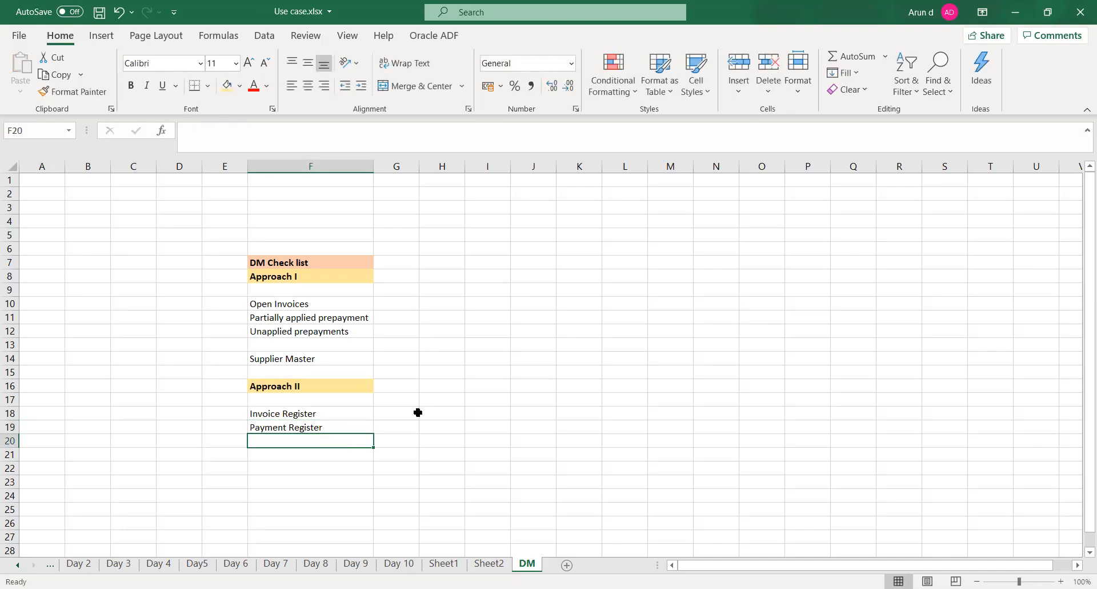
# Enter "Partially applied prepayment" in F20 and "Unapplied prepayment" in F21
pyautogui.write('P')
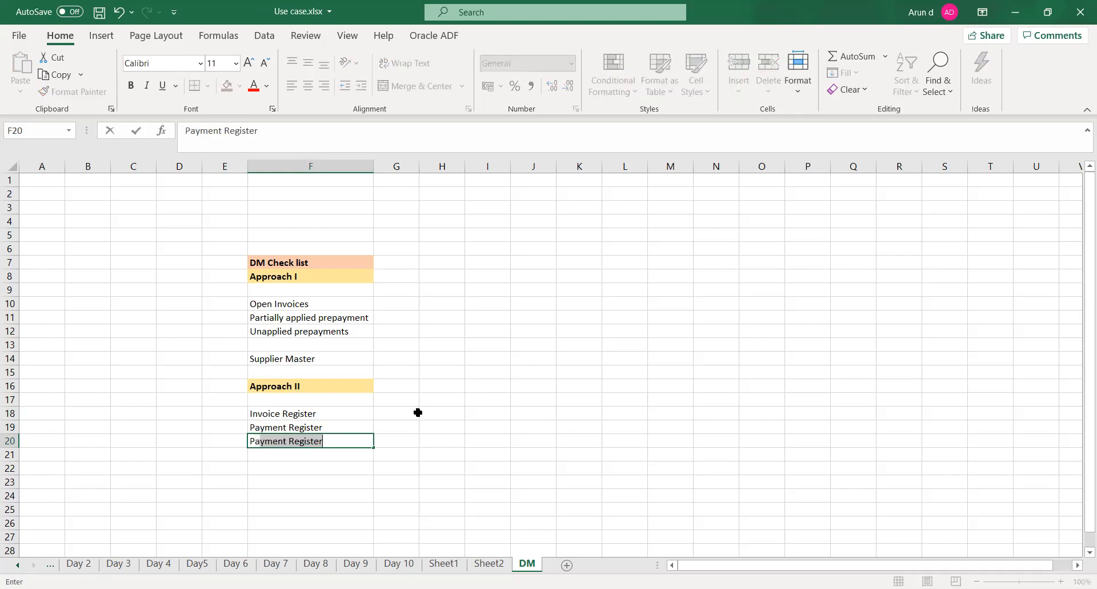
pyautogui.write('artially ')
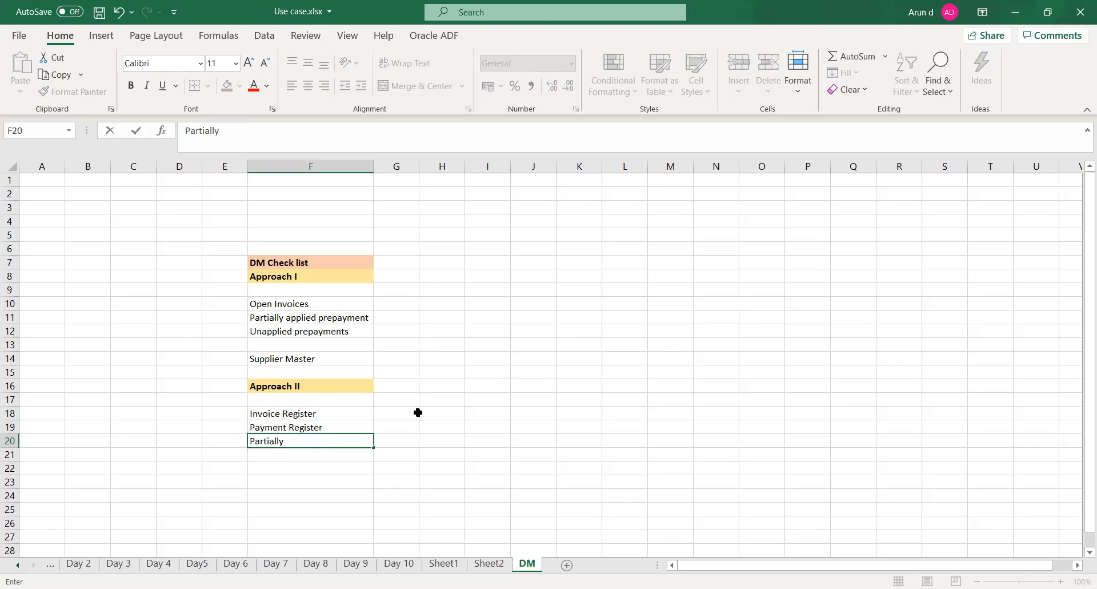
pyautogui.write('applied prepayment')
pyautogui.press('Return')
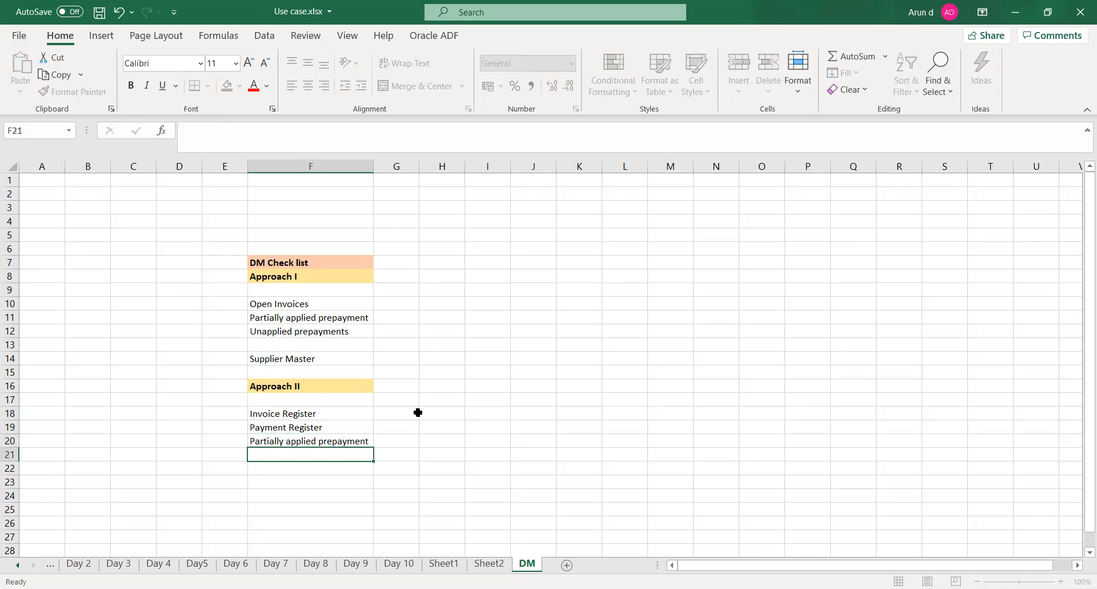
pyautogui.write('Unapplied prepayment')
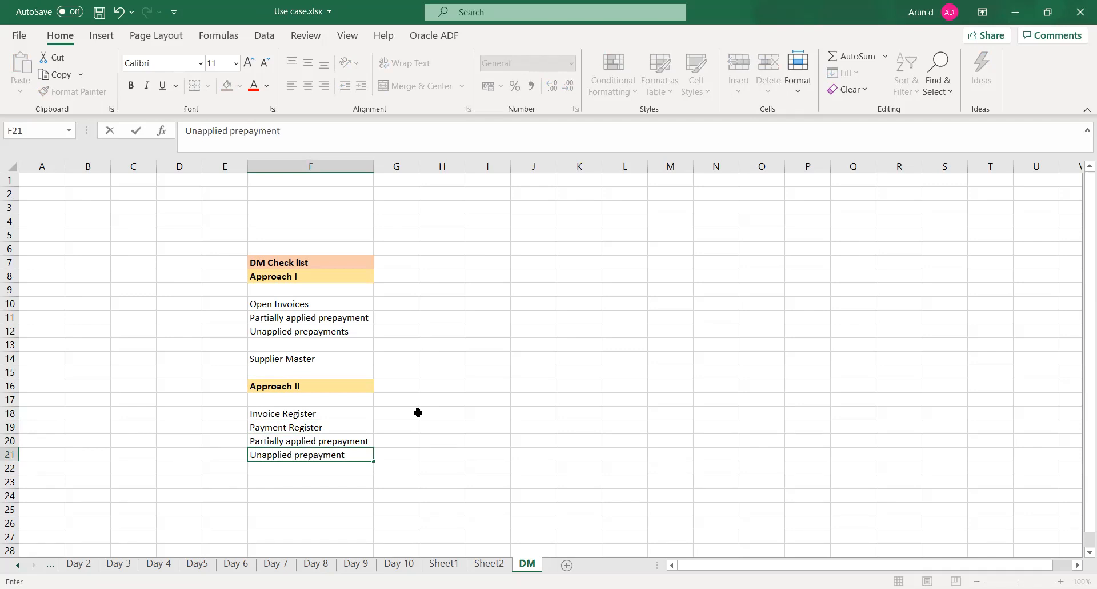
pyautogui.press('Return')
# Enter "Supplier Master" in F23 under the Approach II items, leaving F22 blank, and save the workbook
pyautogui.press('Return')
pyautogui.write('S')
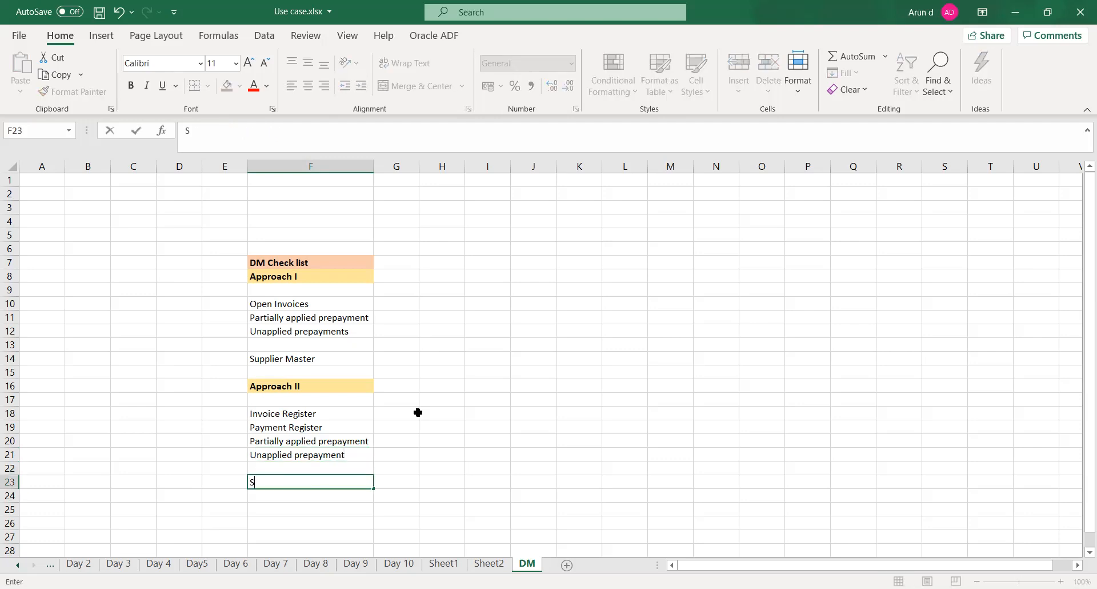
pyautogui.write('upplier Master')
pyautogui.hotkey('ctrl', 'Return')
pyautogui.press('Return')
pyautogui.press('Return')
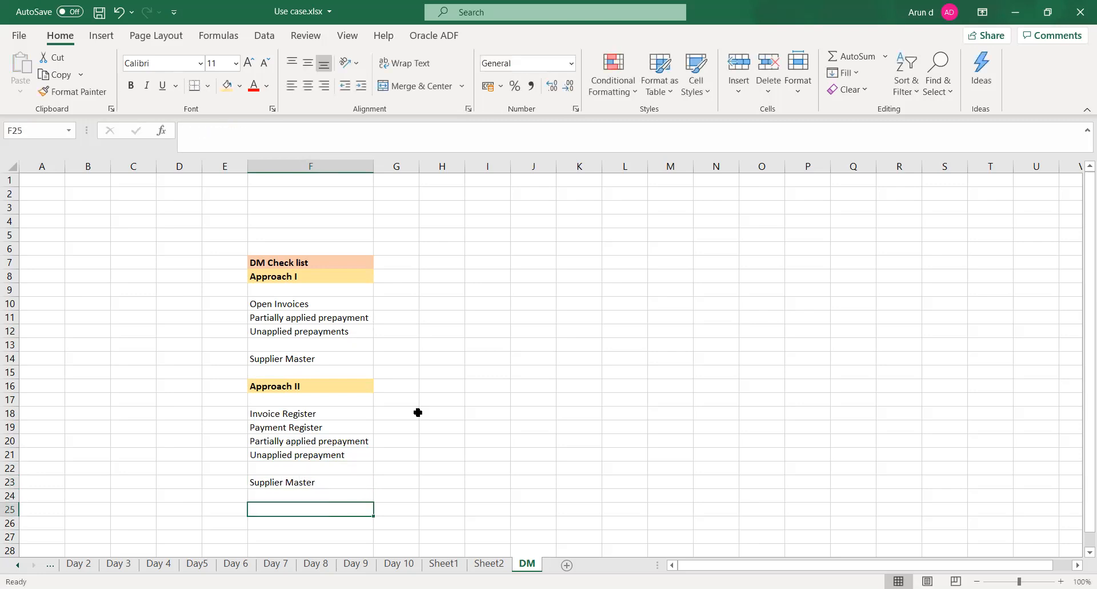
pyautogui.hotkey('ctrl', 's')
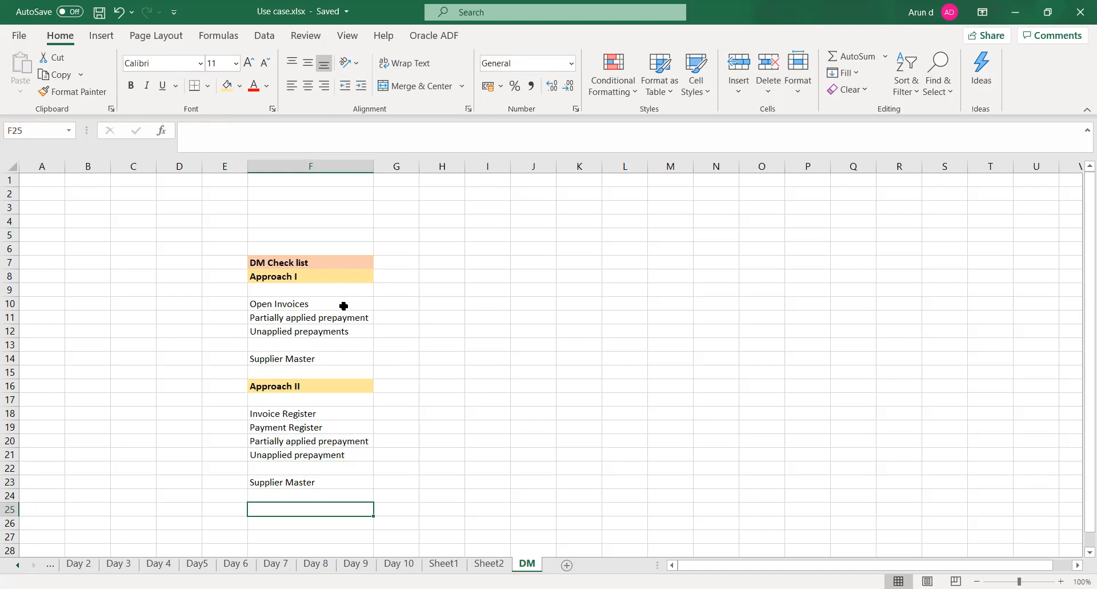
# Enter "Setups", "Vendor Master" and "Transactions" in H9 to H11 and widen column H to fit them
pyautogui.click(437, 289)
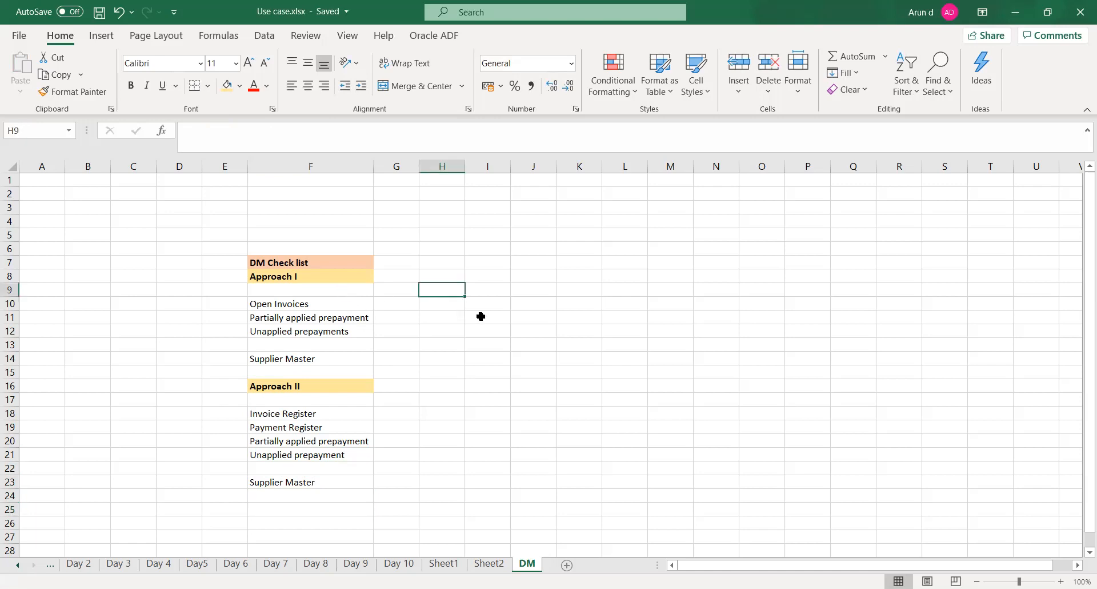
pyautogui.write('Setups')
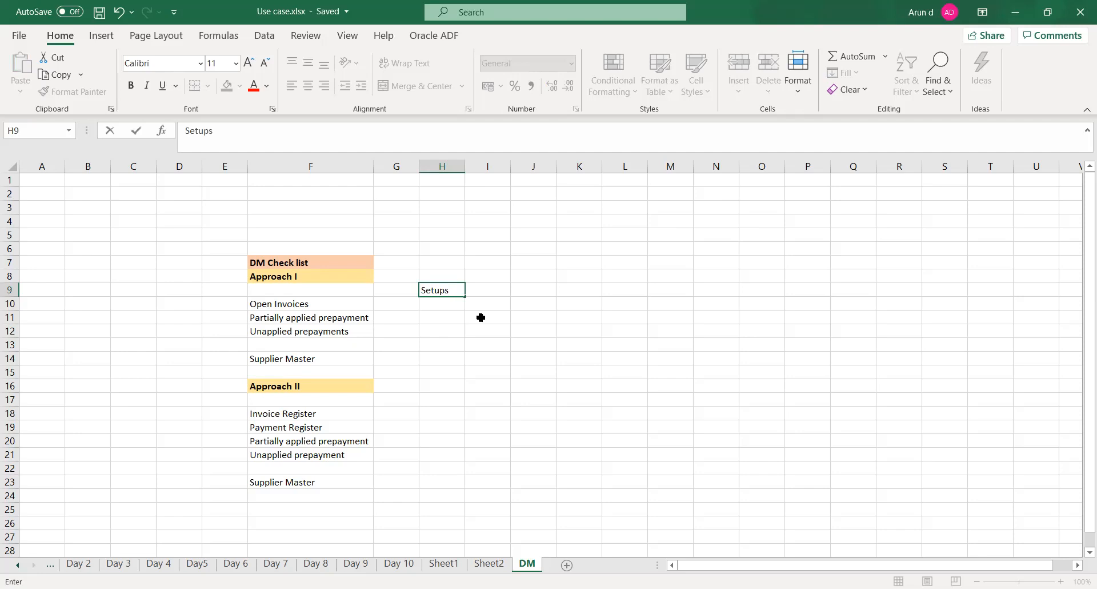
pyautogui.press('Return')
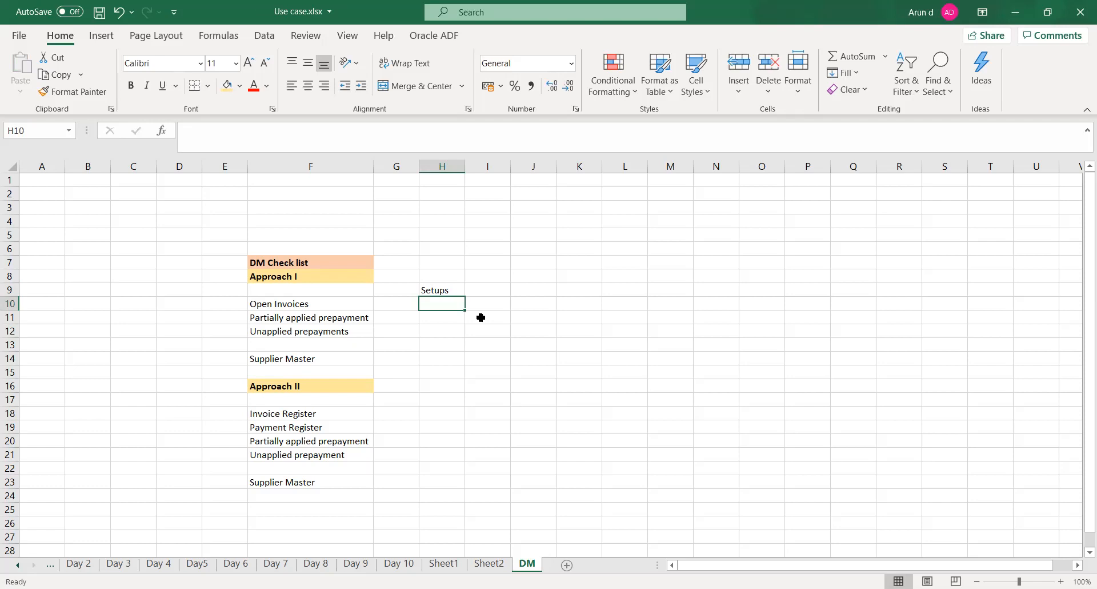
pyautogui.write('Vendor Master')
pyautogui.press('Return')
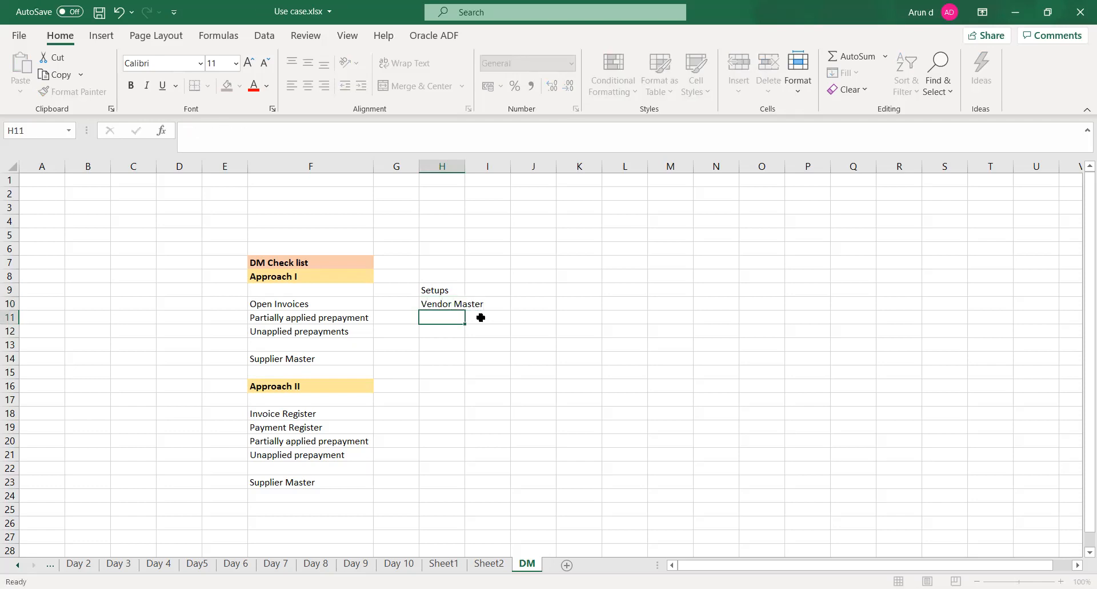
pyautogui.write('Transactions')
pyautogui.press('Return')
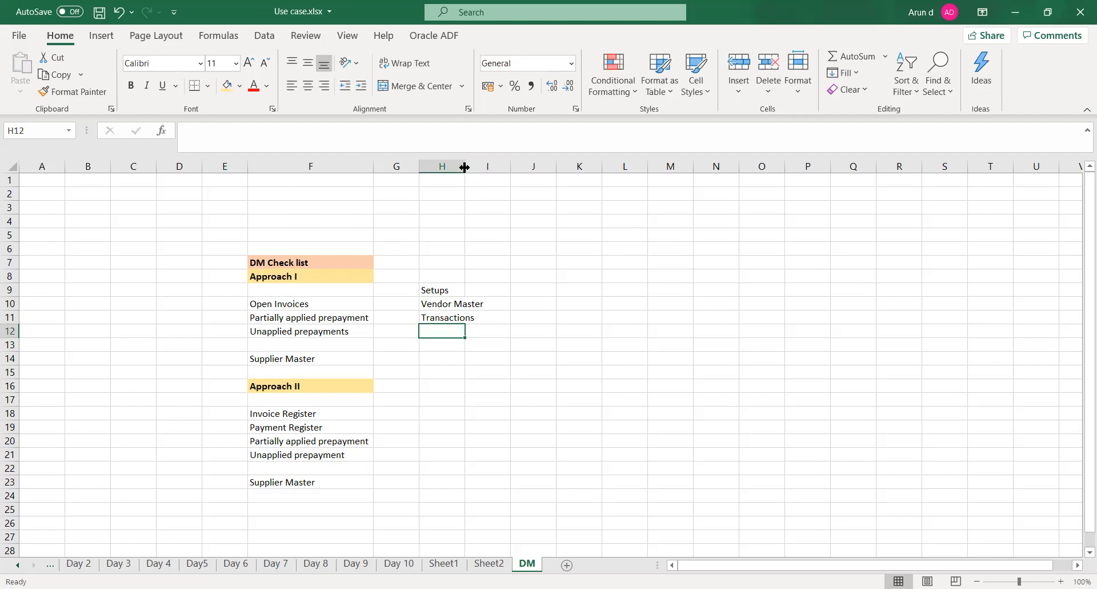
pyautogui.moveTo(465, 166); pyautogui.dragTo(487, 166)
pyautogui.click(523, 358)
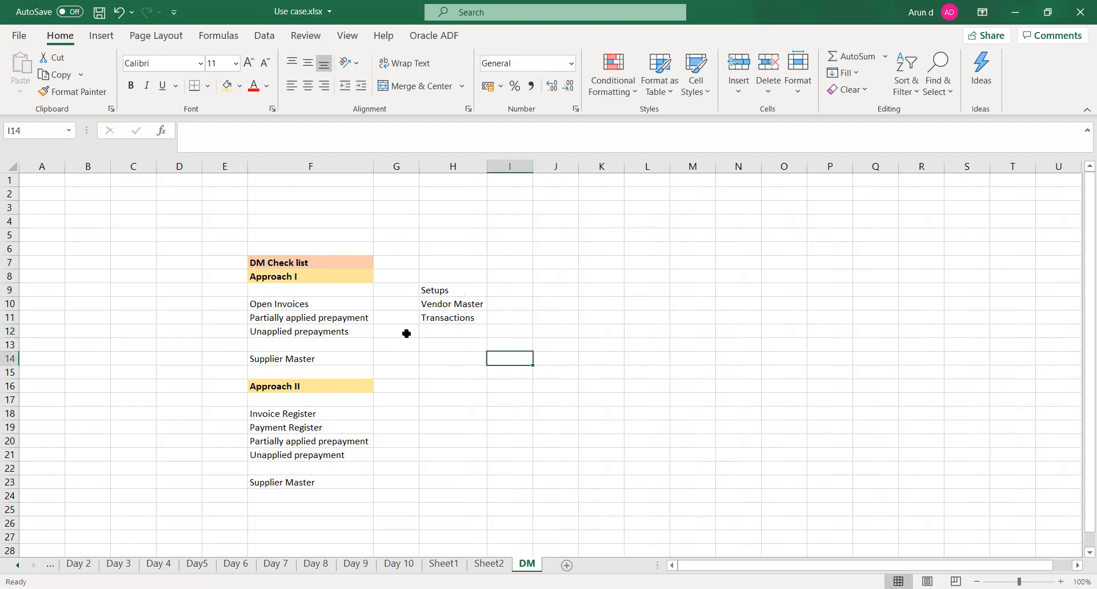
# Change the H10 entry to "Supplier Master" to match the wording used in the checklist
pyautogui.click(287, 360)
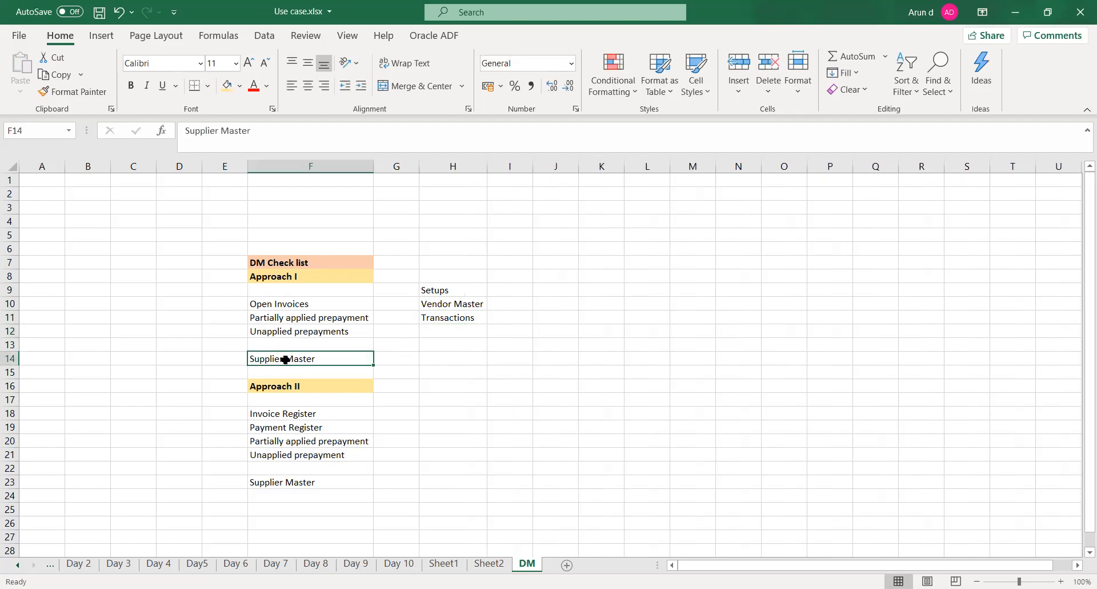
pyautogui.doubleClick(449, 304)
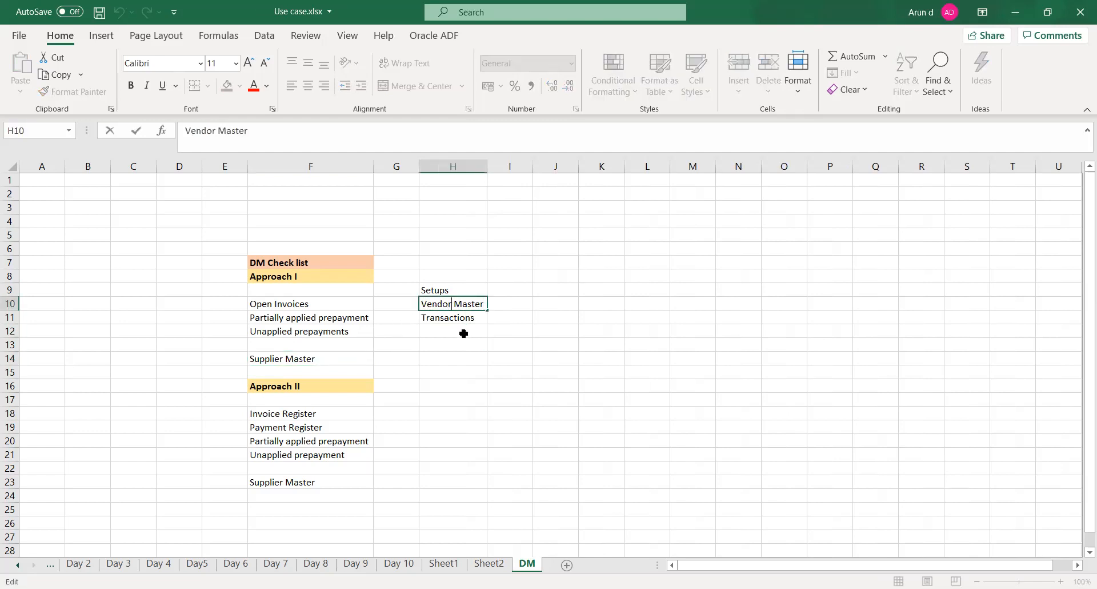
pyautogui.press('BackSpace')
pyautogui.press('BackSpace')
pyautogui.press('BackSpace')
pyautogui.press('BackSpace')
pyautogui.press('BackSpace')
pyautogui.press('BackSpace')
pyautogui.write('Supplier')
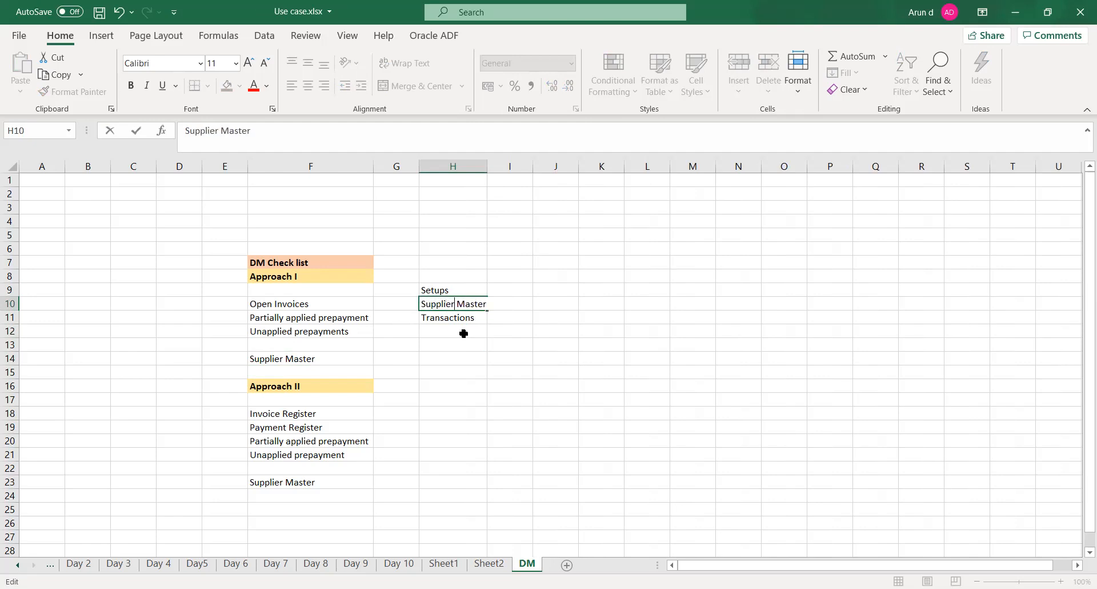
pyautogui.press('Tab')
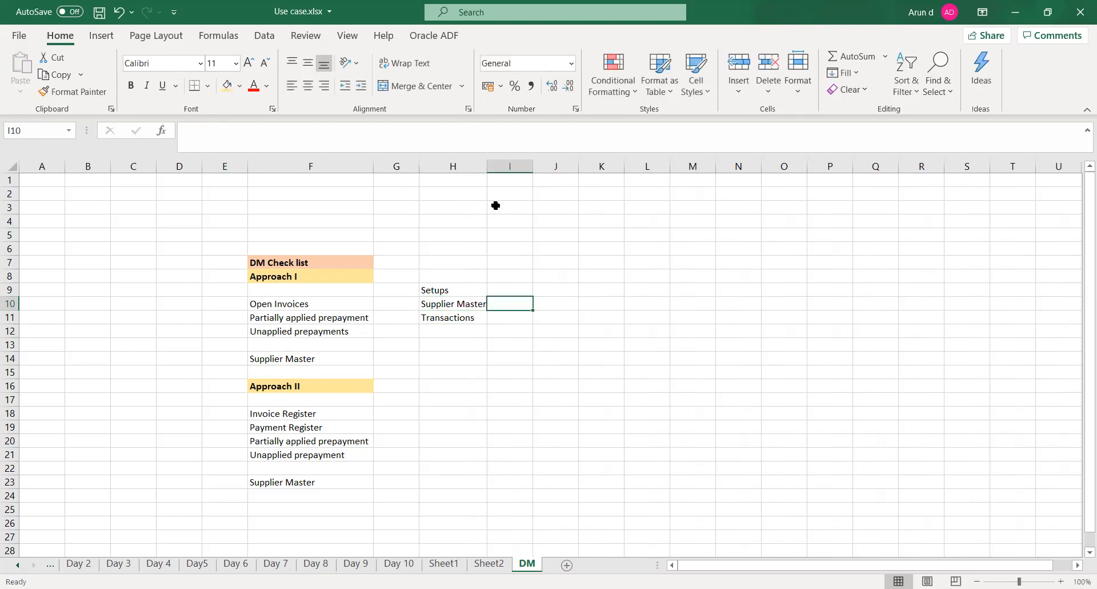
# Autofit column H to its longest entry and save the workbook
pyautogui.doubleClick(487, 167)
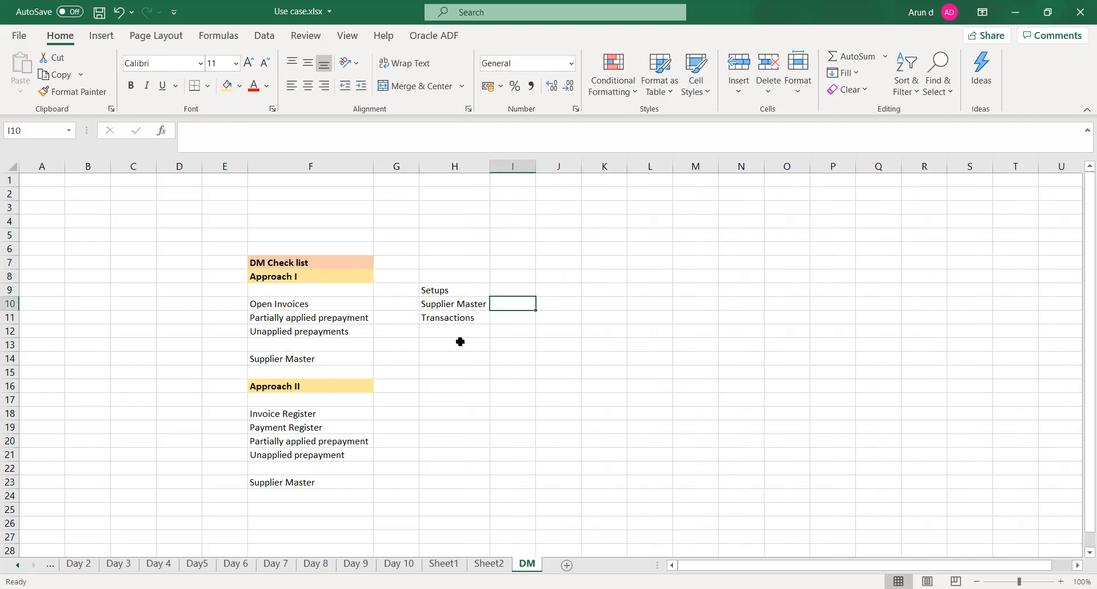
pyautogui.click(458, 341)
pyautogui.click(450, 314)
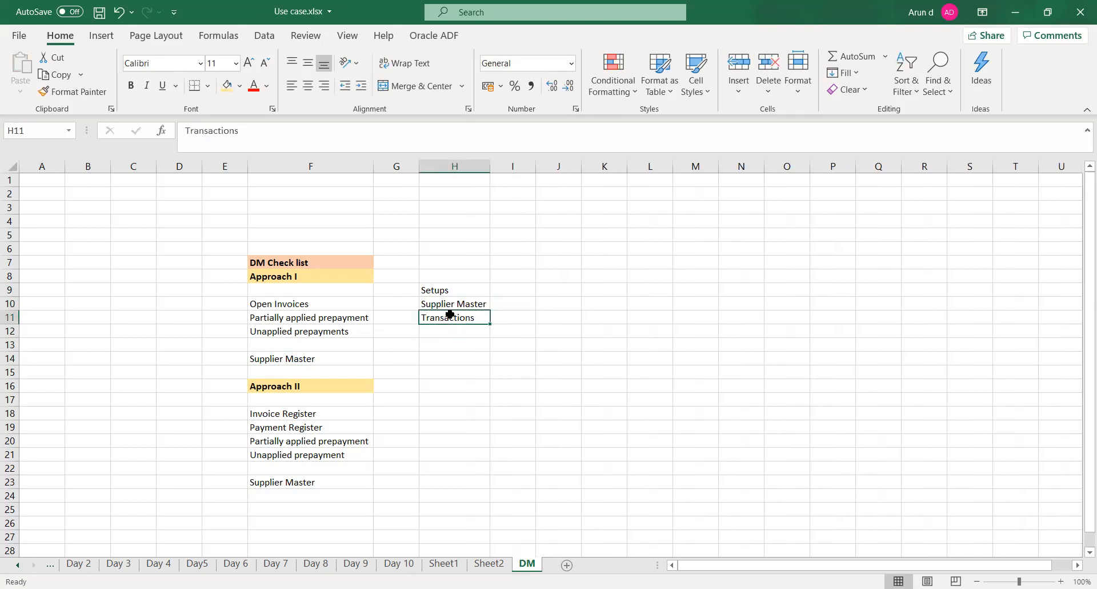
pyautogui.hotkey('ctrl', 's')
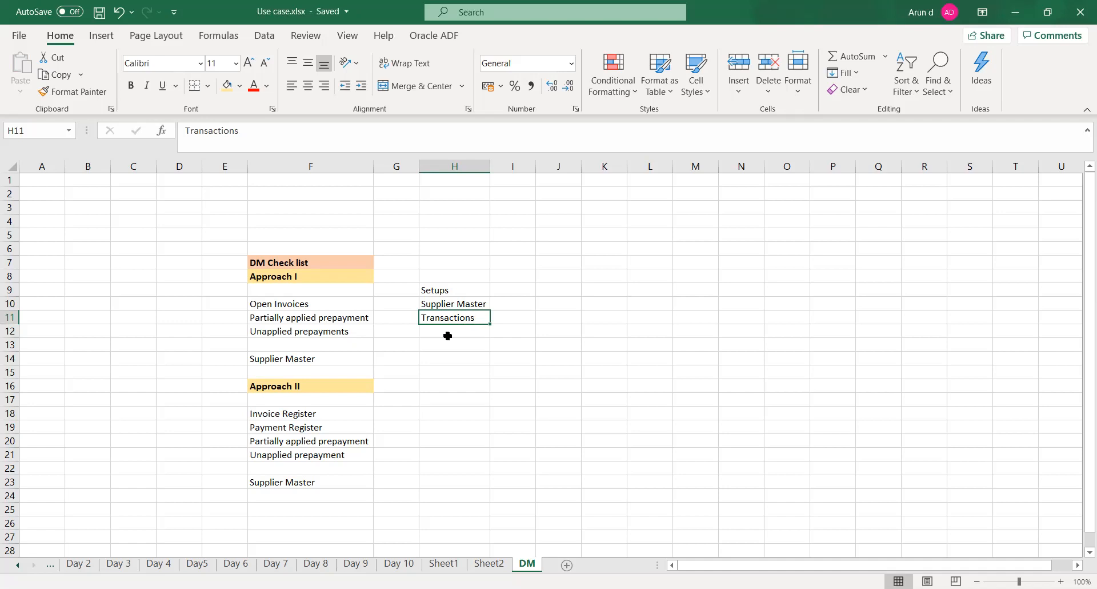
pyautogui.click(445, 305)
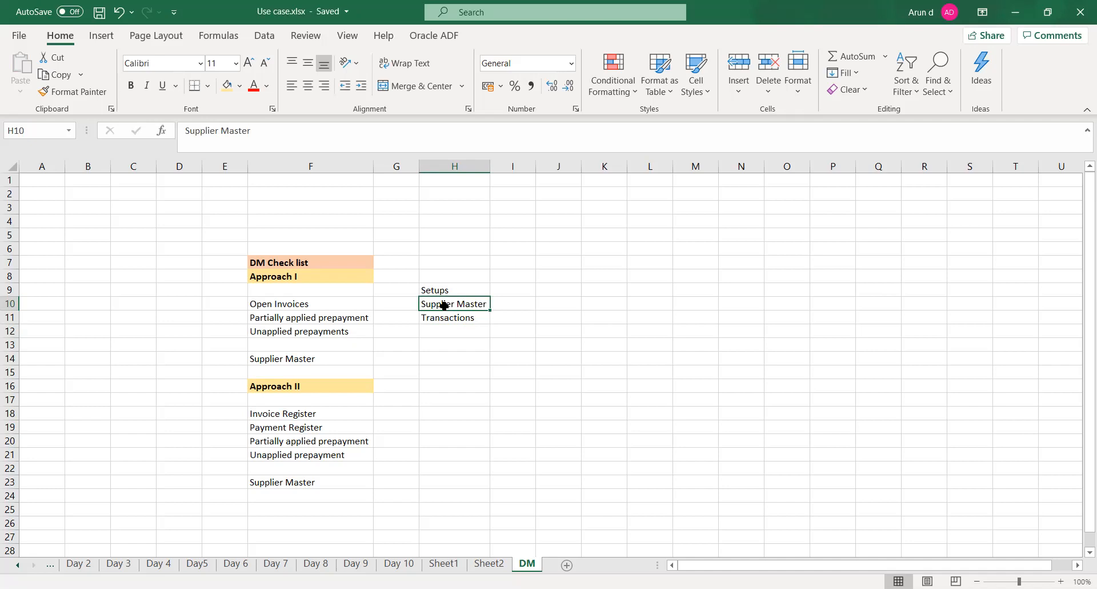
pyautogui.click(415, 289)
pyautogui.click(413, 303)
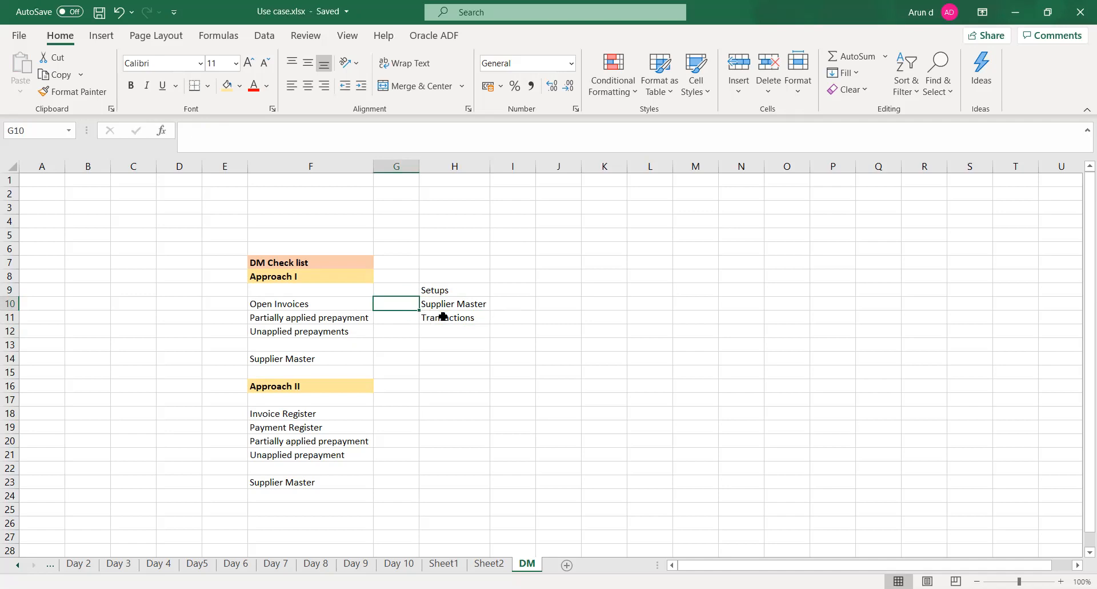
pyautogui.moveTo(265, 304); pyautogui.dragTo(270, 329)
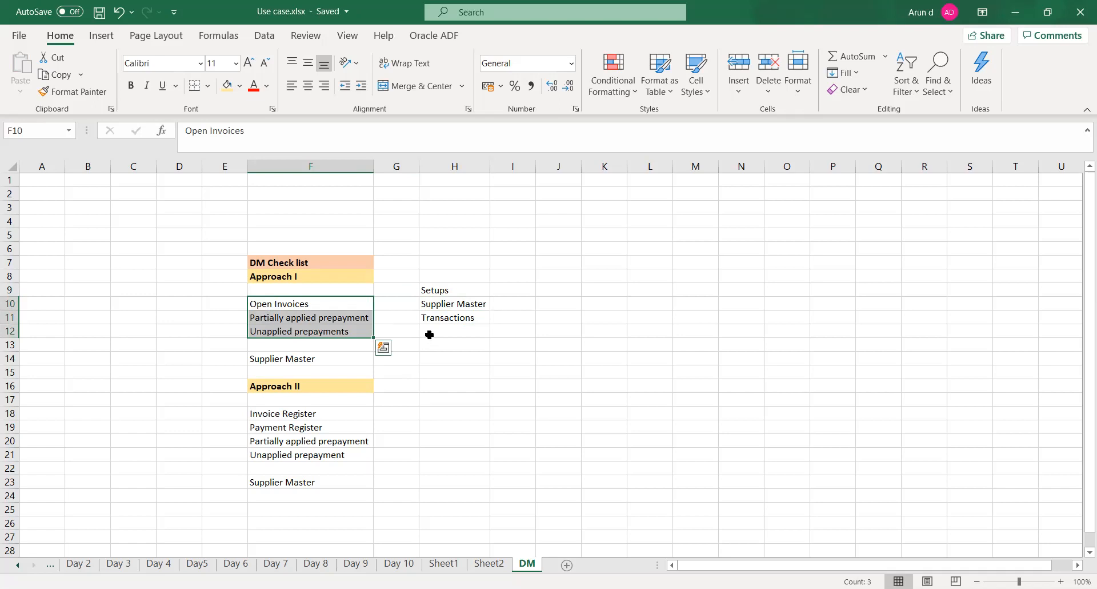
pyautogui.click(429, 333)
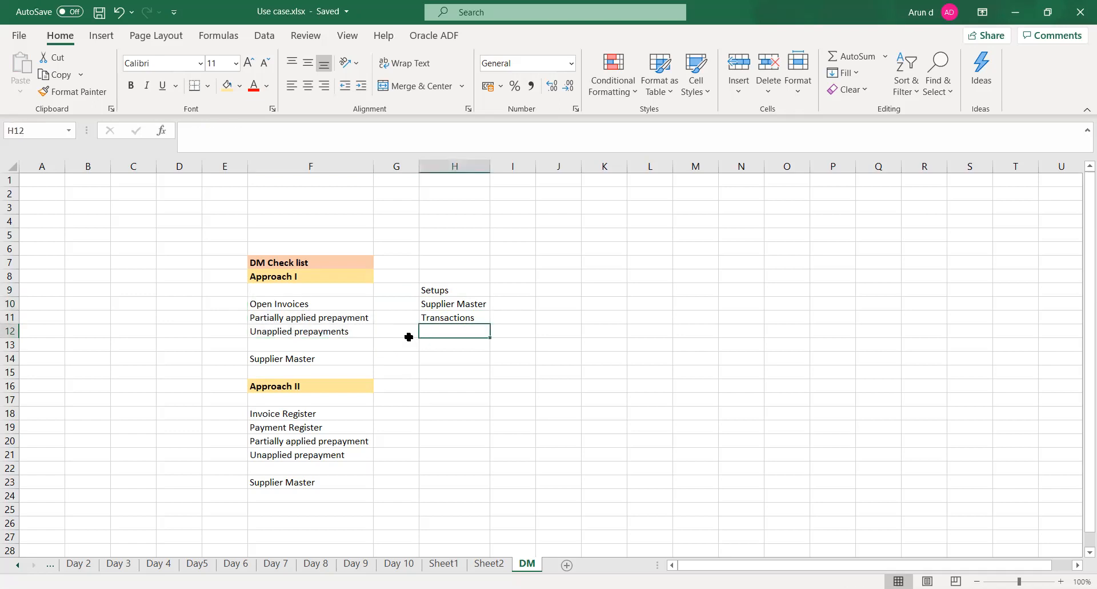
# Try to enter the arrow "-->" in G12 beside "Unapplied prepayments", and retry it as "->"
pyautogui.click(407, 338)
pyautogui.write('-->')
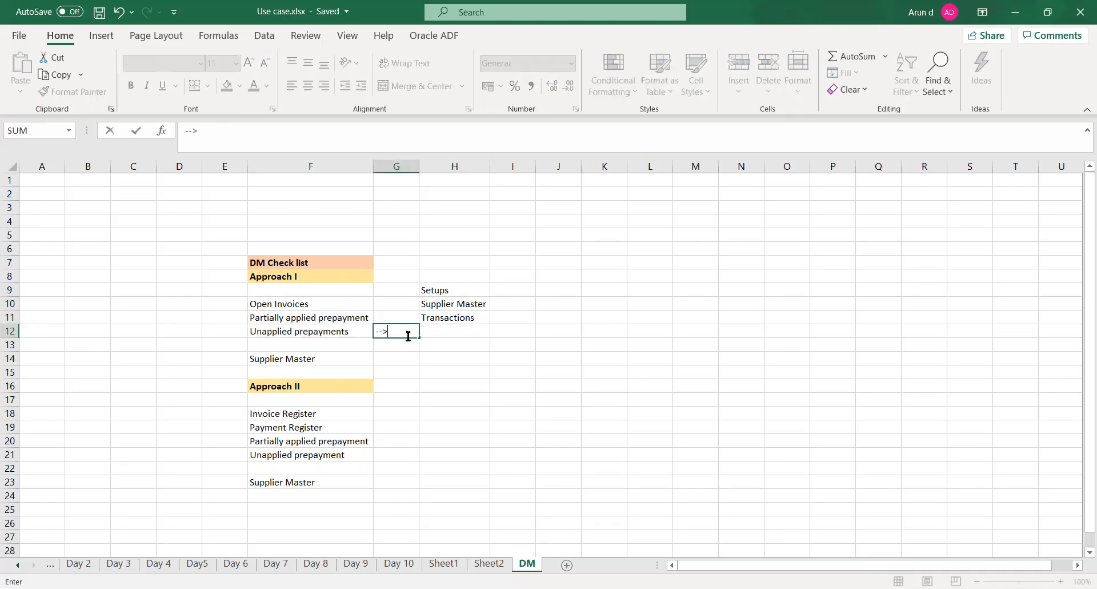
pyautogui.press('Return')
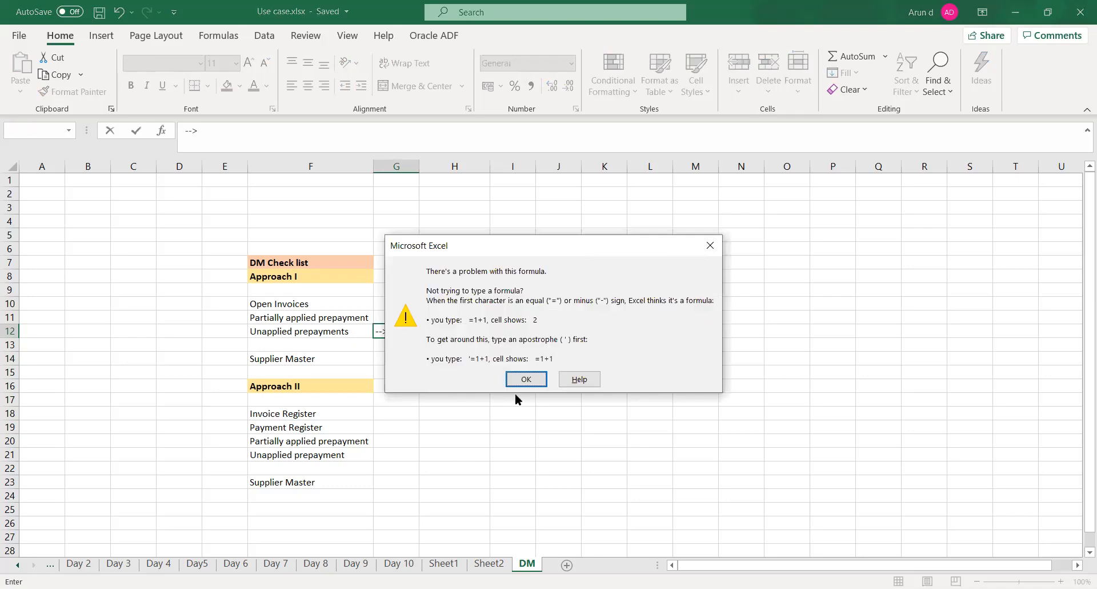
pyautogui.click(526, 379)
pyautogui.press('Delete')
pyautogui.press('Return')
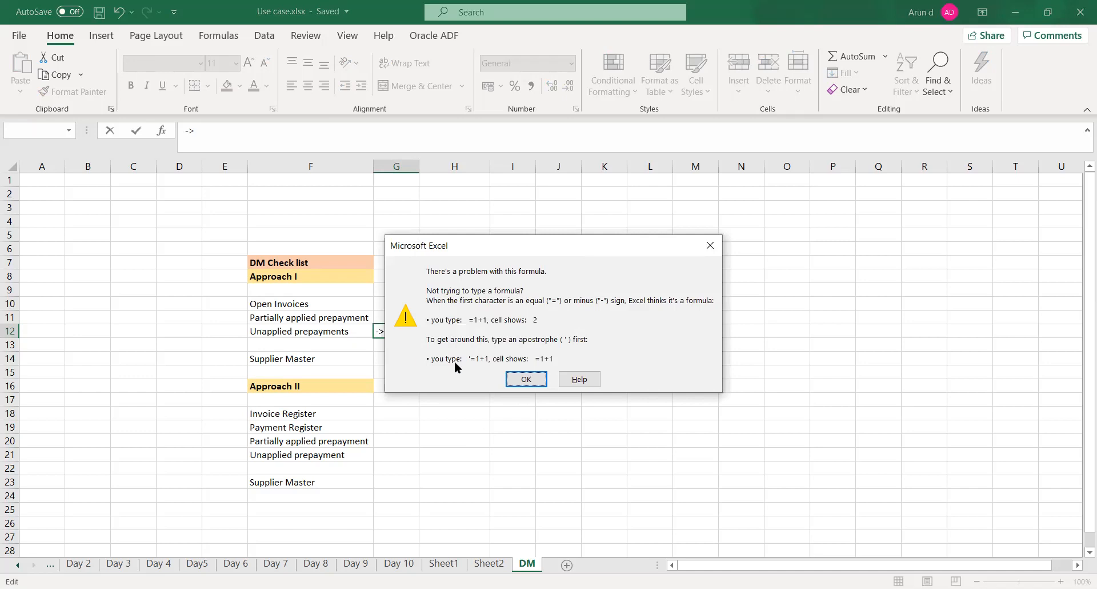
pyautogui.click(520, 379)
# Replace the arrow in G12 with ">>>>"
pyautogui.press('Delete')
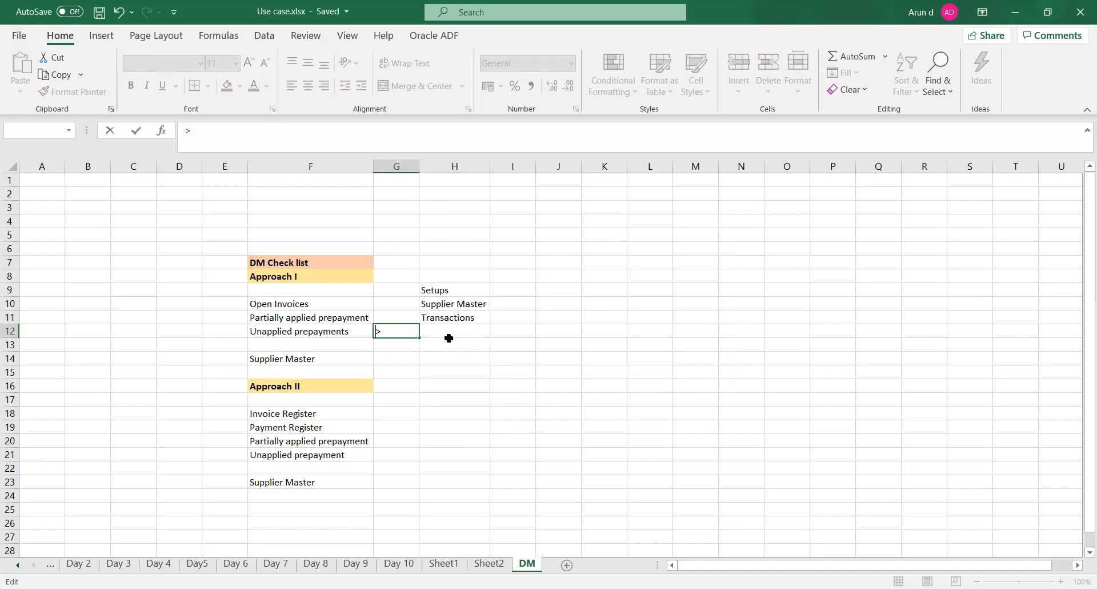
pyautogui.write('>>>')
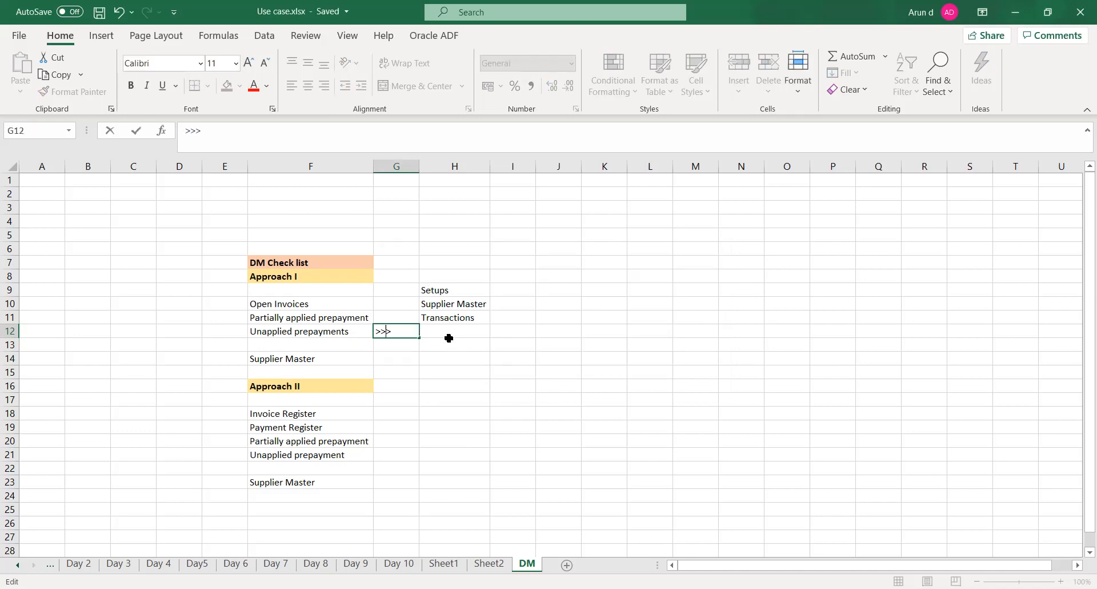
pyautogui.click(450, 341)
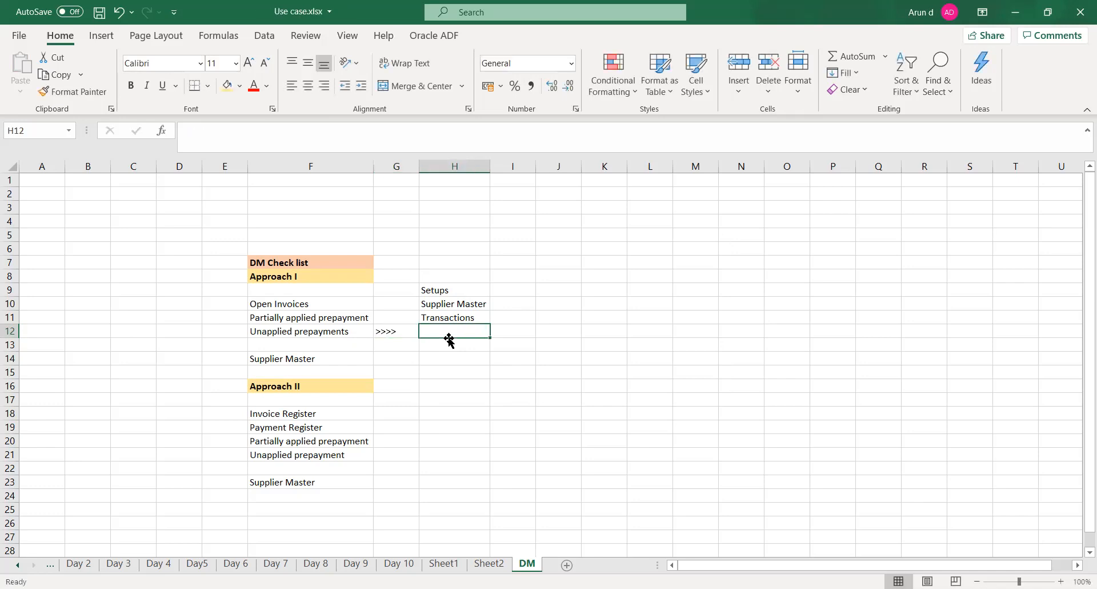
# Save the workbook and enter "Payment" in H12 beside the unapplied prepayments row
pyautogui.hotkey('ctrl', 's')
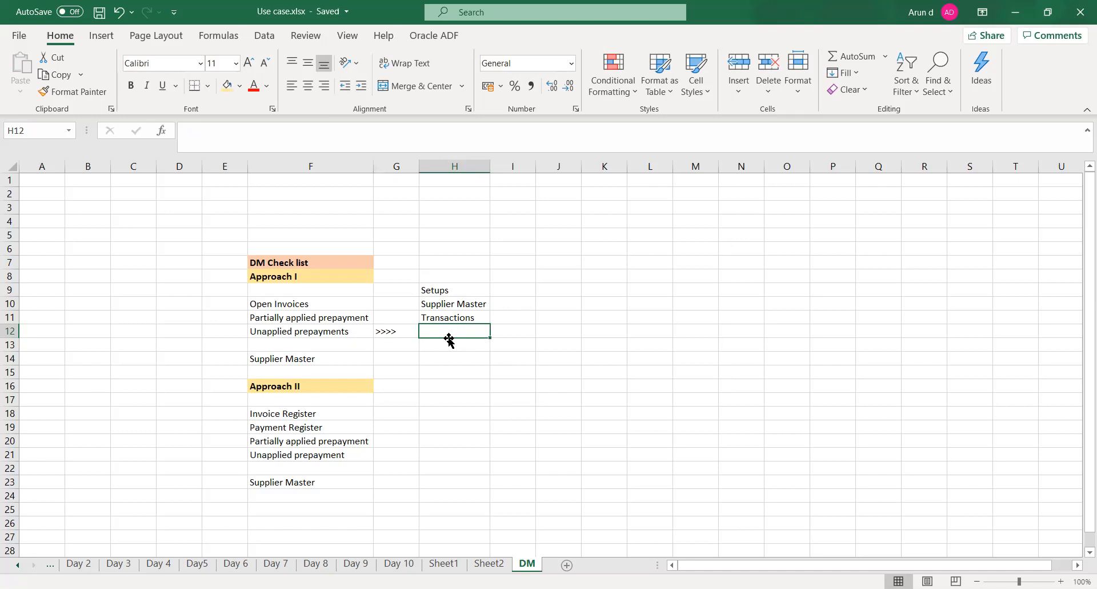
pyautogui.write('Payment')
pyautogui.press('Tab')
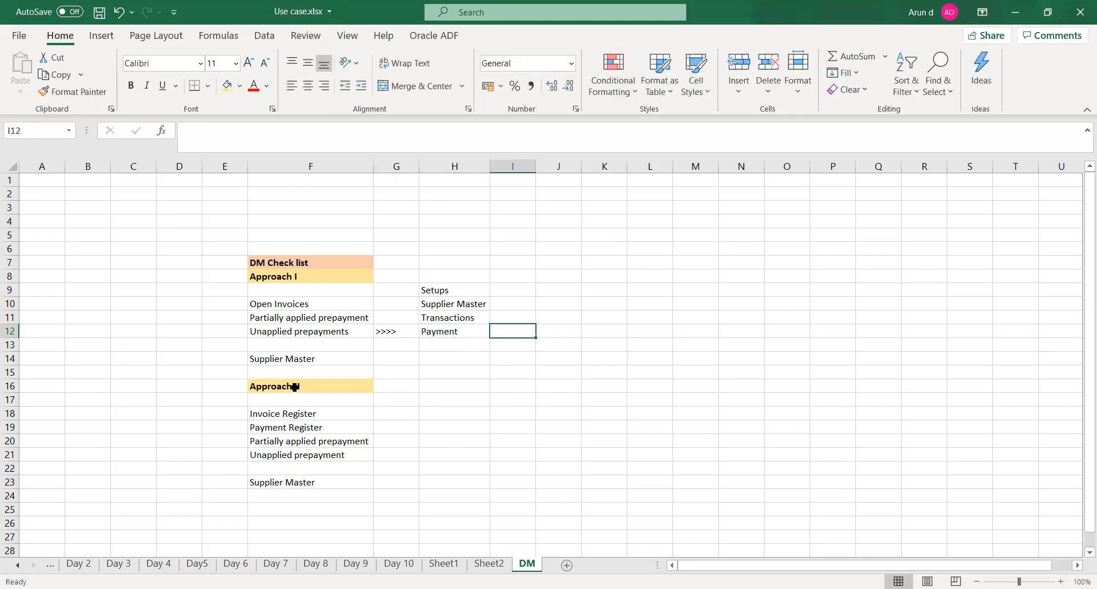
# Move the Setups, Supplier Master and Transactions entries from H9:H11 up to H7:H9
pyautogui.click(437, 292)
pyautogui.hotkey('shift', 'Down')
pyautogui.hotkey('shift', 'Down')
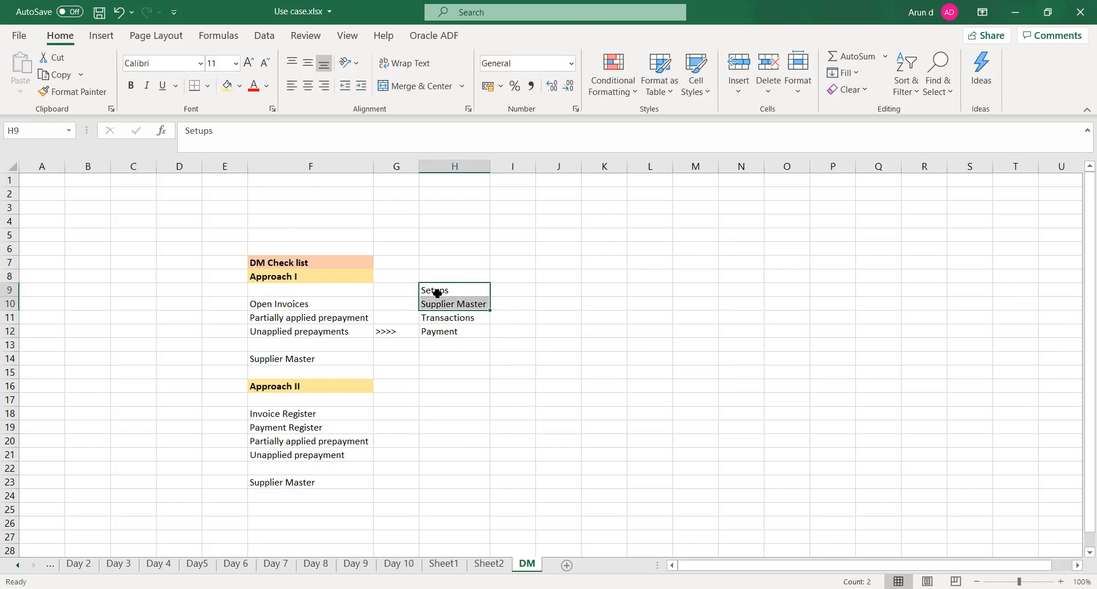
pyautogui.hotkey('ctrl', 'c')
pyautogui.press('Up')
pyautogui.press('Up')
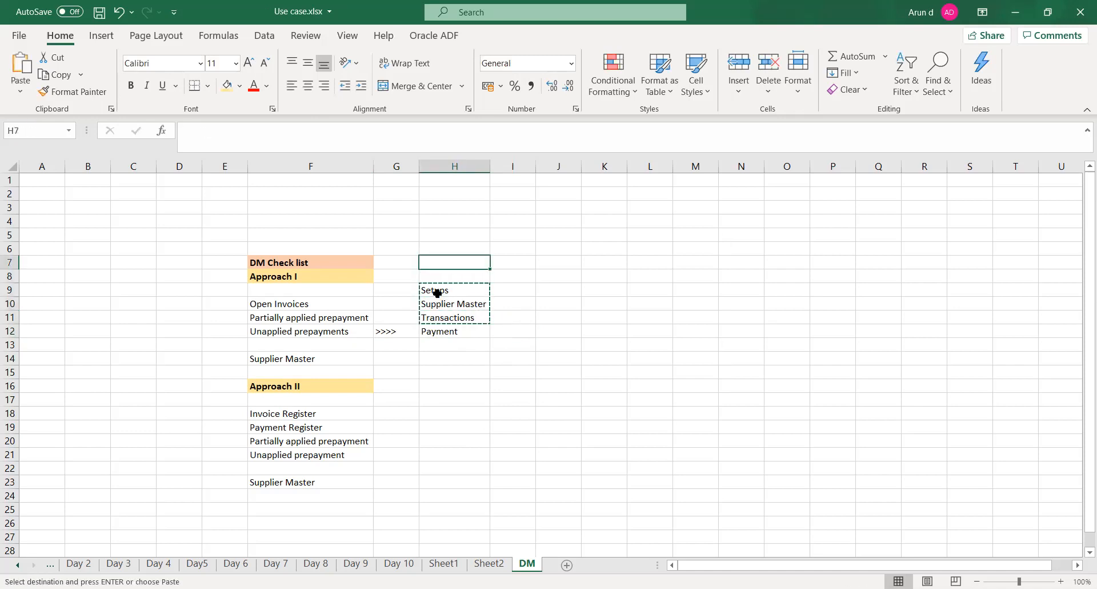
pyautogui.press('Return')
# Mark the partially applied prepayment row with ">>>>" in G11 and "Payment" in H11, and save the workbook
pyautogui.press('Down')
pyautogui.press('Down')
pyautogui.press('Down')
pyautogui.press('Down')
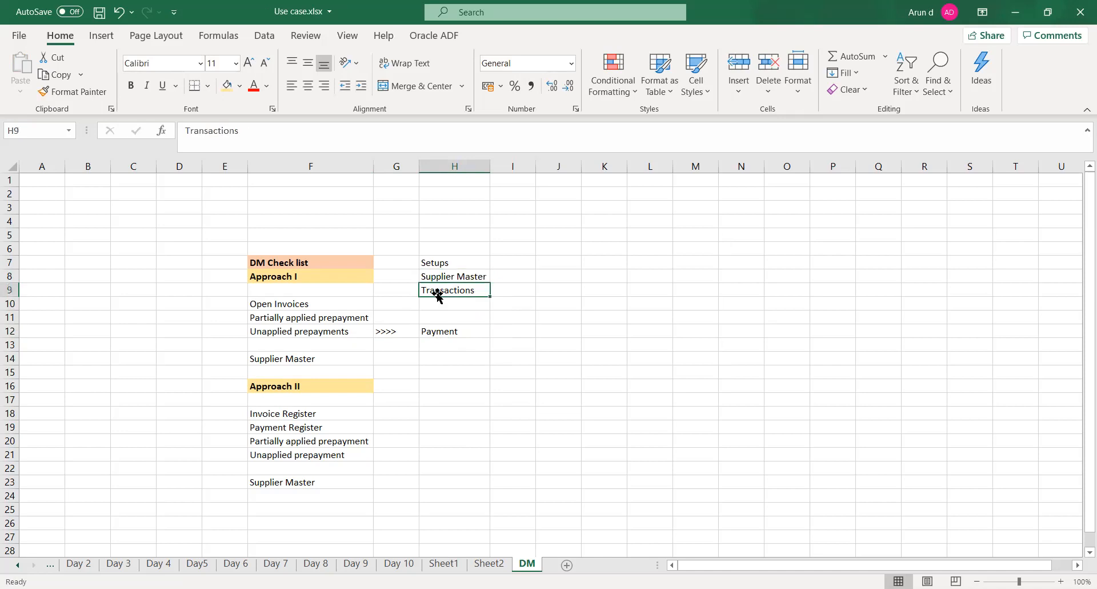
pyautogui.press('Left')
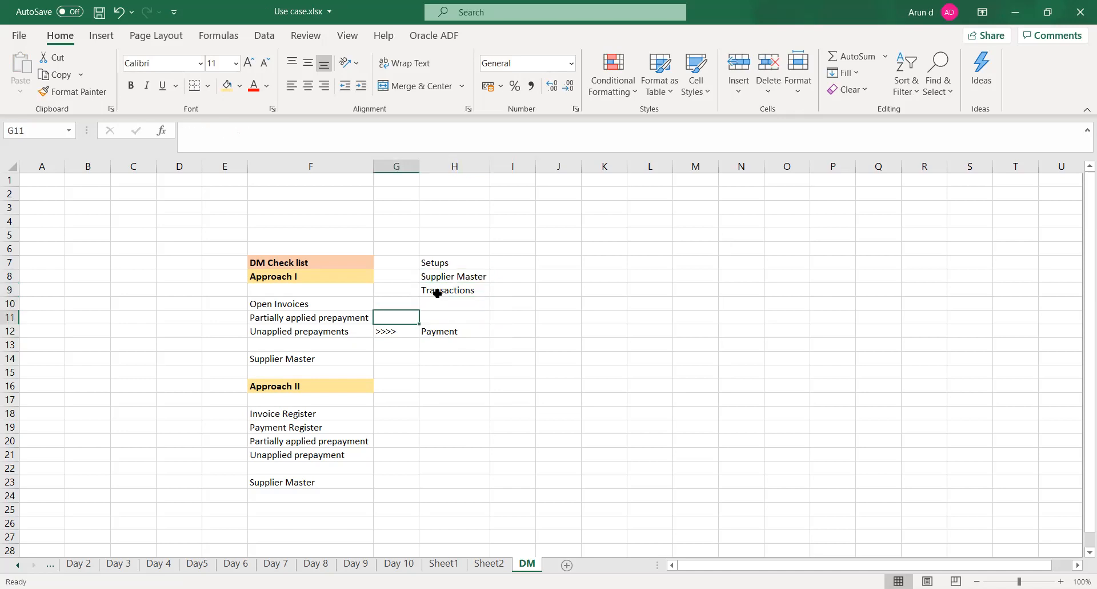
pyautogui.write('>>>>')
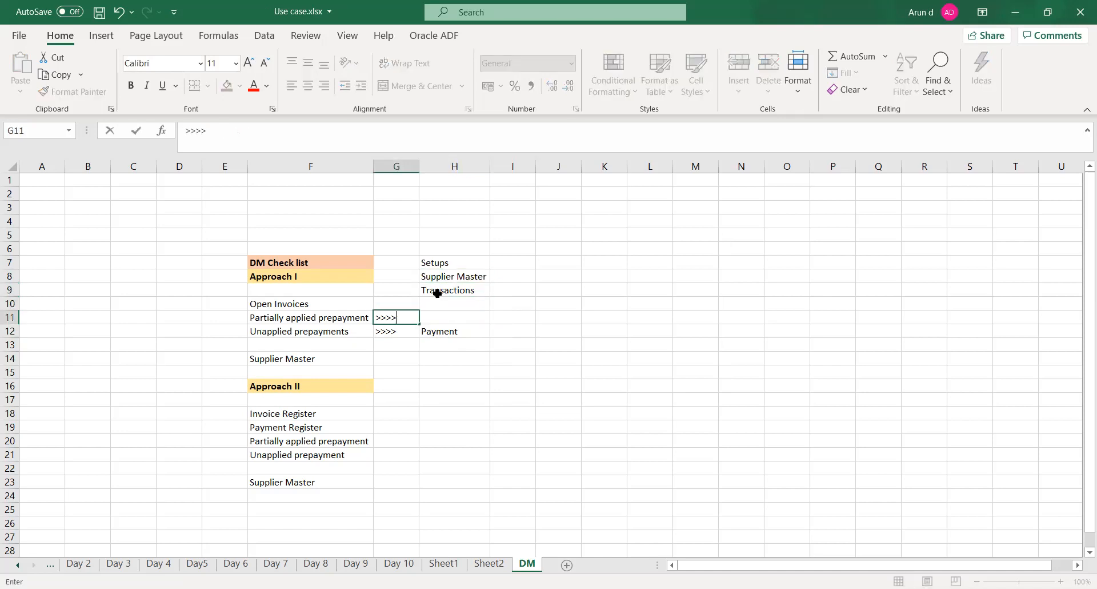
pyautogui.press('Right')
pyautogui.hotkey('ctrl', 's')
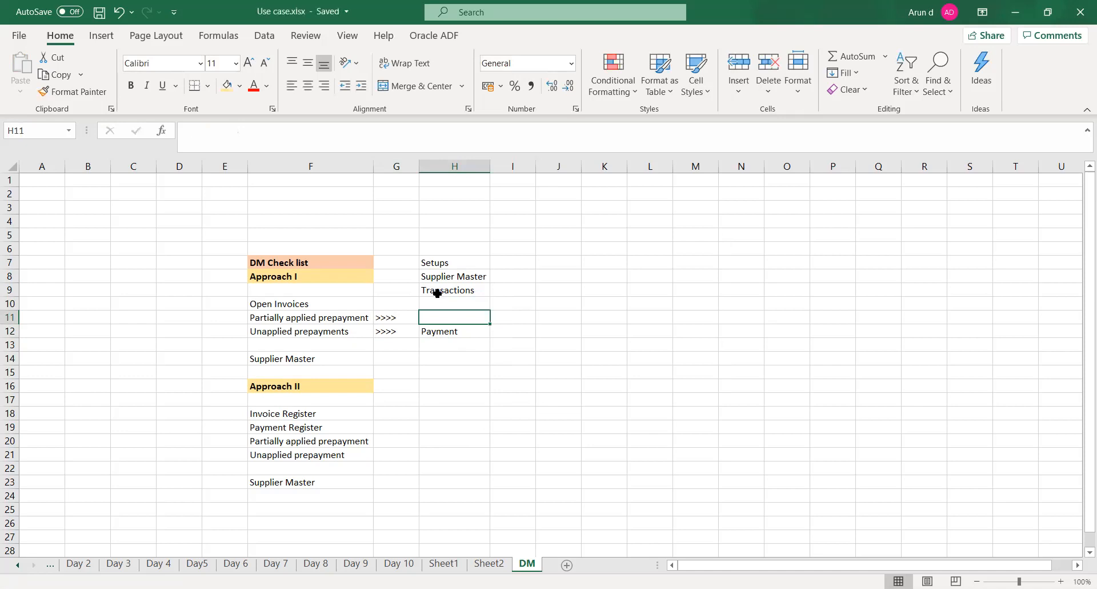
pyautogui.write('Payment')
pyautogui.press('Right')
pyautogui.hotkey('ctrl', 's')
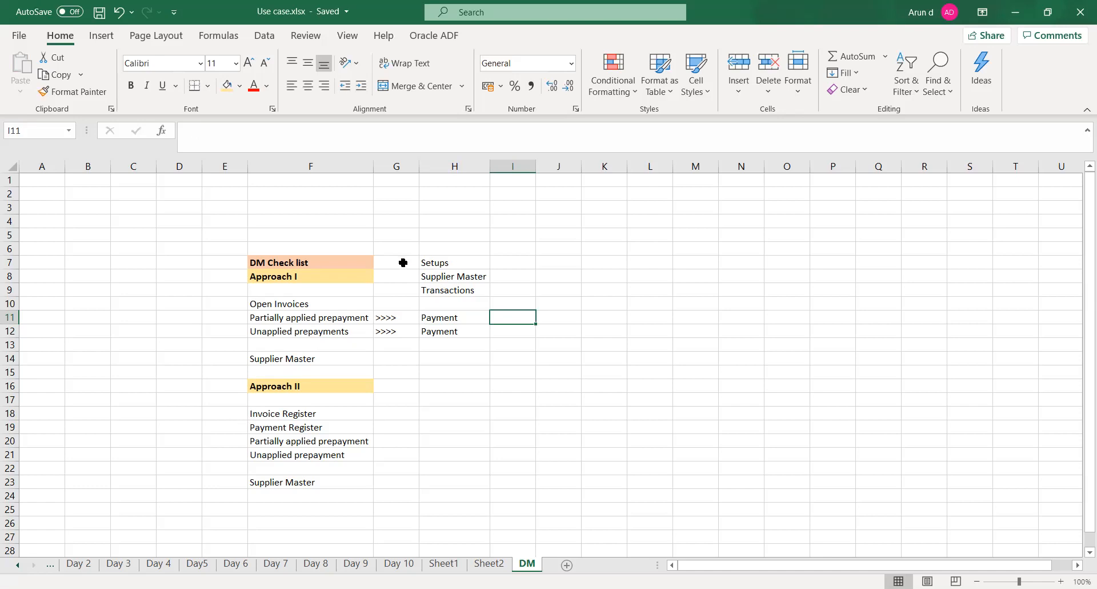
# Center the contents of cells G7:G9 horizontally
pyautogui.click(403, 262)
pyautogui.moveTo(403, 262); pyautogui.dragTo(404, 289)
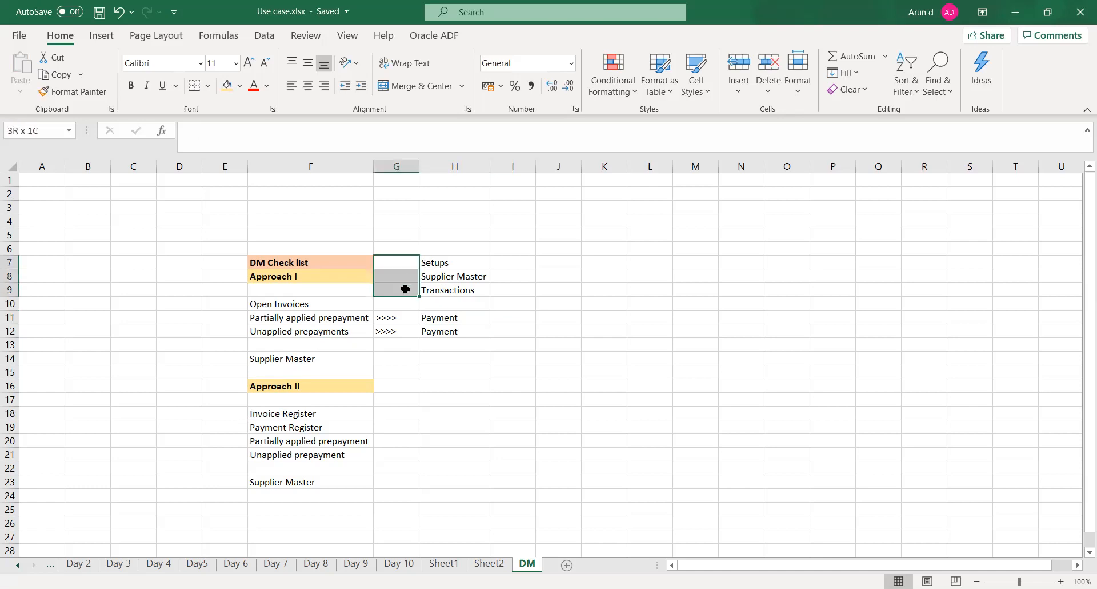
pyautogui.click(311, 87)
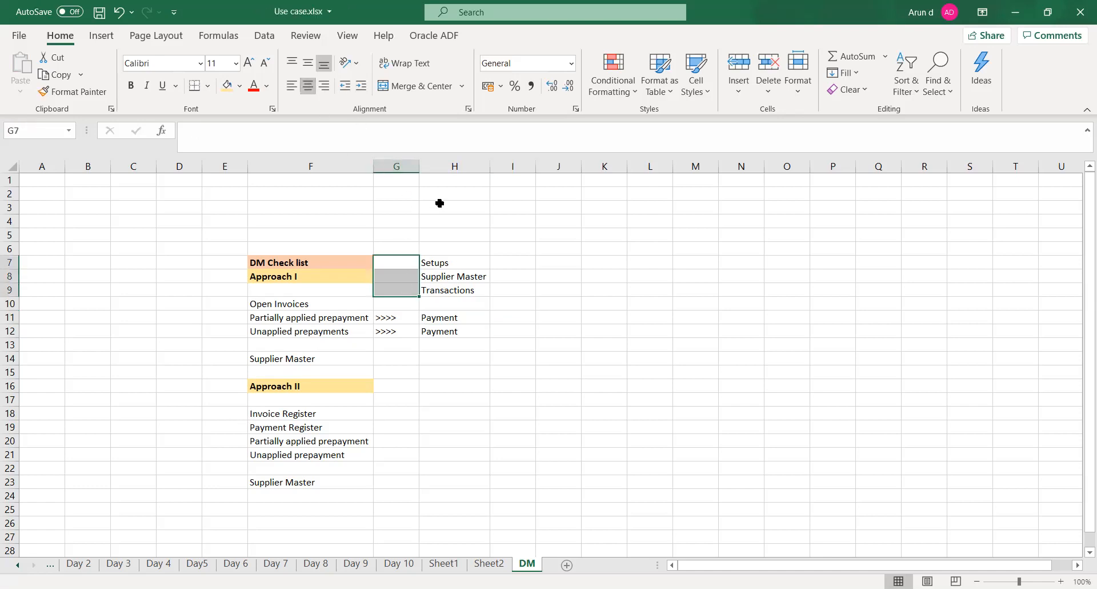
pyautogui.click(475, 176)
# Number Setups, Supplier Master and Transactions 1, 2 and 3 in cells G7:G9
pyautogui.click(400, 258)
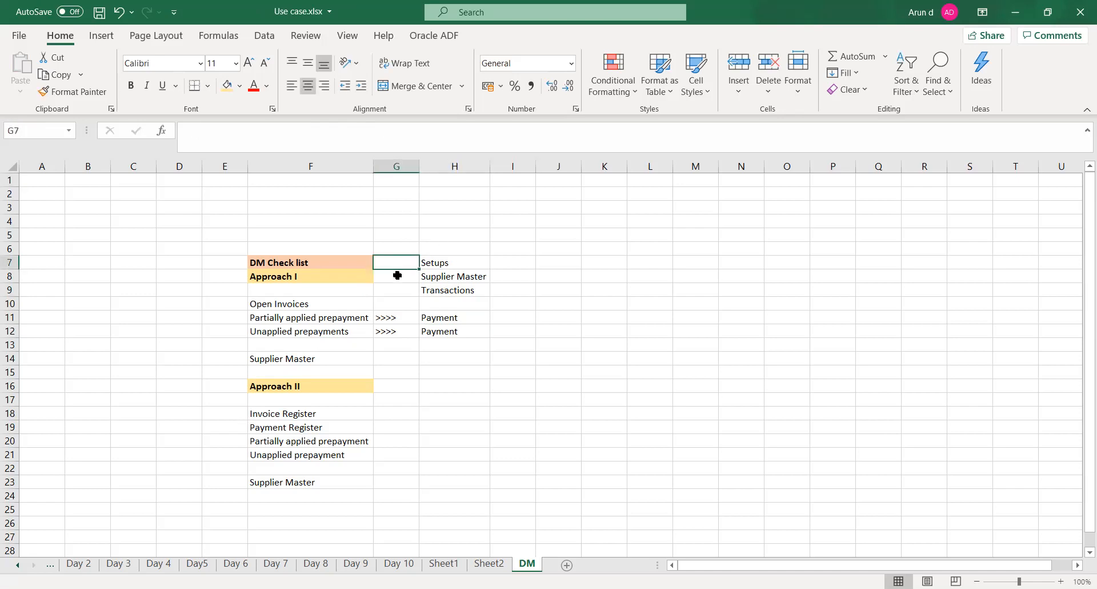
pyautogui.write('1')
pyautogui.click(397, 276)
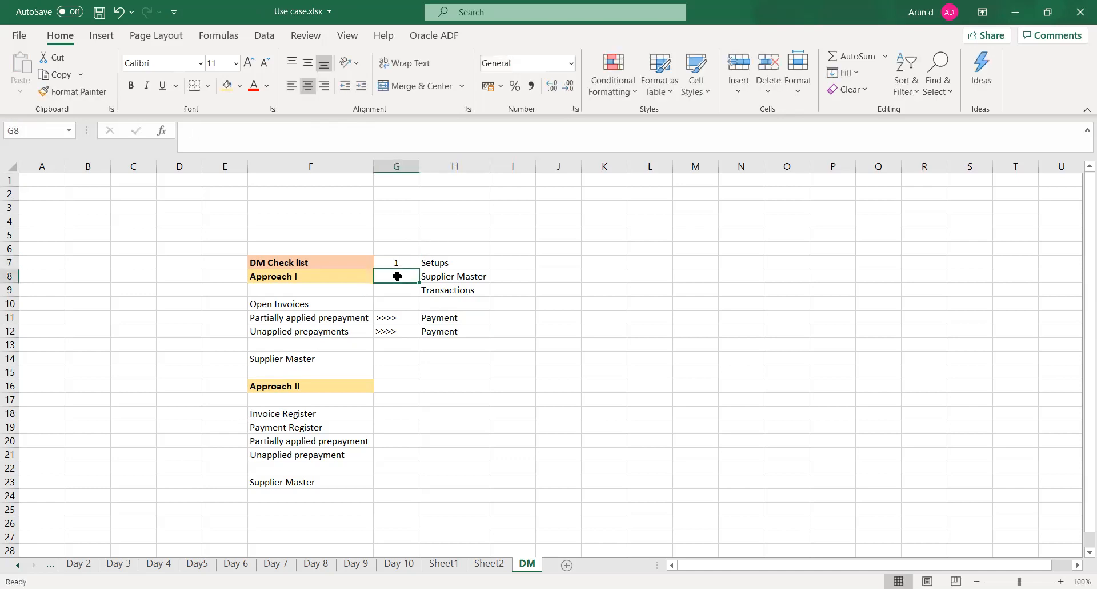
pyautogui.write('2')
pyautogui.click(402, 290)
pyautogui.write('3')
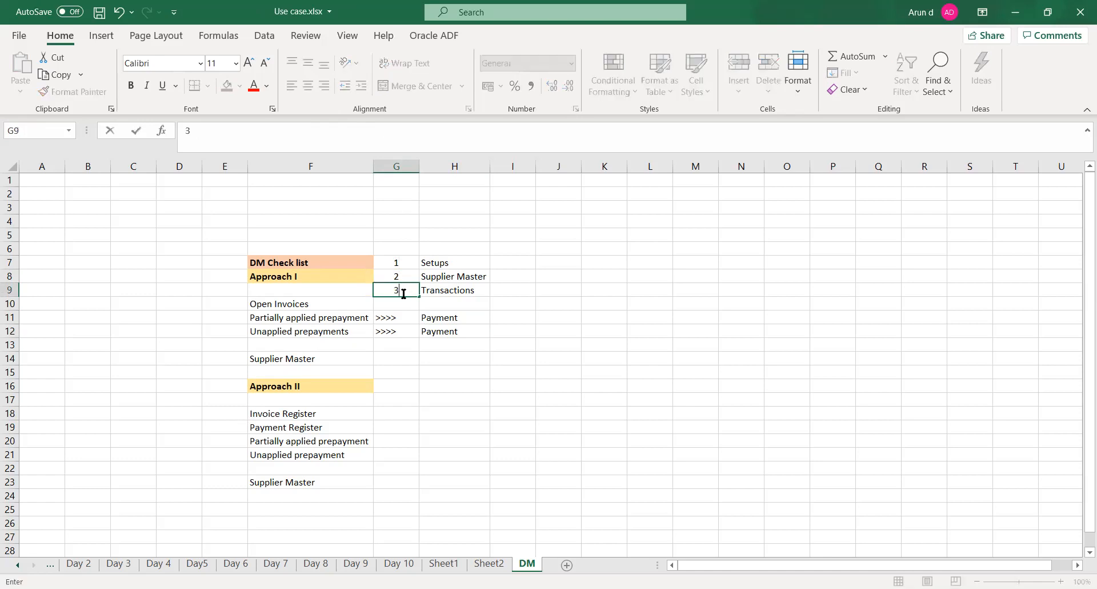
pyautogui.click(606, 275)
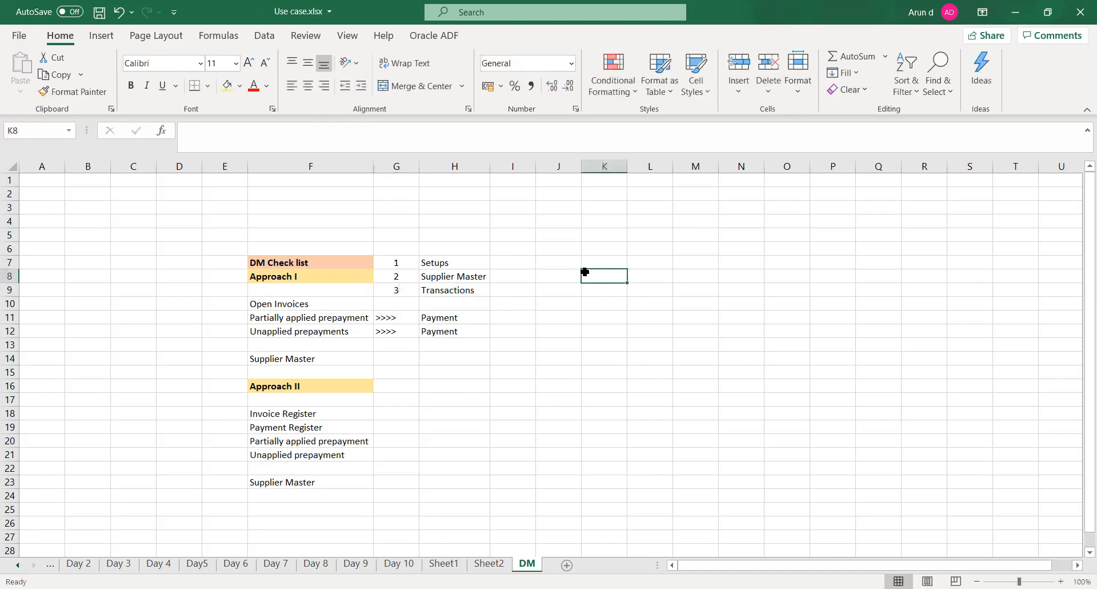
pyautogui.click(473, 295)
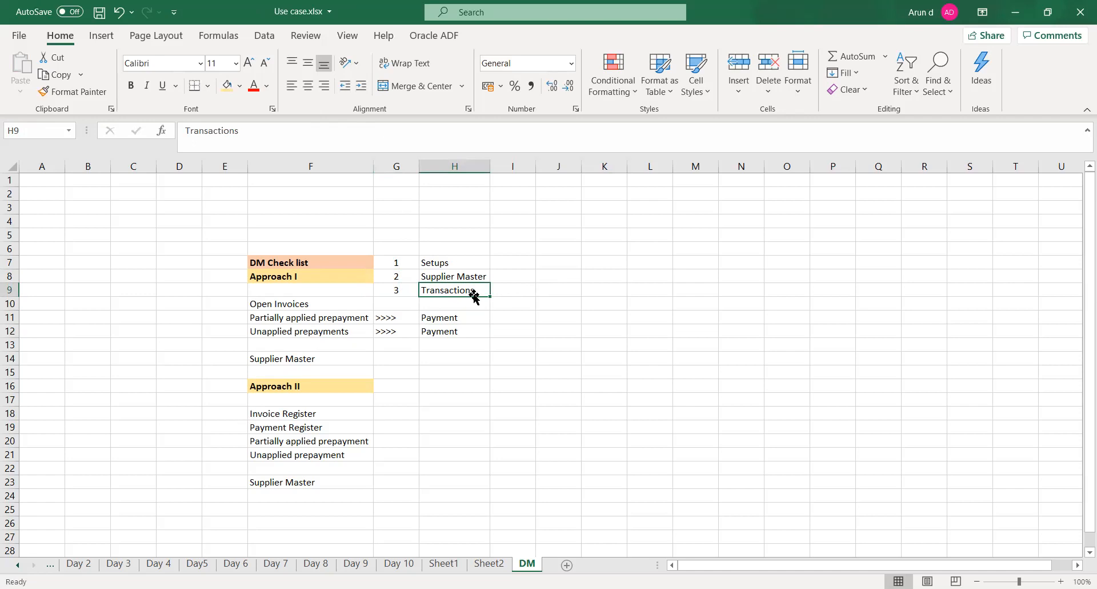
pyautogui.click(451, 262)
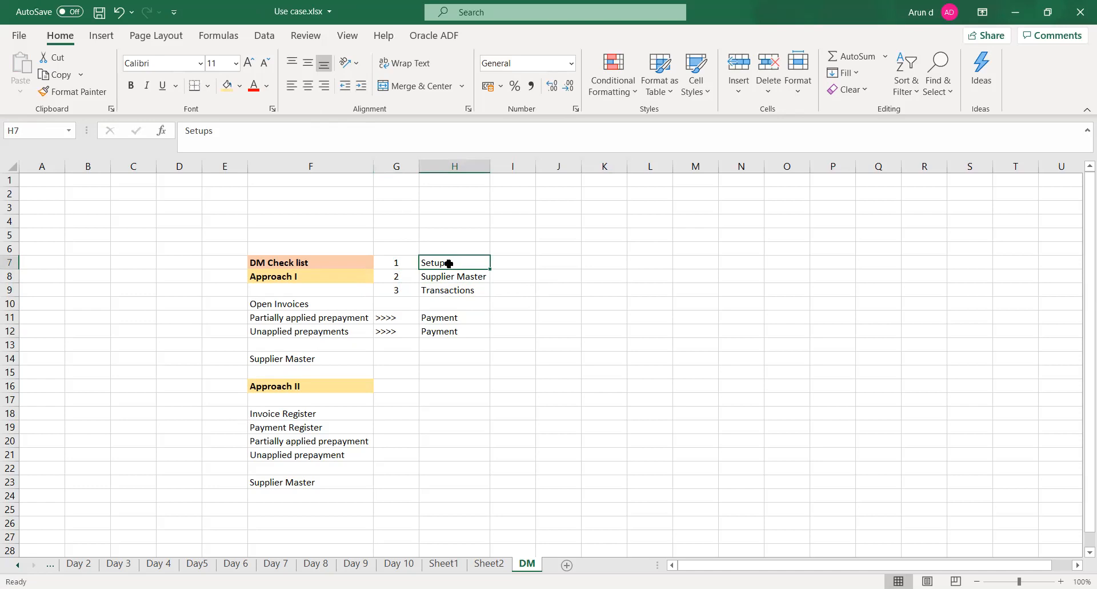
pyautogui.click(437, 277)
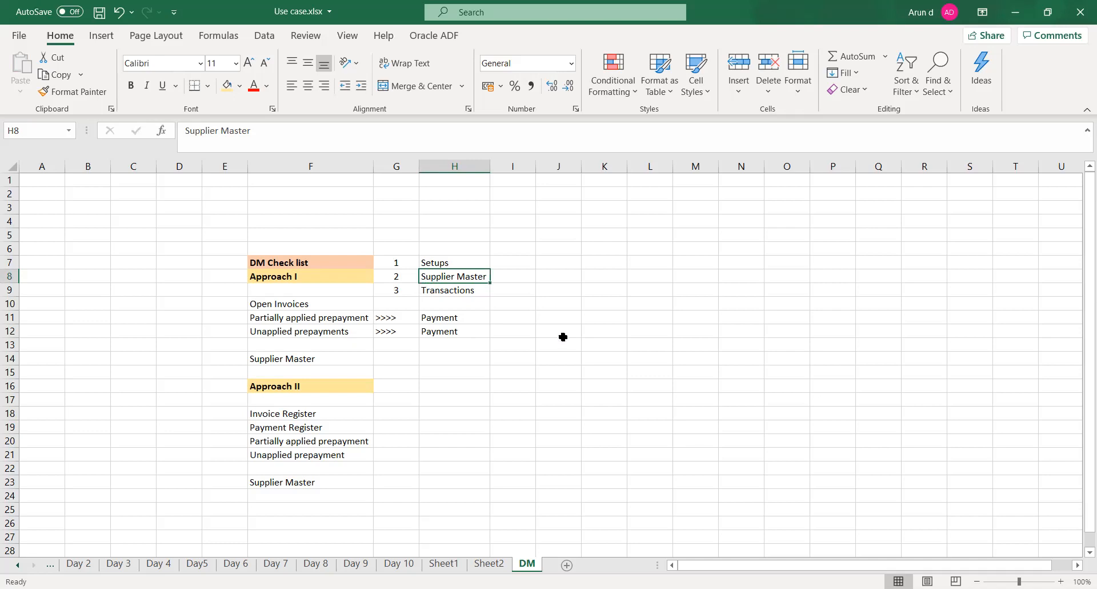
pyautogui.click(503, 276)
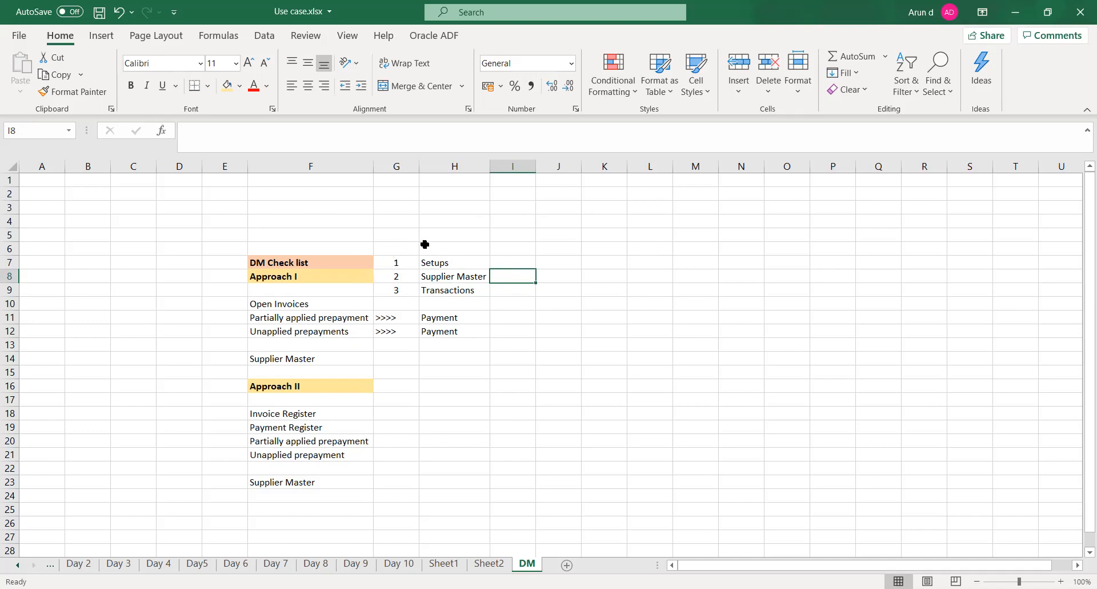
# Add the column headings "S.No" in G6 and "Pre-Requisite" in H6 above the numbered list
pyautogui.click(402, 250)
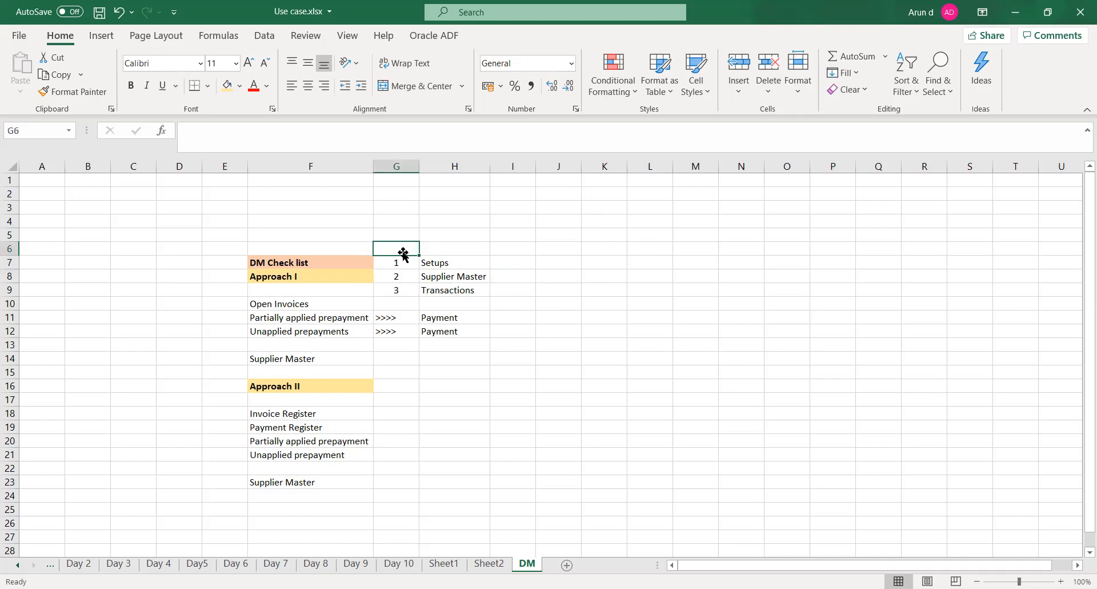
pyautogui.write('S.No')
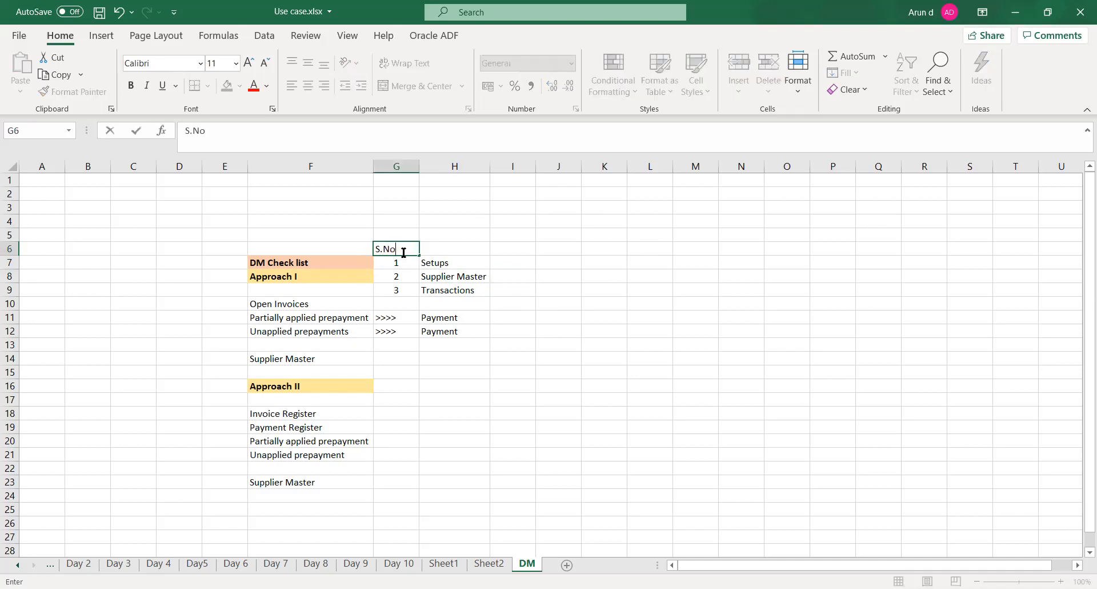
pyautogui.press('Tab')
pyautogui.click(403, 251)
pyautogui.press('Tab')
pyautogui.write('Pre')
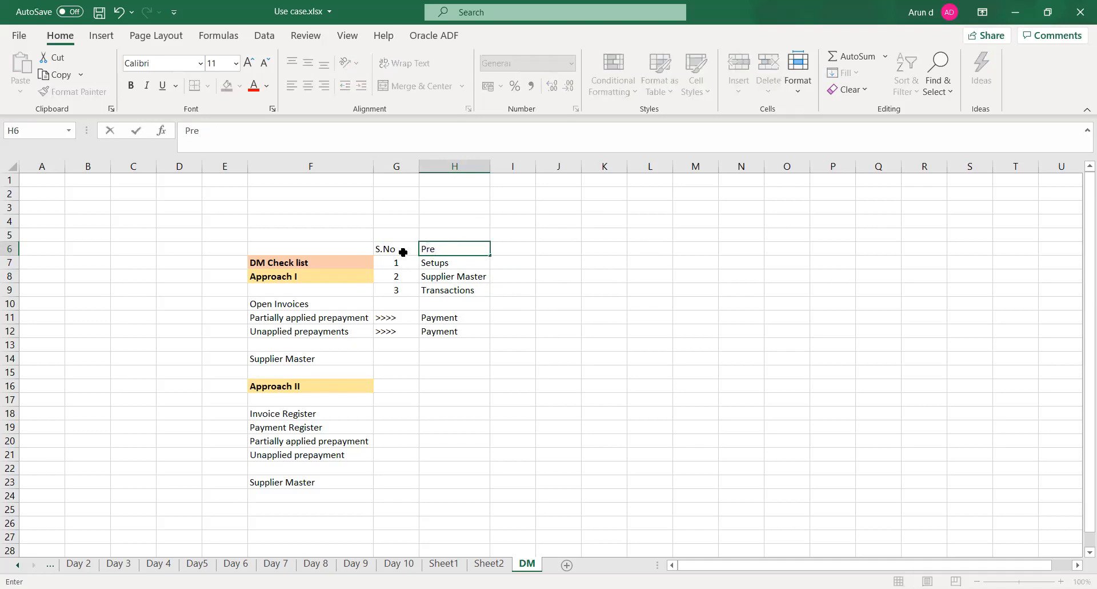
pyautogui.write('-Requisite')
pyautogui.press('Tab')
# Center the "S.No" heading in G6 and save the workbook
pyautogui.press('Left')
pyautogui.press('Left')
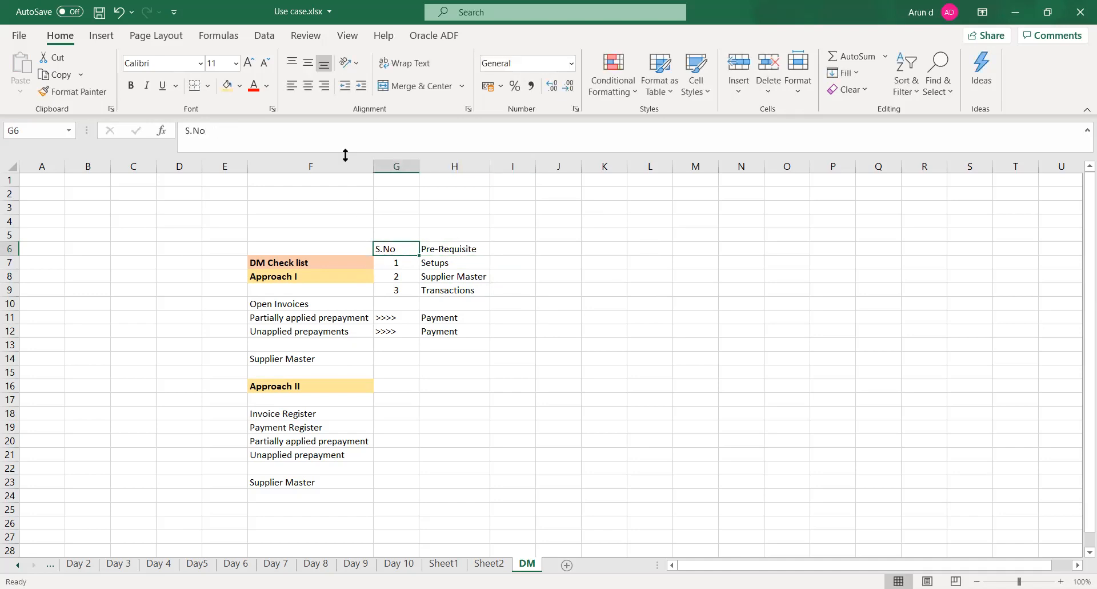
pyautogui.click(307, 86)
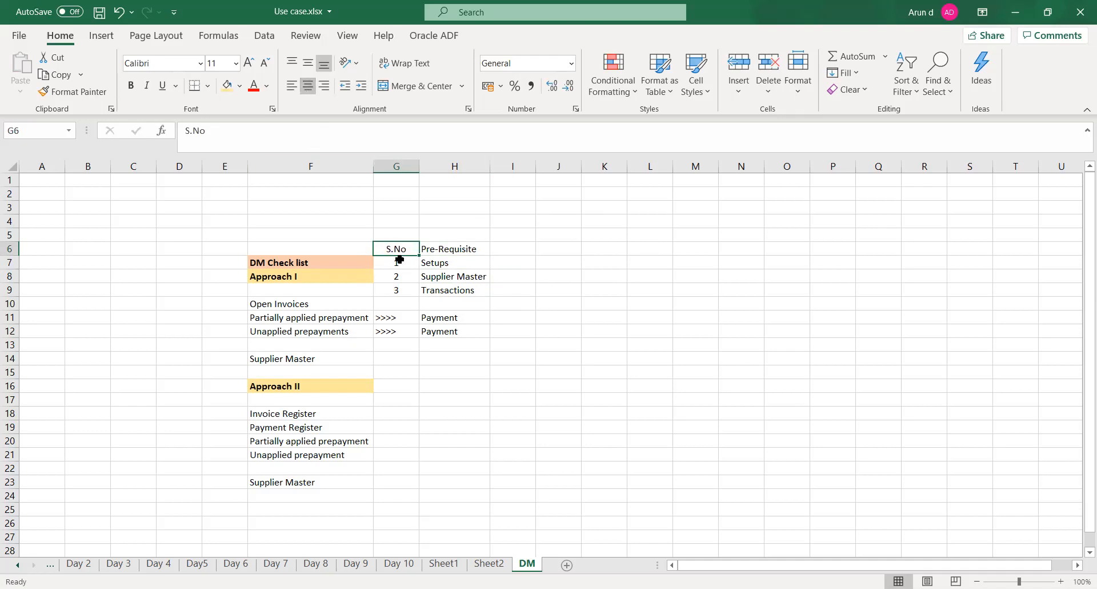
pyautogui.click(578, 368)
pyautogui.hotkey('ctrl', 's')
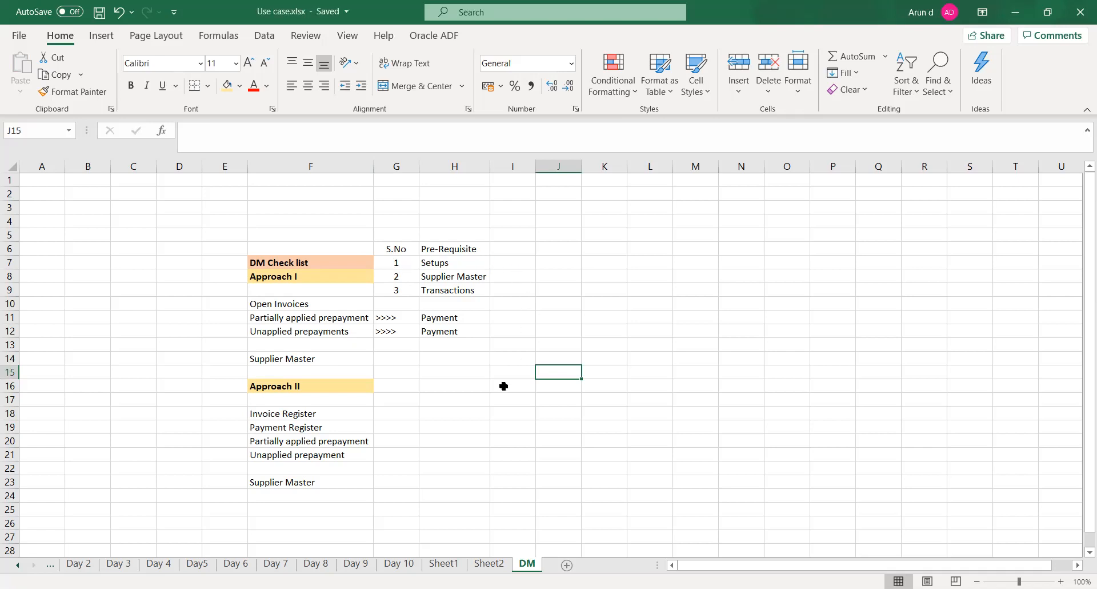
# Review the prerequisite list in column H against the Approach I invoice and prepayment items
pyautogui.click(450, 278)
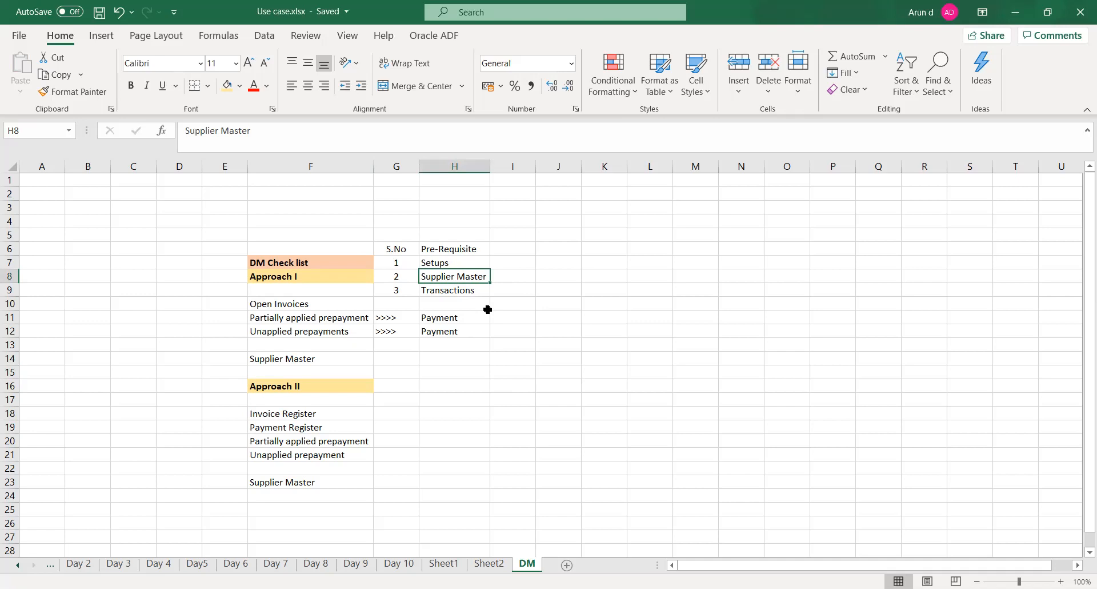
pyautogui.click(465, 264)
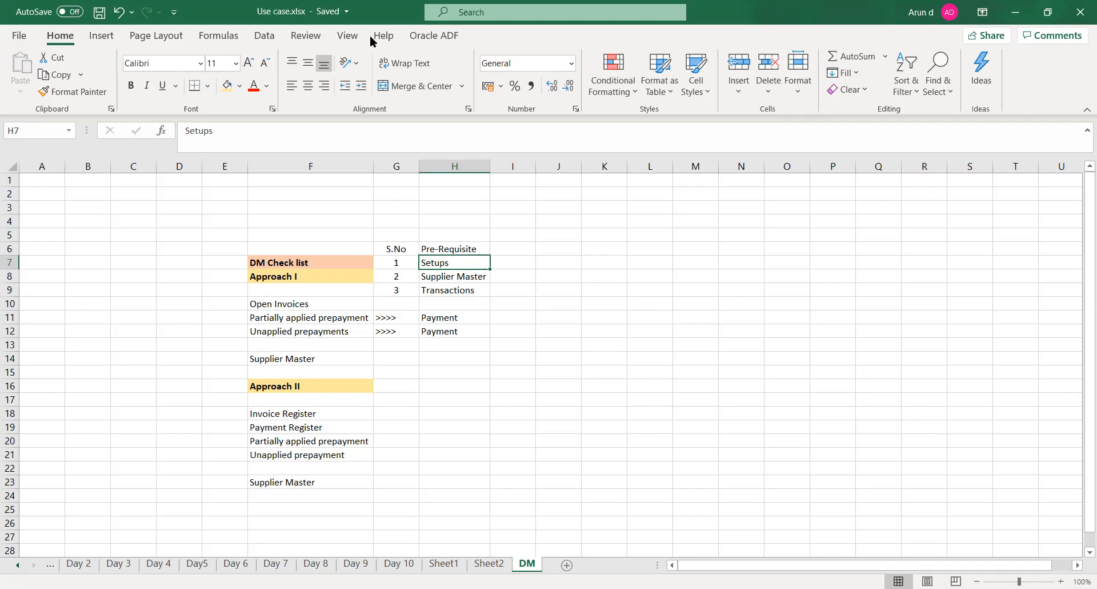
pyautogui.hotkey('alt', 'Tab')
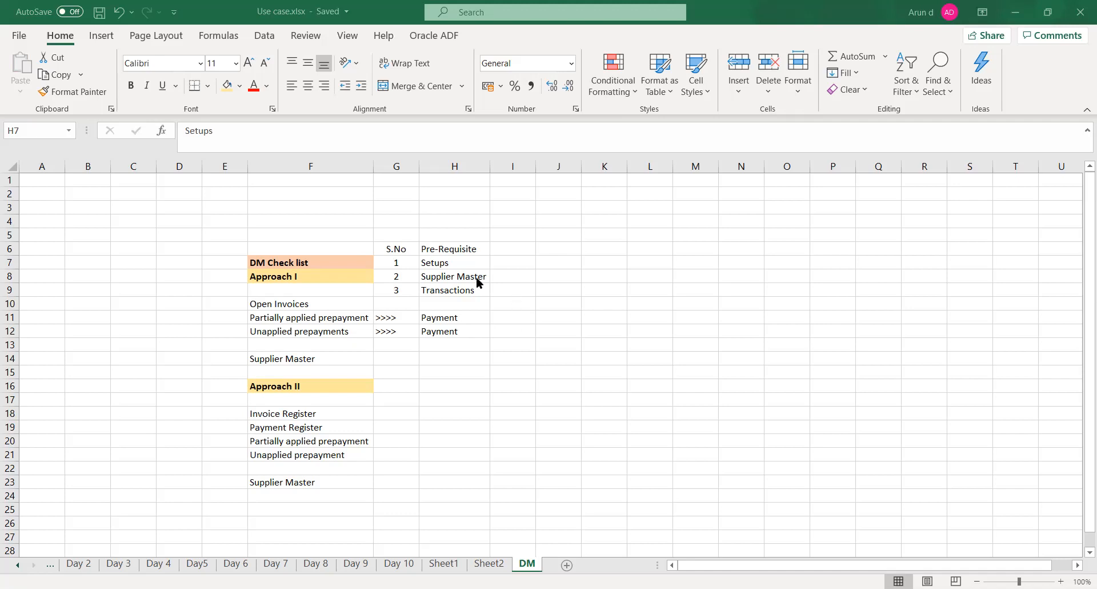
pyautogui.click(444, 277)
pyautogui.click(444, 278)
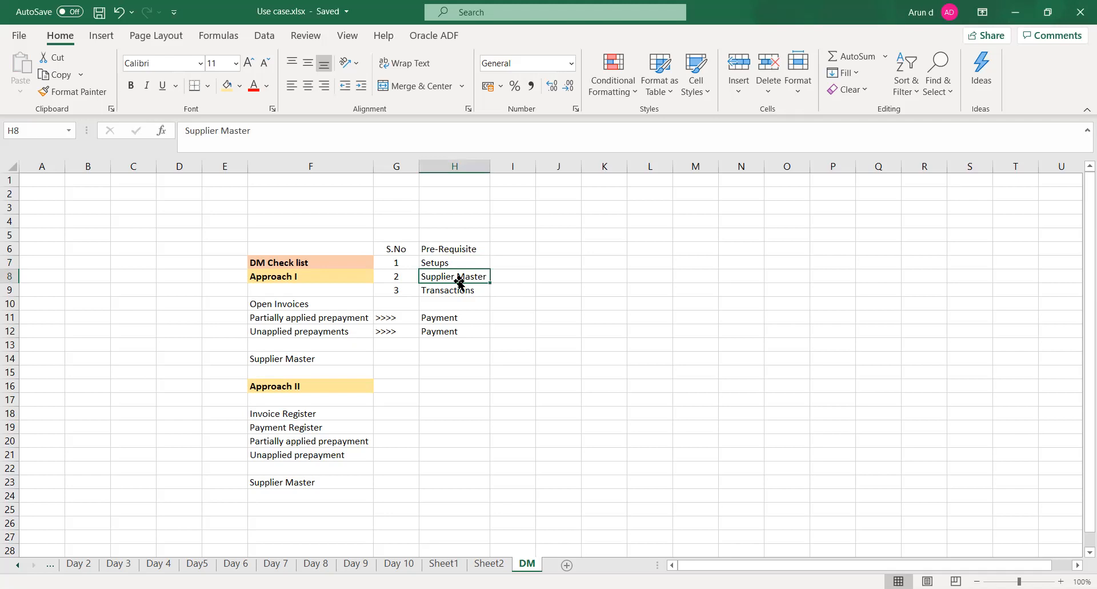
pyautogui.click(498, 275)
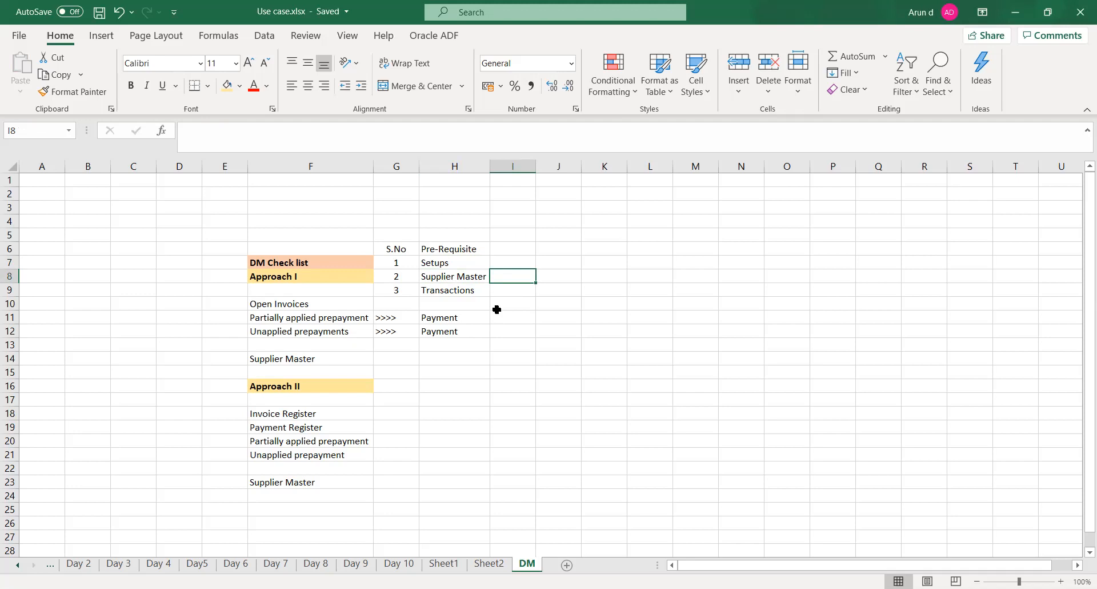
pyautogui.click(271, 305)
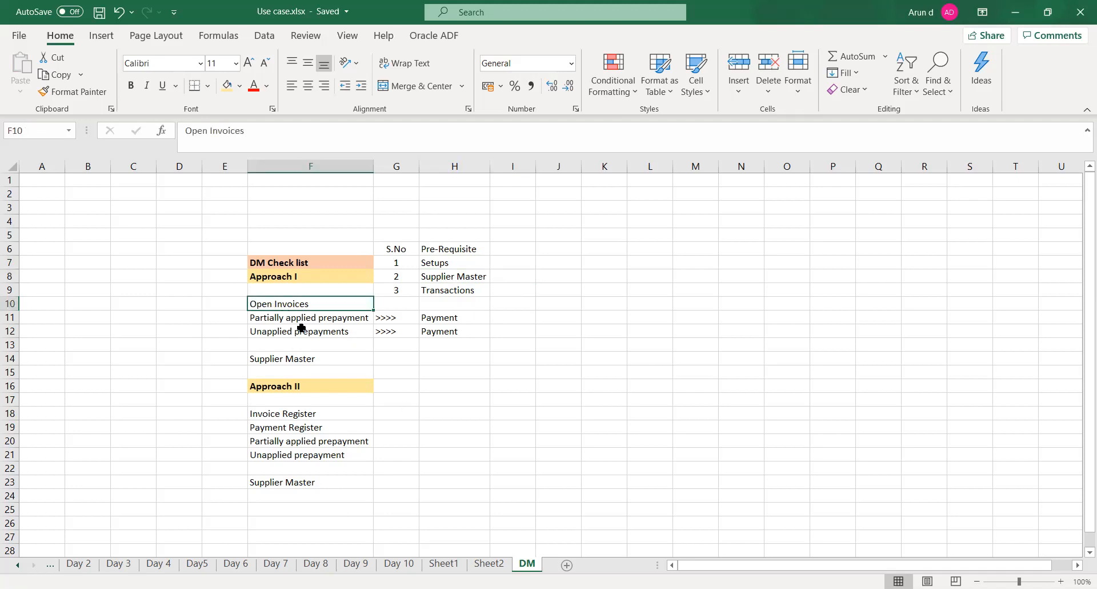
pyautogui.click(299, 318)
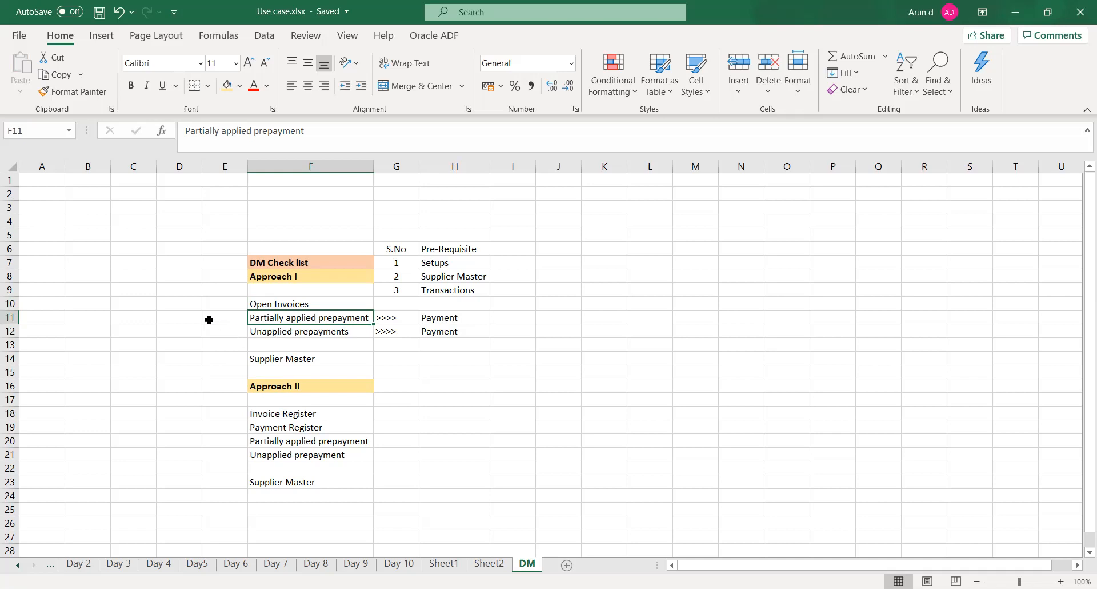
pyautogui.moveTo(219, 303); pyautogui.dragTo(219, 333)
pyautogui.click(457, 344)
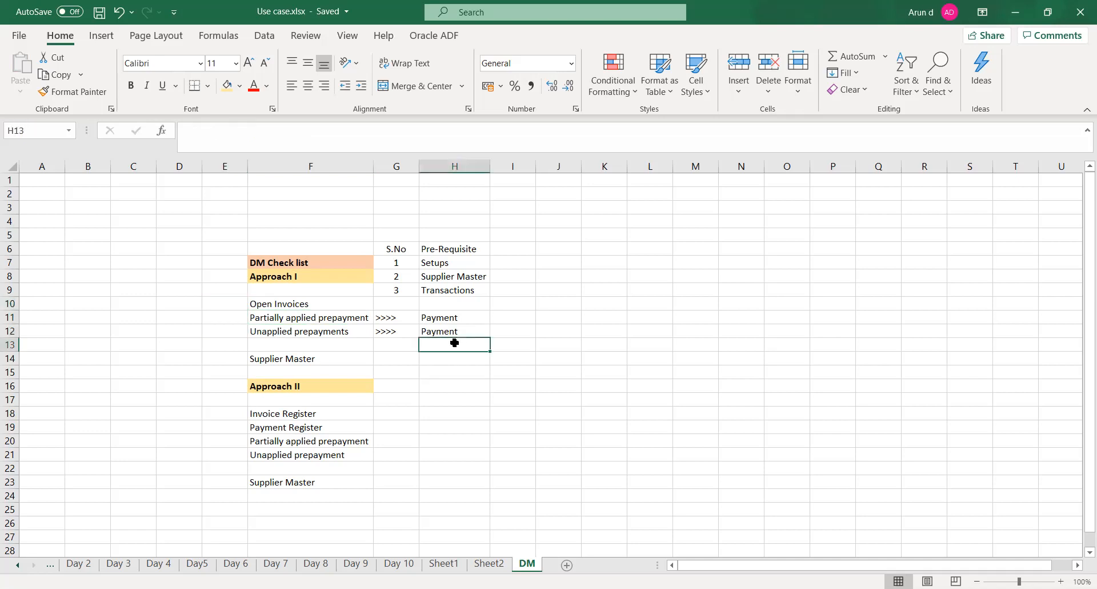
pyautogui.click(300, 306)
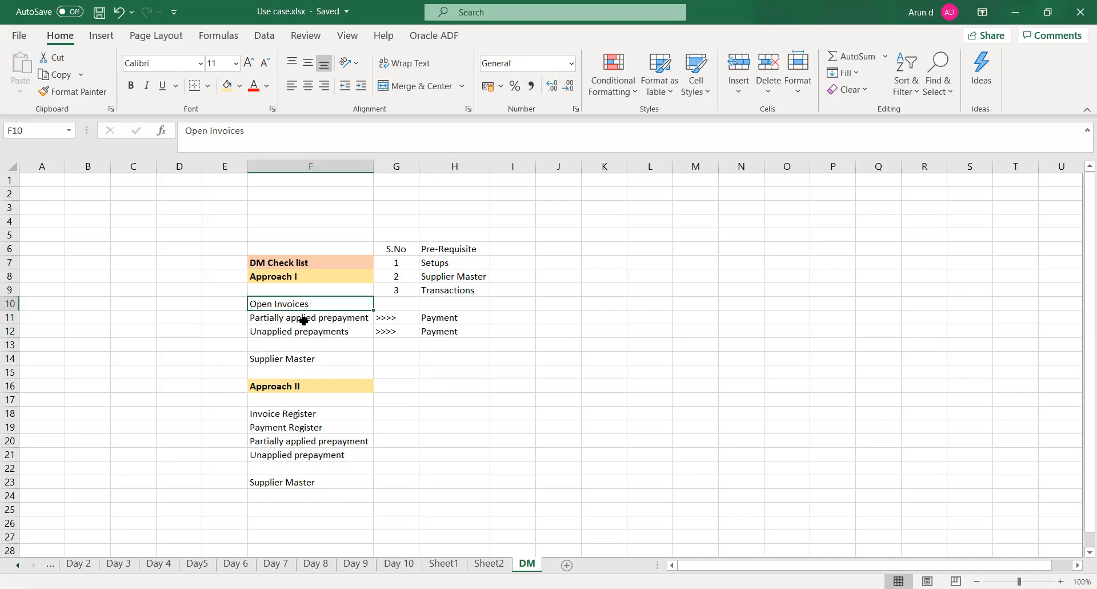
pyautogui.click(452, 317)
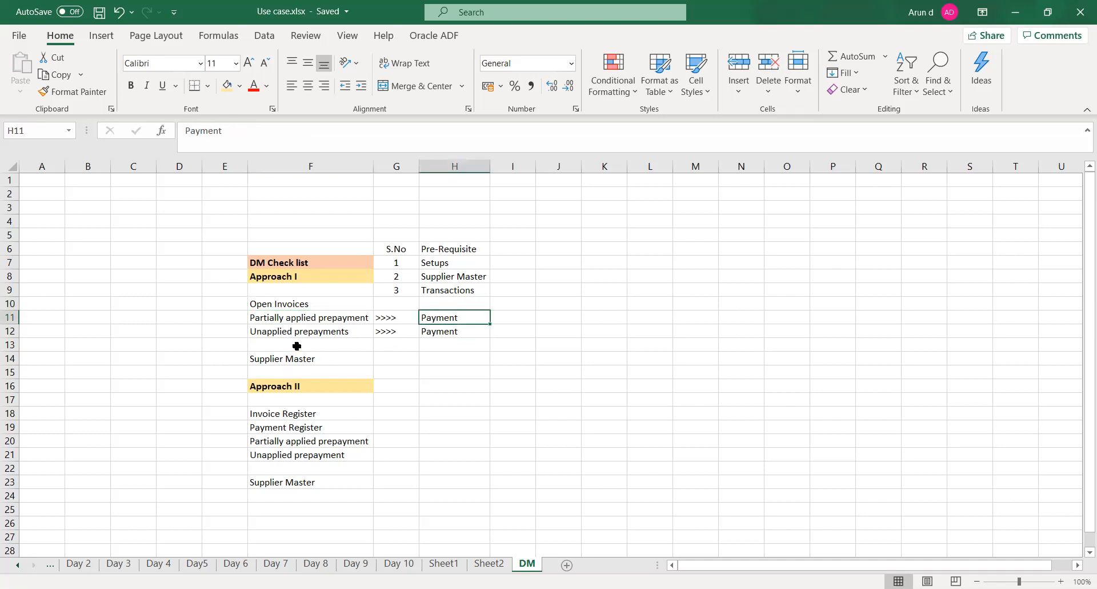
# Compare the Approach I invoice and prepayment items in F10:F12 with the Approach II list in F18:F23
pyautogui.click(277, 306)
pyautogui.moveTo(277, 306); pyautogui.dragTo(292, 332)
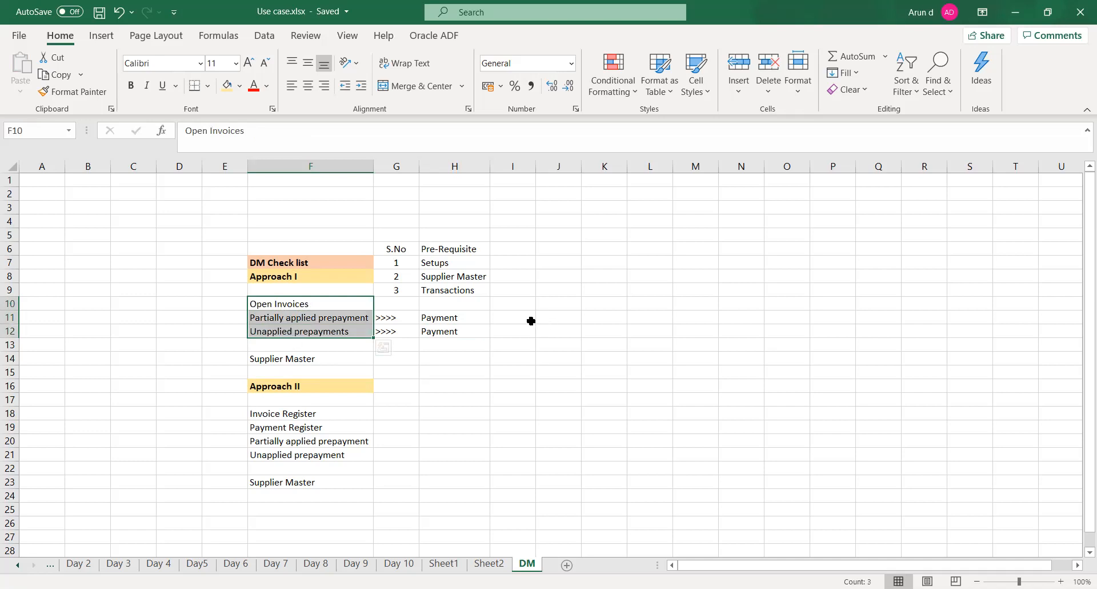
pyautogui.click(509, 327)
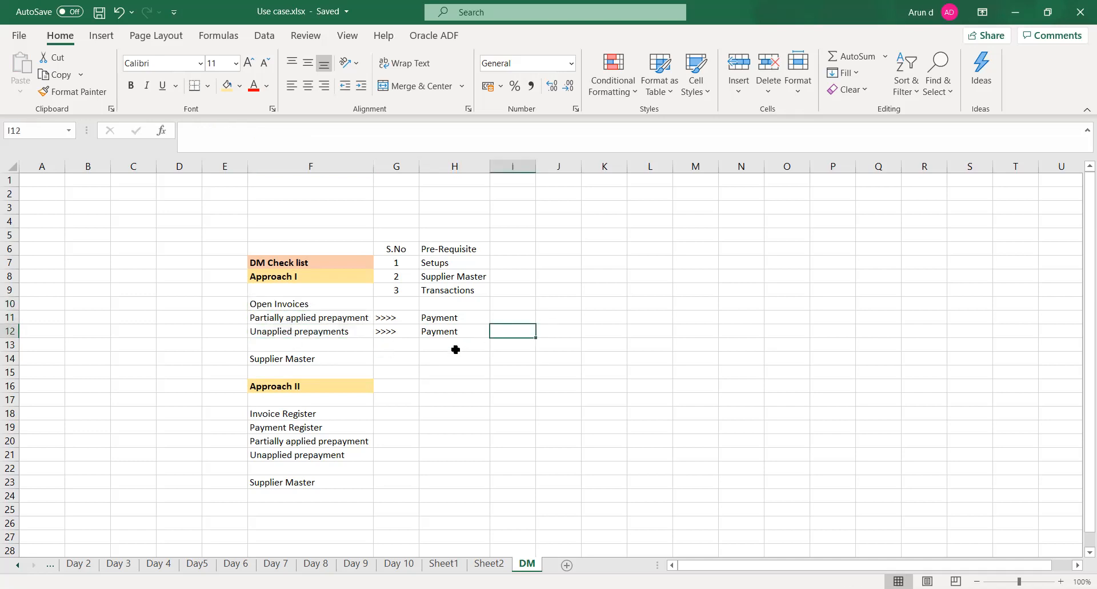
pyautogui.click(277, 279)
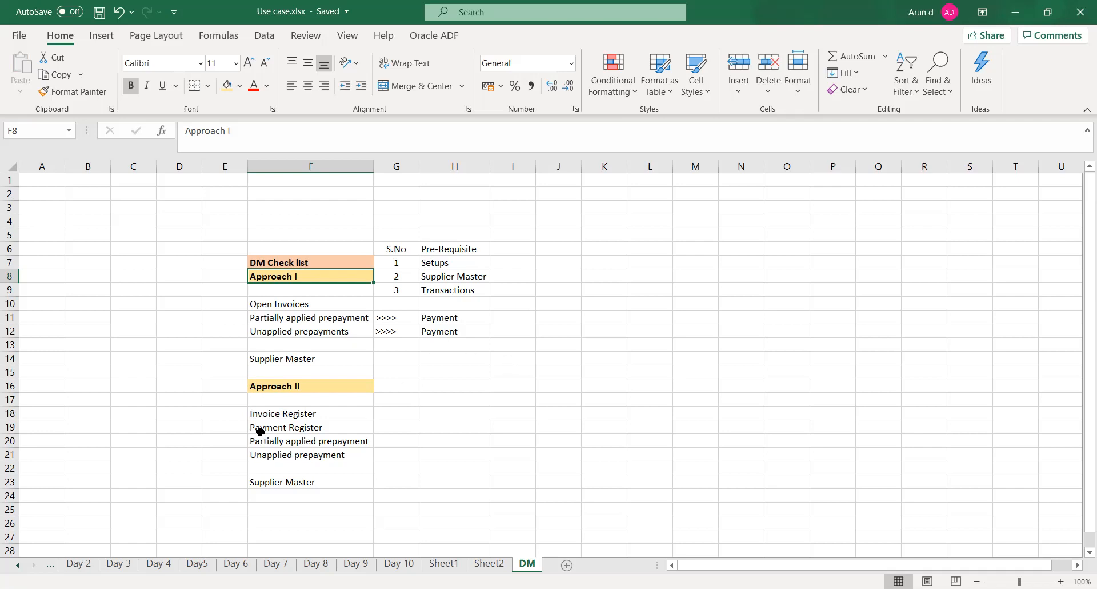
pyautogui.moveTo(259, 415); pyautogui.dragTo(278, 480)
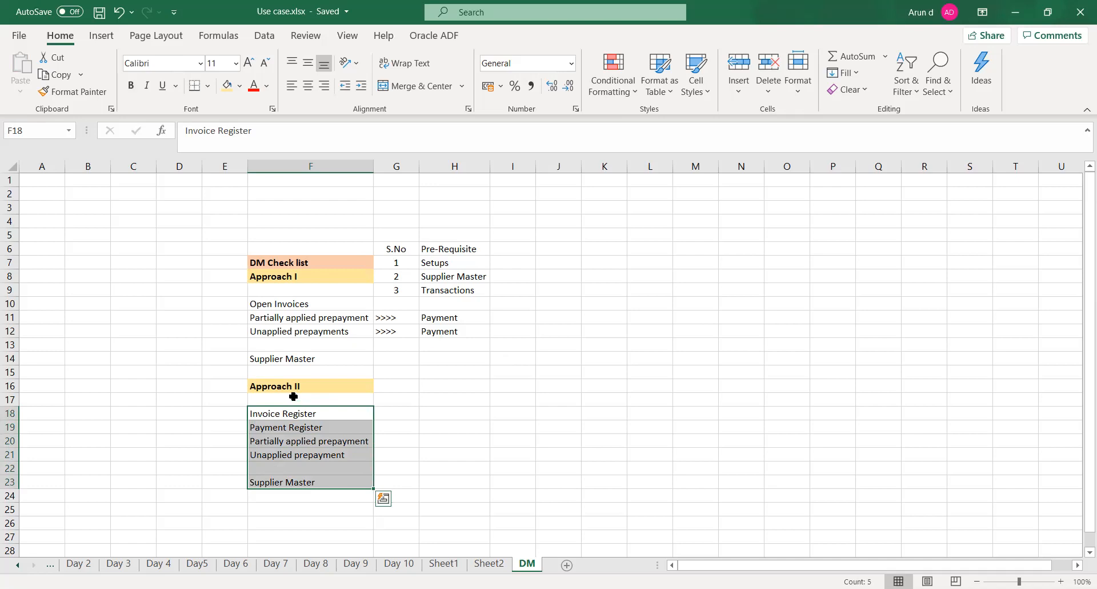
pyautogui.click(234, 412)
pyautogui.moveTo(289, 413); pyautogui.dragTo(296, 482)
pyautogui.click(283, 415)
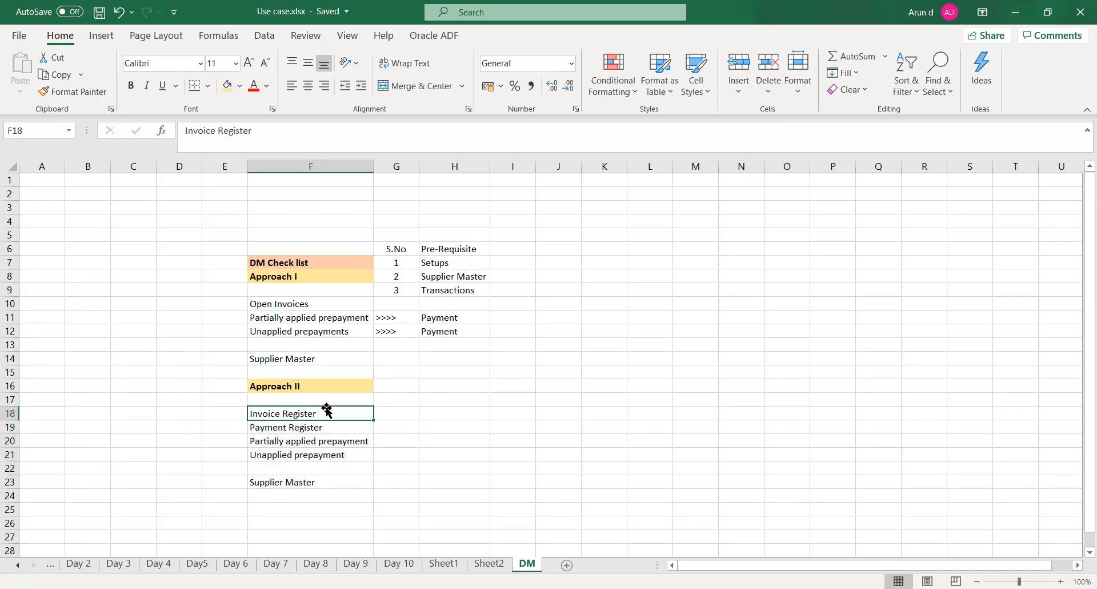
pyautogui.click(397, 413)
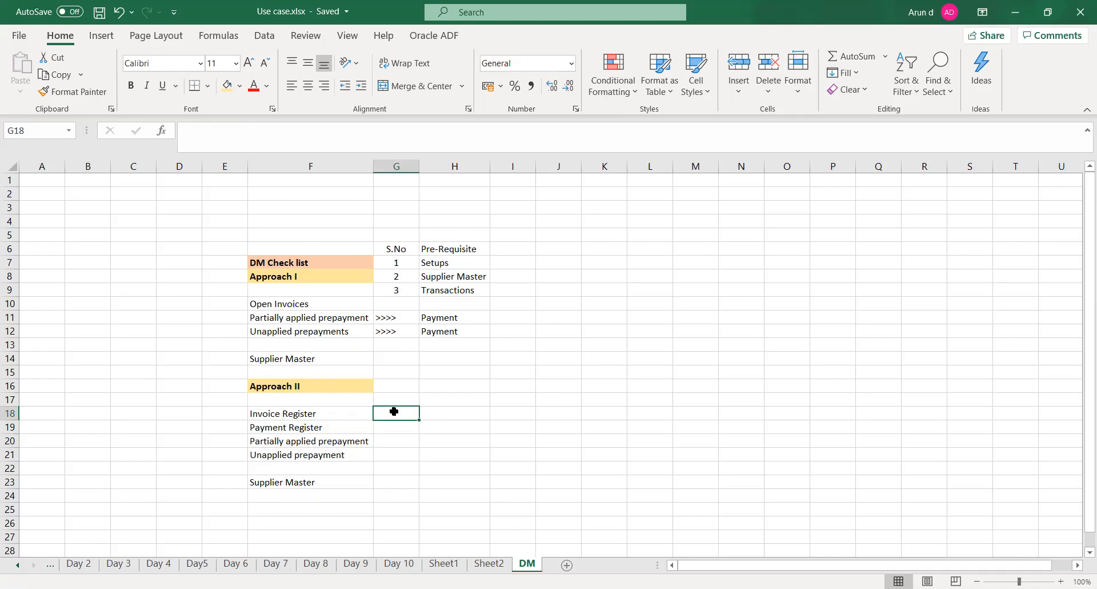
pyautogui.press('Right')
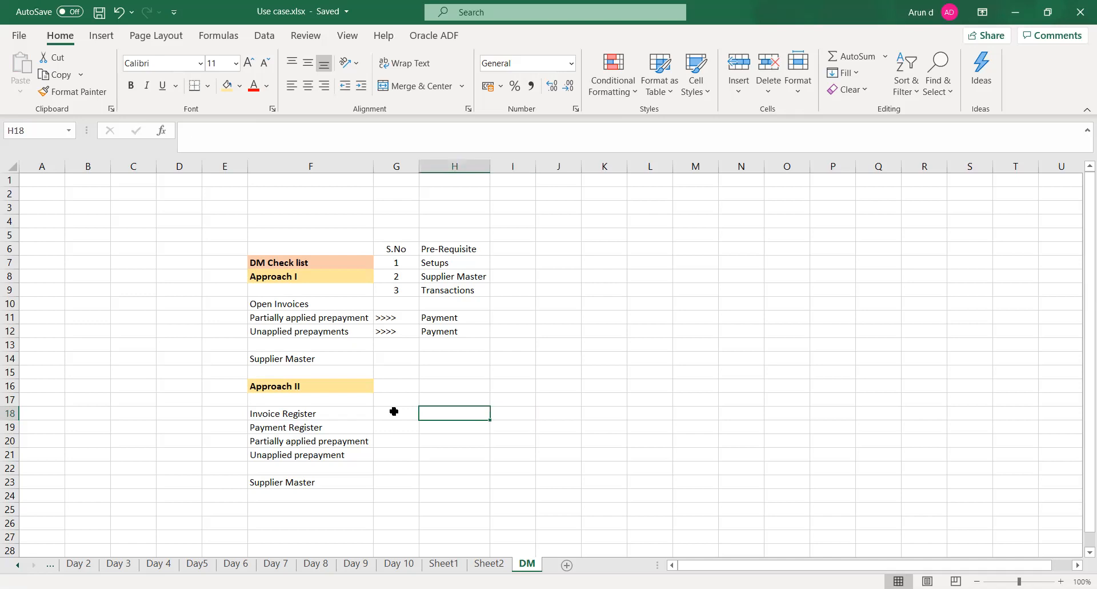
pyautogui.press('Left')
pyautogui.press('Left')
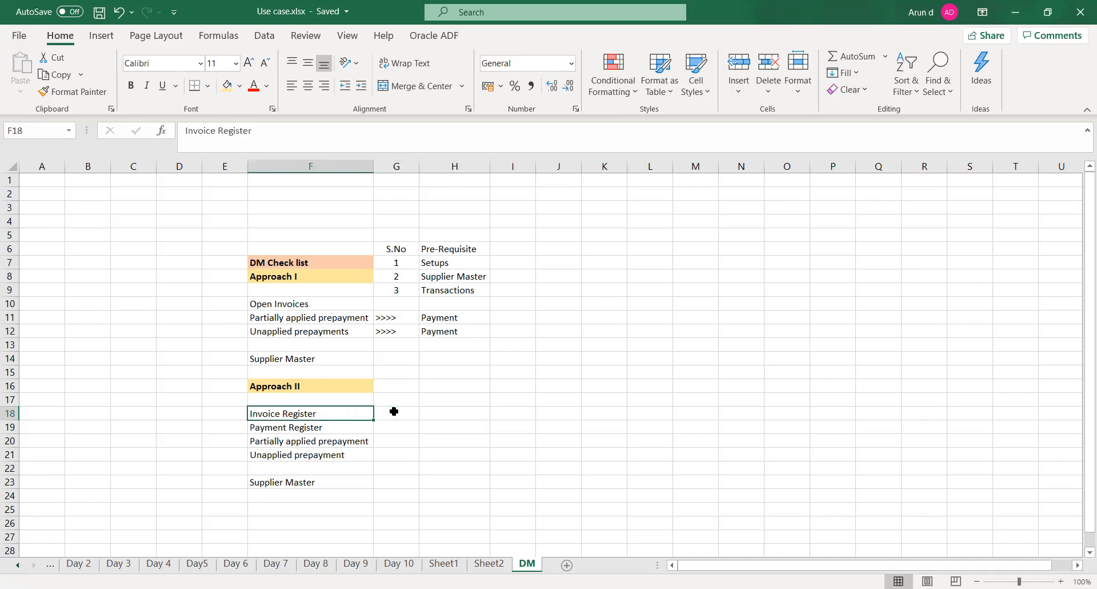
# Examine the Open Invoices, Partially applied prepayment and Unapplied prepayments items under Approach I
pyautogui.press('Right')
pyautogui.press('Left')
pyautogui.press('Up')
pyautogui.press('Up')
pyautogui.press('Up')
pyautogui.press('Up')
pyautogui.press('Up')
pyautogui.press('Up')
pyautogui.press('Up')
pyautogui.press('Up')
pyautogui.hotkey('shift', 'Down')
pyautogui.hotkey('shift', 'Down')
pyautogui.hotkey('shift', 'Down')
pyautogui.hotkey('shift', 'Down')
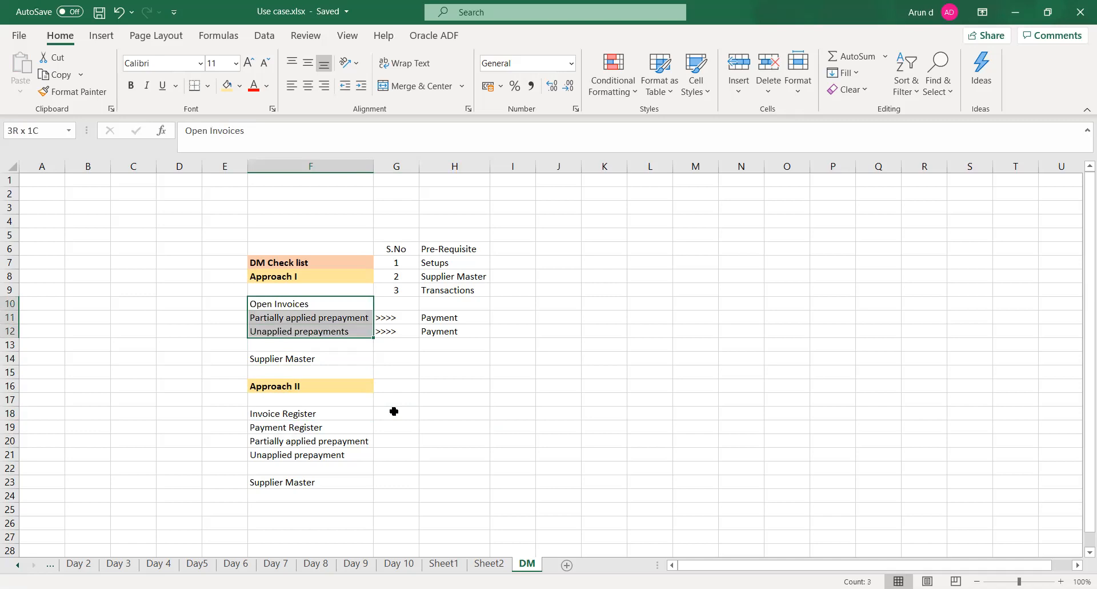
pyautogui.press('Right')
pyautogui.press('Right')
pyautogui.press('Right')
pyautogui.press('Right')
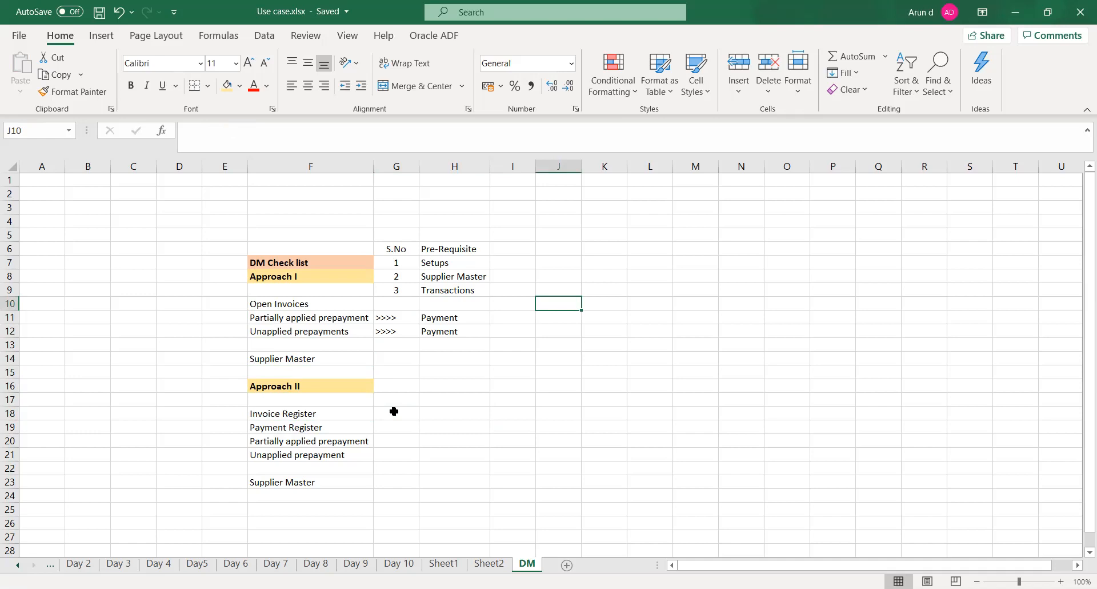
pyautogui.press('Up')
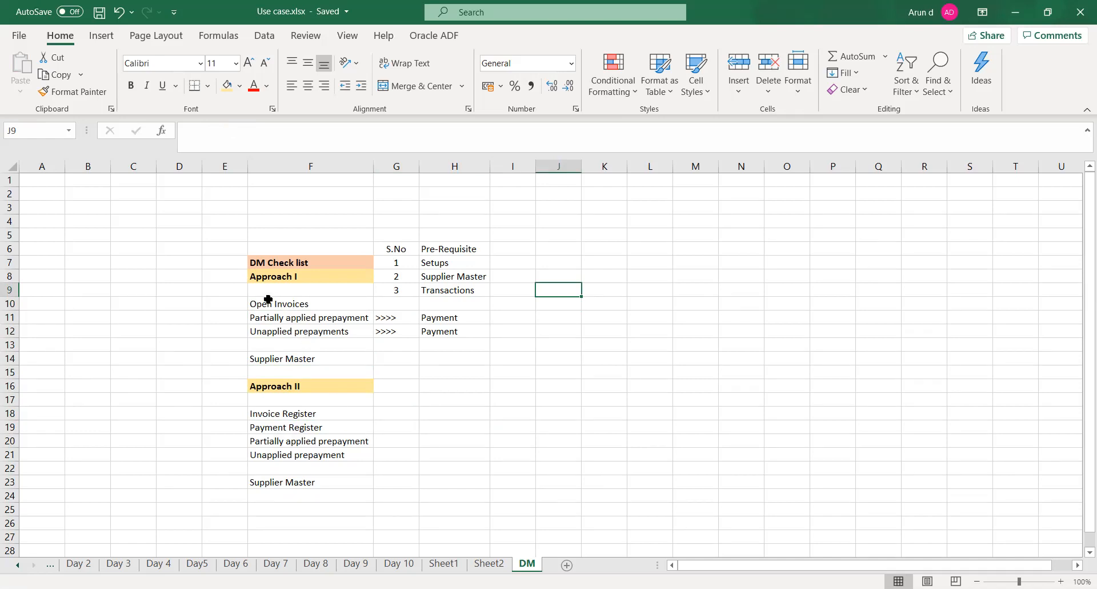
pyautogui.moveTo(252, 303); pyautogui.dragTo(491, 477)
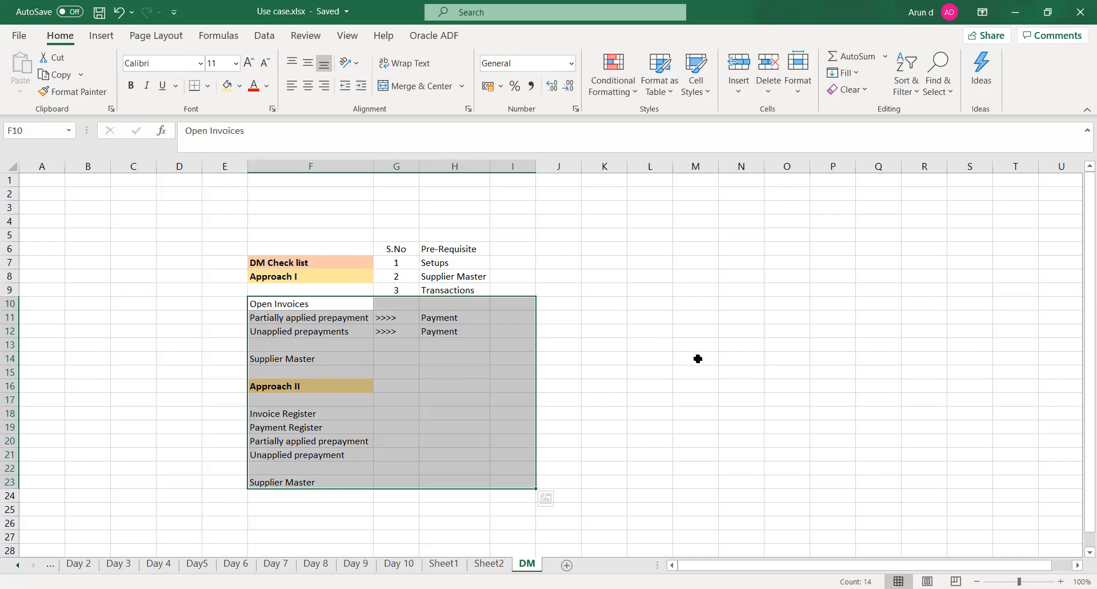
pyautogui.click(307, 400)
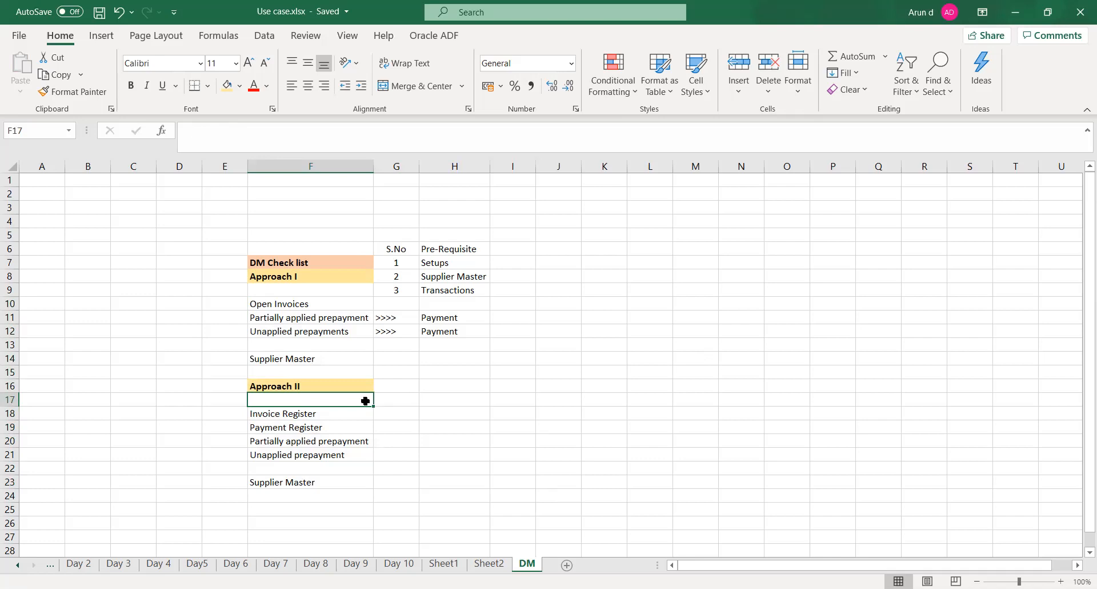
pyautogui.click(286, 305)
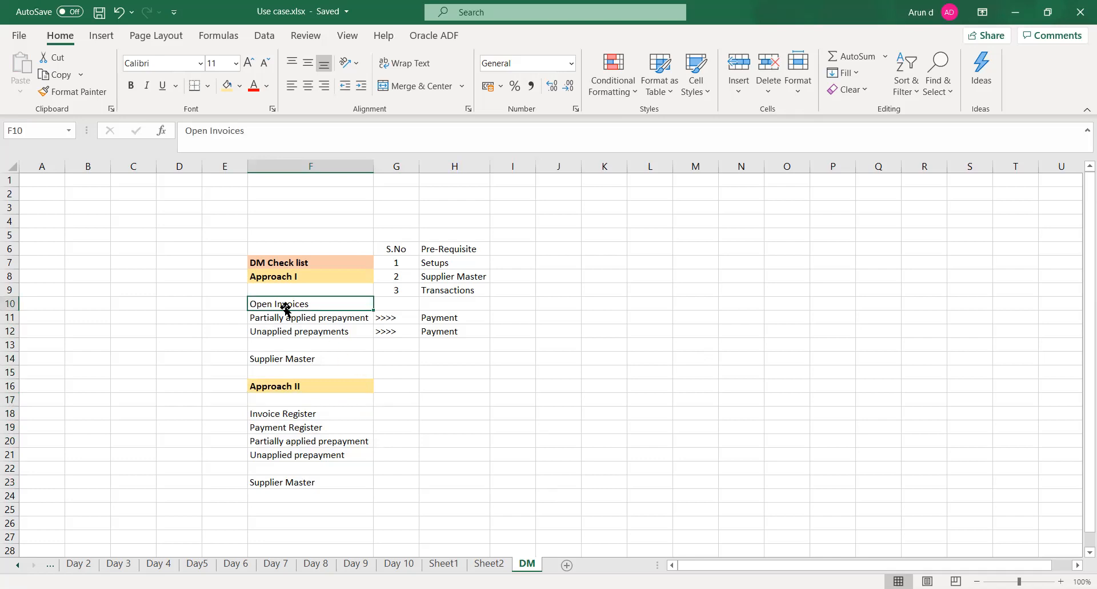
pyautogui.click(299, 327)
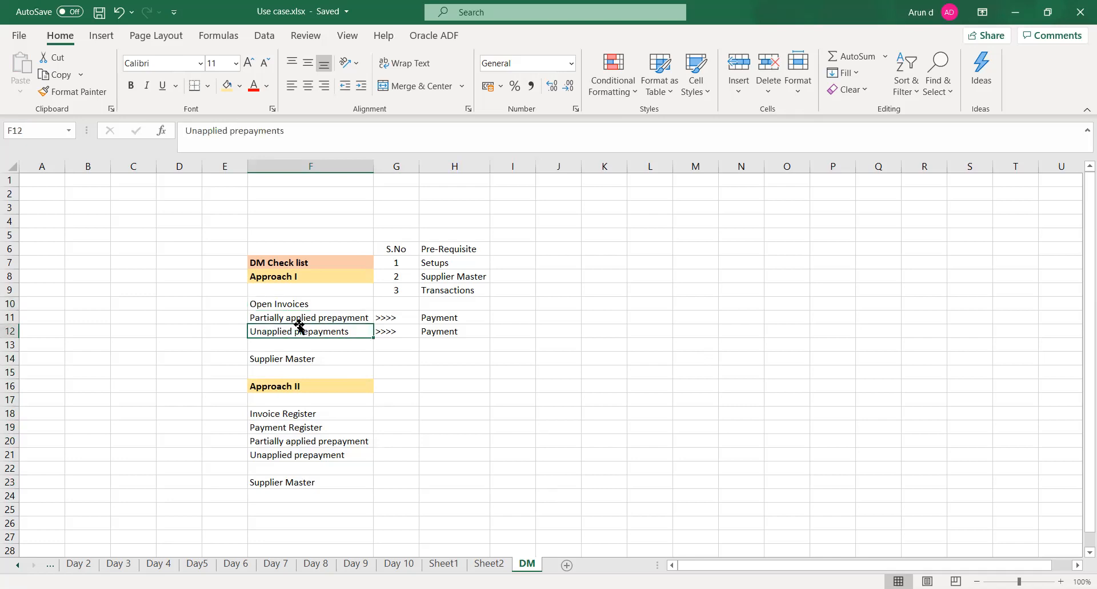
pyautogui.click(303, 318)
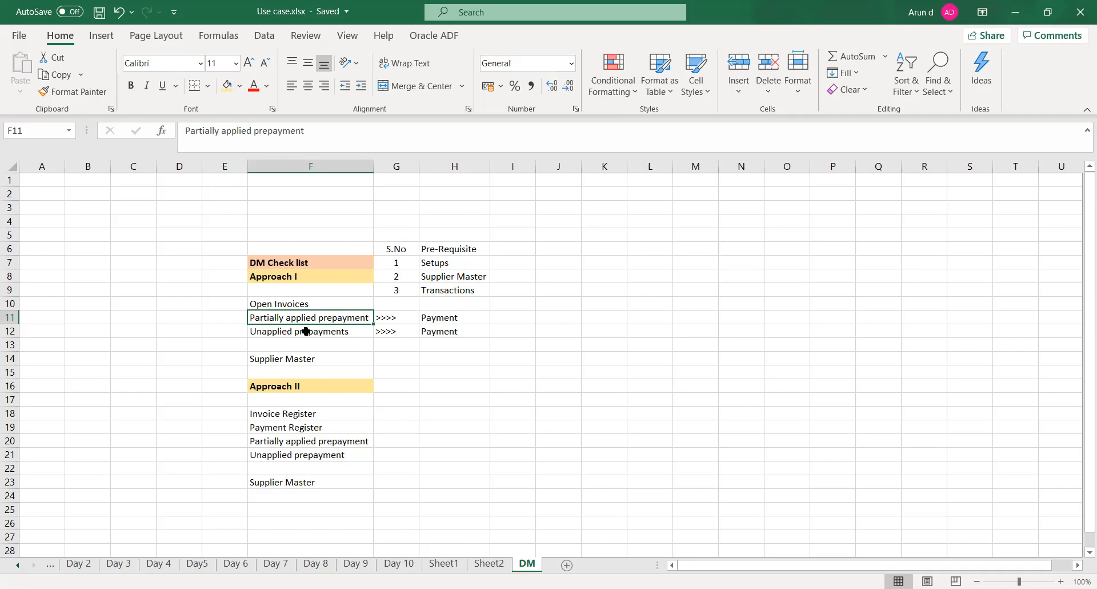
# Review the Invoice Register and Payment Register items under Approach II against the Approach I payment entry in H11
pyautogui.click(307, 415)
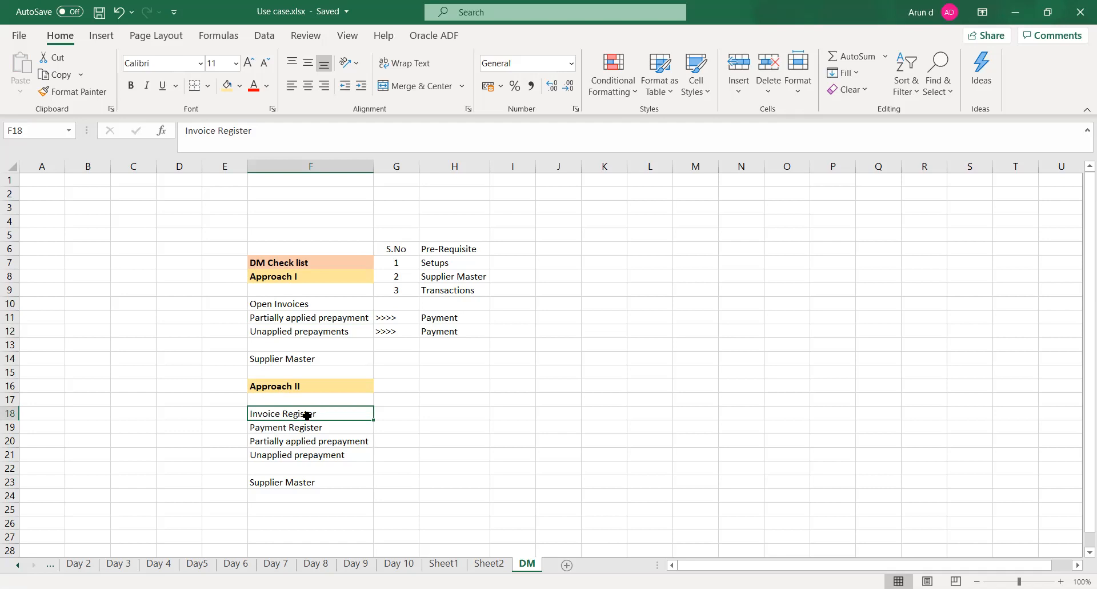
pyautogui.press('Down')
pyautogui.click(307, 415)
pyautogui.press('Down')
pyautogui.click(307, 415)
pyautogui.press('Down')
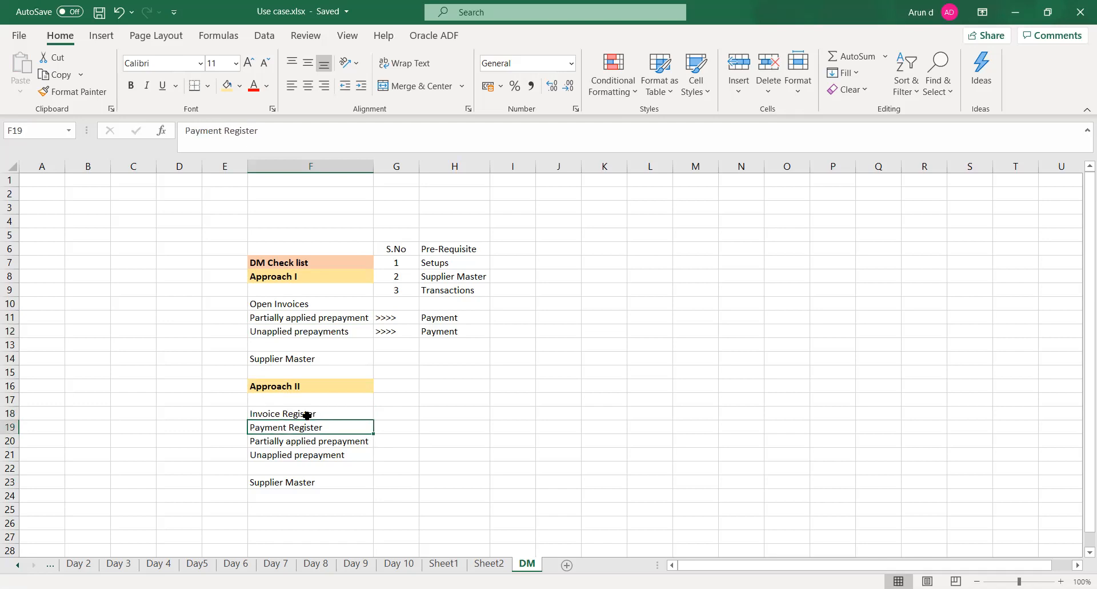
pyautogui.press('Down')
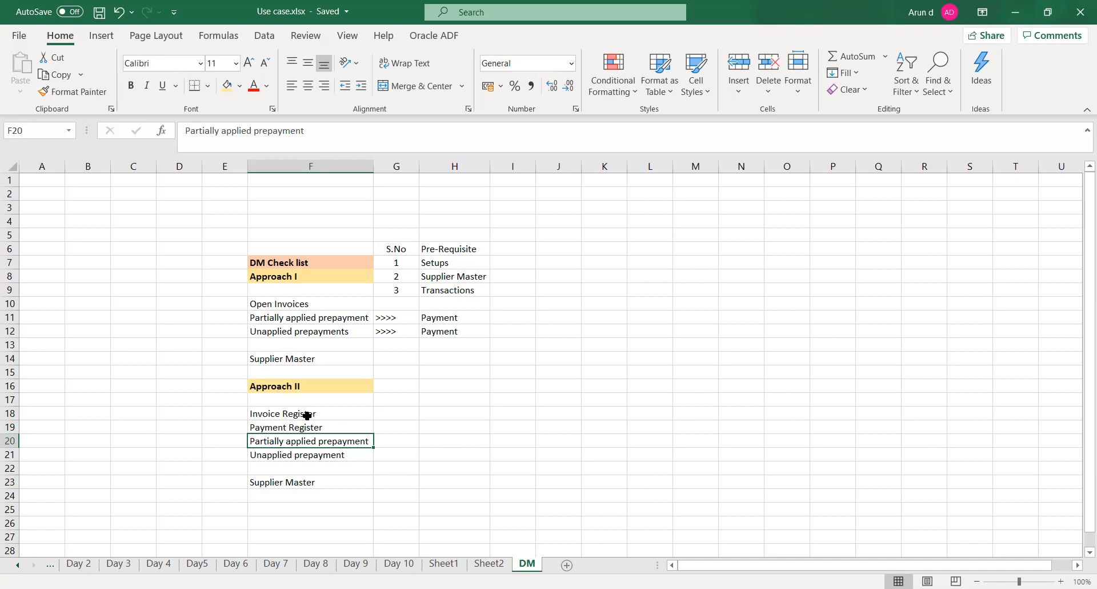
pyautogui.moveTo(292, 416); pyautogui.dragTo(295, 429)
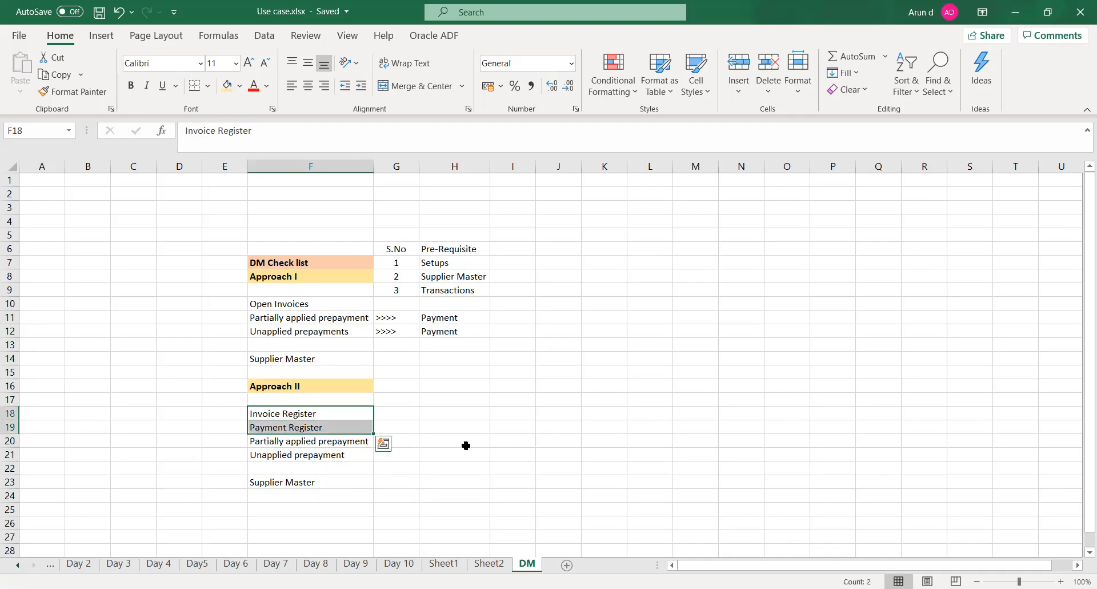
pyautogui.click(473, 410)
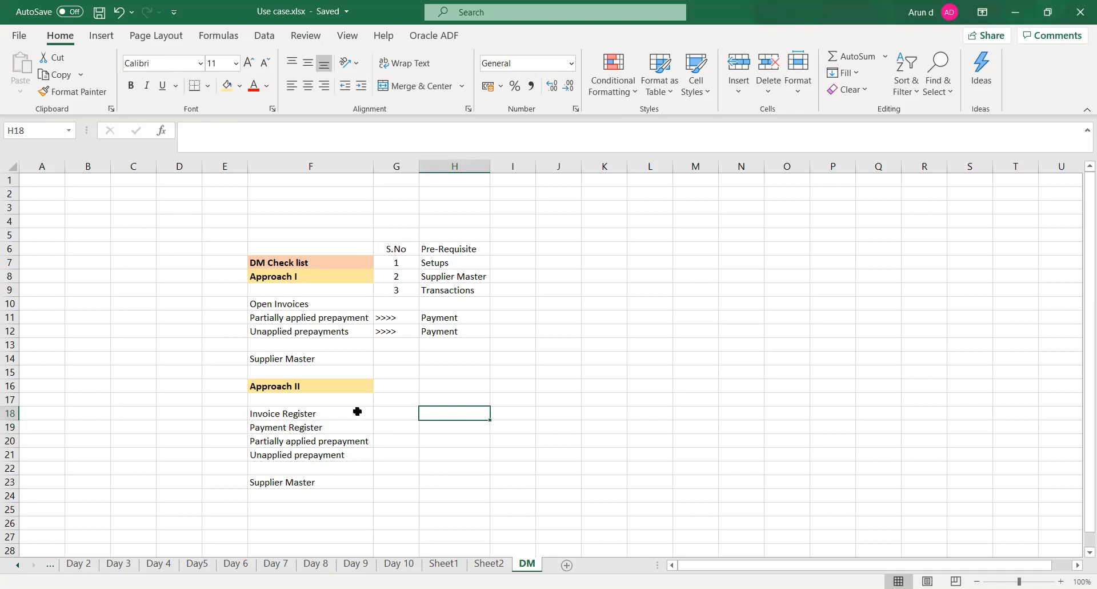
pyautogui.click(357, 410)
pyautogui.click(338, 432)
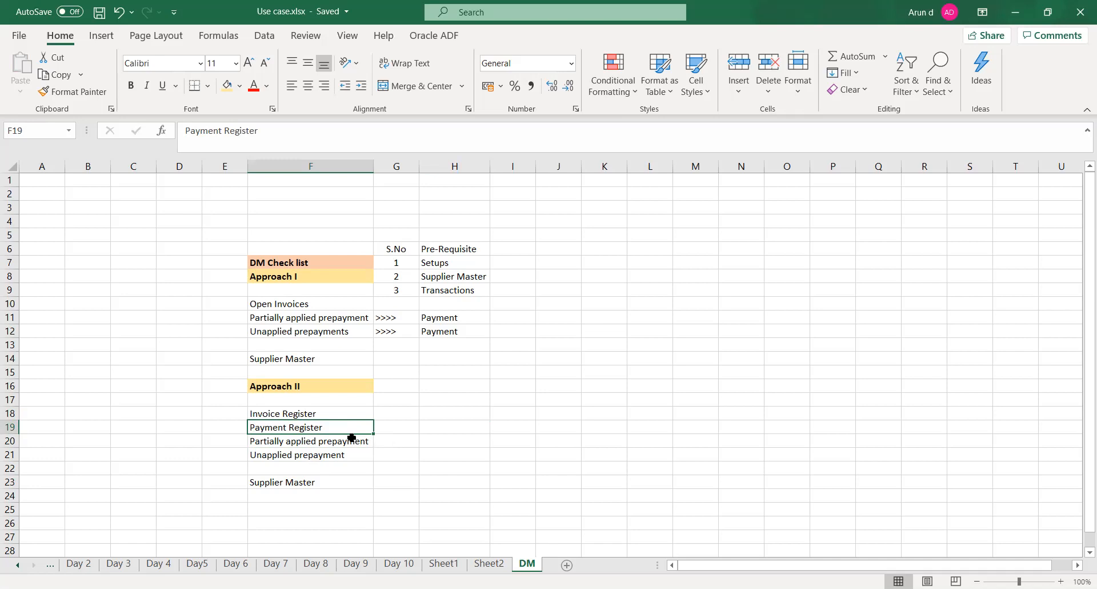
pyautogui.click(330, 416)
pyautogui.click(329, 426)
pyautogui.click(454, 318)
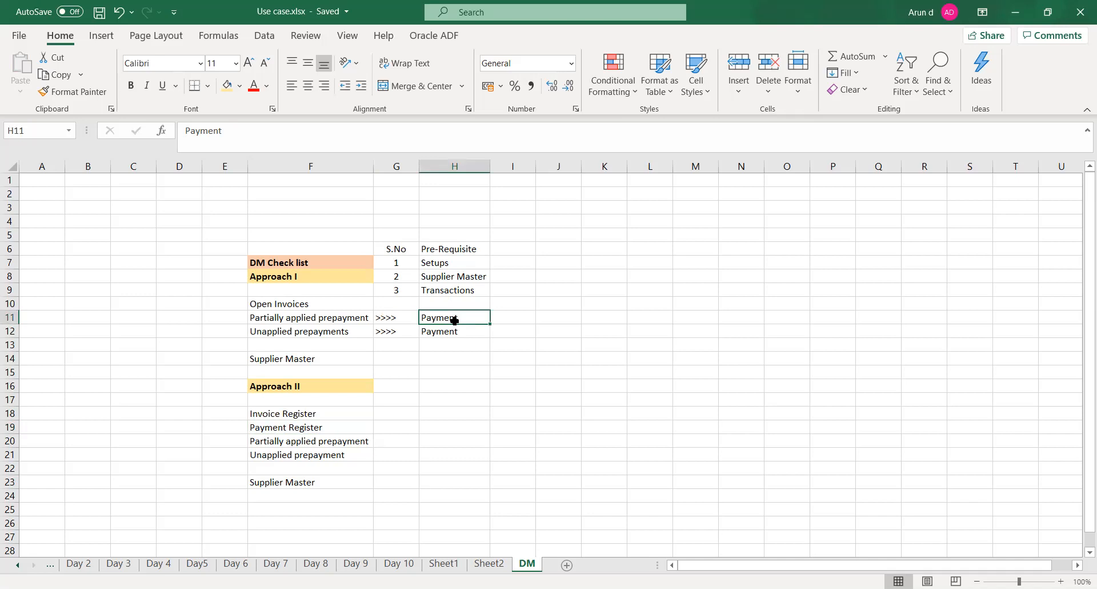
pyautogui.click(267, 423)
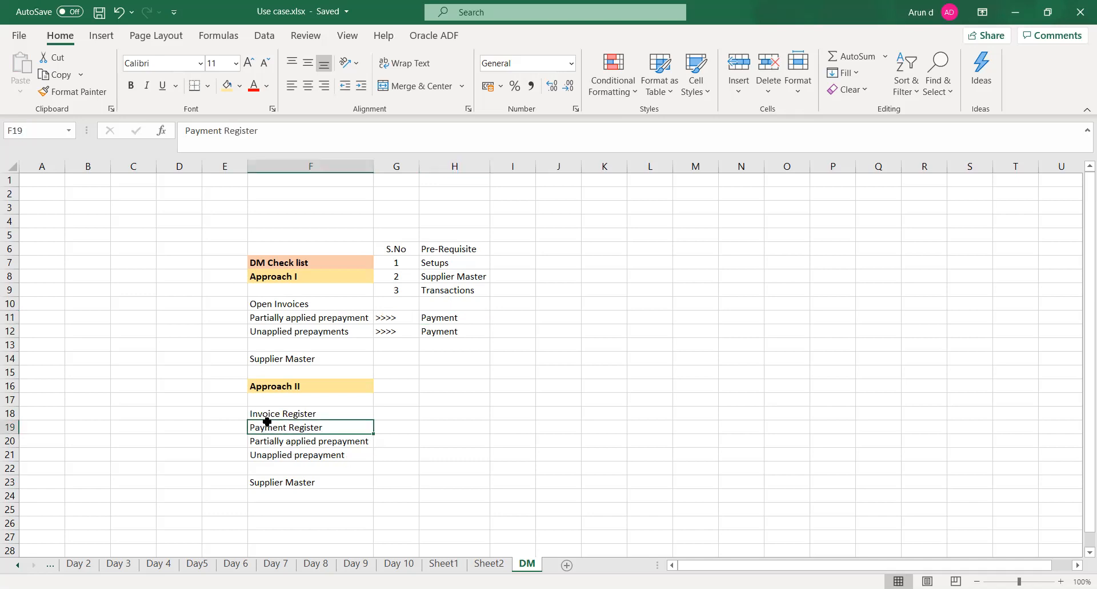
# Enter "FBDI" beside Invoice Register in G18 and "Manual Payment" beside Payment Register in G19, and save the workbook
pyautogui.click(269, 413)
pyautogui.click(392, 411)
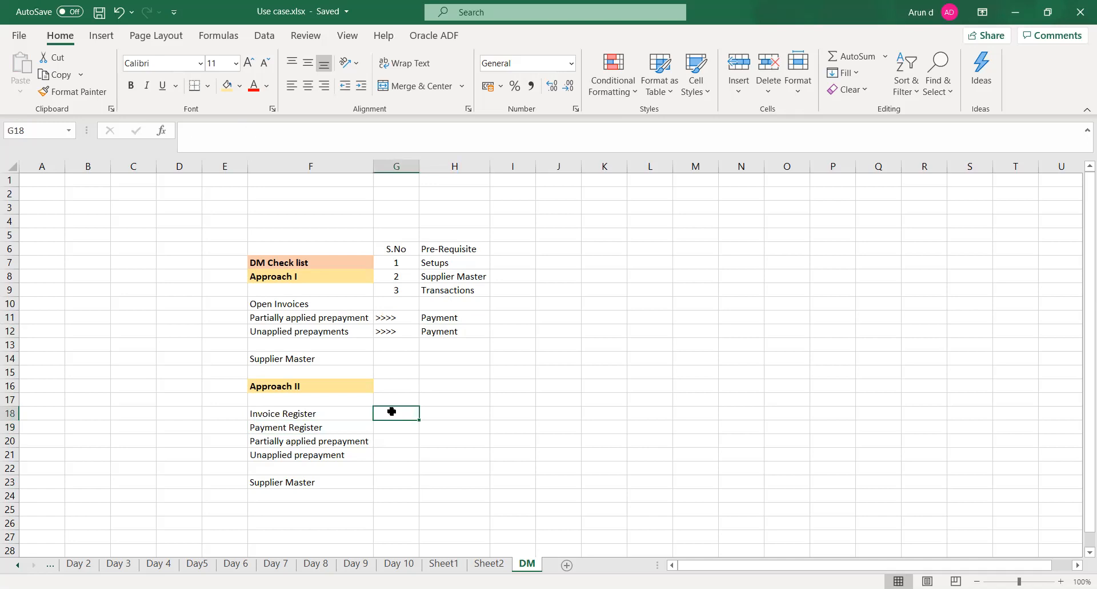
pyautogui.write('FB')
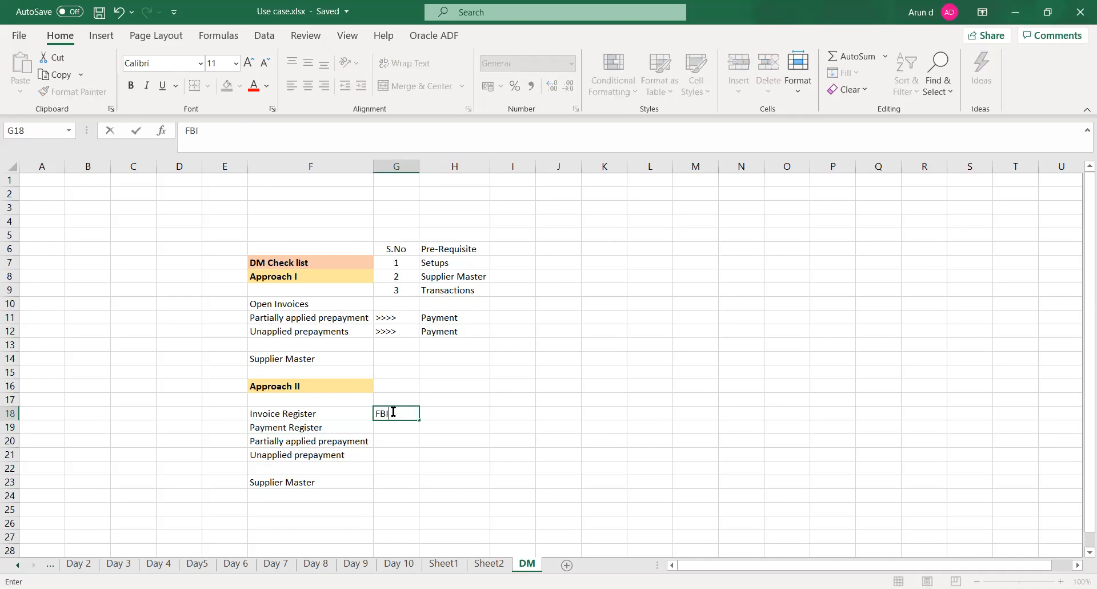
pyautogui.write('DI')
pyautogui.press('Return')
pyautogui.write('M')
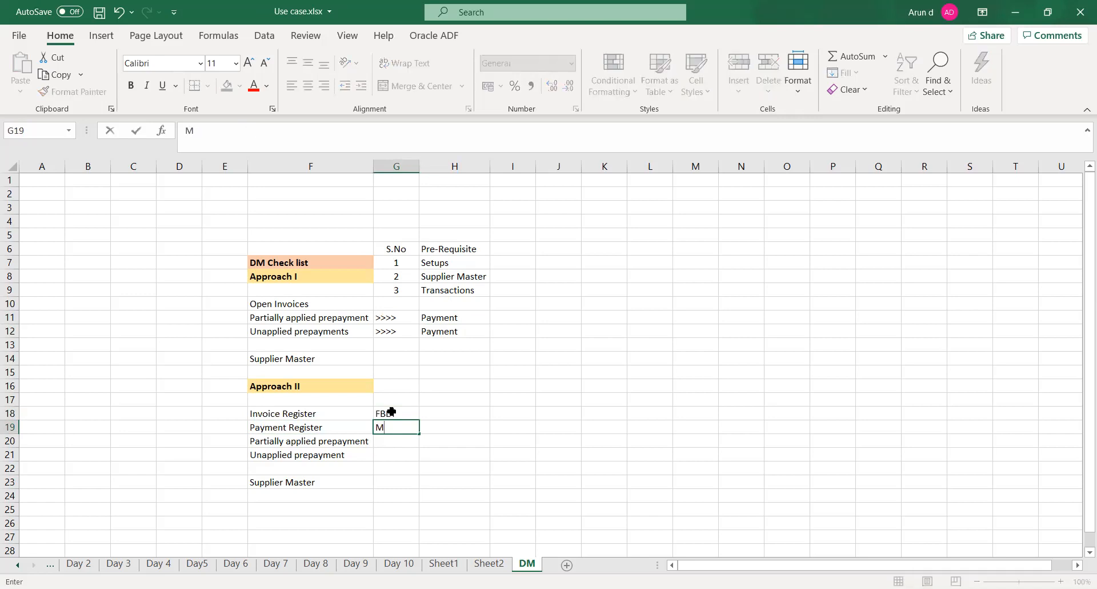
pyautogui.write('anual Payment')
pyautogui.press('Return')
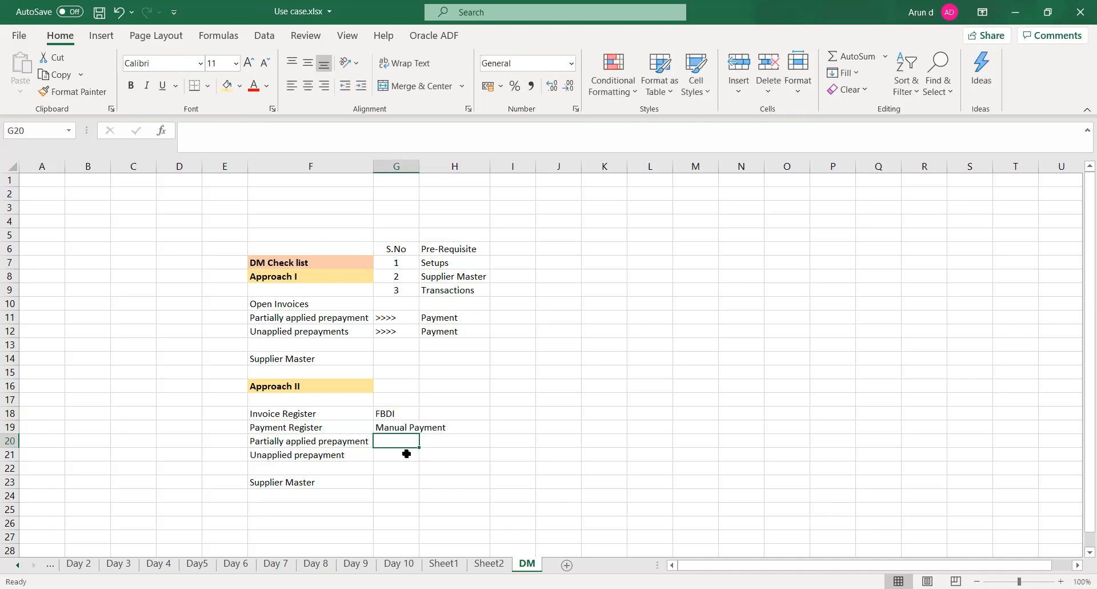
pyautogui.hotkey('ctrl', 's')
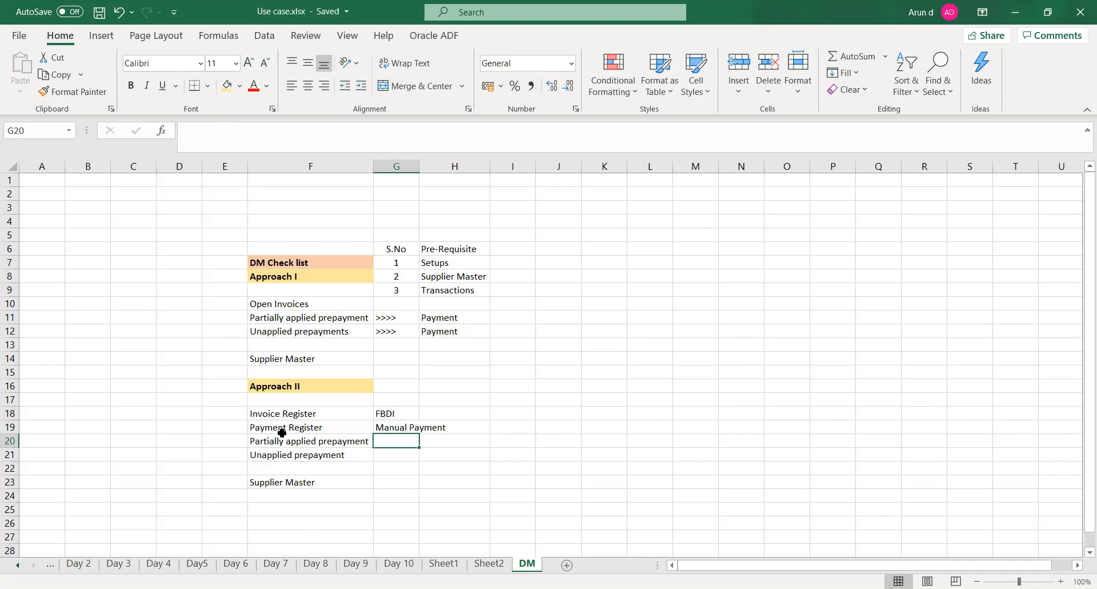
# Compare the Approach II register rows and their load methods with the Approach I items linked to payments
pyautogui.moveTo(263, 415); pyautogui.dragTo(401, 481)
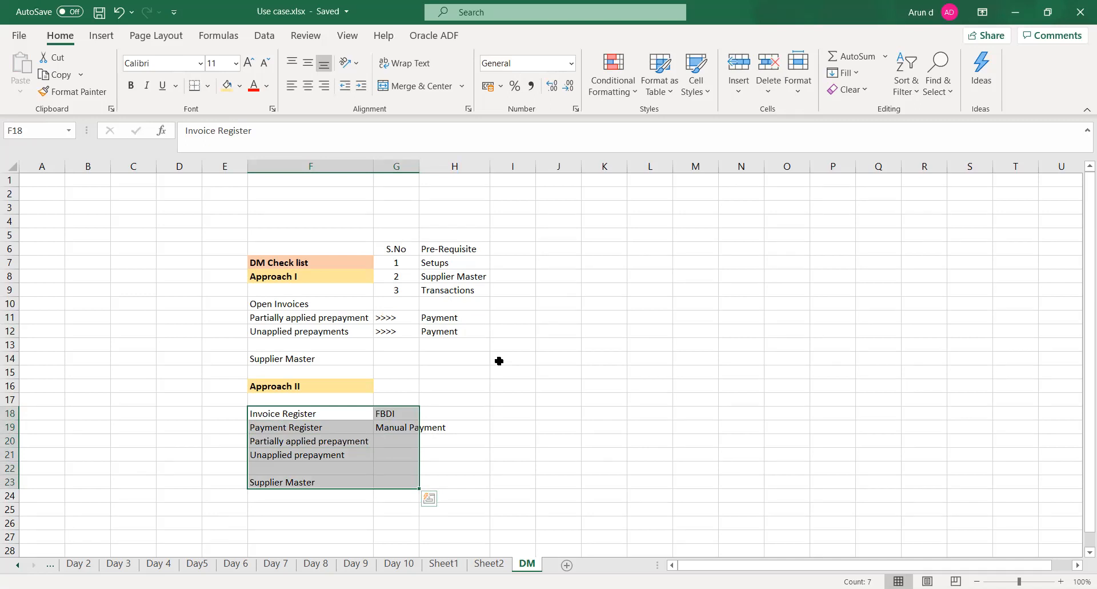
pyautogui.click(310, 320)
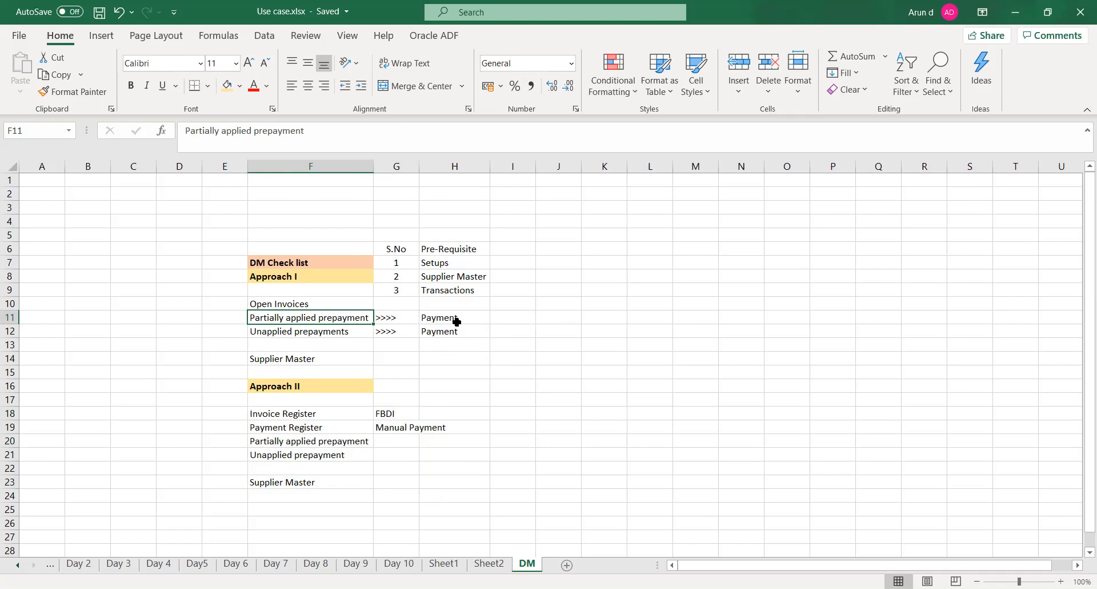
pyautogui.click(284, 412)
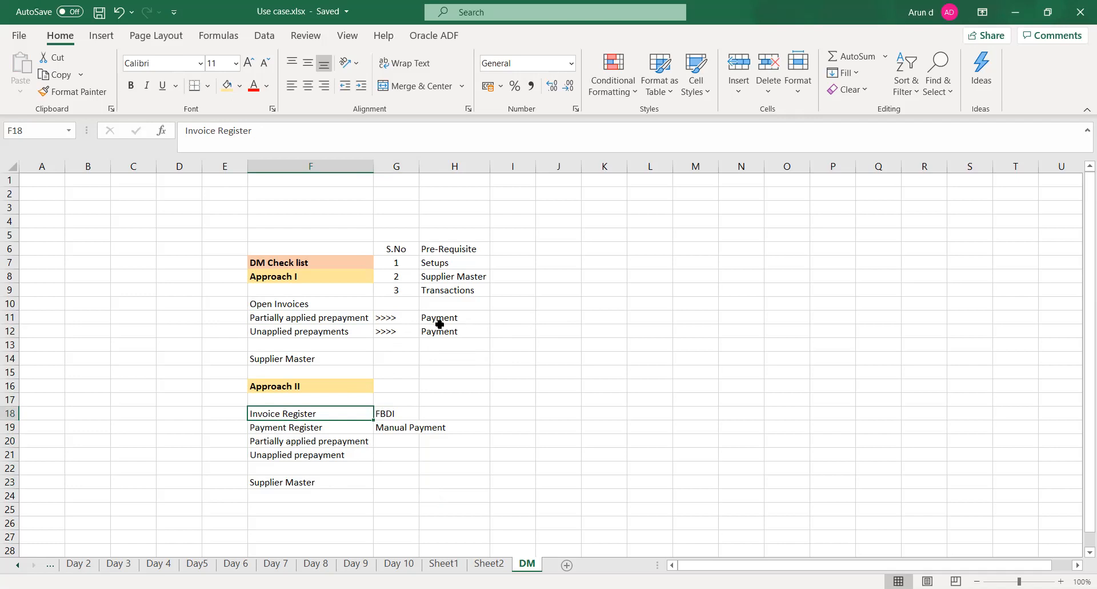
pyautogui.moveTo(260, 307); pyautogui.dragTo(421, 330)
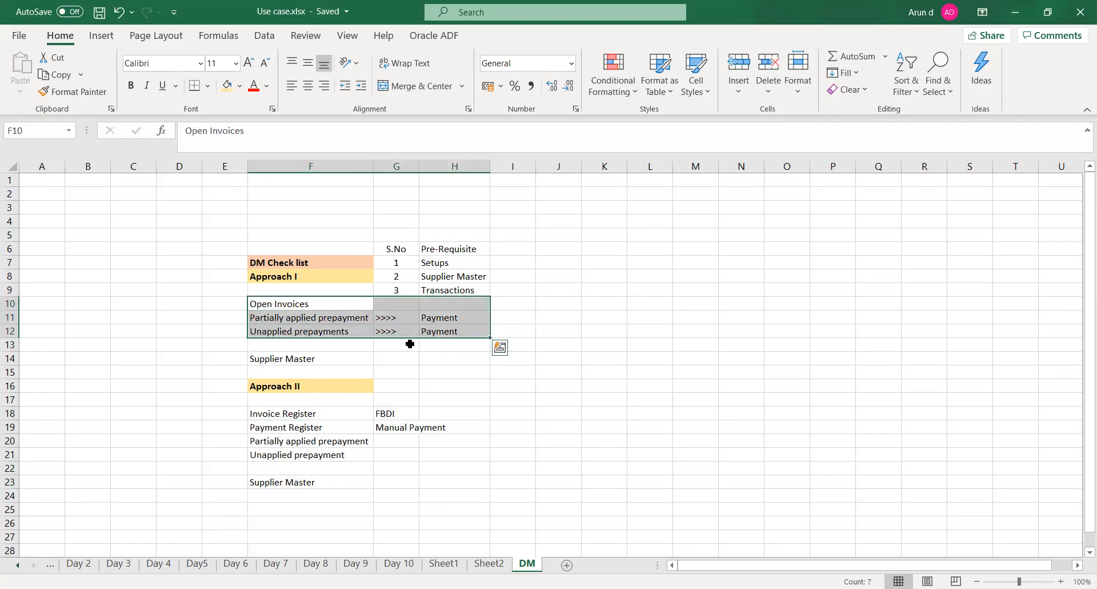
pyautogui.click(264, 414)
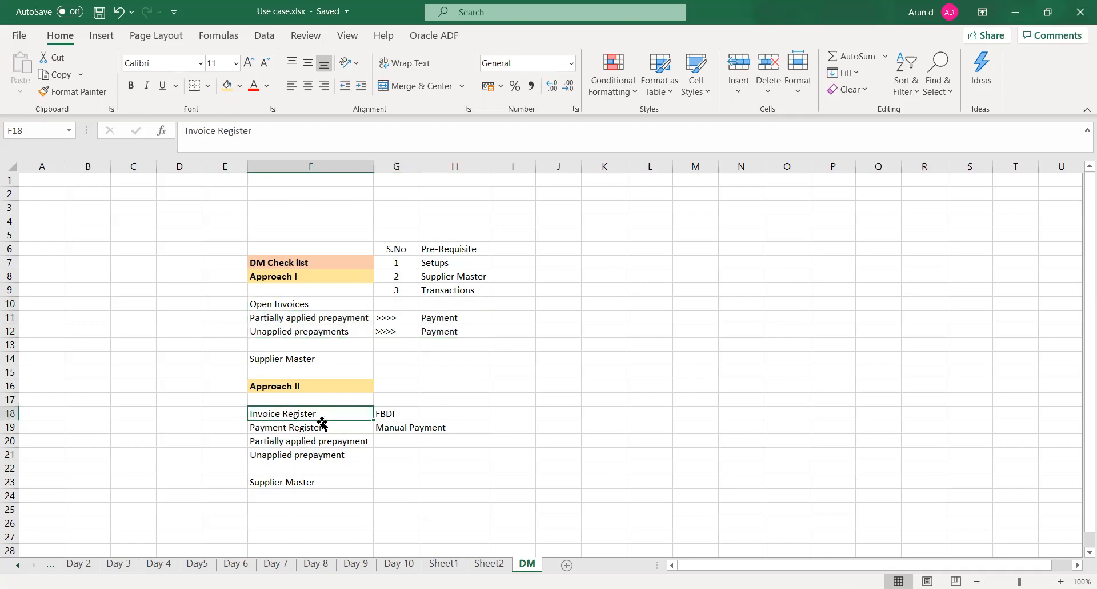
pyautogui.click(274, 428)
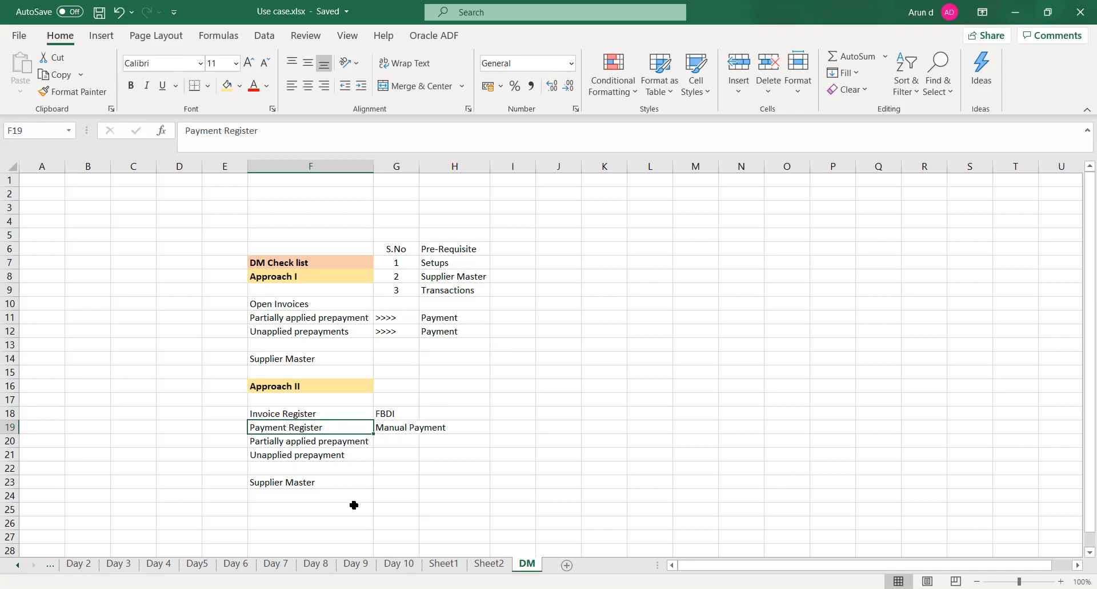
# Compare the Approach II registers, prepayments and Supplier Master rows with the Open Invoices and Supplier Master items under Approach I
pyautogui.click(305, 441)
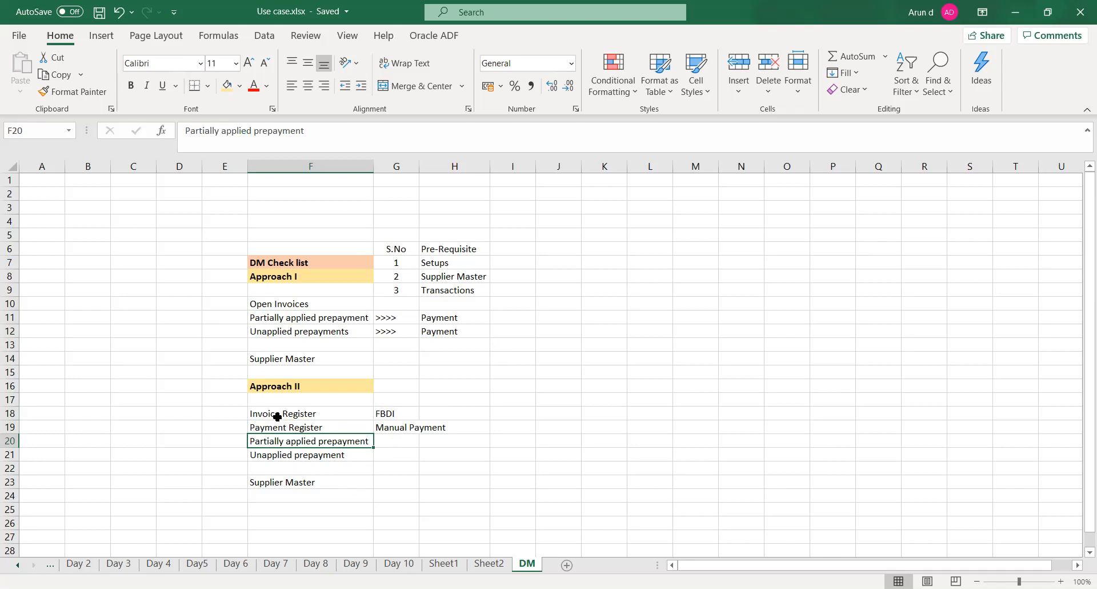
pyautogui.moveTo(278, 416); pyautogui.dragTo(389, 451)
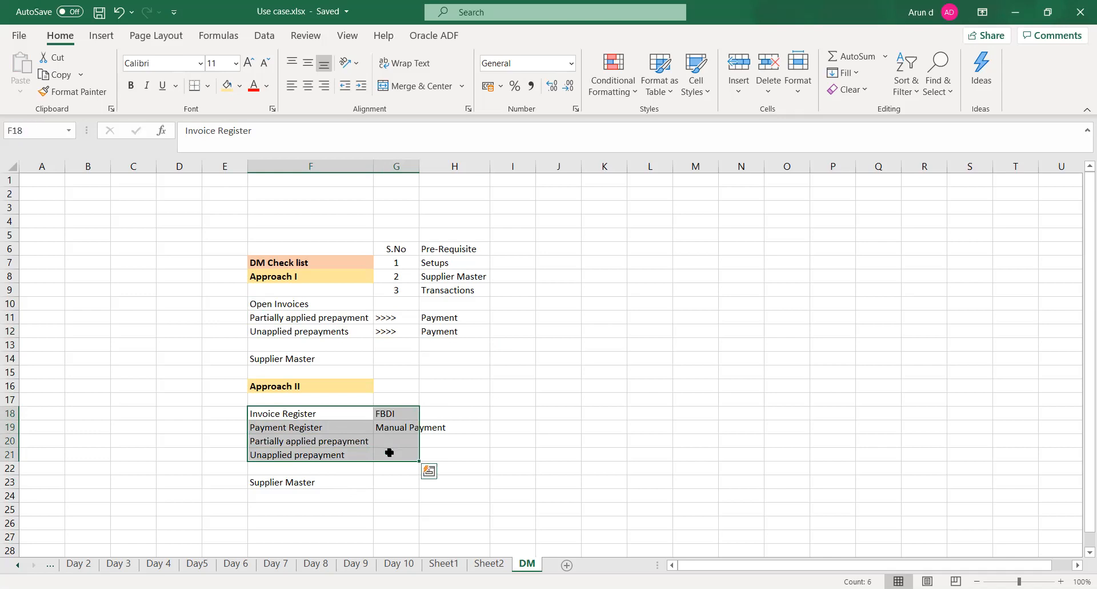
pyautogui.moveTo(255, 497); pyautogui.dragTo(412, 417)
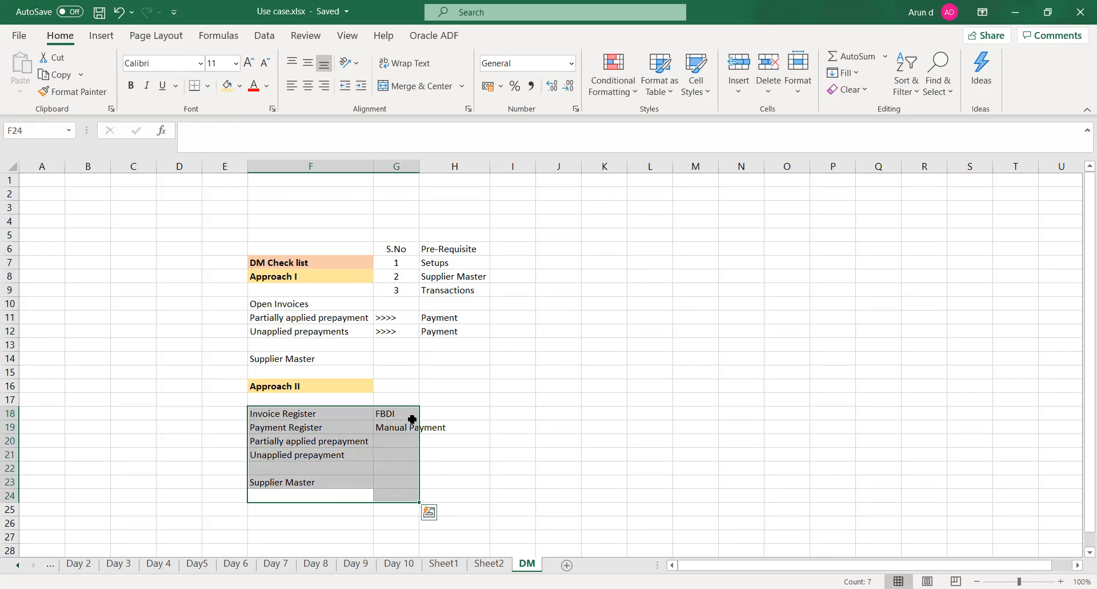
pyautogui.click(361, 463)
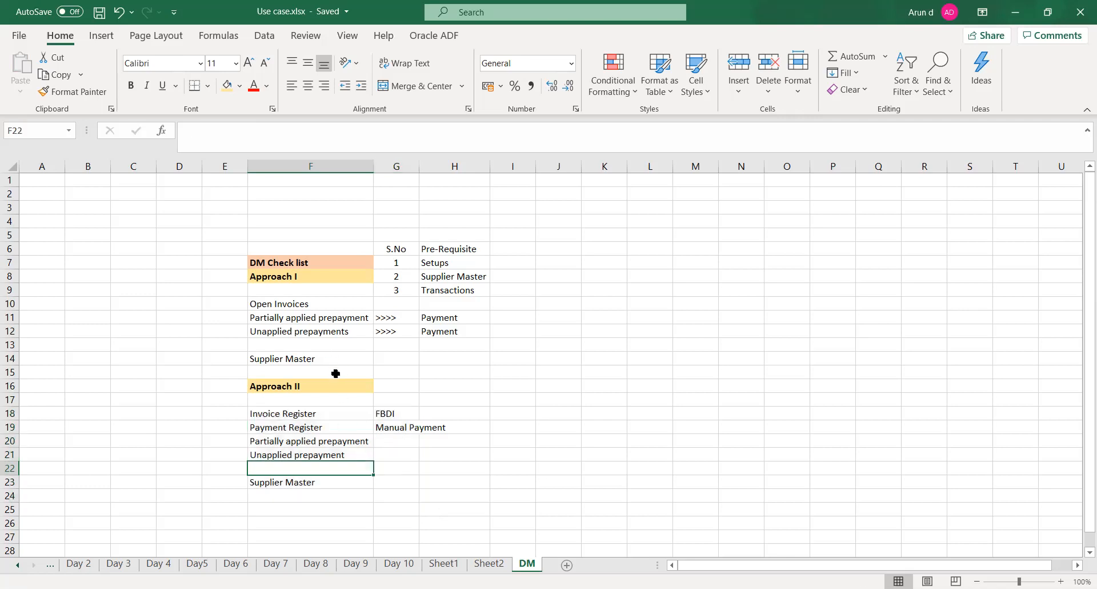
pyautogui.click(314, 306)
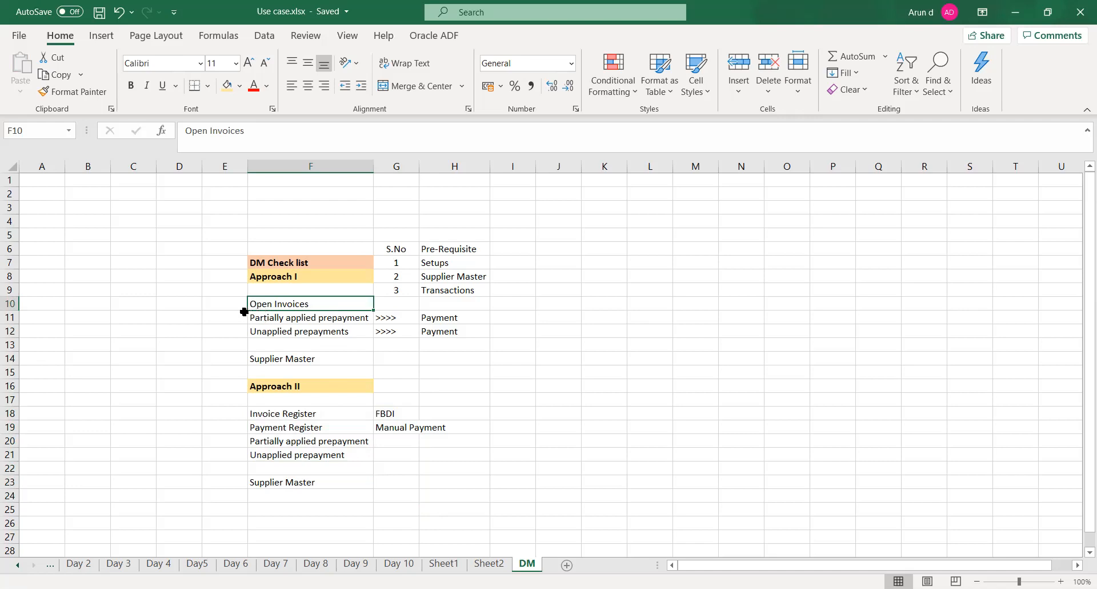
pyautogui.click(231, 358)
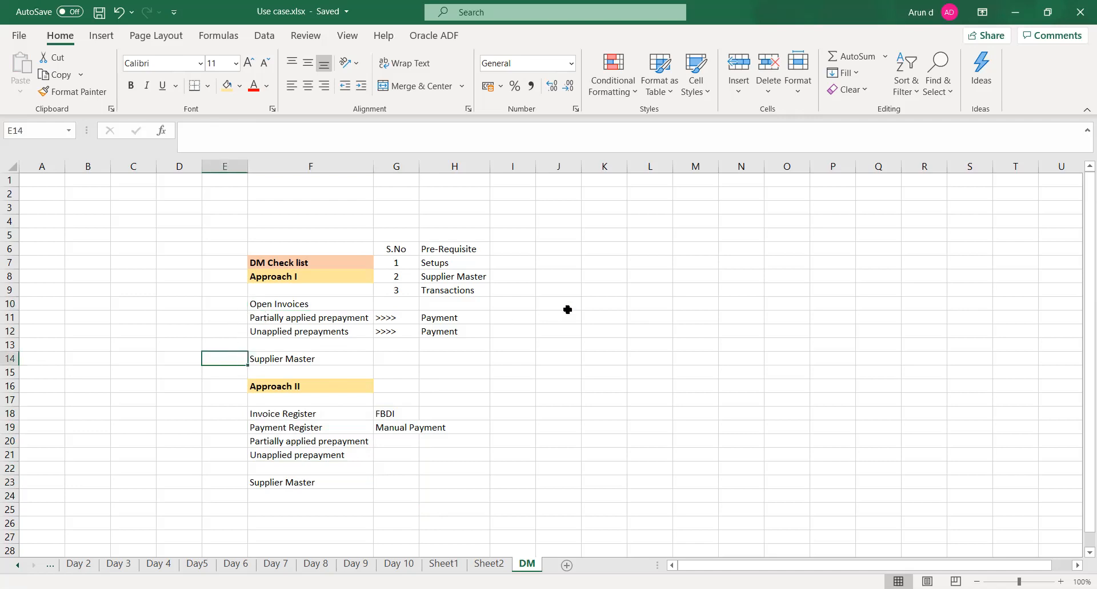
pyautogui.click(220, 307)
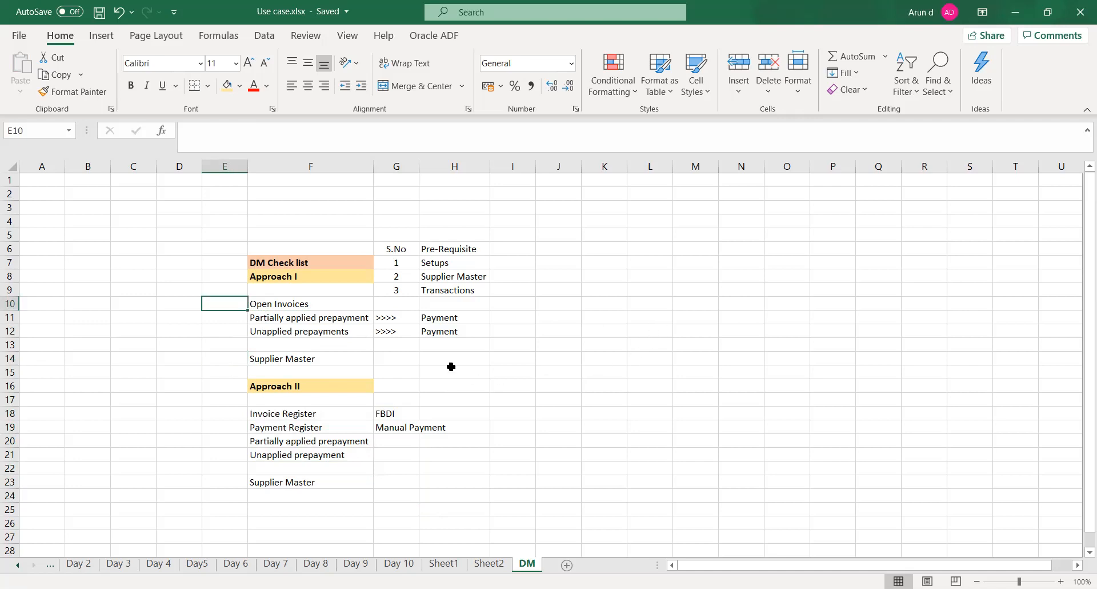
# Mark the Setups prerequisite as "Done" in I7 and save the workbook
pyautogui.click(507, 262)
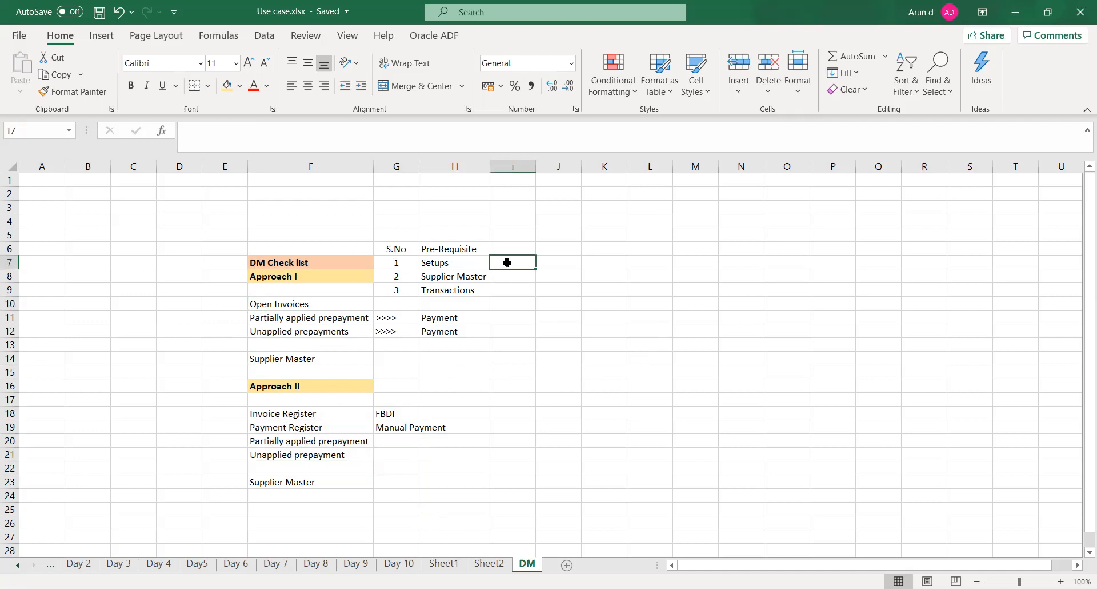
pyautogui.write('Done')
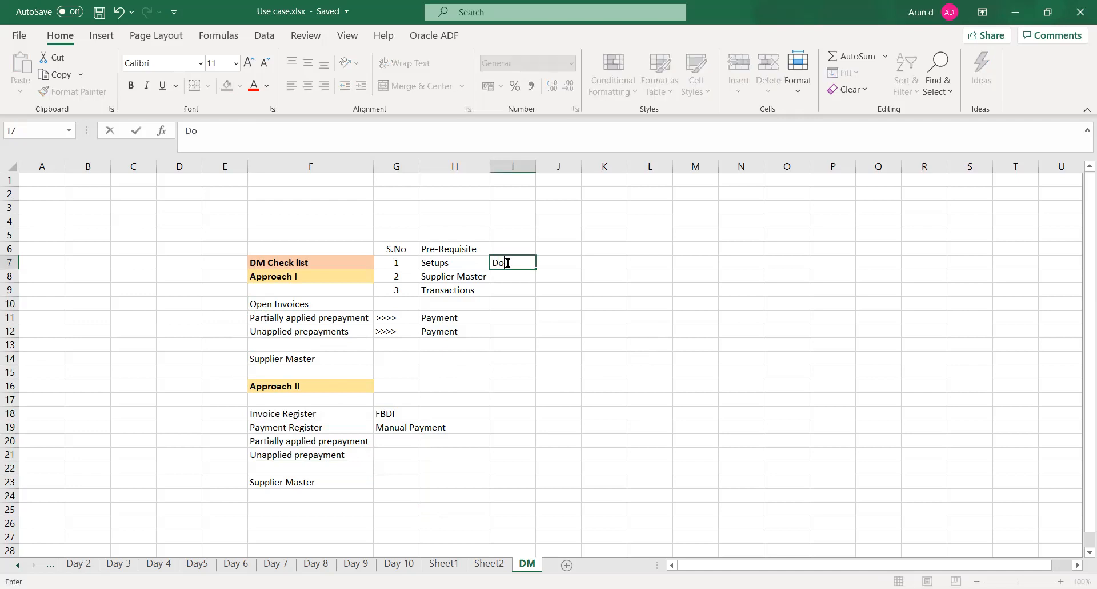
pyautogui.press('Tab')
pyautogui.press('Down')
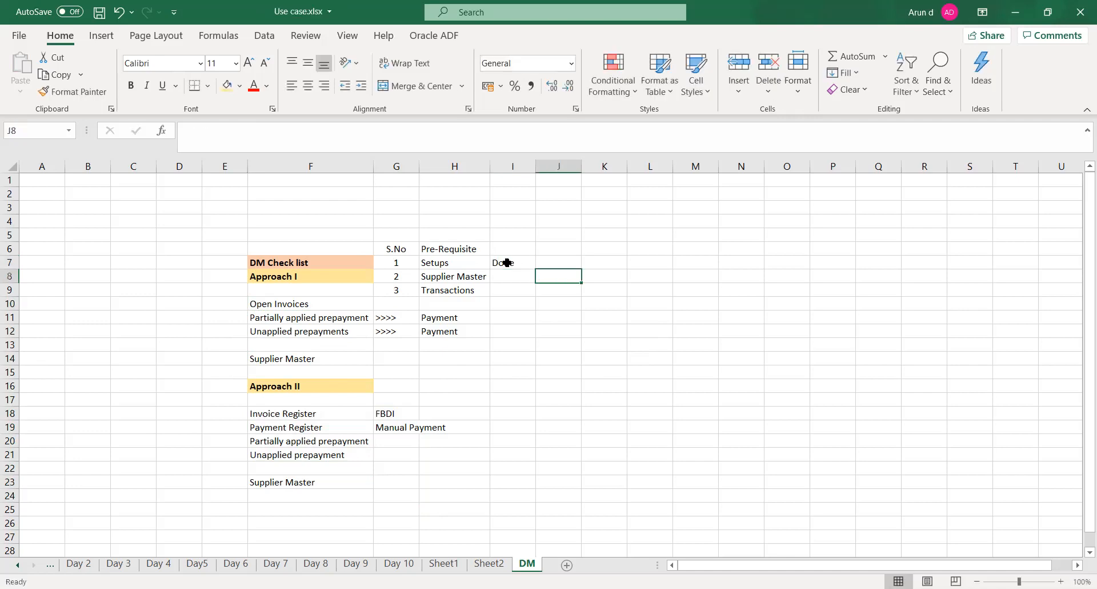
pyautogui.press('Left')
pyautogui.hotkey('ctrl', 's')
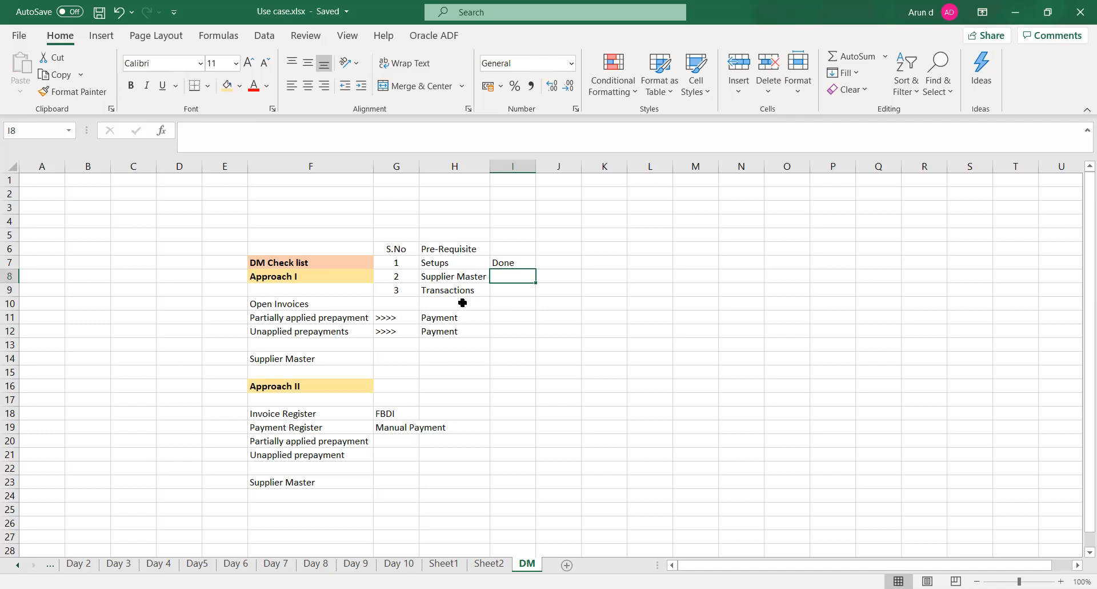
# Switch to the Oracle Help Center page in the browser, download SupplierAddressImportTemplate.xlsm from Import Supplier Addresses and open it in Excel
pyautogui.click(373, 588)
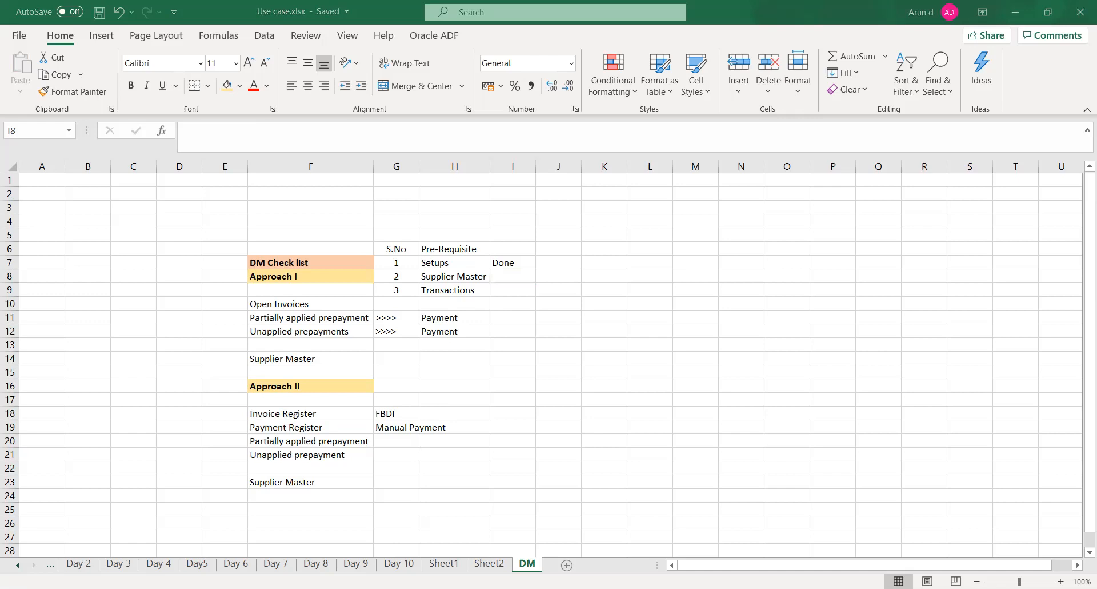
pyautogui.hotkey('alt', 'Tab')
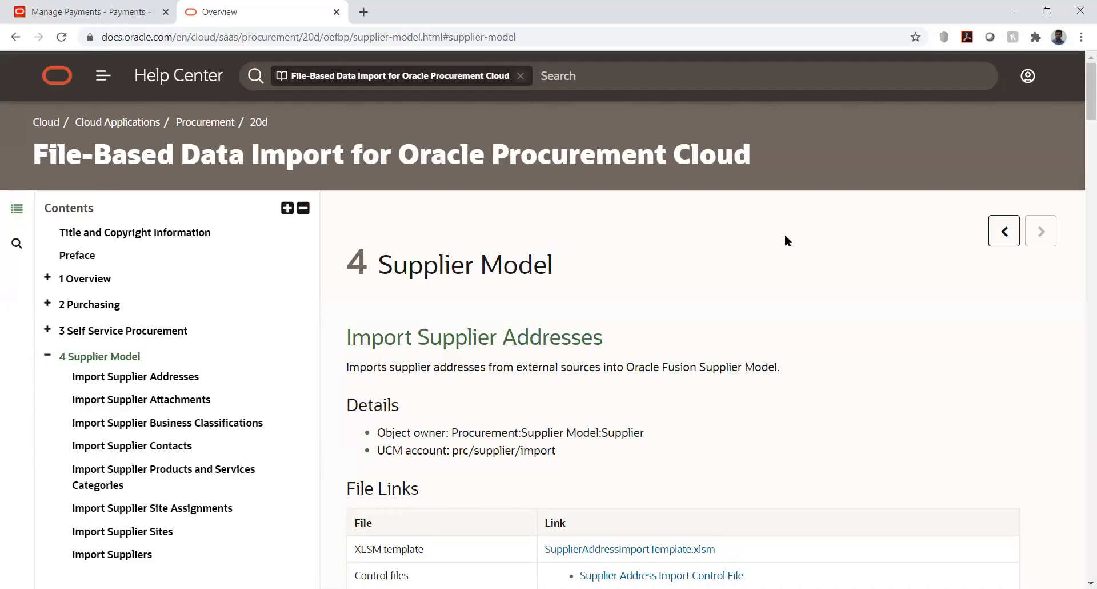
pyautogui.scroll(-4, 785, 235)
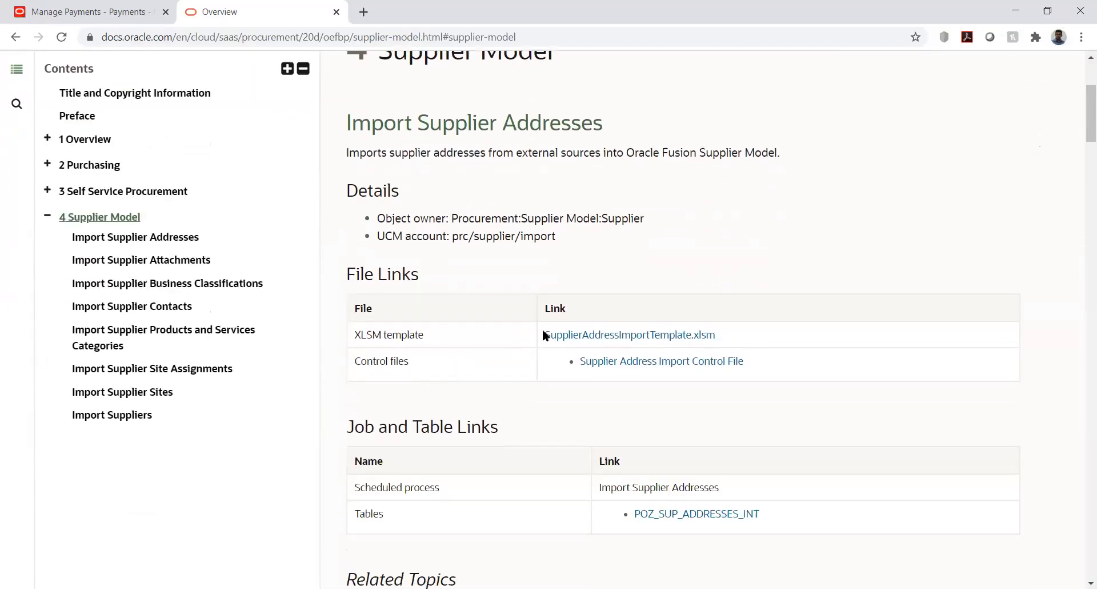
pyautogui.click(568, 334)
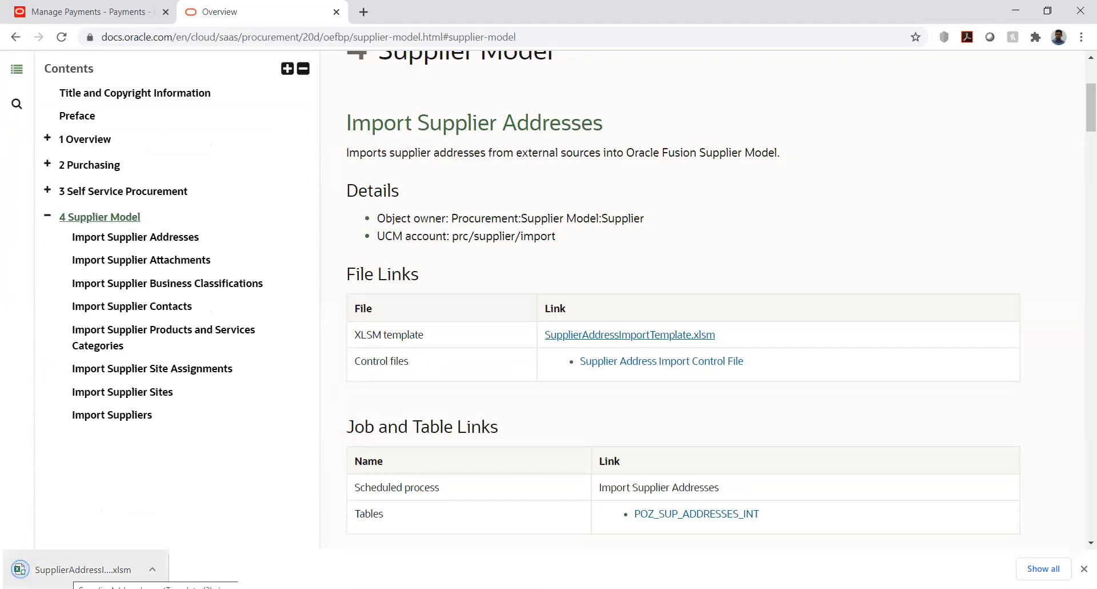
pyautogui.click(83, 568)
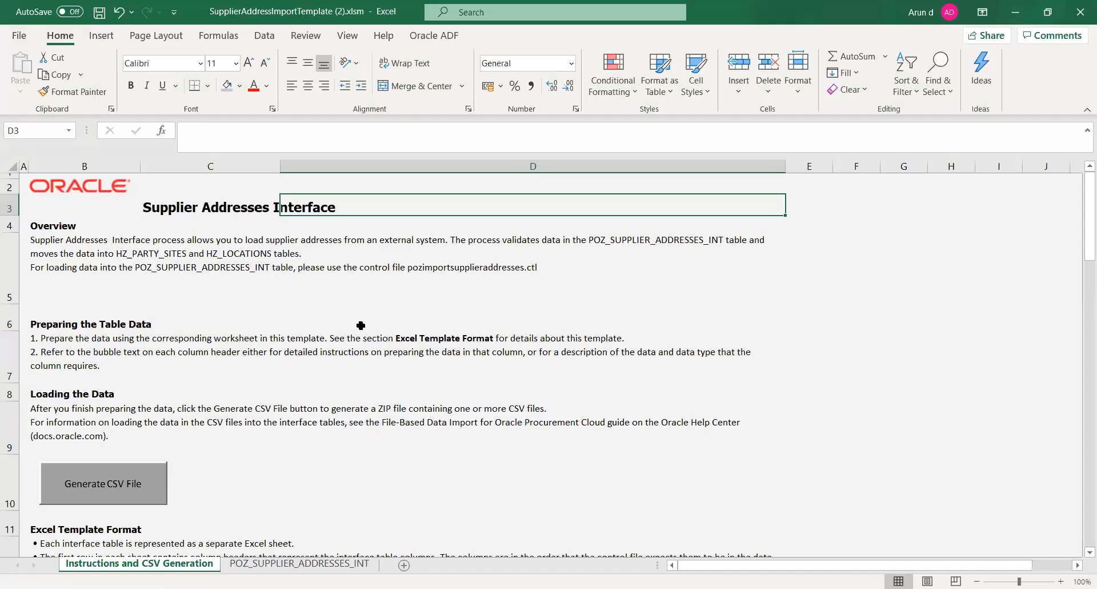
# Read the Supplier Addresses Interface instructions on data preparation, loading, and the Excel template format
pyautogui.click(336, 295)
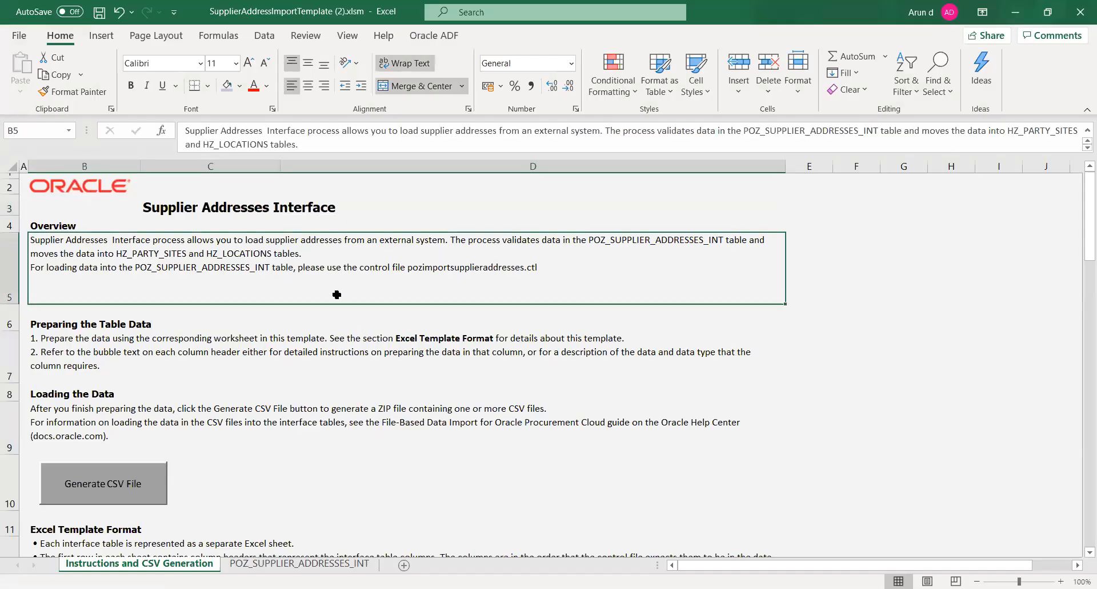
pyautogui.press('Down')
pyautogui.press('Down')
pyautogui.press('Down')
pyautogui.press('Down')
pyautogui.press('Down')
pyautogui.press('Down')
pyautogui.press('Down')
pyautogui.press('Down')
pyautogui.press('Down')
pyautogui.press('Down')
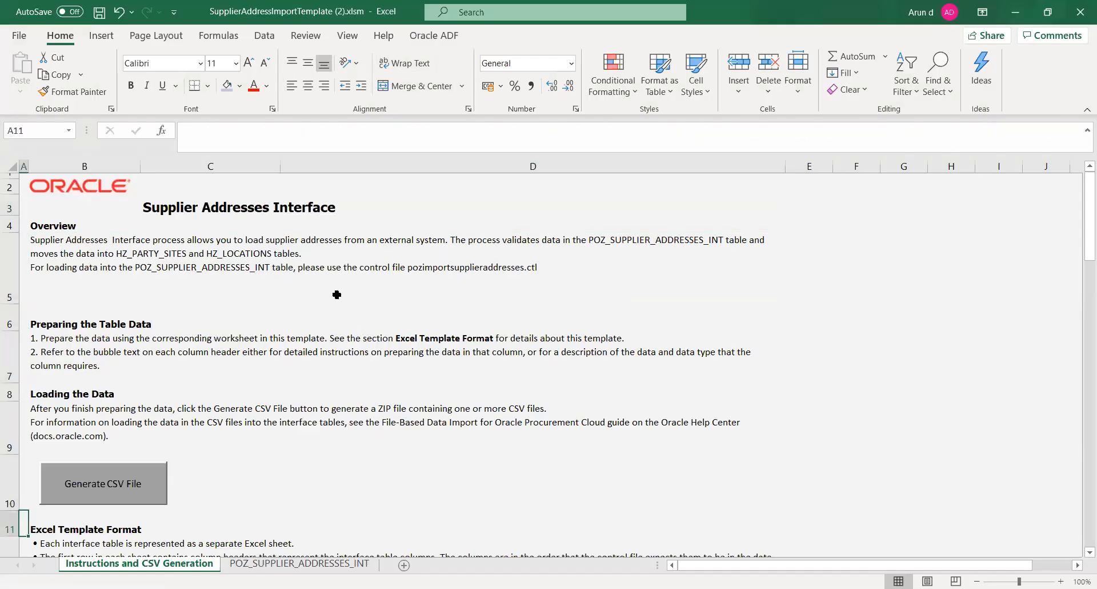
pyautogui.press('Up')
pyautogui.press('Up')
pyautogui.press('Up')
pyautogui.press('Up')
pyautogui.press('Up')
pyautogui.press('Up')
pyautogui.press('Up')
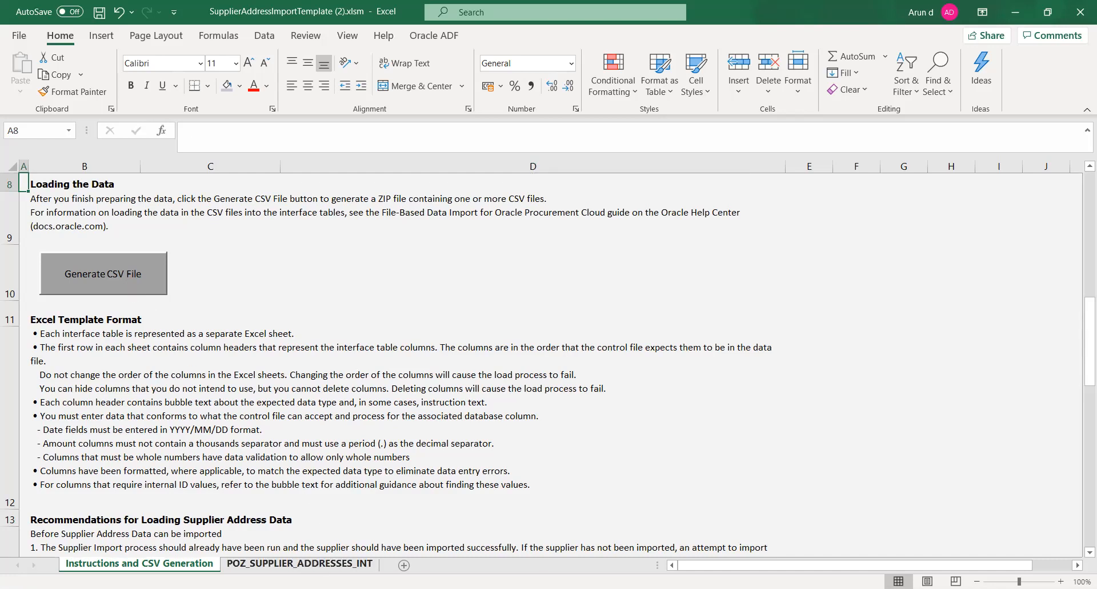
# On the POZ_SUPPLIER_ADDRESSES_INT sheet, set the Import Action of row 7, below the sample rows, to CREATE
pyautogui.click(300, 563)
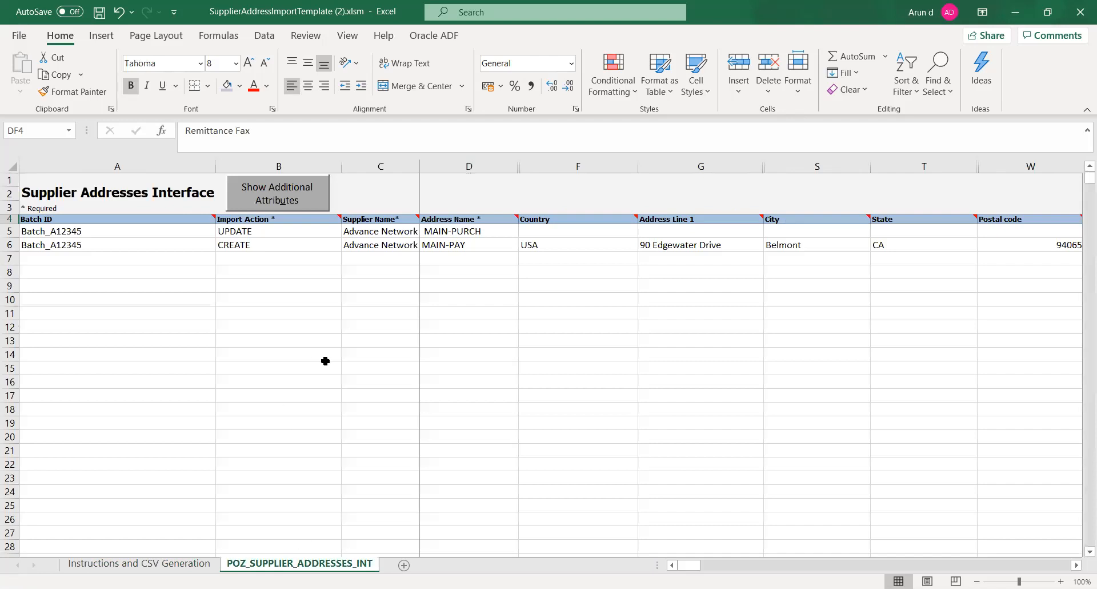
pyautogui.click(123, 286)
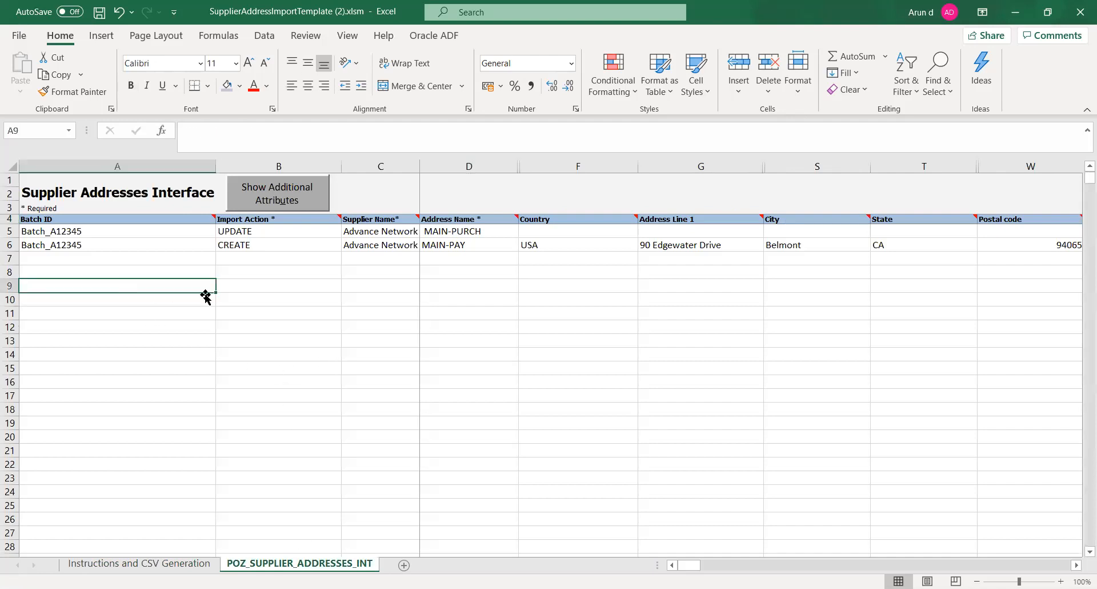
pyautogui.press('Up')
pyautogui.press('Up')
pyautogui.press('Up')
pyautogui.press('Up')
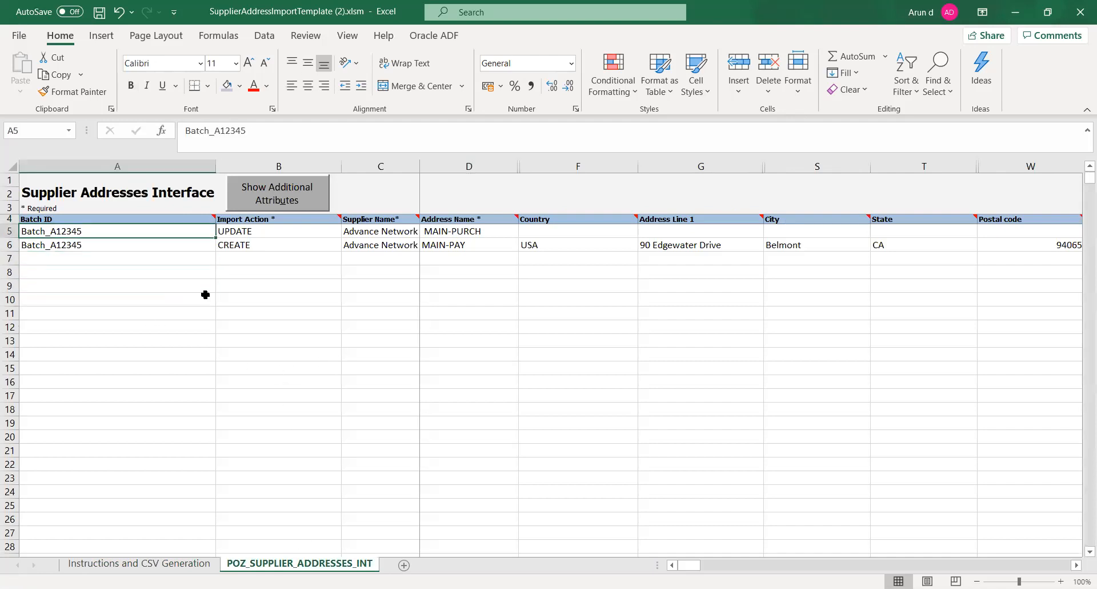
pyautogui.press('Down')
pyautogui.press('Down')
pyautogui.press('Right')
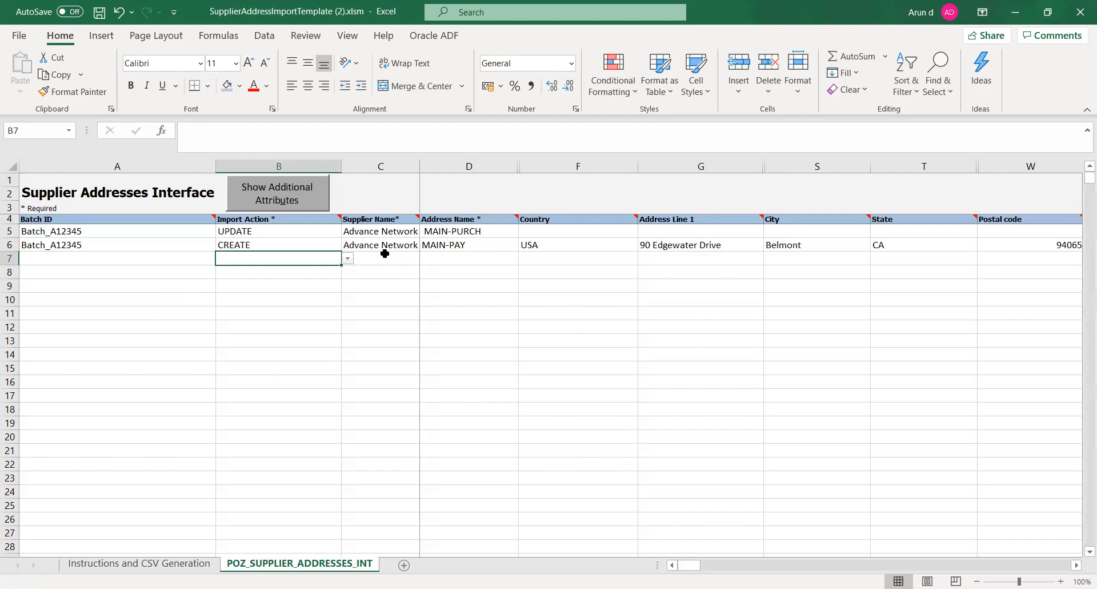
pyautogui.click(347, 259)
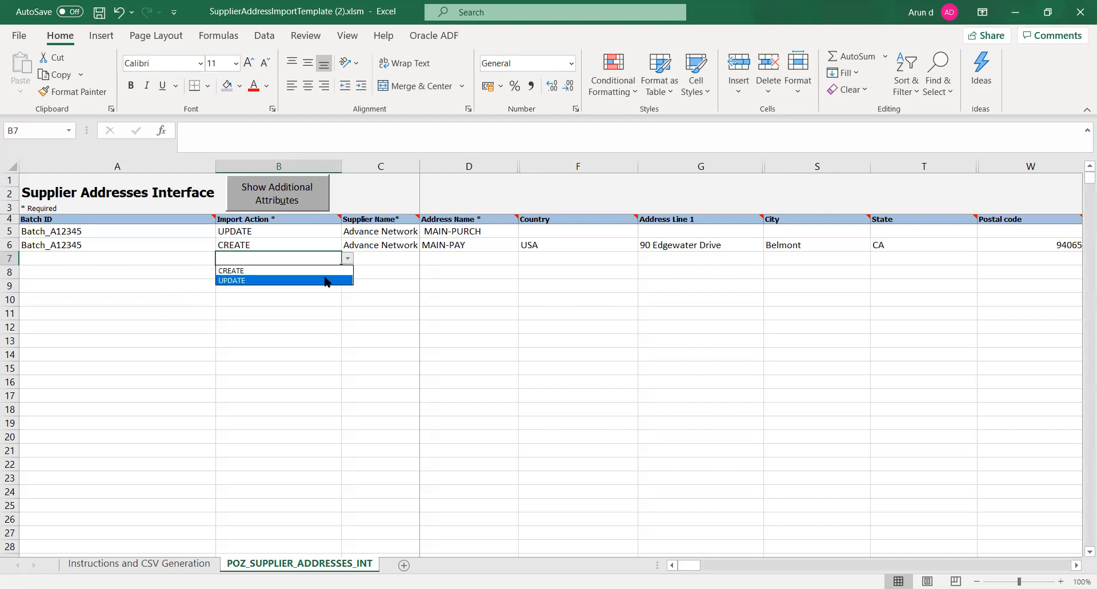
pyautogui.press('Escape')
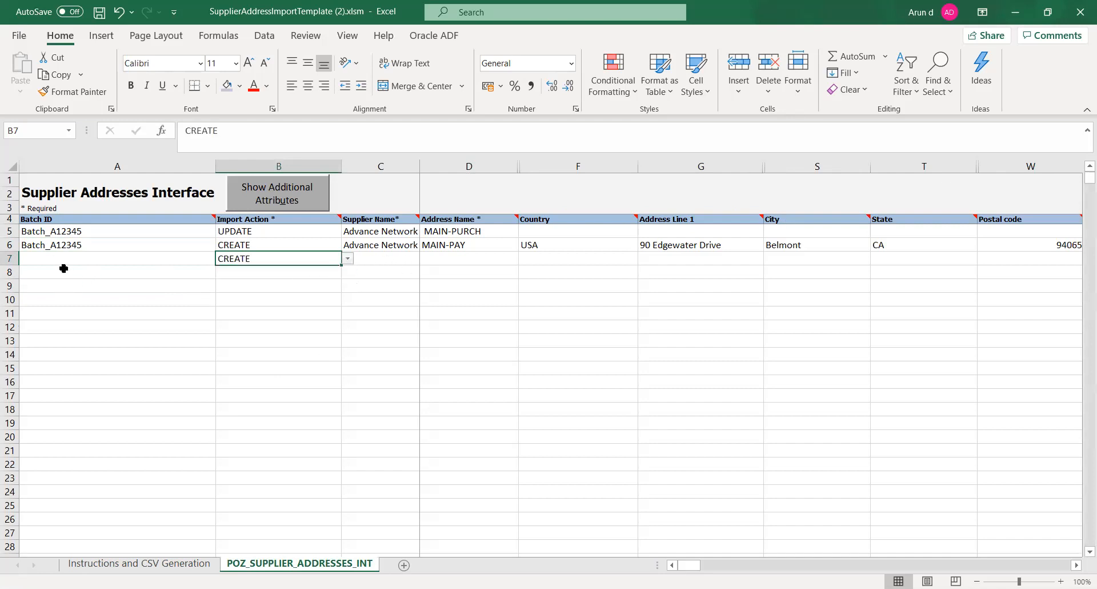
# Enter "Batch_9001" as the Batch ID in row 7
pyautogui.click(57, 260)
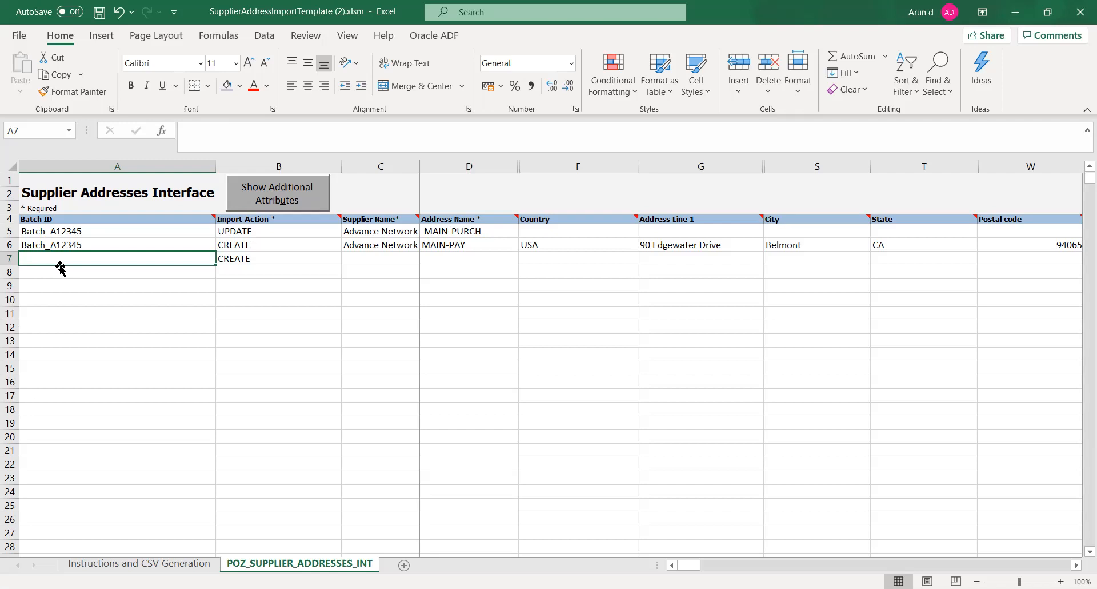
pyautogui.write('T')
pyautogui.press('BackSpace')
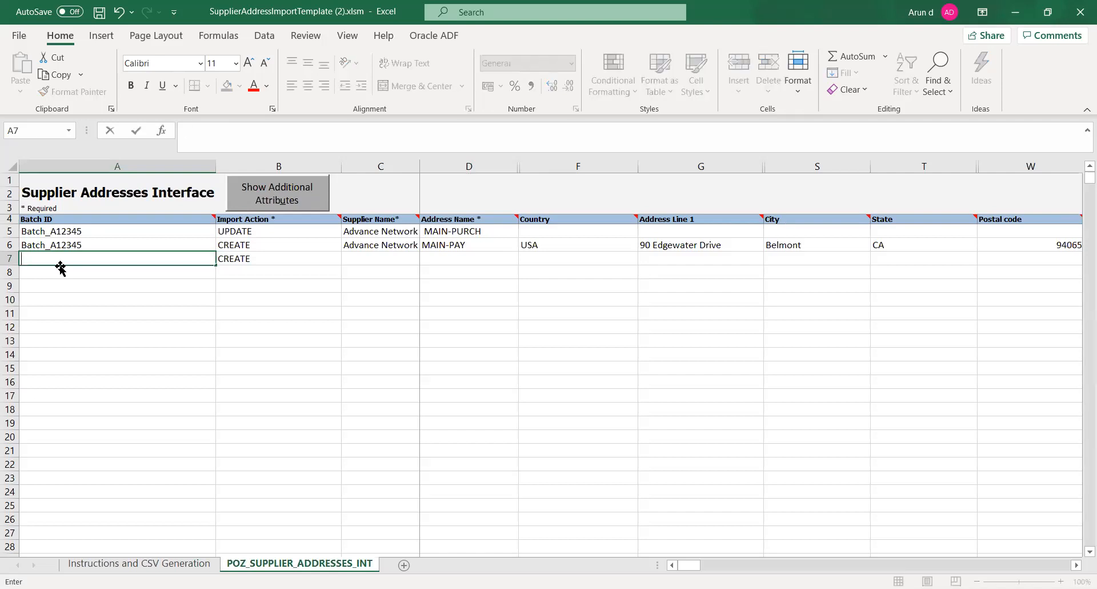
pyautogui.write('Bat')
pyautogui.write('ch')
pyautogui.write('_9001')
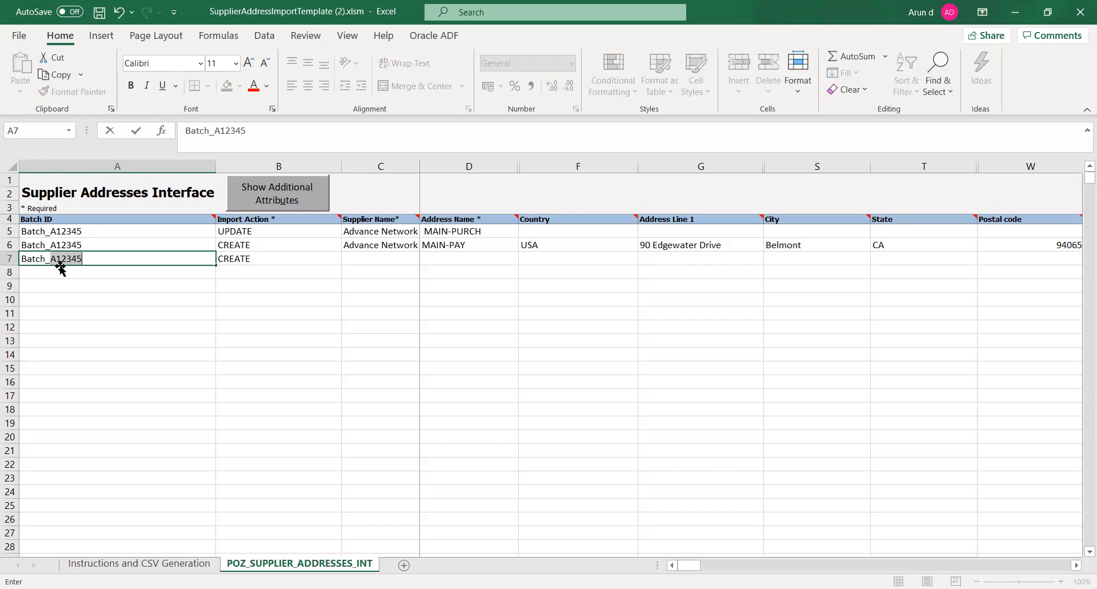
pyautogui.press('Tab')
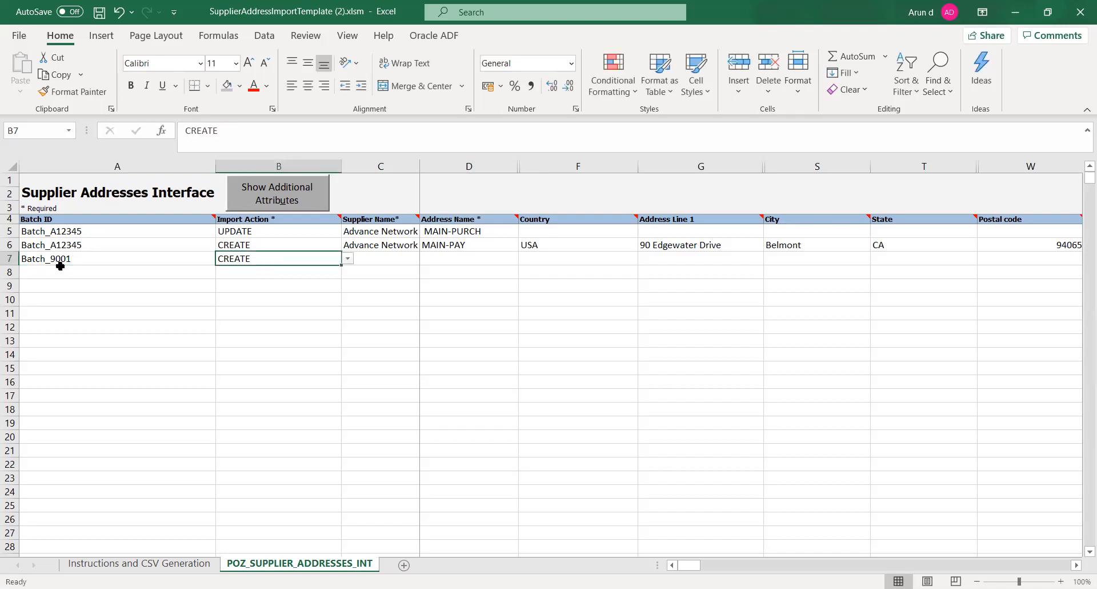
# Fill in row 7 with Supplier Name "TATA_AUTO_03_VENDOR" and Address Name "HQ-OFFICE"
pyautogui.press('Tab')
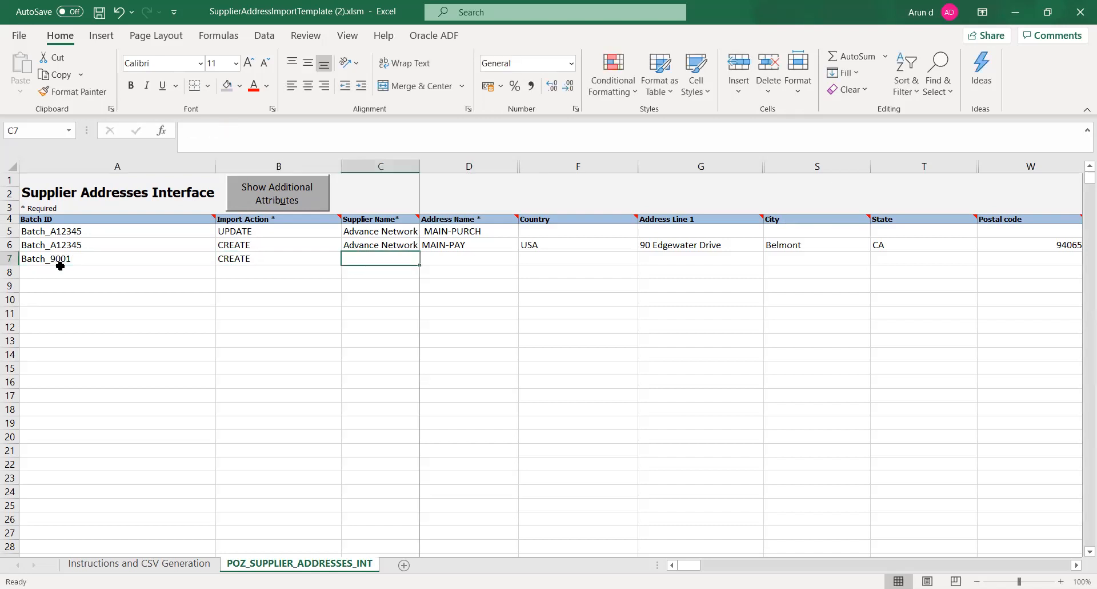
pyautogui.write('T')
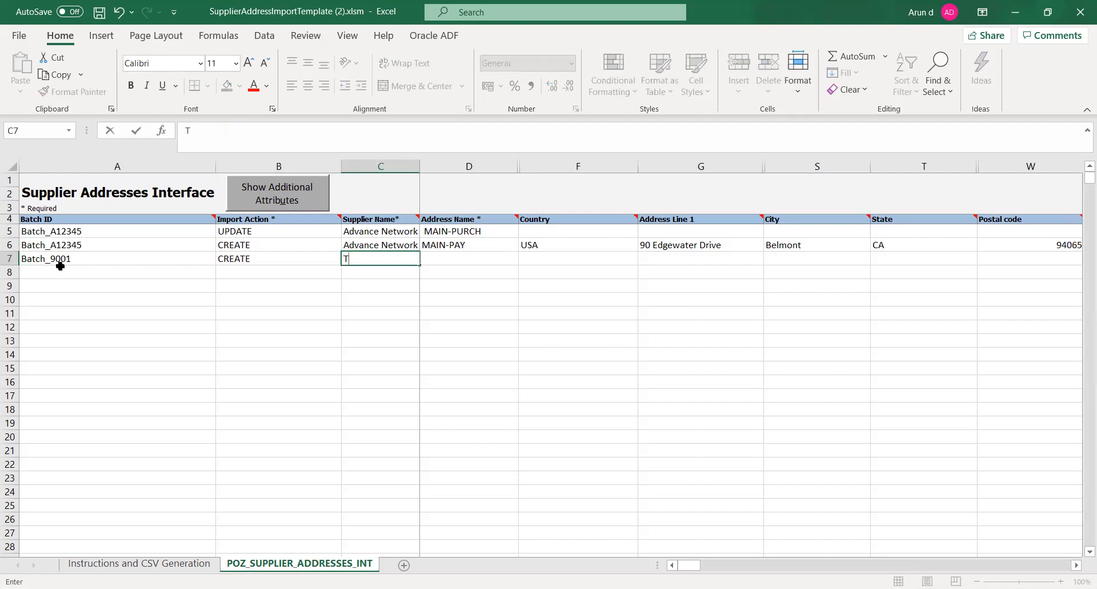
pyautogui.write('ATA_AUTO_03_VENDOR')
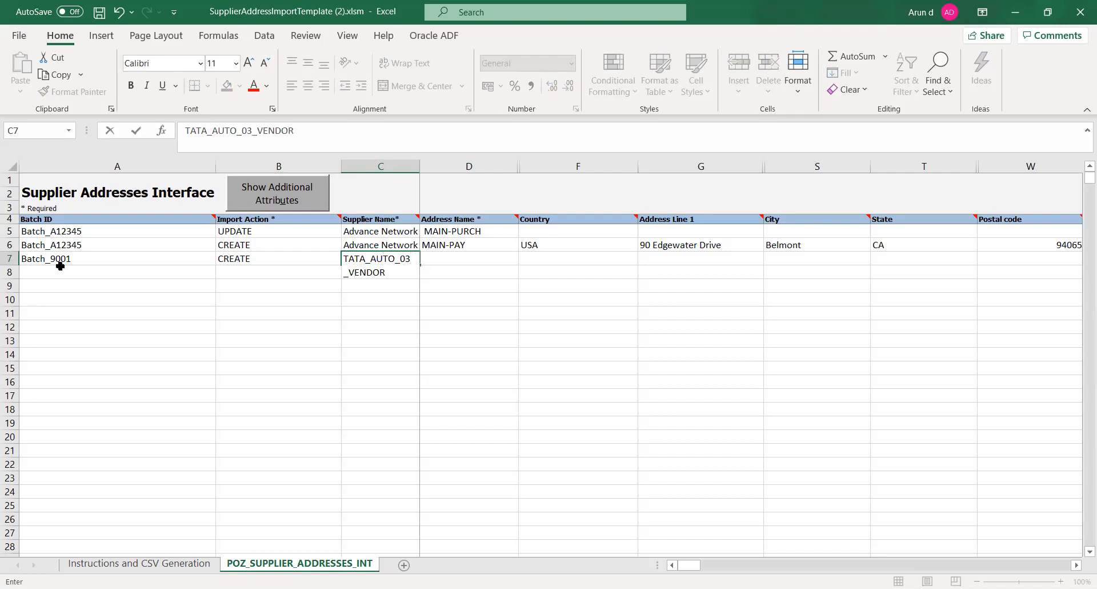
pyautogui.press('Tab')
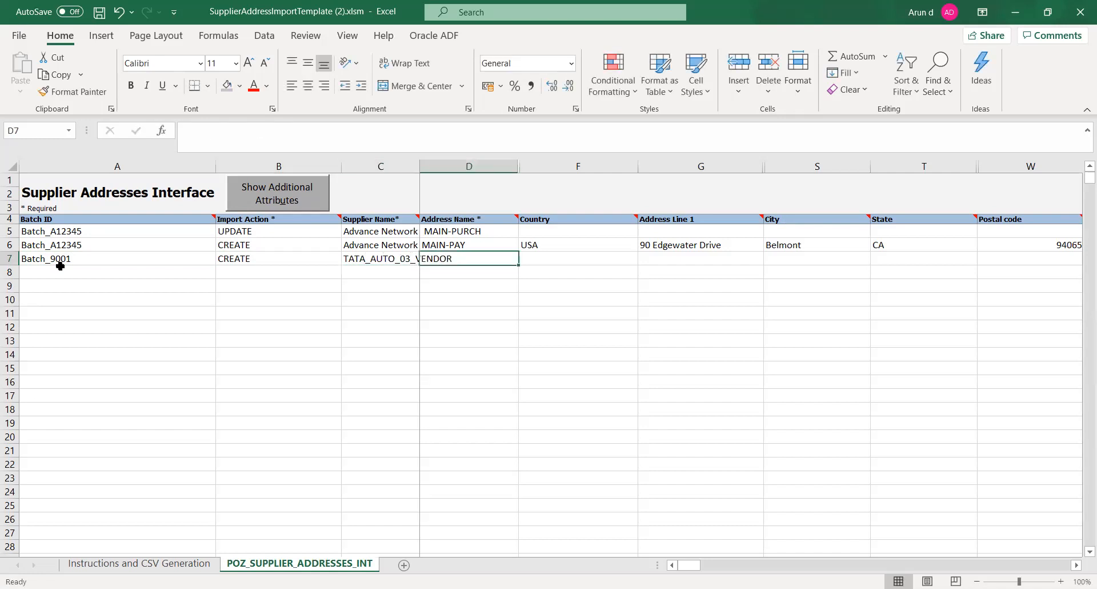
pyautogui.write('HQ-OFFICE')
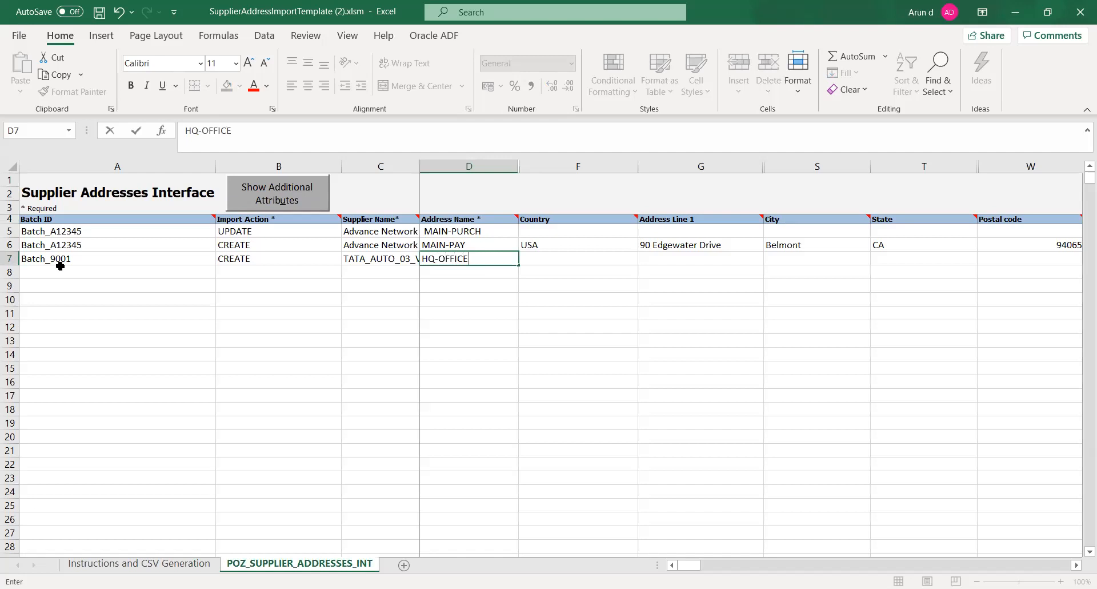
pyautogui.press('Tab')
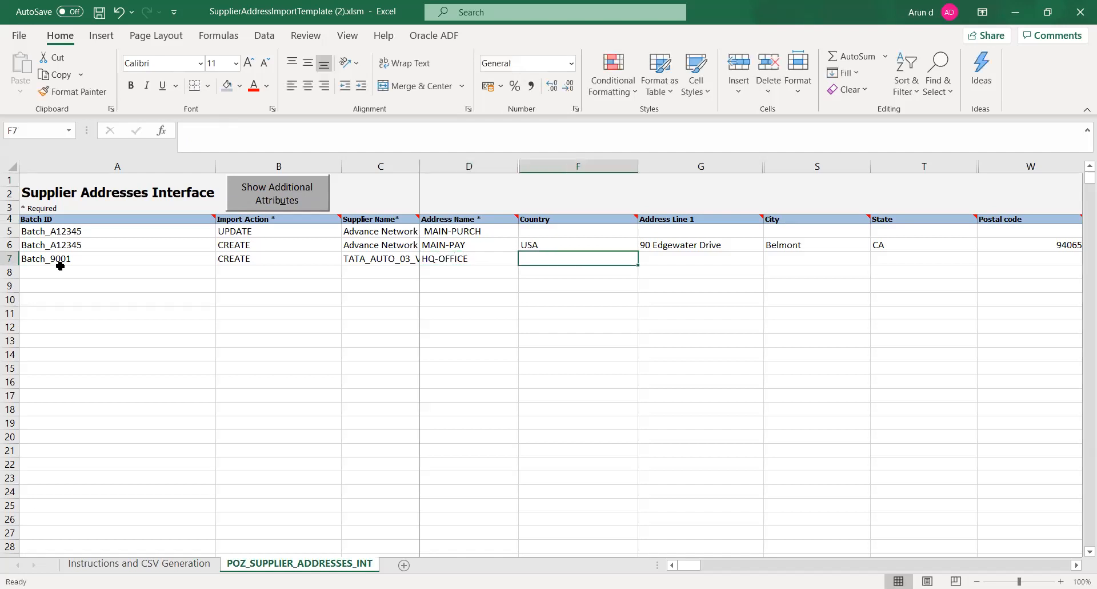
# In row 7, enter USA as the Country and 10006 as the Postal code
pyautogui.write('USA')
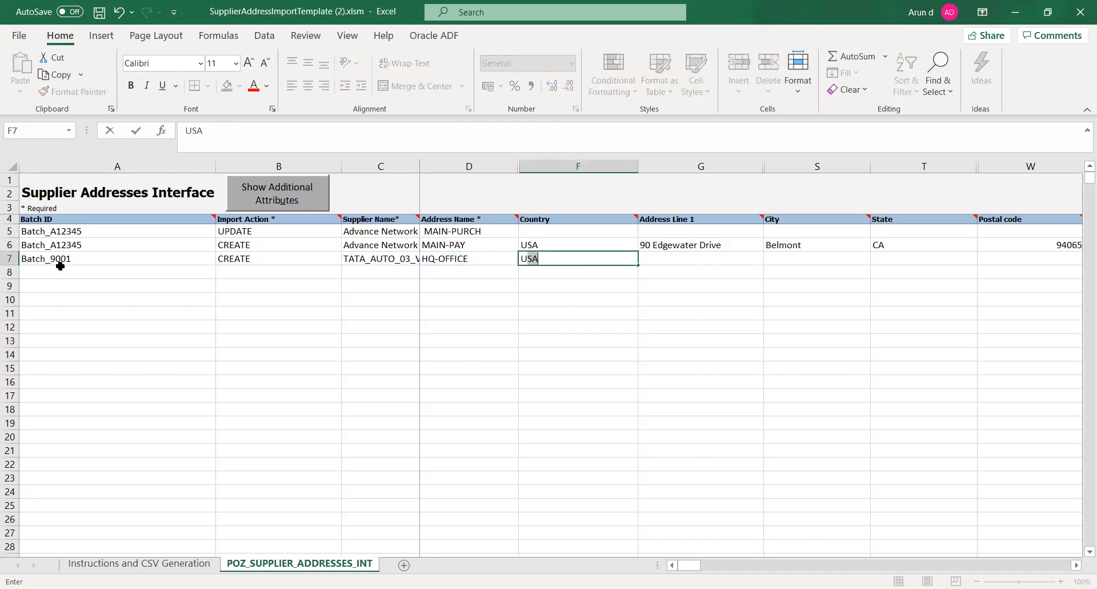
pyautogui.press('Tab')
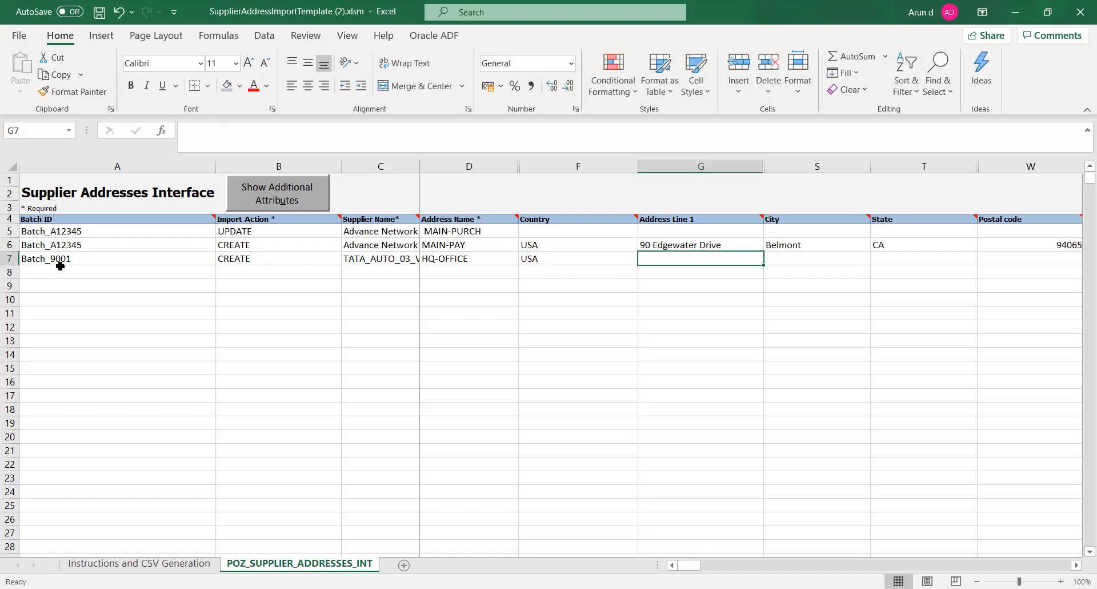
pyautogui.press('Tab')
pyautogui.press('Tab')
pyautogui.press('Tab')
pyautogui.press('Tab')
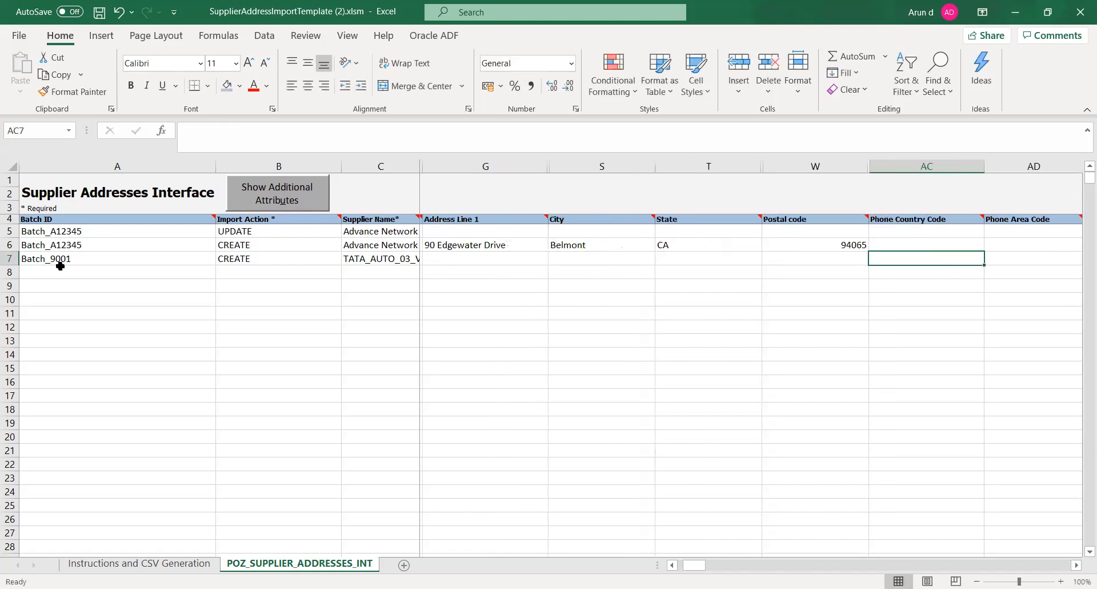
pyautogui.hotkey('shift', 'Tab')
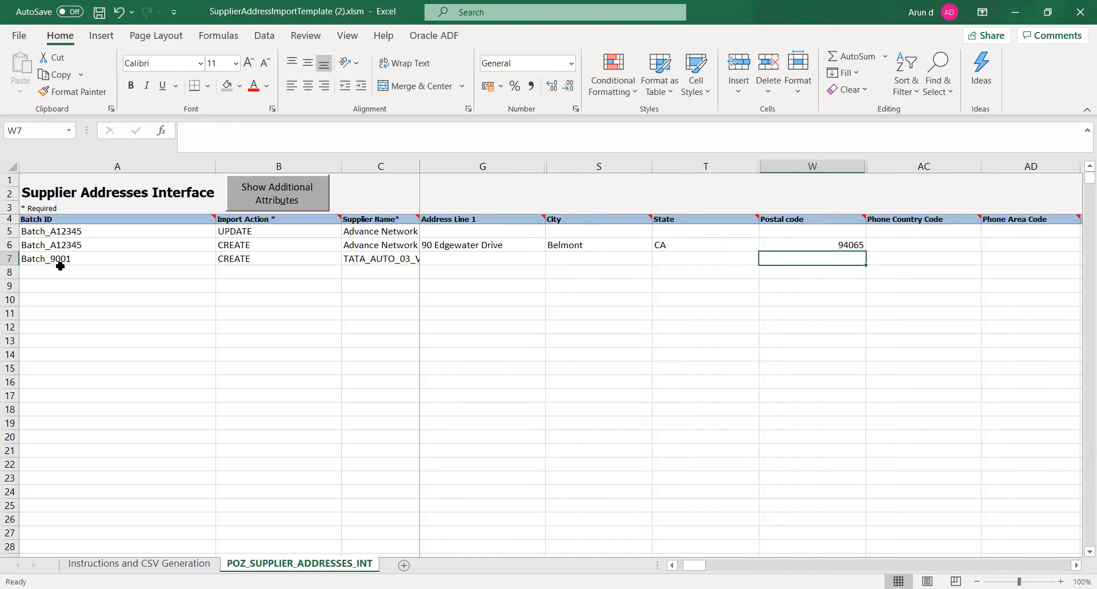
pyautogui.write('1000')
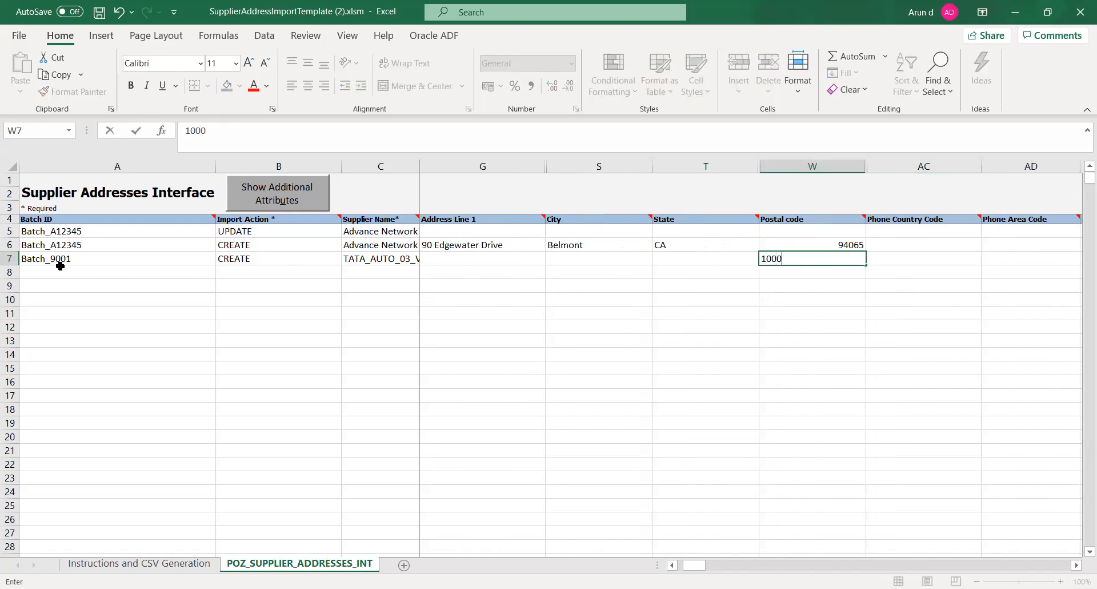
pyautogui.write('6')
pyautogui.press('Tab')
pyautogui.hotkey('shift', 'Tab')
pyautogui.hotkey('shift', 'Tab')
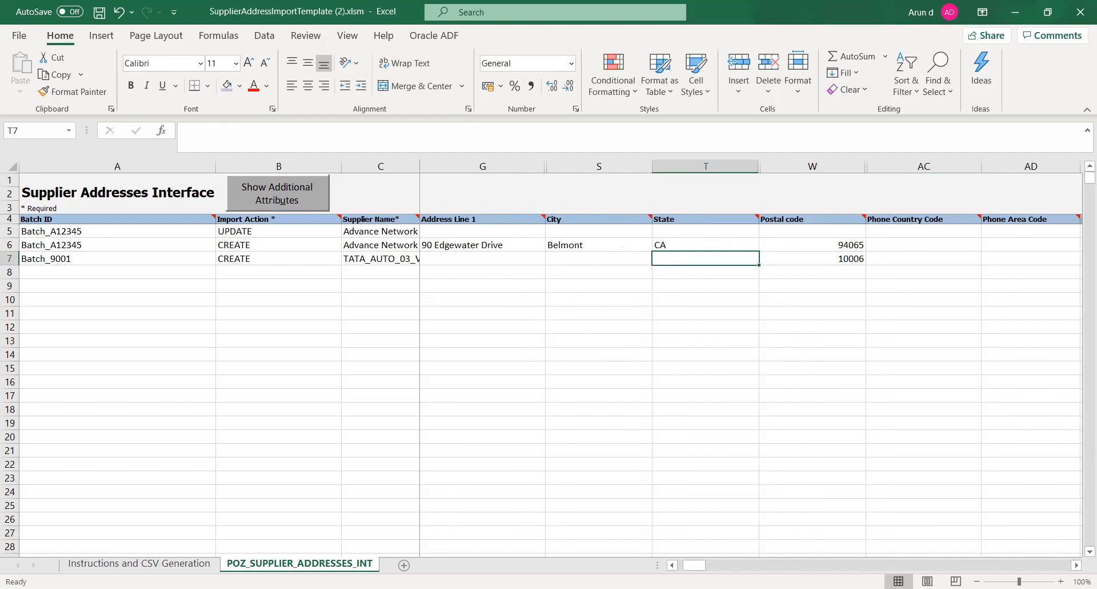
# Read the note on the Postal code header for its data type, description and supported import actions
pyautogui.hotkey('alt', 'Tab')
pyautogui.click(818, 217)
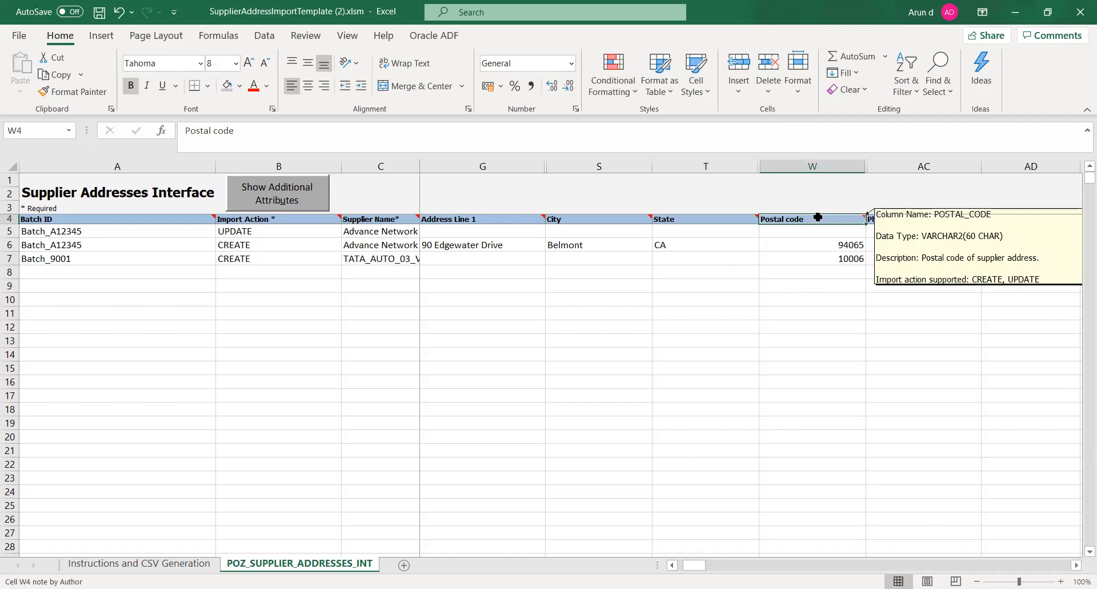
pyautogui.click(386, 221)
pyautogui.moveTo(832, 216)
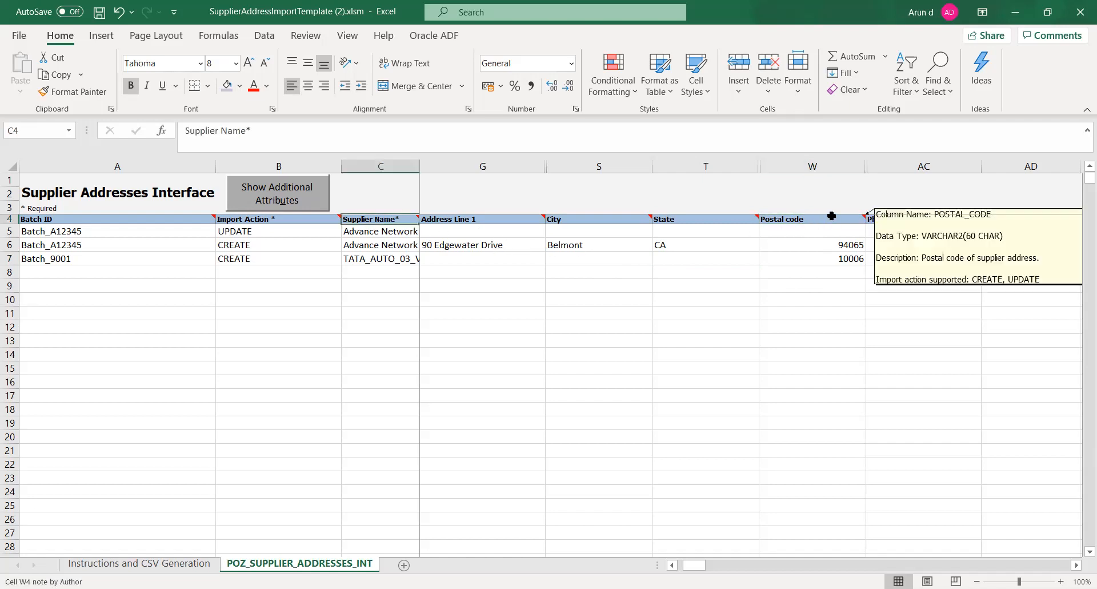
pyautogui.click(830, 299)
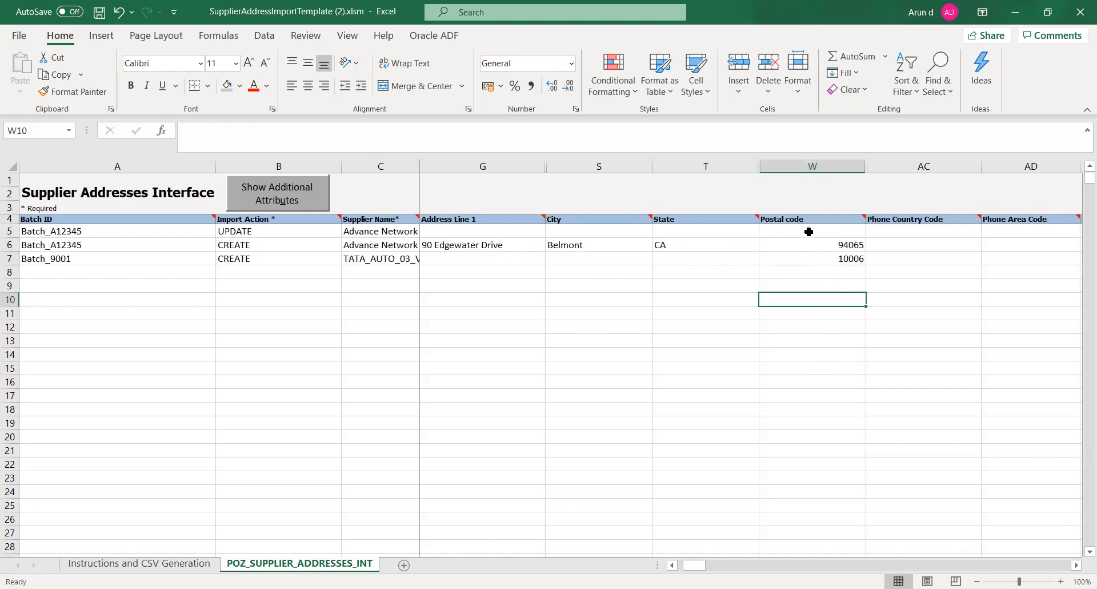
pyautogui.press('Up')
pyautogui.press('Up')
pyautogui.press('Up')
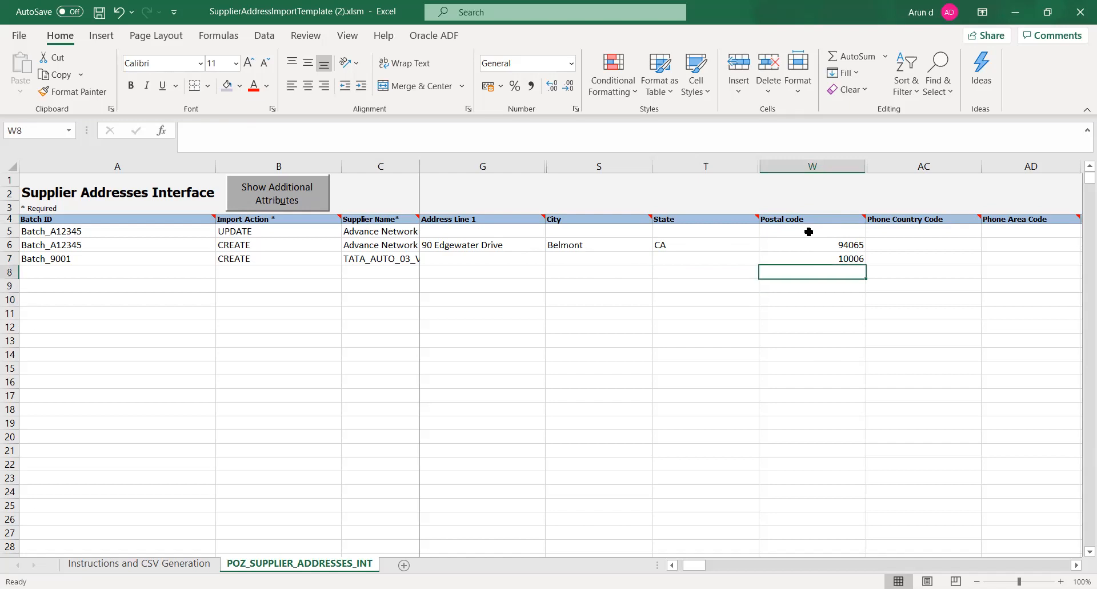
pyautogui.press('Right')
pyautogui.press('Right')
pyautogui.press('Right')
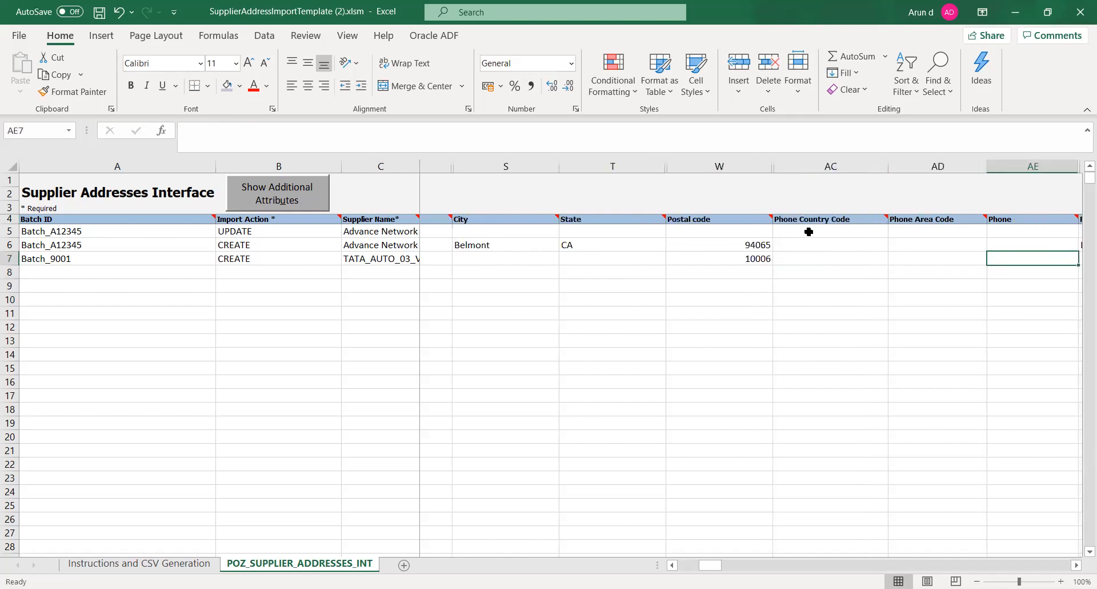
pyautogui.press('Left')
pyautogui.press('Left')
pyautogui.press('Left')
pyautogui.press('Left')
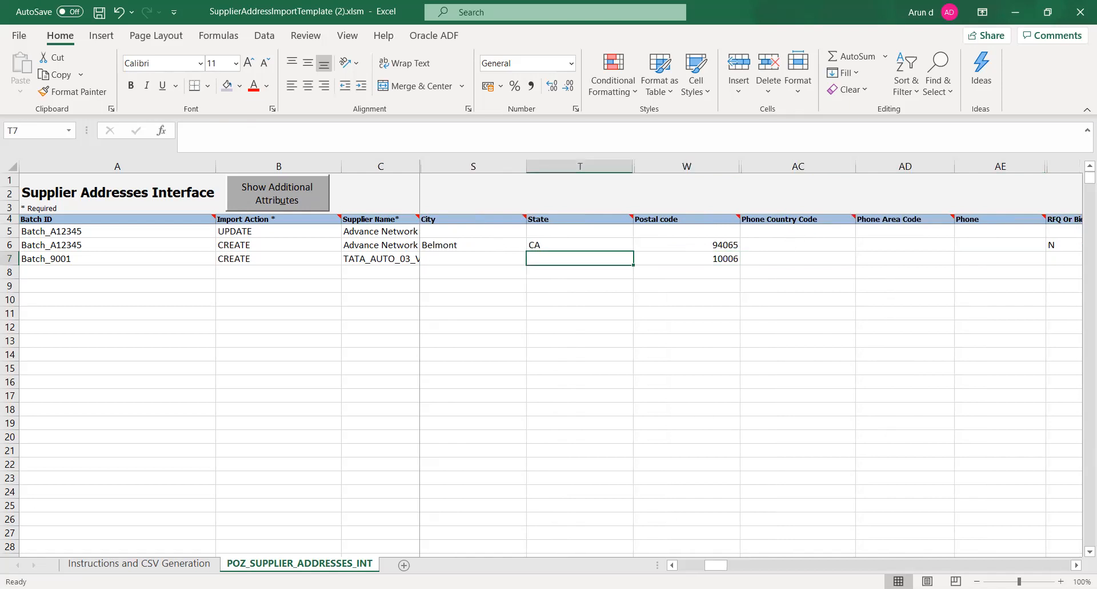
# Replace the Postal code of row 7 with 00602
pyautogui.hotkey('alt', 'Tab')
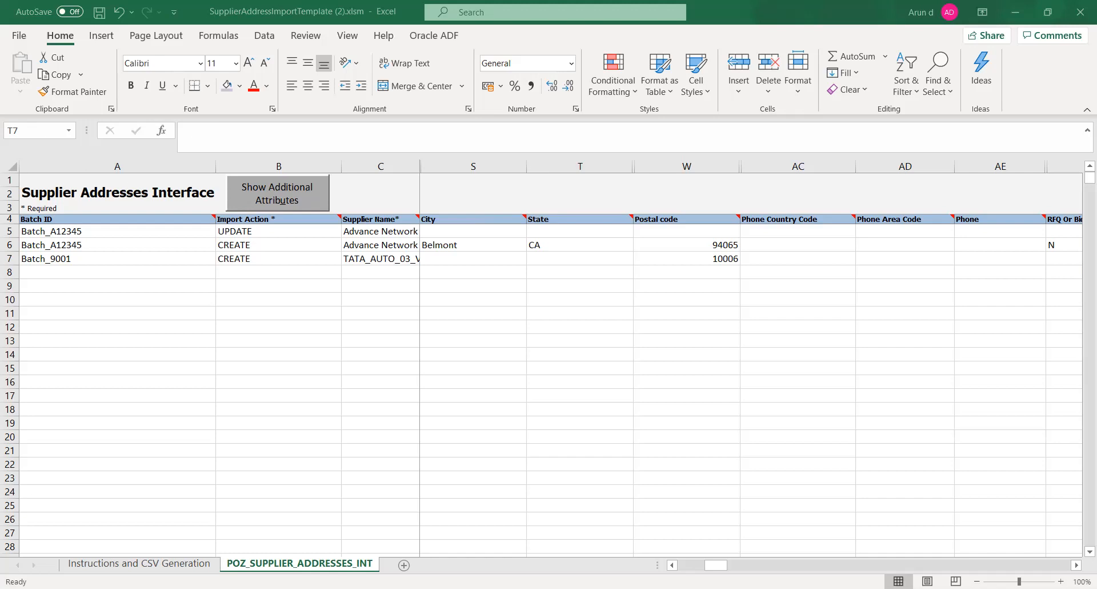
pyautogui.click(723, 260)
pyautogui.doubleClick(450, 139)
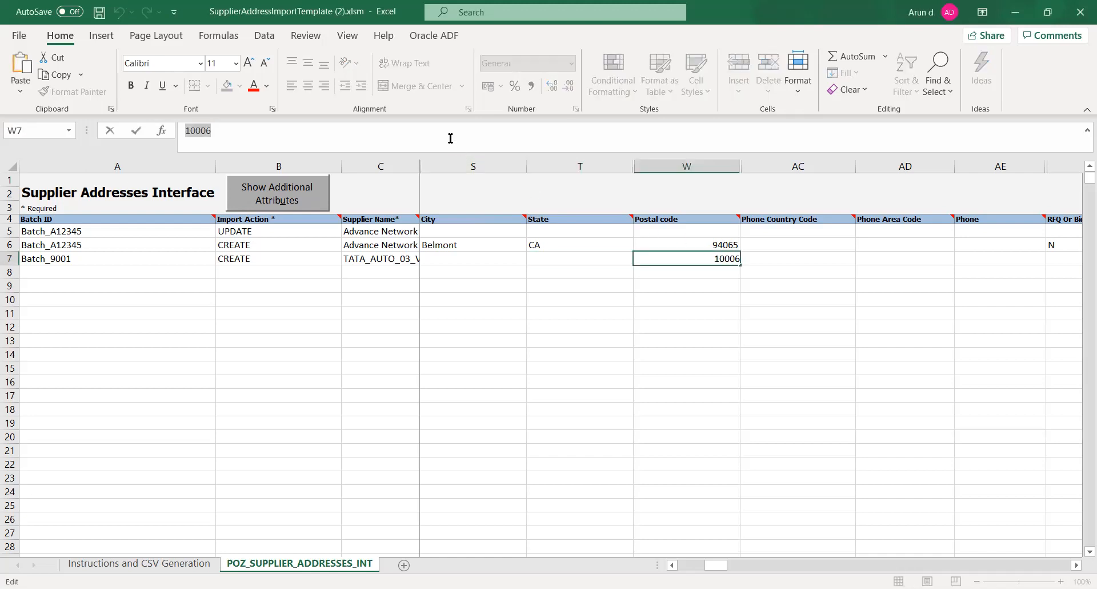
pyautogui.press('BackSpace')
pyautogui.write('00602')
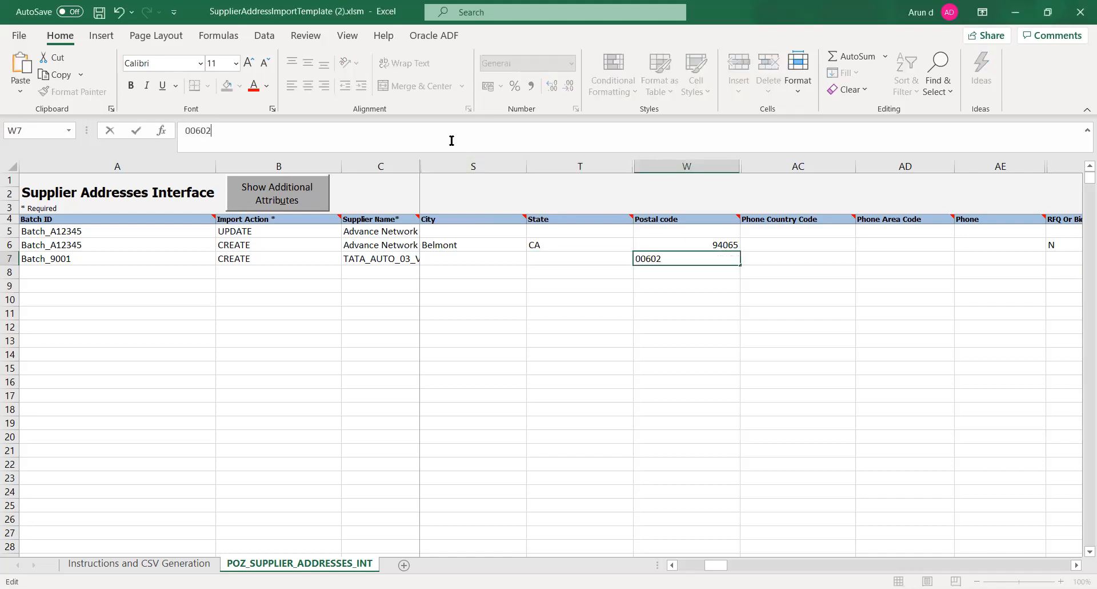
pyautogui.press('Tab')
# Enter PR as the State in row 7
pyautogui.click(582, 259)
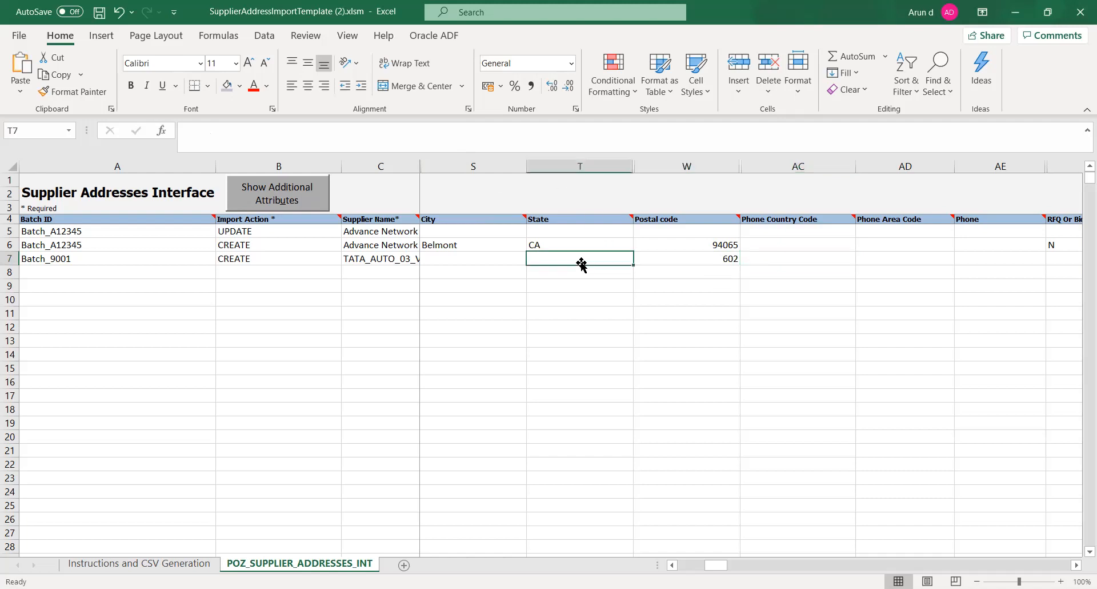
pyautogui.hotkey('alt', 'Tab')
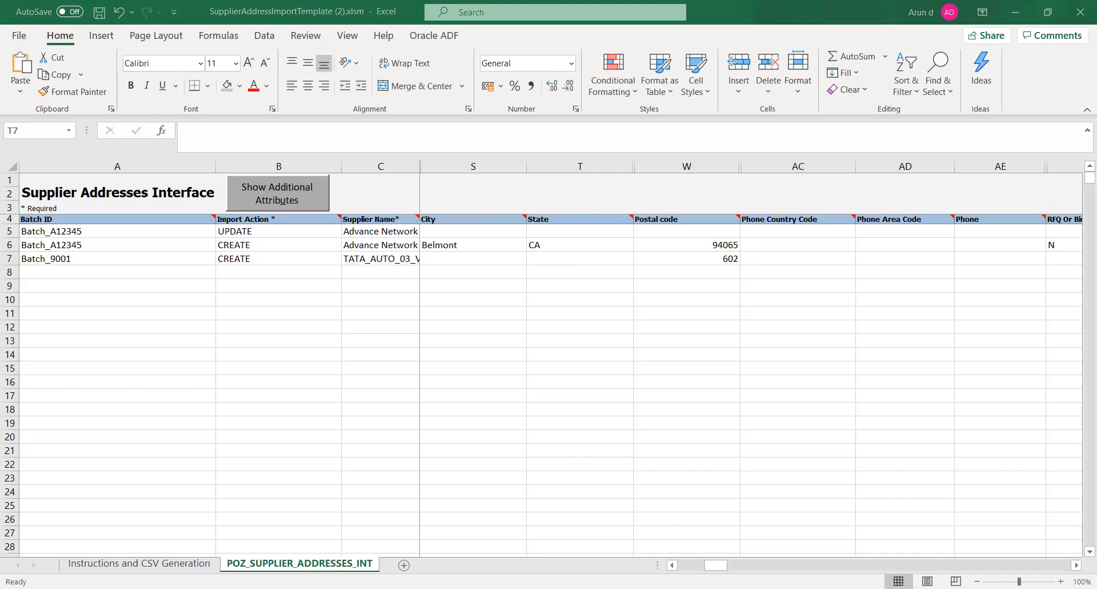
pyautogui.hotkey('alt', 'Tab')
pyautogui.click(383, 137)
pyautogui.write('PR')
pyautogui.press('Tab')
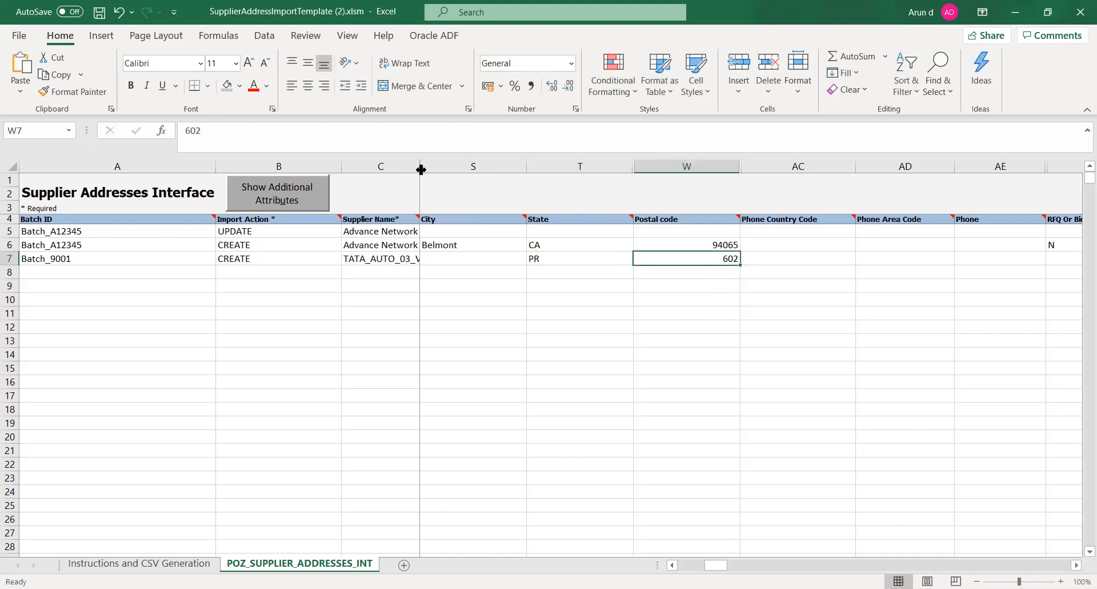
# Enter "Aguada" as the City in row 7
pyautogui.click(466, 258)
pyautogui.hotkey('alt', 'Tab')
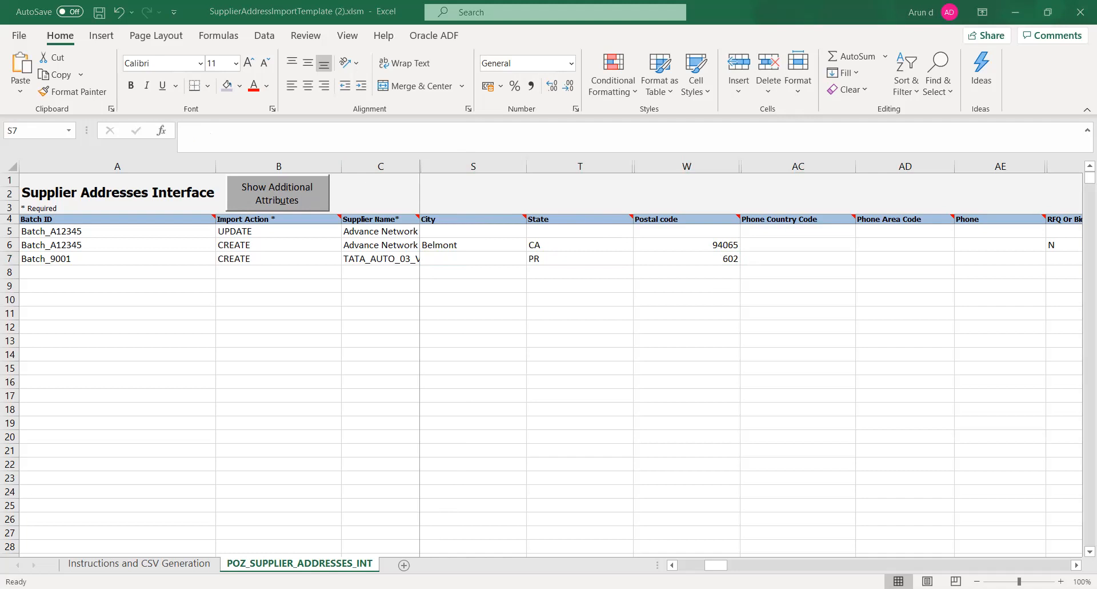
pyautogui.hotkey('alt', 'Tab')
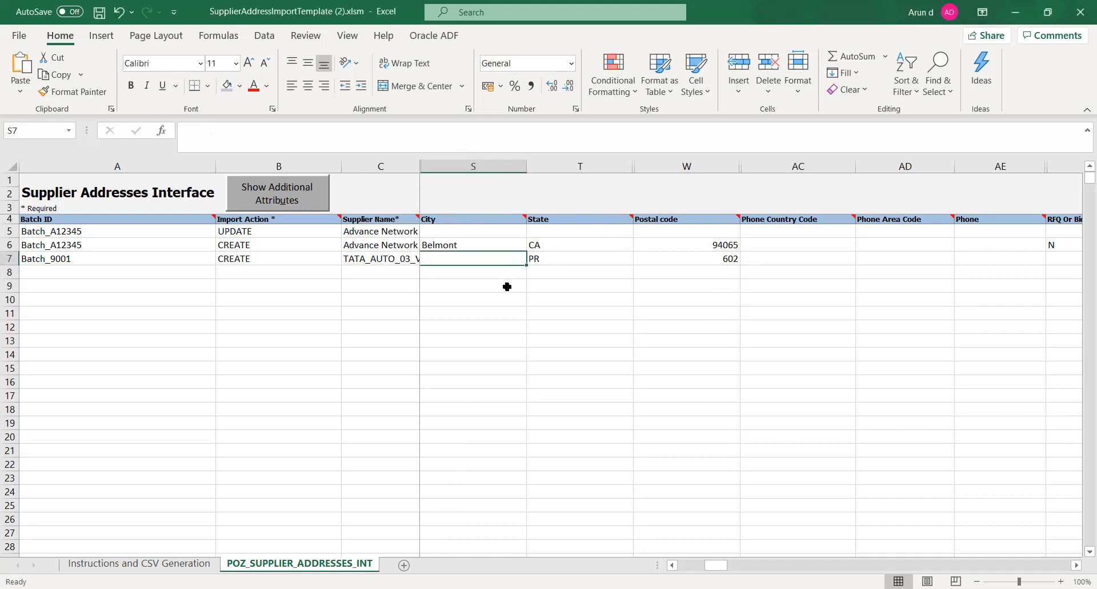
pyautogui.press('Left')
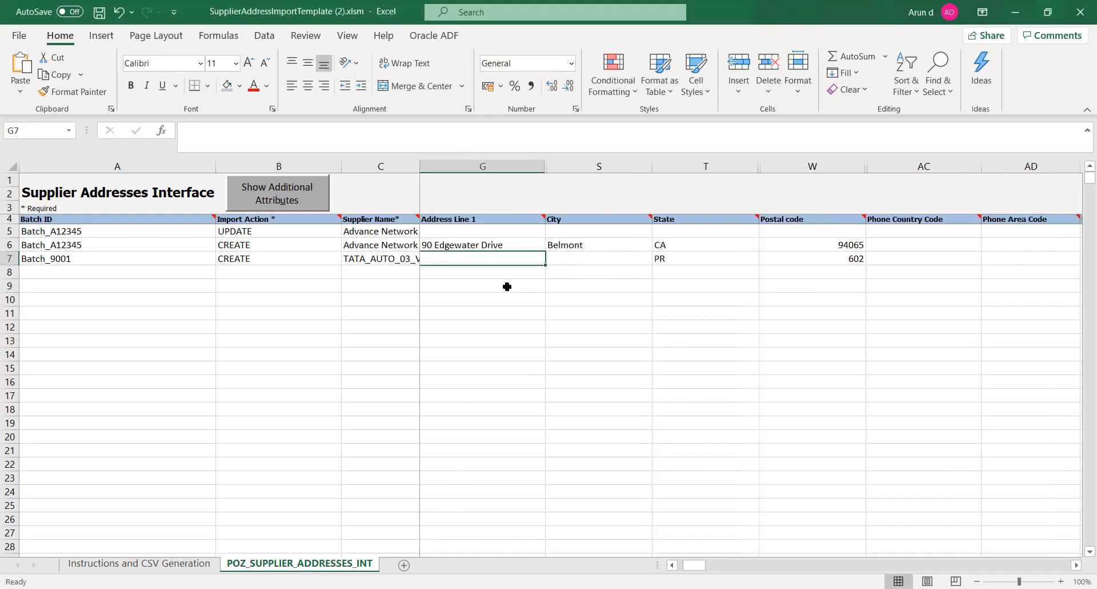
pyautogui.press('Left')
pyautogui.press('Right')
pyautogui.press('Right')
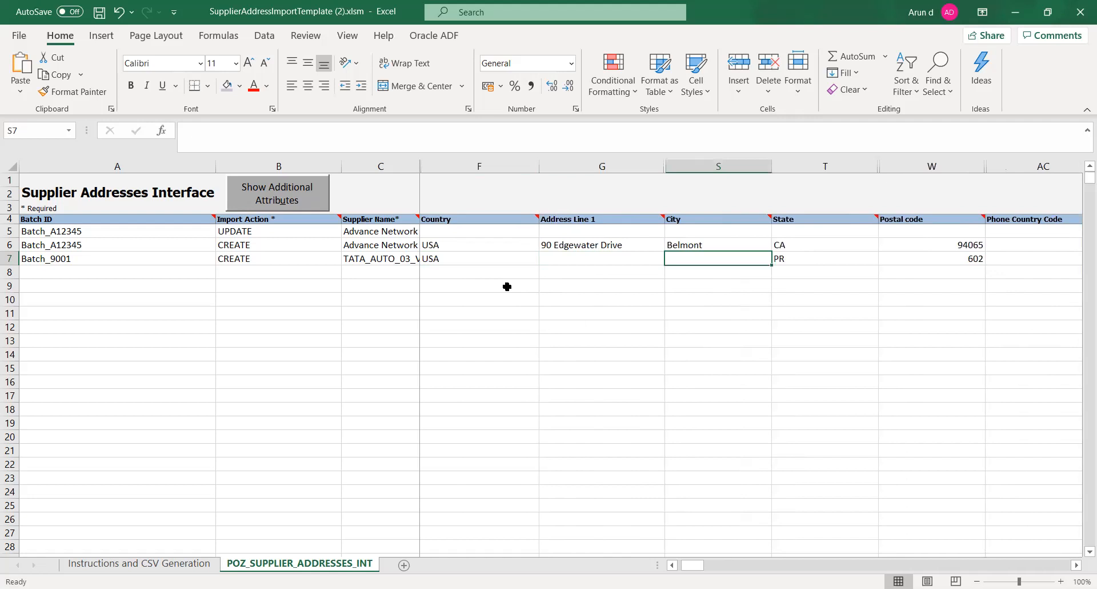
pyautogui.click(422, 132)
pyautogui.write('Aguada')
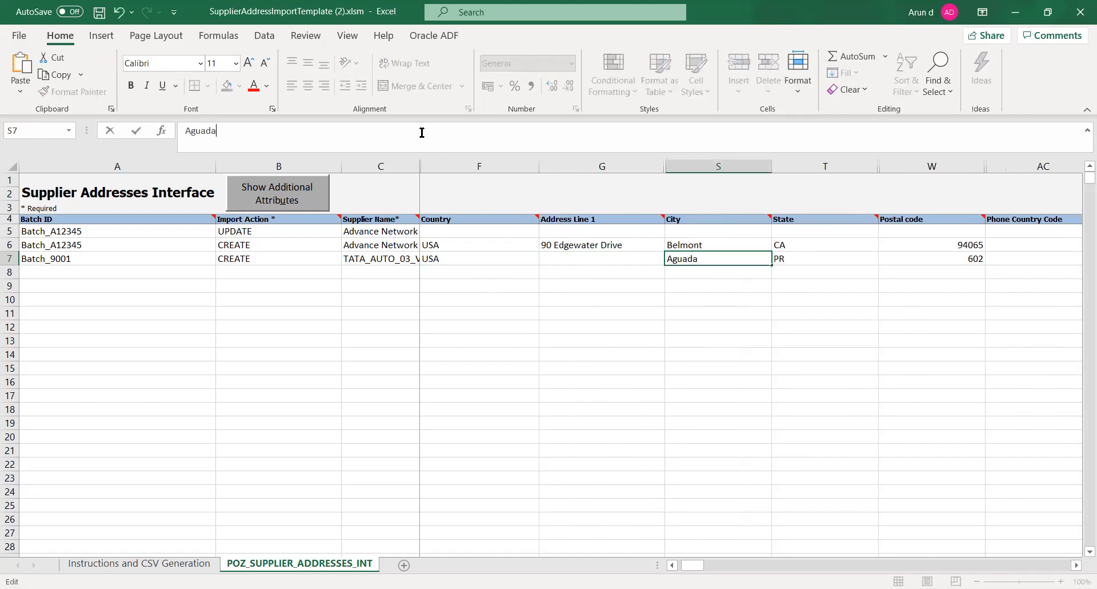
pyautogui.press('Tab')
# Enter "TATA SITE" as Address Line 1 in row 7
pyautogui.press('Left')
pyautogui.press('Left')
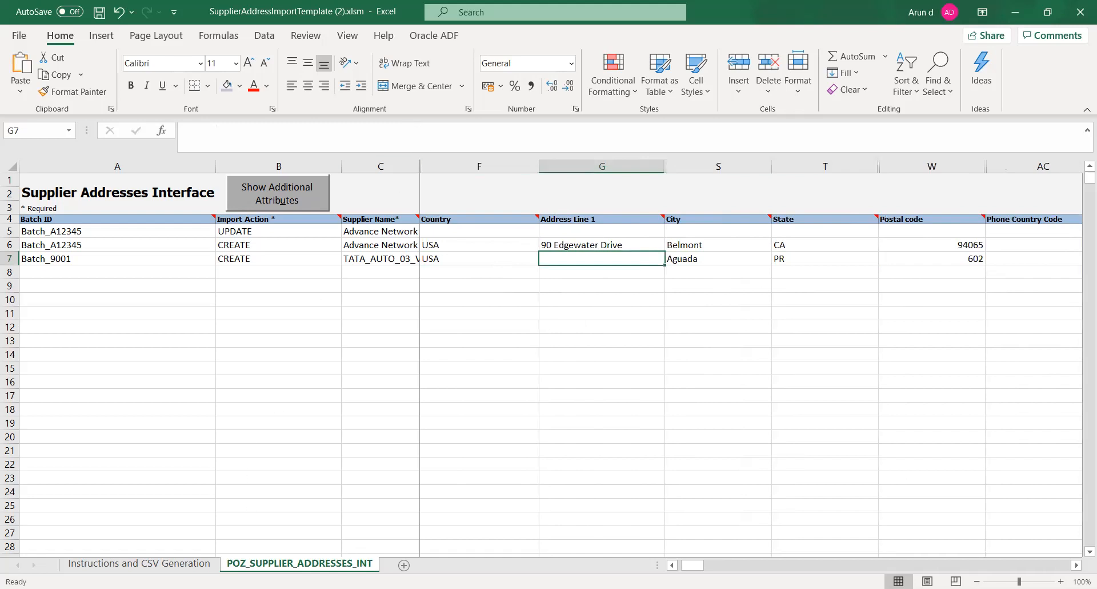
pyautogui.click(318, 588)
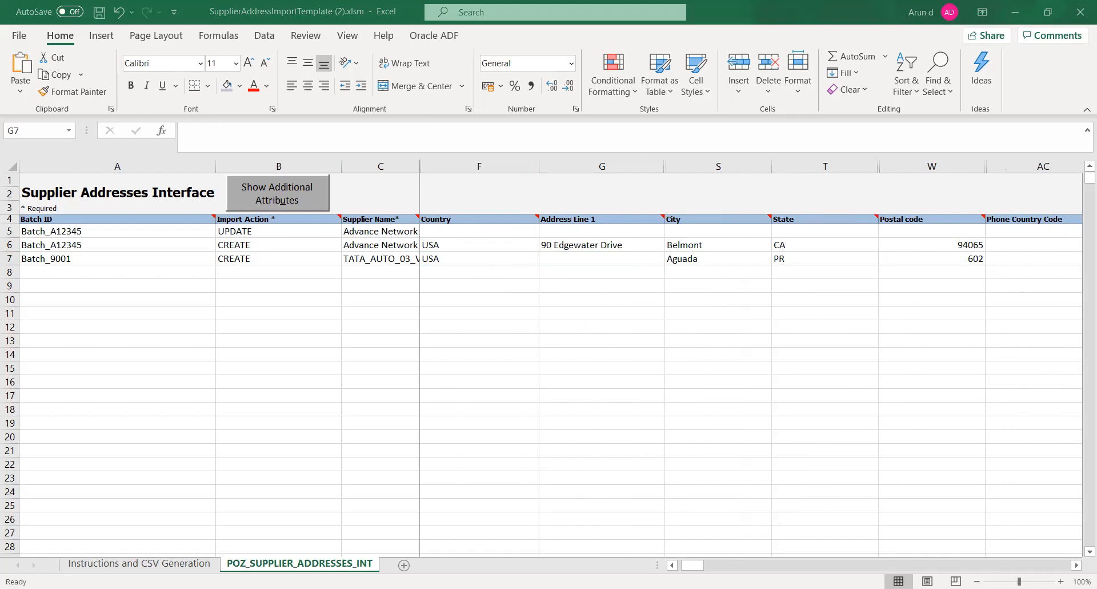
pyautogui.click(528, 324)
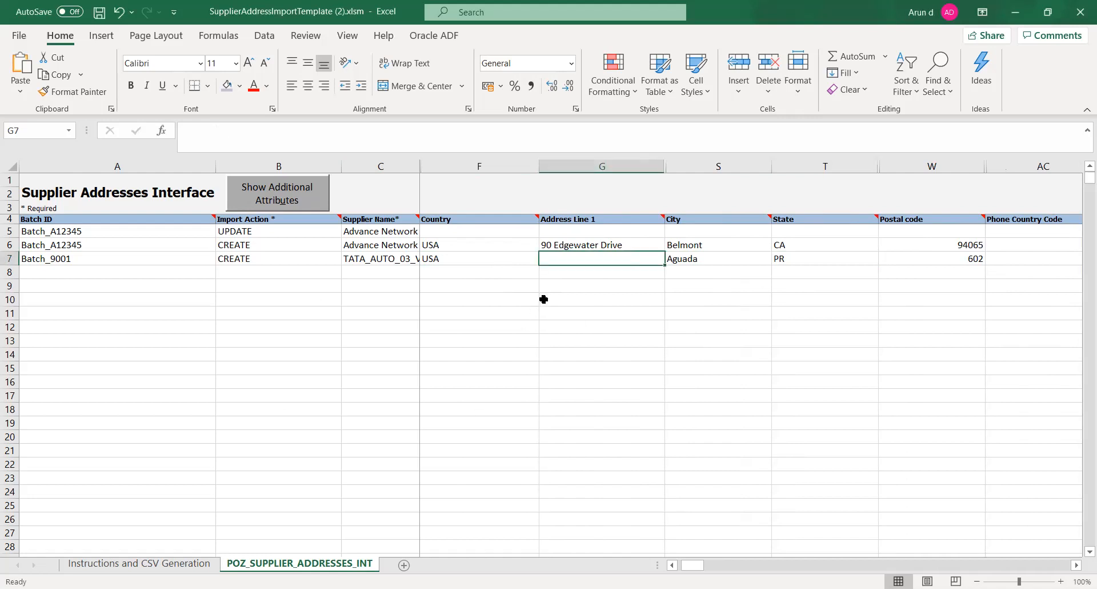
pyautogui.write('TATA SITE')
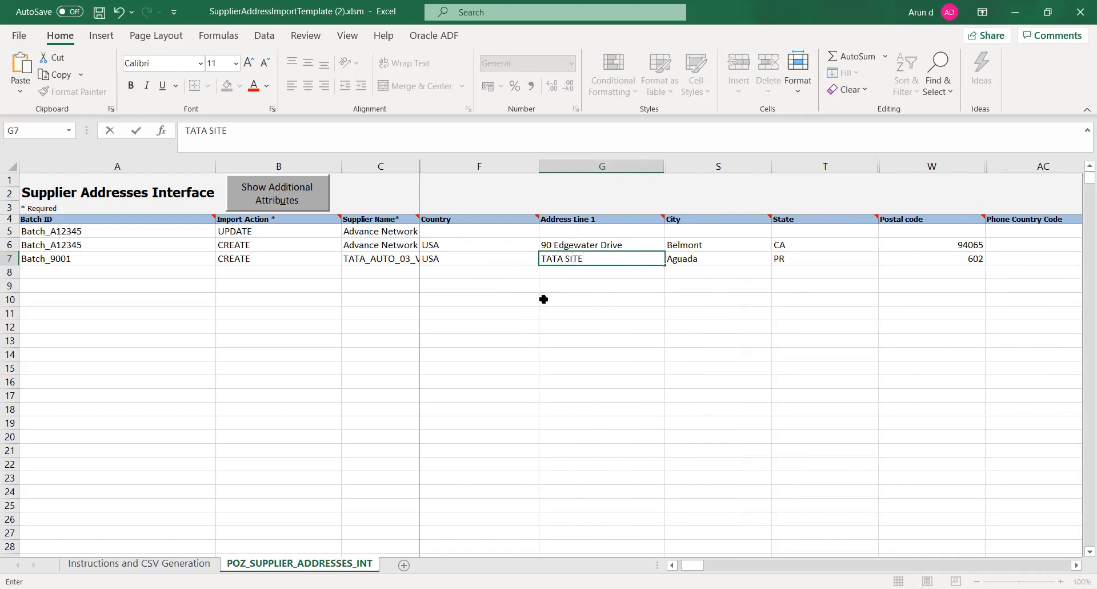
# Change the Country of row 7 to "United States"
pyautogui.press('Left')
pyautogui.press('Left')
pyautogui.press('Left')
pyautogui.press('Right')
pyautogui.press('Right')
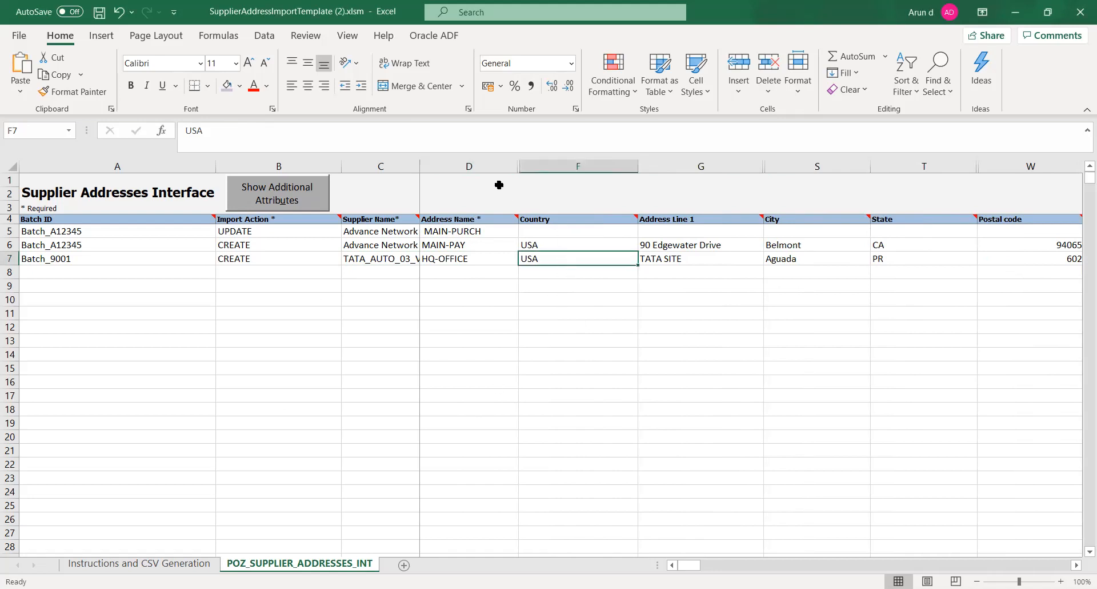
pyautogui.doubleClick(480, 135)
pyautogui.write('United States')
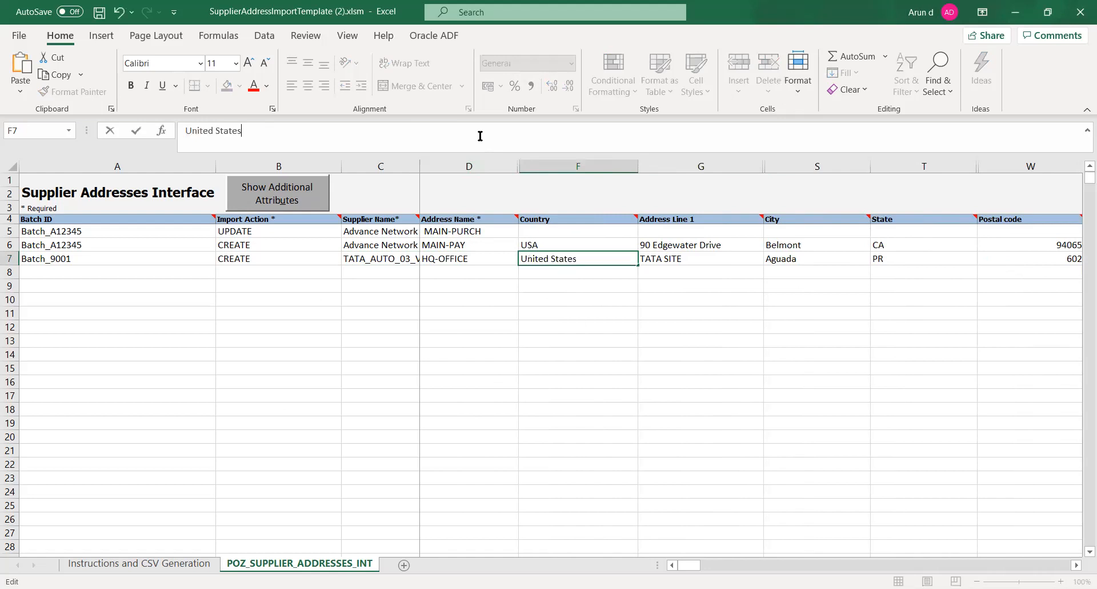
pyautogui.press('Tab')
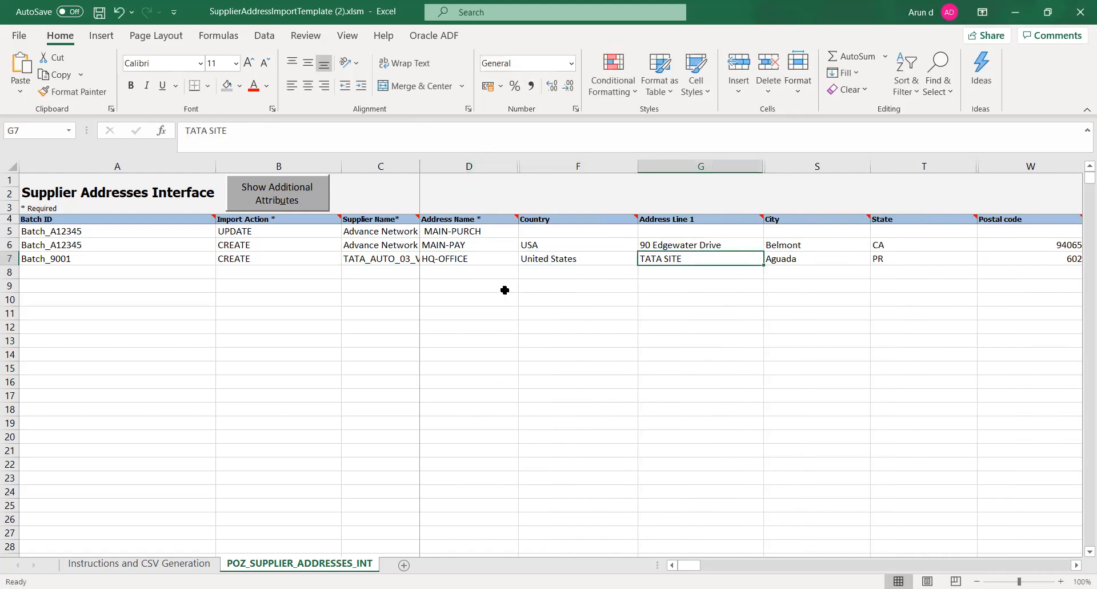
# Review the row 7 entries from Import Action across to Postal code
pyautogui.press('Left')
pyautogui.press('Left')
pyautogui.press('Left')
pyautogui.press('Left')
pyautogui.press('Left')
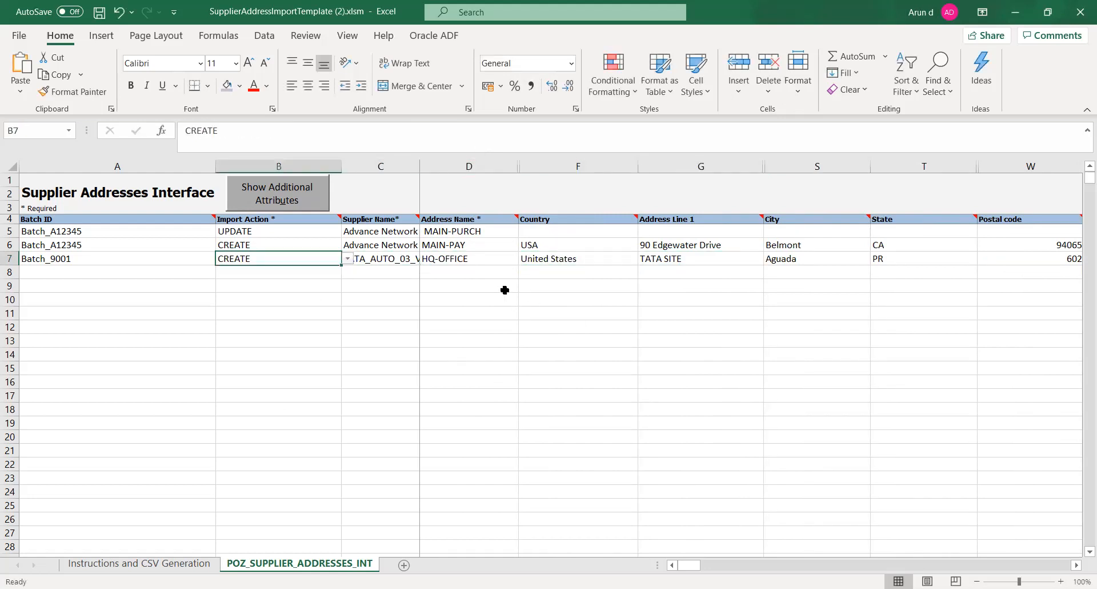
pyautogui.press('Right')
pyautogui.press('Right')
pyautogui.press('Right')
pyautogui.press('Right')
pyautogui.press('Right')
pyautogui.press('Right')
pyautogui.press('Right')
pyautogui.press('Right')
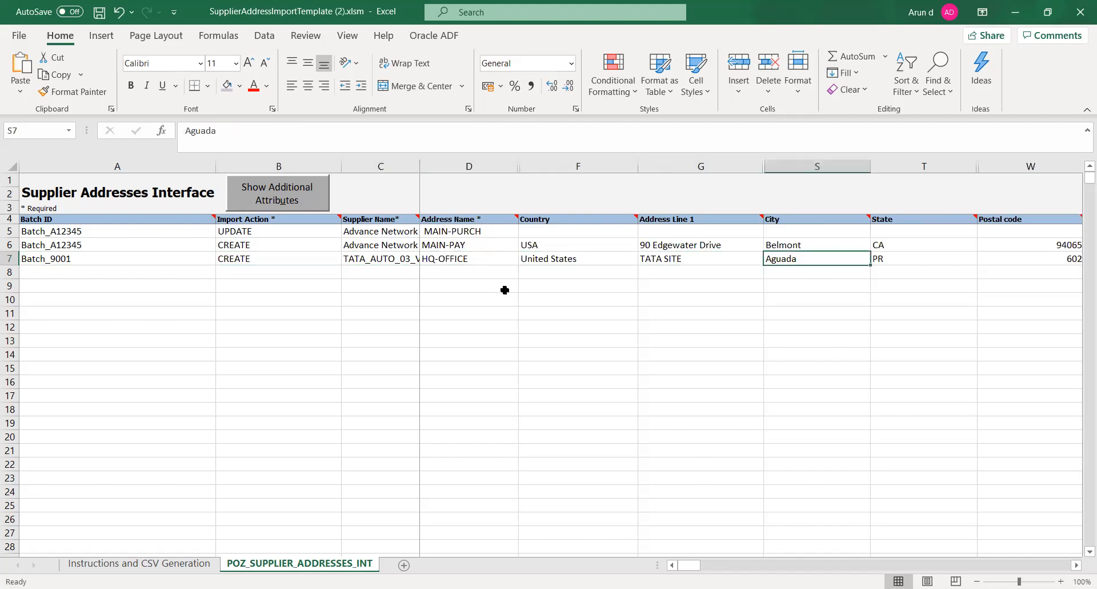
pyautogui.press('Right')
pyautogui.press('Left')
pyautogui.press('Right')
pyautogui.press('Right')
pyautogui.press('Right')
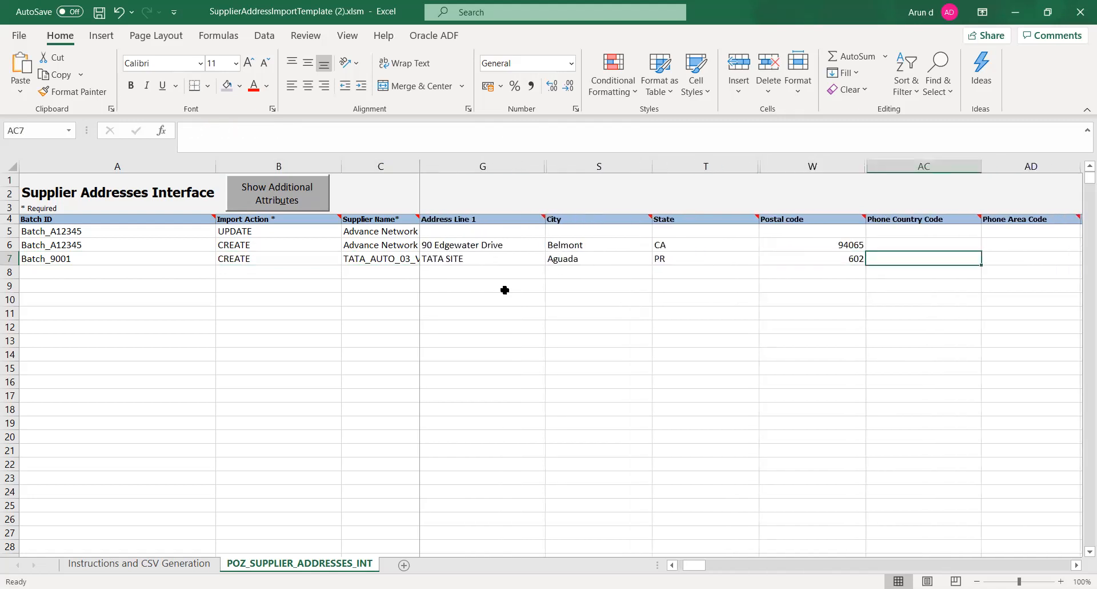
# Check the phone, RFQ Or Bidding, Ordering, Pay and E-Mail columns of row 7 against the sample row
pyautogui.press('Right')
pyautogui.press('Right')
pyautogui.press('Right')
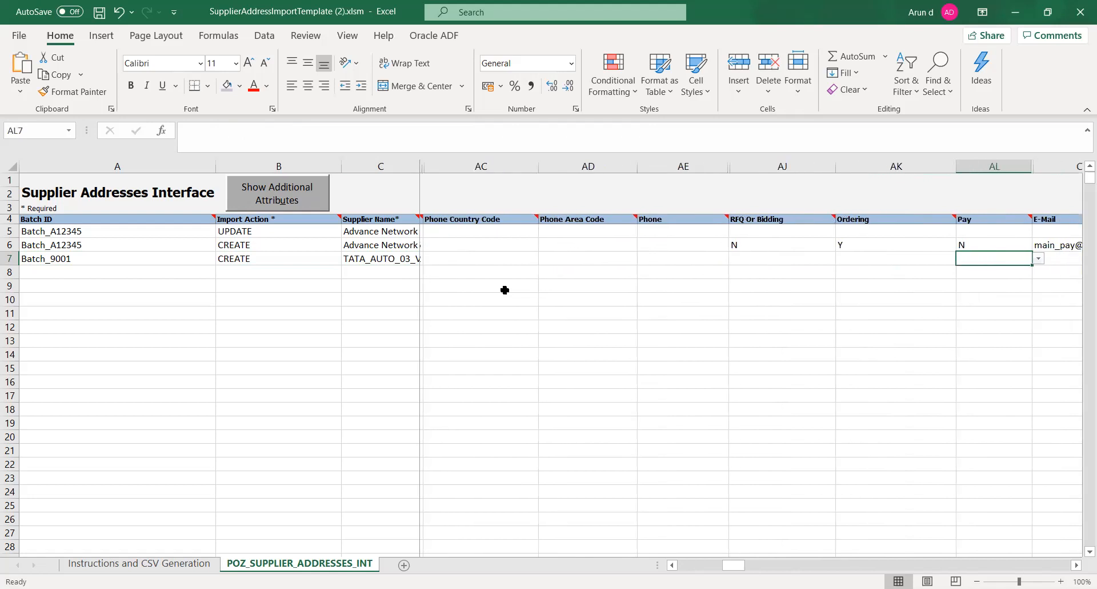
pyautogui.press('Right')
pyautogui.press('Left')
pyautogui.press('Left')
pyautogui.press('Left')
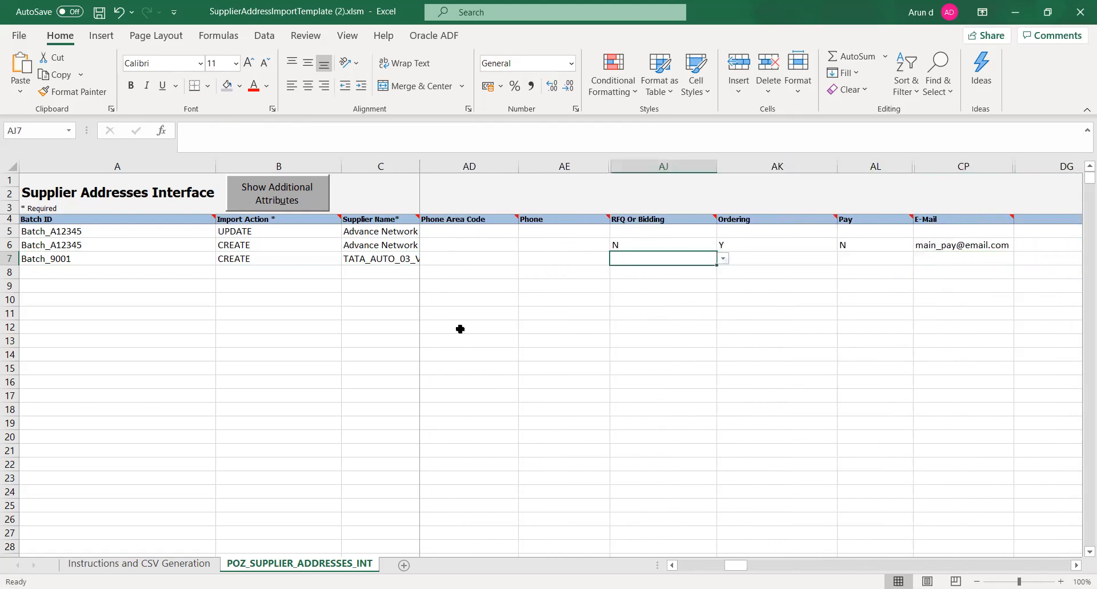
# Set RFQ Or Bidding to N, Ordering to Y and Pay to Y for row 7
pyautogui.click(723, 258)
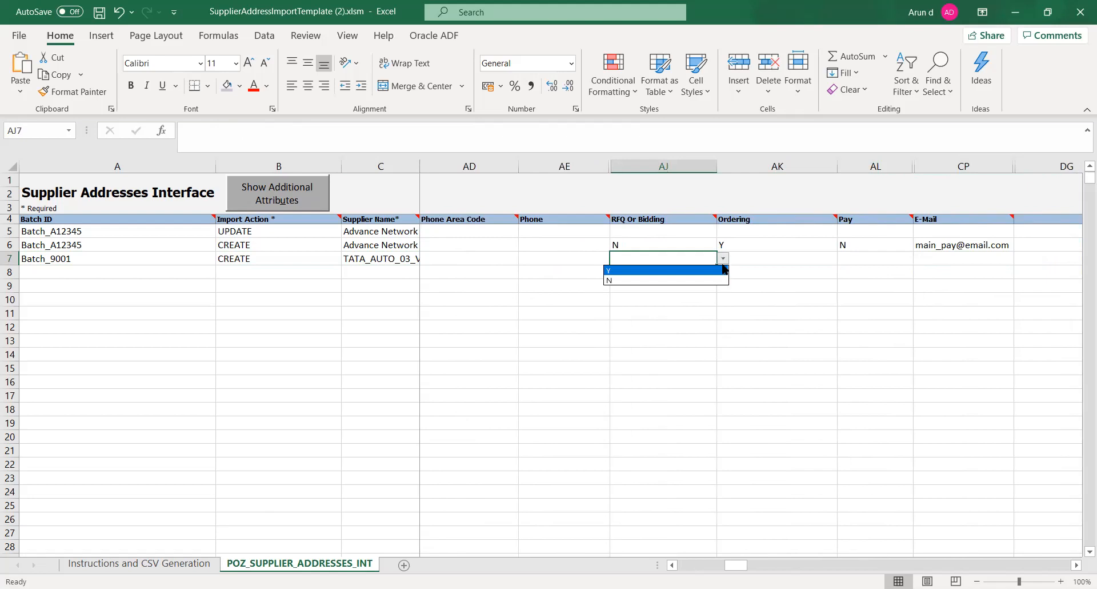
pyautogui.click(709, 280)
pyautogui.click(760, 258)
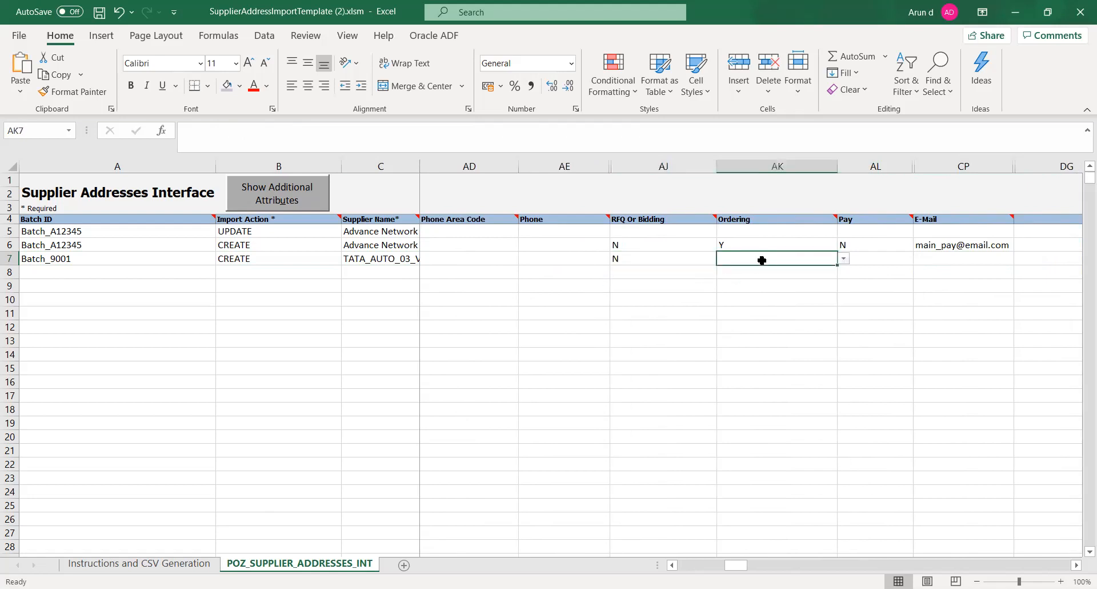
pyautogui.click(845, 257)
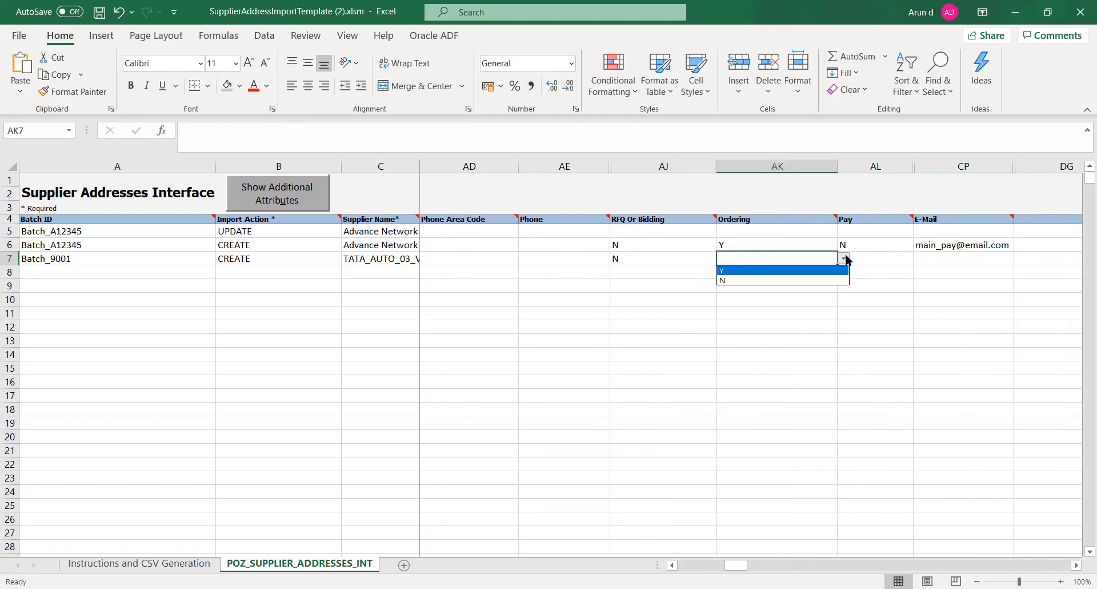
pyautogui.click(831, 269)
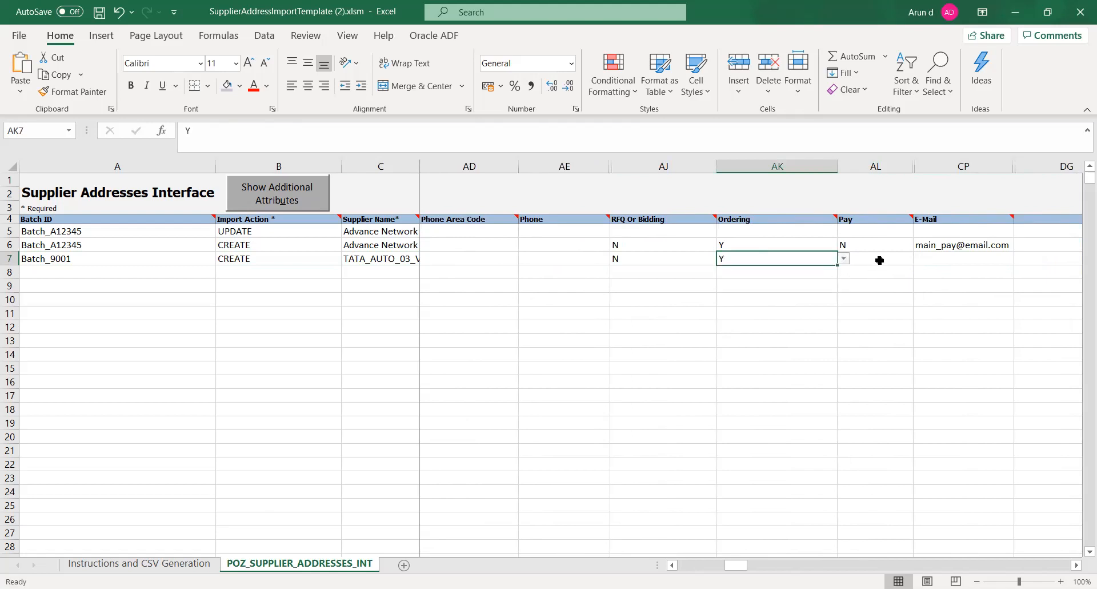
pyautogui.click(879, 260)
pyautogui.click(919, 259)
pyautogui.click(903, 270)
pyautogui.click(947, 286)
# Look through the remaining row 7 columns from E-Mail onwards for further attributes, ending back at the row's start
pyautogui.click(940, 259)
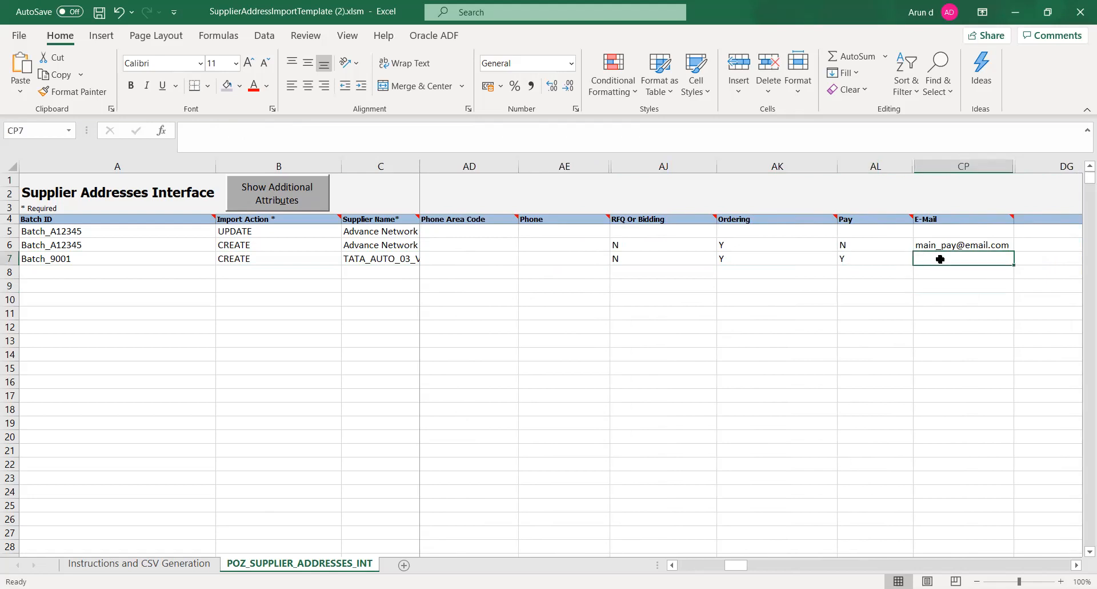
pyautogui.press('Right')
pyautogui.press('Right')
pyautogui.press('Right')
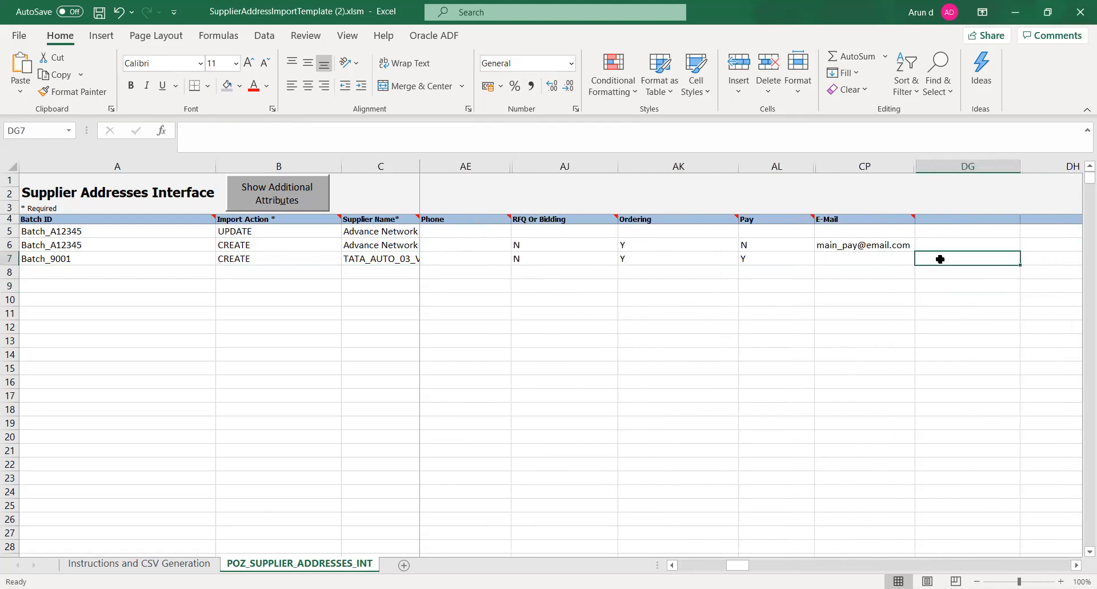
pyautogui.press('Right')
pyautogui.press('Right')
pyautogui.press('Right')
pyautogui.press('Right')
pyautogui.press('Right')
pyautogui.press('Right')
pyautogui.press('Right')
pyautogui.press('Right')
pyautogui.press('Right')
pyautogui.press('Right')
pyautogui.press('Right')
pyautogui.press('Right')
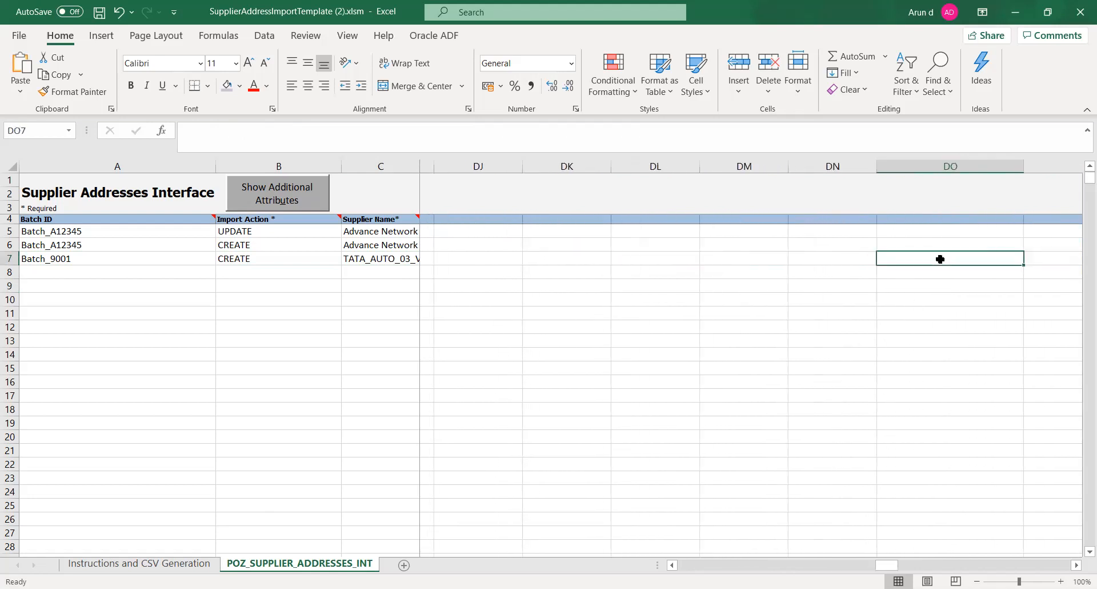
pyautogui.press('Right')
pyautogui.press('Right')
pyautogui.press('Right')
pyautogui.press('Right')
pyautogui.press('Right')
pyautogui.press('Right')
pyautogui.press('Right')
pyautogui.press('Right')
pyautogui.press('Right')
pyautogui.press('Right')
pyautogui.press('Right')
pyautogui.press('Right')
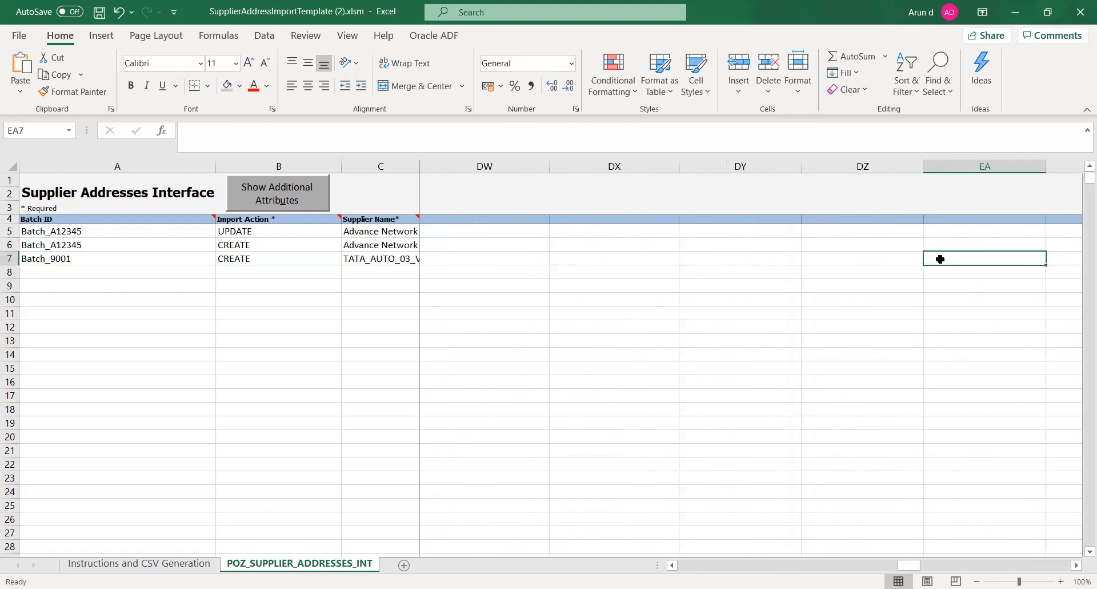
pyautogui.press('Left')
pyautogui.press('Left')
pyautogui.press('Left')
pyautogui.press('Left')
pyautogui.press('Left')
pyautogui.press('Left')
pyautogui.press('Left')
pyautogui.press('Left')
pyautogui.press('Left')
pyautogui.press('Left')
pyautogui.press('Left')
pyautogui.press('Left')
pyautogui.press('Left')
pyautogui.press('Left')
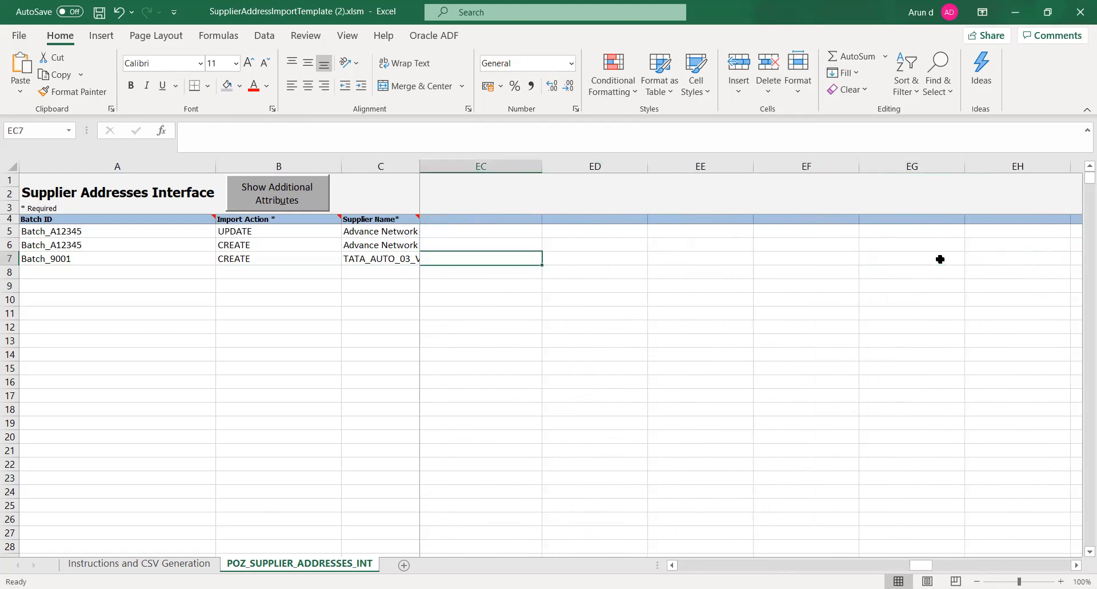
pyautogui.press('Left')
pyautogui.press('Left')
pyautogui.press('Left')
pyautogui.press('Left')
pyautogui.press('Left')
pyautogui.press('Left')
pyautogui.press('Left')
pyautogui.press('Left')
pyautogui.press('Left')
pyautogui.press('Left')
pyautogui.press('Left')
pyautogui.press('Left')
pyautogui.press('Left')
pyautogui.press('Left')
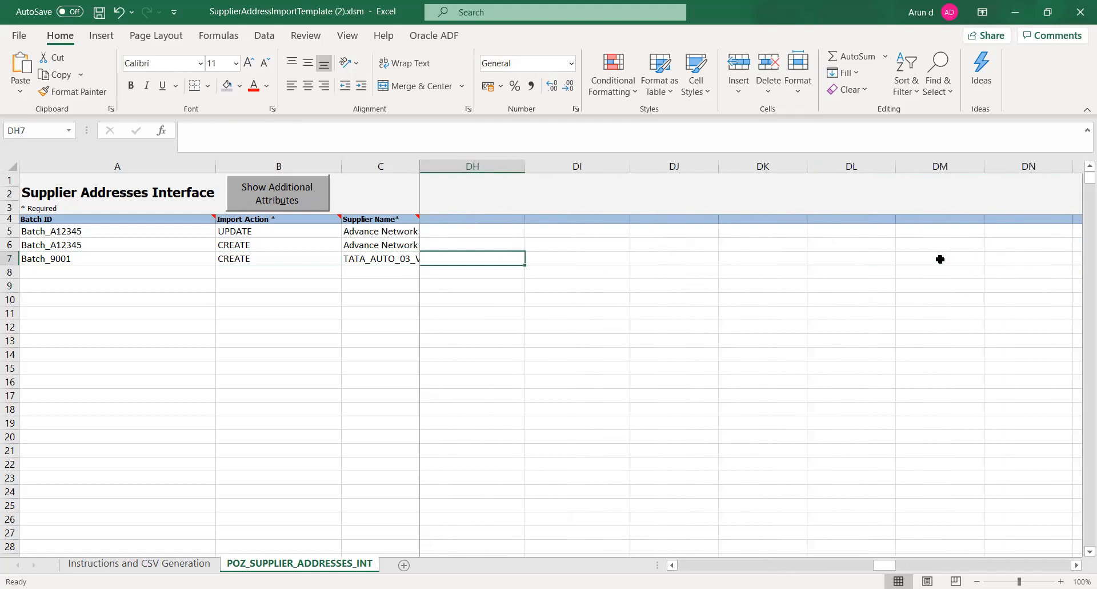
pyautogui.press('Left')
pyautogui.press('Left')
pyautogui.press('Left')
pyautogui.press('Left')
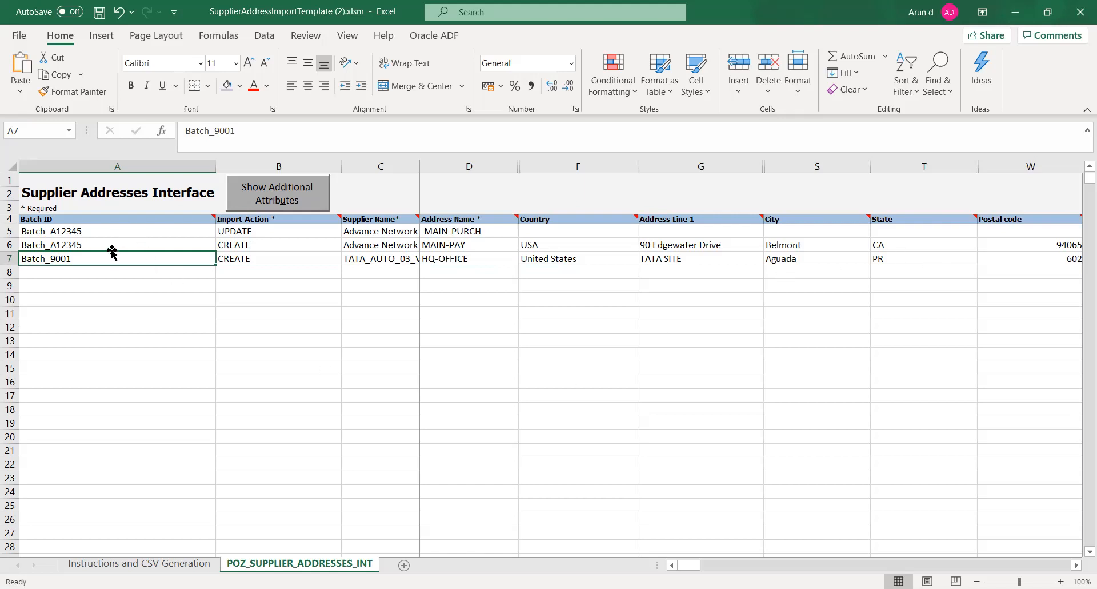
# Copy the Batch ID "Batch_9001" from row 7 into rows 5 and 6
pyautogui.hotkey('ctrl', 'c')
pyautogui.moveTo(88, 229); pyautogui.dragTo(90, 242)
pyautogui.hotkey('ctrl', 'v')
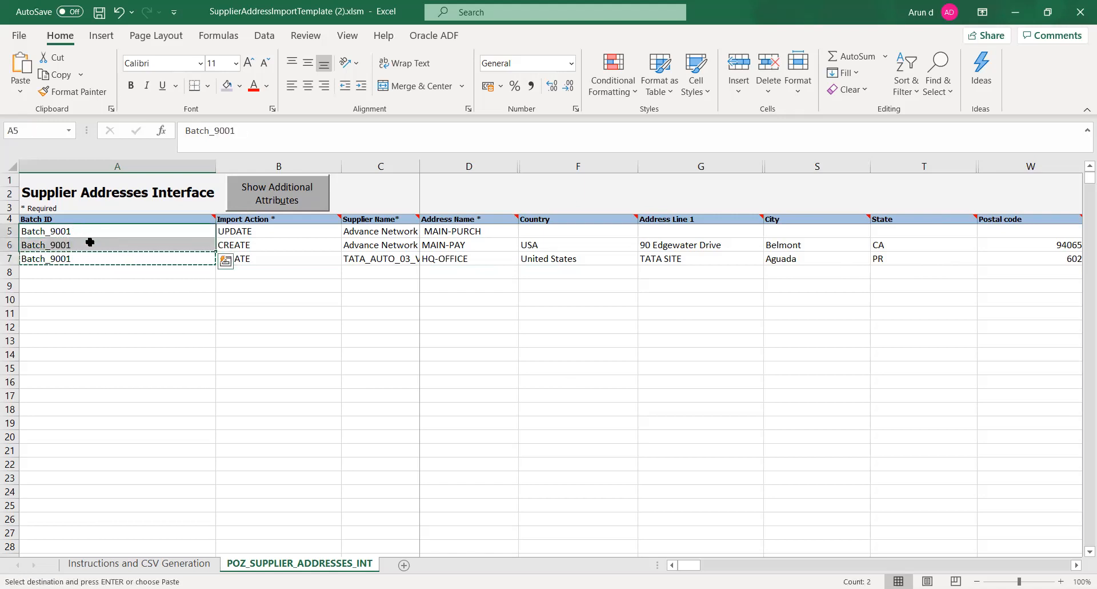
pyautogui.click(191, 339)
# Copy the Import Action CREATE from row 6 into row 5
pyautogui.click(245, 245)
pyautogui.hotkey('ctrl', 'c')
pyautogui.click(247, 230)
pyautogui.hotkey('ctrl', 'v')
# Replace the Supplier Name in row 5 with "TATA_AUTO_03_VENDOR_SITE2"
pyautogui.press('Tab')
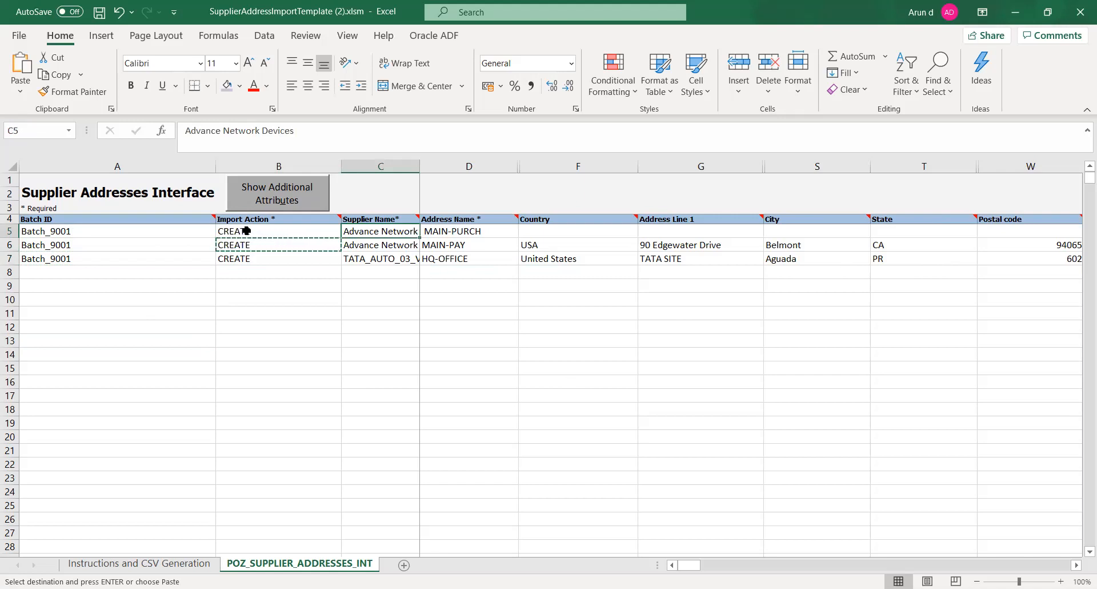
pyautogui.press('F2')
pyautogui.write('TAT')
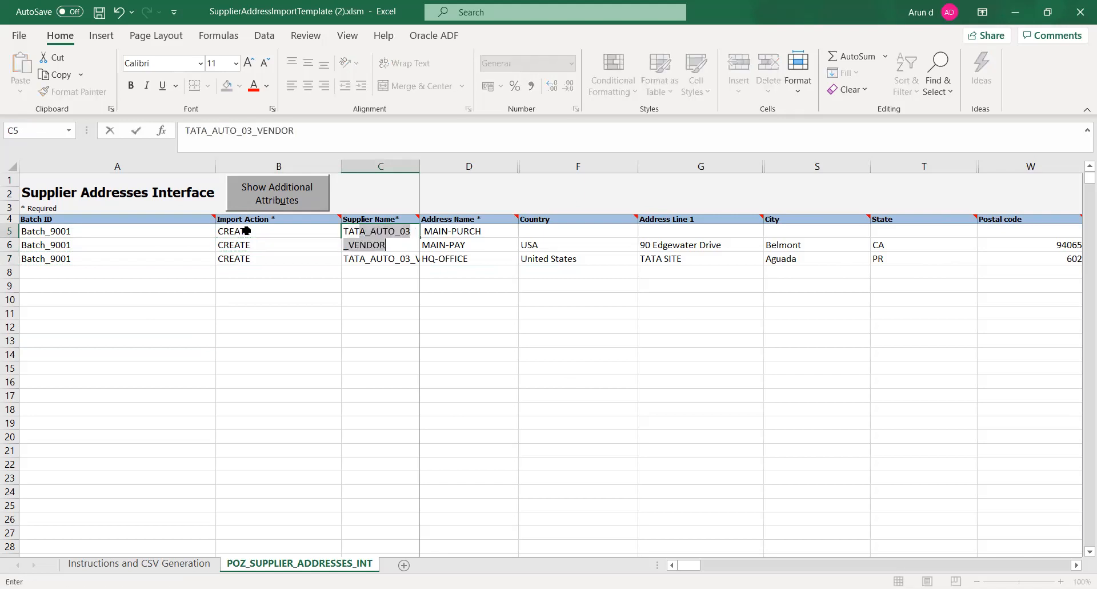
pyautogui.write('A_AUTO_0')
pyautogui.hotkey('shift', 'Right')
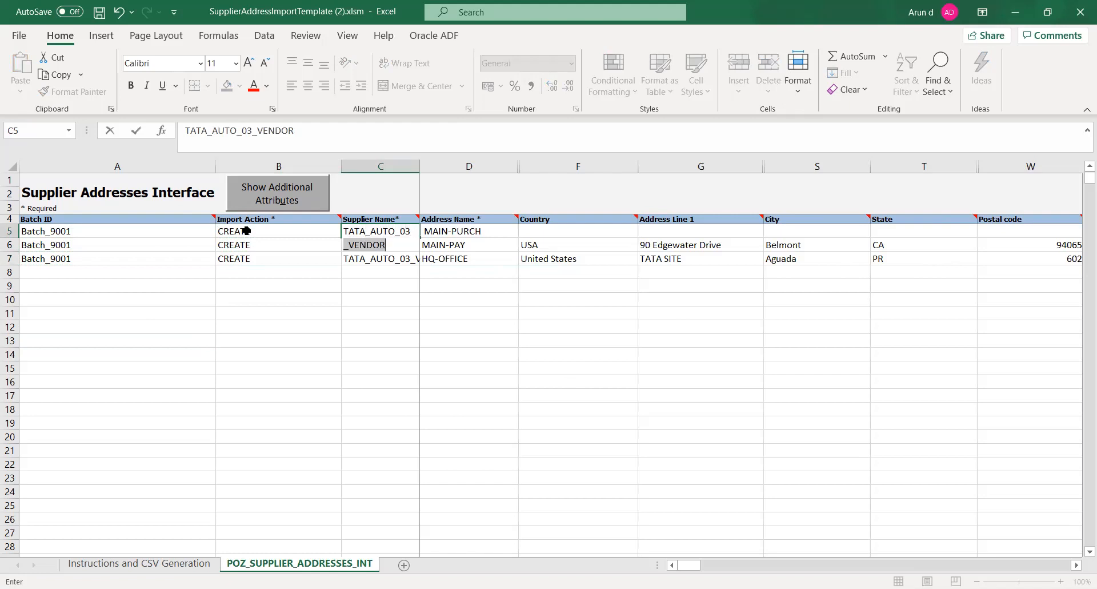
pyautogui.hotkey('shift', 'Right')
pyautogui.hotkey('shift', 'Right')
pyautogui.hotkey('shift', 'Right')
pyautogui.hotkey('shift', 'Right')
pyautogui.hotkey('shift', 'Right')
pyautogui.hotkey('shift', 'Right')
pyautogui.hotkey('shift', 'Right')
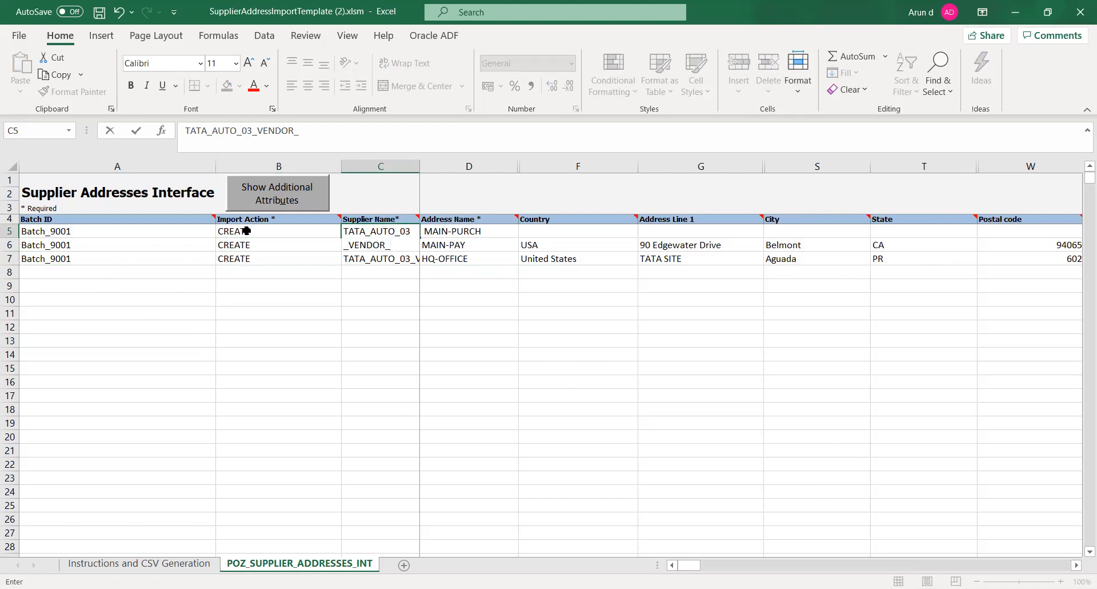
pyautogui.write('SITE')
pyautogui.press('Tab')
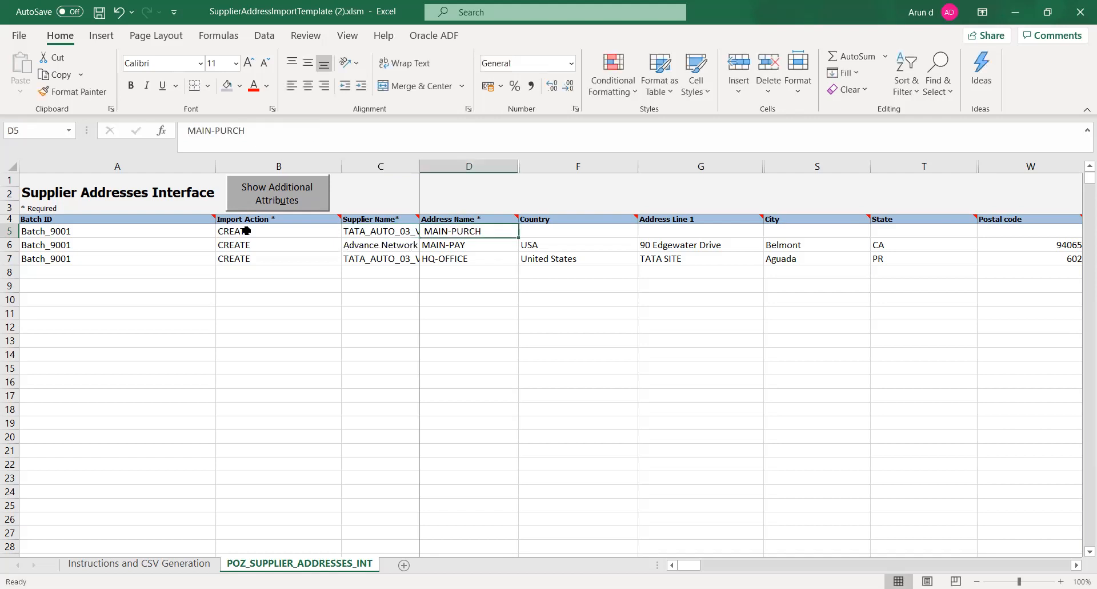
# Fill the row 5 Supplier Name down into row 6 as a series, giving "TATA_AUTO_03_VENDOR_SITE3"
pyautogui.press('Left')
pyautogui.press('Down')
pyautogui.press('Up')
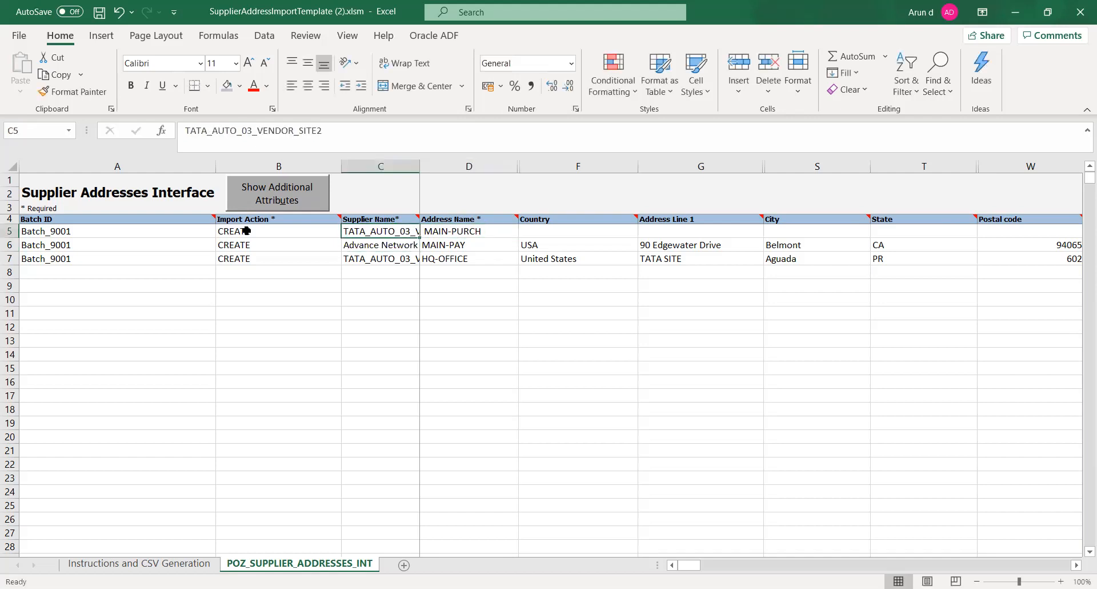
pyautogui.moveTo(418, 238); pyautogui.dragTo(418, 246)
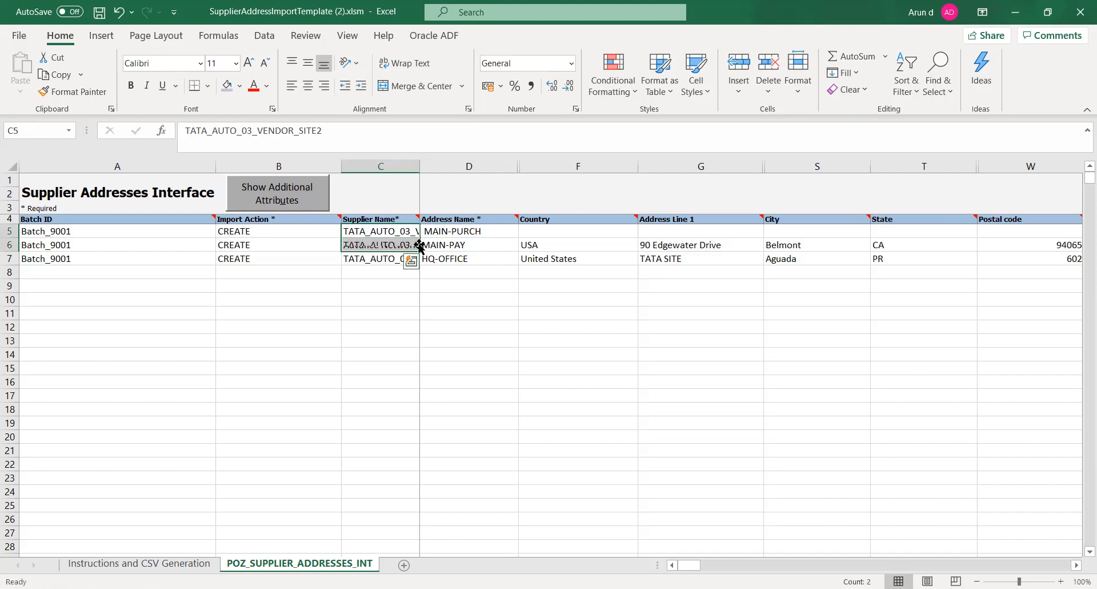
pyautogui.click(394, 357)
pyautogui.click(400, 246)
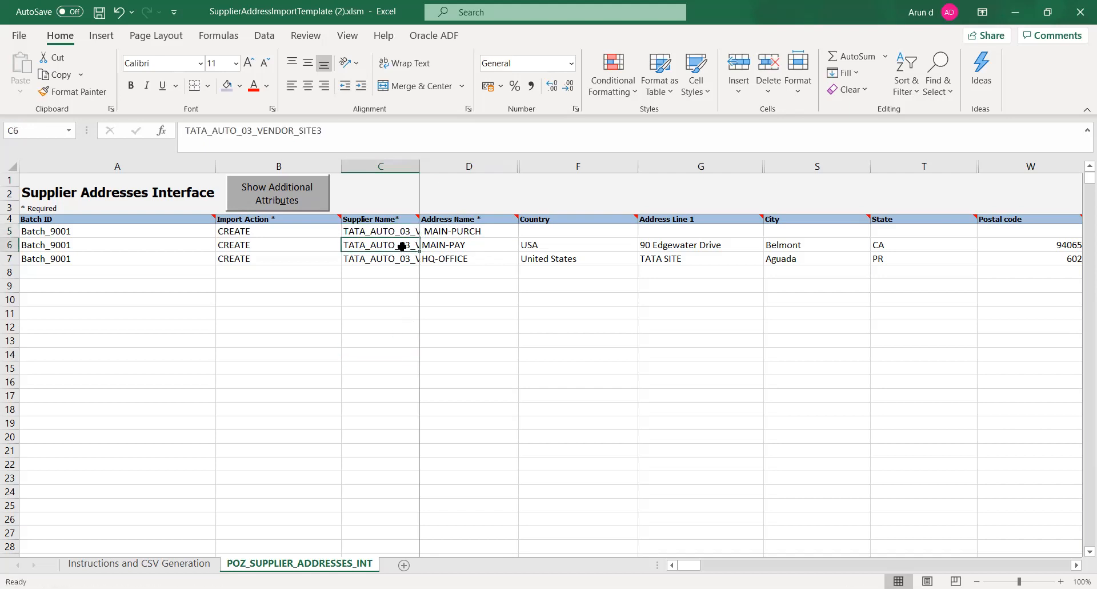
# Copy the Country through Postal code entries of row 7 into rows 5 and 6
pyautogui.click(458, 232)
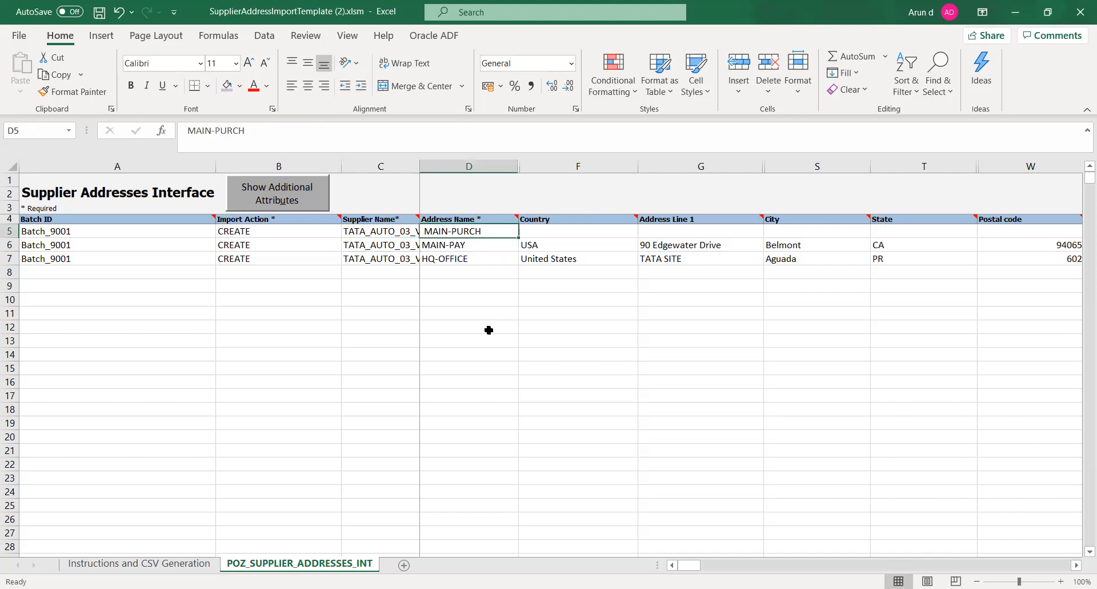
pyautogui.click(547, 262)
pyautogui.moveTo(547, 261)
pyautogui.mouseDown()
pyautogui.moveTo(982, 265)
pyautogui.moveTo(846, 264)
pyautogui.mouseUp()
pyautogui.hotkey('ctrl', 'c')
pyautogui.press('Left')
pyautogui.press('Left')
pyautogui.press('Right')
pyautogui.press('Right')
pyautogui.press('Up')
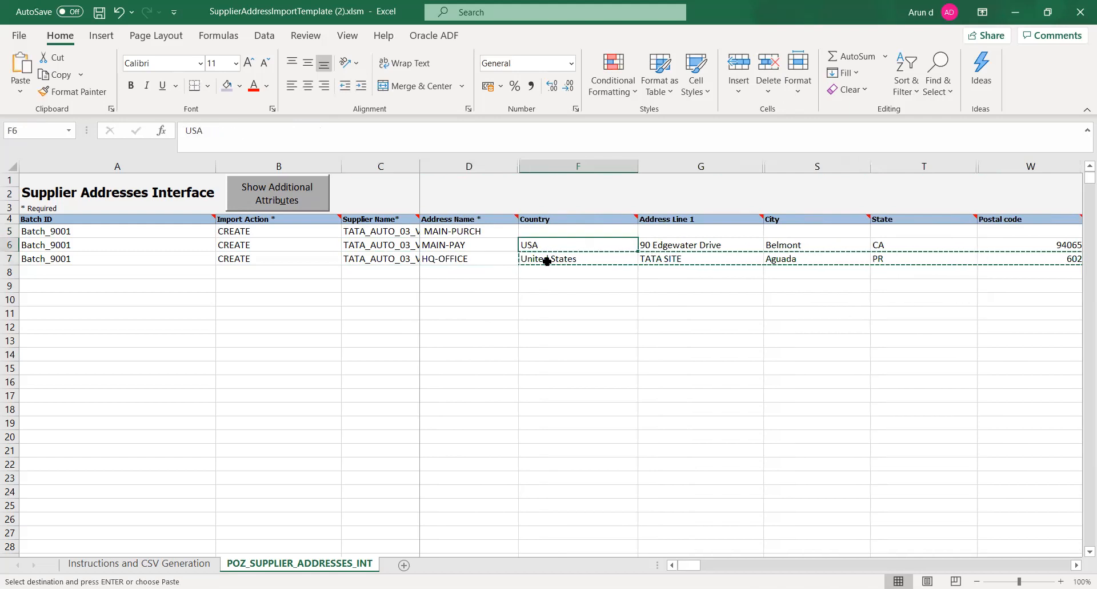
pyautogui.press('Up')
pyautogui.hotkey('ctrl', 'v')
pyautogui.press('Down')
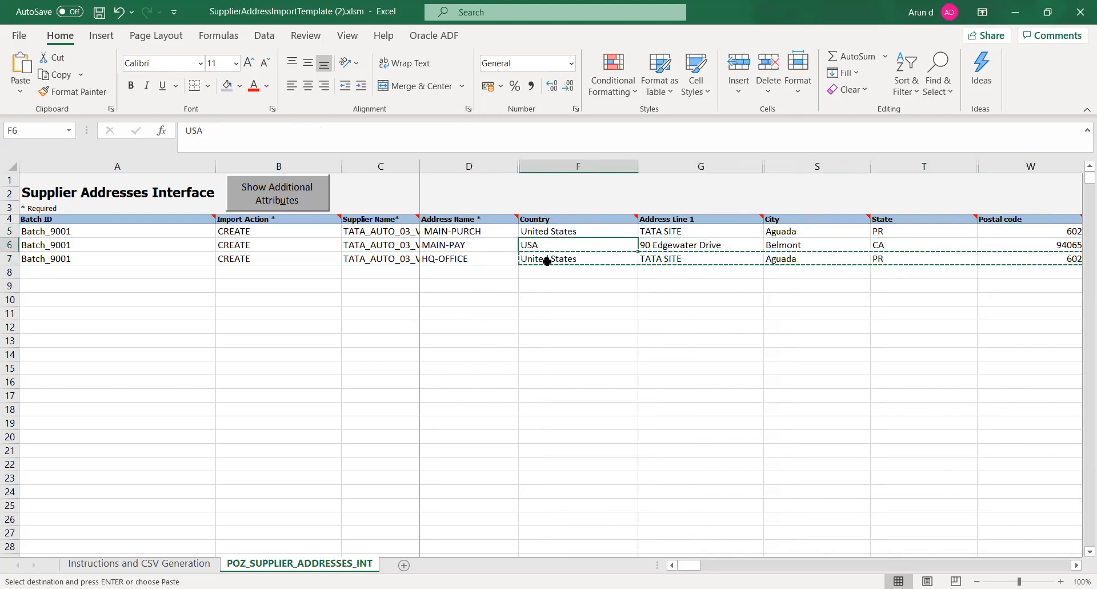
pyautogui.hotkey('ctrl', 'v')
# Copy the RFQ Or Bidding, Ordering and Pay values of row 7 into rows 6 and 5
pyautogui.press('Right')
pyautogui.press('Right')
pyautogui.press('Right')
pyautogui.press('Right')
pyautogui.press('Right')
pyautogui.press('Right')
pyautogui.press('Right')
pyautogui.press('Right')
pyautogui.press('Right')
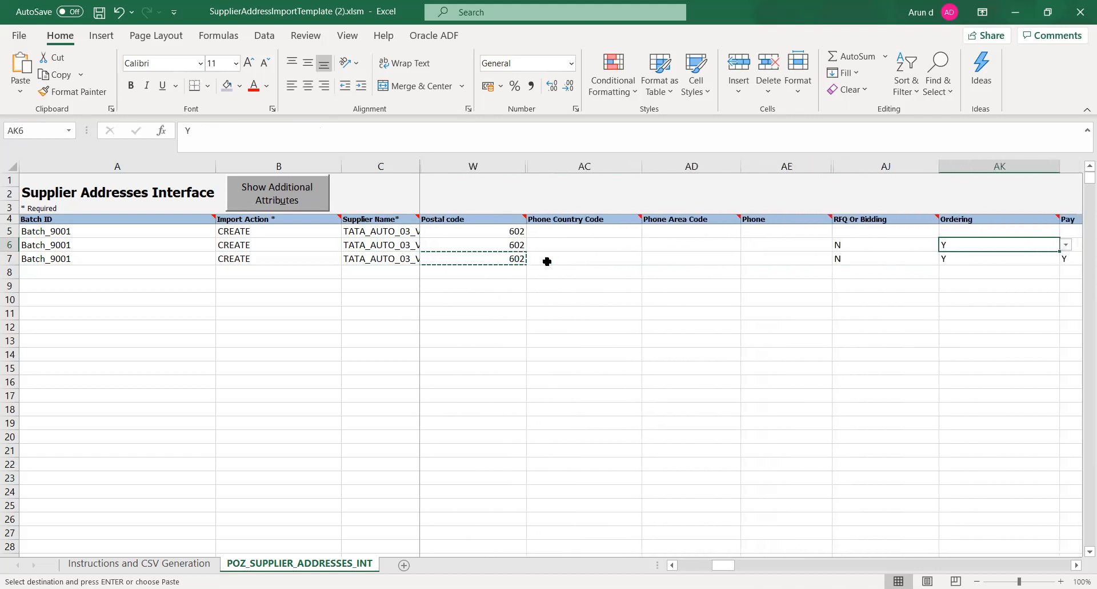
pyautogui.press('Right')
pyautogui.press('Right')
pyautogui.press('Right')
pyautogui.press('Left')
pyautogui.press('Left')
pyautogui.press('Left')
pyautogui.press('Left')
pyautogui.press('Left')
pyautogui.press('Left')
pyautogui.press('Right')
pyautogui.press('Right')
pyautogui.press('Down')
pyautogui.hotkey('shift', 'Right')
pyautogui.hotkey('shift', 'Right')
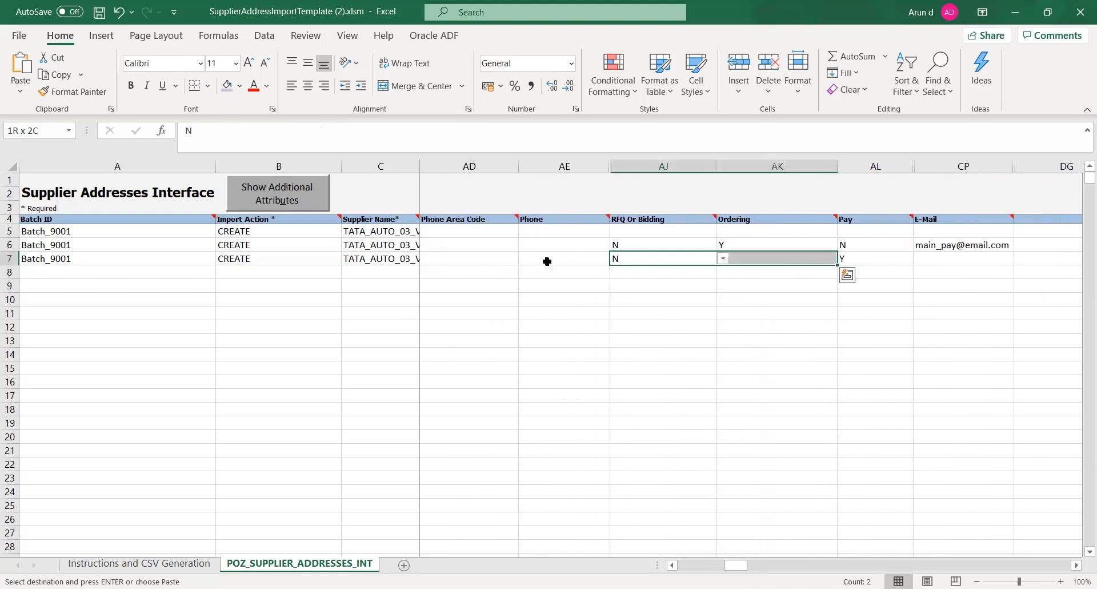
pyautogui.hotkey('ctrl', 'c')
pyautogui.press('Up')
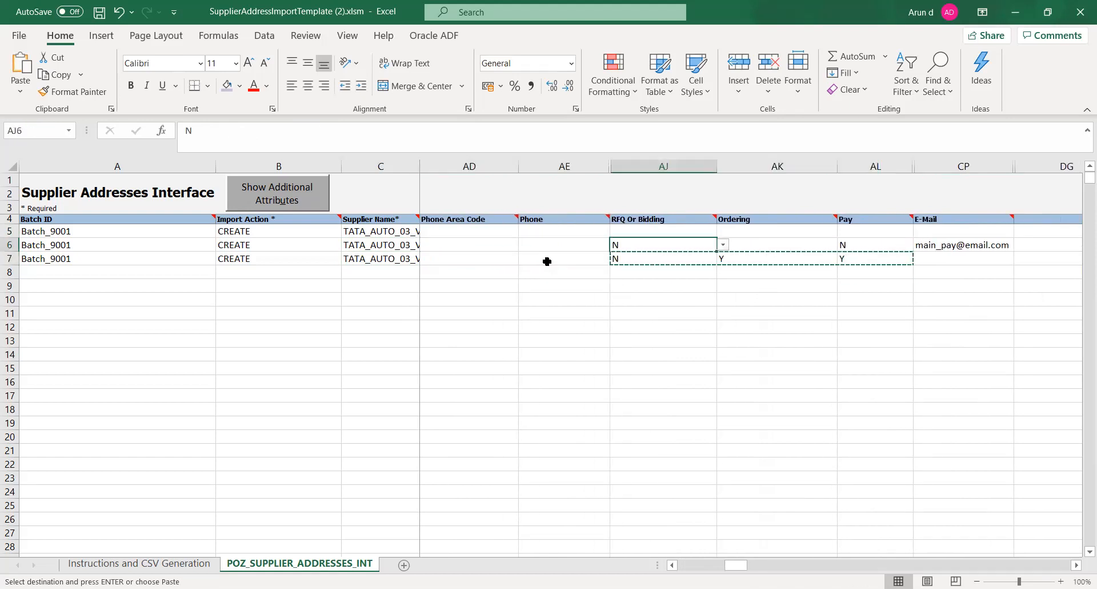
pyautogui.hotkey('ctrl', 'v')
pyautogui.press('Up')
pyautogui.hotkey('ctrl', 'v')
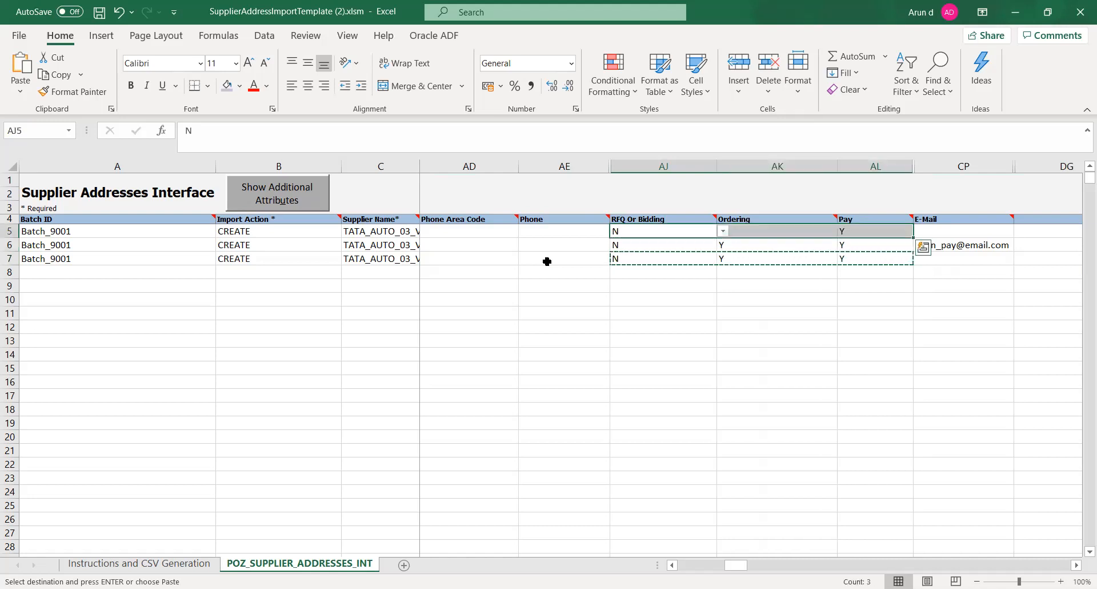
# Clear the E-Mail entry in row 6
pyautogui.press('Right')
pyautogui.press('Right')
pyautogui.press('Right')
pyautogui.press('Down')
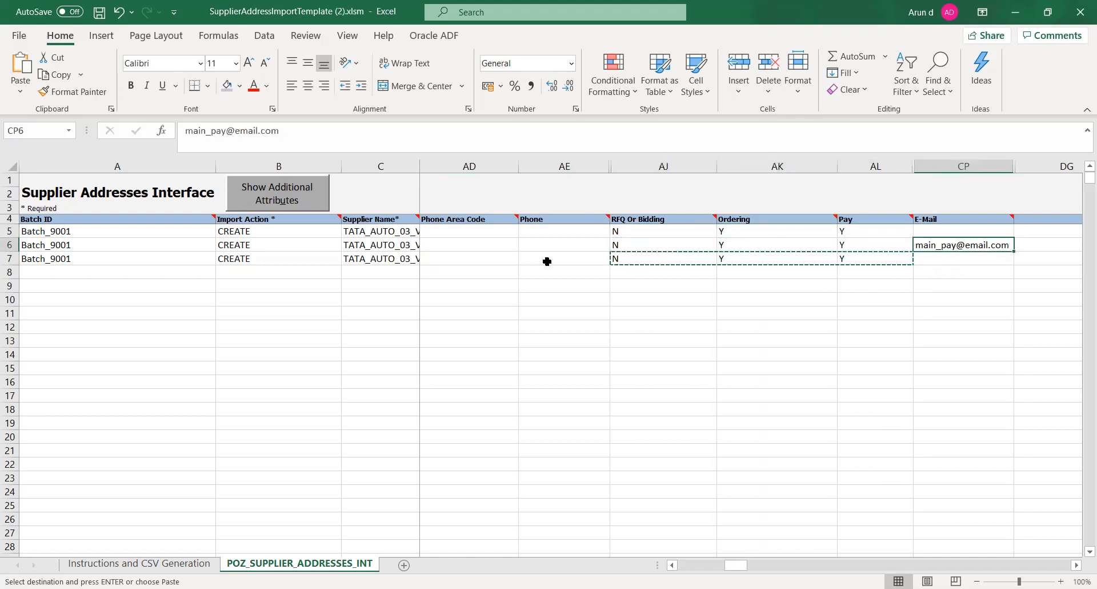
pyautogui.press('Delete')
pyautogui.press('Right')
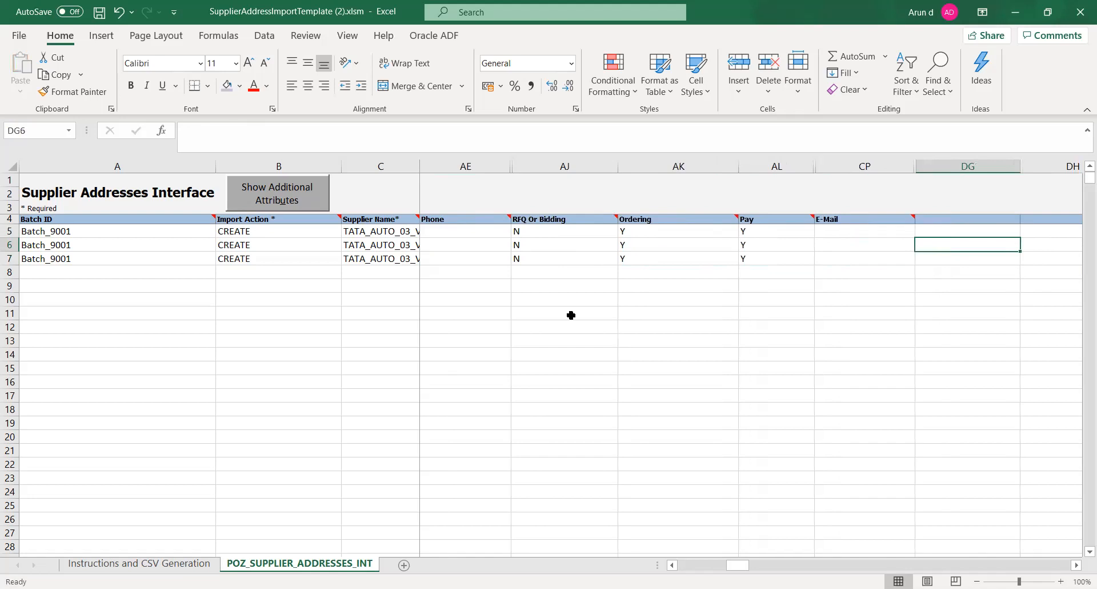
# Show the additional attribute columns of the Supplier Addresses Interface sheet
pyautogui.moveTo(734, 568); pyautogui.dragTo(604, 567)
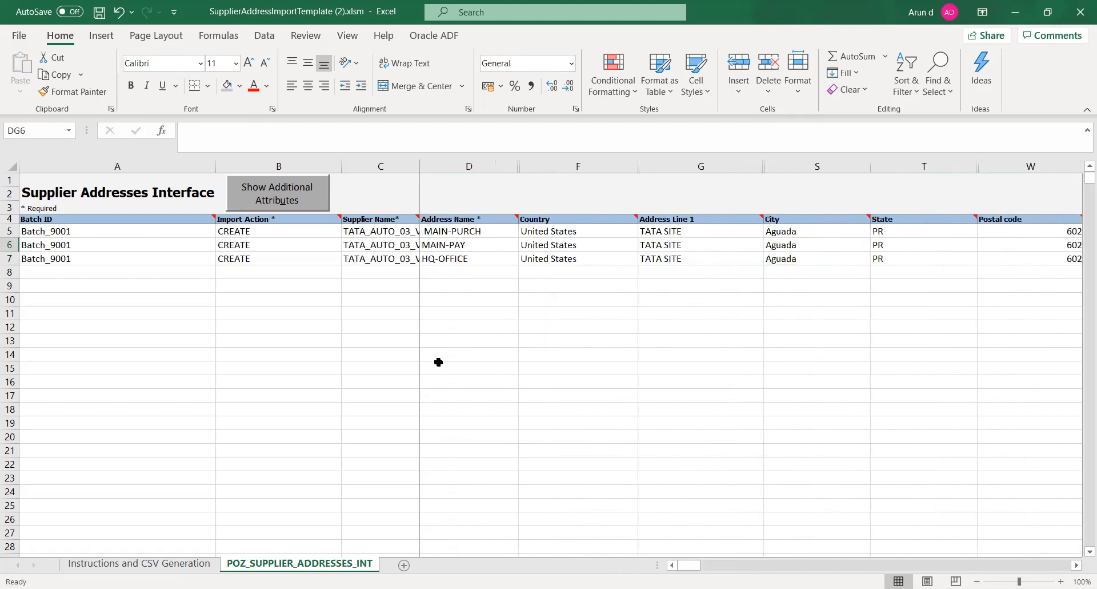
pyautogui.click(438, 361)
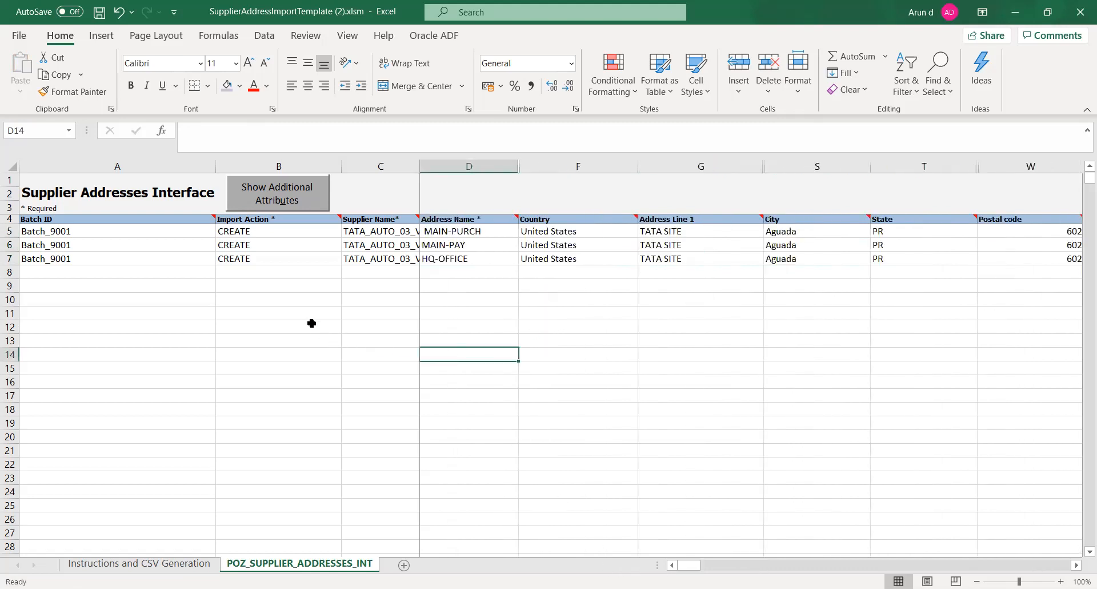
pyautogui.click(279, 192)
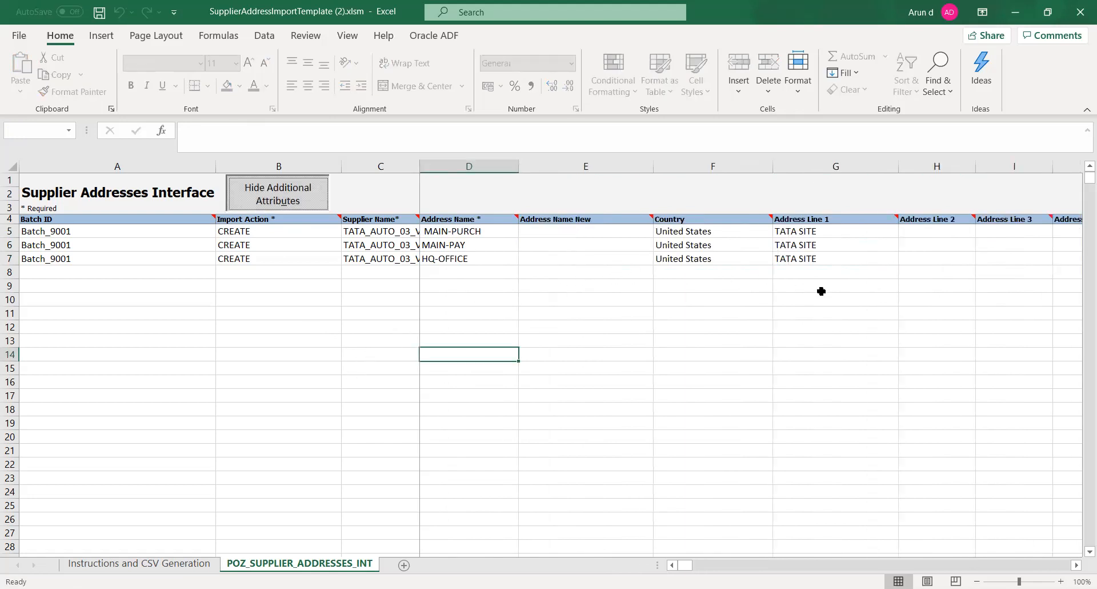
# Examine the columns of row 6 from Address Line 2 through Remittance Fax for filled and empty entries
pyautogui.click(871, 309)
pyautogui.click(881, 243)
pyautogui.press('Right')
pyautogui.press('Right')
pyautogui.press('Right')
pyautogui.press('Right')
pyautogui.press('Right')
pyautogui.press('Right')
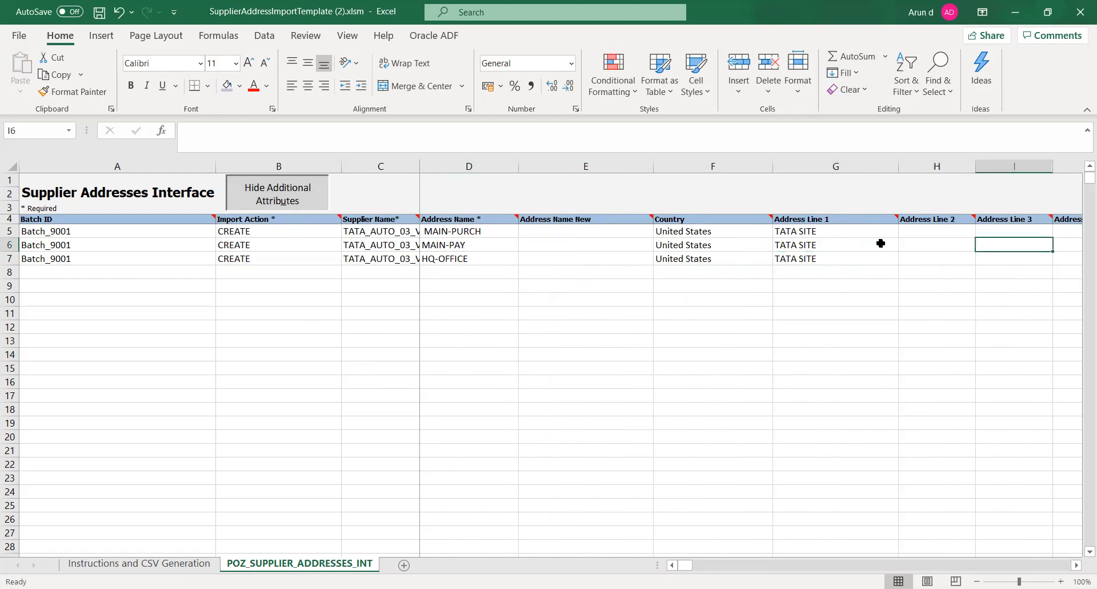
pyautogui.press('Right')
pyautogui.press('Right')
pyautogui.press('Right')
pyautogui.press('Right')
pyautogui.press('Right')
pyautogui.press('Right')
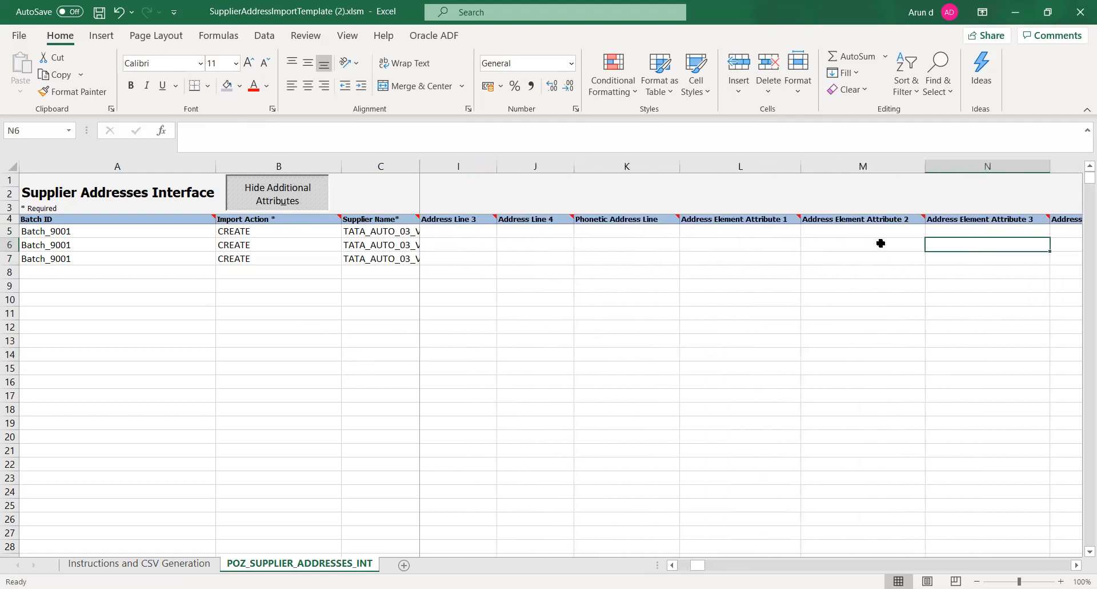
pyautogui.press('Right')
pyautogui.press('Right')
pyautogui.press('Right')
pyautogui.press('Right')
pyautogui.press('Right')
pyautogui.press('Right')
pyautogui.press('Right')
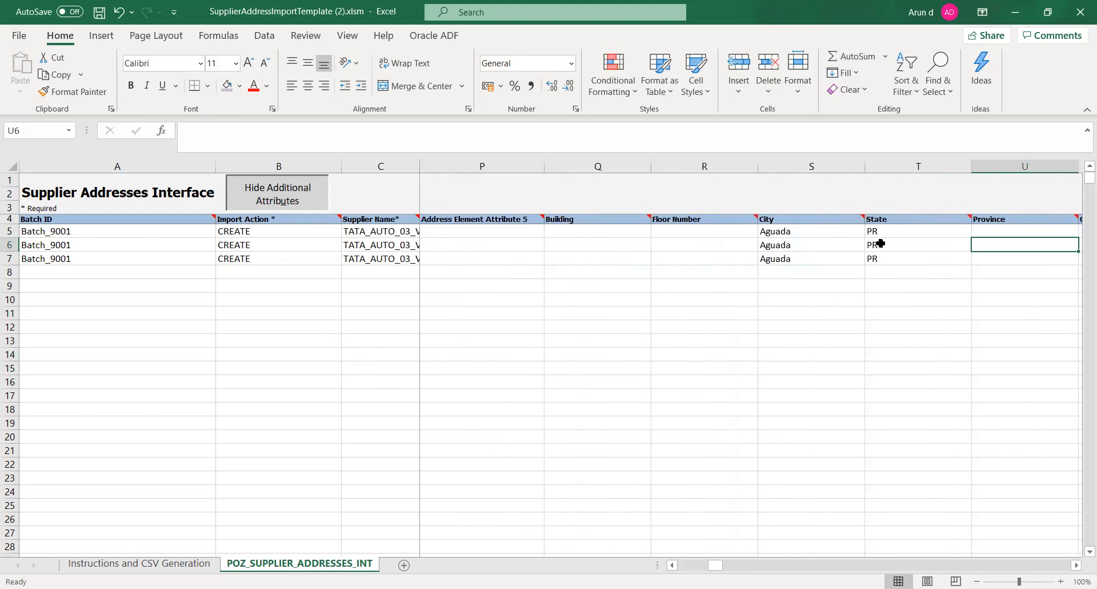
pyautogui.press('Right')
pyautogui.press('Right')
pyautogui.press('Right')
pyautogui.press('Right')
pyautogui.press('Right')
pyautogui.press('Right')
pyautogui.press('Right')
pyautogui.press('Right')
pyautogui.press('Right')
pyautogui.press('Right')
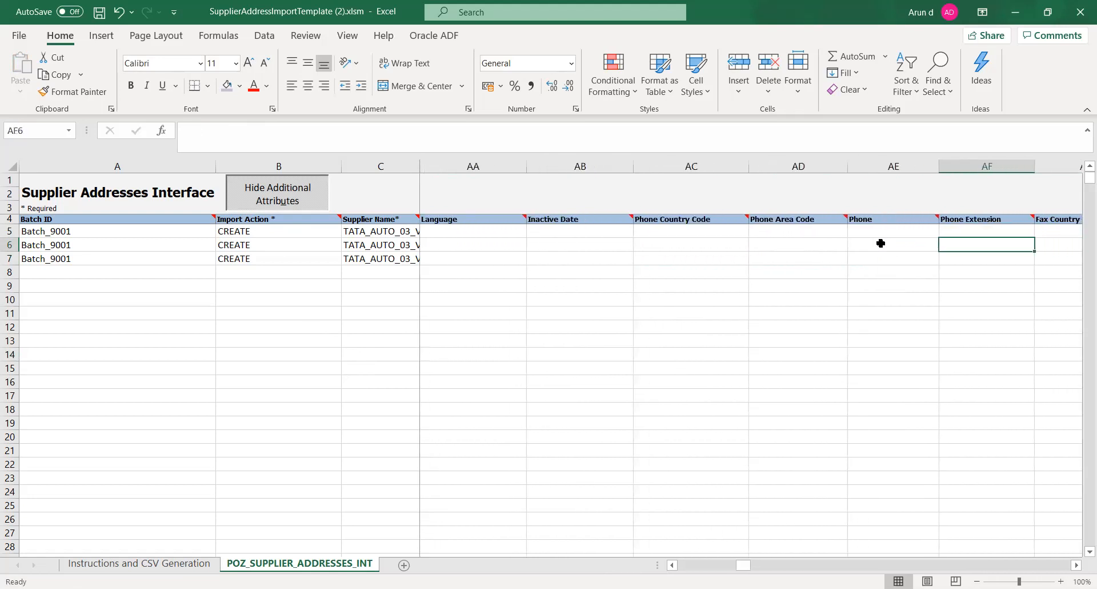
pyautogui.press('Right')
pyautogui.press('Right')
pyautogui.press('Right')
pyautogui.press('Right')
pyautogui.press('Right')
pyautogui.press('Right')
pyautogui.press('Right')
pyautogui.press('Right')
pyautogui.press('Right')
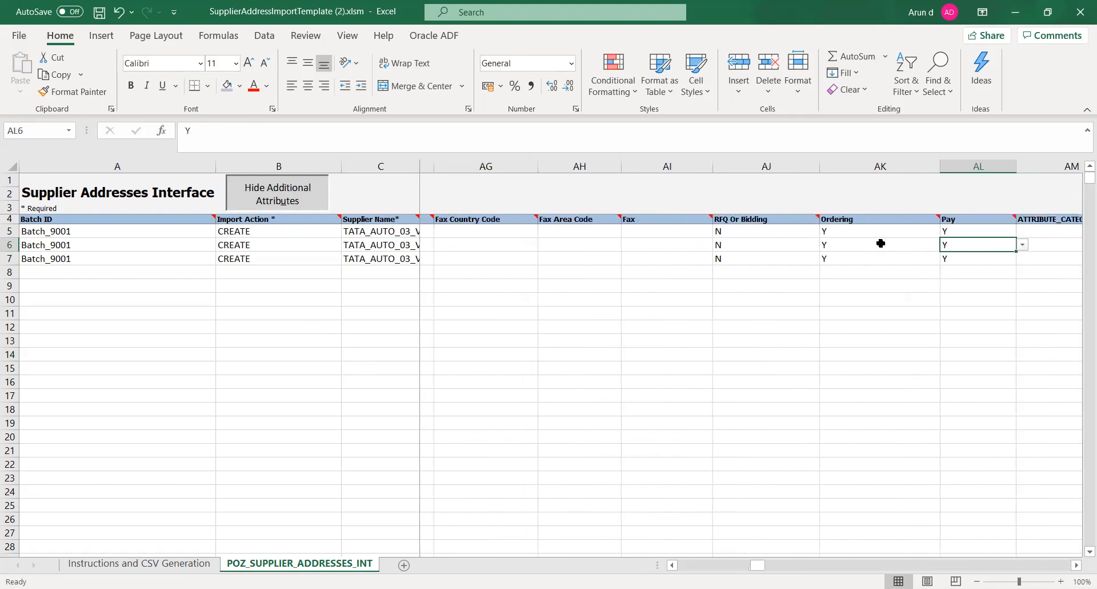
pyautogui.press('Right')
pyautogui.press('Right')
pyautogui.press('Right')
pyautogui.press('Right')
pyautogui.press('Right')
pyautogui.press('Right')
pyautogui.press('Right')
pyautogui.press('Right')
pyautogui.press('Right')
pyautogui.press('Right')
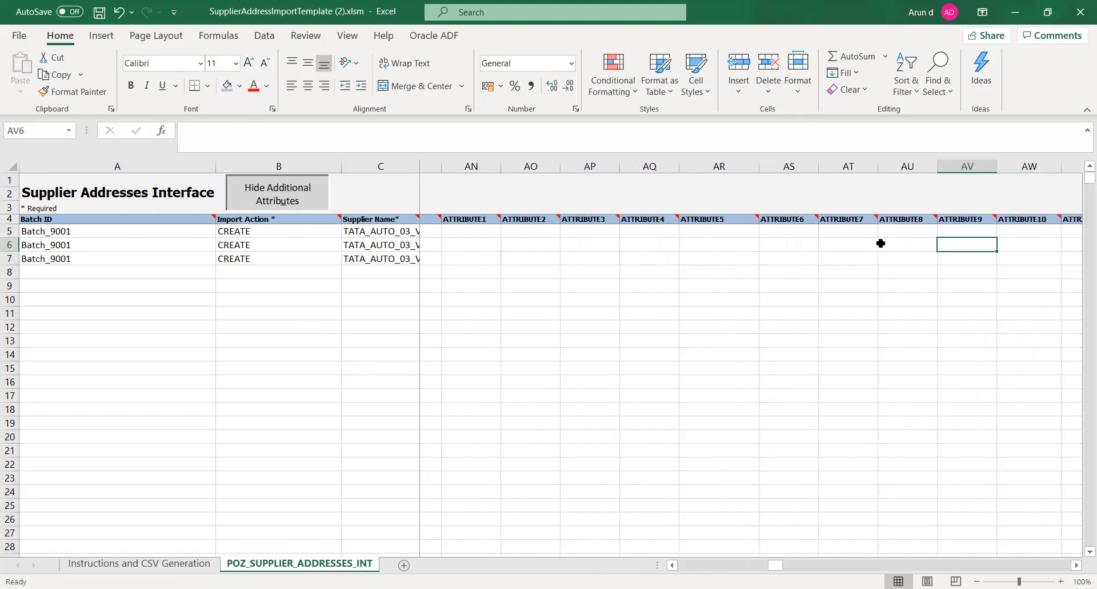
pyautogui.press('Right')
pyautogui.press('Right')
pyautogui.press('Right')
pyautogui.press('Right')
pyautogui.press('Right')
pyautogui.press('Right')
pyautogui.press('Right')
pyautogui.press('Right')
pyautogui.press('Right')
pyautogui.press('Right')
pyautogui.press('Right')
pyautogui.press('Right')
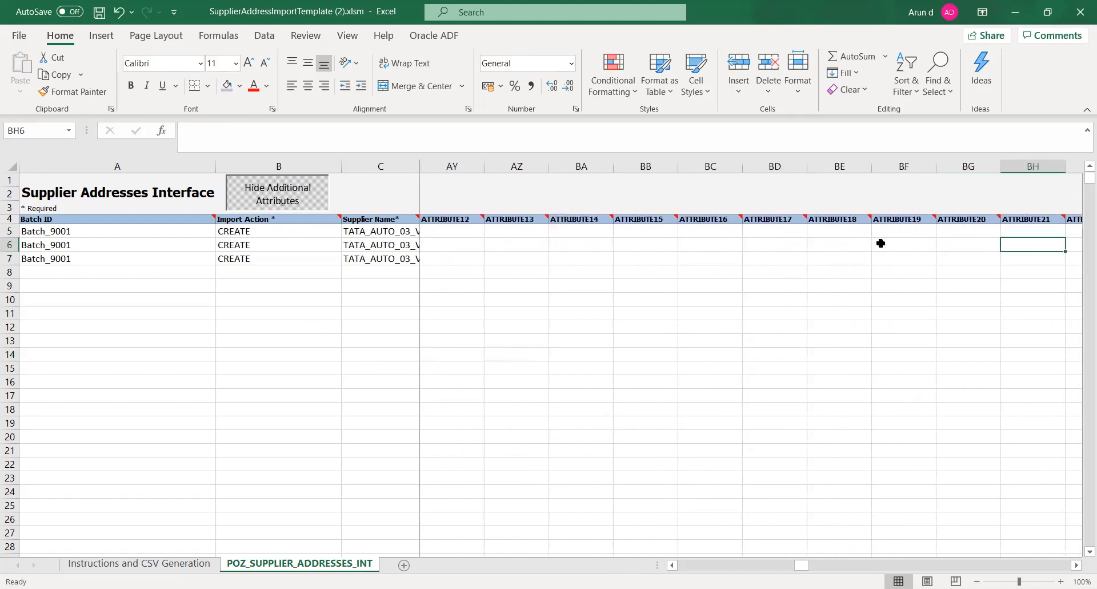
pyautogui.press('Right')
pyautogui.press('Right')
pyautogui.press('Right')
pyautogui.press('Right')
pyautogui.press('Right')
pyautogui.press('Right')
pyautogui.press('Right')
pyautogui.press('Right')
pyautogui.press('Right')
pyautogui.press('Right')
pyautogui.press('Right')
pyautogui.press('Right')
pyautogui.press('Right')
pyautogui.press('Right')
pyautogui.press('Right')
pyautogui.press('Right')
pyautogui.press('Right')
pyautogui.press('Right')
pyautogui.press('Right')
pyautogui.press('Right')
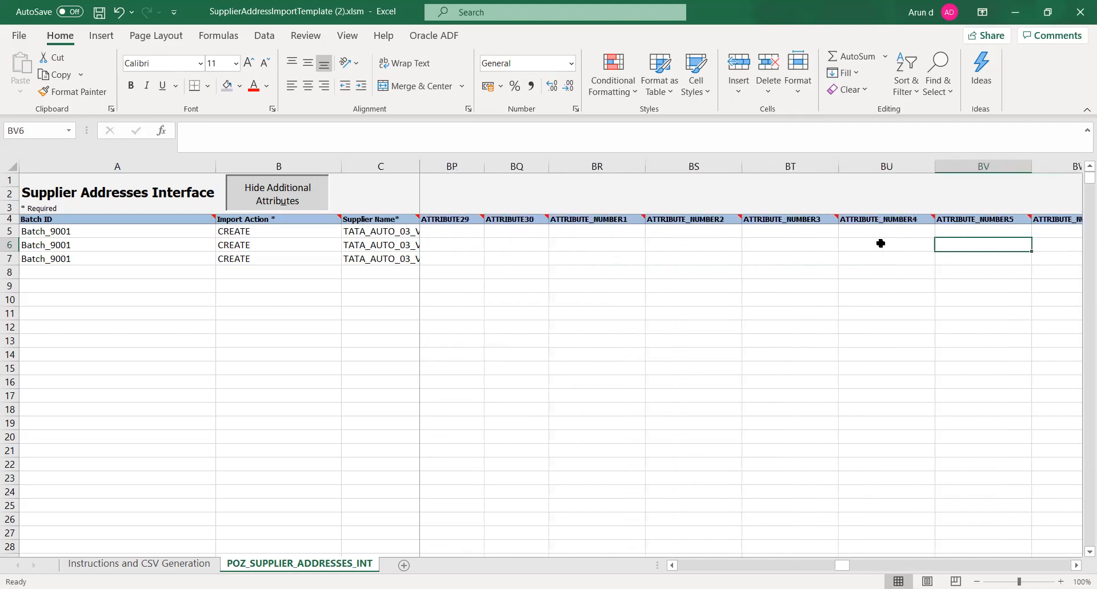
pyautogui.press('Right')
pyautogui.press('Right')
pyautogui.press('Right')
pyautogui.press('Right')
pyautogui.press('Right')
pyautogui.press('Right')
pyautogui.press('Right')
pyautogui.press('Right')
pyautogui.press('Right')
pyautogui.press('Right')
pyautogui.press('Right')
pyautogui.press('Right')
pyautogui.press('Right')
pyautogui.press('Right')
pyautogui.press('Right')
pyautogui.press('Right')
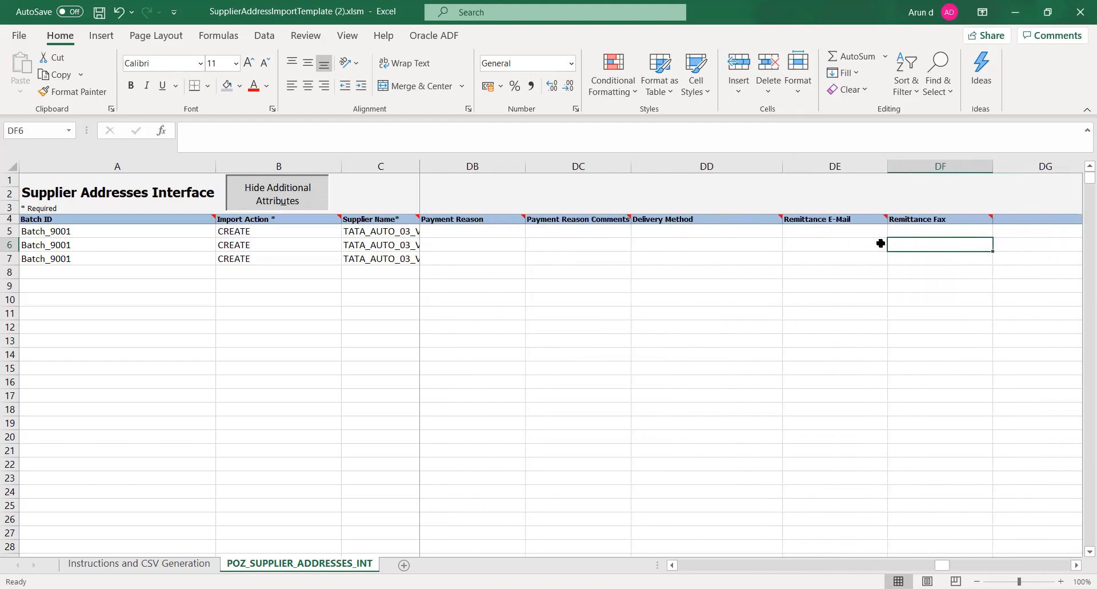
# Hide the additional attribute columns and start generating the CSV file from the Instructions and CSV Generation sheet
pyautogui.click(267, 197)
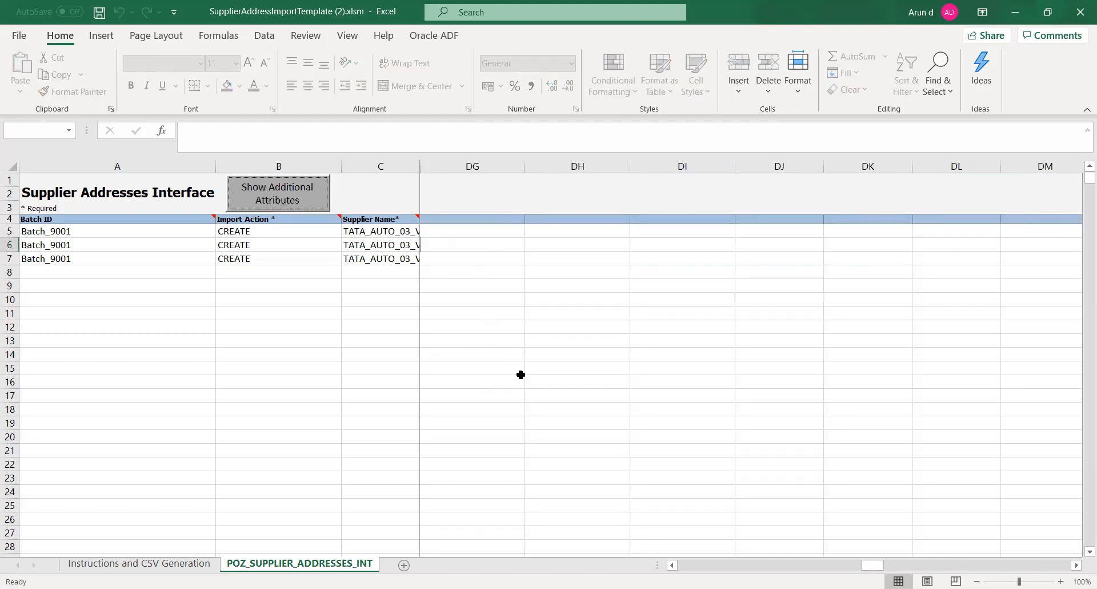
pyautogui.click(140, 564)
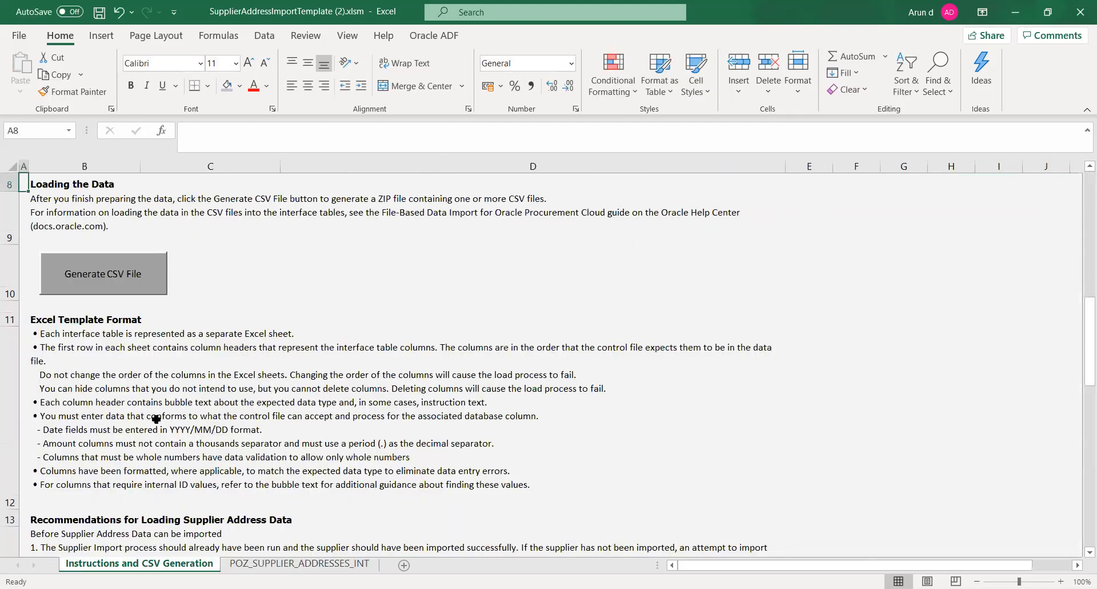
pyautogui.click(102, 276)
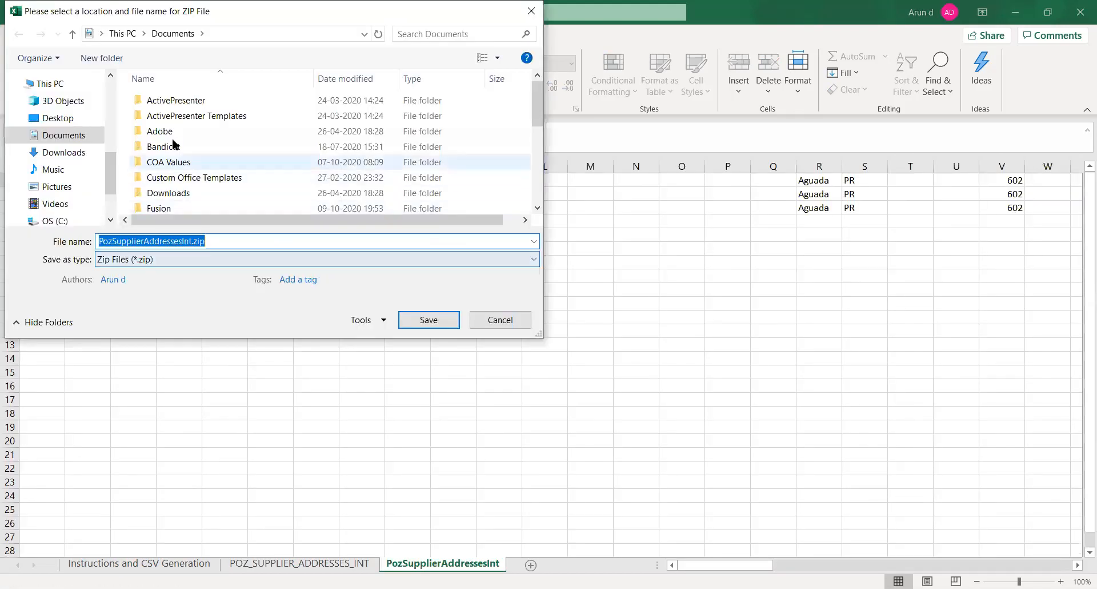
# Create a folder named TATA VENDOR in Documents and open it as the save location for the ZIP file
pyautogui.click(519, 218)
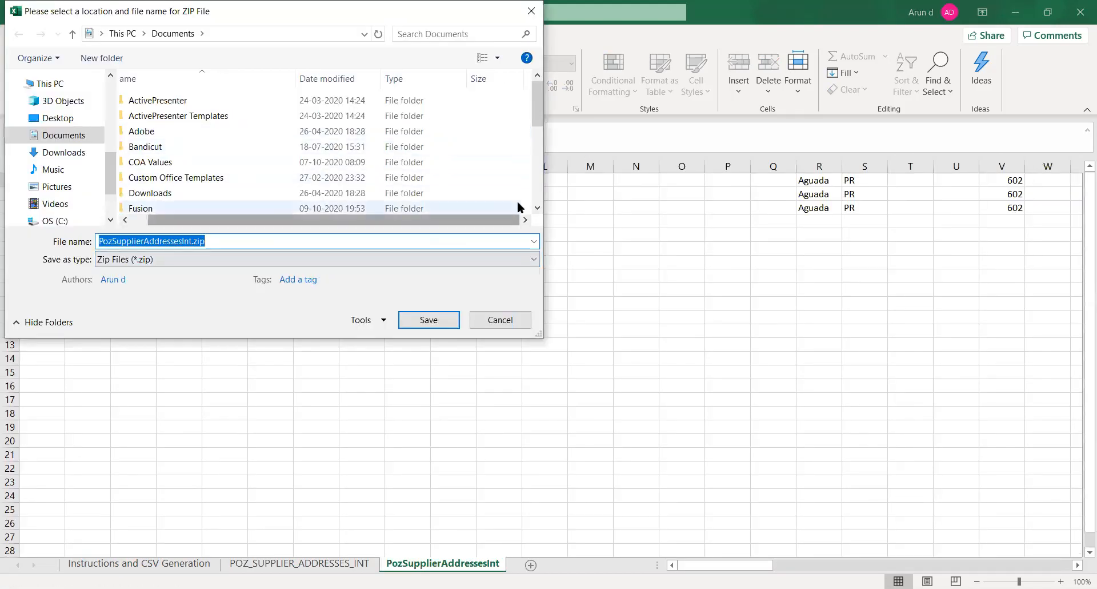
pyautogui.rightClick(526, 186)
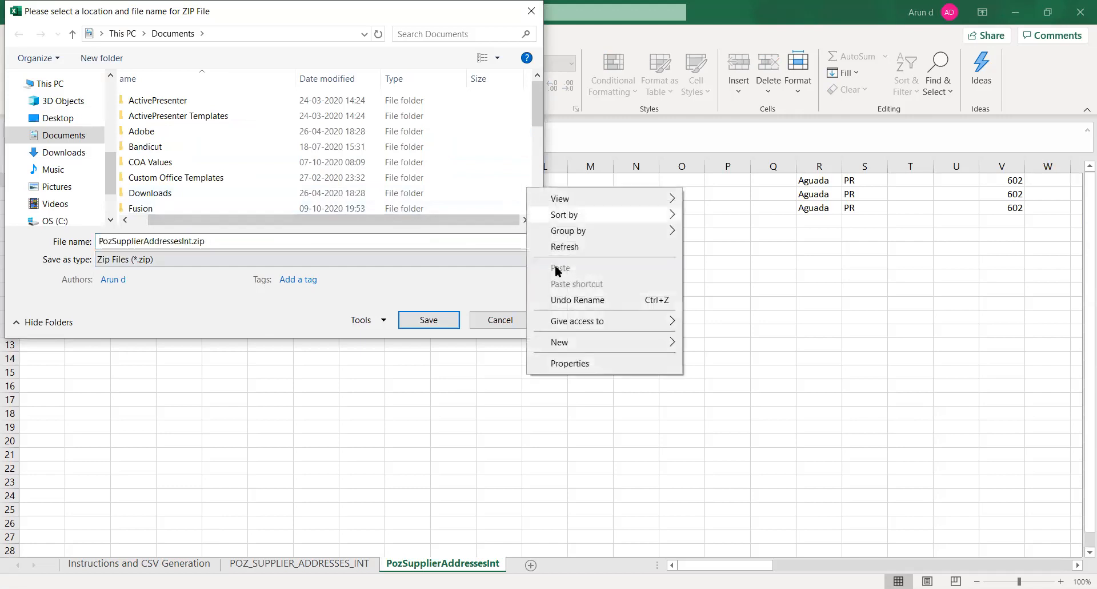
pyautogui.moveTo(570, 340)
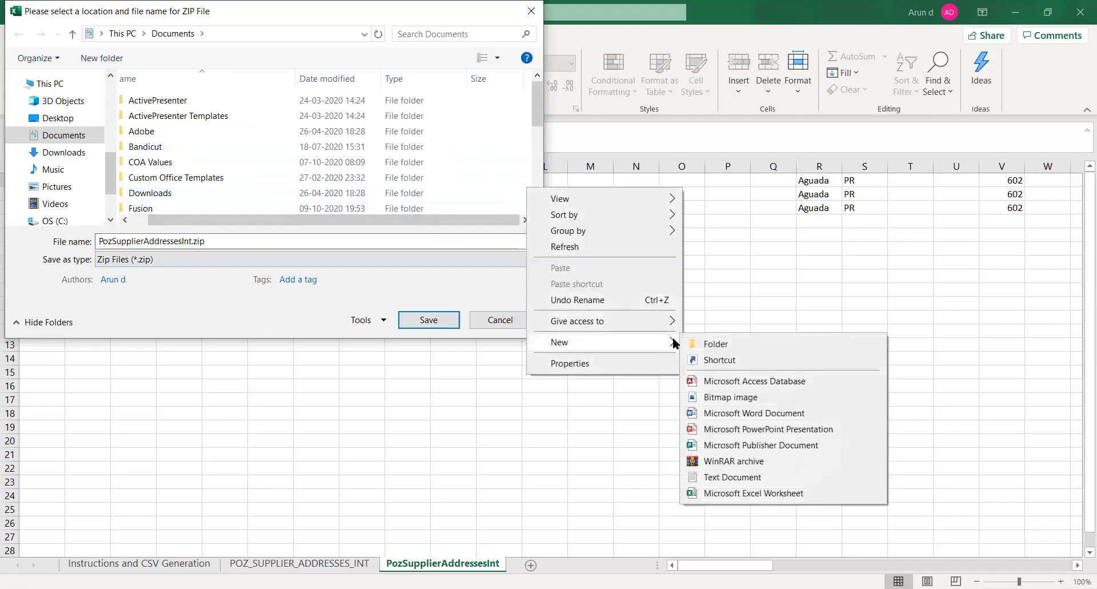
pyautogui.click(719, 345)
pyautogui.write('TA')
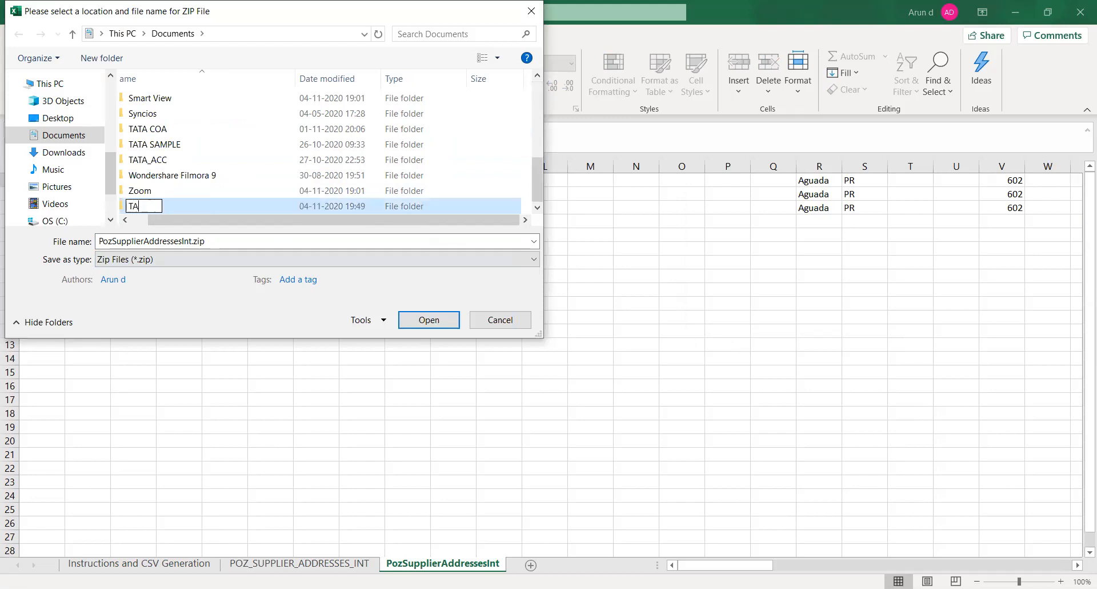
pyautogui.write('TA VENDO')
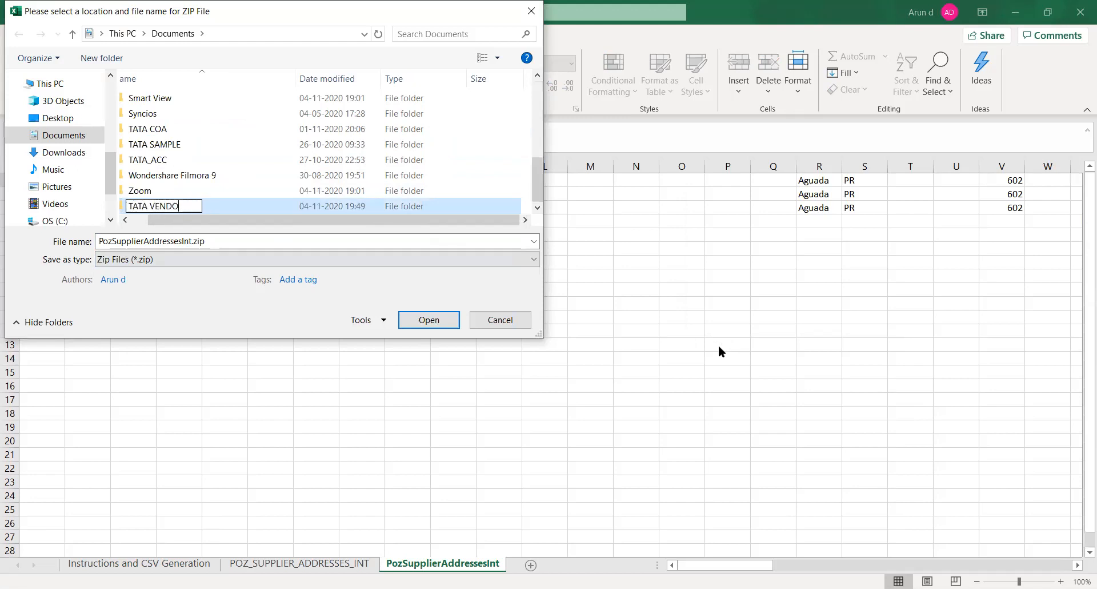
pyautogui.write('R')
pyautogui.press('Return')
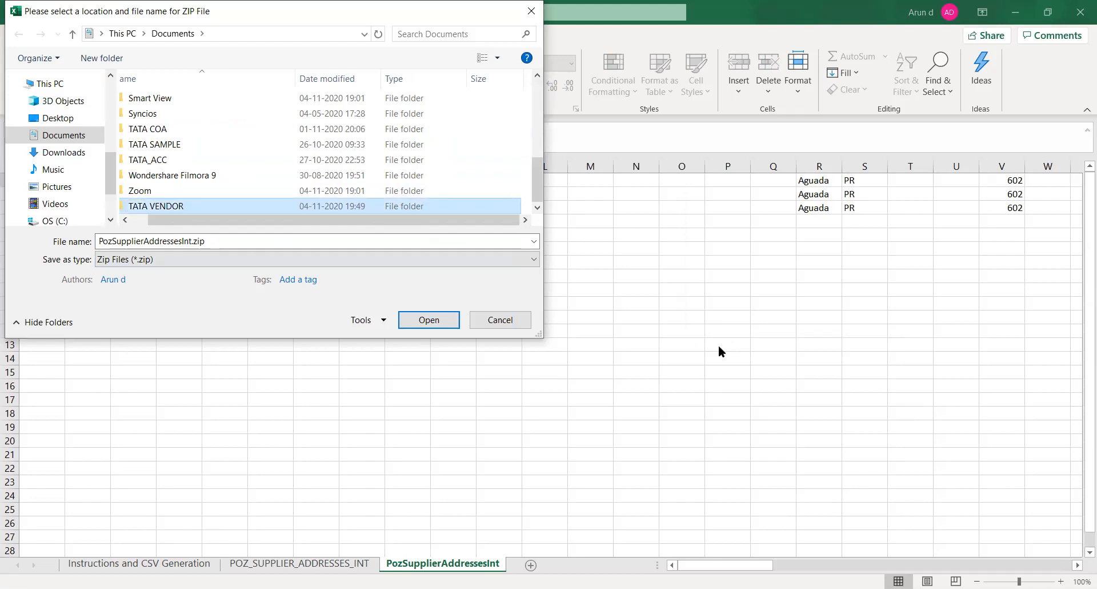
pyautogui.click(435, 326)
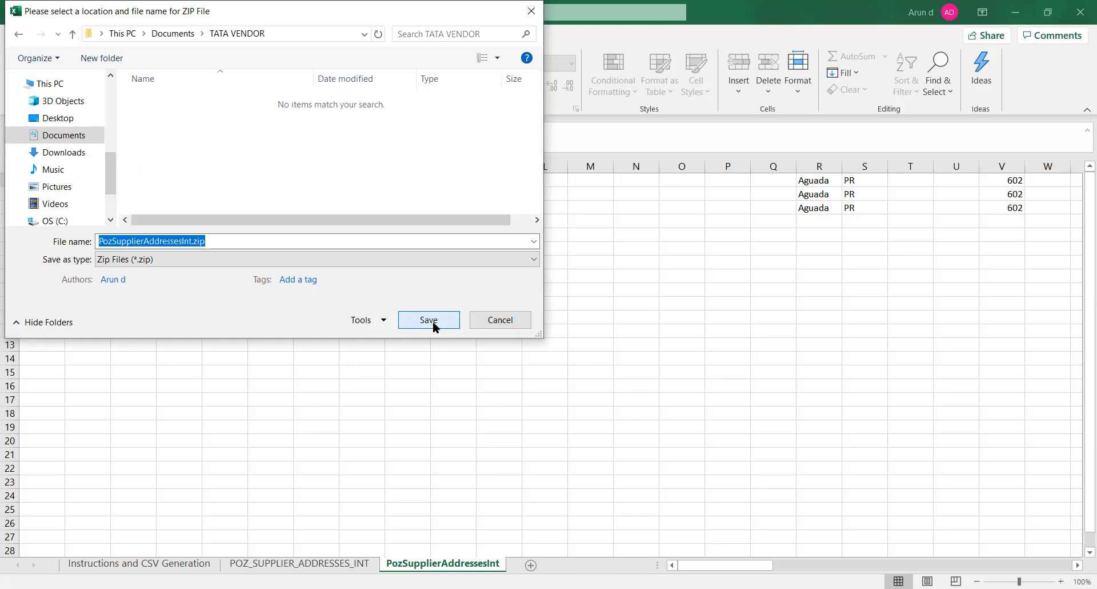
# Save PozSupplierAddressesInt.zip and PozSupplierAddressesInt.csv in the TATA VENDOR folder
pyautogui.click(434, 324)
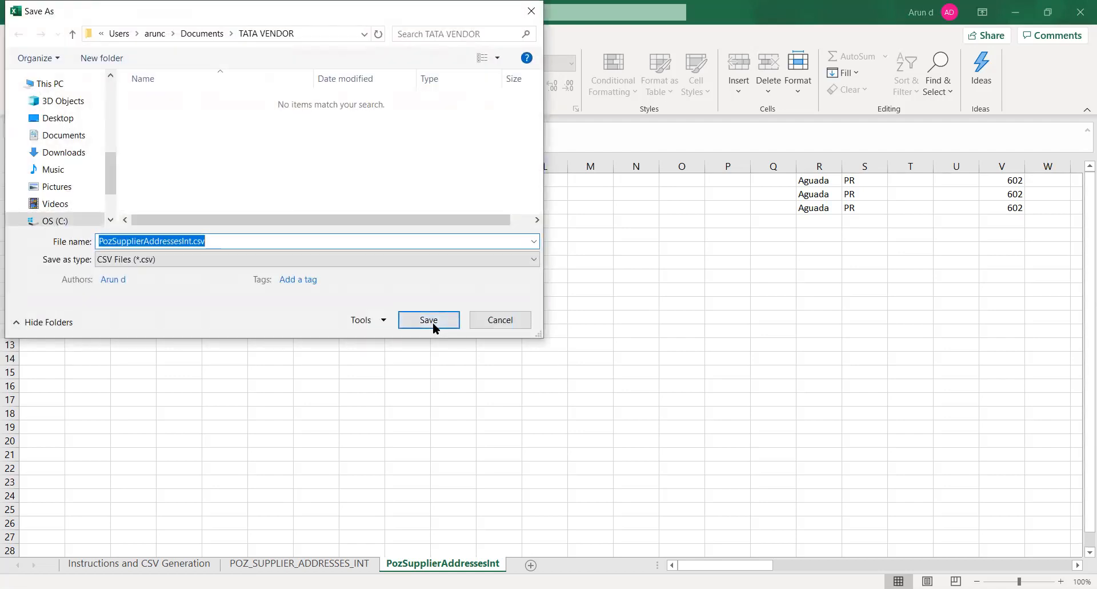
pyautogui.click(434, 327)
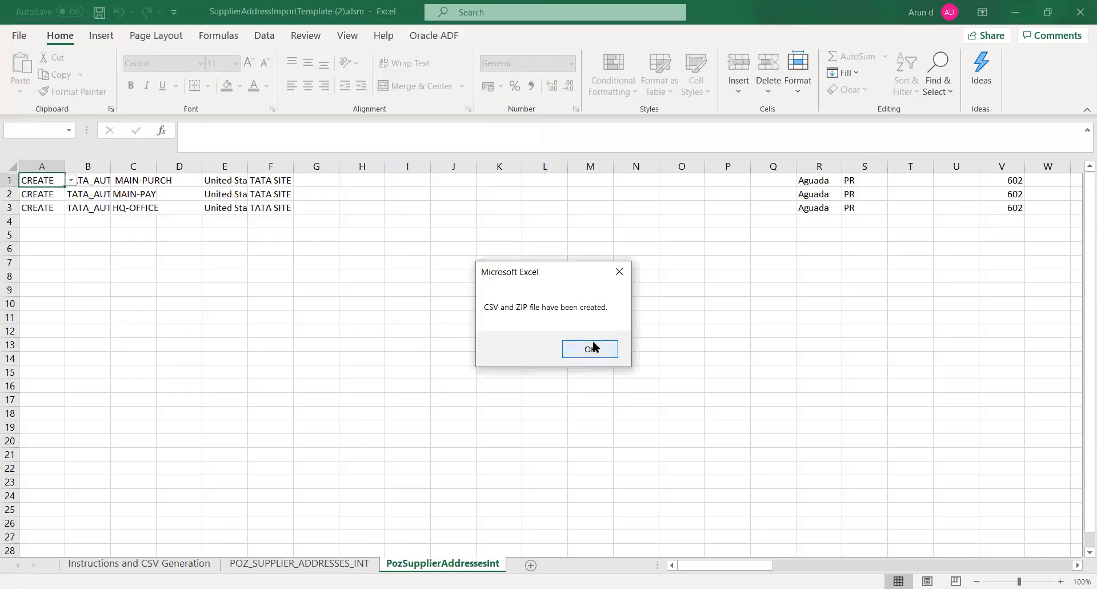
pyautogui.click(595, 343)
pyautogui.click(507, 367)
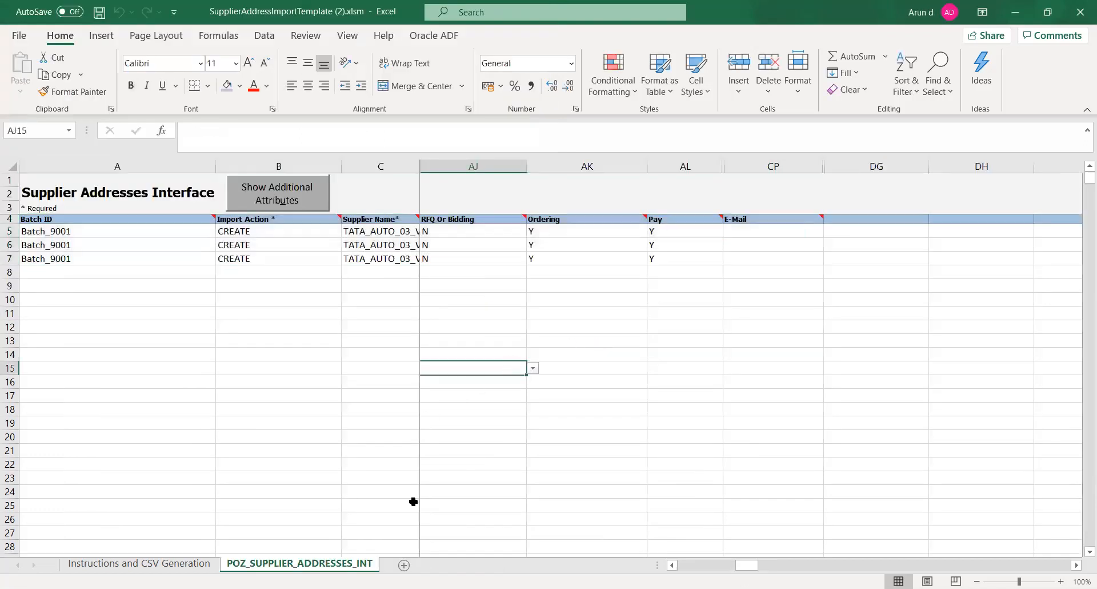
# Switch to Oracle Fusion in the browser and open Scheduled Processes from the Tools group
pyautogui.hotkey('alt', 'Tab')
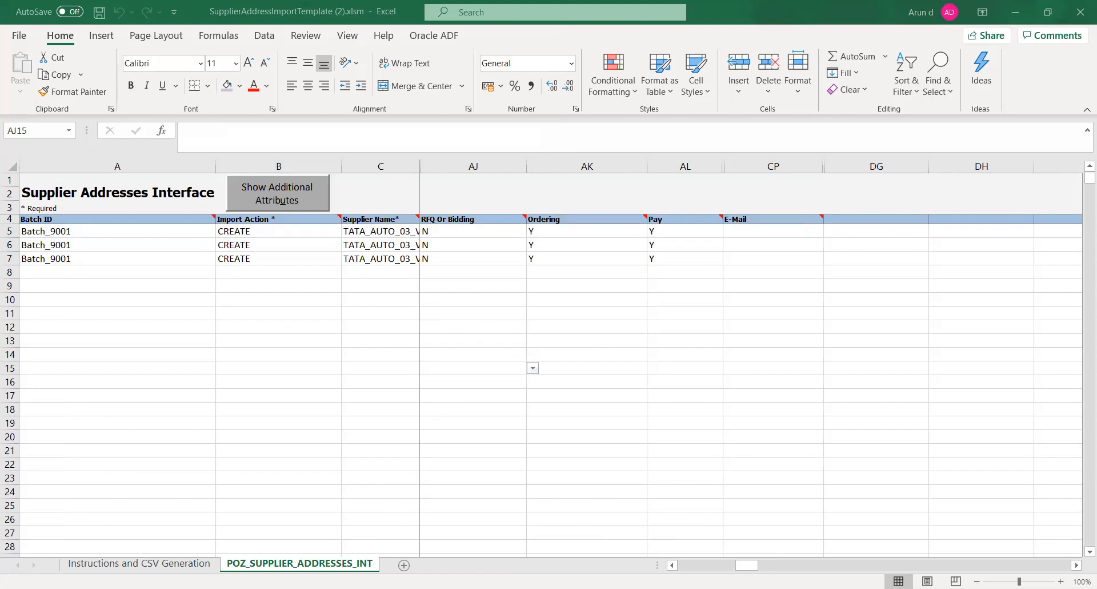
pyautogui.hotkey('alt', 'Tab')
pyautogui.click(23, 84)
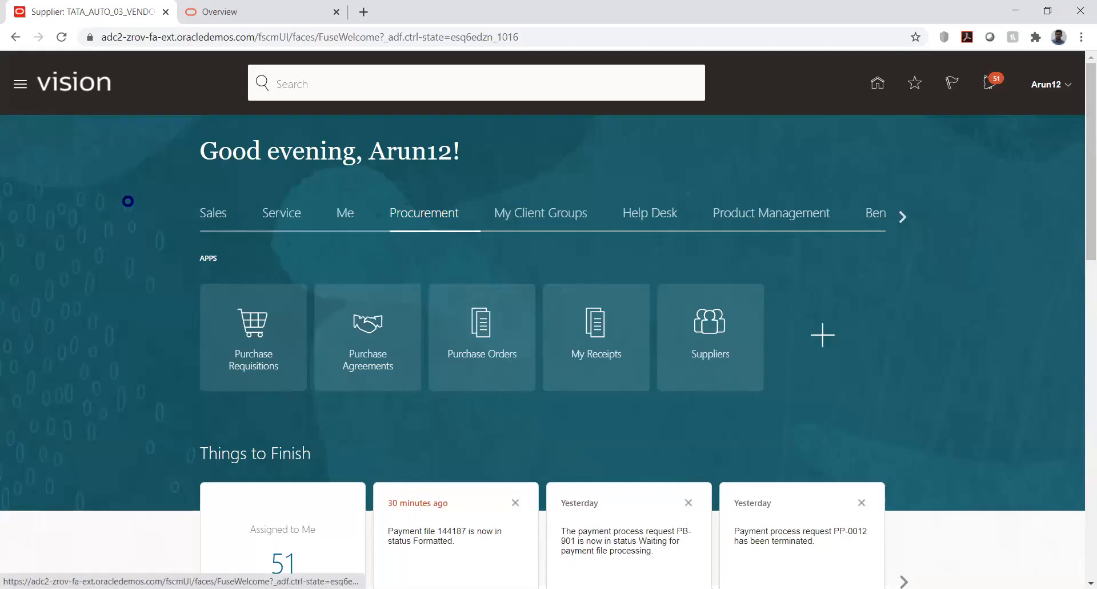
pyautogui.scroll(-5, 183, 272)
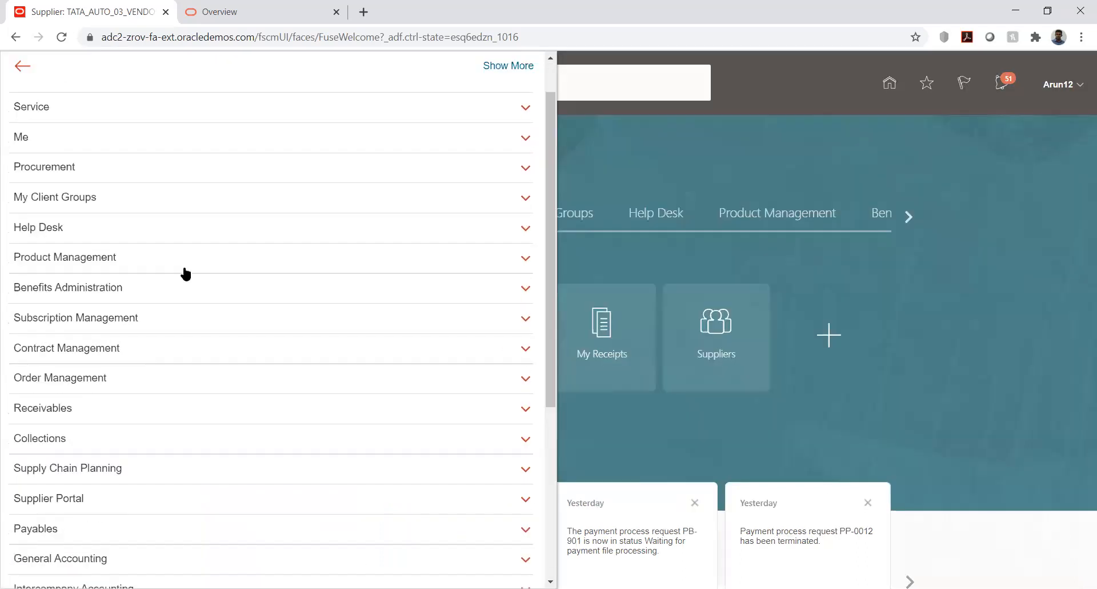
pyautogui.click(198, 482)
pyautogui.scroll(-2, 231, 353)
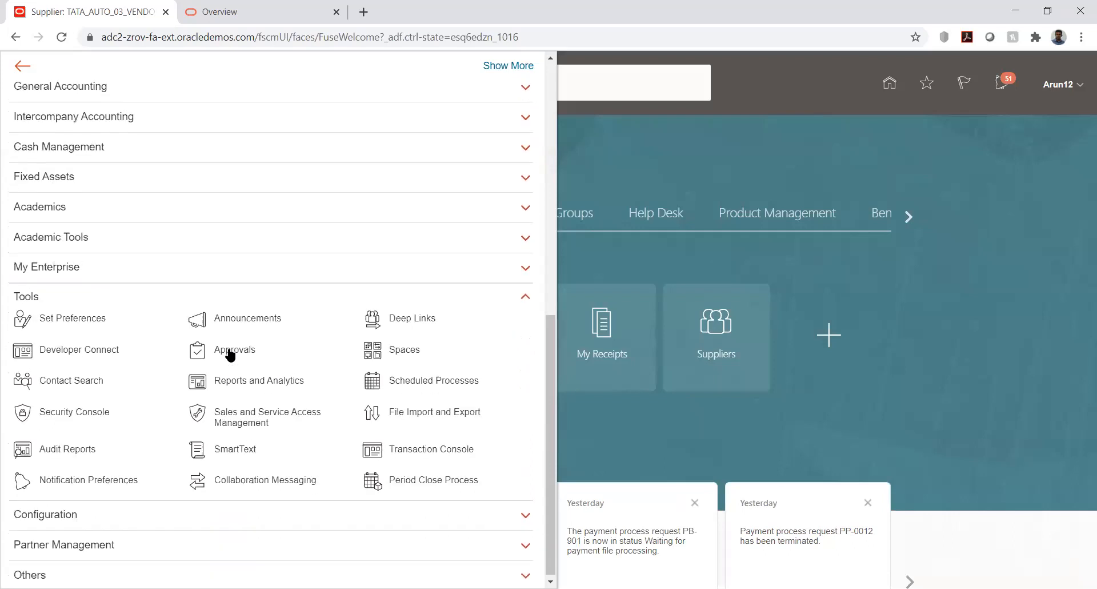
pyautogui.click(371, 379)
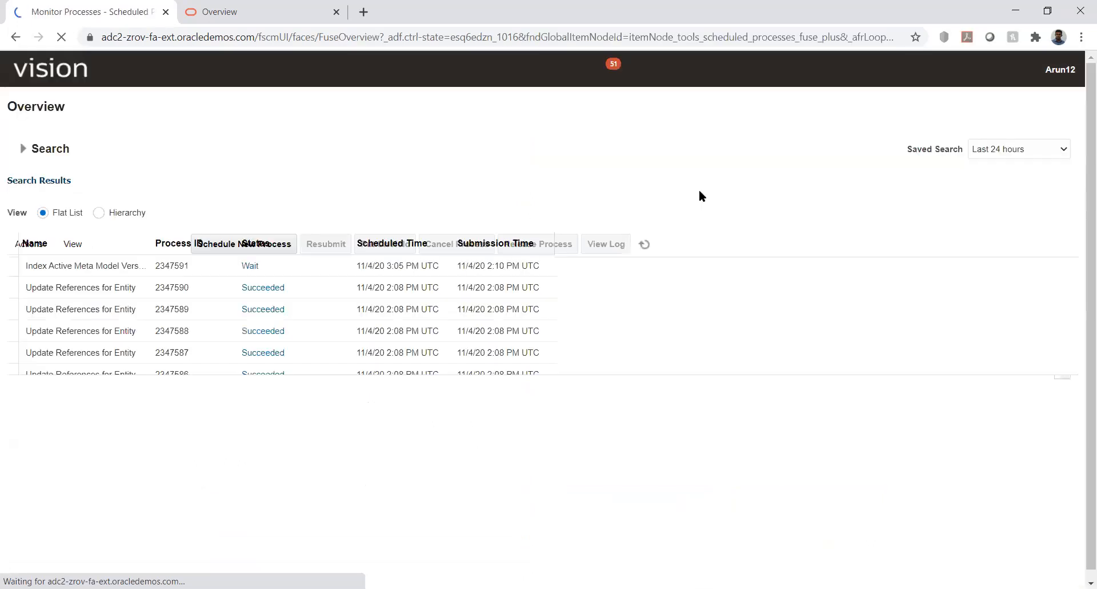
# Schedule a new job for the process Load Interface File for Import and open its process details
pyautogui.click(183, 243)
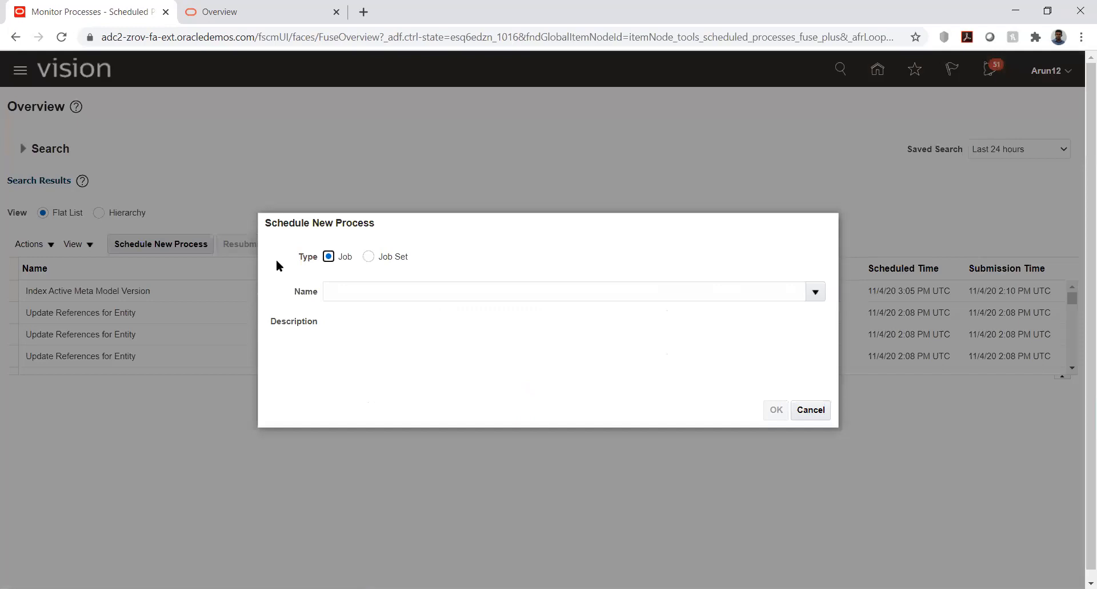
pyautogui.click(354, 294)
pyautogui.write('lOAD')
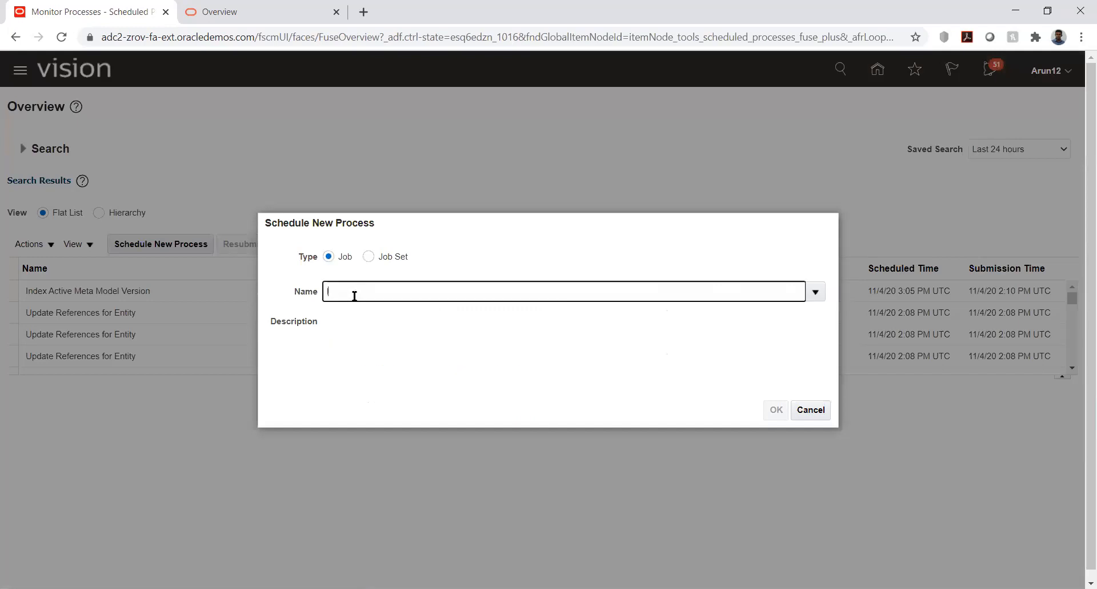
pyautogui.press('BackSpace')
pyautogui.press('BackSpace')
pyautogui.press('BackSpace')
pyautogui.press('BackSpace')
pyautogui.write('Load')
pyautogui.write(' inter%')
pyautogui.press('Tab')
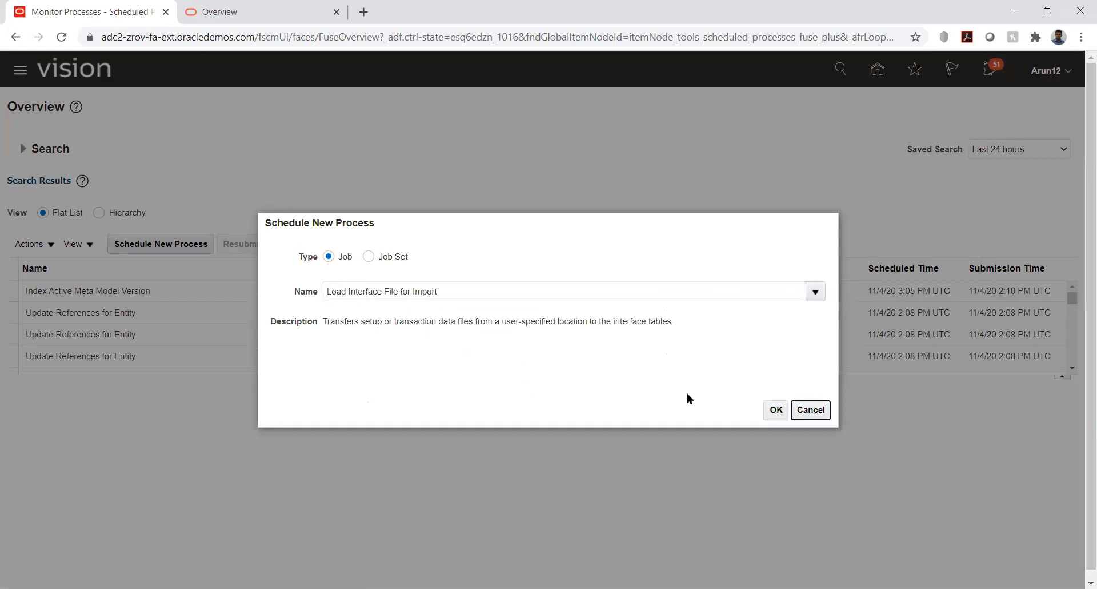
pyautogui.click(776, 409)
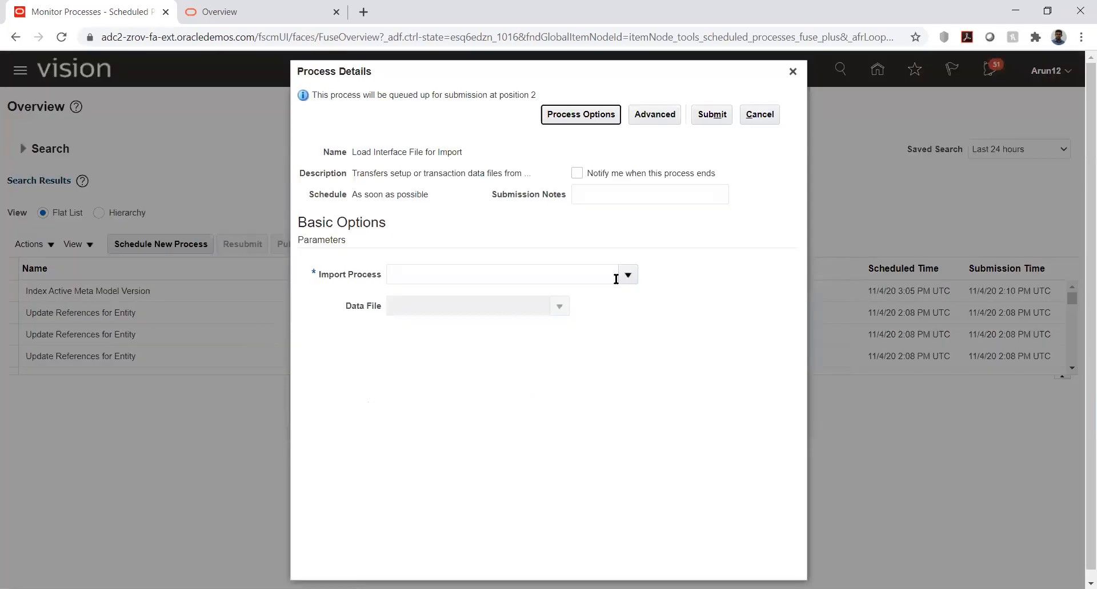
# Search the available import processes by the name pattern Import%su%, and broaden the search to Import%%
pyautogui.click(627, 275)
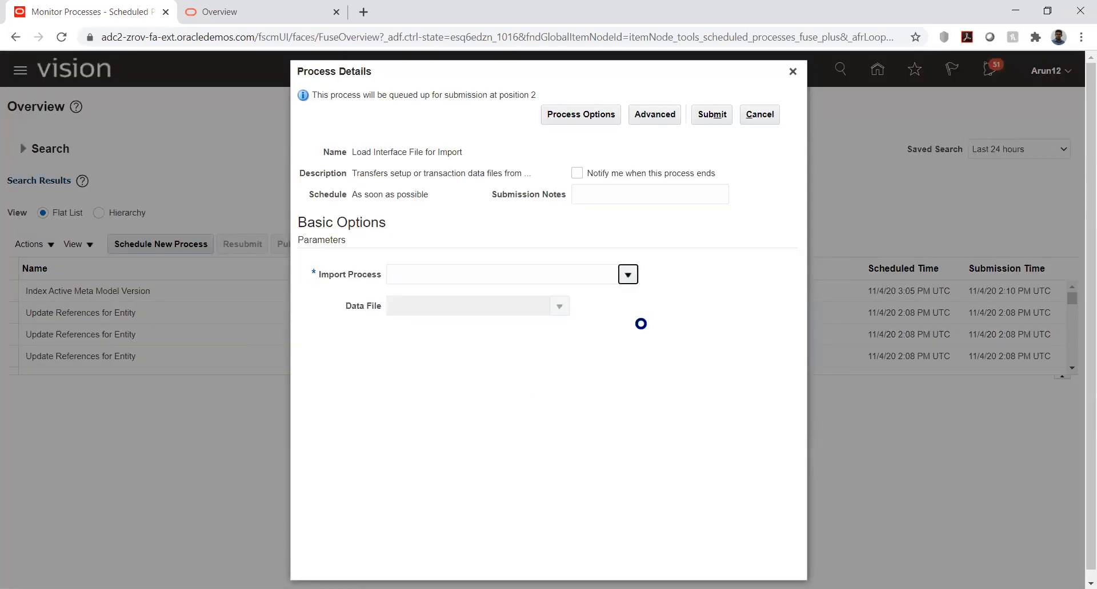
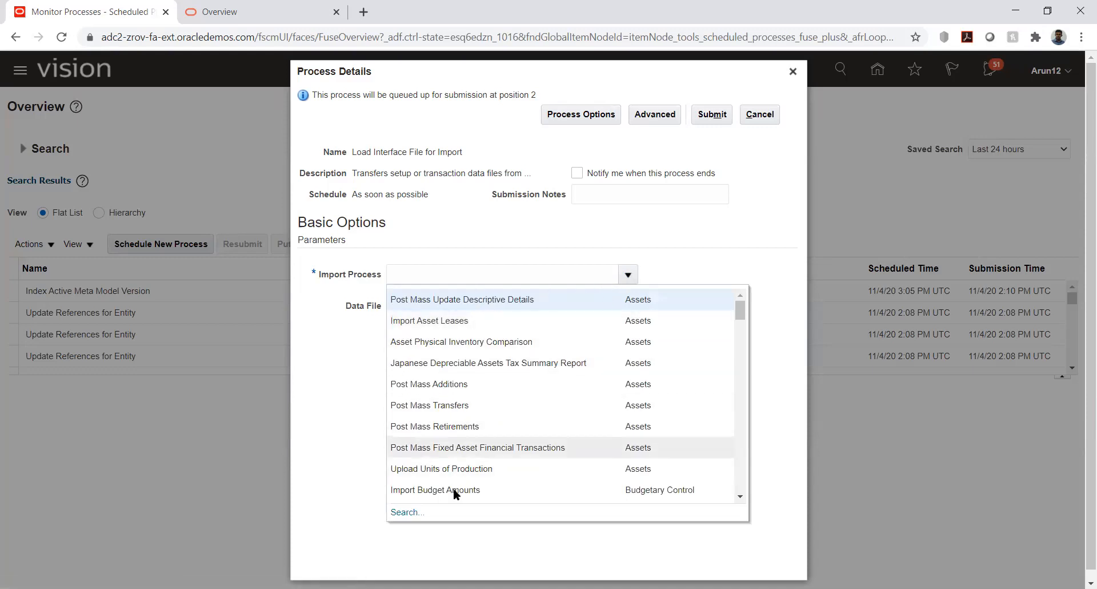
pyautogui.click(415, 512)
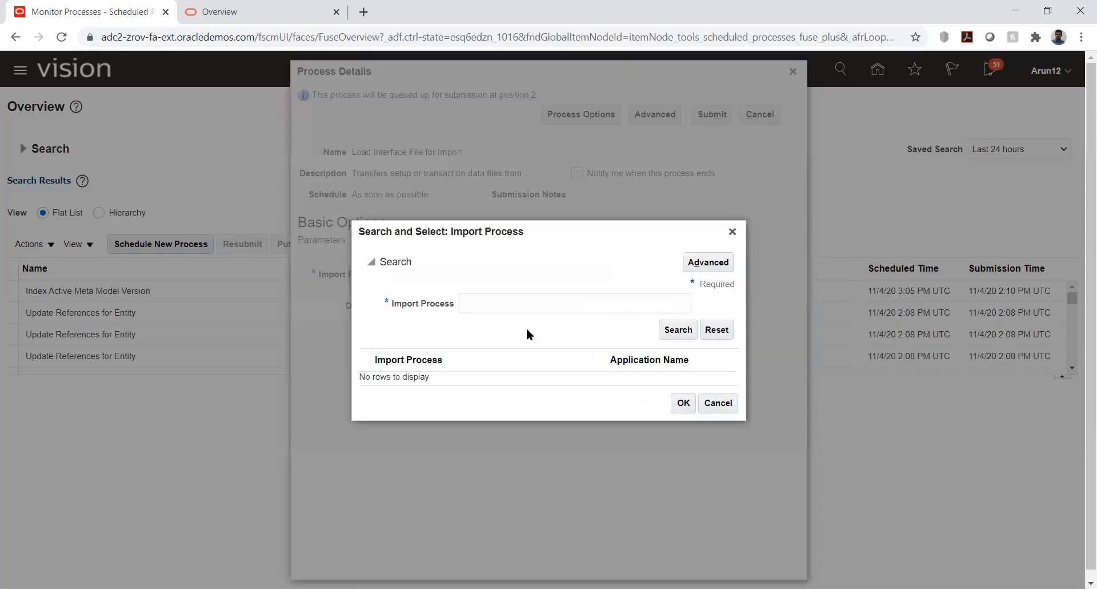
pyautogui.write('Import%su%')
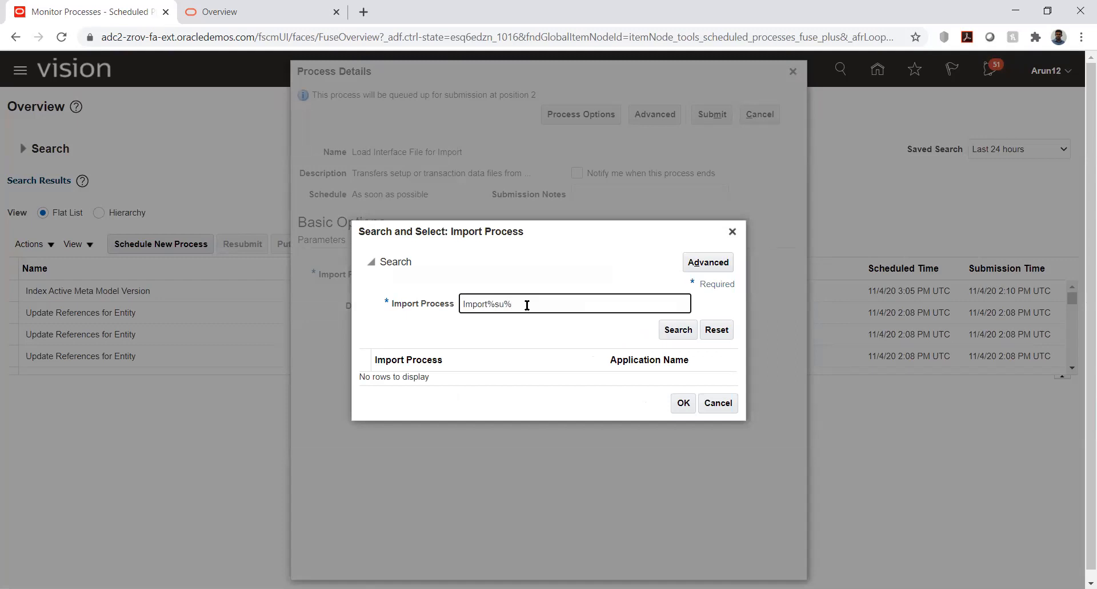
pyautogui.click(674, 332)
pyautogui.click(577, 307)
pyautogui.press('Left')
pyautogui.press('BackSpace')
pyautogui.press('BackSpace')
pyautogui.press('Return')
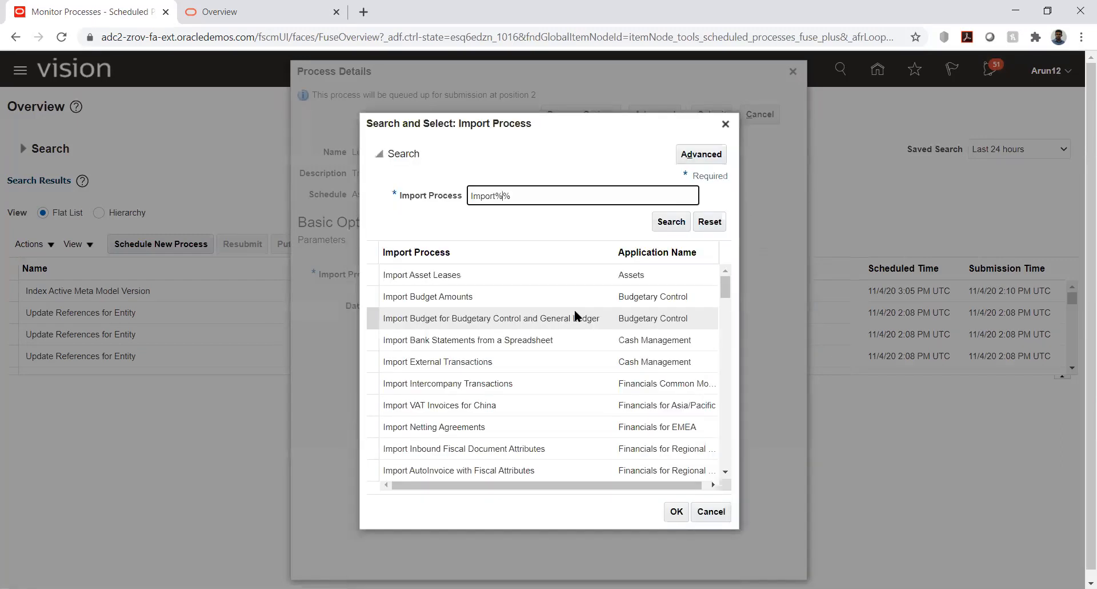
# Choose Import Suppliers from the search results as the import process
pyautogui.scroll(-2, 547, 330)
pyautogui.scroll(-4, 547, 330)
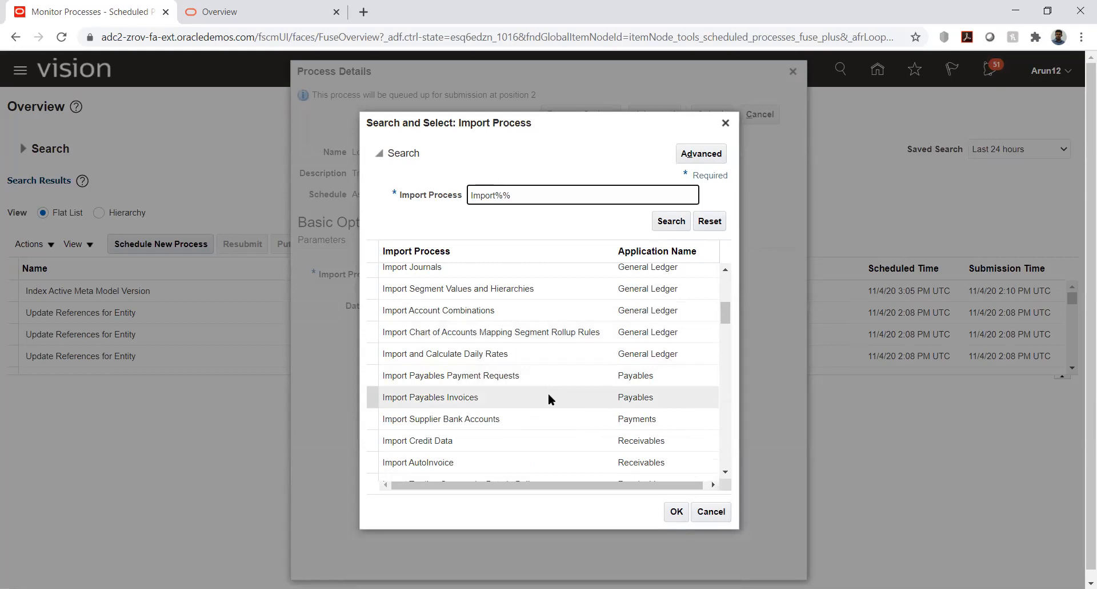
pyautogui.scroll(-2, 548, 393)
pyautogui.scroll(-4, 547, 399)
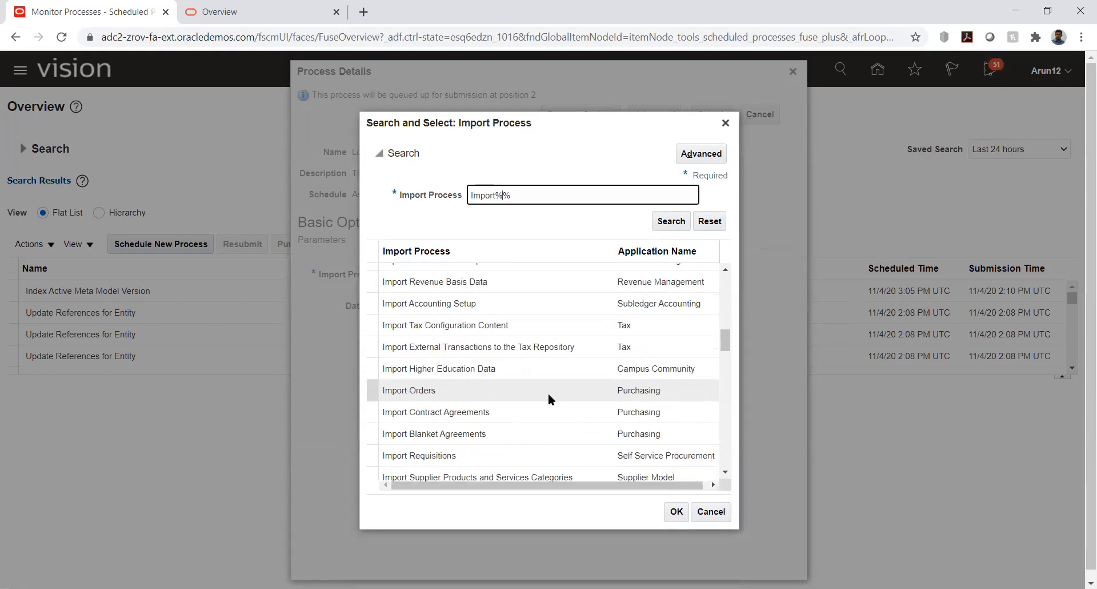
pyautogui.scroll(-2, 548, 399)
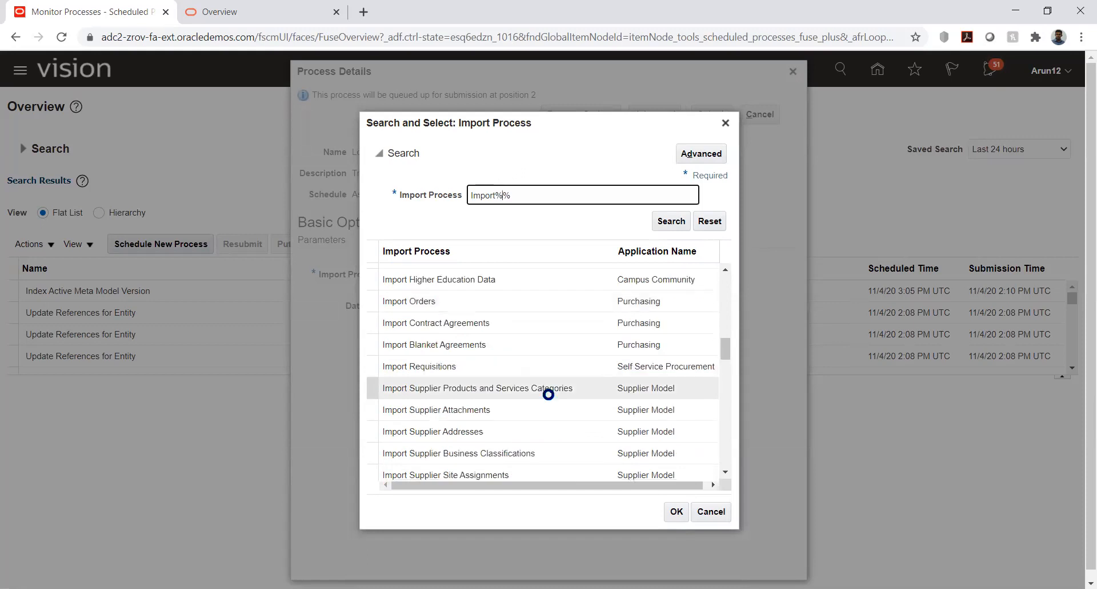
pyautogui.scroll(-2, 548, 394)
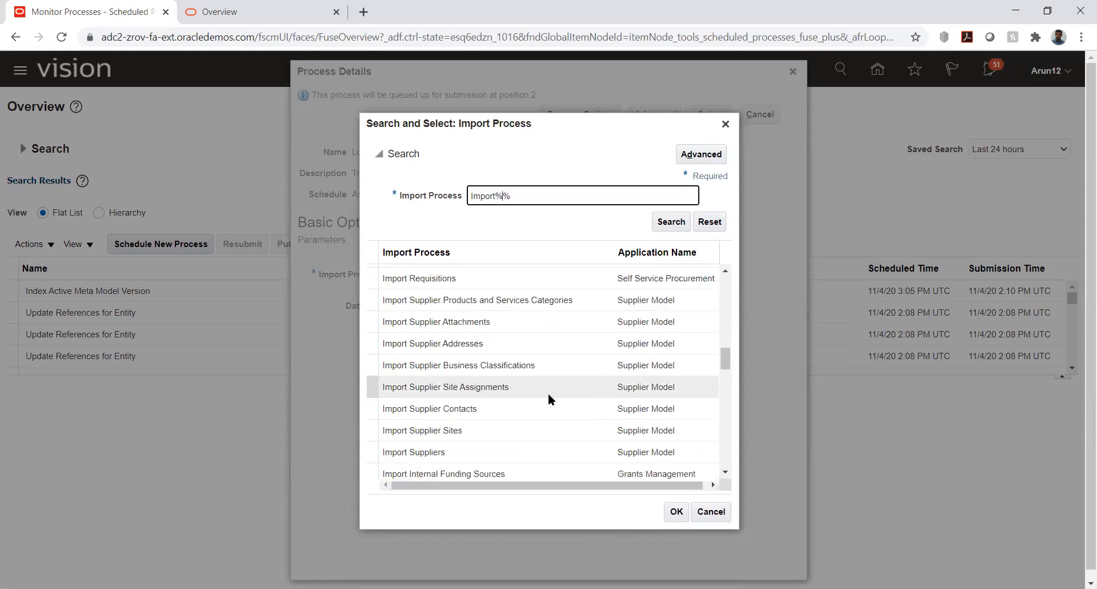
pyautogui.click(517, 453)
pyautogui.click(674, 511)
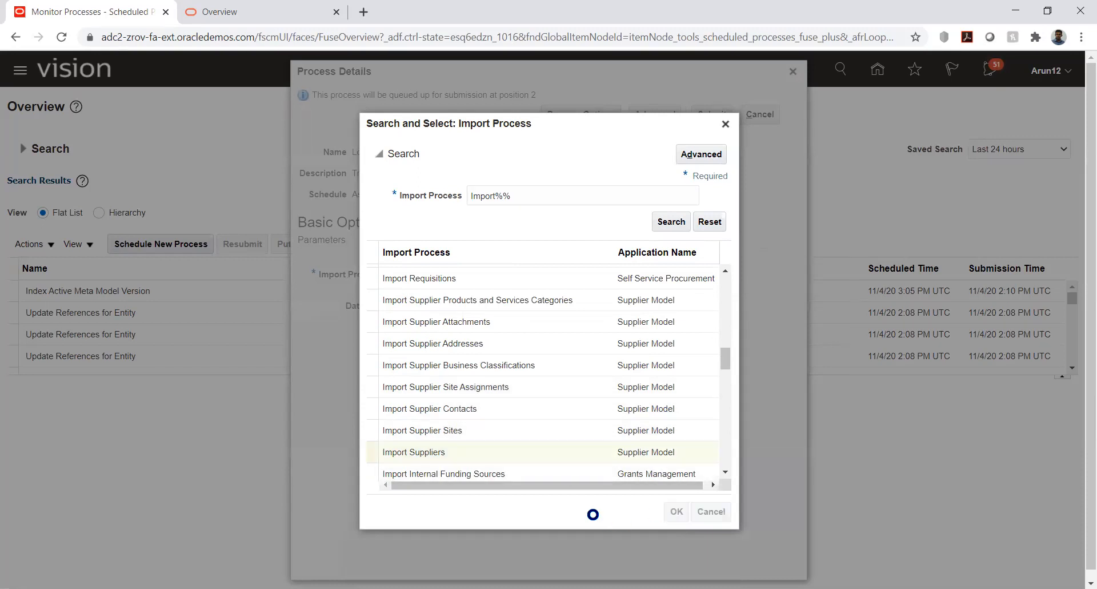
# Upload PozSupplierAddressesInt.zip from the TATA VENDOR folder in Documents as the data file
pyautogui.click(560, 306)
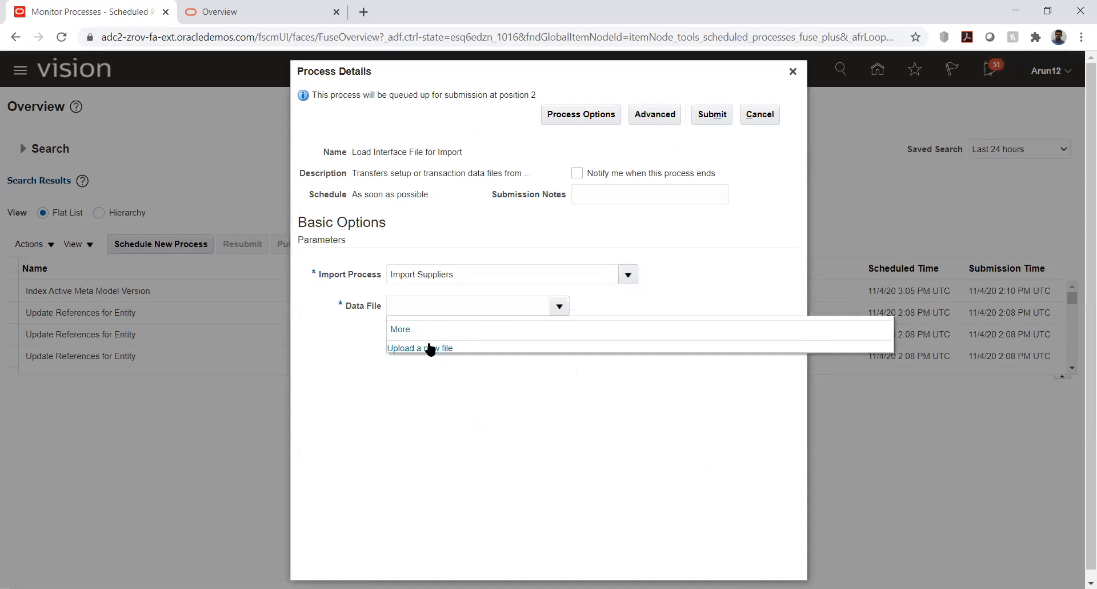
pyautogui.click(424, 349)
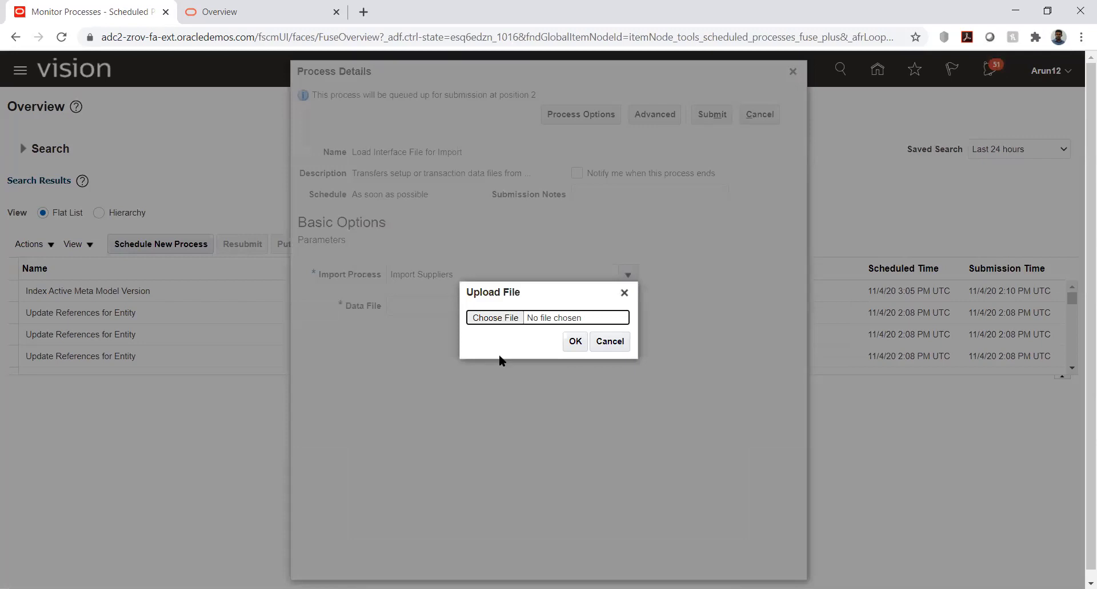
pyautogui.click(496, 317)
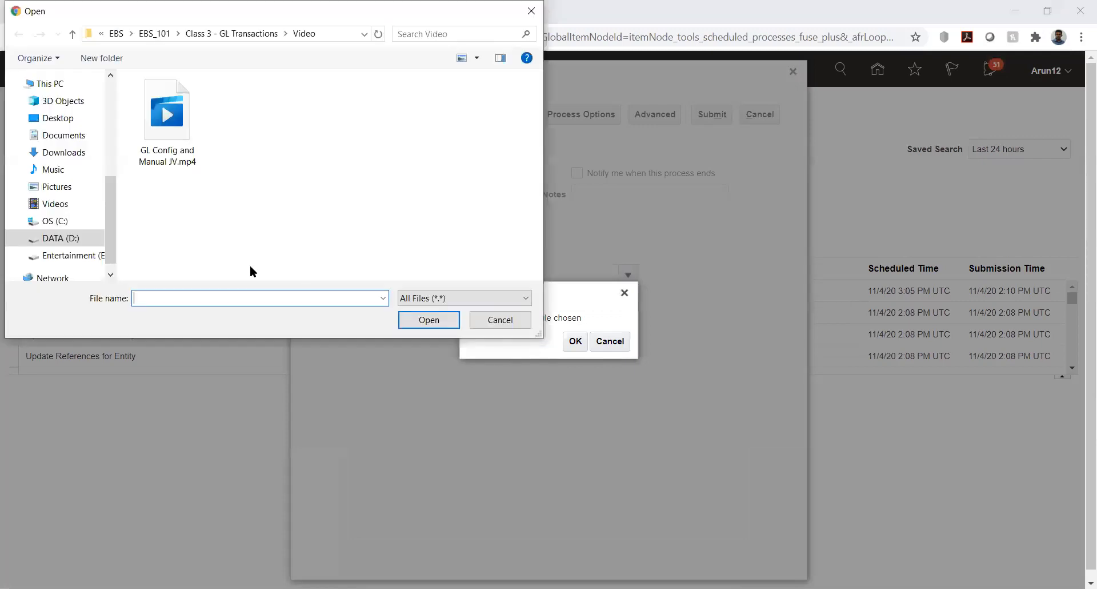
pyautogui.click(64, 135)
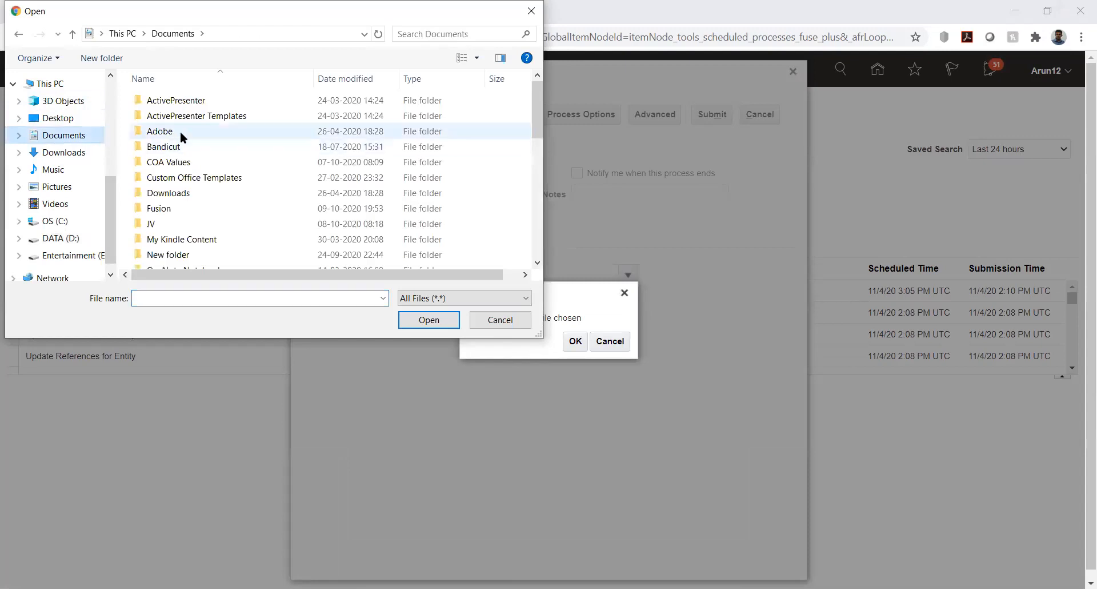
pyautogui.click(217, 149)
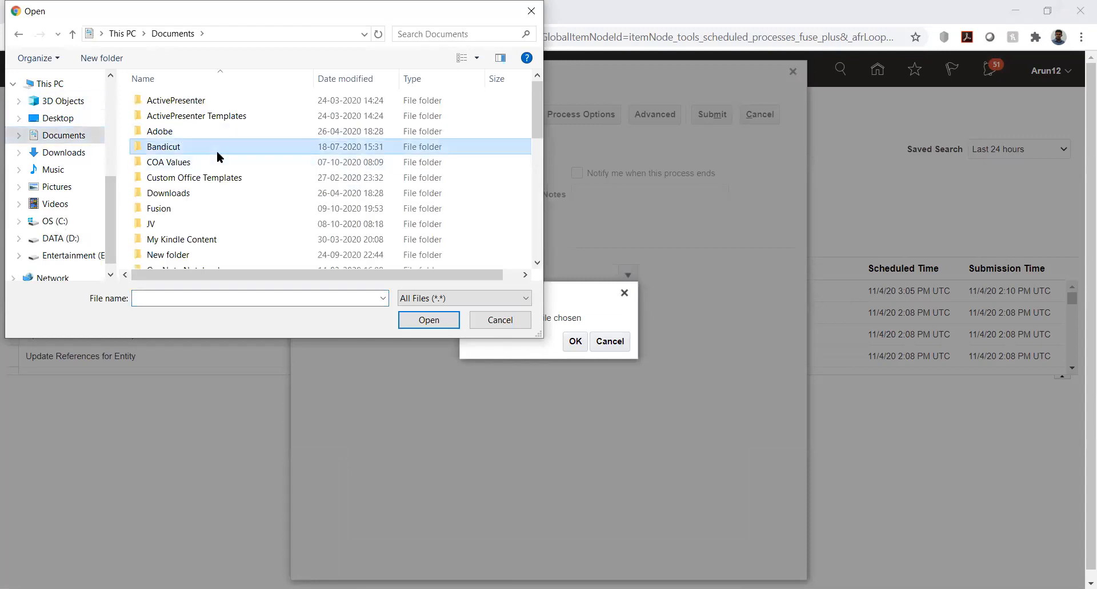
pyautogui.scroll(-4, 217, 150)
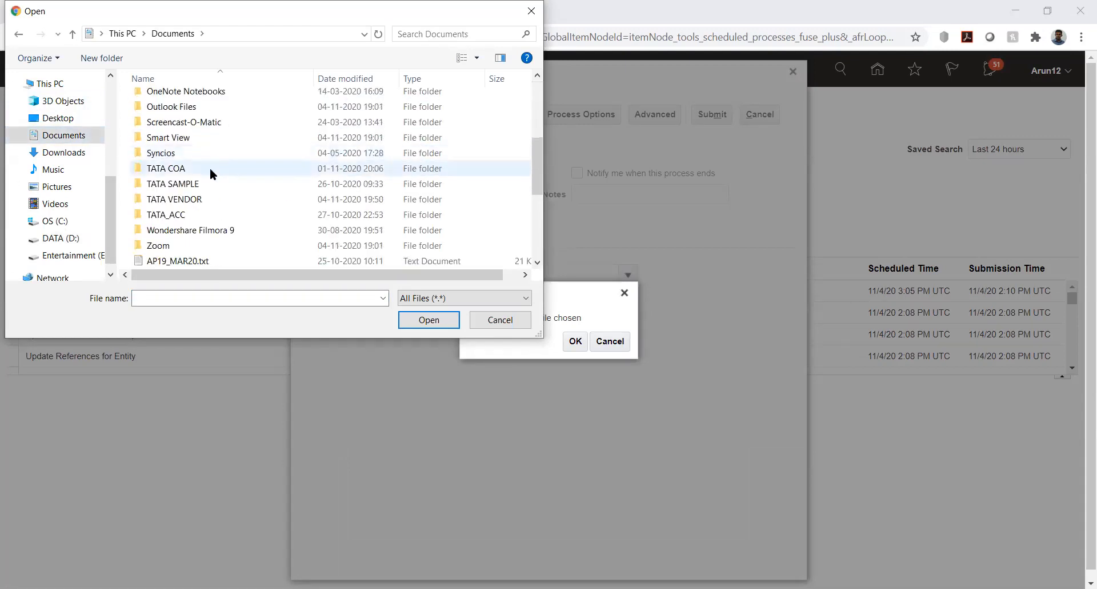
pyautogui.click(193, 199)
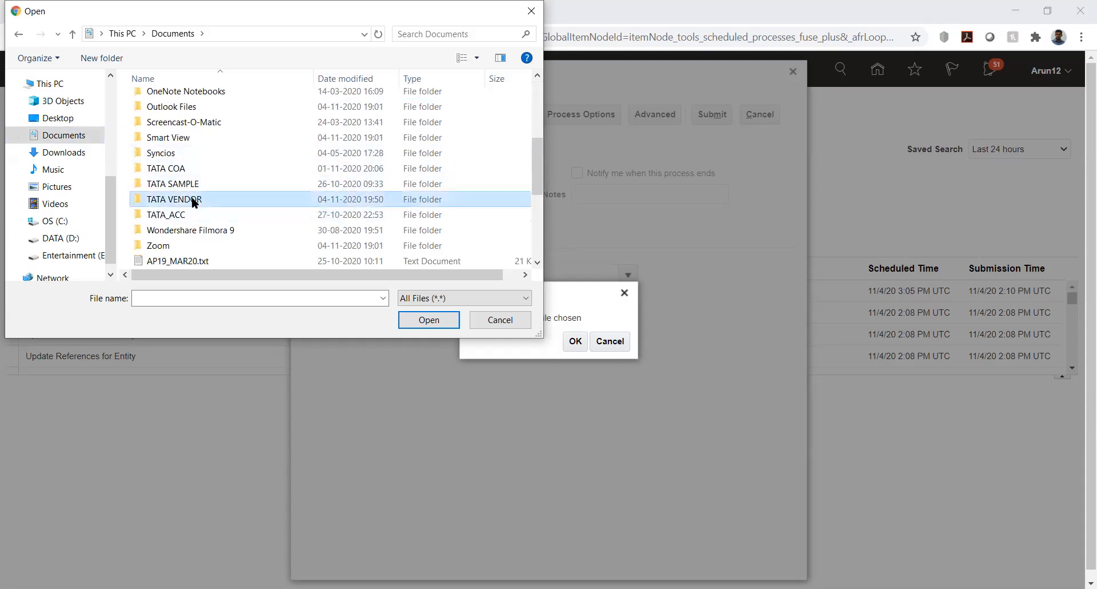
pyautogui.doubleClick(194, 200)
pyautogui.click(173, 114)
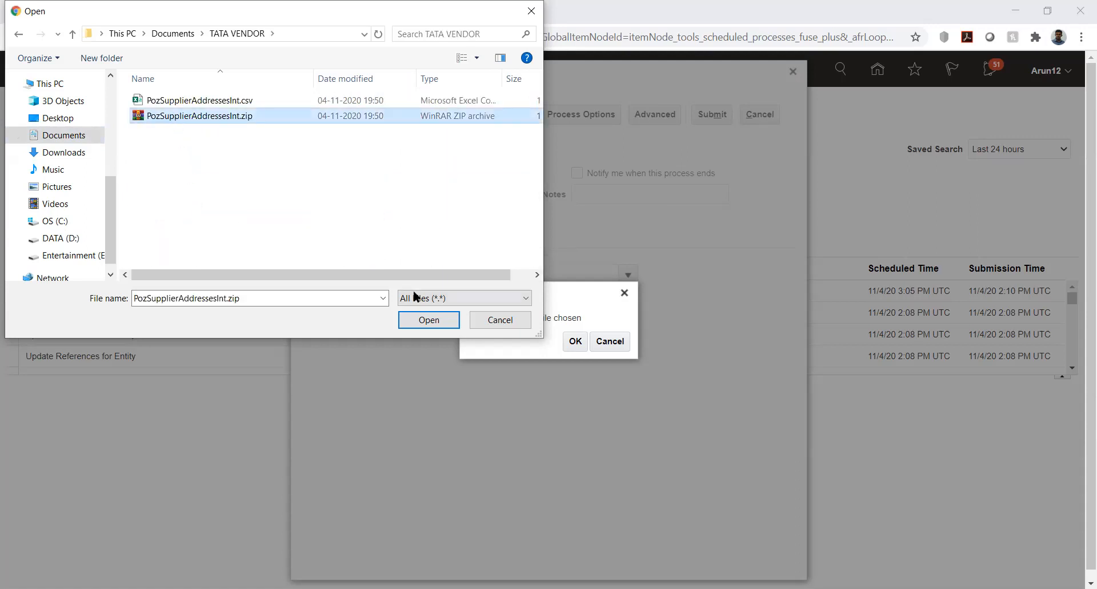
pyautogui.click(420, 315)
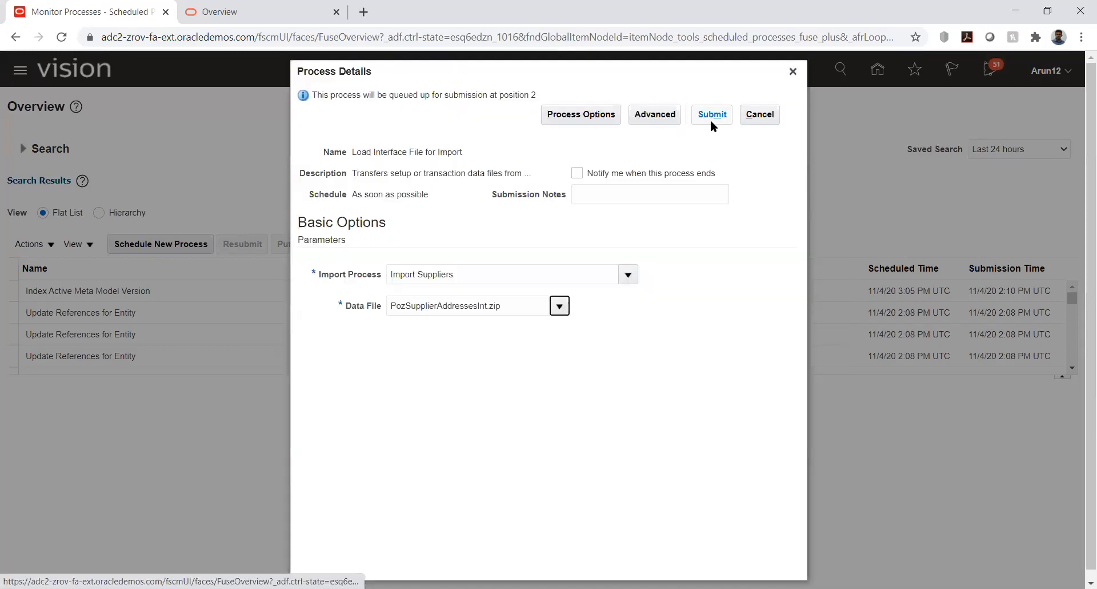
# Submit the Load Interface File for Import process and refresh the scheduled process list to check its status
pyautogui.click(719, 114)
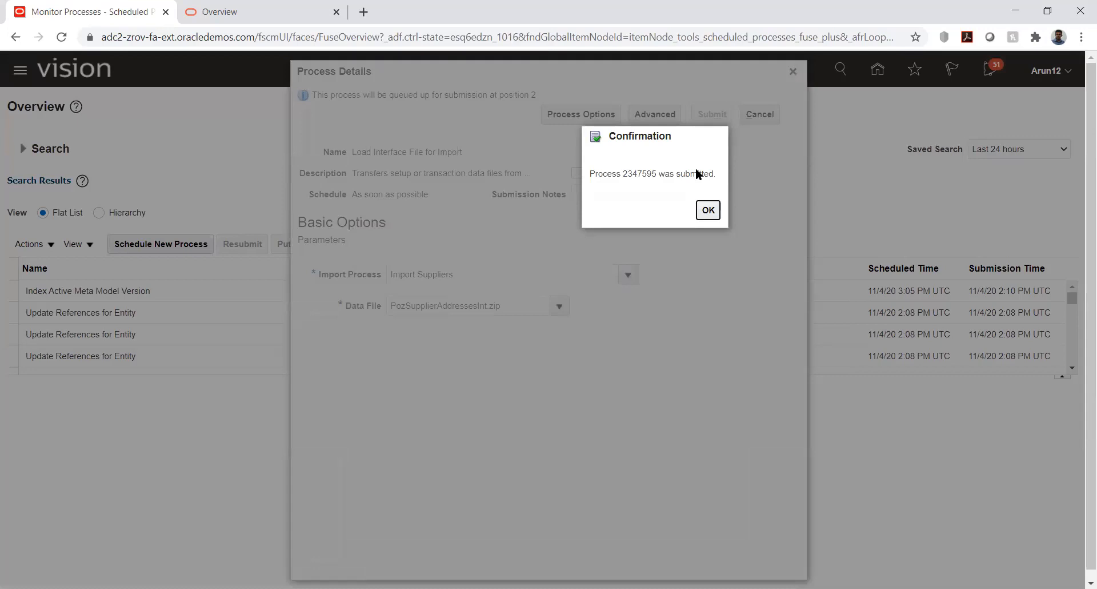
pyautogui.click(708, 210)
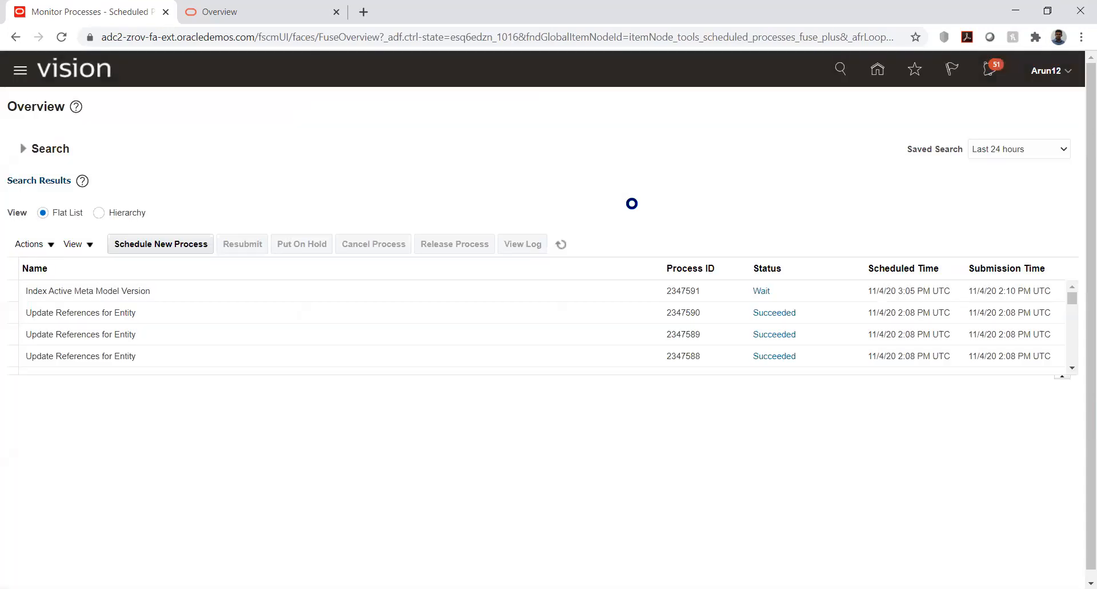
pyautogui.click(561, 244)
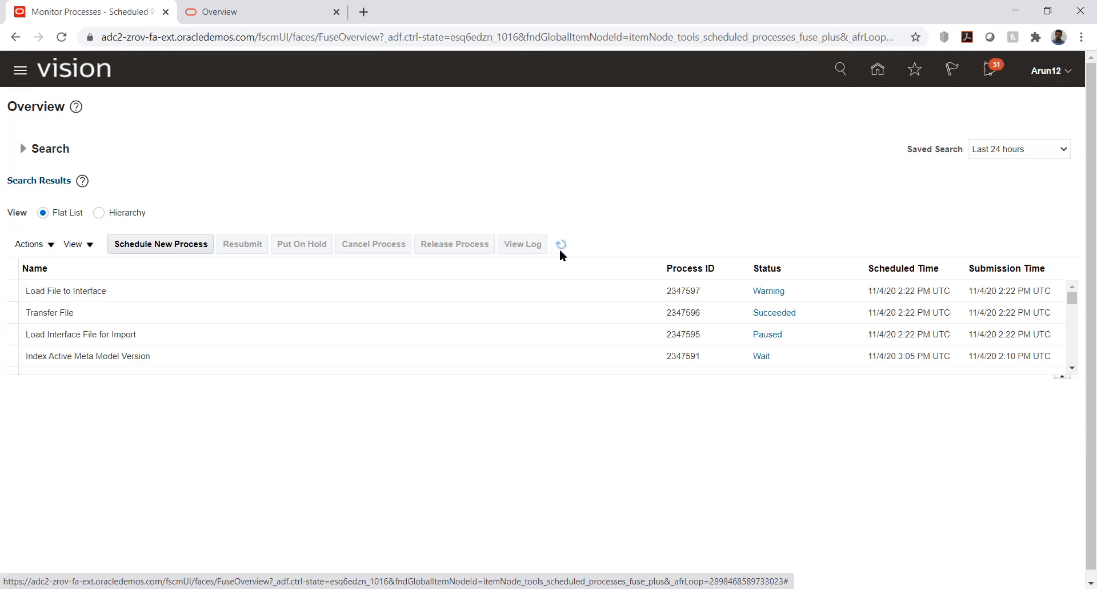
pyautogui.click(560, 246)
pyautogui.click(514, 314)
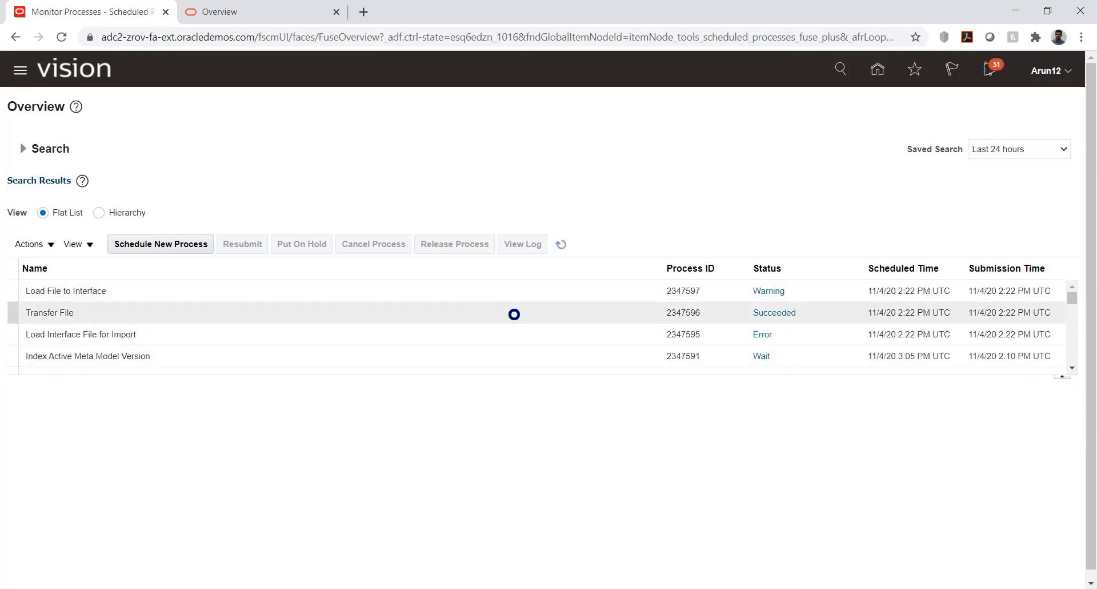
# Show the details of the Load File to Interface process and open its attached file 2347597_bad.txt
pyautogui.click(468, 289)
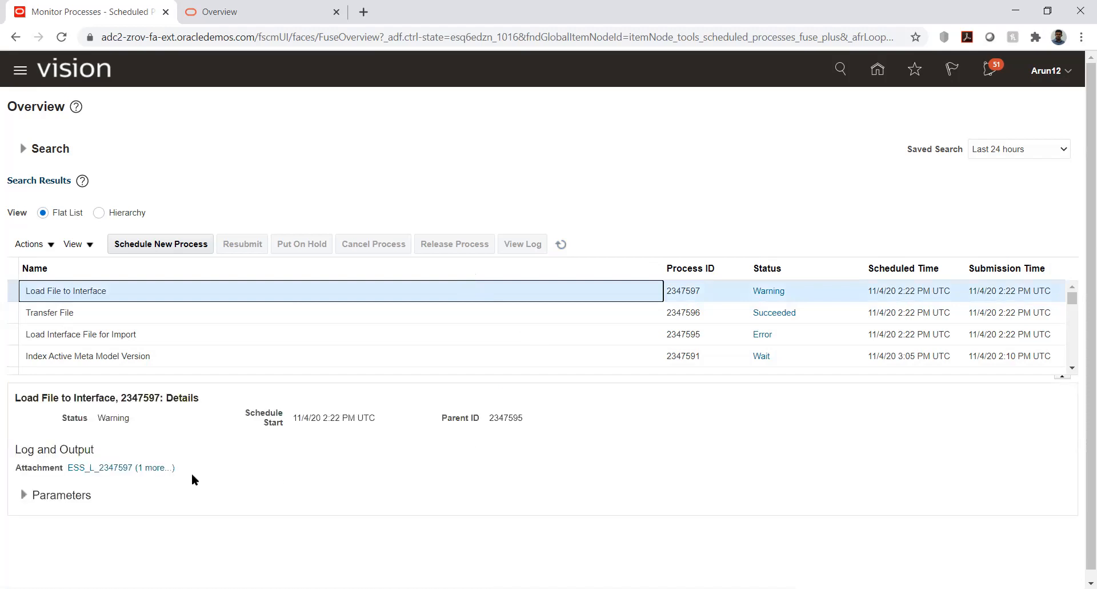
pyautogui.click(151, 469)
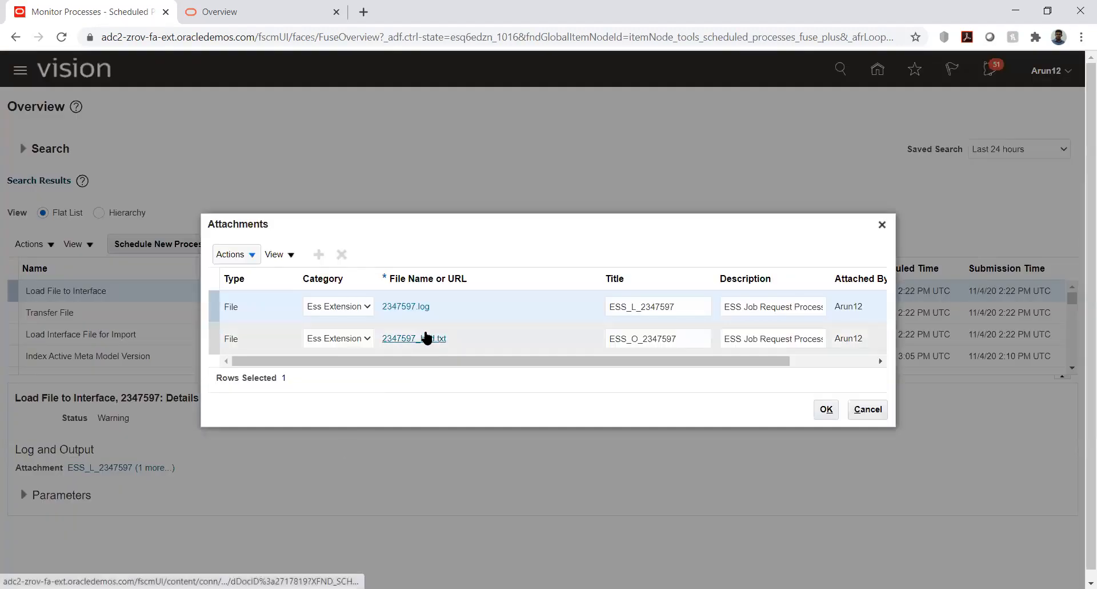
pyautogui.click(422, 340)
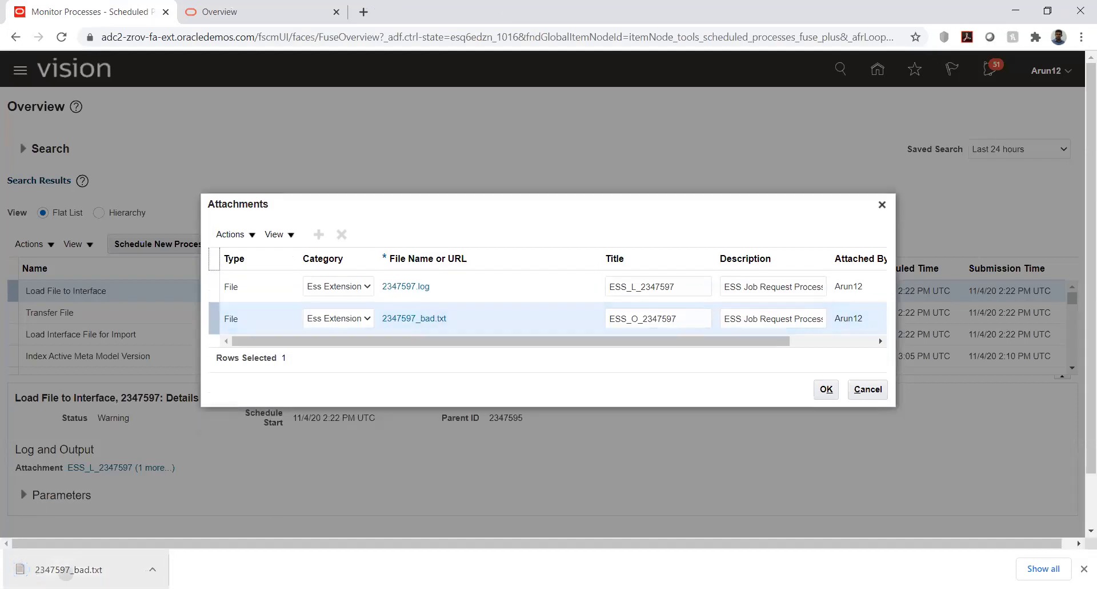
pyautogui.click(66, 570)
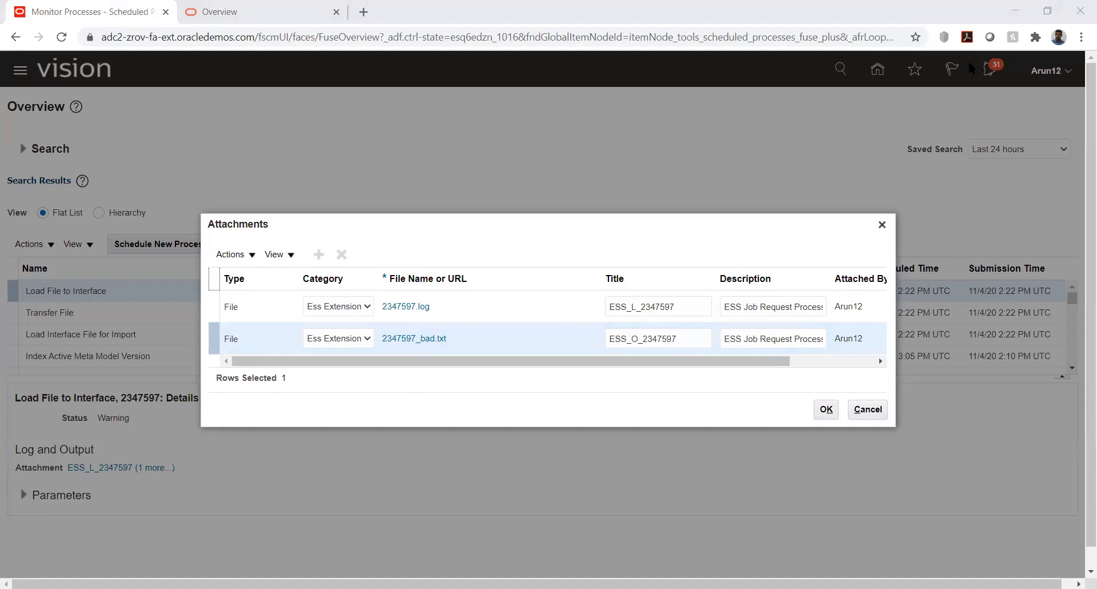
# Open the attached 2347597.log and examine its record messages and row load summary for table POZ_SUPPLIERS_INT
pyautogui.click(408, 309)
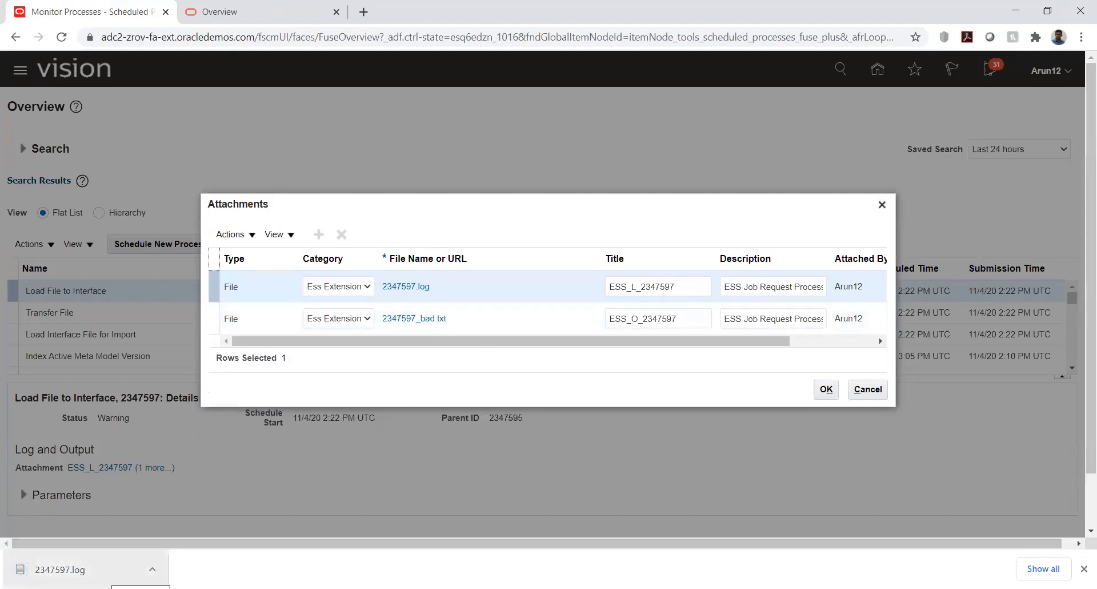
pyautogui.click(107, 572)
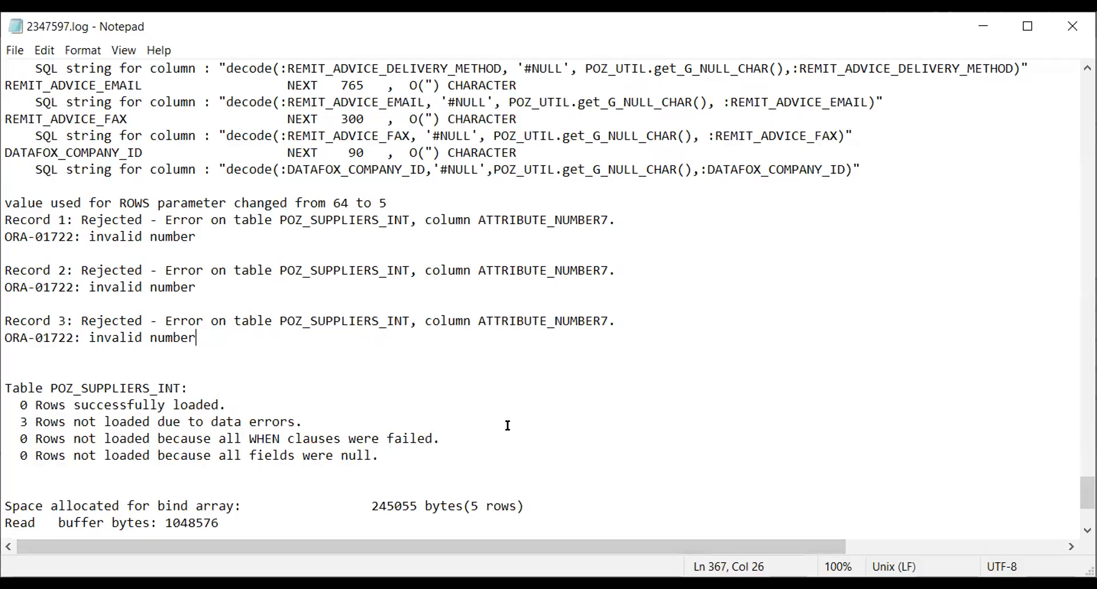
pyautogui.scroll(-1, 331, 366)
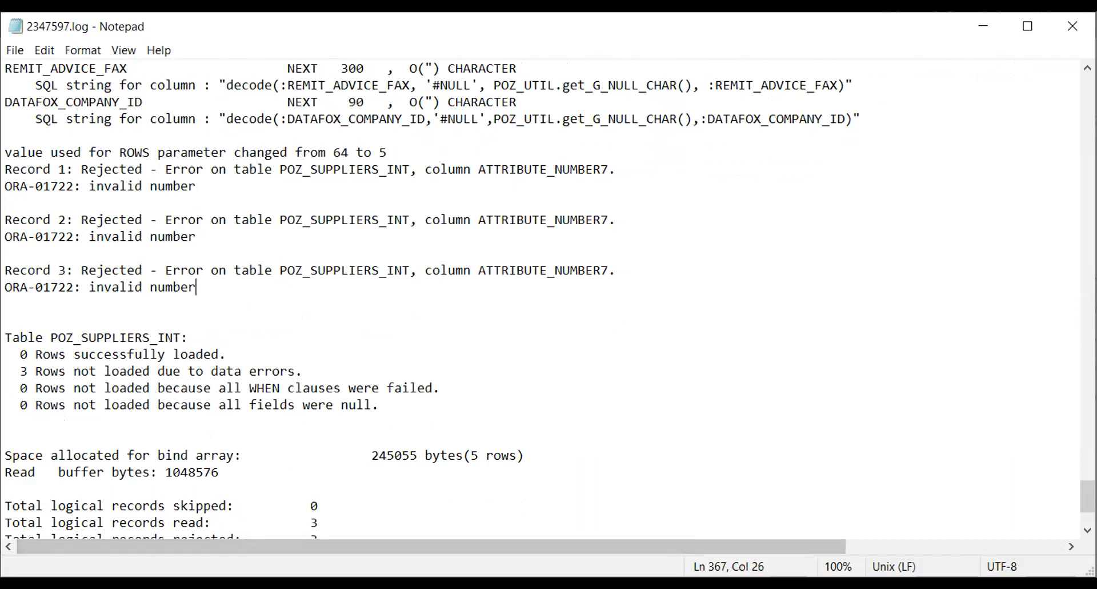
pyautogui.hotkey('alt', 'Tab')
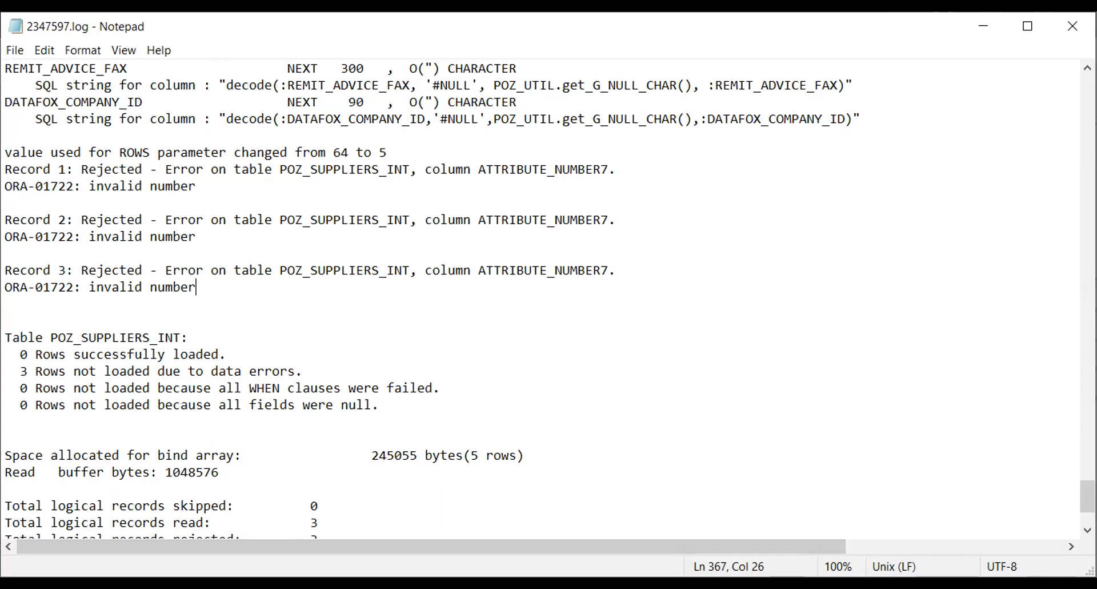
pyautogui.hotkey('alt', 'Tab')
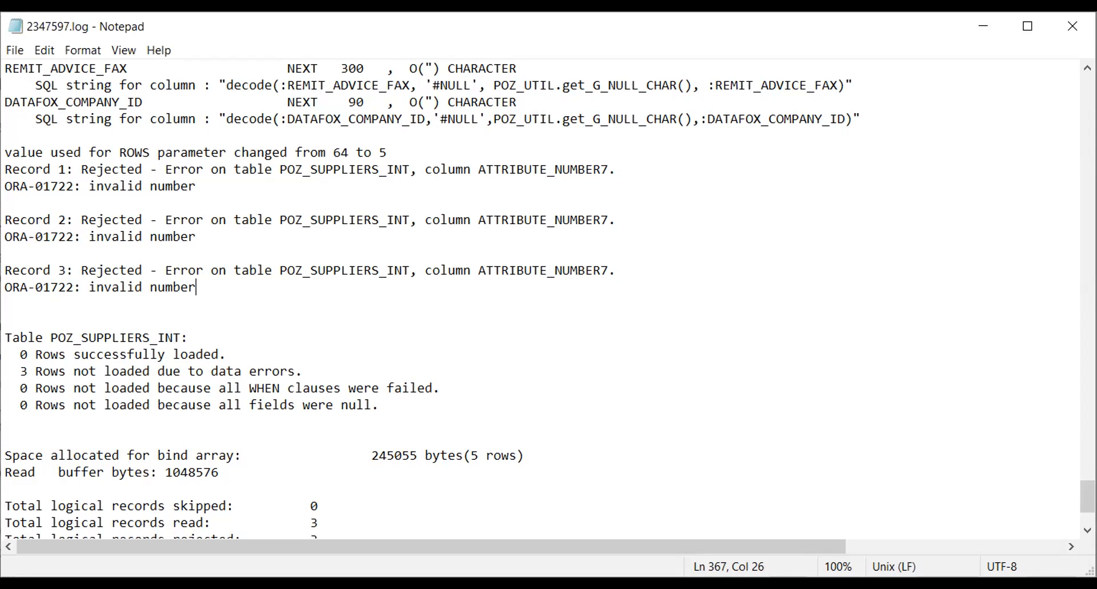
# Switch to the Oracle documentation in the browser, and download and open SupplierAddressImportTemplate.xlsm for Import Supplier Addresses
pyautogui.hotkey('alt', 'Tab')
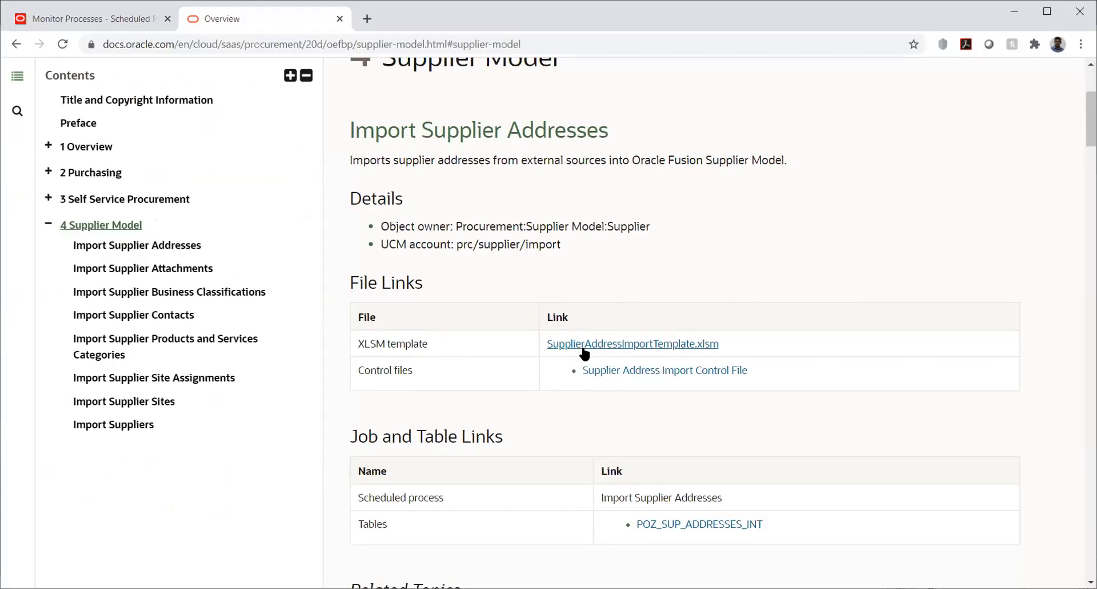
pyautogui.click(581, 341)
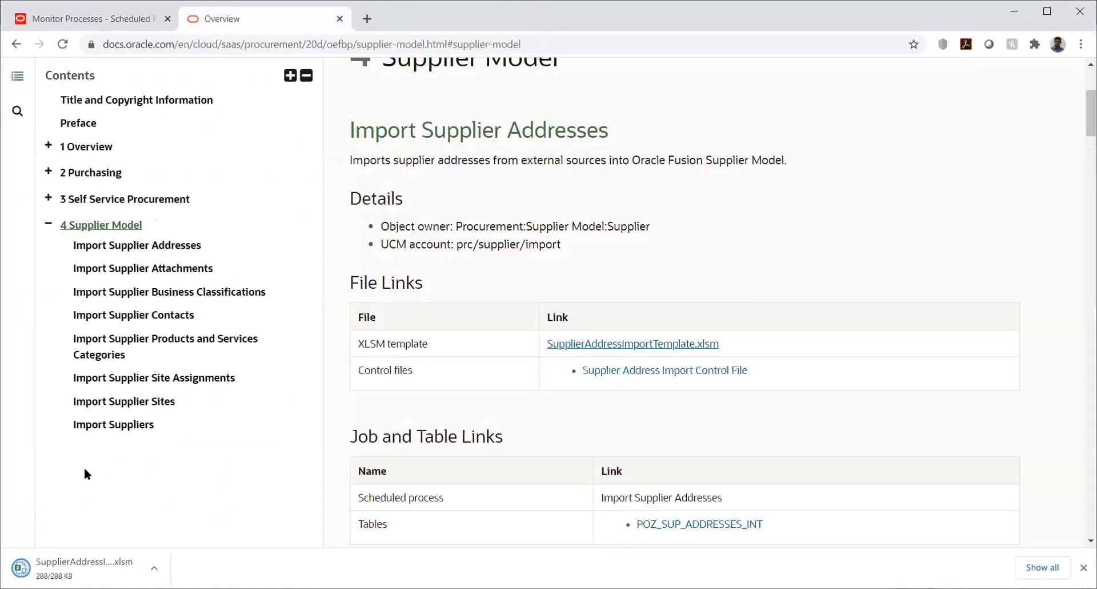
pyautogui.click(82, 568)
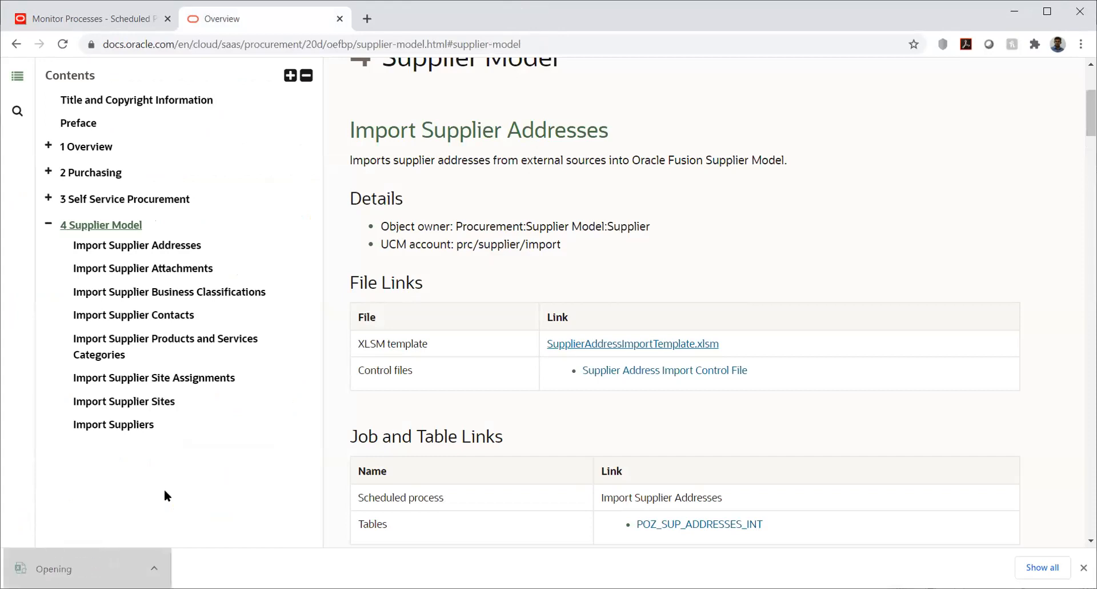
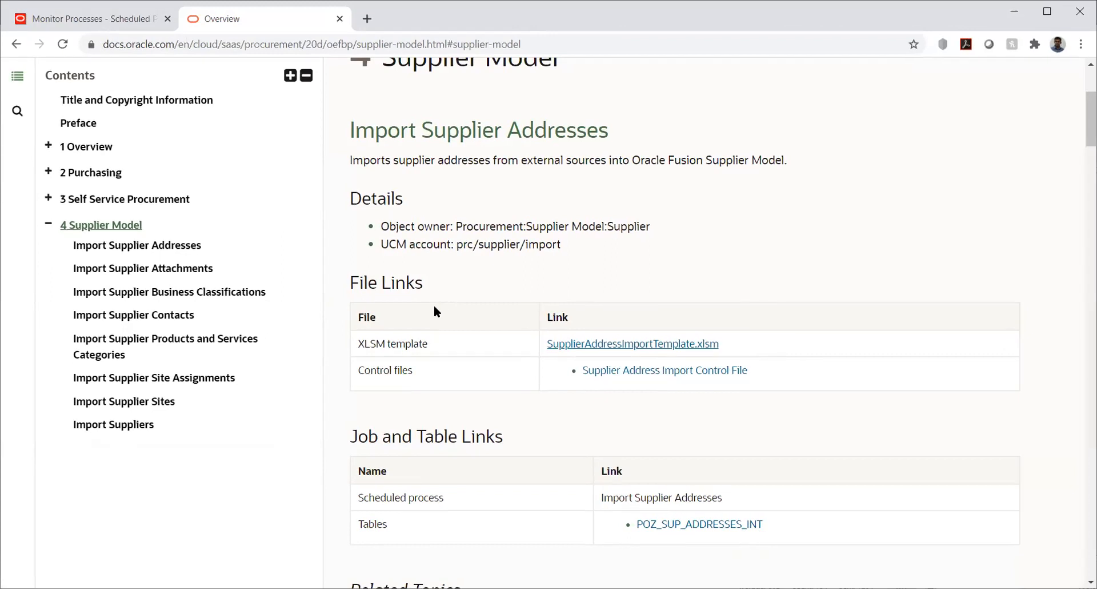
# Show the Import Suppliers documentation section, and back in Oracle's Scheduled Processes start a new Load Interface File for Import process
pyautogui.click(123, 430)
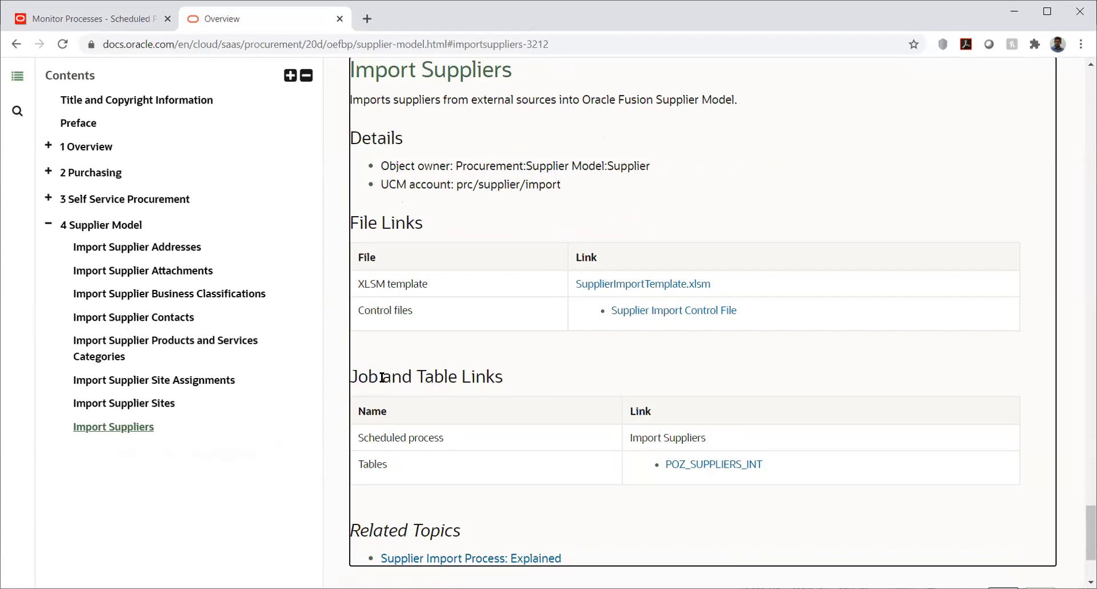
pyautogui.click(102, 17)
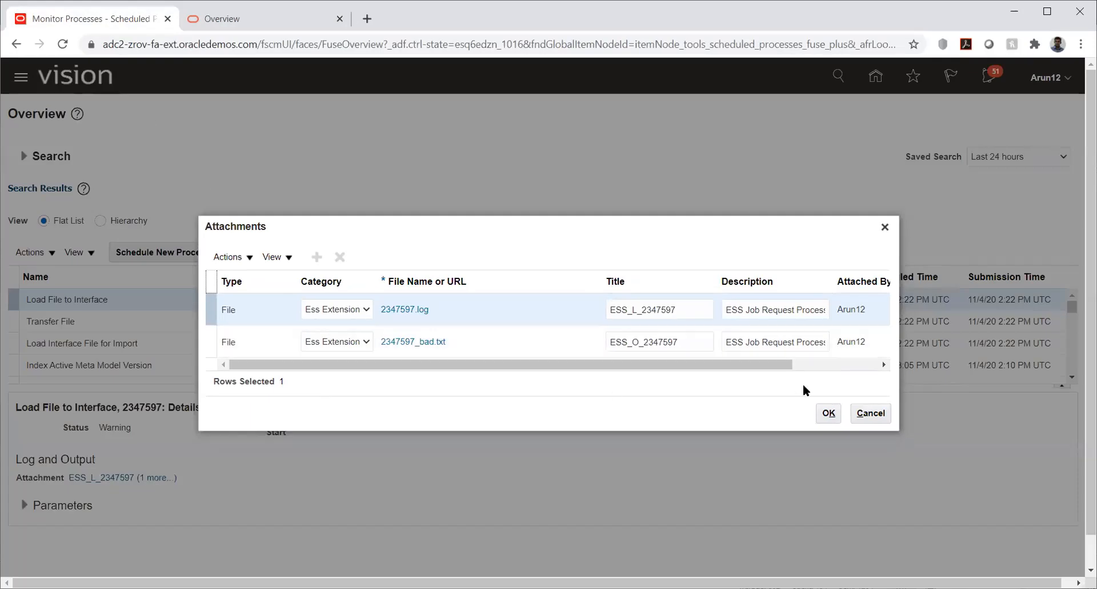
pyautogui.click(829, 412)
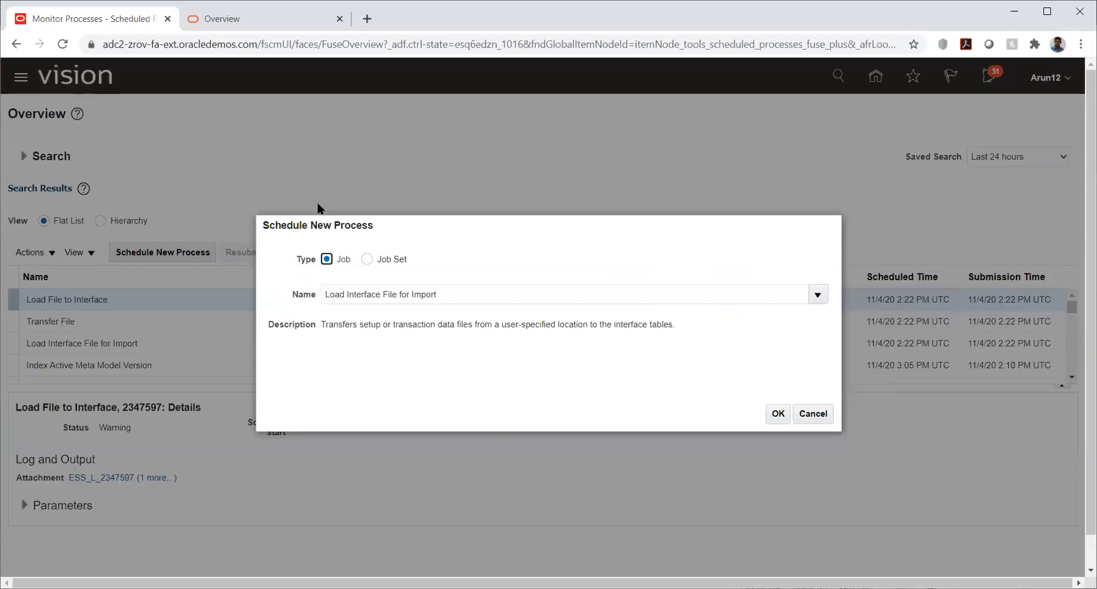
pyautogui.click(778, 413)
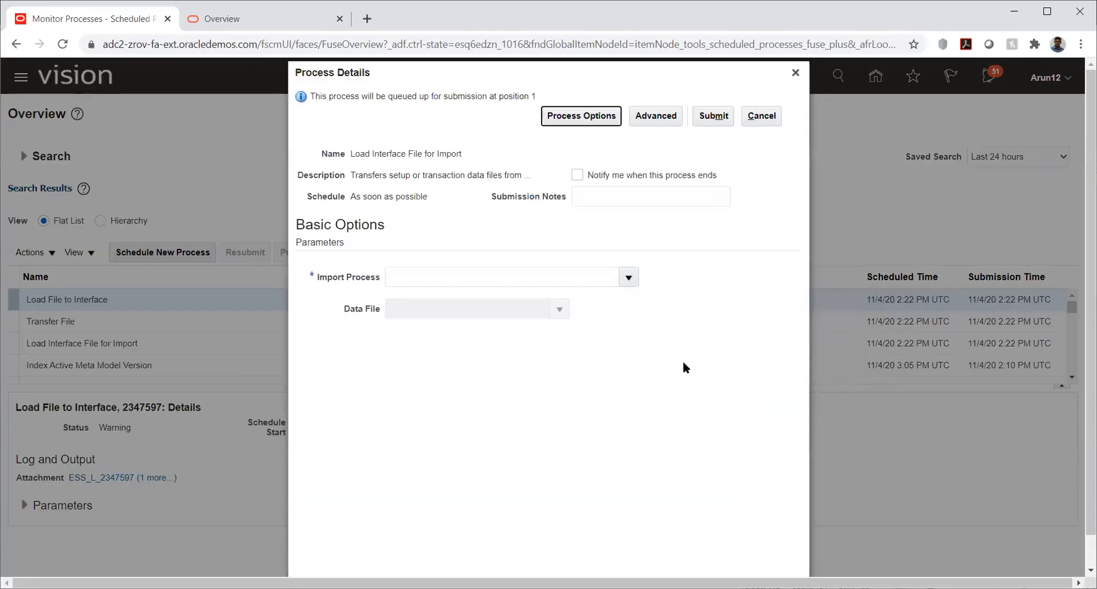
# Search the available import processes for Import% in the Import Process parameter
pyautogui.click(629, 278)
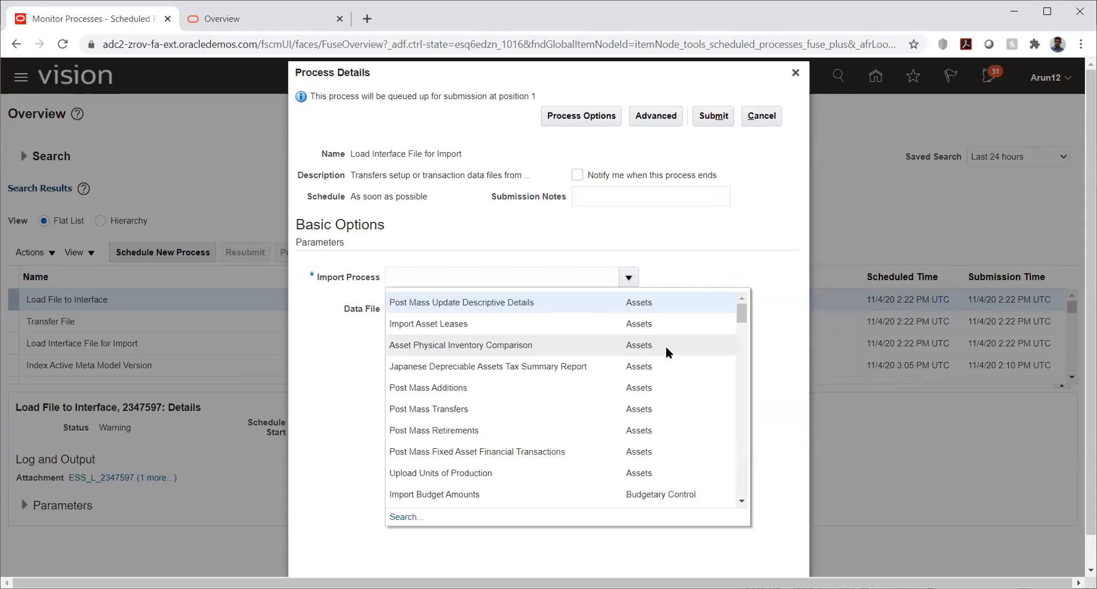
pyautogui.click(400, 518)
pyautogui.click(522, 310)
pyautogui.write('Import%')
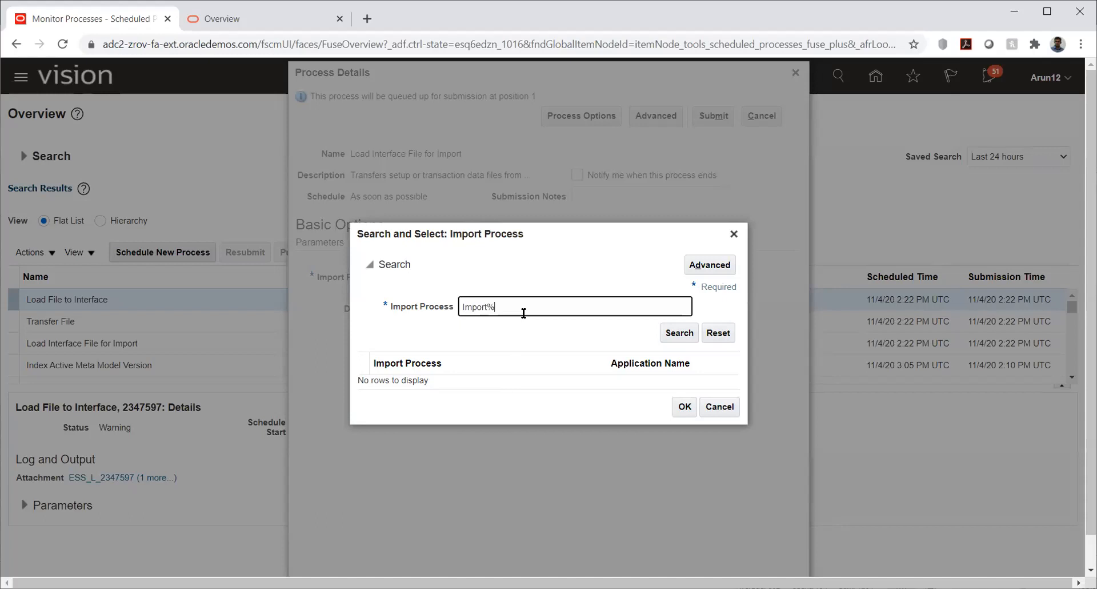
pyautogui.press('Return')
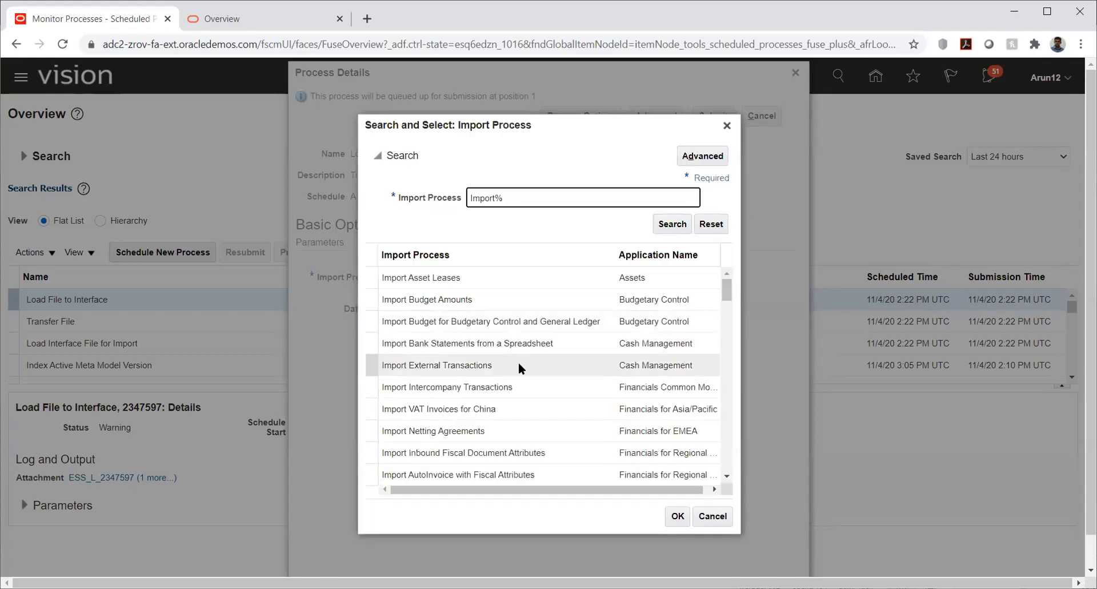
# Examine the list of import processes and their applications, including those under Supplier Model
pyautogui.scroll(-5, 497, 352)
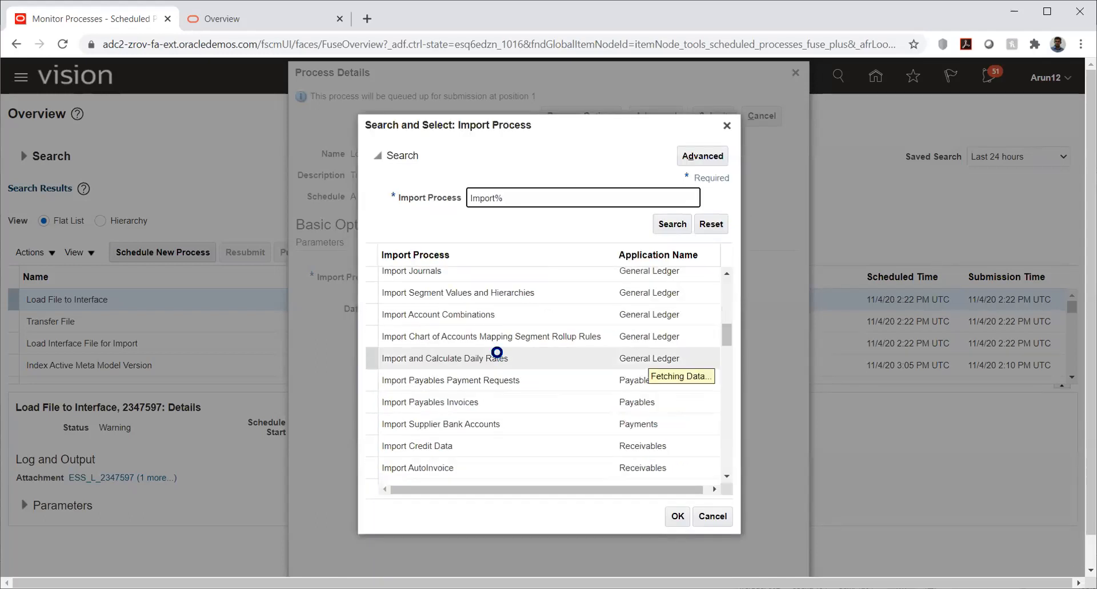
pyautogui.scroll(-5, 498, 352)
pyautogui.scroll(-5, 498, 353)
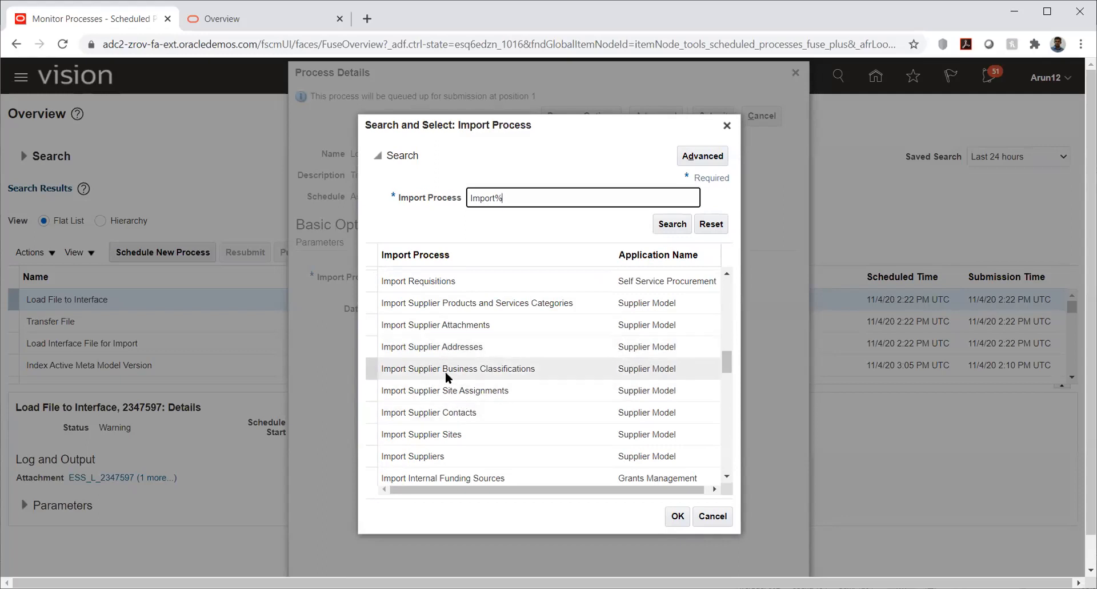
pyautogui.scroll(-2, 446, 373)
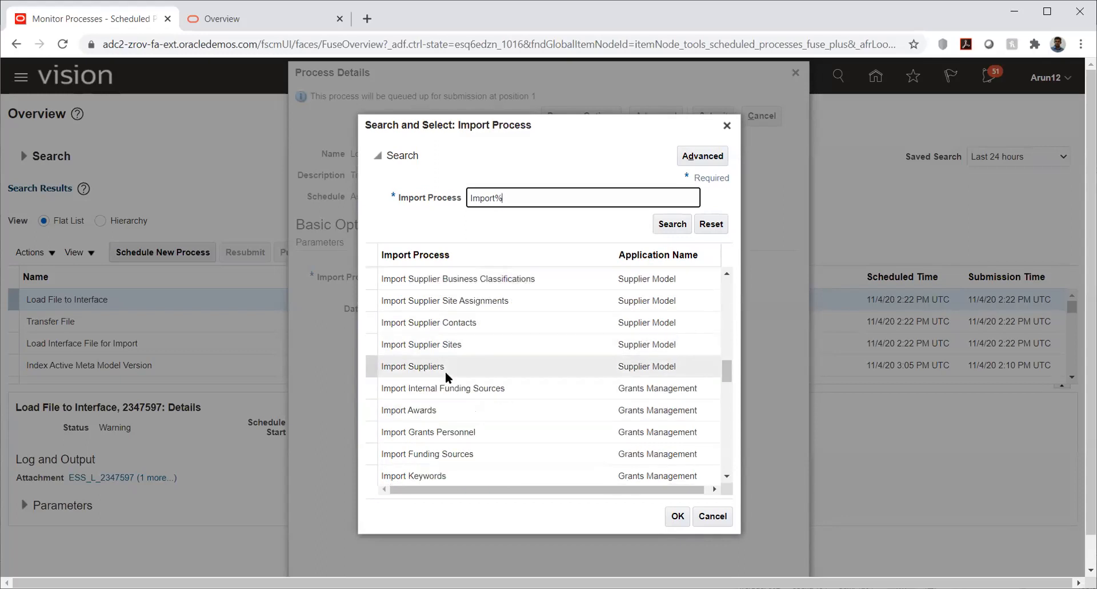
pyautogui.scroll(-6, 446, 373)
pyautogui.scroll(-4, 445, 372)
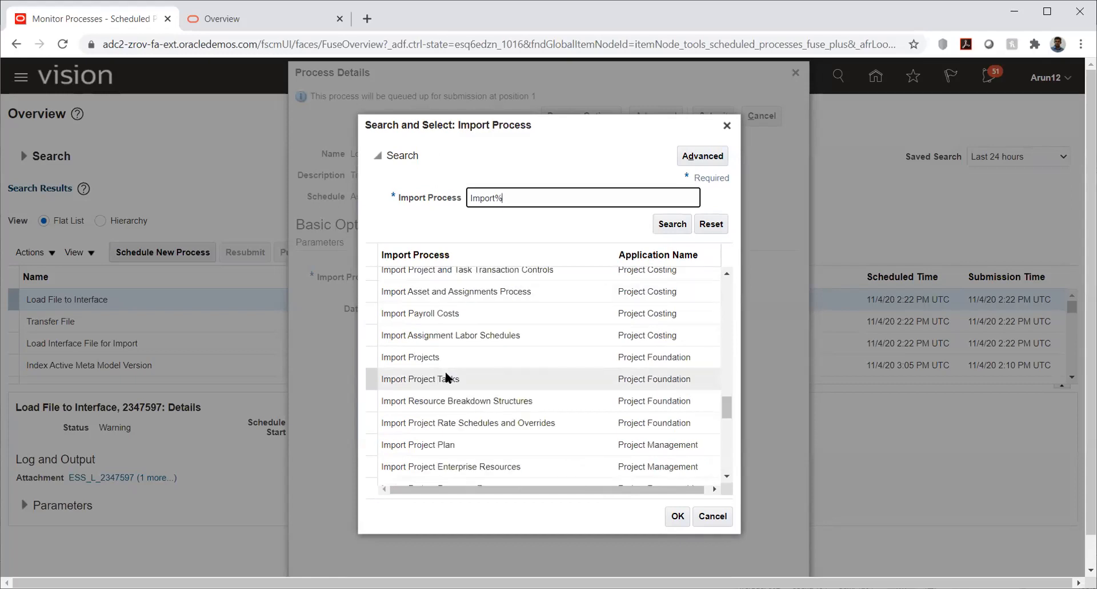
pyautogui.scroll(-10, 445, 372)
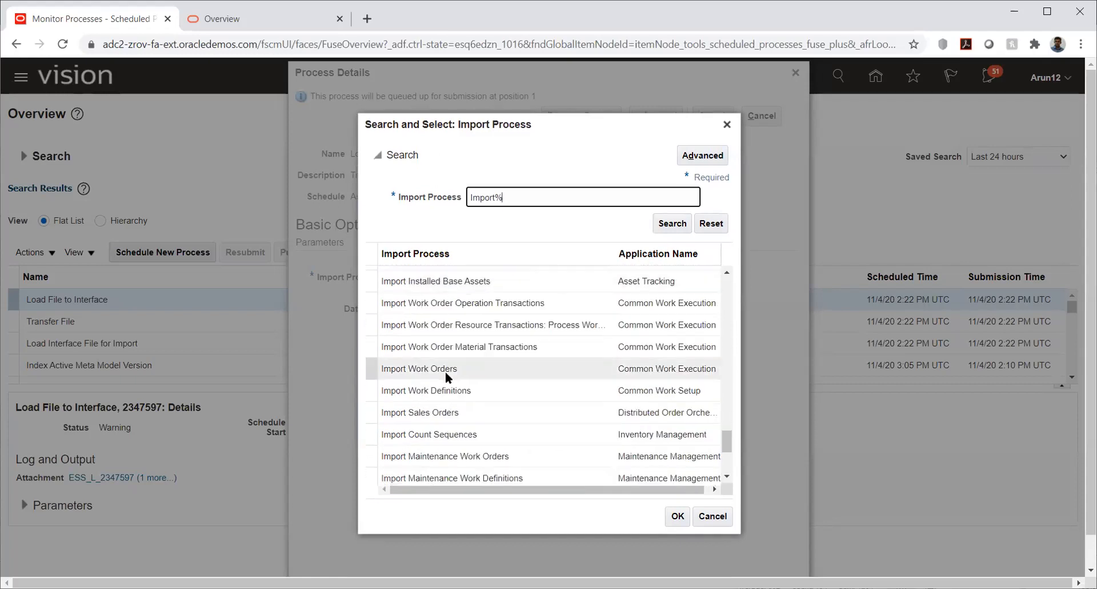
pyautogui.scroll(-3, 444, 372)
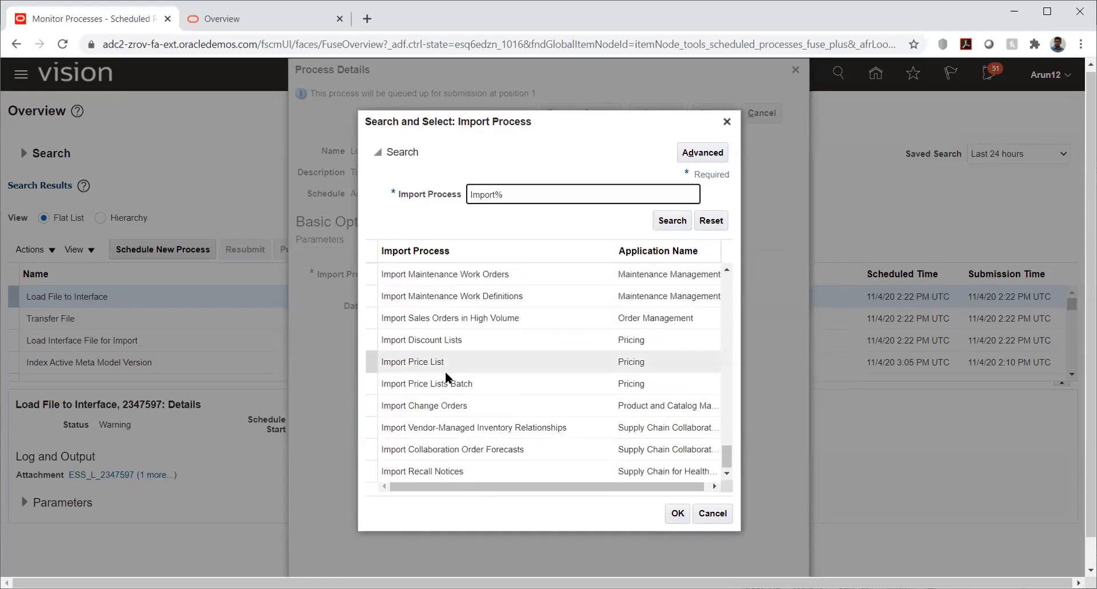
pyautogui.scroll(10, 478, 404)
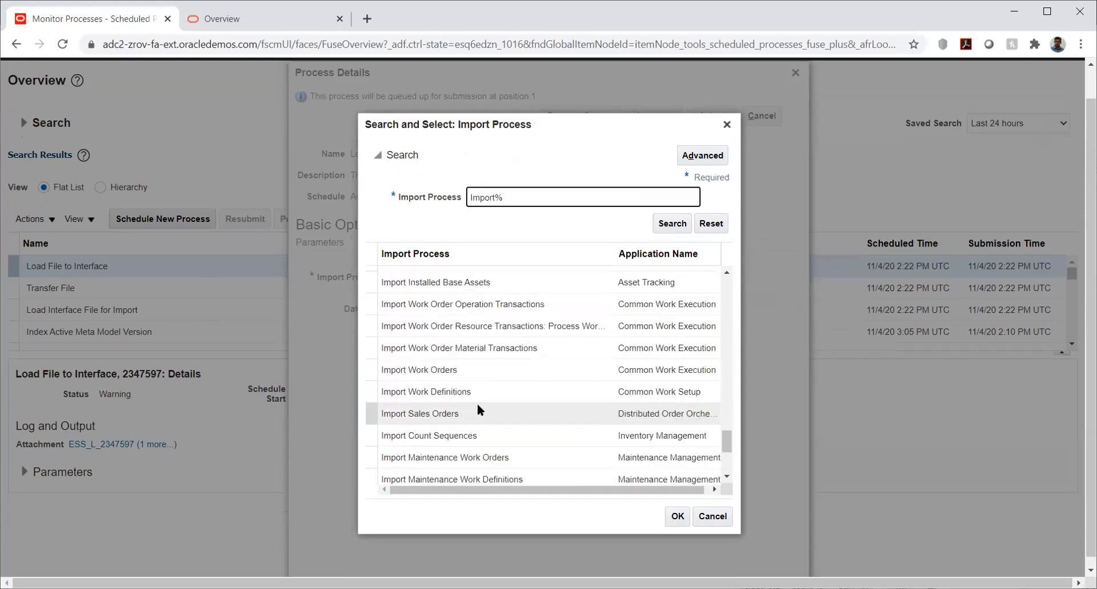
pyautogui.scroll(10, 478, 403)
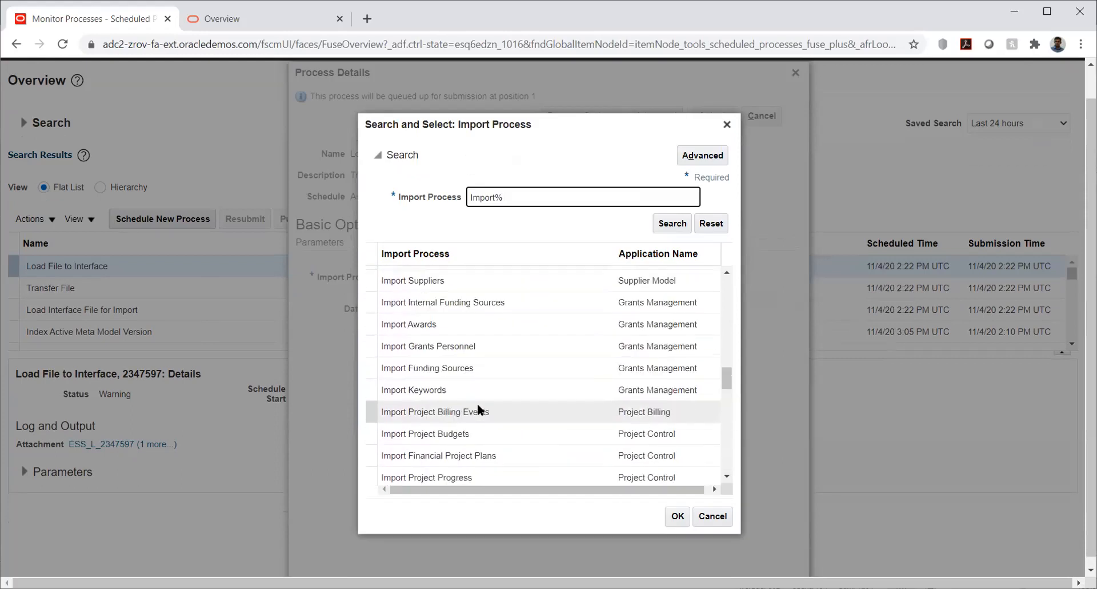
pyautogui.scroll(3, 478, 403)
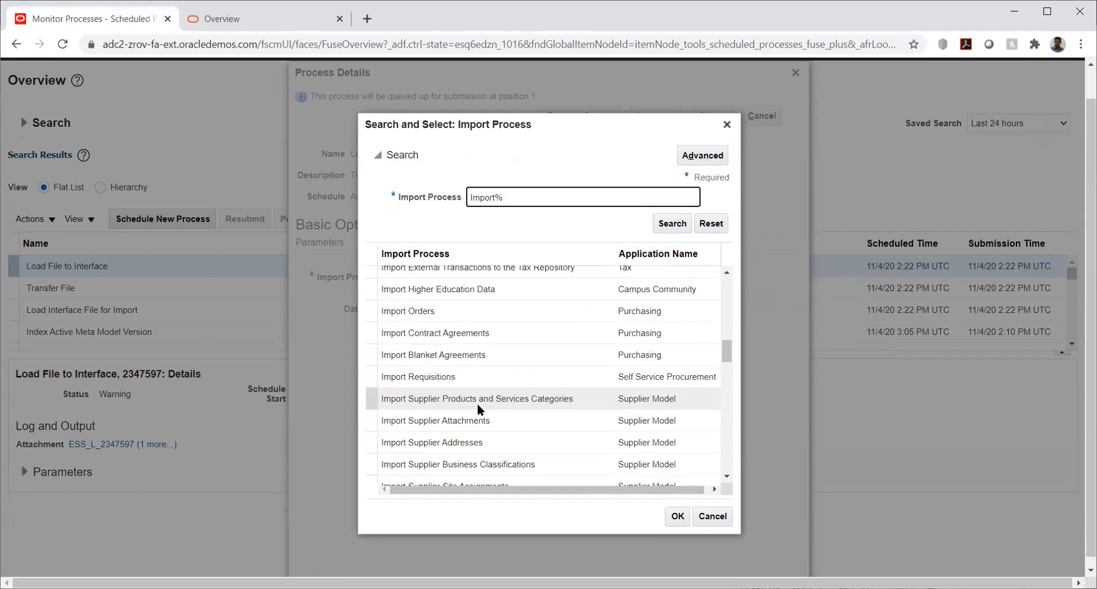
pyautogui.scroll(10, 478, 403)
pyautogui.scroll(10, 478, 403)
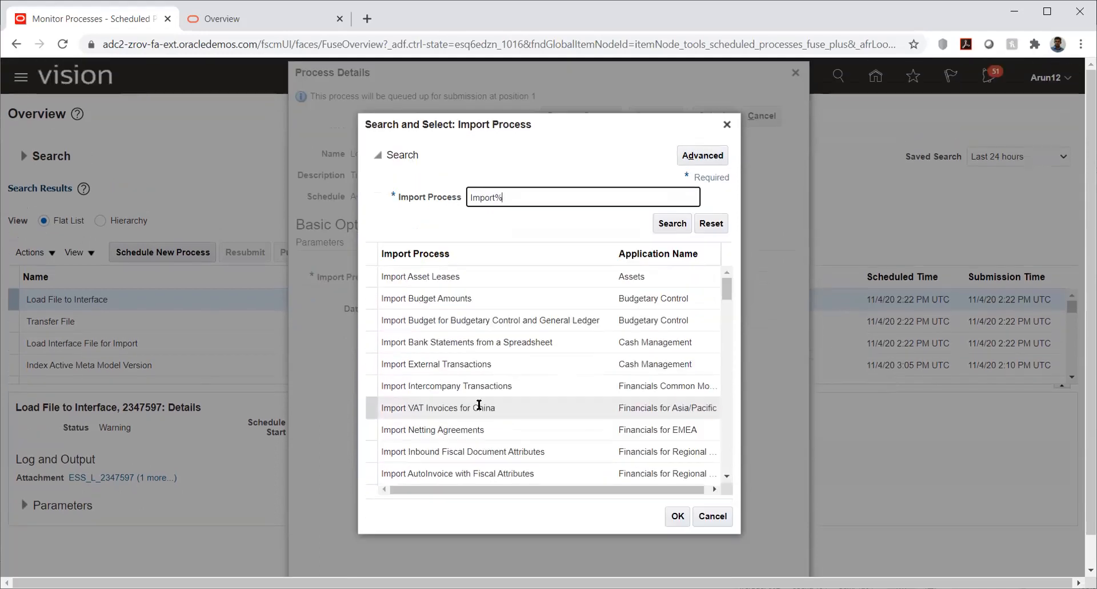
pyautogui.scroll(-15, 479, 404)
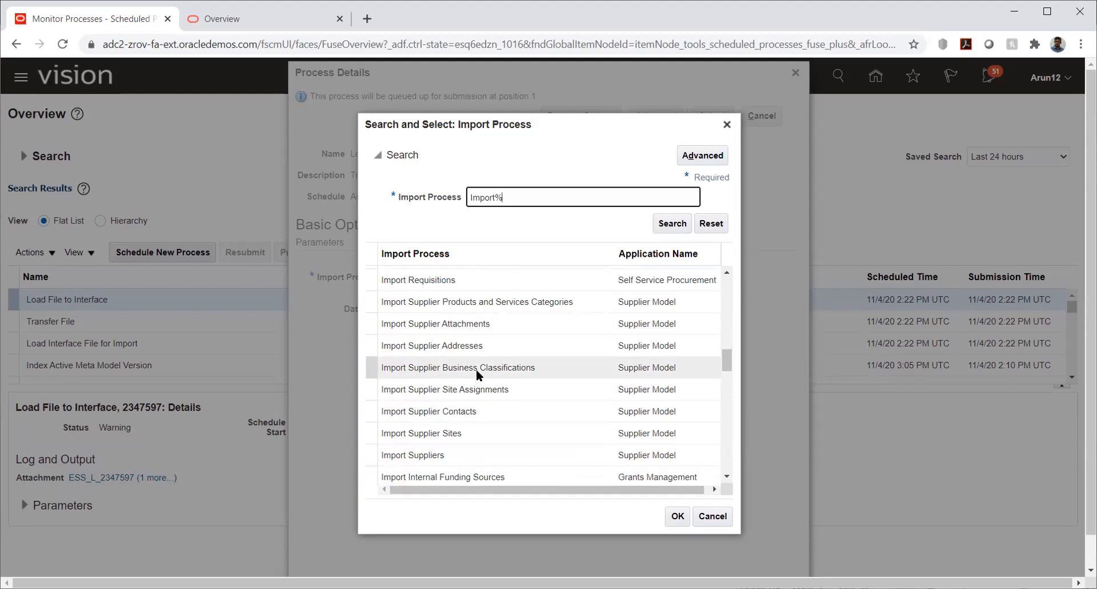
# Switch to the Oracle documentation in the browser, and download and open SupplierImportTemplate.xlsm for Import Suppliers
pyautogui.click(245, 19)
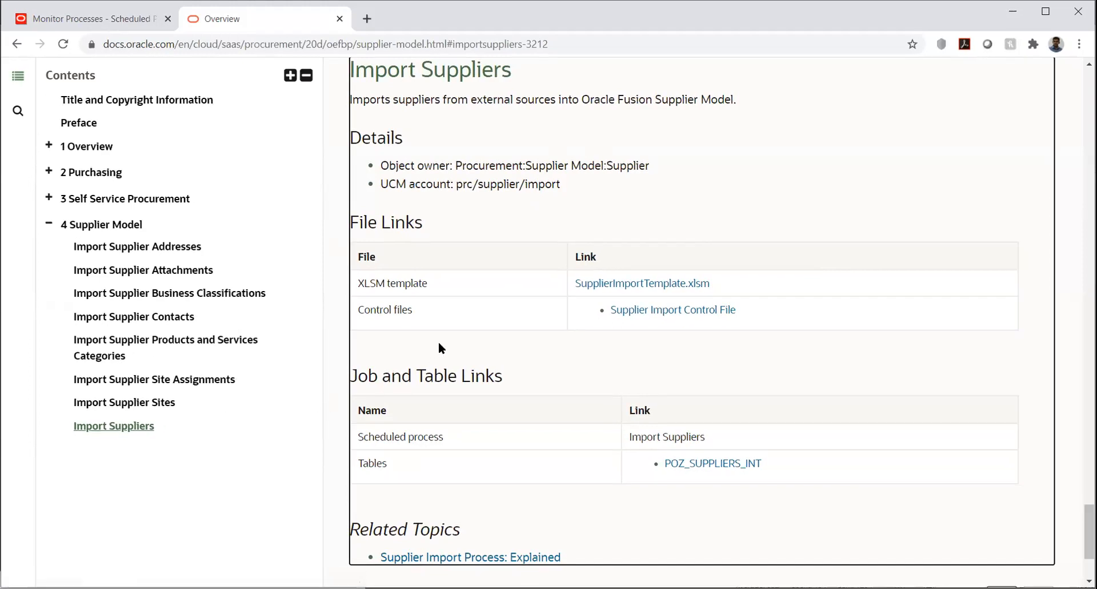
pyautogui.scroll(-2, 437, 342)
pyautogui.scroll(2, 438, 342)
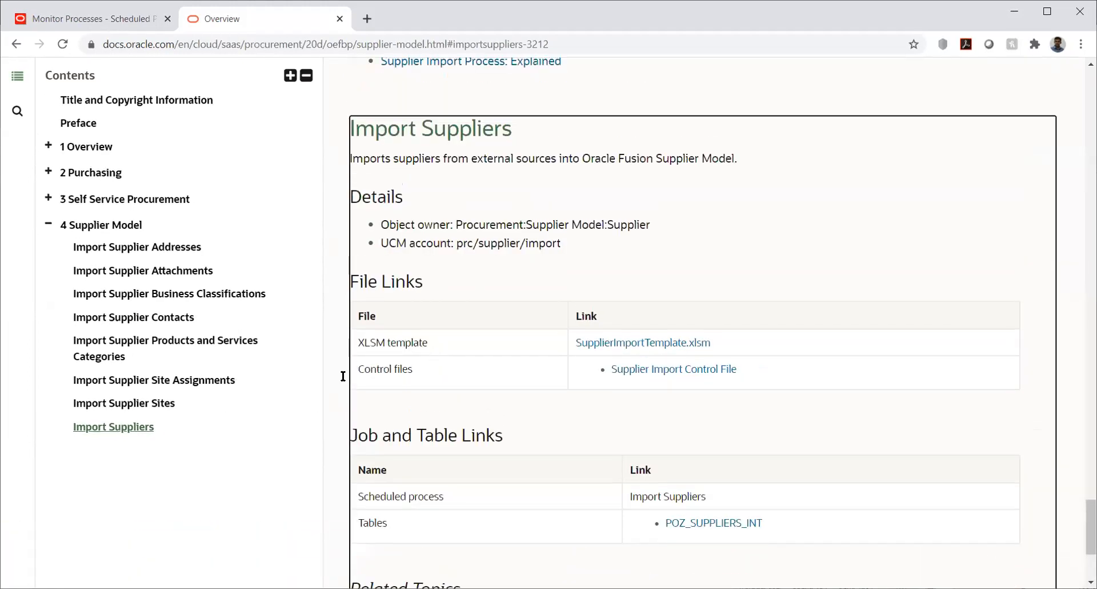
pyautogui.click(113, 426)
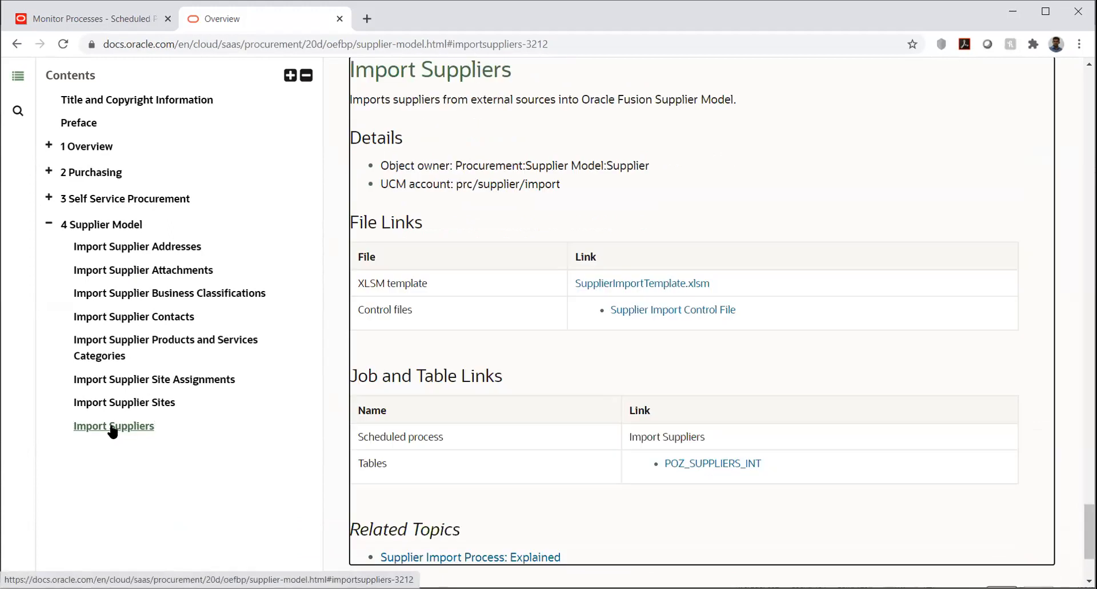
pyautogui.click(674, 284)
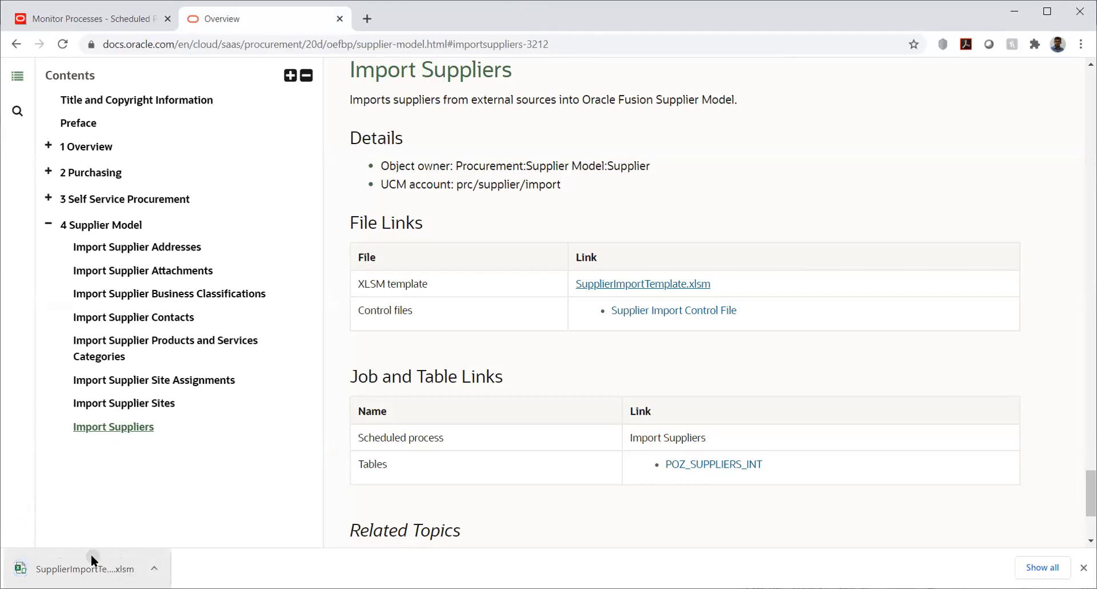
pyautogui.click(90, 554)
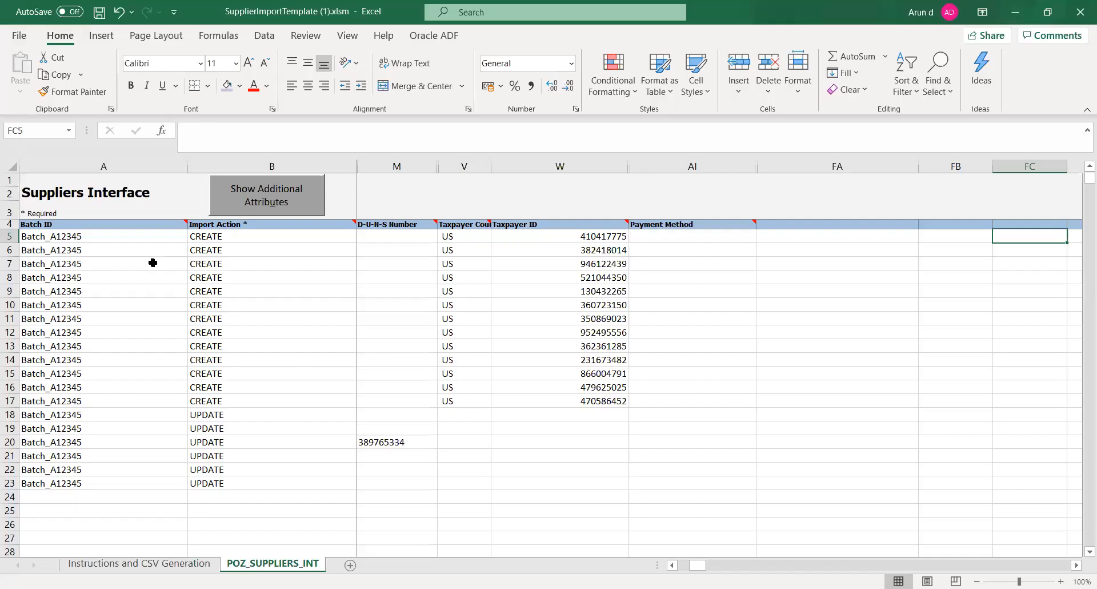
# Set the first supplier row's Batch ID in A5 of the POZ_SUPPLIERS_INT sheet to Batch_A123459001
pyautogui.click(153, 263)
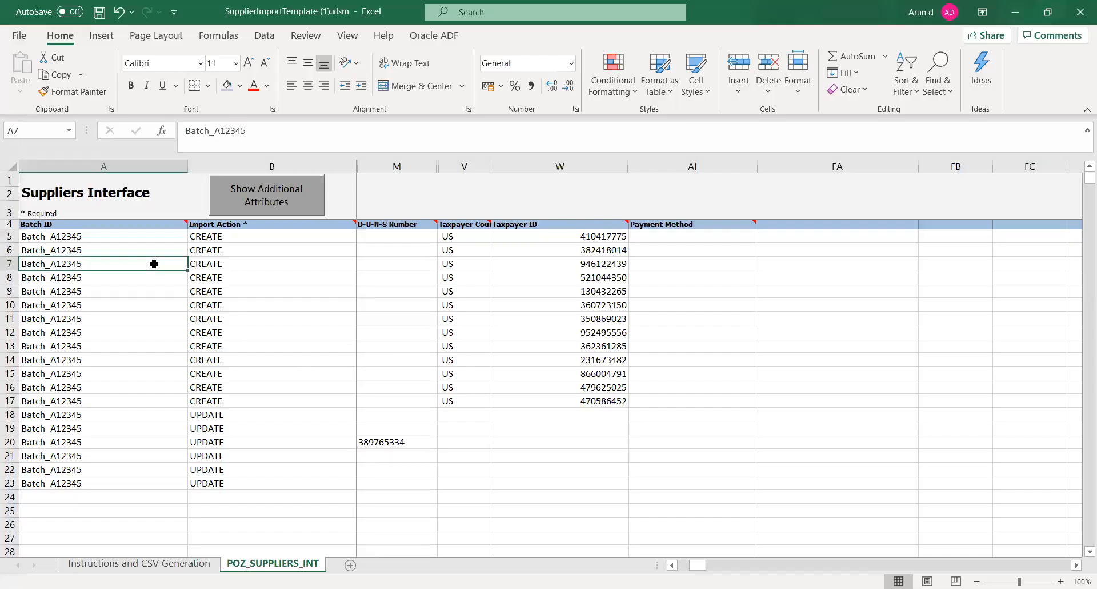
pyautogui.press('Up')
pyautogui.press('Up')
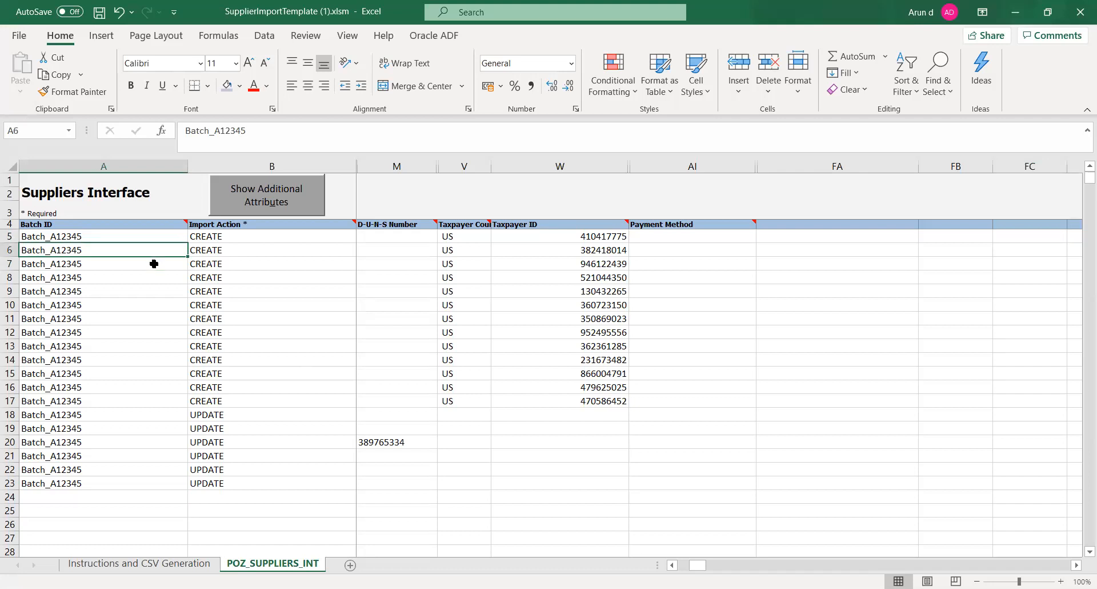
pyautogui.press('F2')
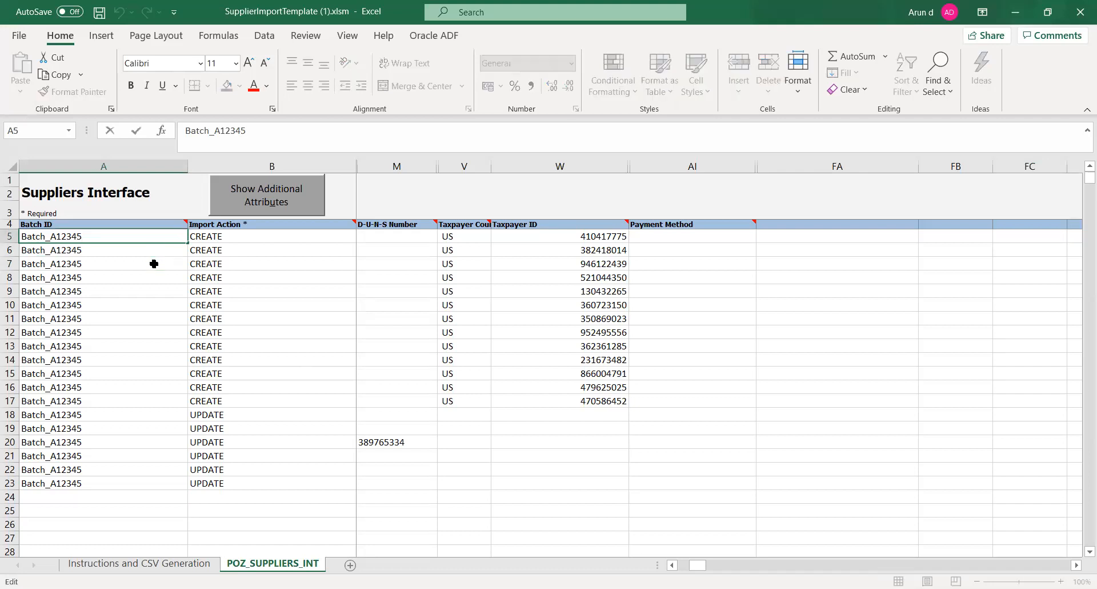
pyautogui.write('9001')
pyautogui.press('Tab')
pyautogui.press('Left')
# Copy the Batch ID from A5 into rows 6 to 10 of the Batch ID column
pyautogui.hotkey('ctrl', 'c')
pyautogui.press('Down')
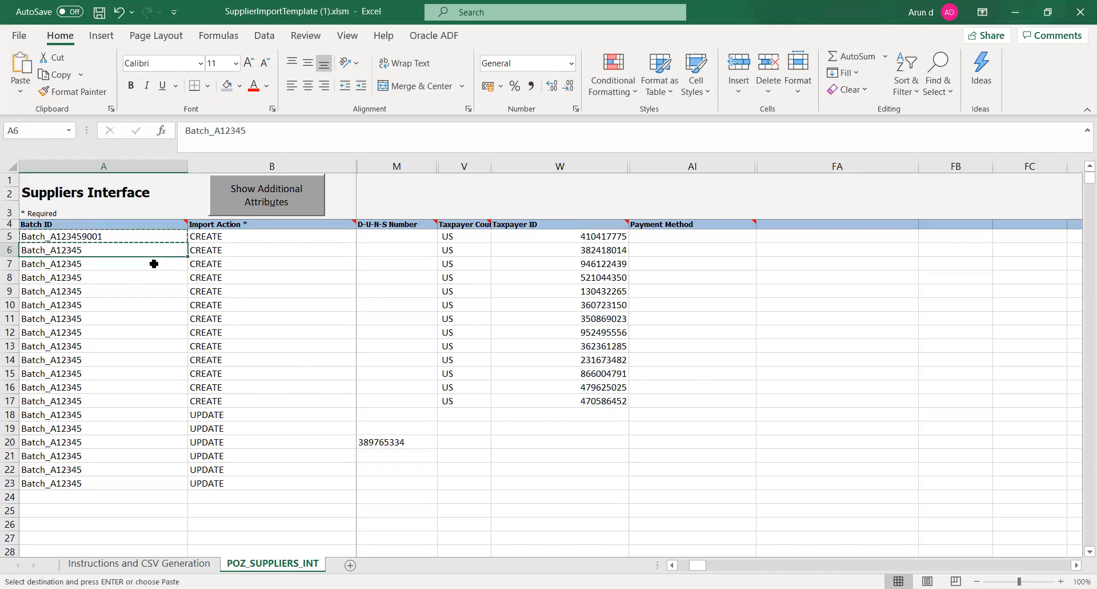
pyautogui.hotkey('shift', 'Down')
pyautogui.hotkey('shift', 'Down')
pyautogui.hotkey('shift', 'Down')
pyautogui.hotkey('shift', 'Down')
pyautogui.hotkey('shift', 'Down')
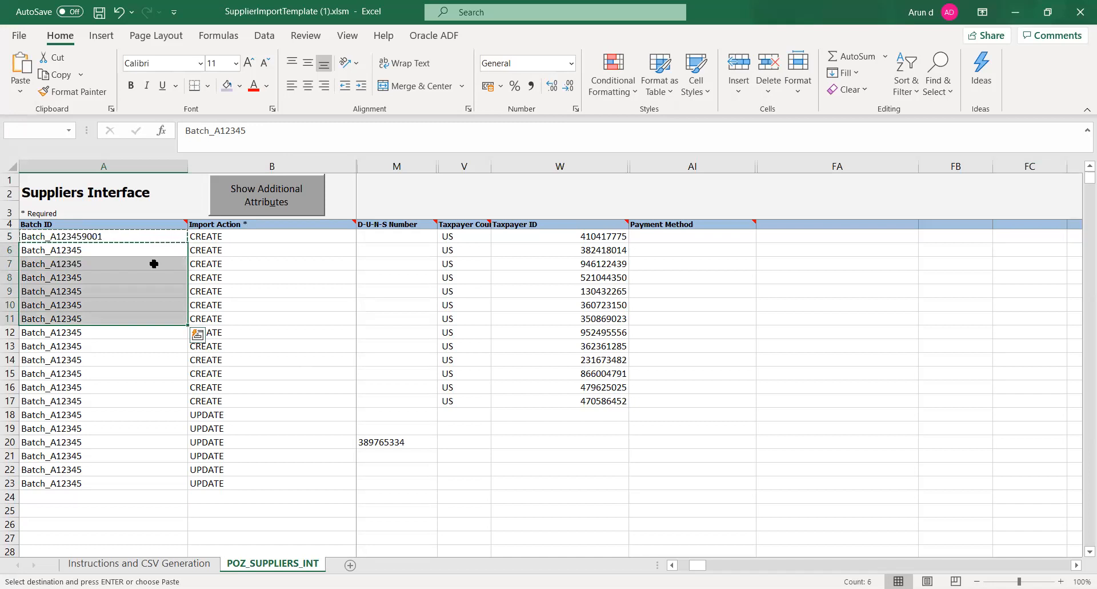
pyautogui.hotkey('shift', 'Up')
pyautogui.hotkey('ctrl', 'v')
# Clear the contents of rows 11 to 24 from column A through column HH in the Suppliers Interface sheet
pyautogui.press('Down')
pyautogui.press('Down')
pyautogui.press('Down')
pyautogui.press('Down')
pyautogui.press('Down')
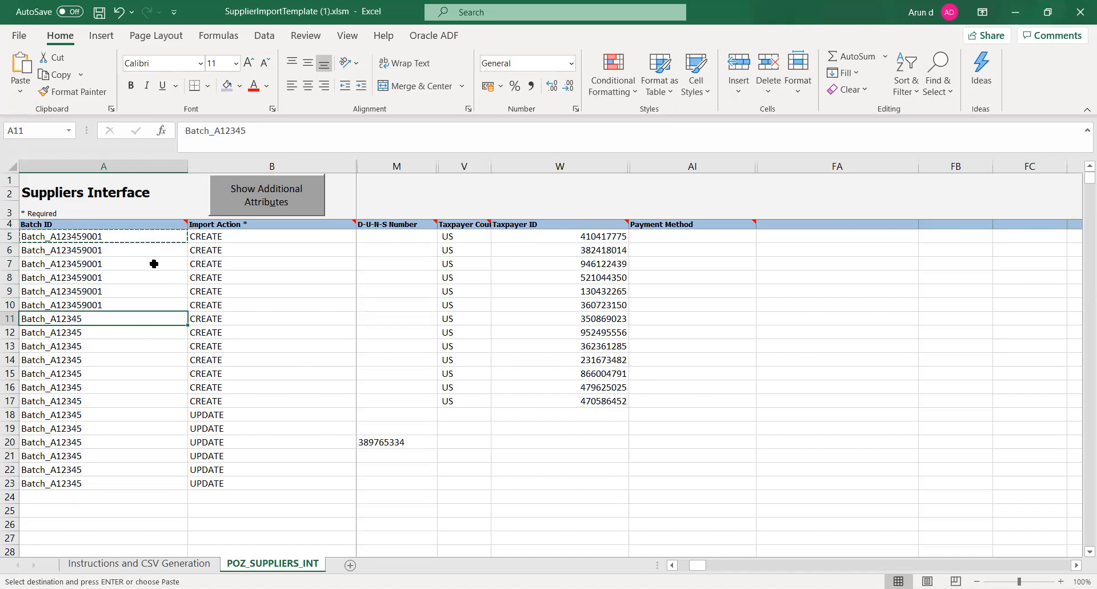
pyautogui.hotkey('shift', 'Right')
pyautogui.hotkey('shift', 'Down')
pyautogui.hotkey('shift', 'Down')
pyautogui.hotkey('shift', 'Down')
pyautogui.hotkey('shift', 'Down')
pyautogui.hotkey('shift', 'Down')
pyautogui.hotkey('shift', 'Down')
pyautogui.hotkey('shift', 'Down')
pyautogui.hotkey('shift', 'Down')
pyautogui.hotkey('shift', 'Down')
pyautogui.hotkey('shift', 'Down')
pyautogui.hotkey('shift', 'Down')
pyautogui.hotkey('shift', 'Down')
pyautogui.hotkey('shift', 'Down')
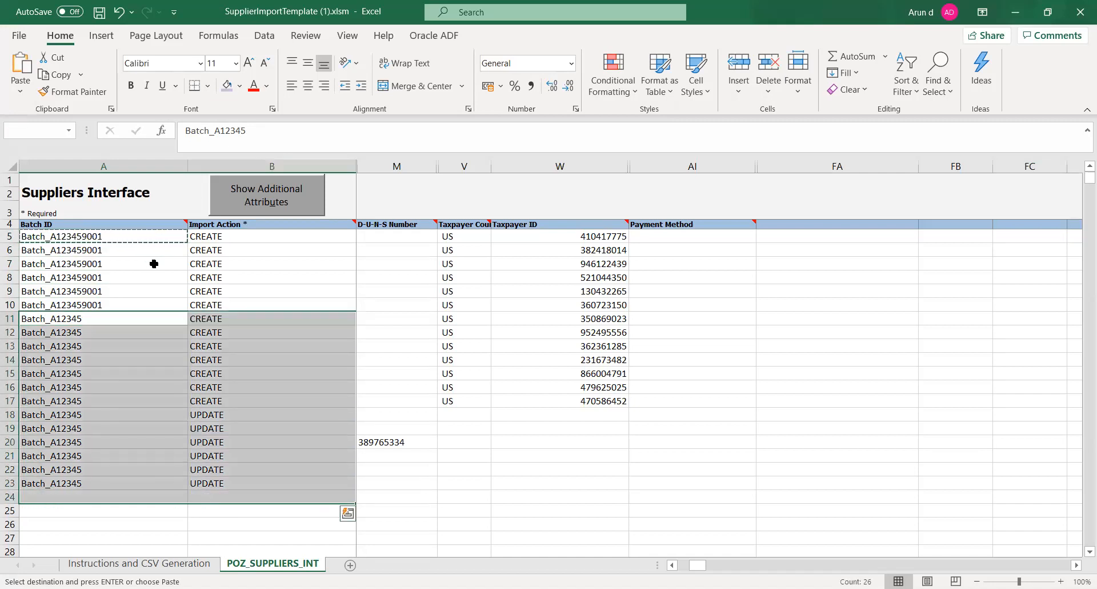
pyautogui.hotkey('shift', 'Right')
pyautogui.hotkey('shift', 'Right')
pyautogui.hotkey('shift', 'Right')
pyautogui.hotkey('shift', 'Right')
pyautogui.hotkey('shift', 'Right')
pyautogui.hotkey('shift', 'Right')
pyautogui.hotkey('shift', 'Right')
pyautogui.hotkey('shift', 'Right')
pyautogui.hotkey('shift', 'Right')
pyautogui.hotkey('shift', 'Right')
pyautogui.hotkey('shift', 'Right')
pyautogui.hotkey('shift', 'Right')
pyautogui.hotkey('shift', 'Right')
pyautogui.hotkey('shift', 'Right')
pyautogui.hotkey('shift', 'Right')
pyautogui.hotkey('shift', 'Right')
pyautogui.hotkey('shift', 'Right')
pyautogui.hotkey('shift', 'Right')
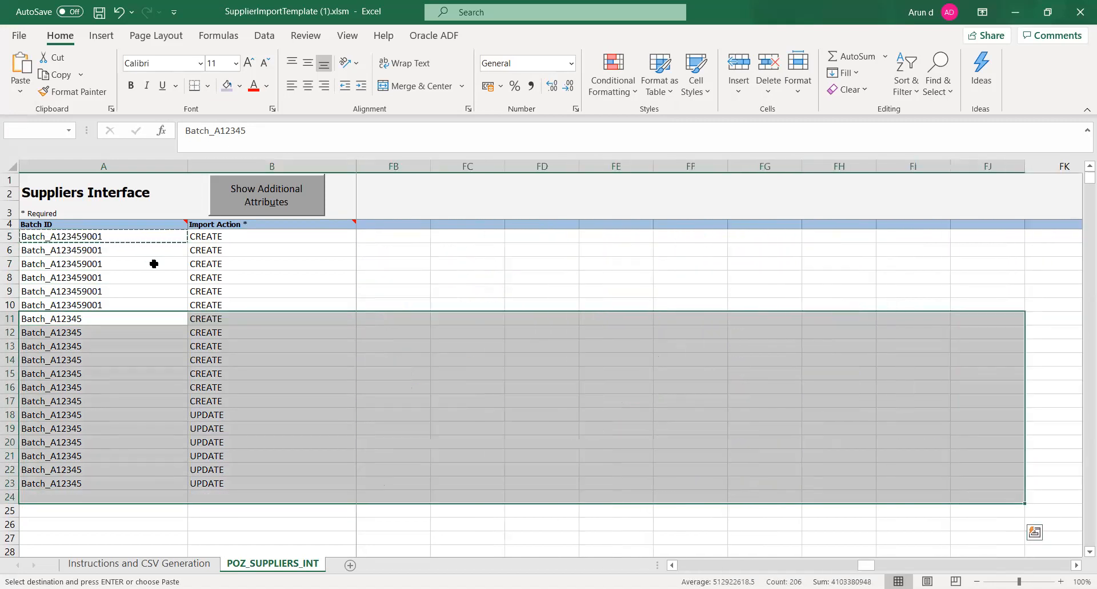
pyautogui.hotkey('shift', 'Right')
pyautogui.hotkey('shift', 'Right')
pyautogui.hotkey('shift', 'Right')
pyautogui.hotkey('shift', 'Right')
pyautogui.hotkey('shift', 'Right')
pyautogui.hotkey('shift', 'Right')
pyautogui.hotkey('shift', 'Right')
pyautogui.hotkey('shift', 'Right')
pyautogui.hotkey('shift', 'Right')
pyautogui.hotkey('shift', 'Right')
pyautogui.hotkey('shift', 'Right')
pyautogui.hotkey('shift', 'Right')
pyautogui.hotkey('shift', 'Right')
pyautogui.hotkey('shift', 'Right')
pyautogui.hotkey('shift', 'Right')
pyautogui.hotkey('shift', 'Right')
pyautogui.hotkey('shift', 'Right')
pyautogui.hotkey('shift', 'Right')
pyautogui.hotkey('shift', 'Right')
pyautogui.hotkey('shift', 'Right')
pyautogui.hotkey('shift', 'Right')
pyautogui.hotkey('shift', 'Right')
pyautogui.hotkey('shift', 'Right')
pyautogui.hotkey('shift', 'Right')
pyautogui.hotkey('shift', 'Right')
pyautogui.hotkey('shift', 'Right')
pyautogui.hotkey('shift', 'Right')
pyautogui.hotkey('shift', 'Right')
pyautogui.hotkey('shift', 'Right')
pyautogui.hotkey('shift', 'Right')
pyautogui.hotkey('shift', 'Right')
pyautogui.hotkey('shift', 'Right')
pyautogui.hotkey('shift', 'Right')
pyautogui.hotkey('shift', 'Right')
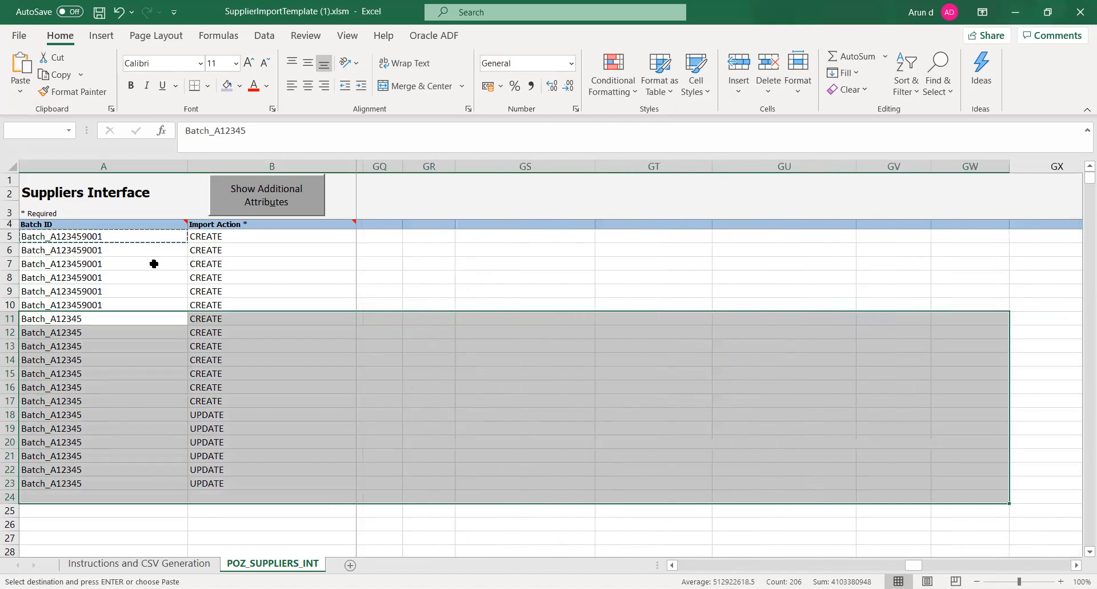
pyautogui.hotkey('shift', 'Right')
pyautogui.hotkey('shift', 'Right')
pyautogui.hotkey('shift', 'Right')
pyautogui.hotkey('shift', 'Right')
pyautogui.hotkey('shift', 'Right')
pyautogui.hotkey('shift', 'Right')
pyautogui.hotkey('shift', 'Right')
pyautogui.hotkey('shift', 'Right')
pyautogui.hotkey('shift', 'Right')
pyautogui.hotkey('shift', 'Right')
pyautogui.hotkey('shift', 'Right')
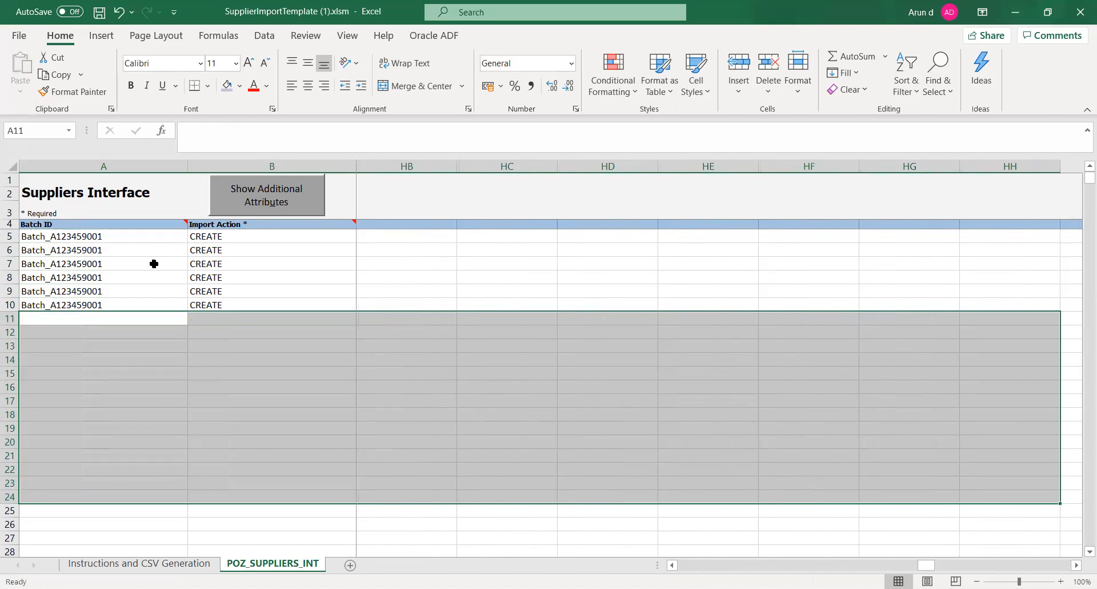
pyautogui.press('Left')
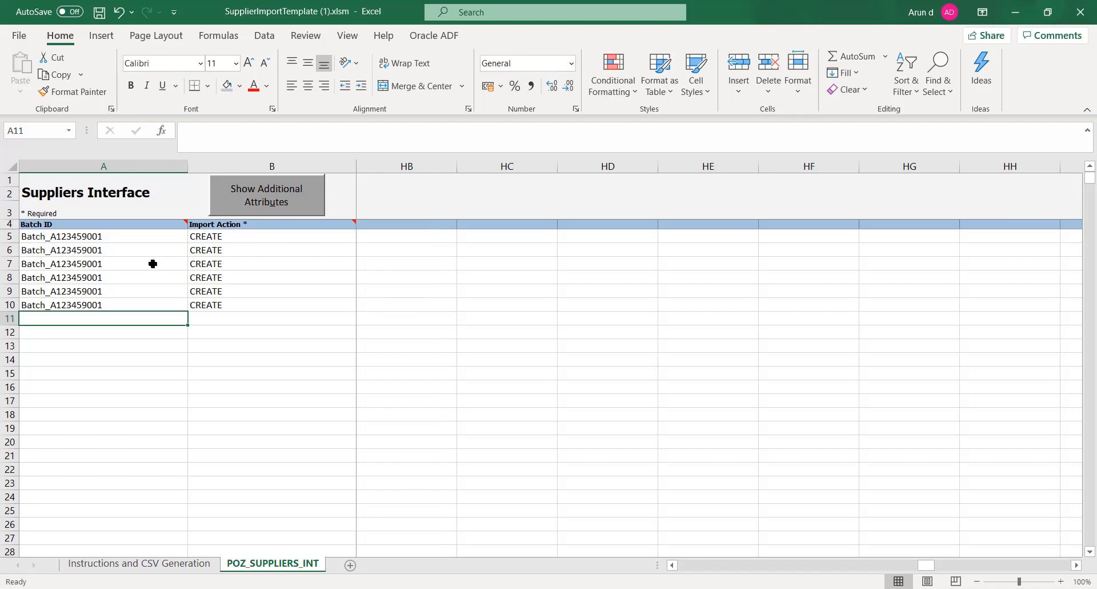
# Replace the first supplier row's Supplier Name in C5 with TATA_VENDOR_03_SUPPLIER
pyautogui.click(124, 235)
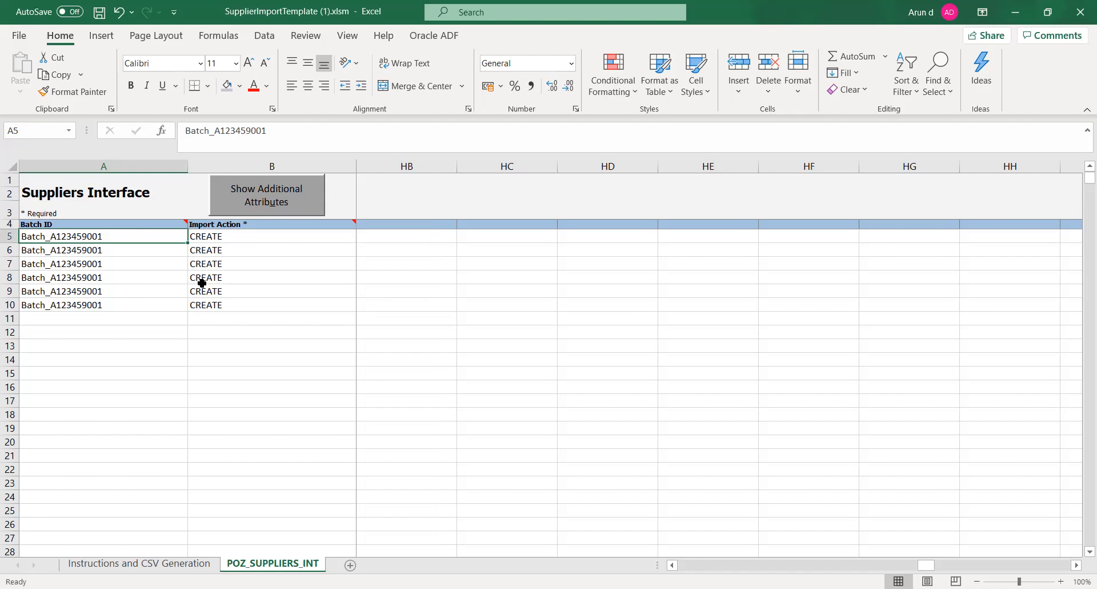
pyautogui.press('Right')
pyautogui.press('Right')
pyautogui.press('Right')
pyautogui.press('Right')
pyautogui.press('Left')
pyautogui.press('Left')
pyautogui.press('Left')
pyautogui.press('Right')
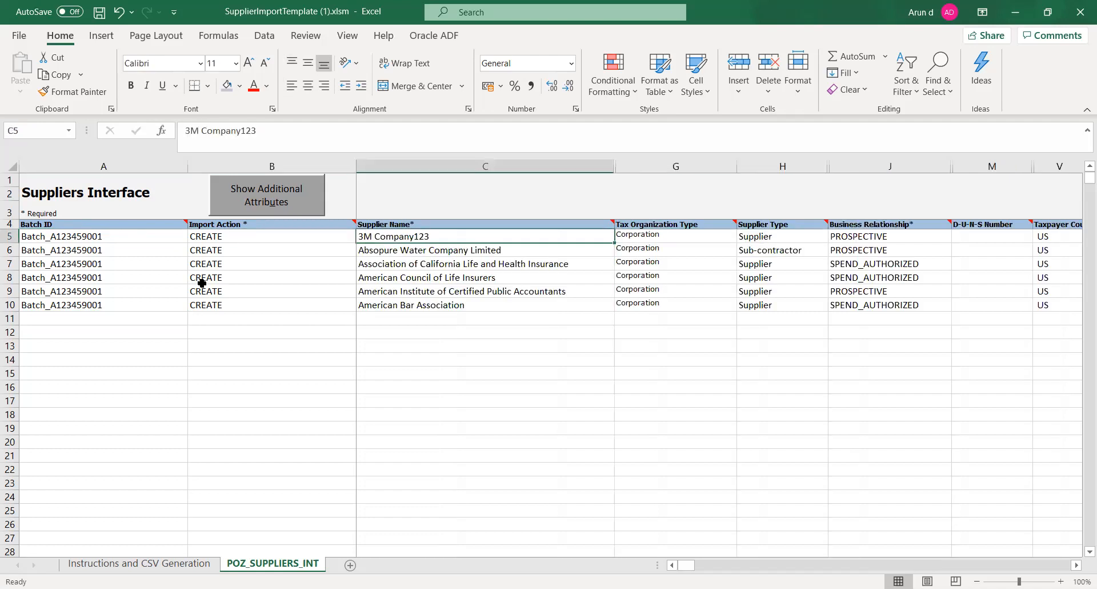
pyautogui.write('tata')
pyautogui.press('BackSpace')
pyautogui.press('BackSpace')
pyautogui.press('BackSpace')
pyautogui.press('BackSpace')
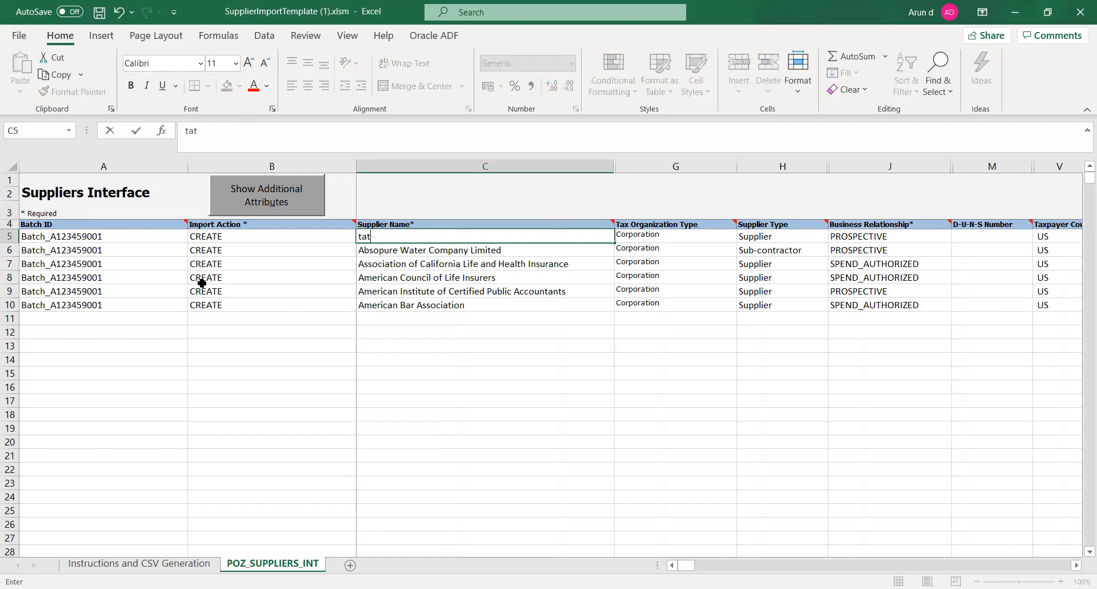
pyautogui.press('Right')
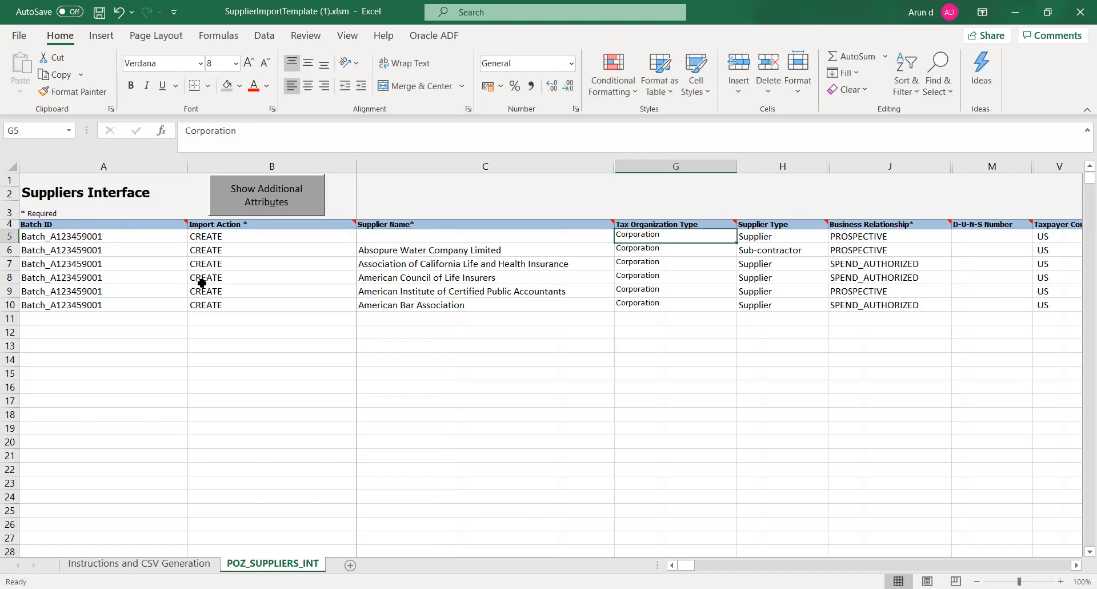
pyautogui.press('Left')
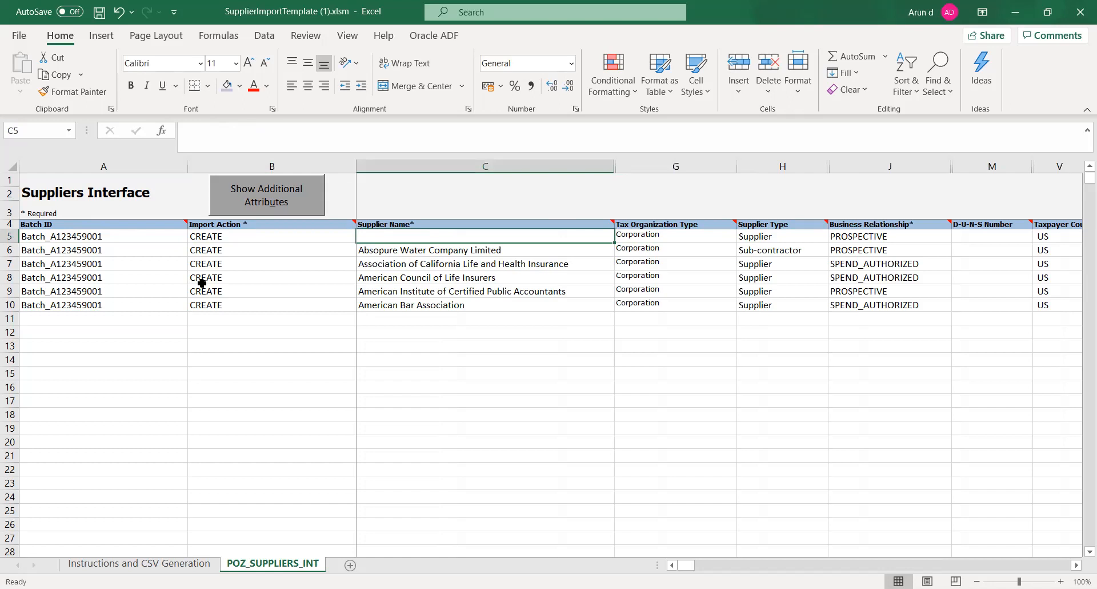
pyautogui.write('TATA_VENDOR')
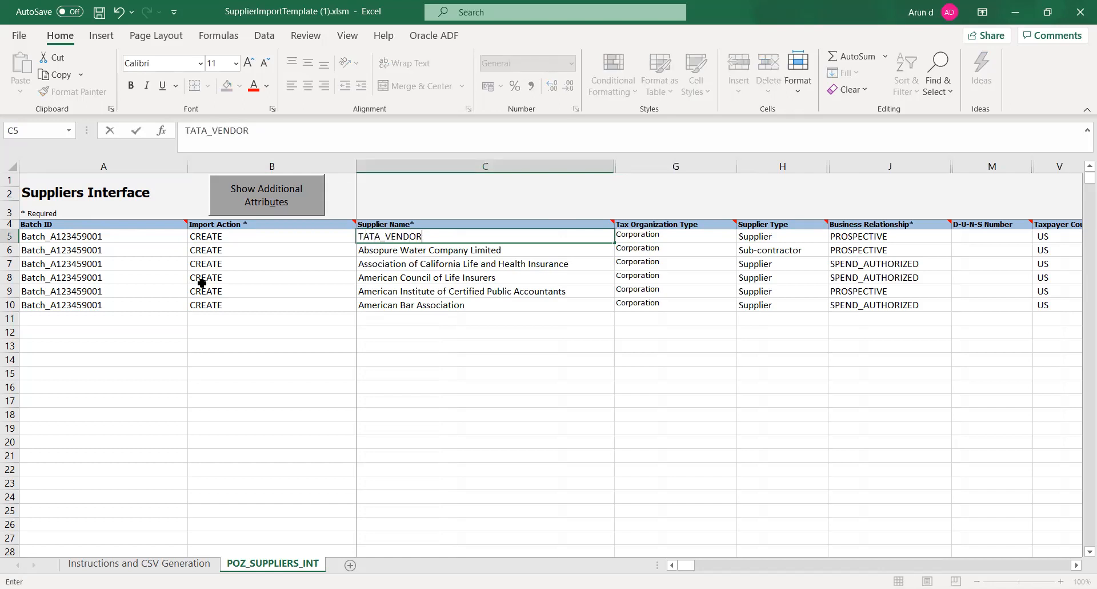
pyautogui.write('_03_SUPPLIER')
pyautogui.press('Tab')
# Set the first supplier row's Business Relationship in J5 to SPEND_AUTHORIZED
pyautogui.press('Tab')
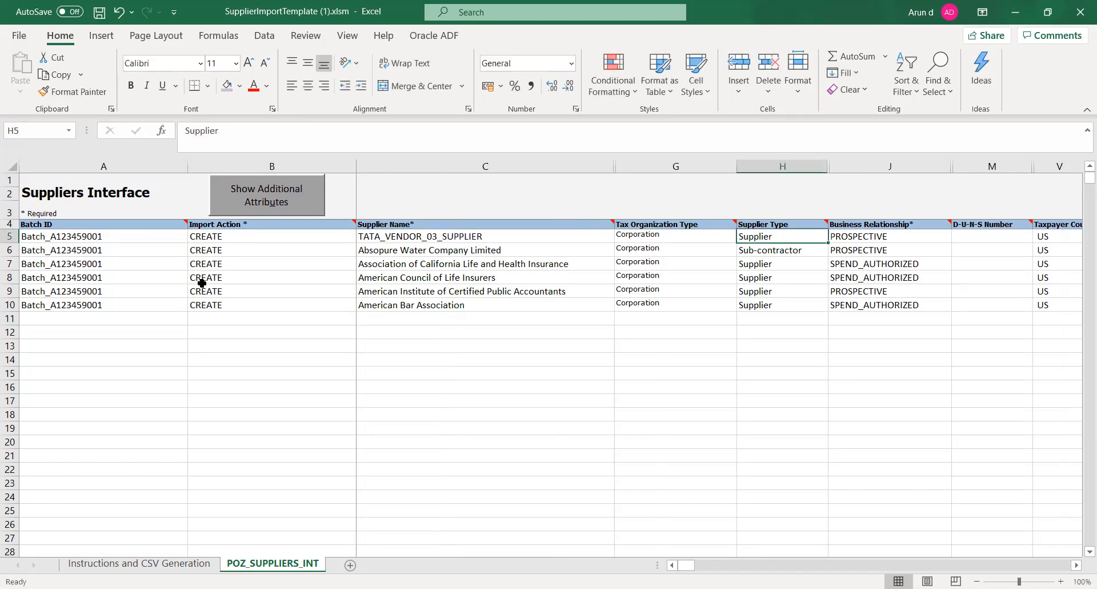
pyautogui.press('Tab')
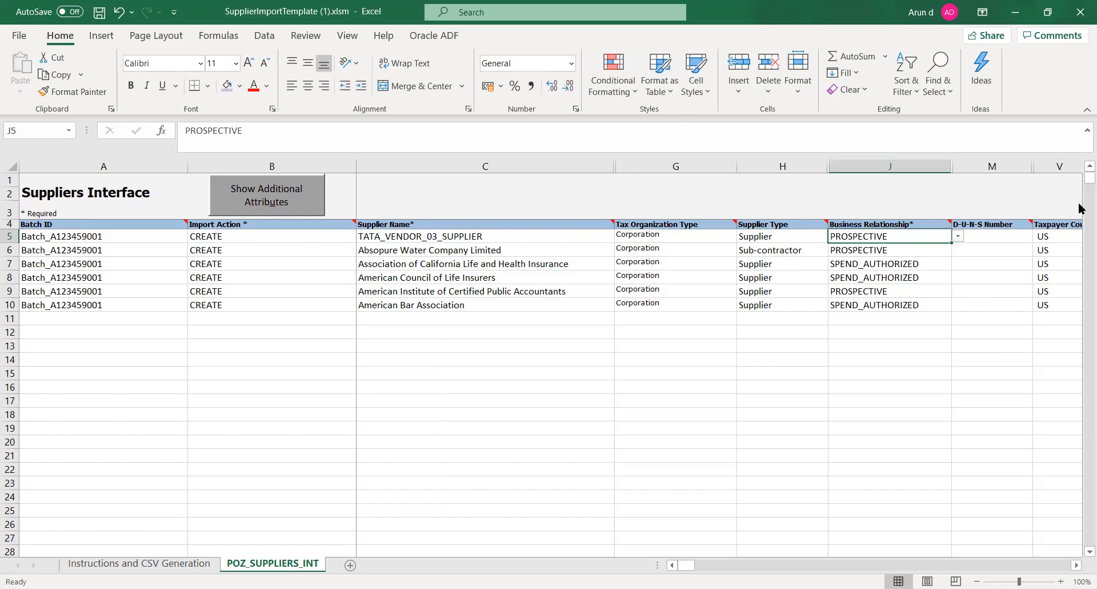
pyautogui.click(957, 236)
pyautogui.click(937, 260)
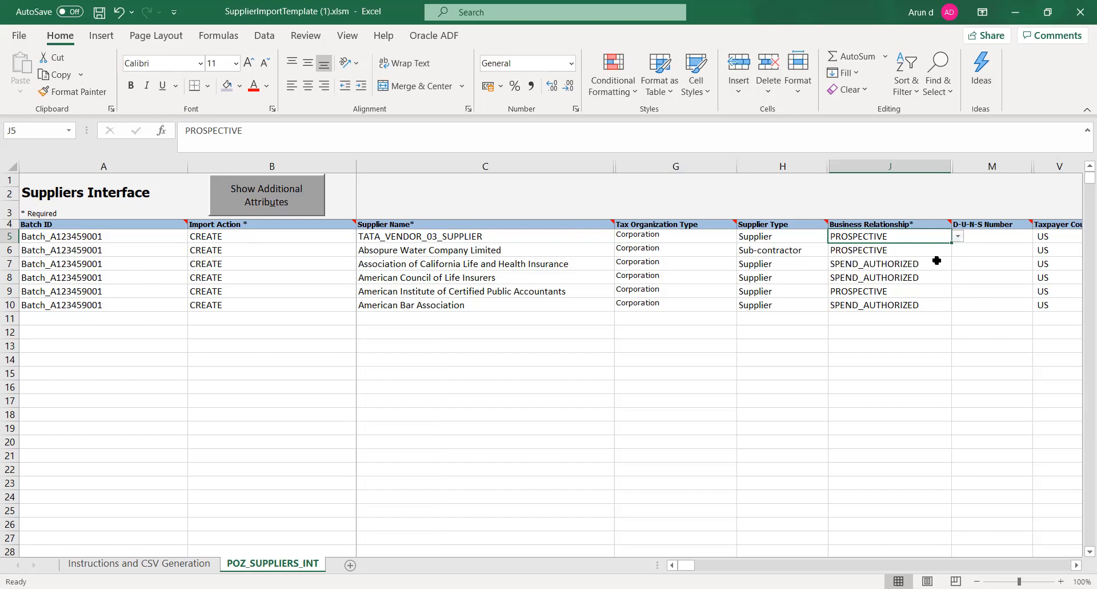
pyautogui.click(787, 239)
# Review the first supplier row's remaining columns, from D-U-N-S Number and Taxpayer ID through Payment Method and beyond
pyautogui.press('Right')
pyautogui.press('Right')
pyautogui.press('Right')
pyautogui.press('Right')
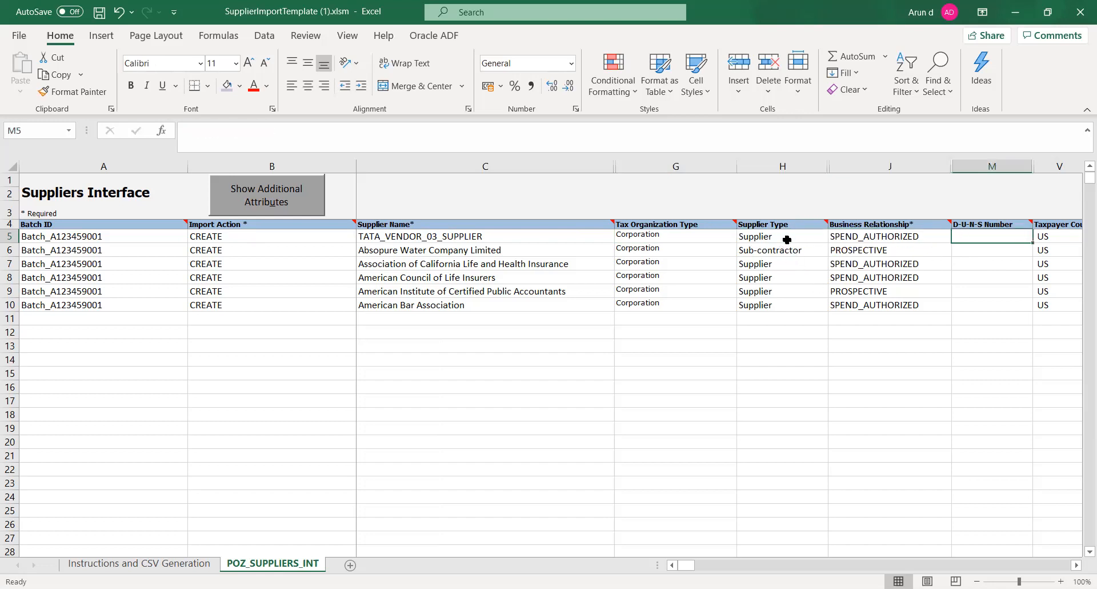
pyautogui.press('Right')
pyautogui.press('Right')
pyautogui.press('Right')
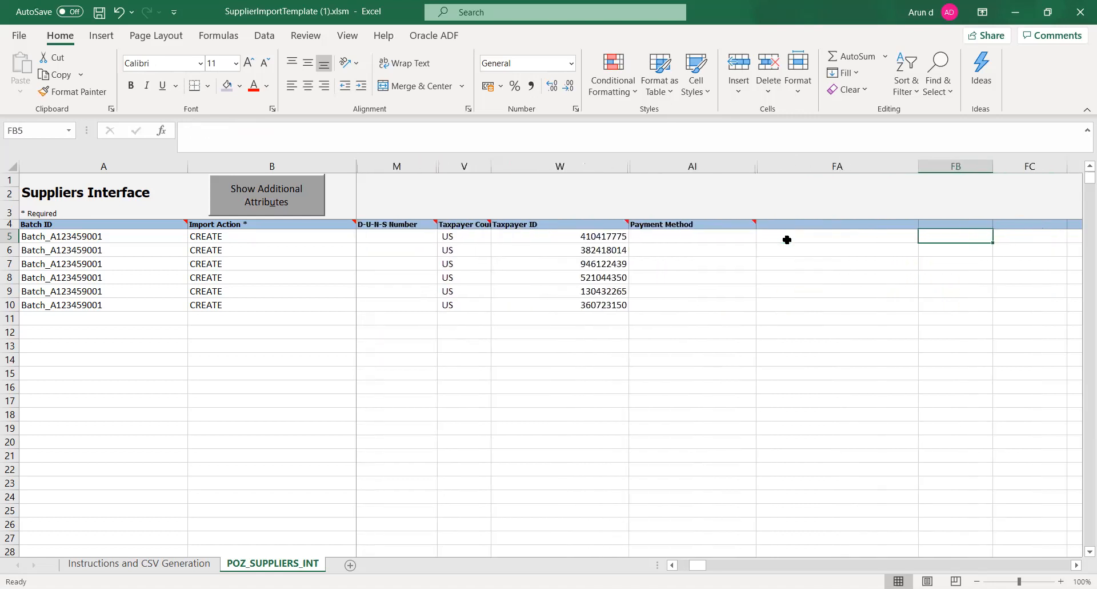
pyautogui.press('Right')
pyautogui.press('Right')
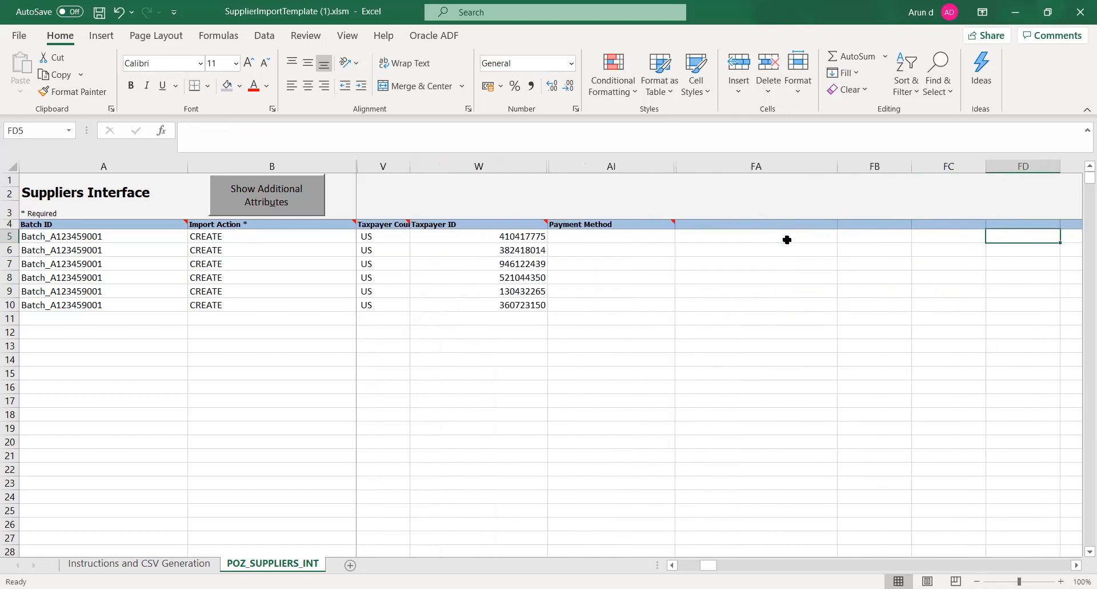
pyautogui.press('Right')
pyautogui.press('Right')
pyautogui.press('Right')
pyautogui.press('Right')
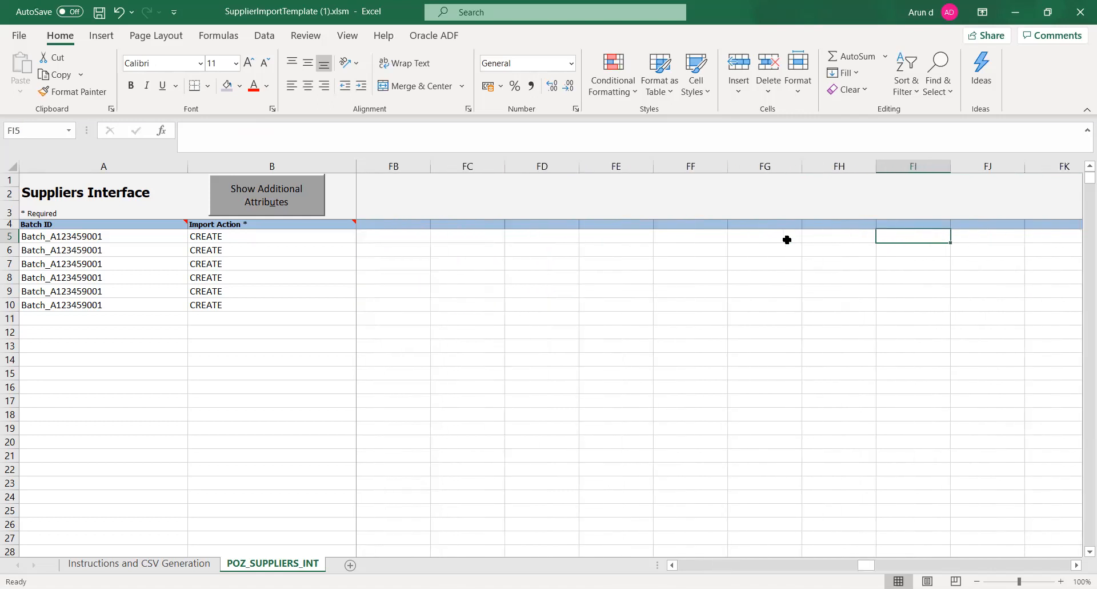
pyautogui.press('Left')
pyautogui.press('Left')
pyautogui.press('Left')
pyautogui.press('Left')
pyautogui.press('Left')
pyautogui.press('Left')
pyautogui.press('Left')
pyautogui.press('Left')
pyautogui.press('Left')
pyautogui.press('Left')
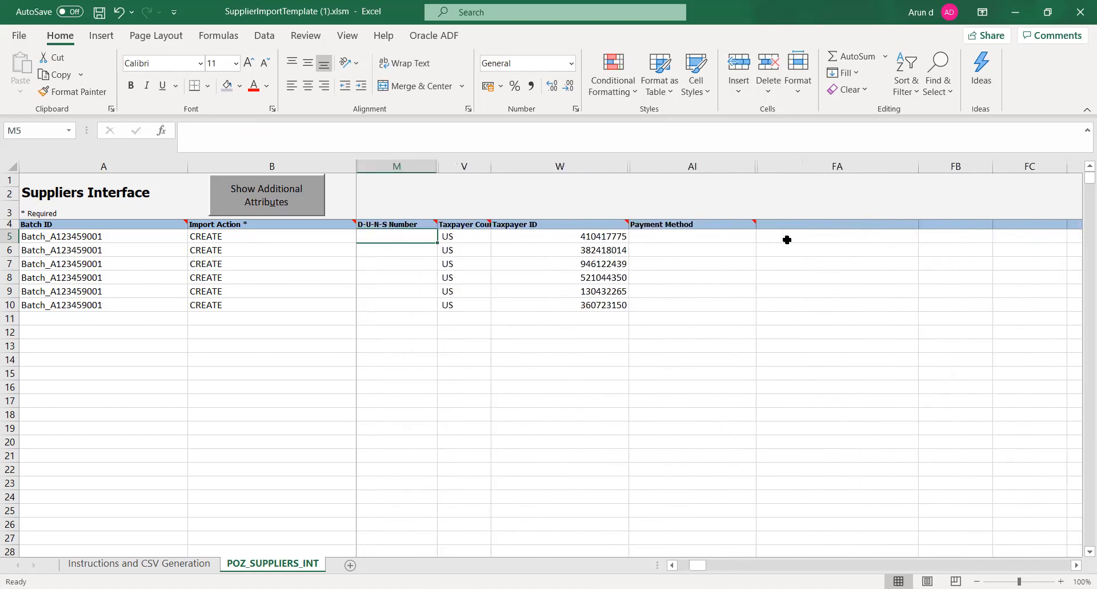
pyautogui.press('Right')
pyautogui.press('Left')
pyautogui.press('Left')
pyautogui.press('Left')
pyautogui.press('Left')
pyautogui.press('Left')
pyautogui.press('Left')
pyautogui.press('Left')
pyautogui.press('Left')
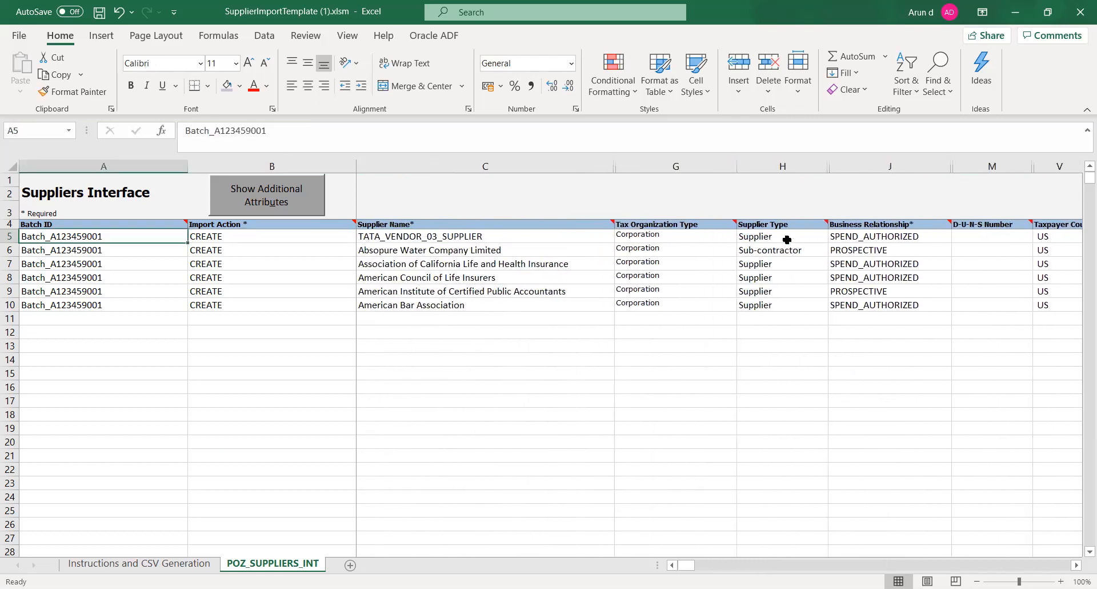
# Copy the Supplier Type from H5 into H6 so the second supplier row is also Supplier
pyautogui.press('Right')
pyautogui.press('Right')
pyautogui.press('Down')
pyautogui.press('Right')
pyautogui.press('Right')
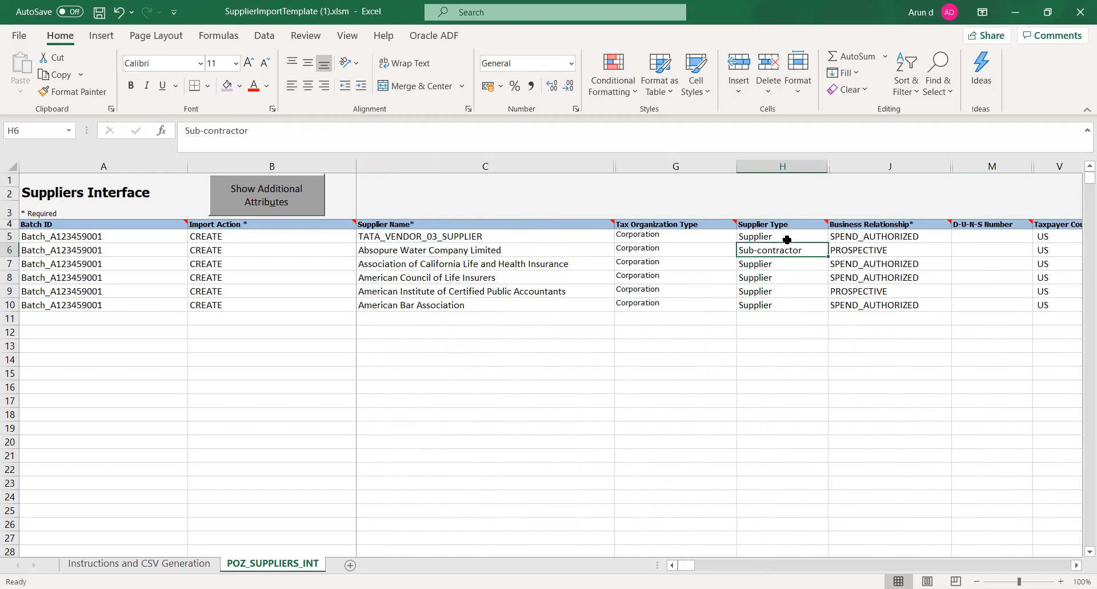
pyautogui.press('Up')
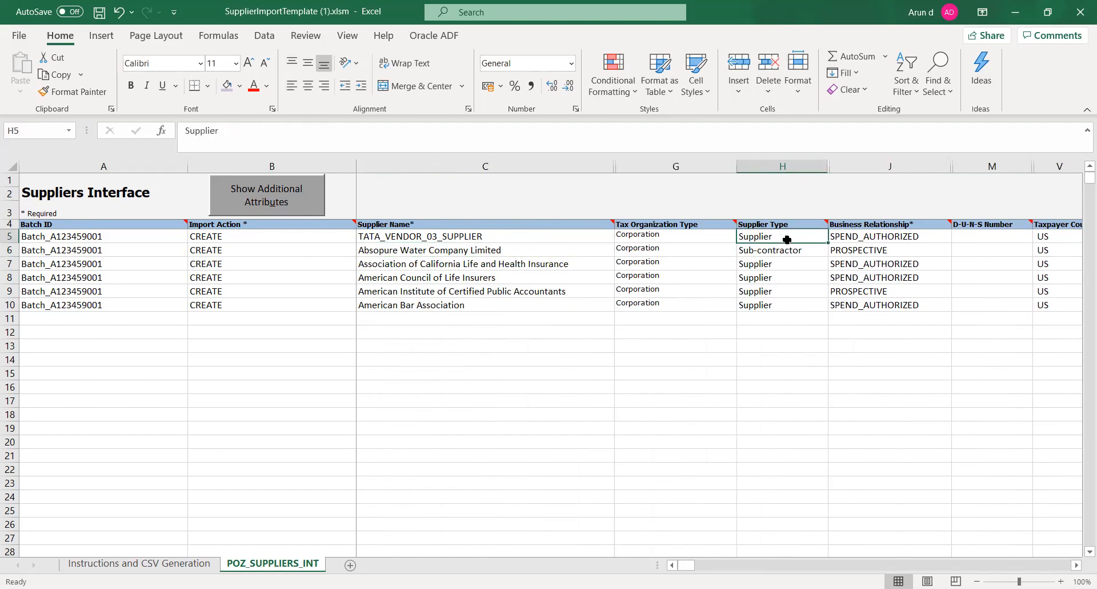
pyautogui.hotkey('ctrl', 'c')
pyautogui.press('Down')
pyautogui.hotkey('ctrl', 'v')
# Copy the SPEND_AUTHORIZED Business Relationship from J5 into J6 to J10, and save the workbook
pyautogui.press('Right')
pyautogui.press('Up')
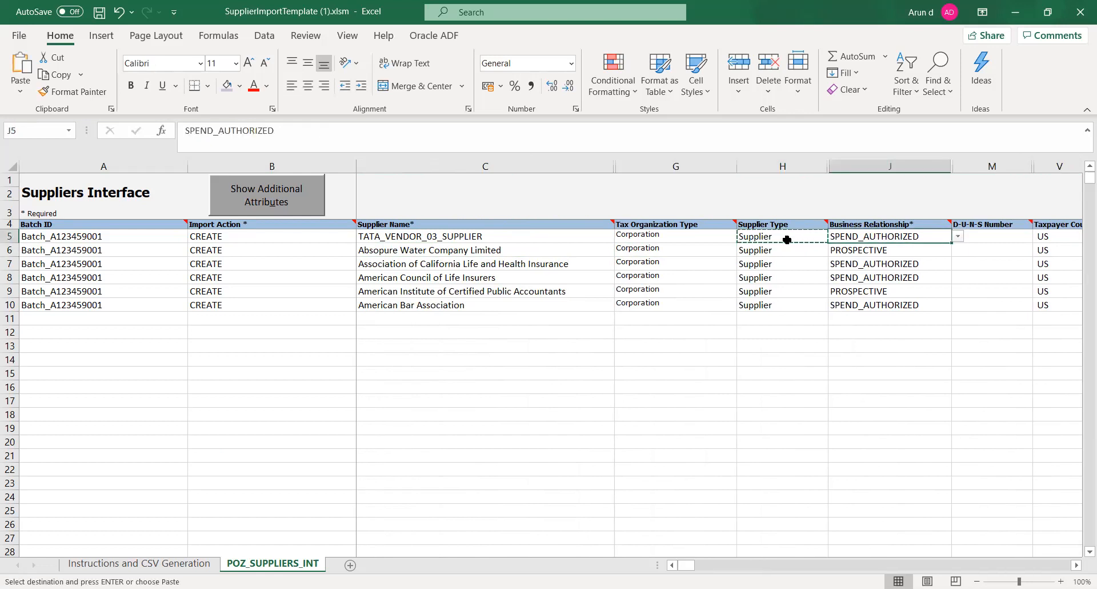
pyautogui.hotkey('ctrl', 'c')
pyautogui.press('Down')
pyautogui.hotkey('shift', 'Down')
pyautogui.hotkey('shift', 'Down')
pyautogui.hotkey('shift', 'Down')
pyautogui.hotkey('shift', 'Down')
pyautogui.hotkey('ctrl', 'v')
pyautogui.press('Tab')
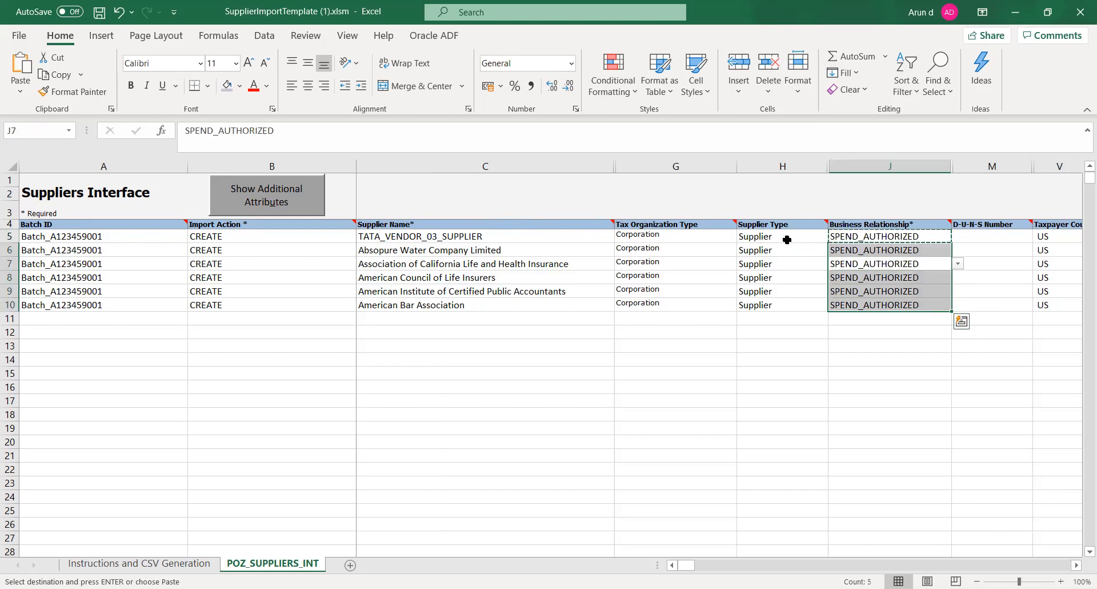
pyautogui.hotkey('ctrl', 's')
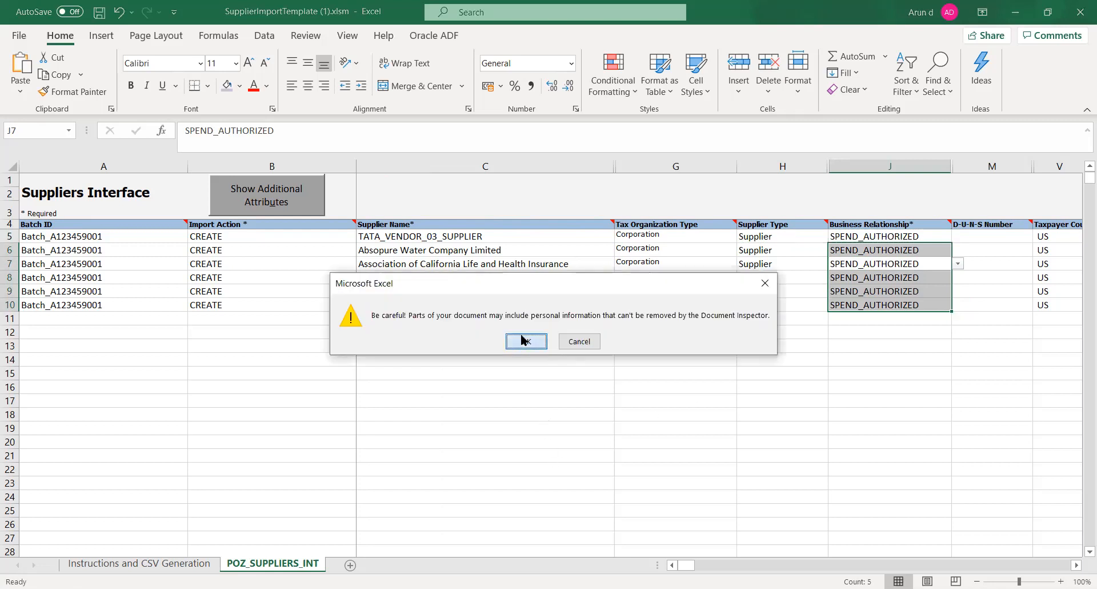
pyautogui.click(523, 339)
# Check the D-U-N-S Number, Taxpayer ID and Payment Method columns along the third supplier row
pyautogui.click(971, 261)
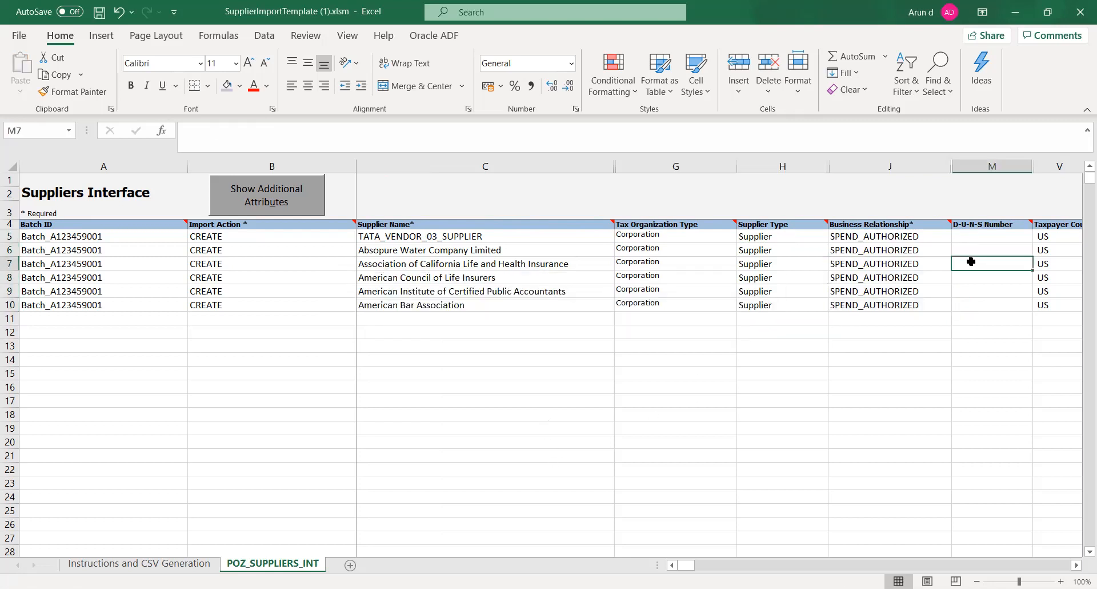
pyautogui.press('Right')
pyautogui.press('Right')
pyautogui.press('Right')
pyautogui.press('Right')
pyautogui.press('Right')
pyautogui.press('Right')
pyautogui.press('Right')
pyautogui.press('Right')
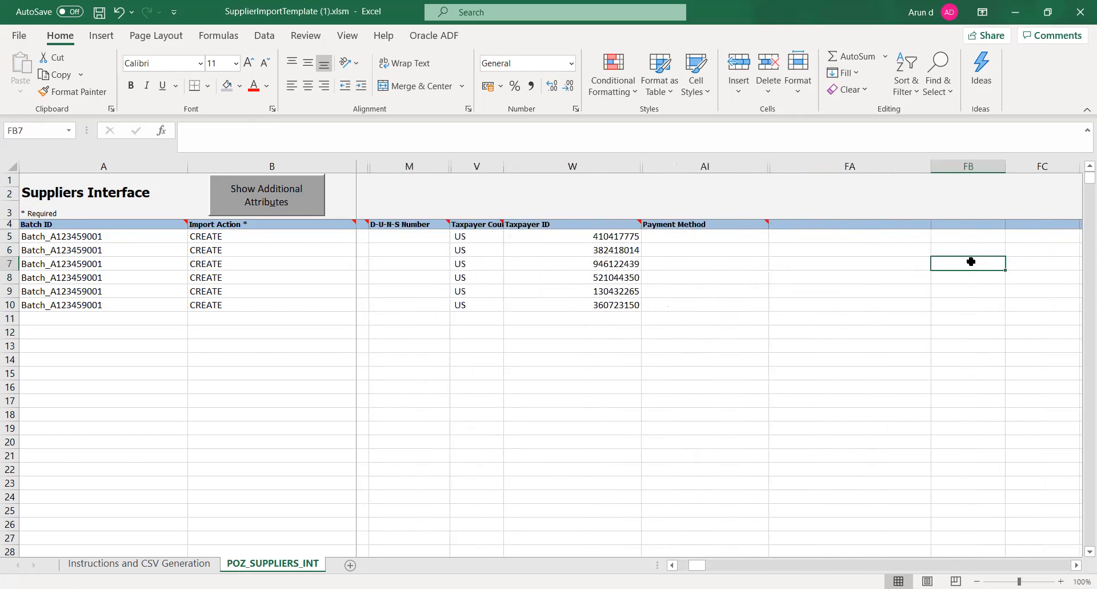
pyautogui.press('Left')
pyautogui.press('Left')
pyautogui.press('Left')
pyautogui.press('Left')
pyautogui.press('Left')
pyautogui.press('Left')
pyautogui.press('Left')
pyautogui.press('Left')
pyautogui.press('Left')
pyautogui.press('Left')
pyautogui.press('Left')
pyautogui.press('Left')
pyautogui.press('Left')
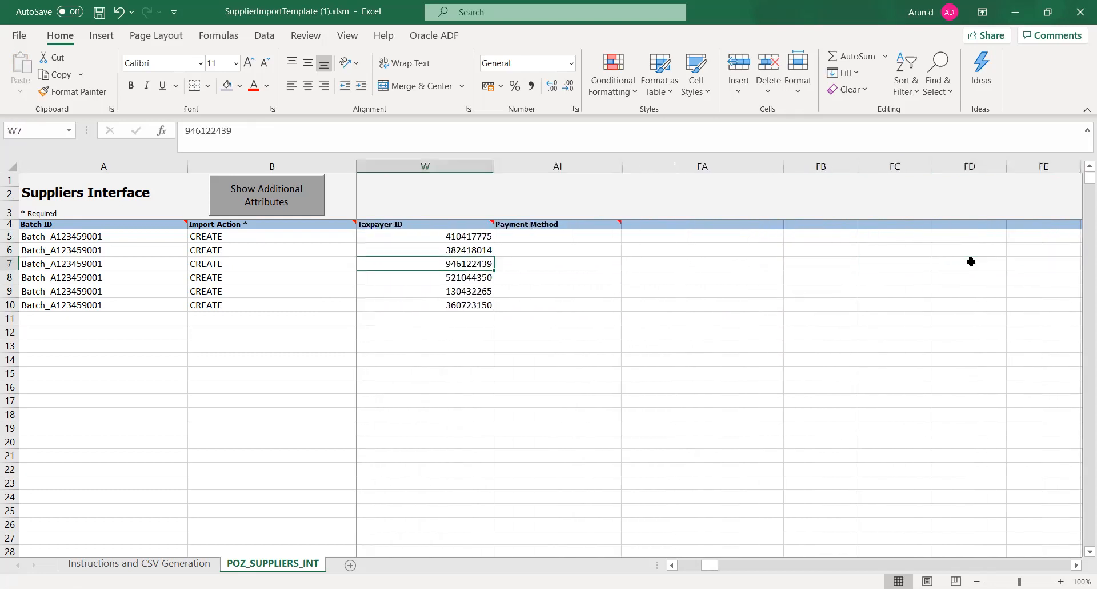
pyautogui.press('Left')
pyautogui.press('Right')
pyautogui.press('Right')
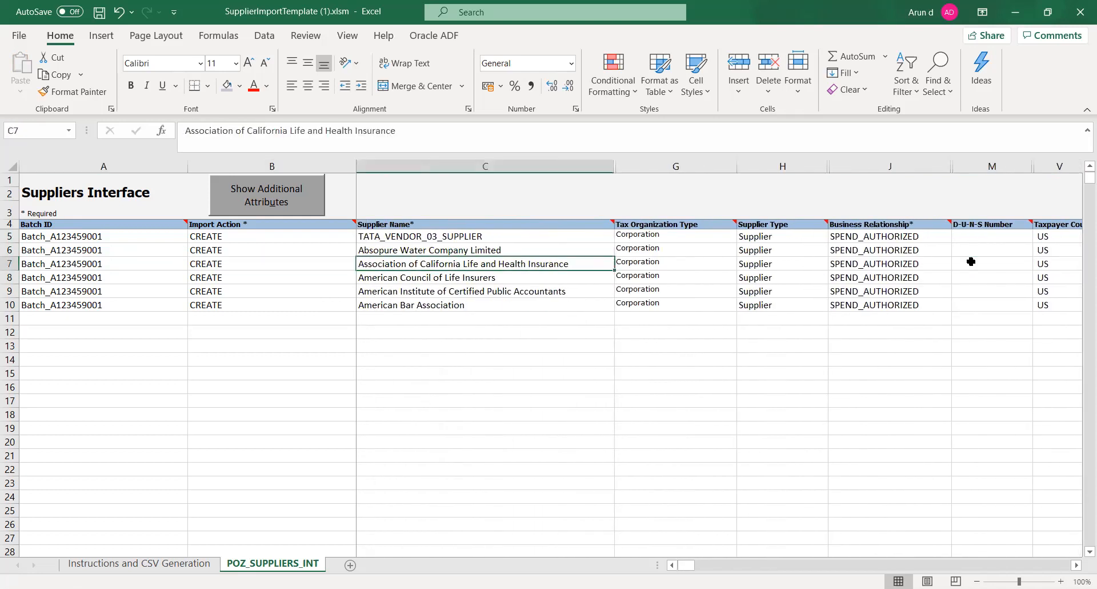
# Replace the second supplier row's Supplier Name in C6 with TATA_VENDOR_33_AUTO
pyautogui.press('Up')
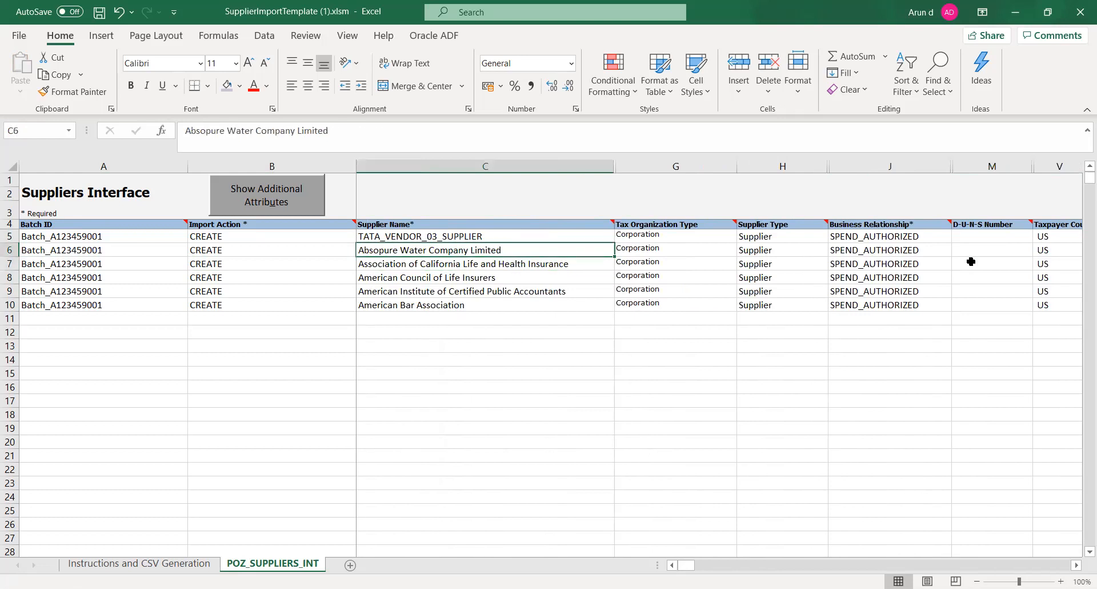
pyautogui.write('TATA')
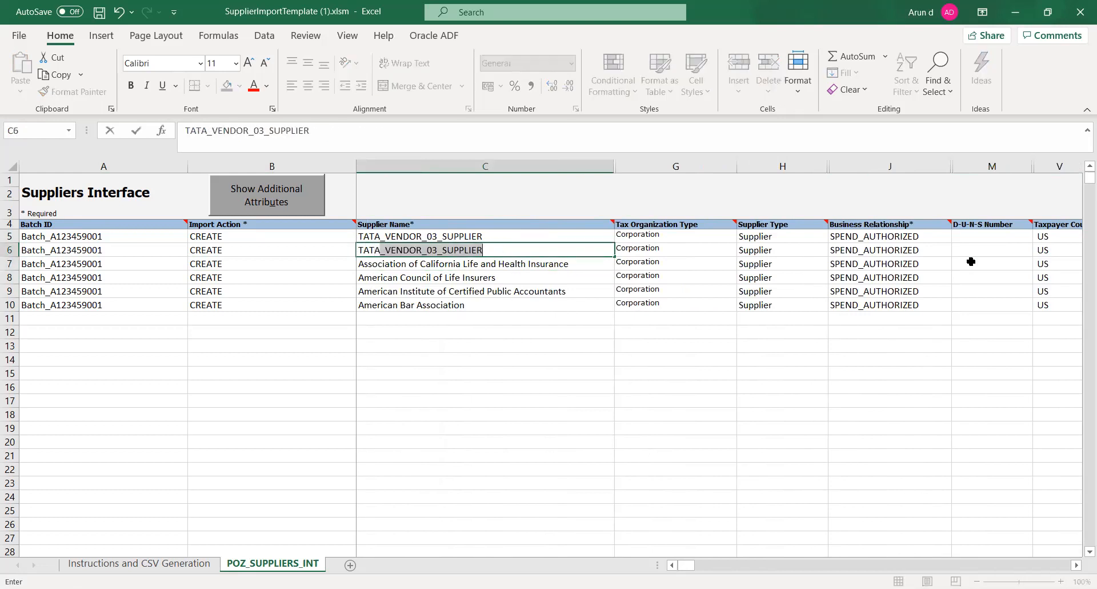
pyautogui.write('_VENDOR_33')
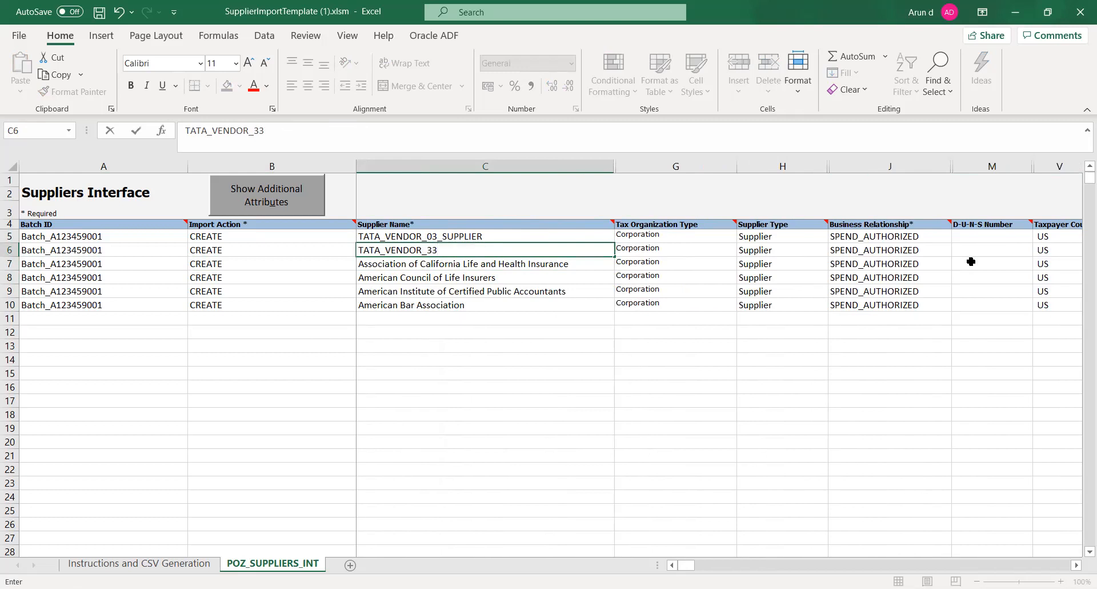
pyautogui.write('_AUTO')
pyautogui.press('Tab')
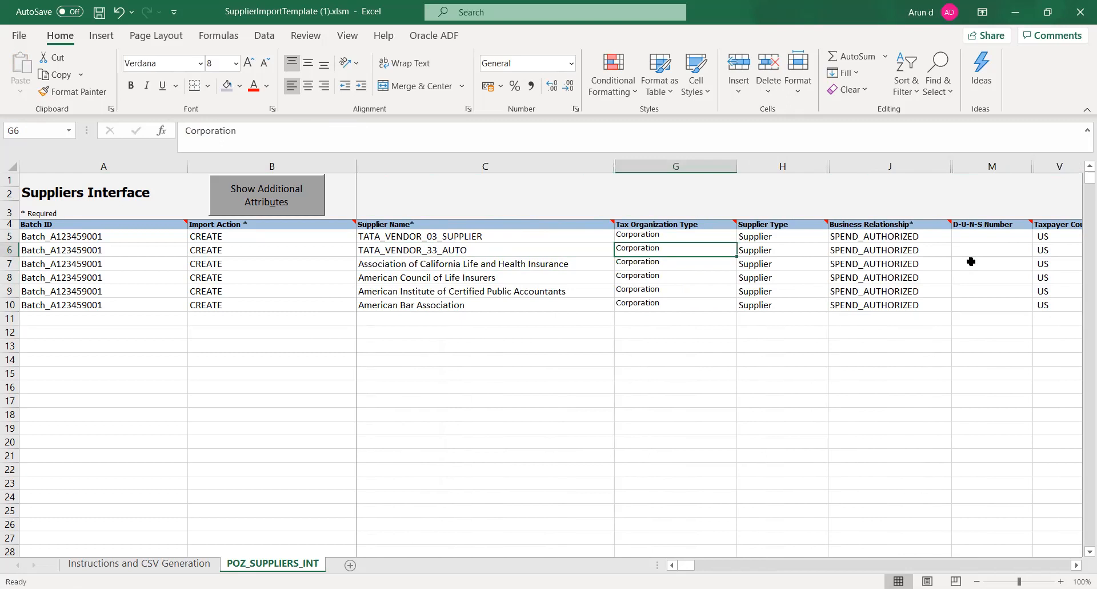
# Replace the Supplier Names in C7 and C8 with TATA_VENDOR_01_STEEL and TATA_VENDOR_02_CONSULTANCY
pyautogui.press('Return')
pyautogui.write('TATA')
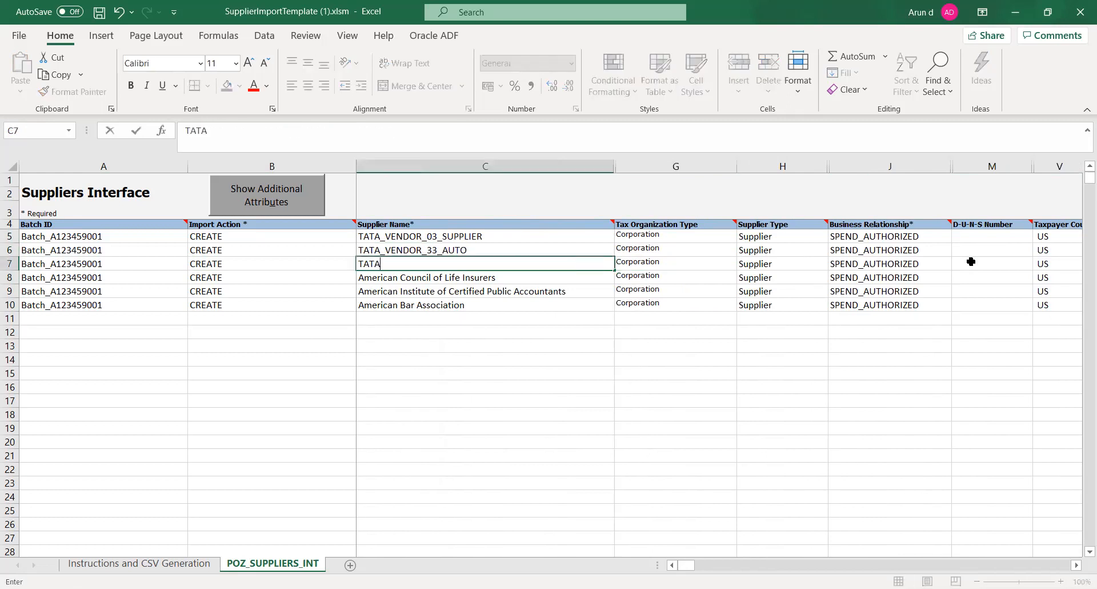
pyautogui.write('_VENDOR_01_STEEL')
pyautogui.press('Return')
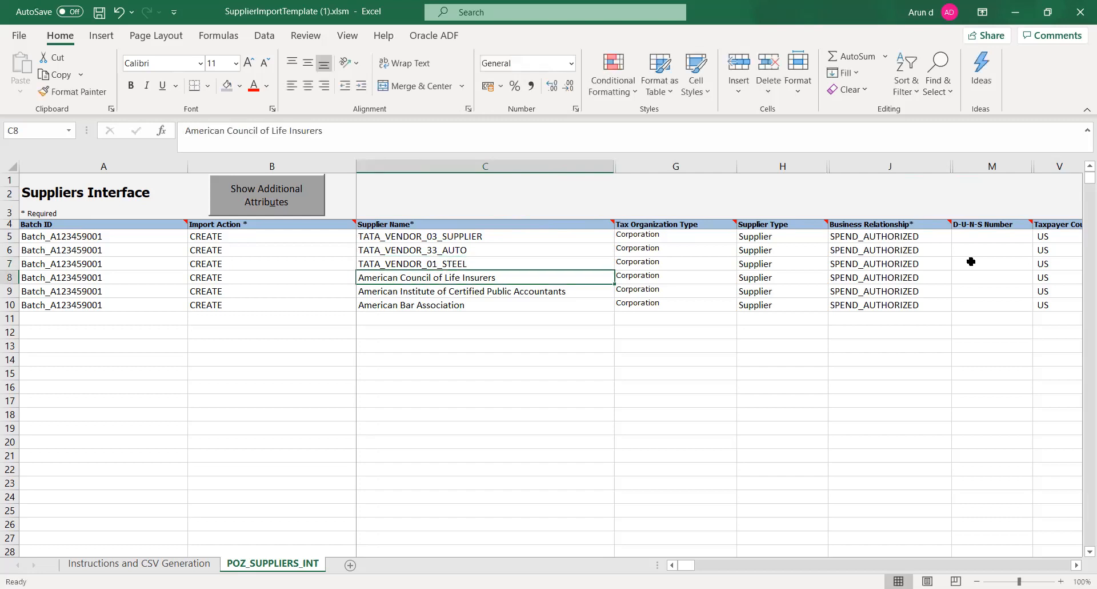
pyautogui.write('TATA_VENDOR')
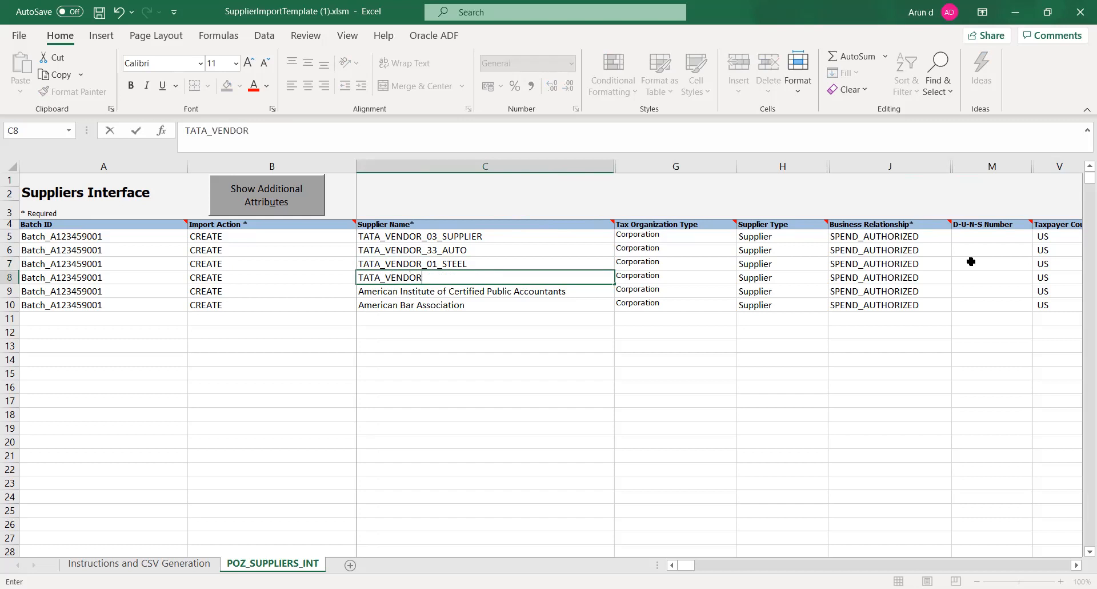
pyautogui.write('_02_CONSULTANCY')
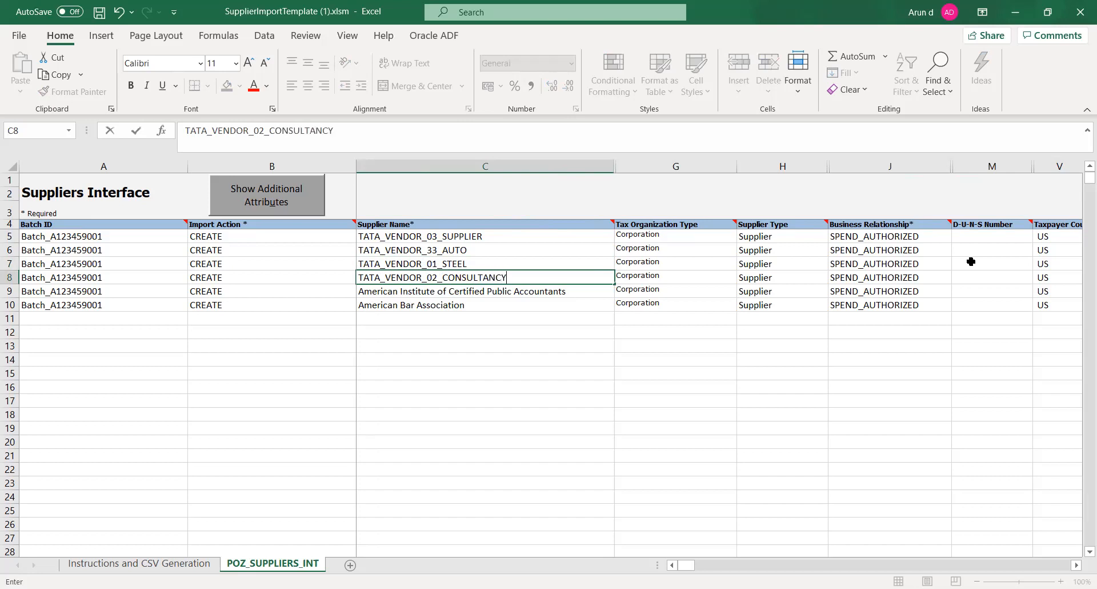
# Replace the supplier name in row 9 with TATA_VENDOR_04_INSURANCE
pyautogui.press('Return')
pyautogui.write('TAT')
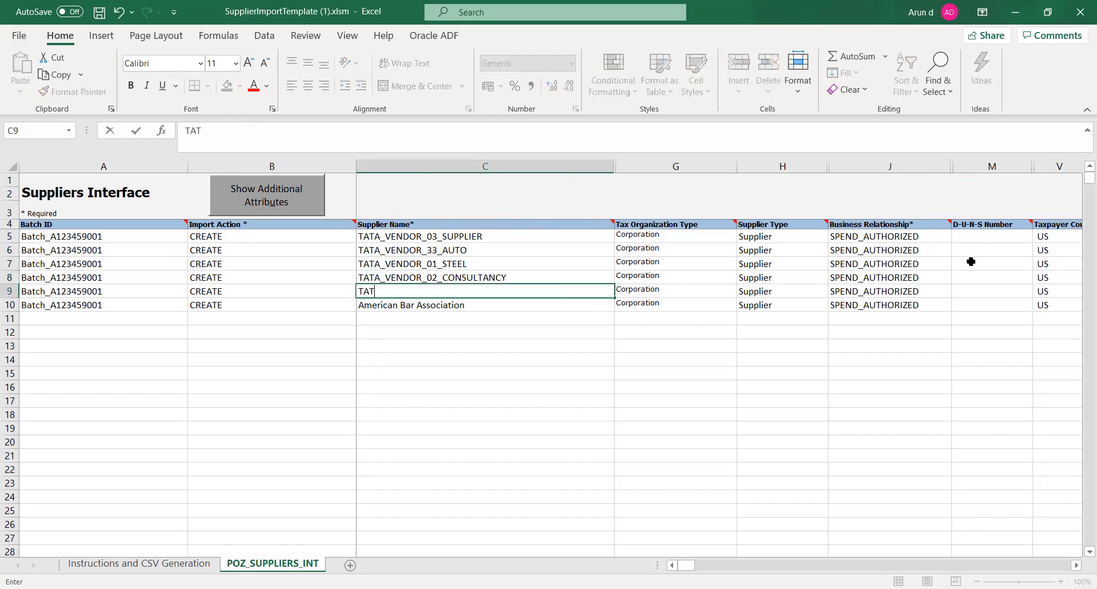
pyautogui.write('A_VENDOR_03')
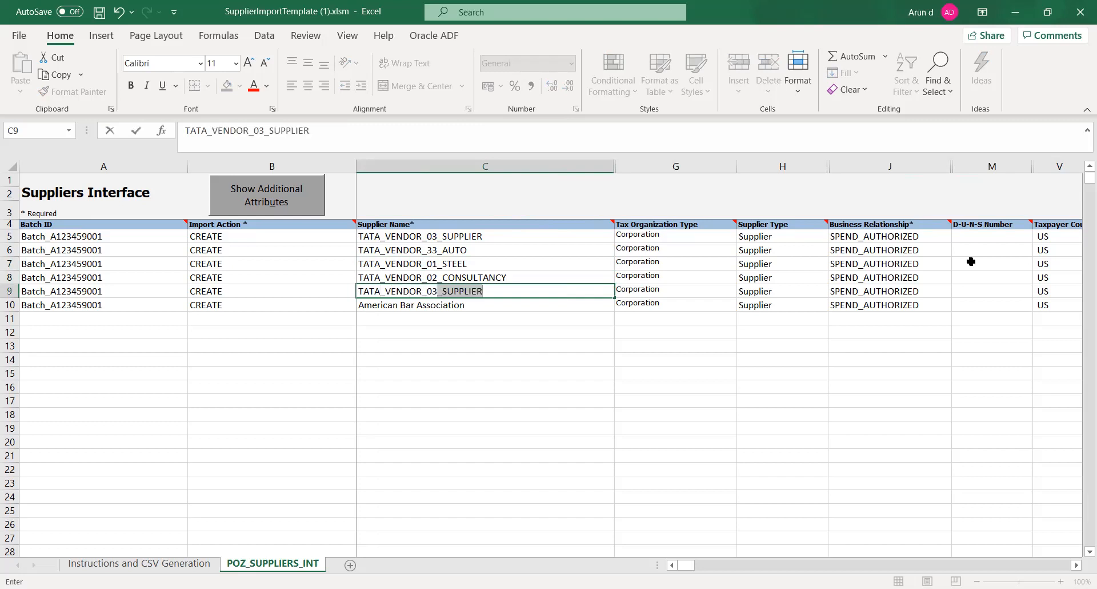
pyautogui.press('BackSpace')
pyautogui.press('BackSpace')
pyautogui.press('BackSpace')
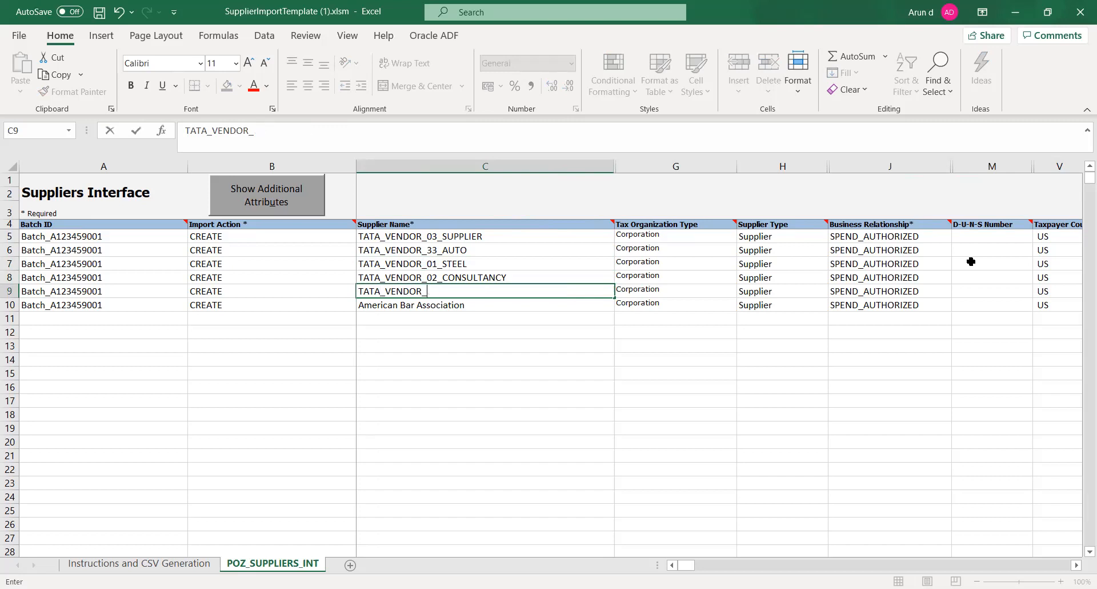
pyautogui.write('04_INSURANCE')
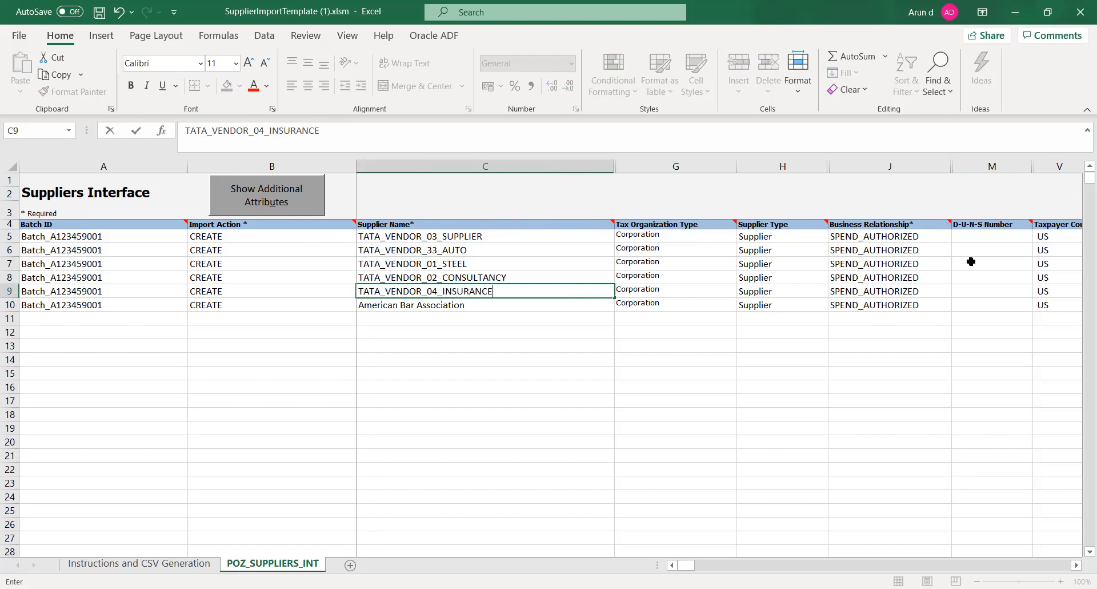
pyautogui.press('Return')
# Replace the supplier name in row 10 with TATA_VENDOR_05_BANKING and save the workbook
pyautogui.write('T')
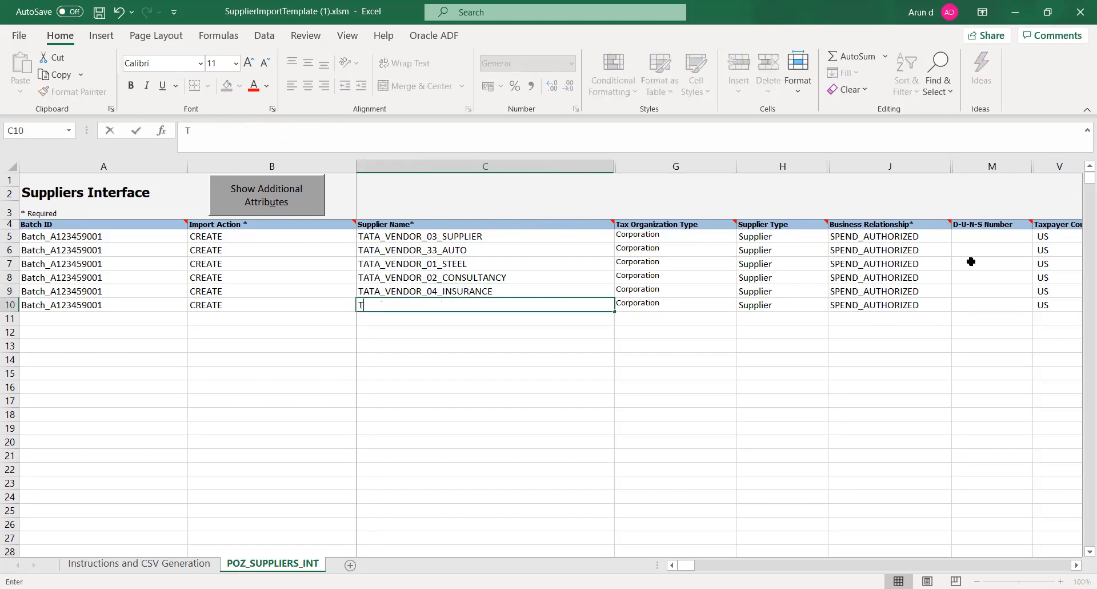
pyautogui.write('ATA_V')
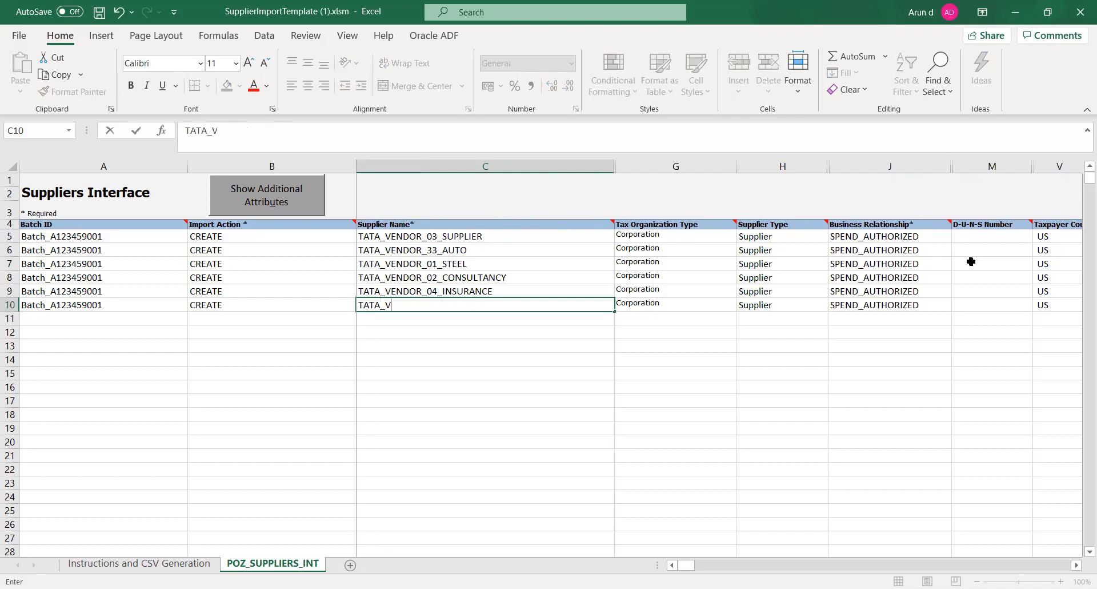
pyautogui.write('ENDOR_05_BANKING')
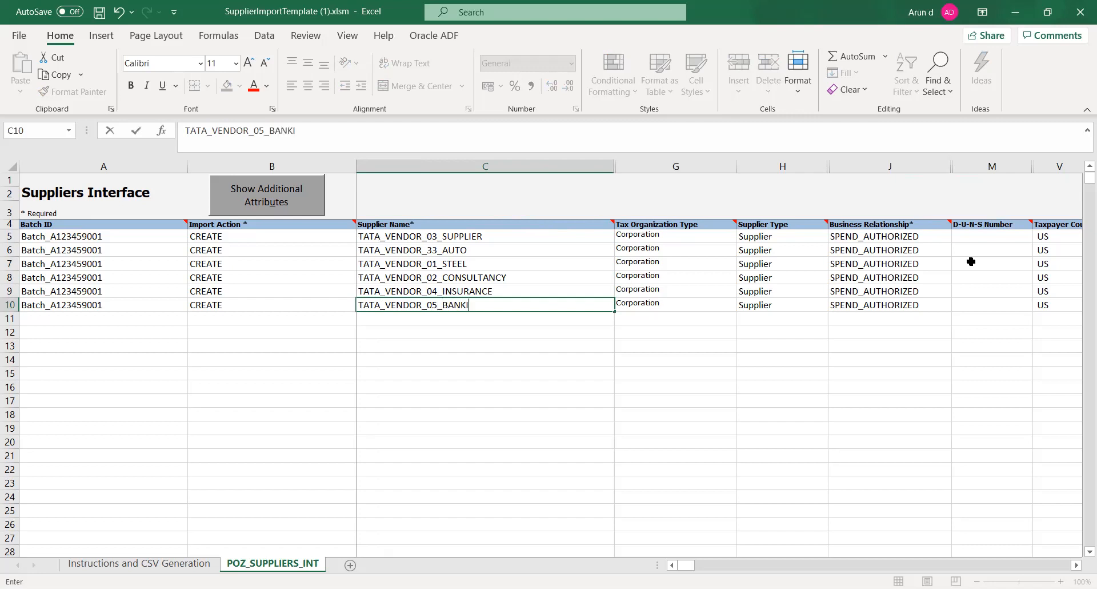
pyautogui.press('Tab')
pyautogui.press('Tab')
pyautogui.press('Tab')
pyautogui.press('Tab')
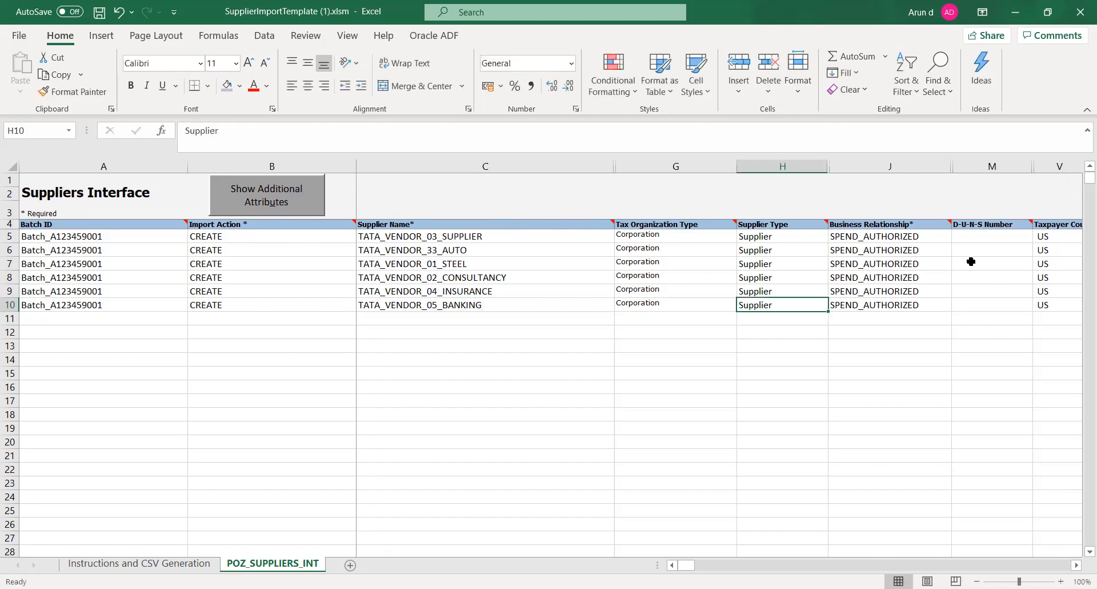
pyautogui.hotkey('ctrl', 's')
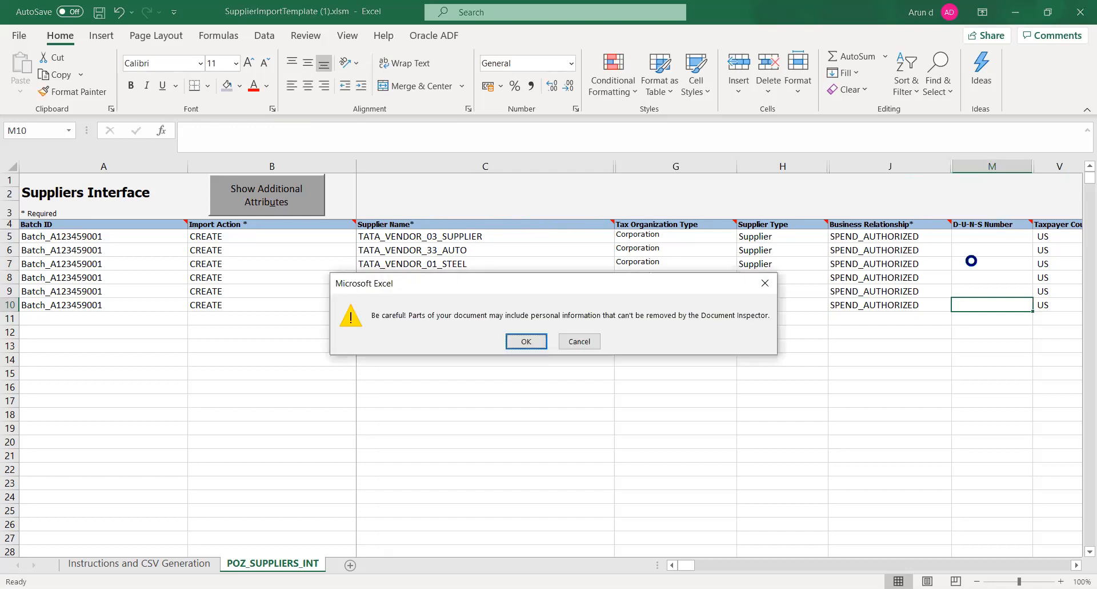
pyautogui.press('Return')
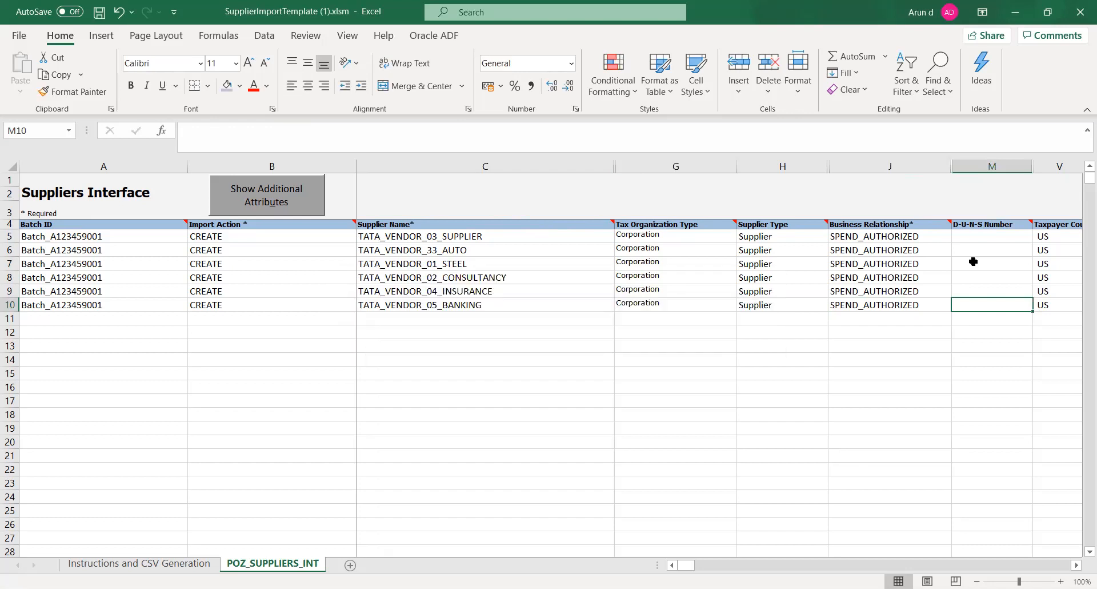
# Generate the supplier CSV output from the instructions sheet and create and open a new folder inside TATA VENDOR for it
pyautogui.click(234, 360)
pyautogui.click(168, 565)
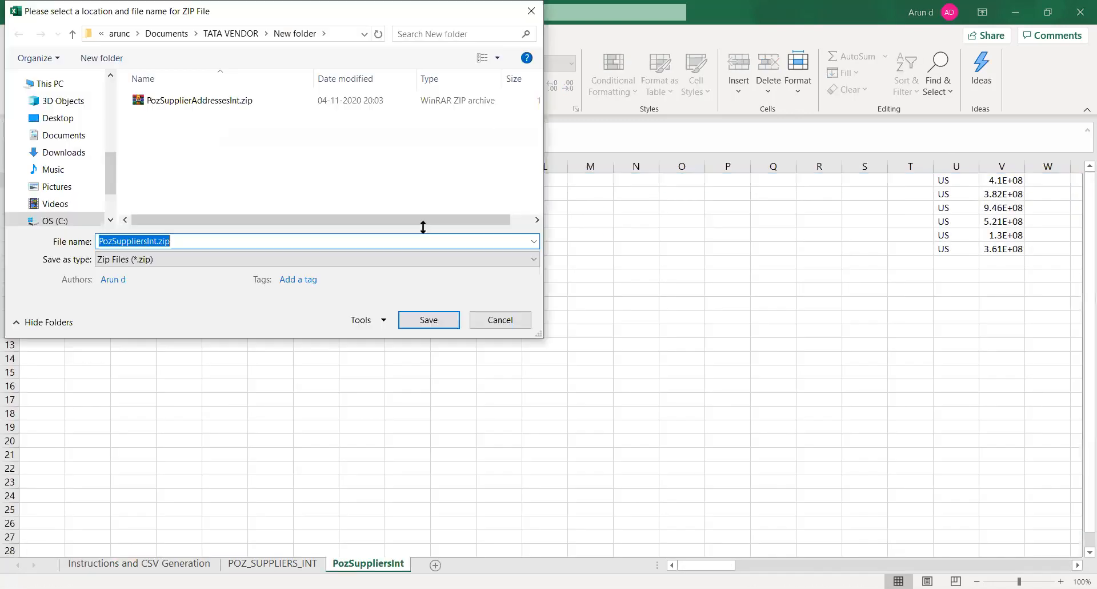
pyautogui.click(231, 33)
pyautogui.click(207, 163)
pyautogui.rightClick(207, 164)
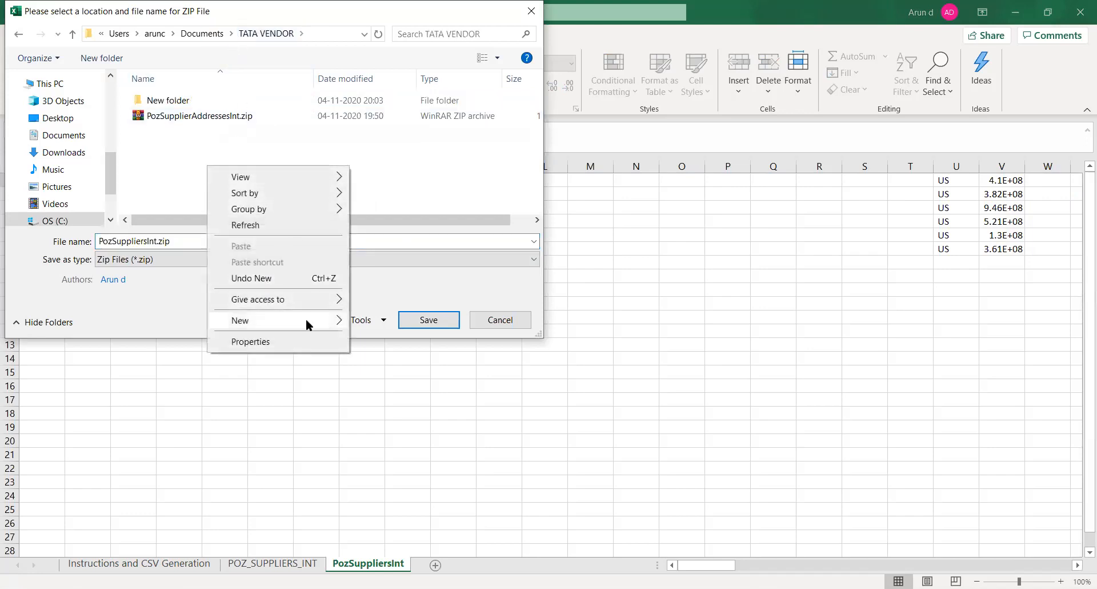
pyautogui.moveTo(305, 318)
pyautogui.click(366, 315)
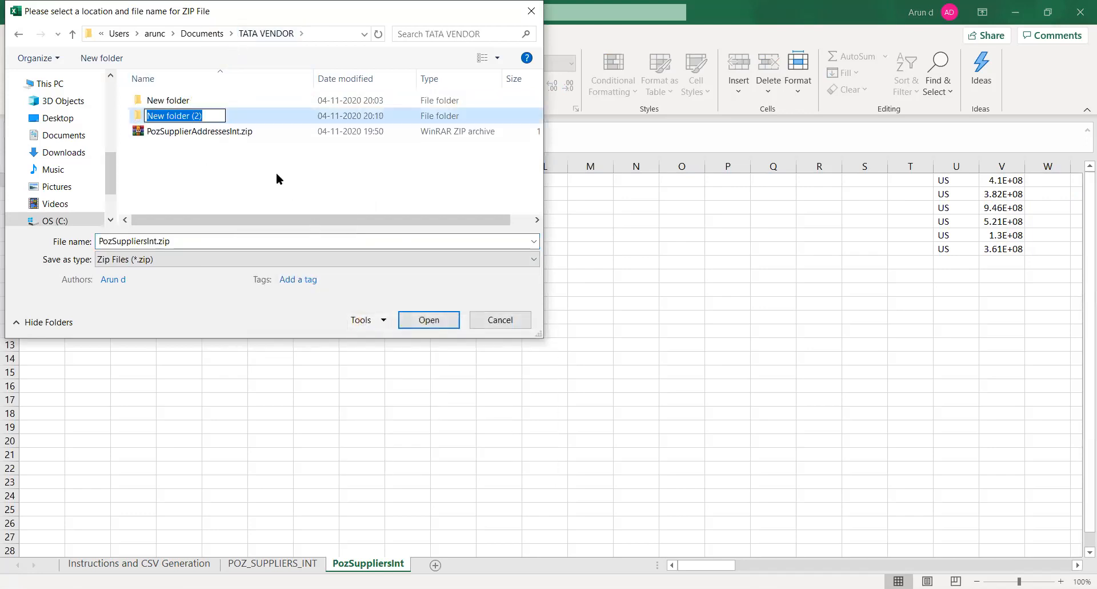
pyautogui.press('Return')
pyautogui.press('Return')
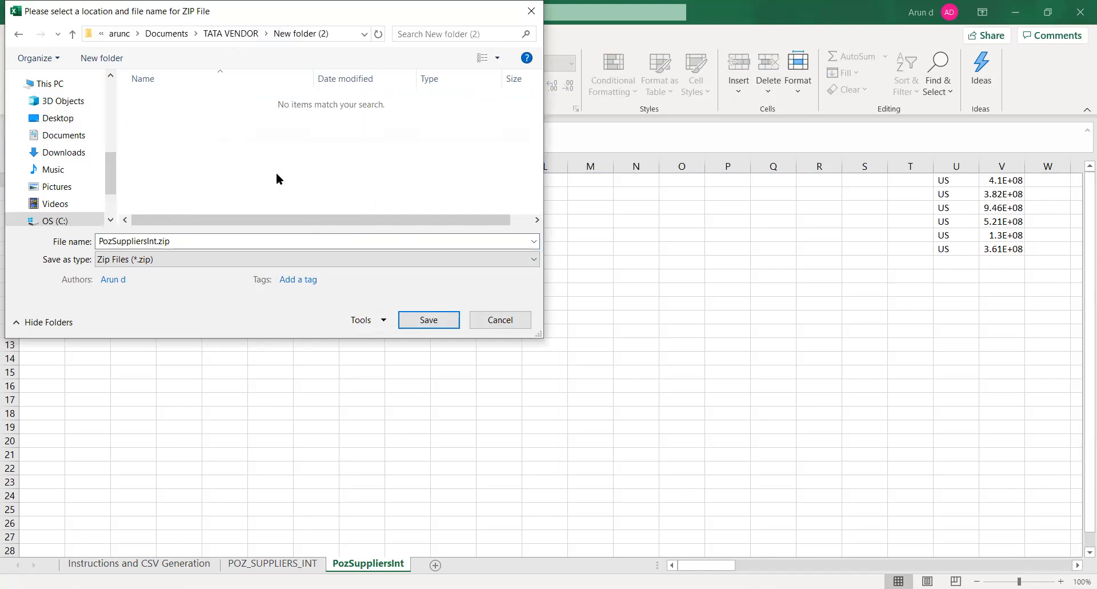
# Save PozSuppliersInt.zip and PozSuppliersInt.csv in the new folder and dismiss the closing message
pyautogui.click(430, 320)
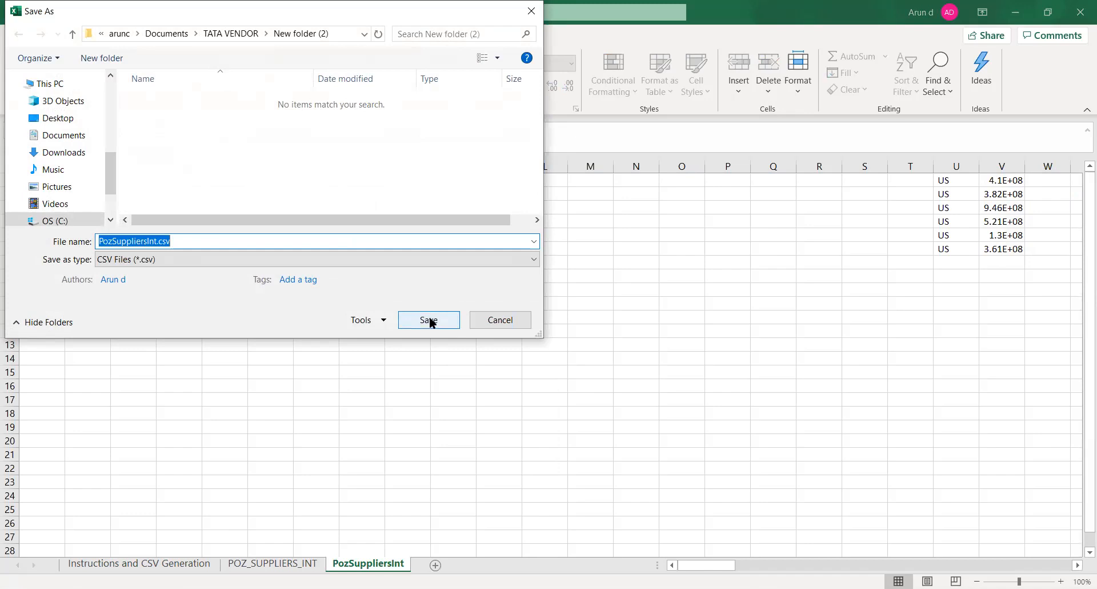
pyautogui.click(430, 320)
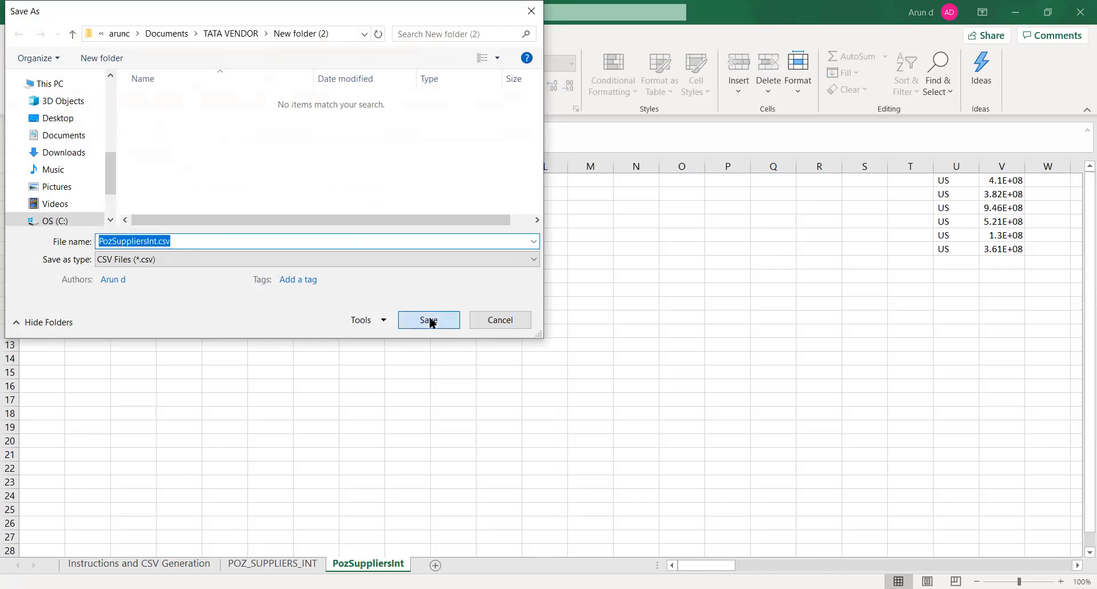
pyautogui.click(575, 344)
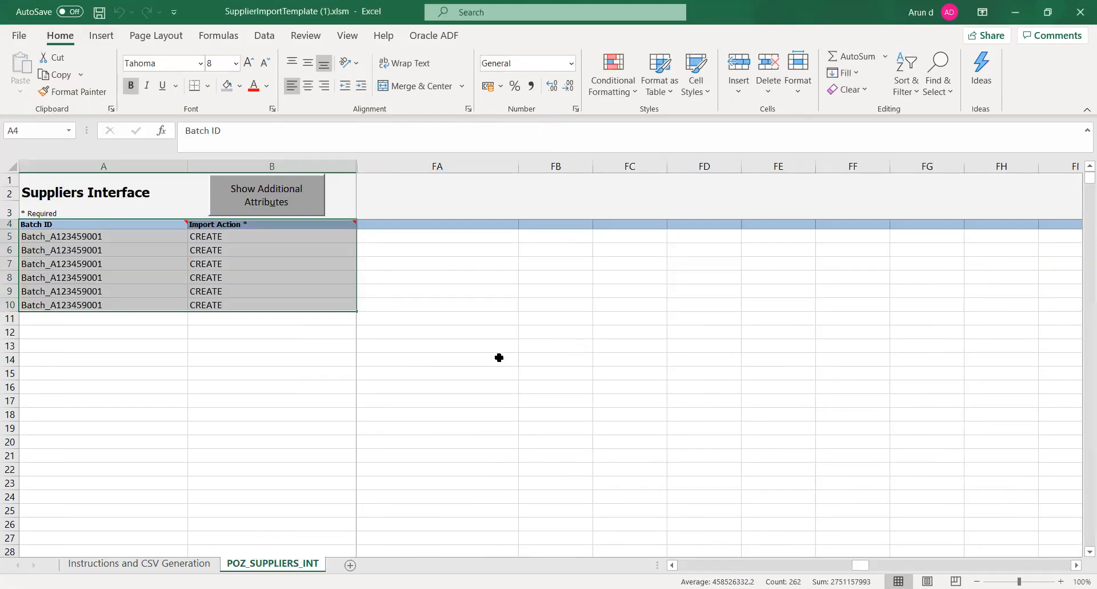
pyautogui.click(461, 370)
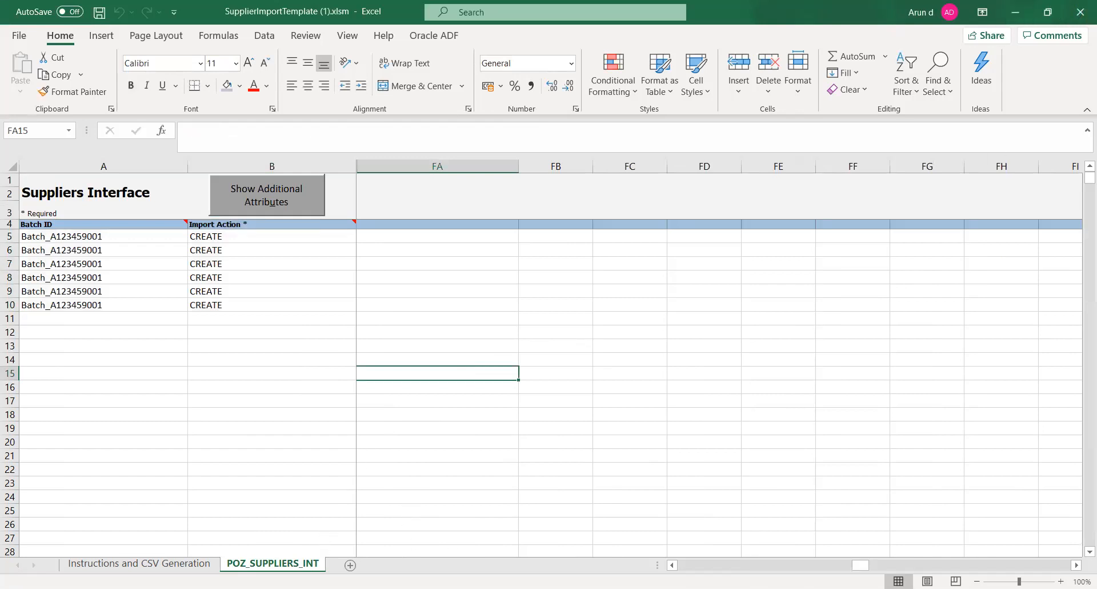
# Switch to Oracle Fusion in the browser and select Import Suppliers as the import process
pyautogui.hotkey('alt', 'Tab')
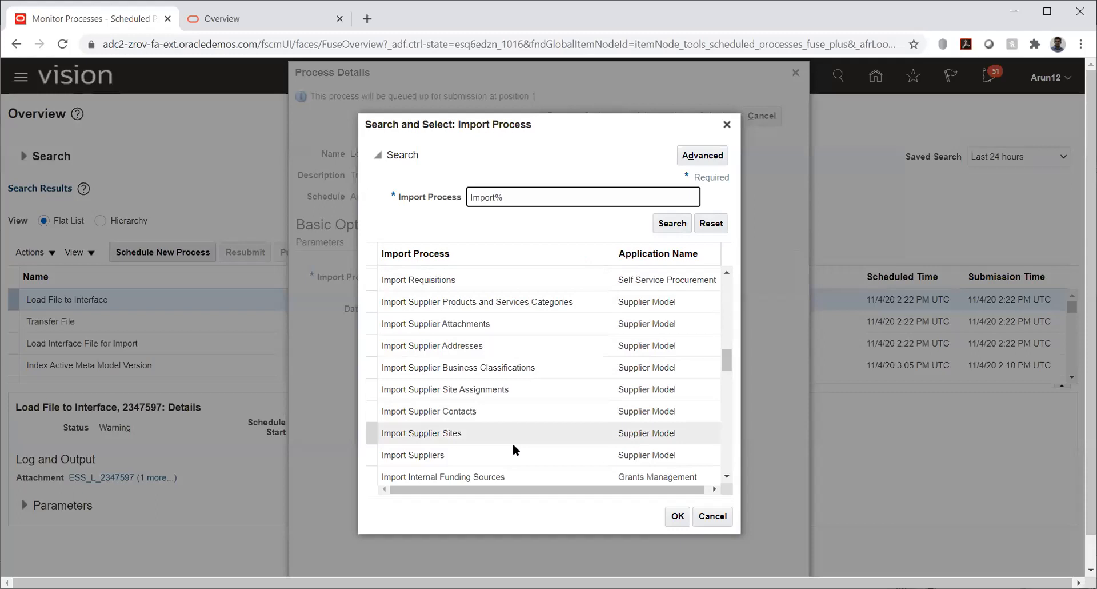
pyautogui.click(482, 452)
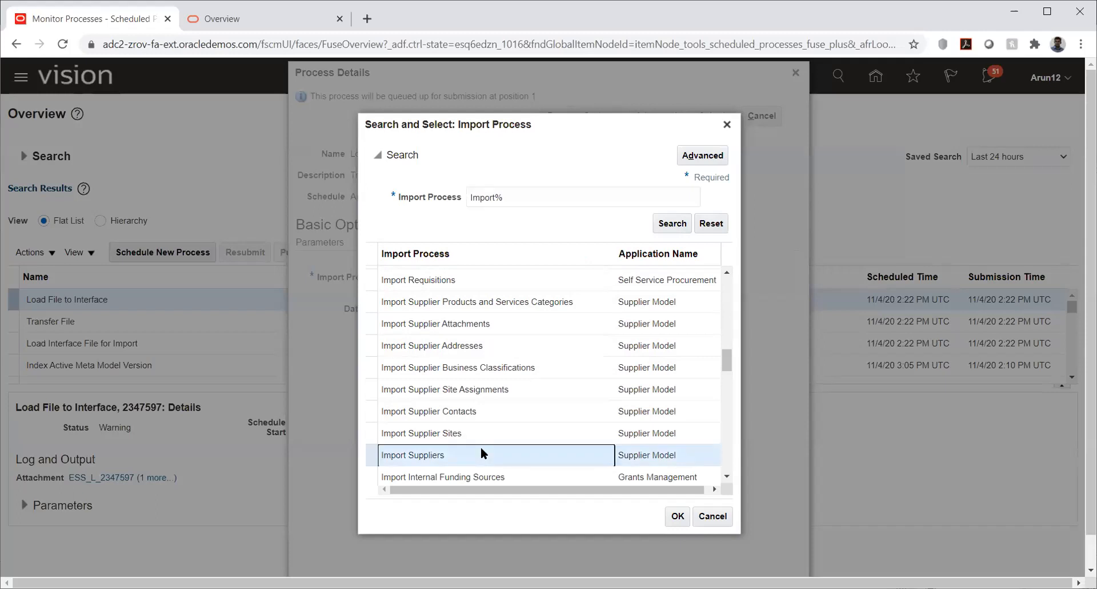
pyautogui.click(678, 517)
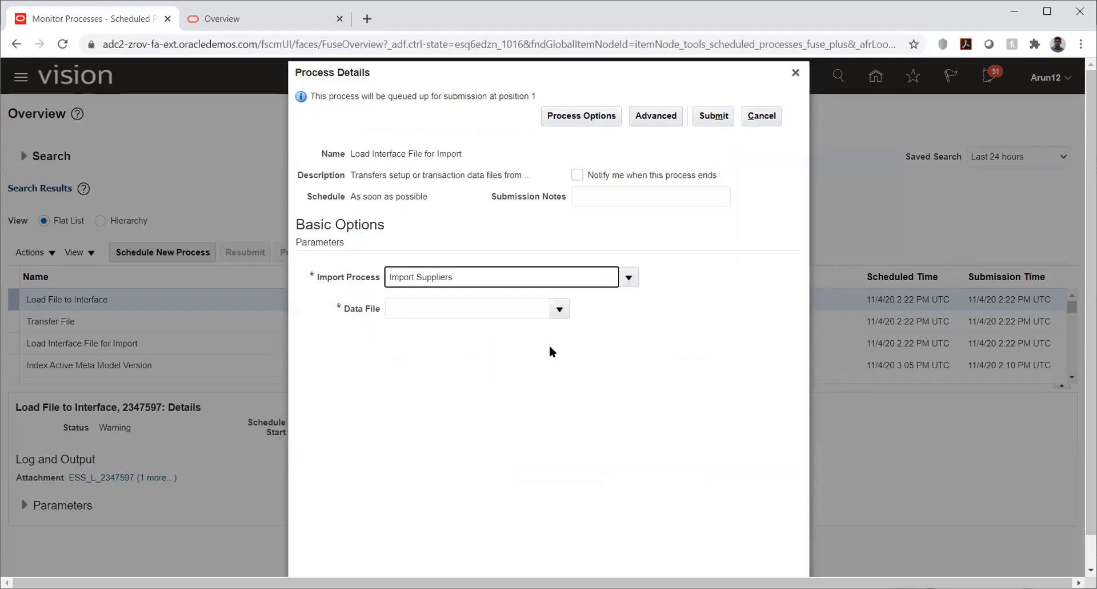
# Upload PozSuppliersInt.zip from New folder (2) in TATA VENDOR as the process's data file
pyautogui.click(560, 309)
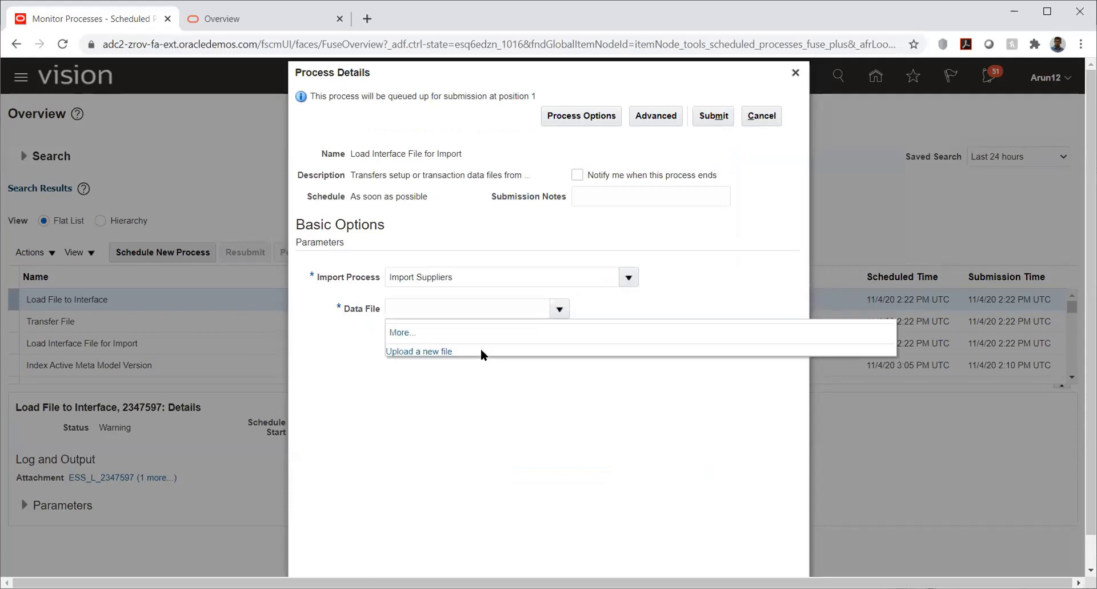
pyautogui.click(429, 351)
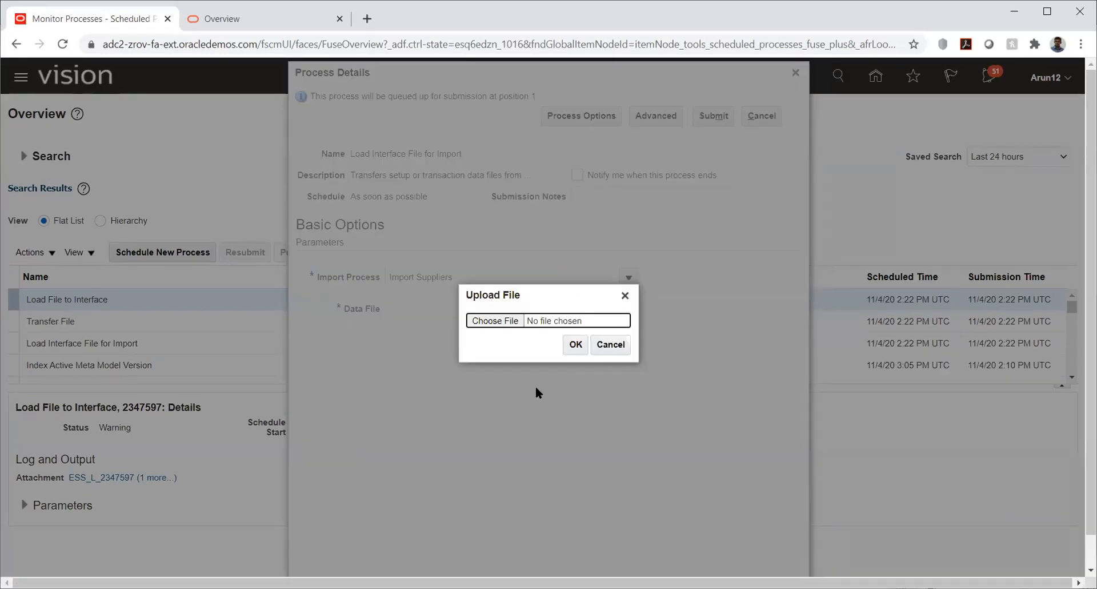
pyautogui.click(503, 321)
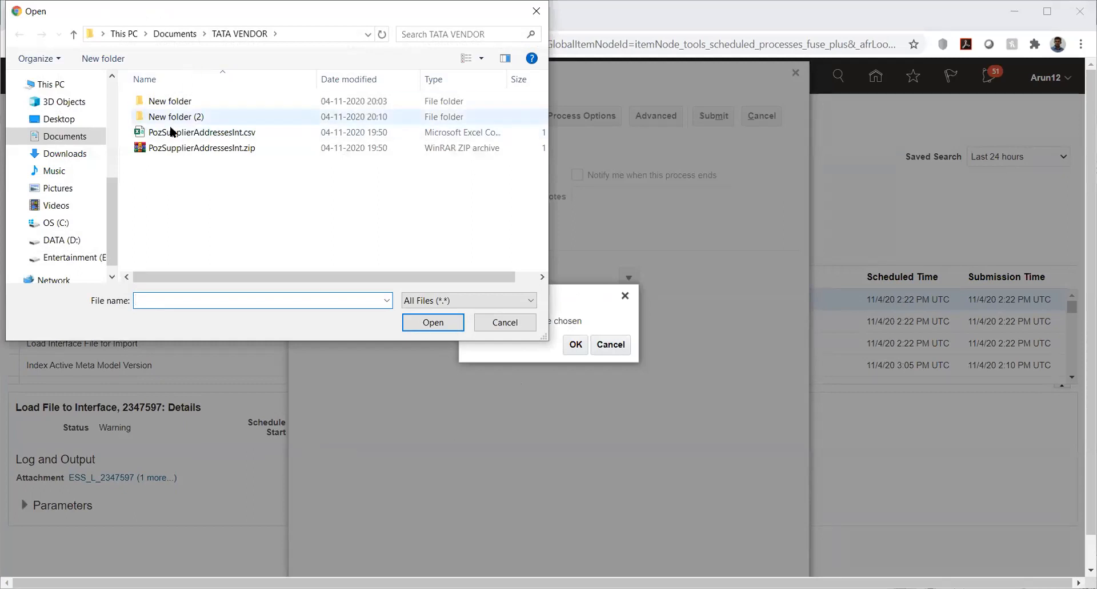
pyautogui.doubleClick(165, 116)
pyautogui.click(182, 116)
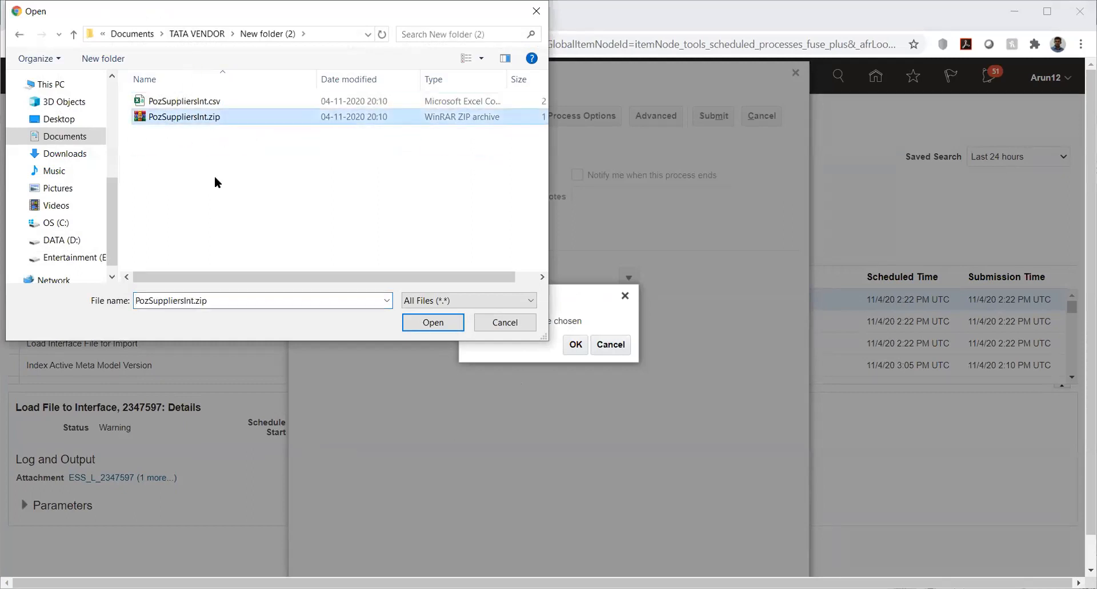
pyautogui.click(432, 322)
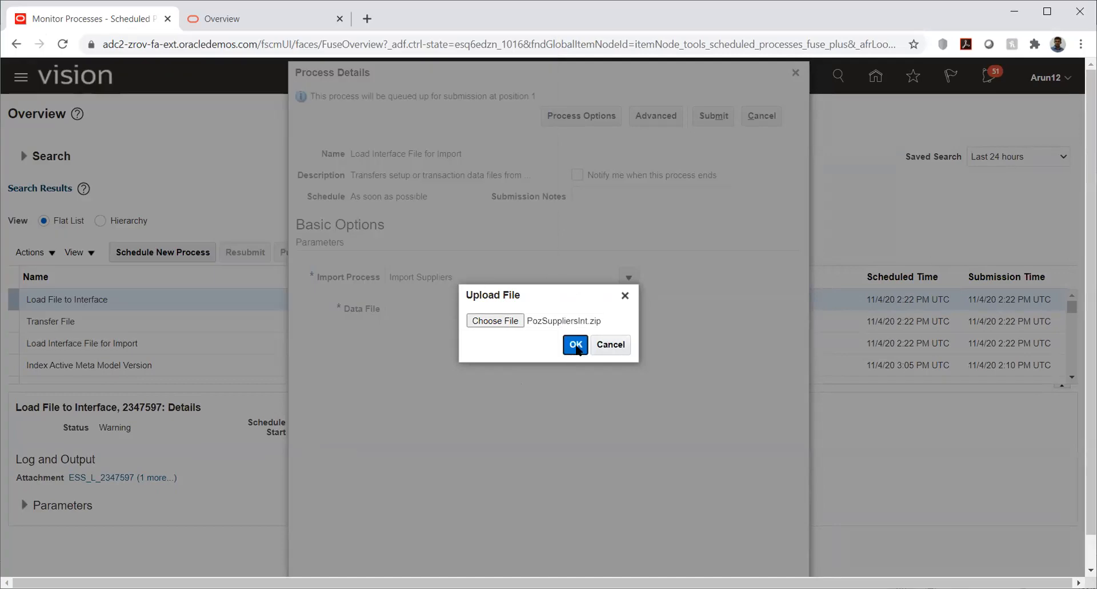
pyautogui.click(575, 344)
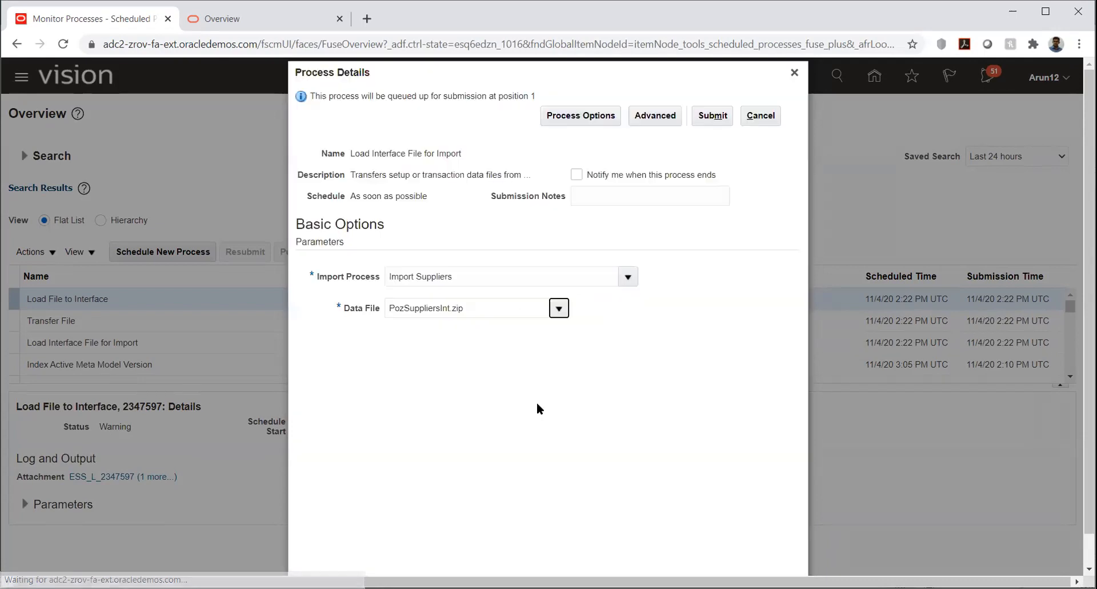
# Submit the Load Interface File for Import process and refresh the scheduled process list to follow its status
pyautogui.click(715, 116)
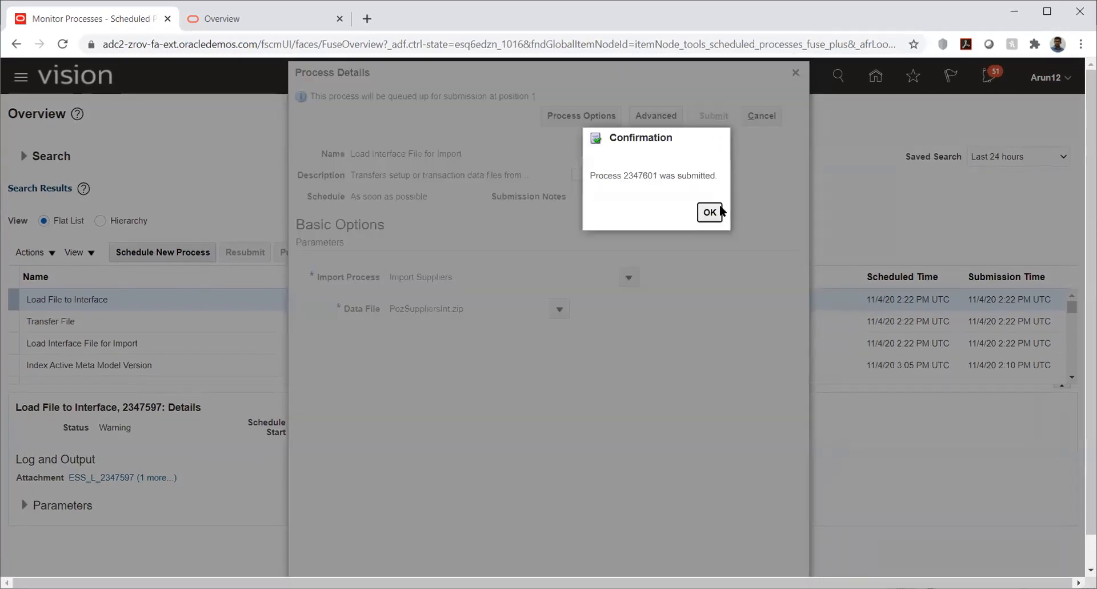
pyautogui.click(709, 214)
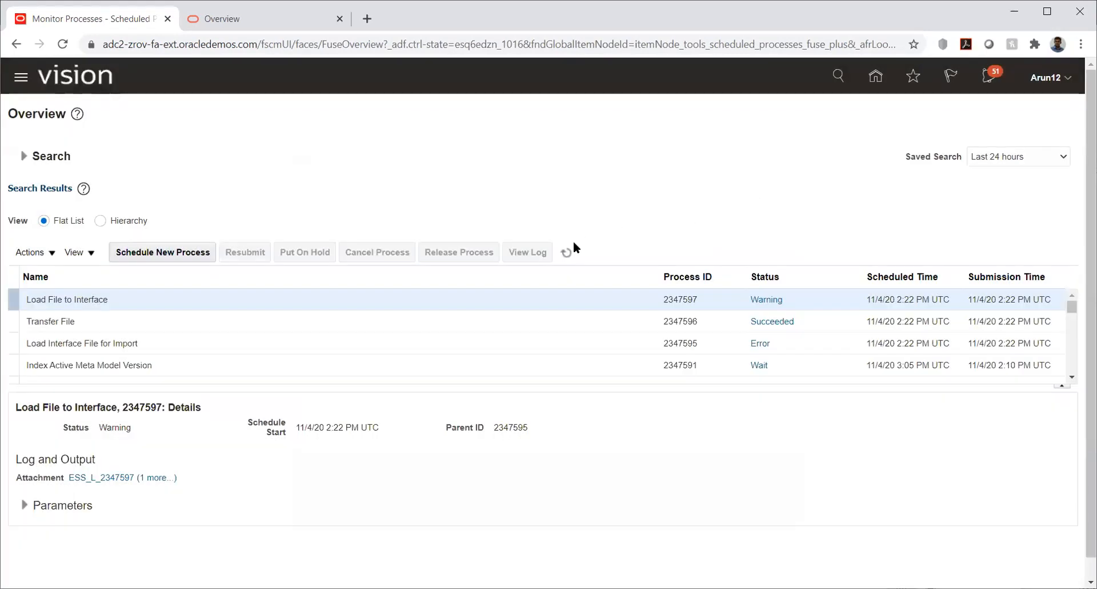
pyautogui.click(567, 252)
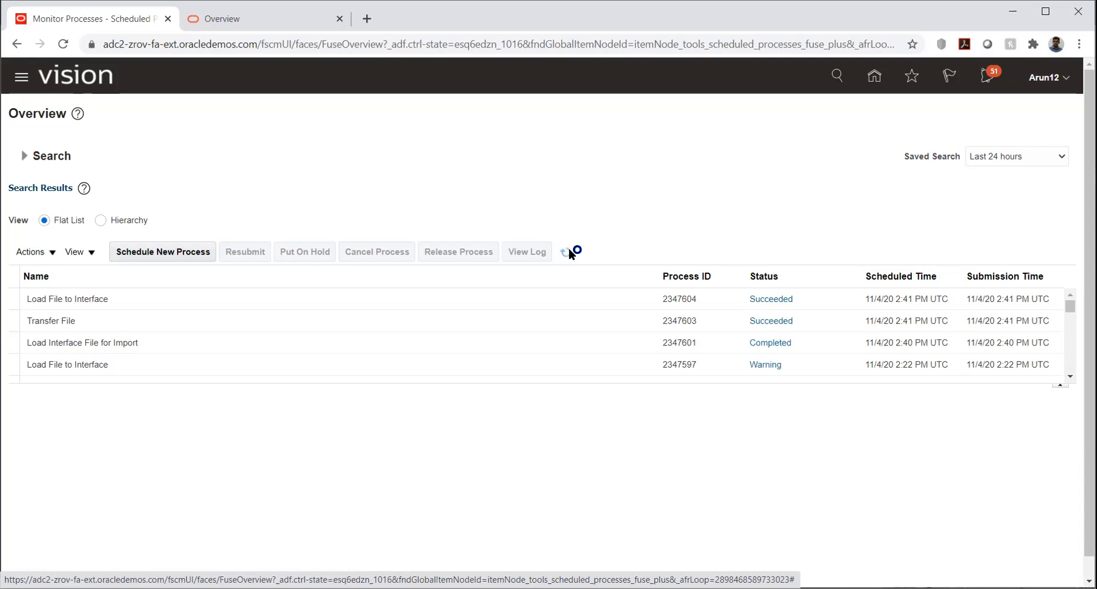
pyautogui.click(570, 250)
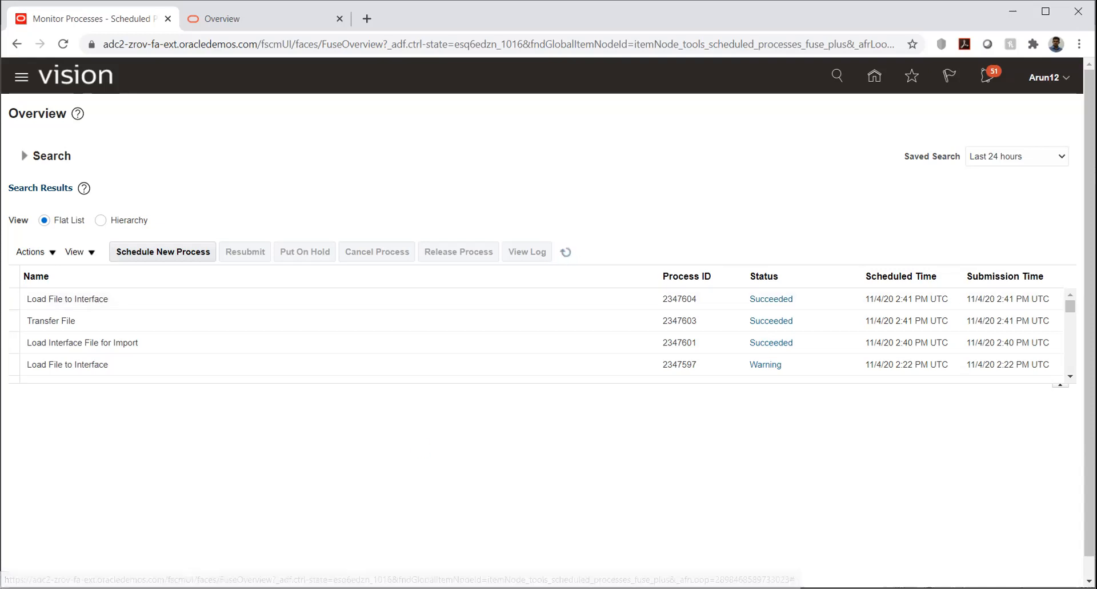
# View the details of the latest Load File to Interface process and consult the Import Suppliers documentation page
pyautogui.click(164, 298)
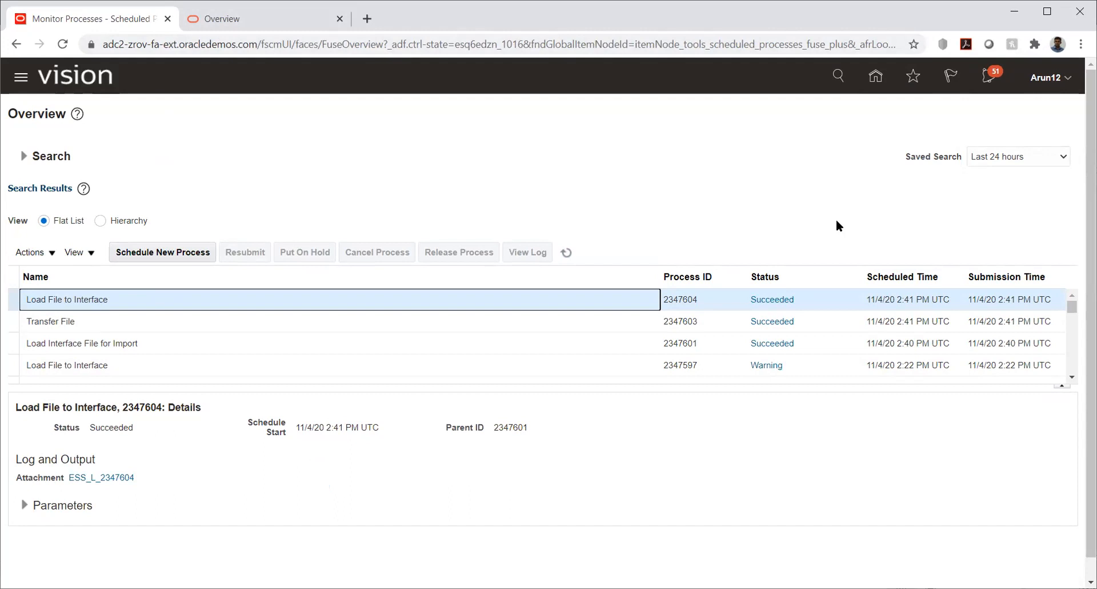
pyautogui.click(236, 26)
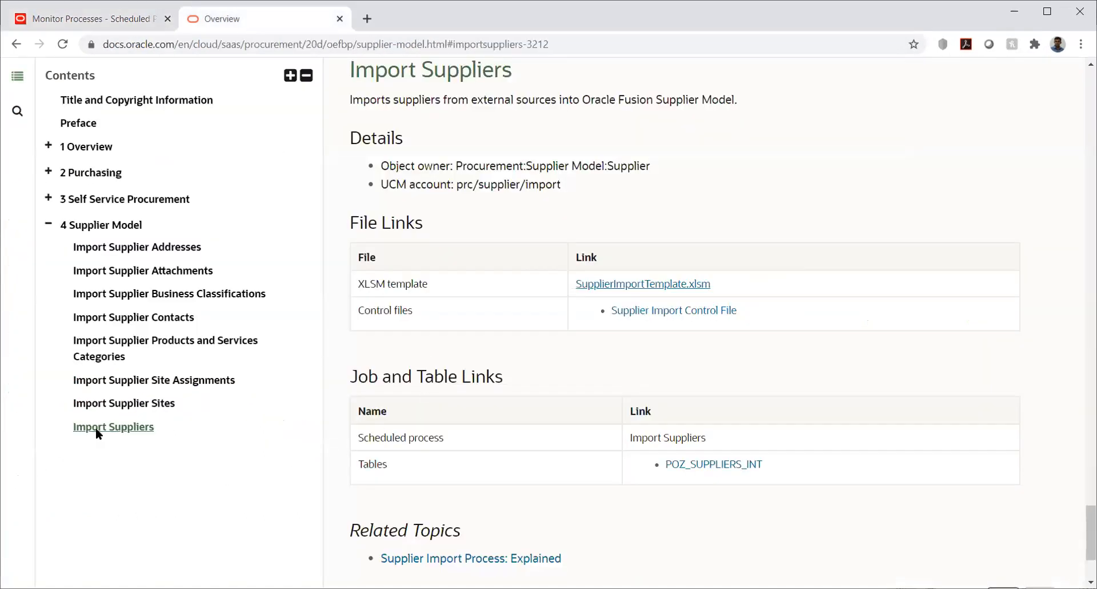
pyautogui.click(92, 23)
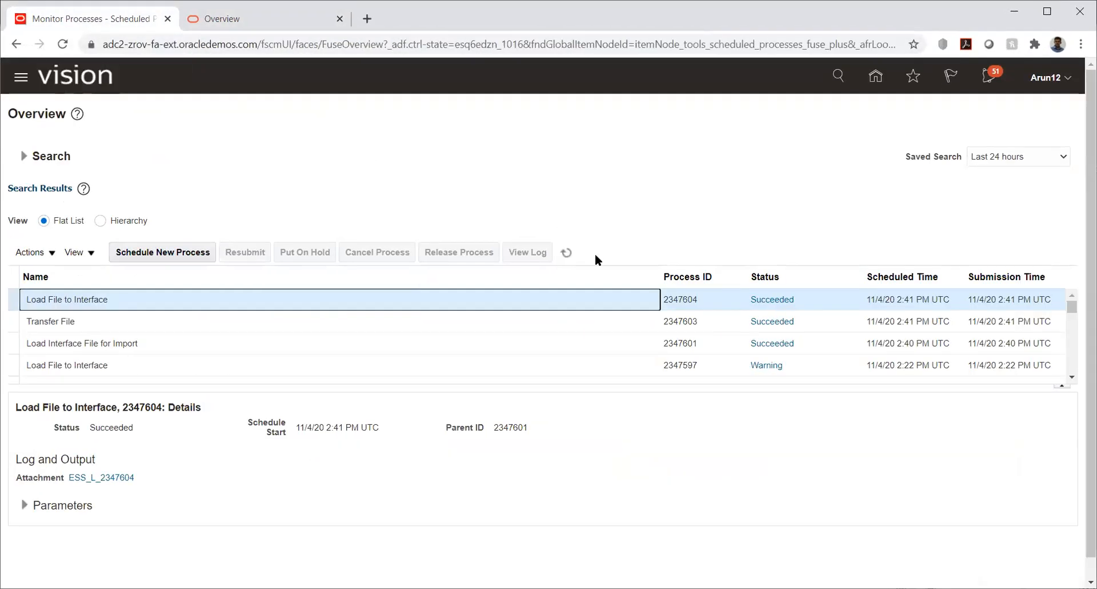
# Go to the Suppliers work area under Procurement and open the Manage Suppliers page
pyautogui.click(876, 76)
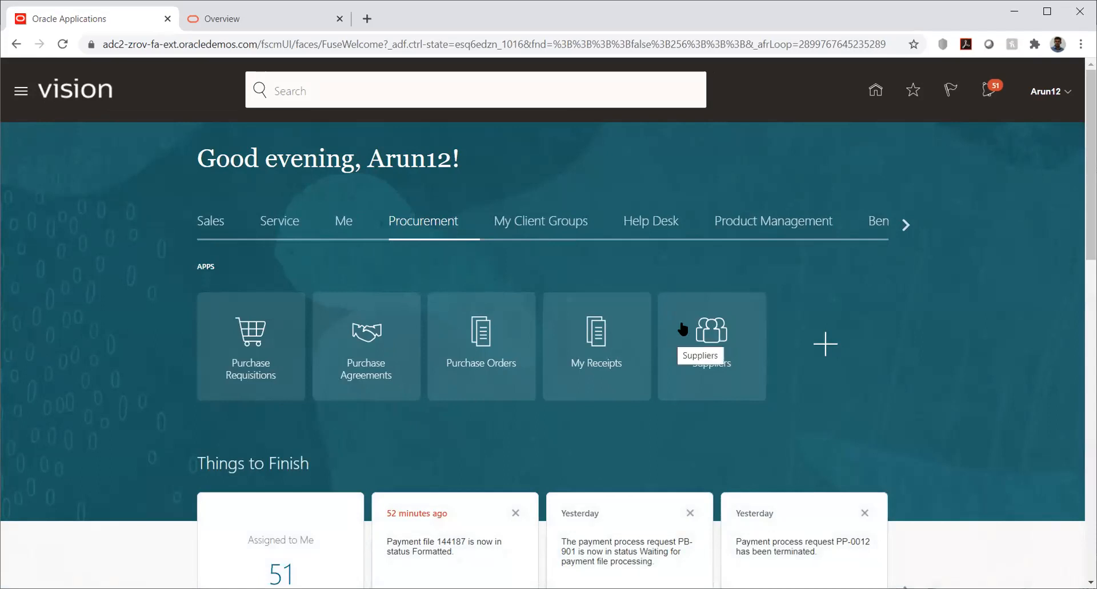
pyautogui.click(719, 324)
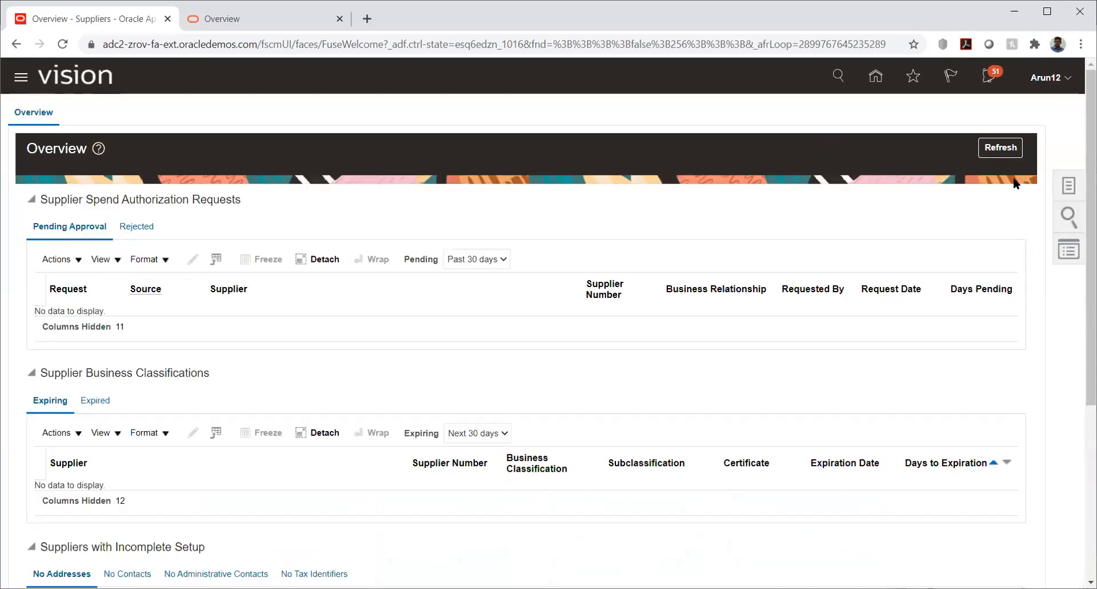
pyautogui.click(1067, 186)
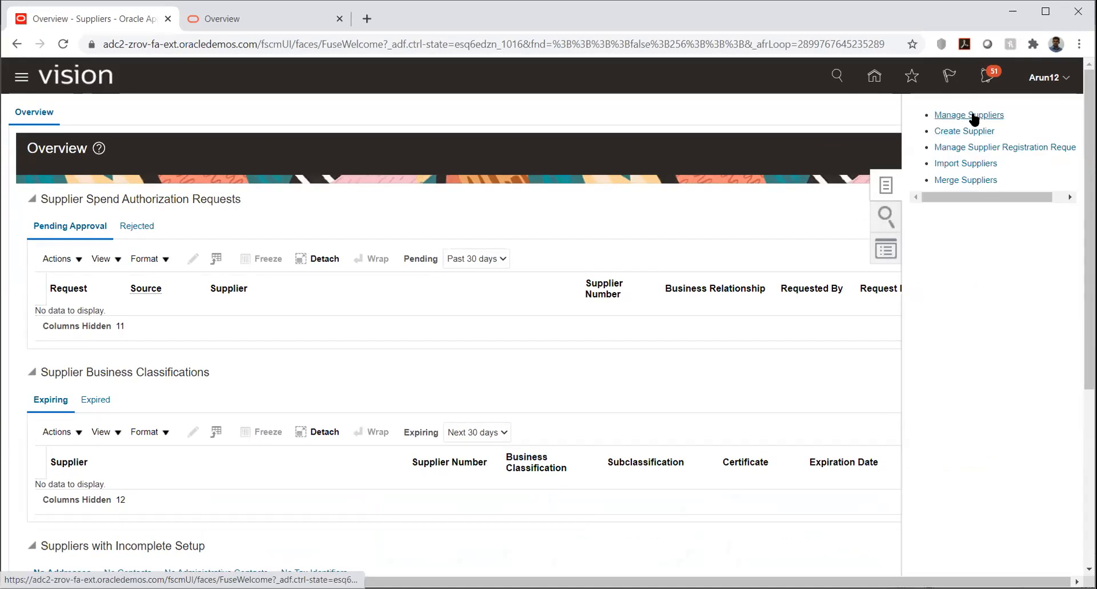
pyautogui.click(974, 116)
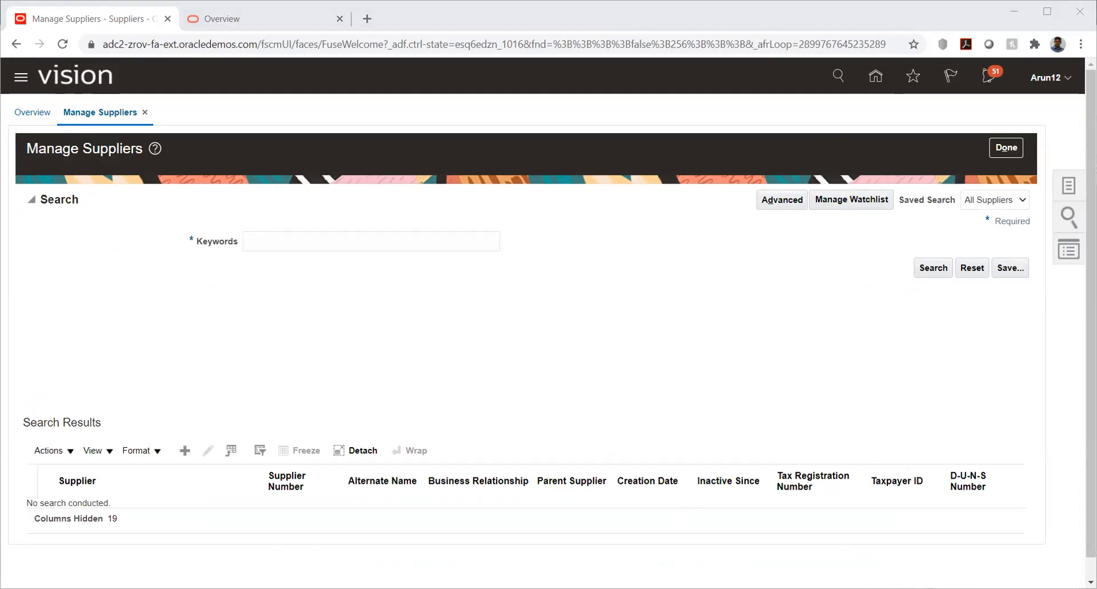
# Search the suppliers for the keyword TATA_VENDOR and look through the results
pyautogui.click(1070, 219)
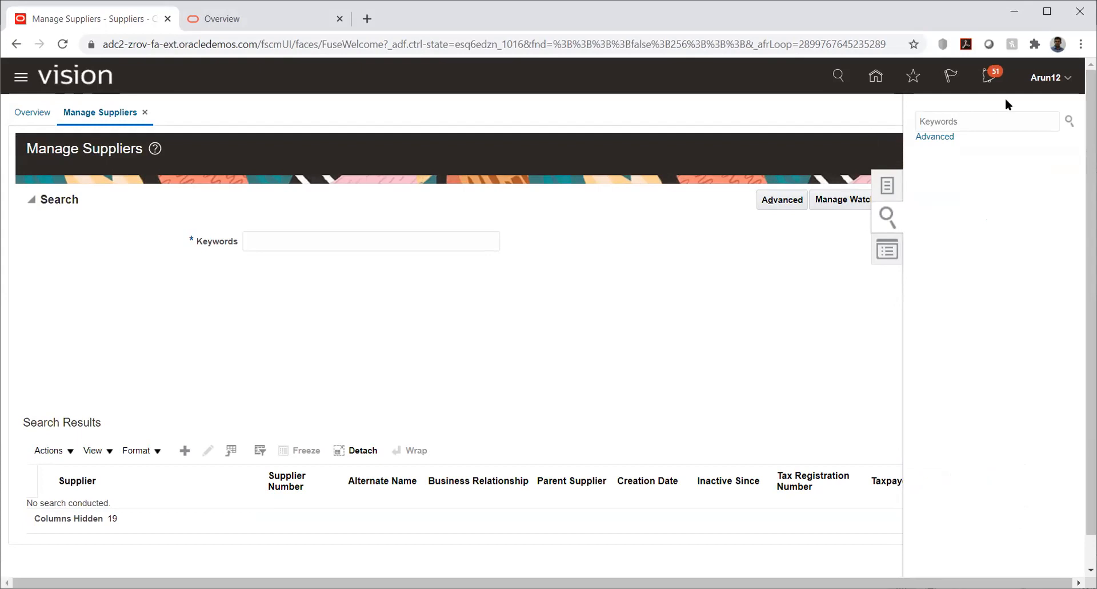
pyautogui.click(991, 120)
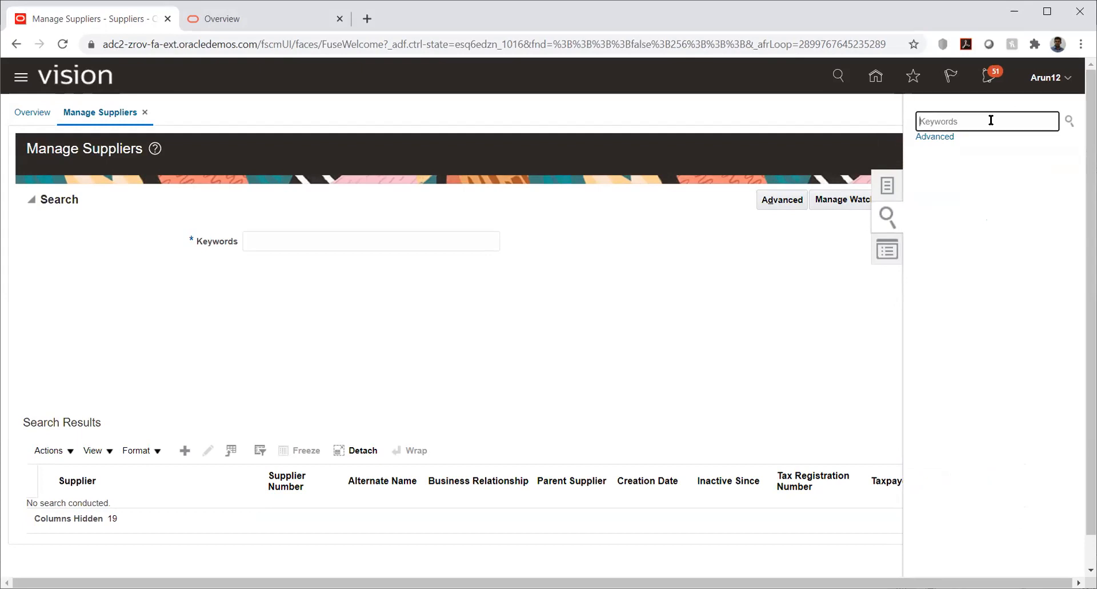
pyautogui.write('TATA_VEN')
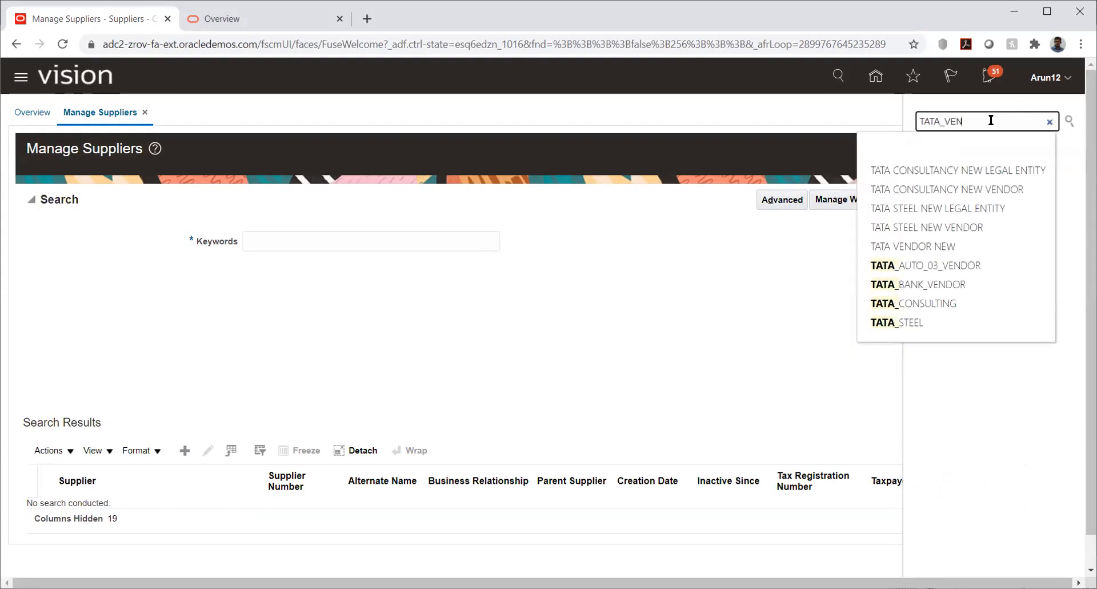
pyautogui.write('DOR')
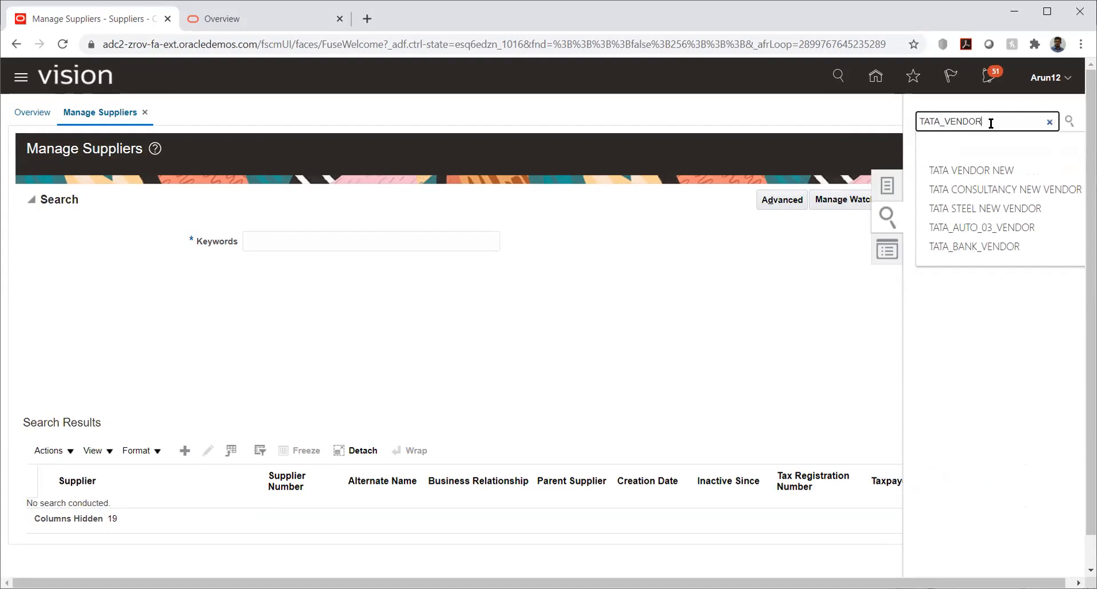
pyautogui.click(1068, 120)
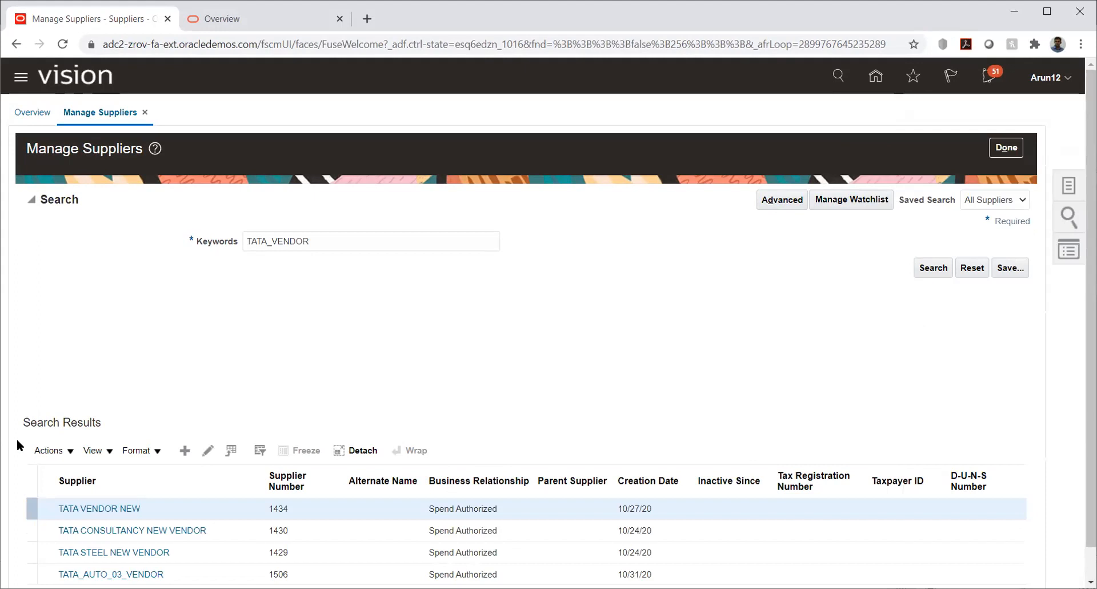
pyautogui.scroll(-1, 21, 443)
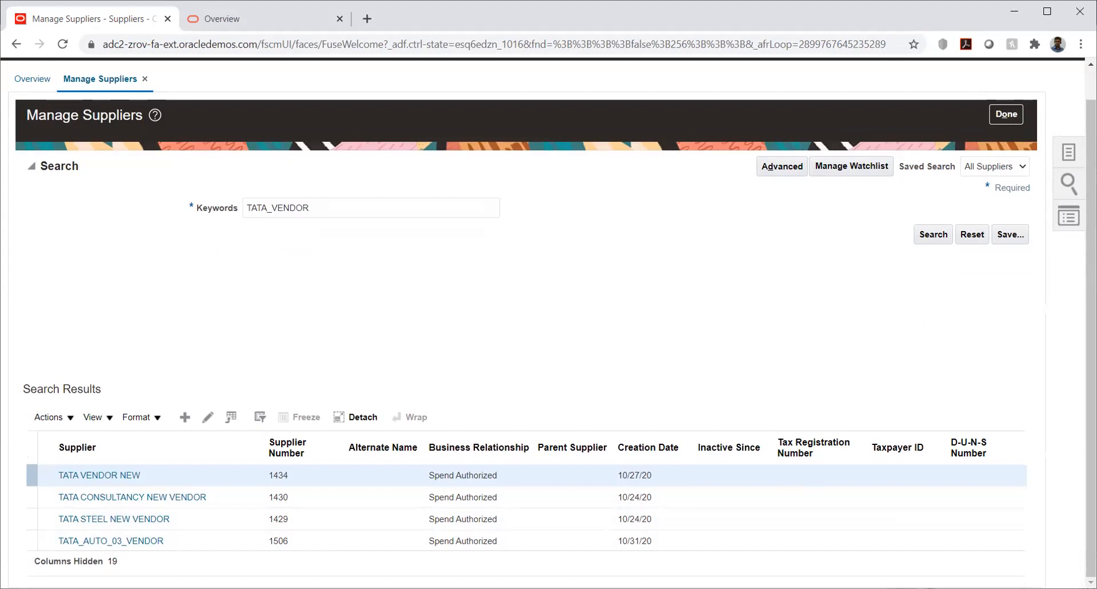
# Replace the search keyword with TATA_VENDOR_03_SUPPLIER and run the supplier search again
pyautogui.hotkey('alt', 'Tab')
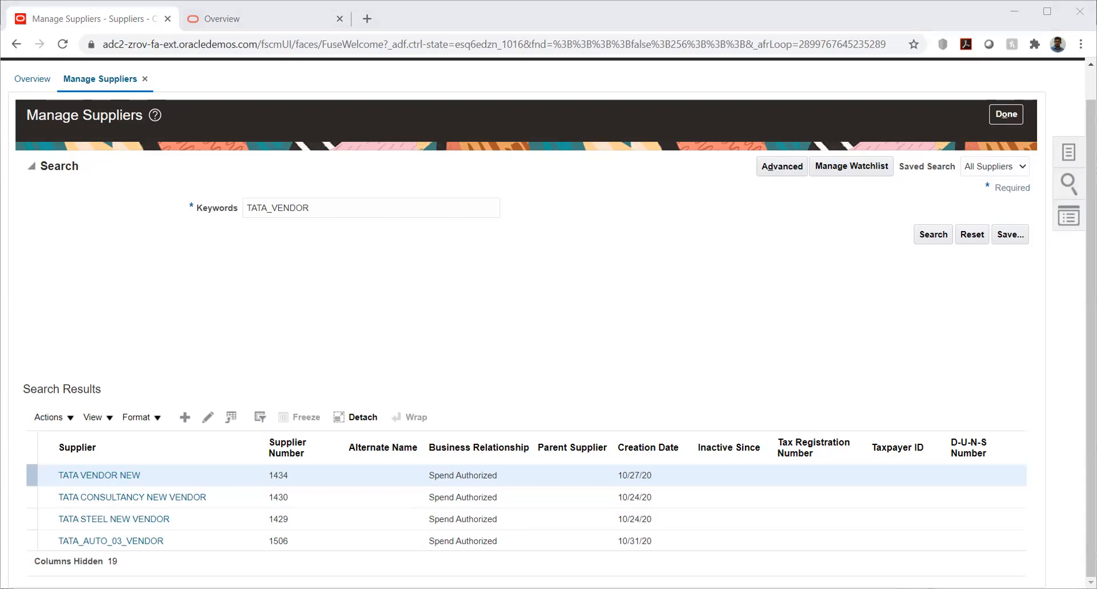
pyautogui.click(886, 112)
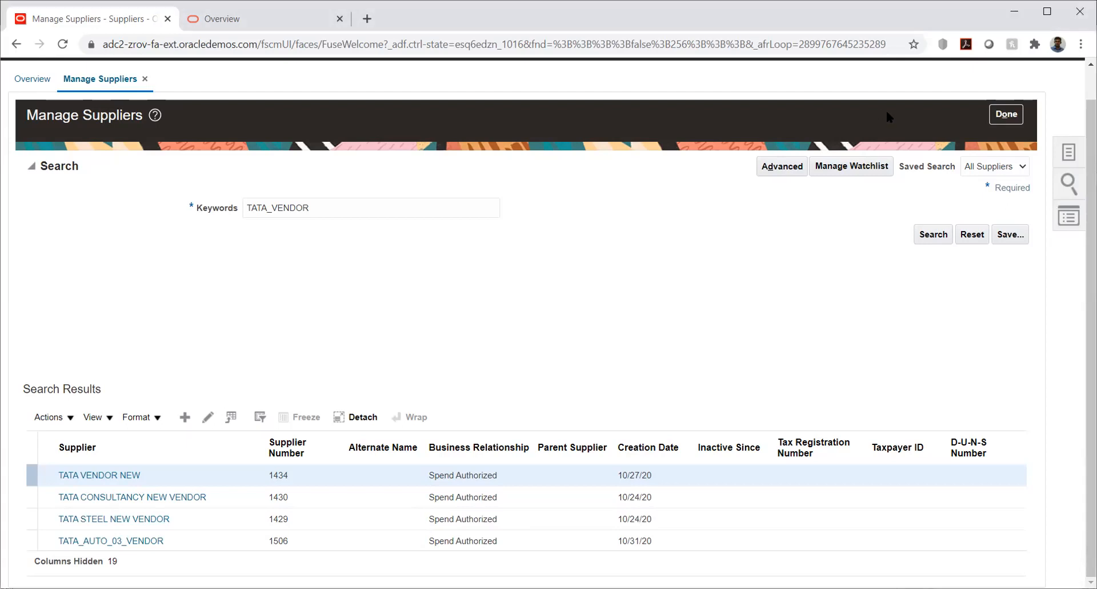
pyautogui.doubleClick(319, 208)
pyautogui.write('TATA_VENDOR_03_SUPPLIER')
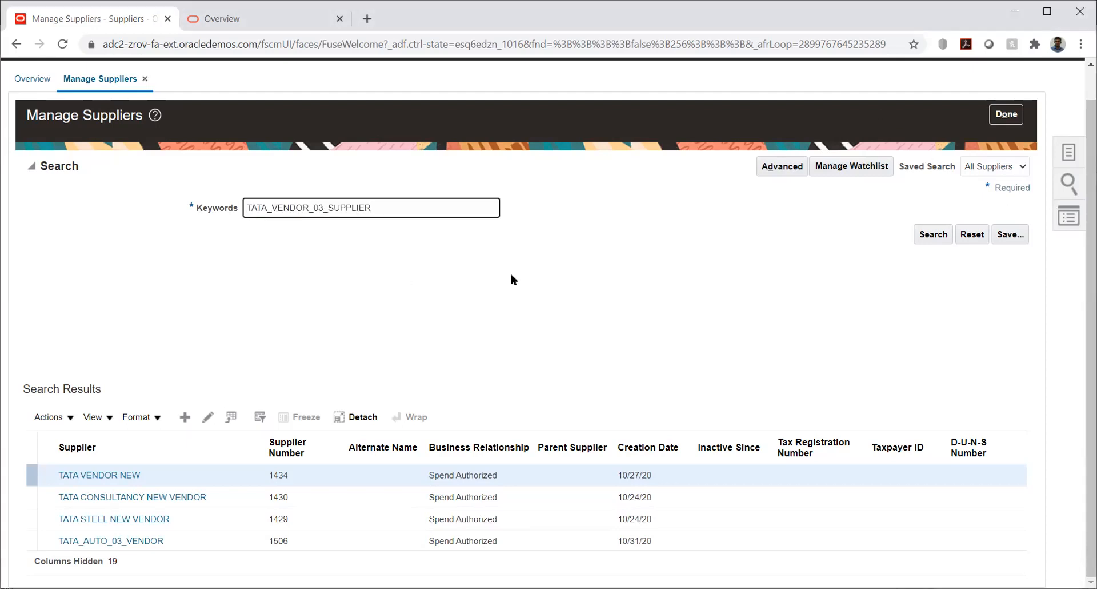
pyautogui.click(928, 231)
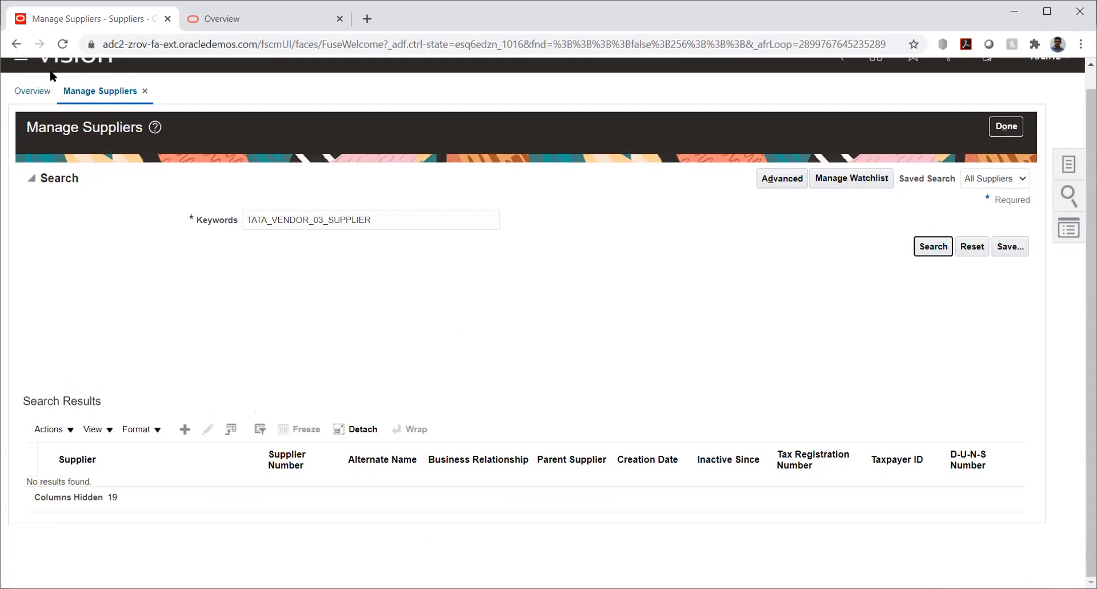
# Return to the Scheduled Processes overview and select the latest Load File to Interface process
pyautogui.scroll(1, 435, 209)
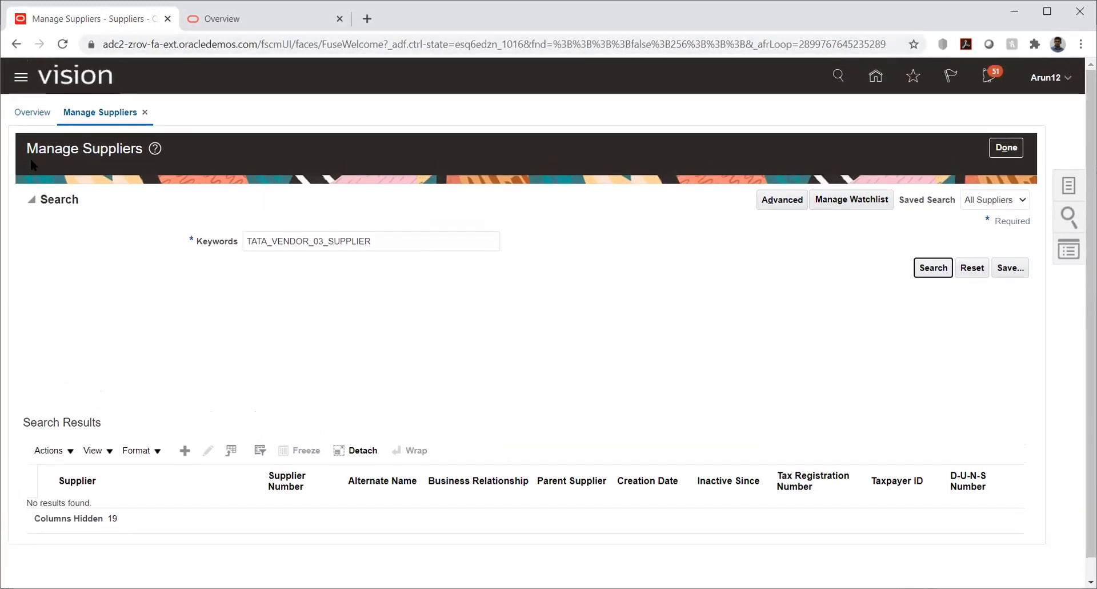
pyautogui.click(27, 80)
pyautogui.scroll(-9, 139, 277)
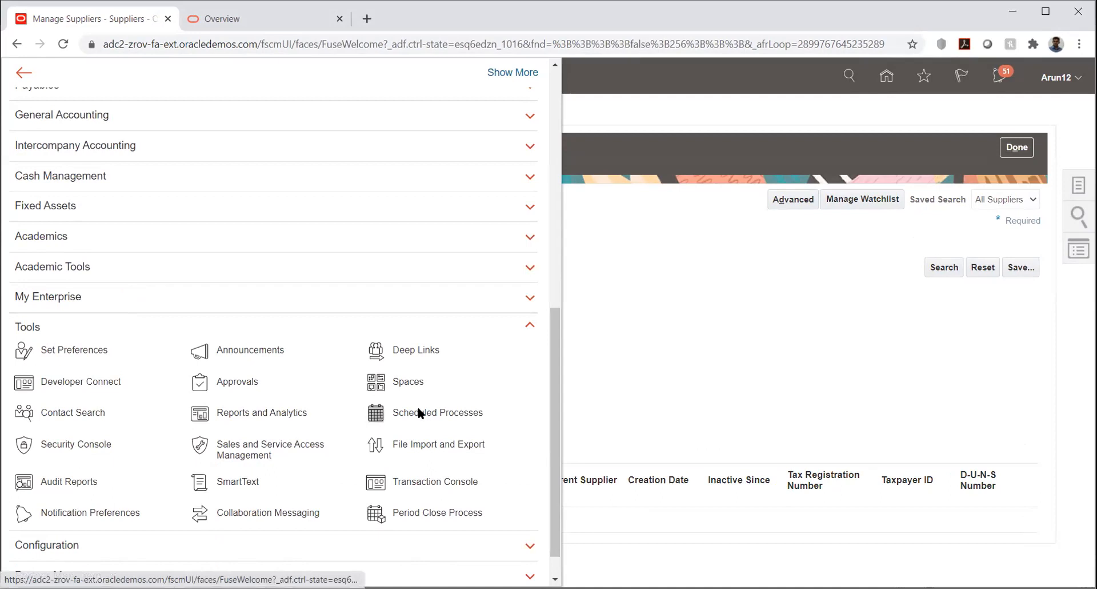
pyautogui.click(421, 412)
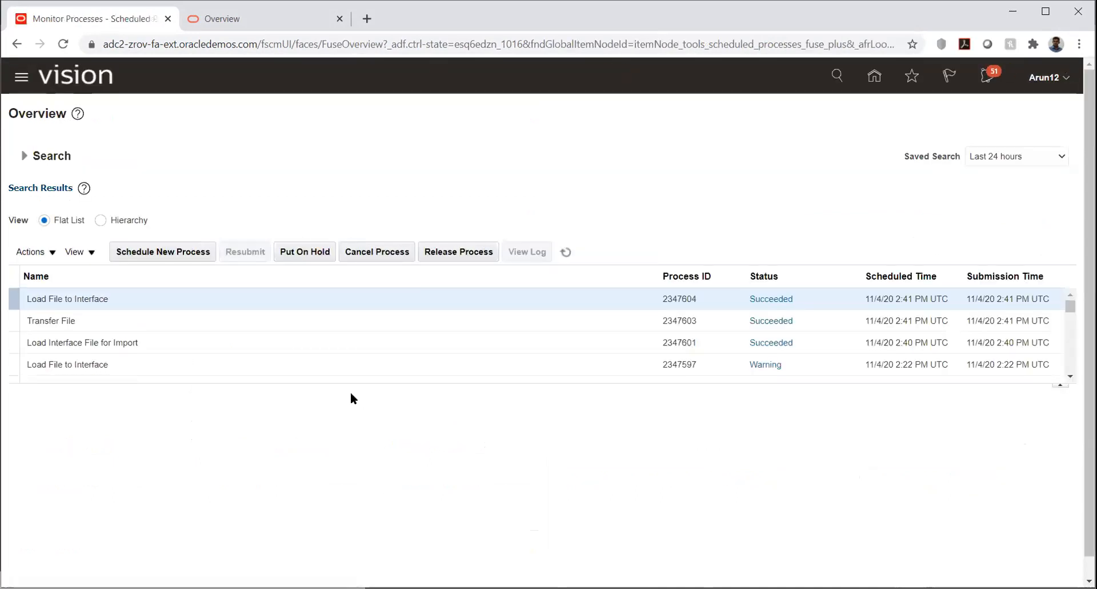
pyautogui.click(263, 294)
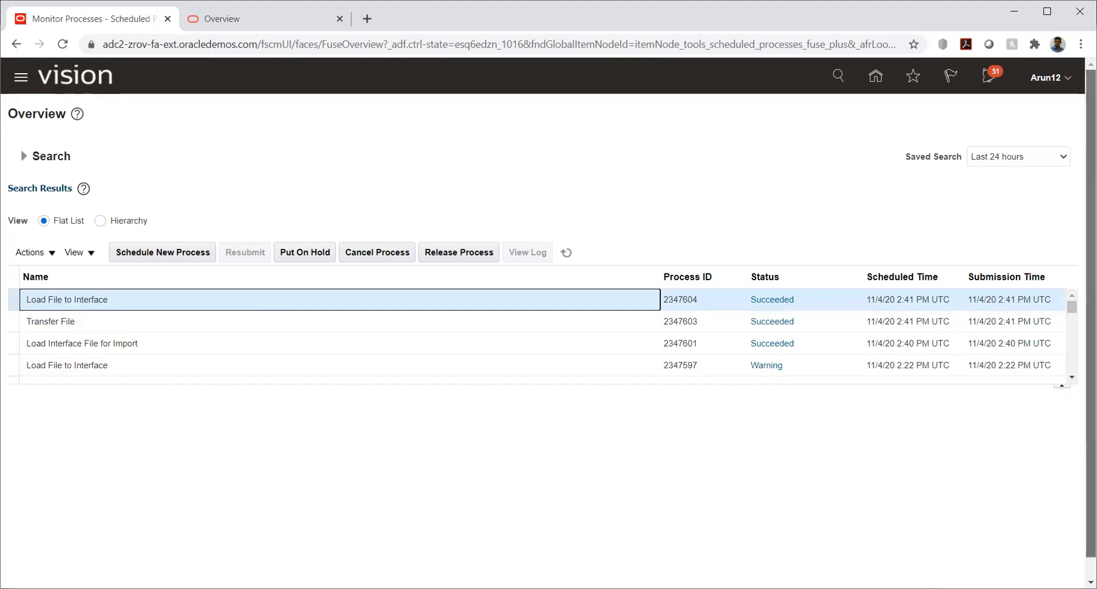
pyautogui.scroll(-1, 869, 404)
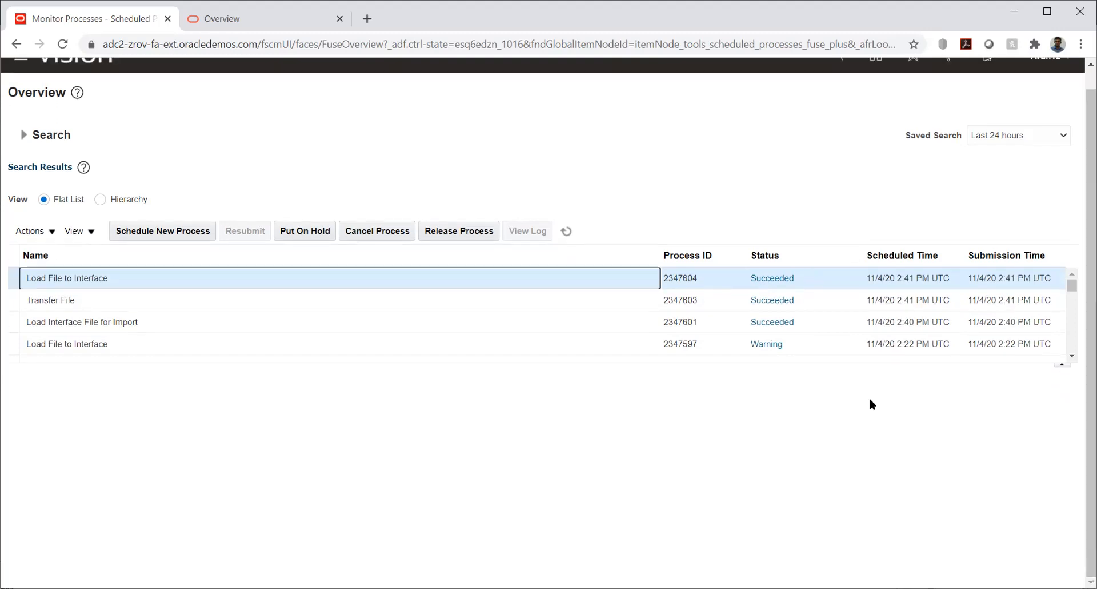
# Show the details of the Transfer File process and open its attached log file
pyautogui.click(72, 302)
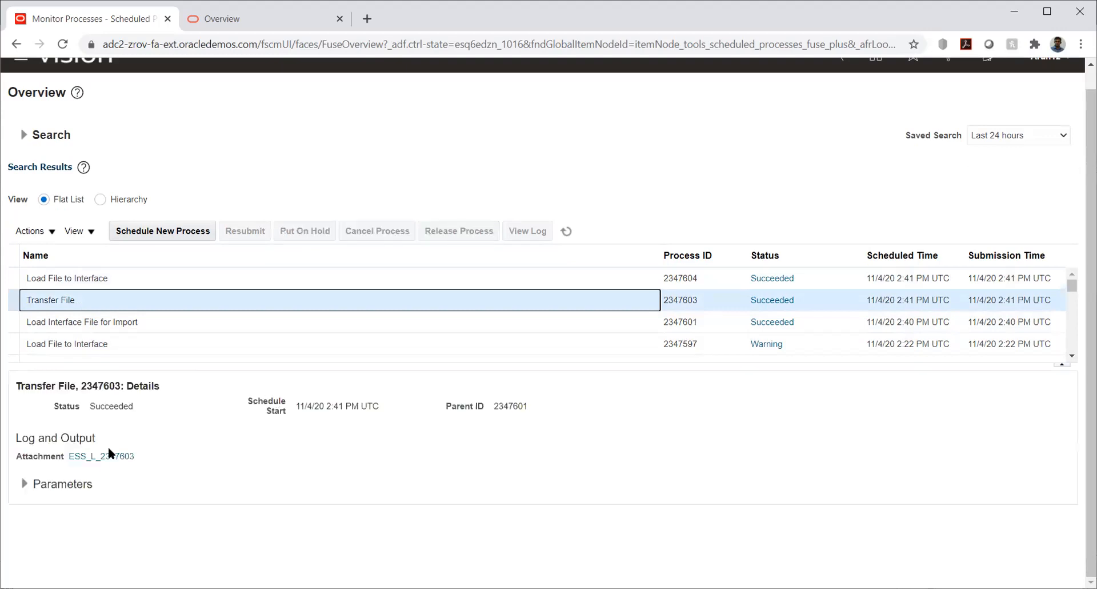
pyautogui.click(98, 455)
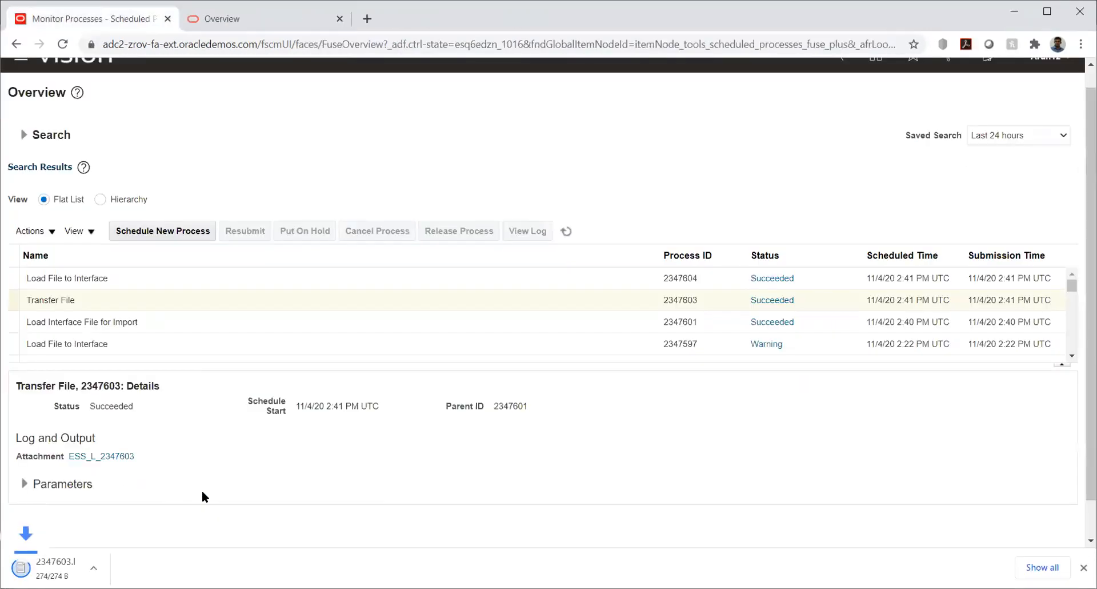
pyautogui.click(81, 561)
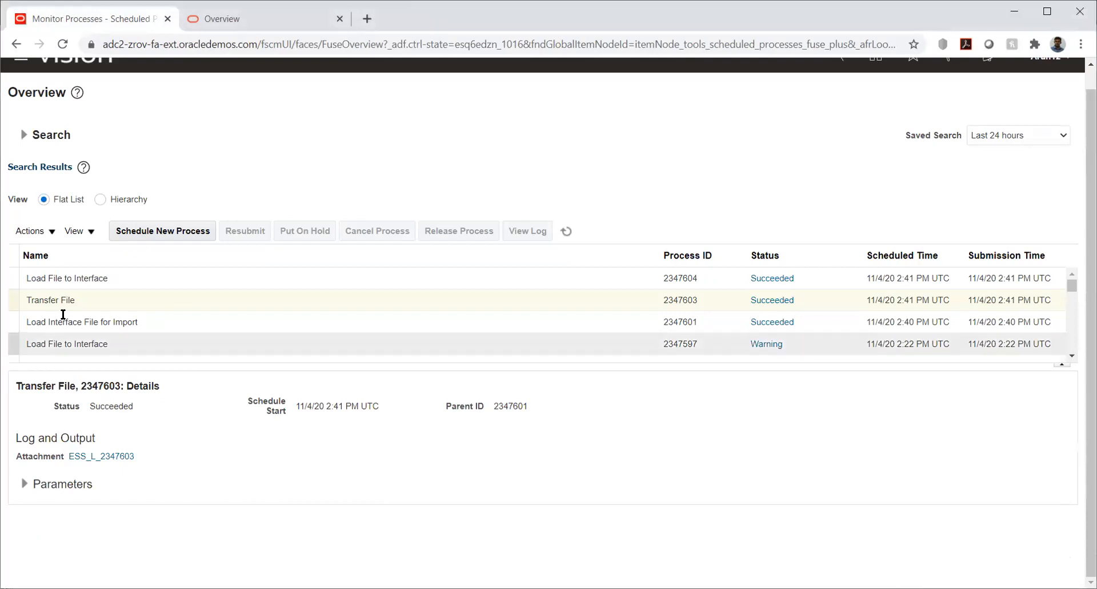
# Open the attached log of the latest Load File to Interface process and examine the row load results for POZ_SUPPLIERS_INT
pyautogui.click(126, 278)
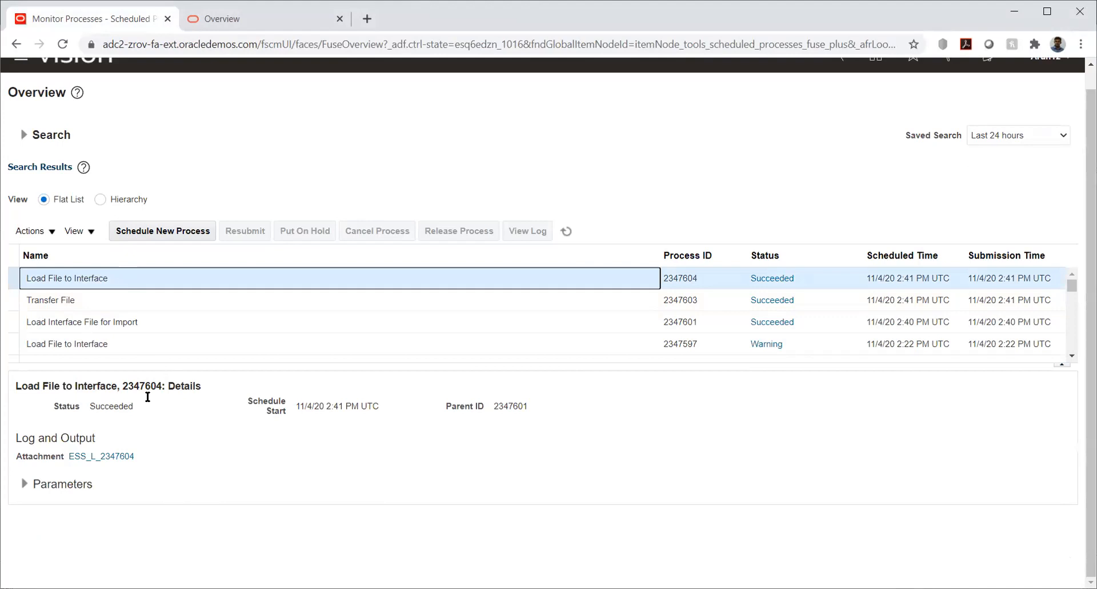
pyautogui.click(93, 456)
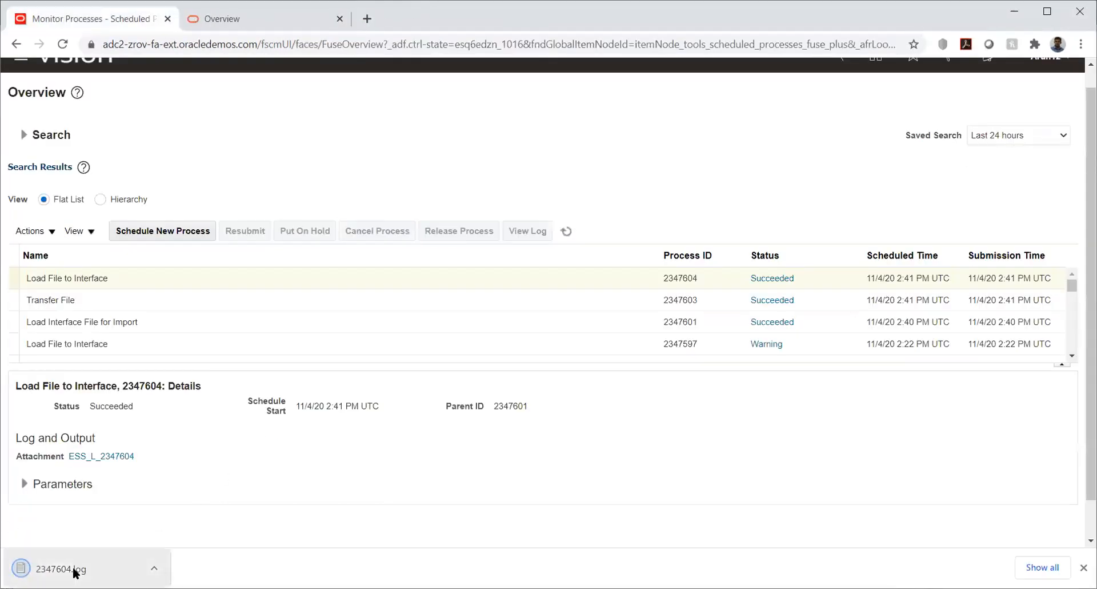
pyautogui.click(73, 569)
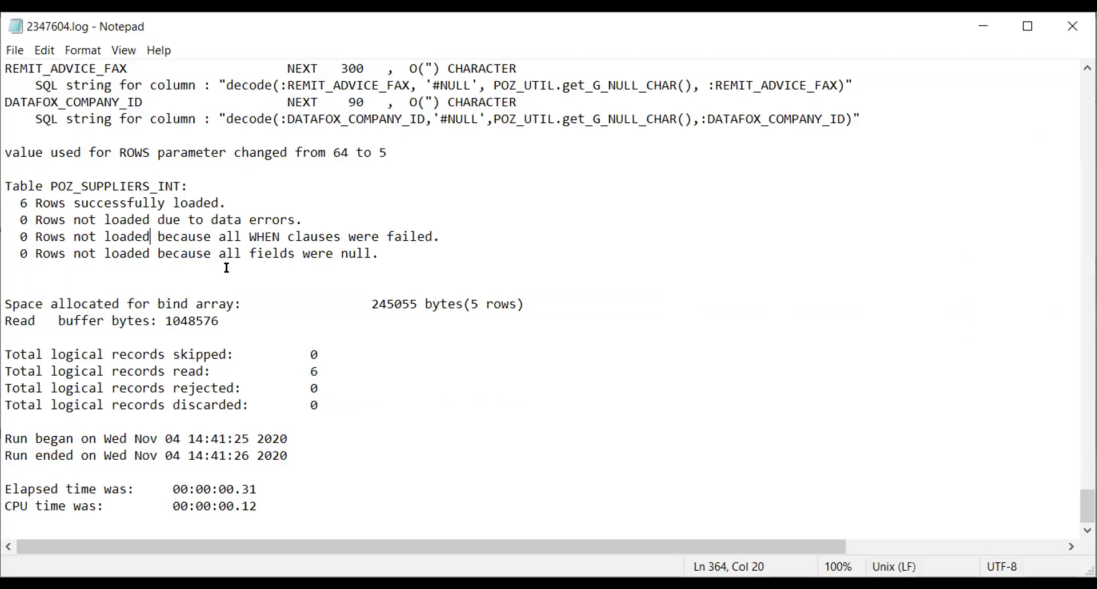
pyautogui.click(68, 337)
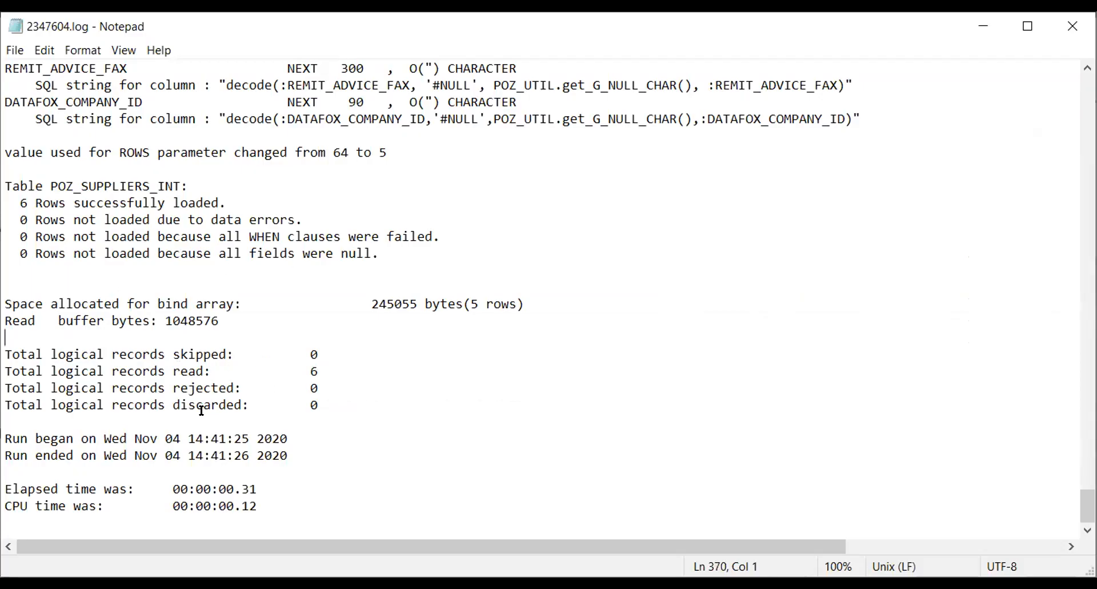
pyautogui.scroll(1, 128, 400)
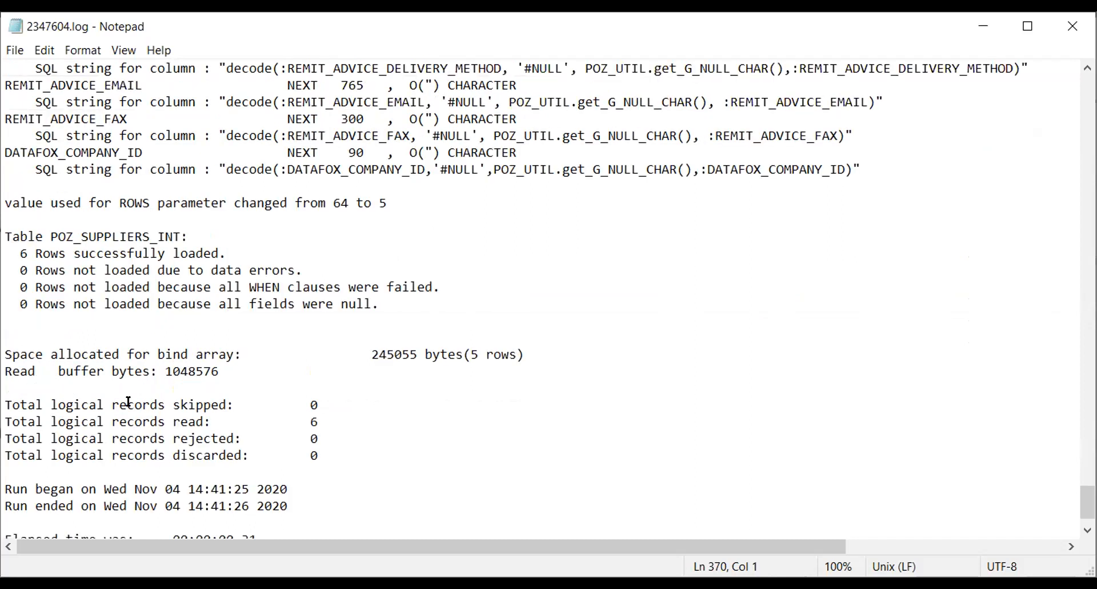
pyautogui.scroll(2, 128, 400)
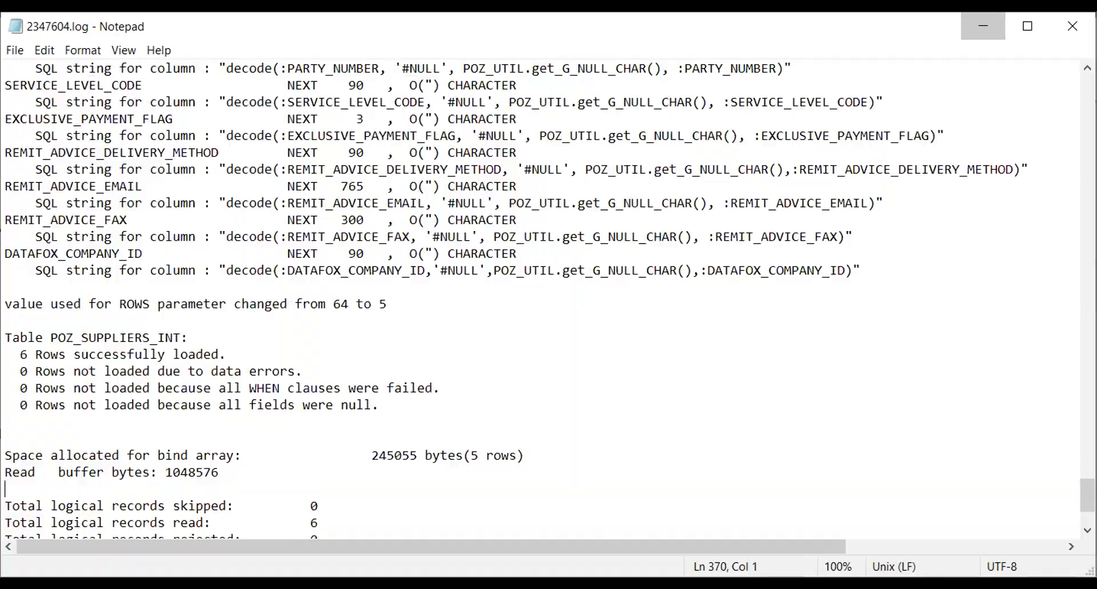
# Minimize the log, reopen Manage Suppliers in Oracle Fusion and search for suppliers with the keyword TATA
pyautogui.click(983, 26)
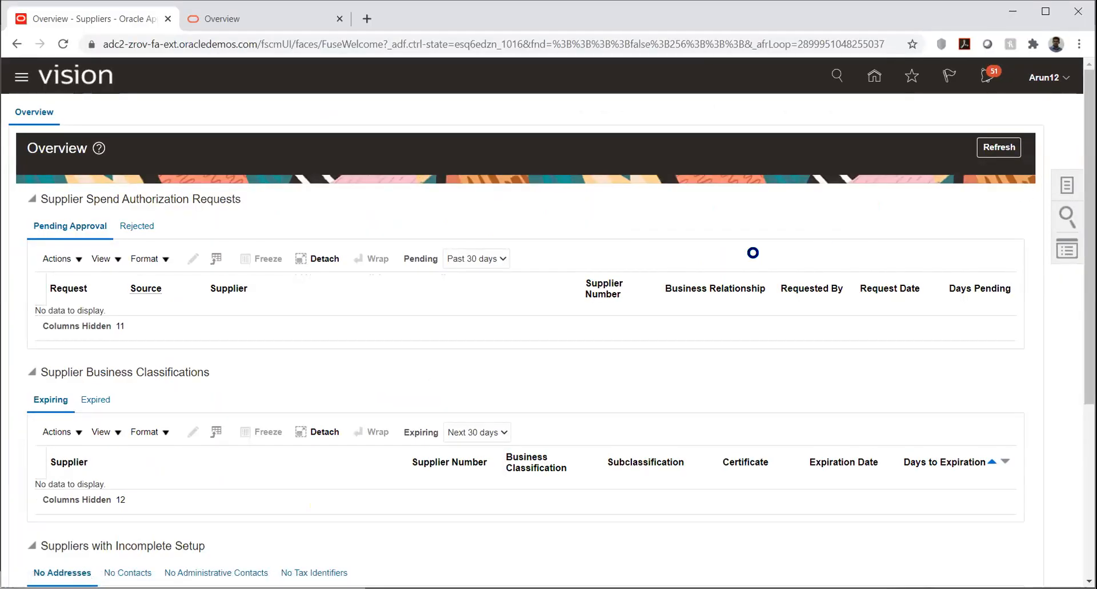
pyautogui.click(970, 115)
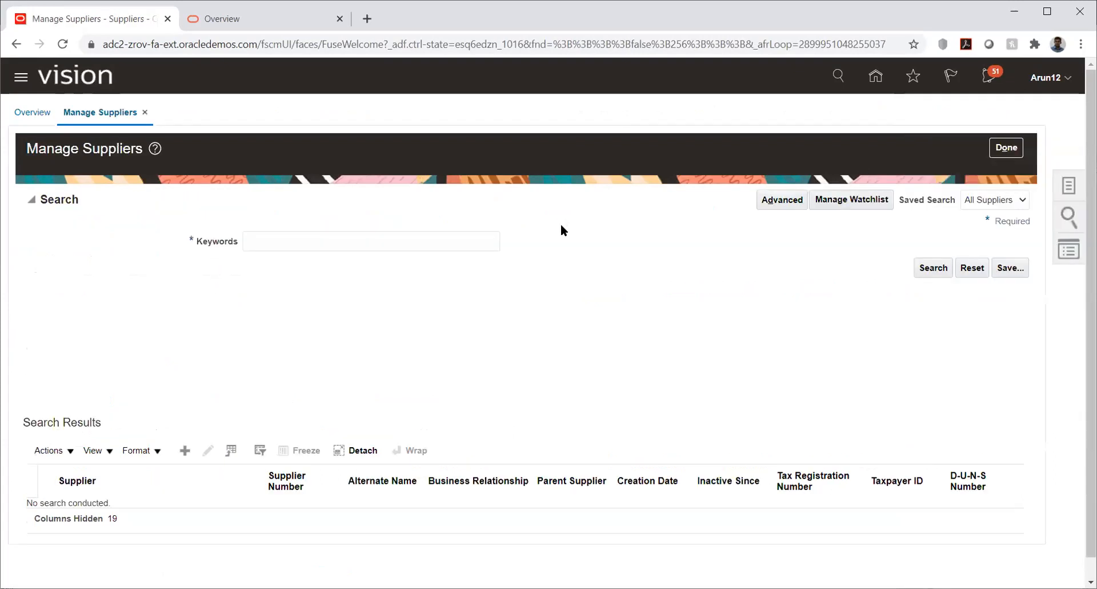
pyautogui.click(346, 242)
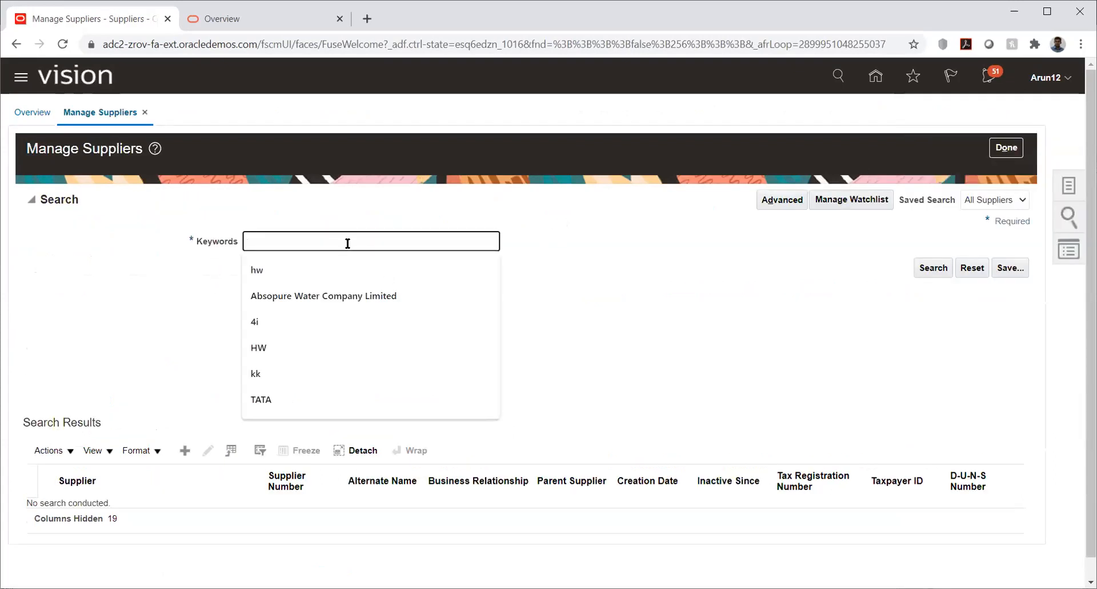
pyautogui.write('TATA')
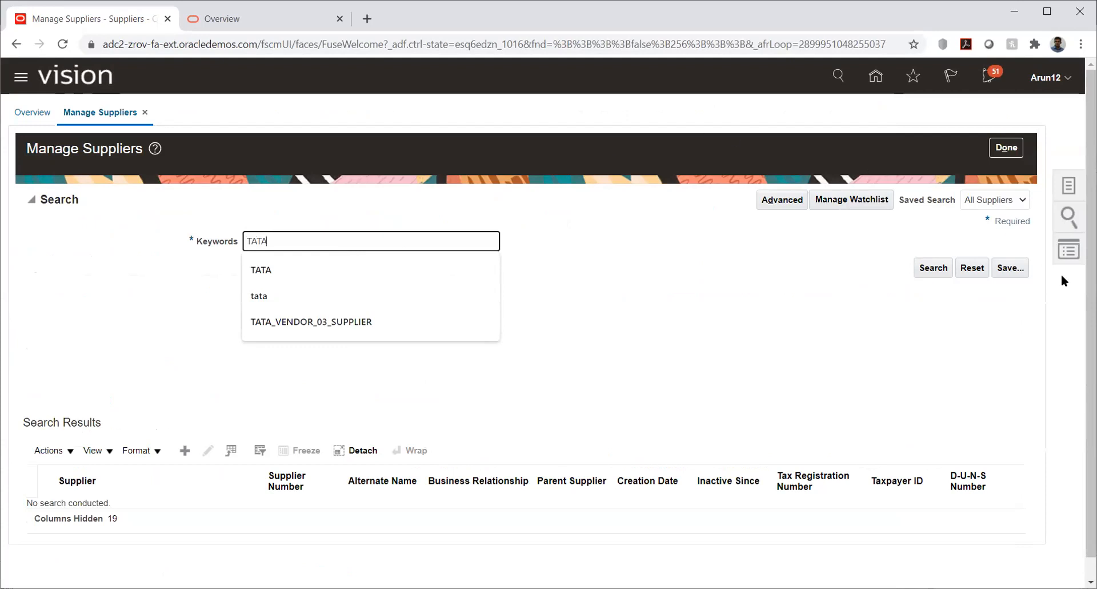
pyautogui.click(929, 272)
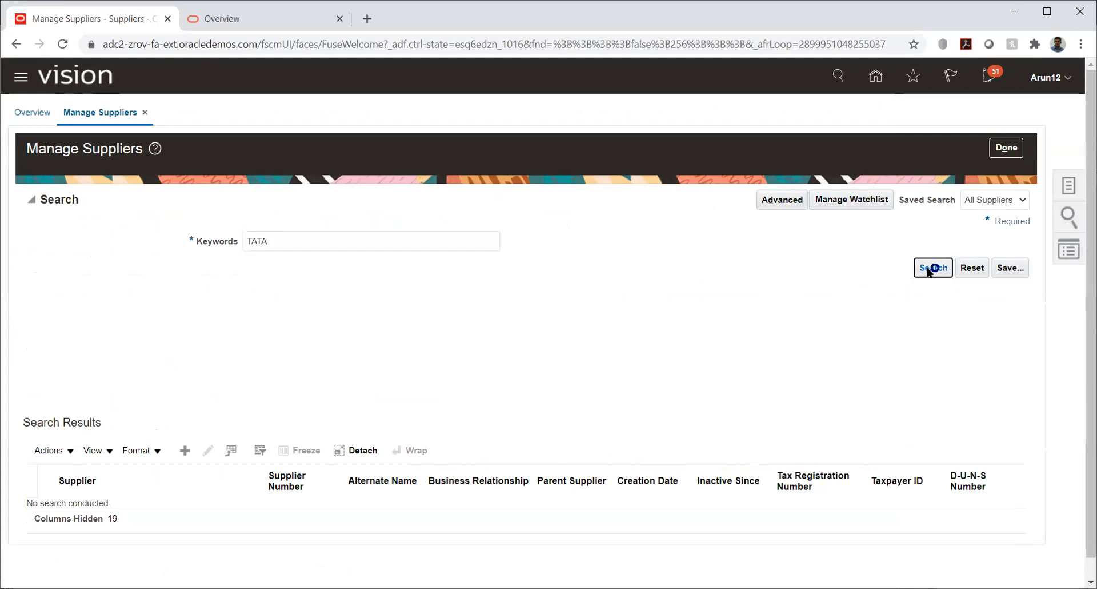
pyautogui.scroll(-2, 355, 362)
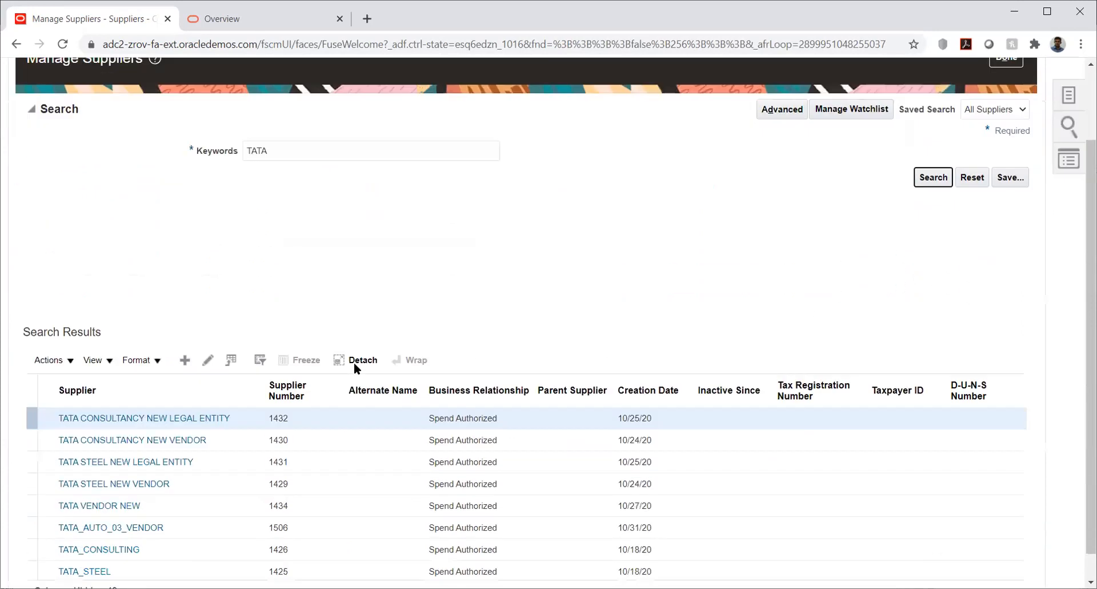
pyautogui.scroll(-1, 355, 368)
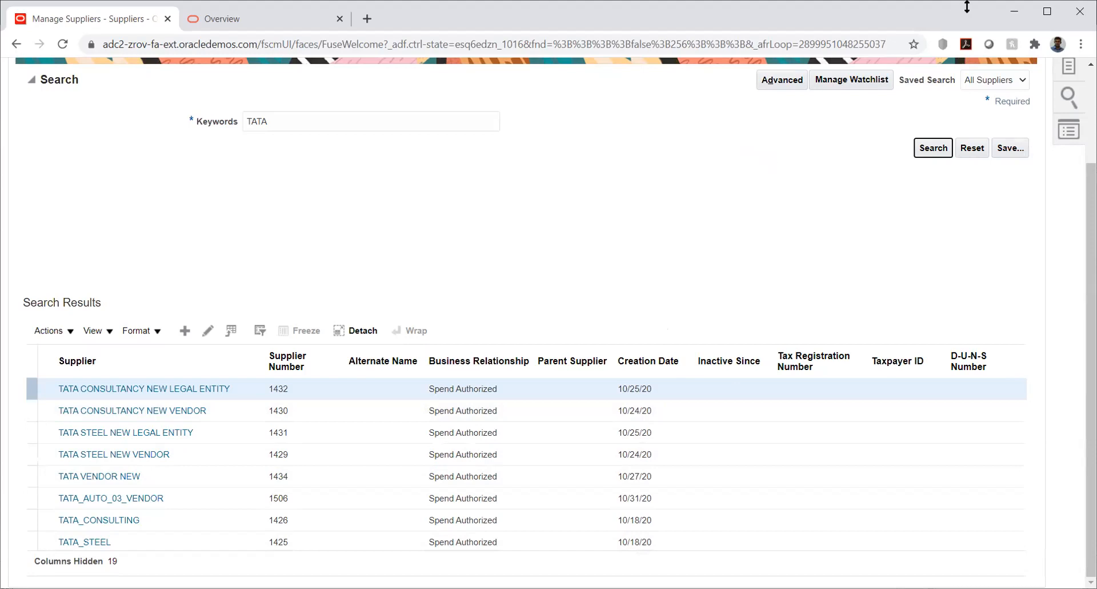
# In the Oracle documentation, download SupplierAddressImportTemplate.xlsm from the Import Supplier Addresses topic and open the file
pyautogui.click(219, 23)
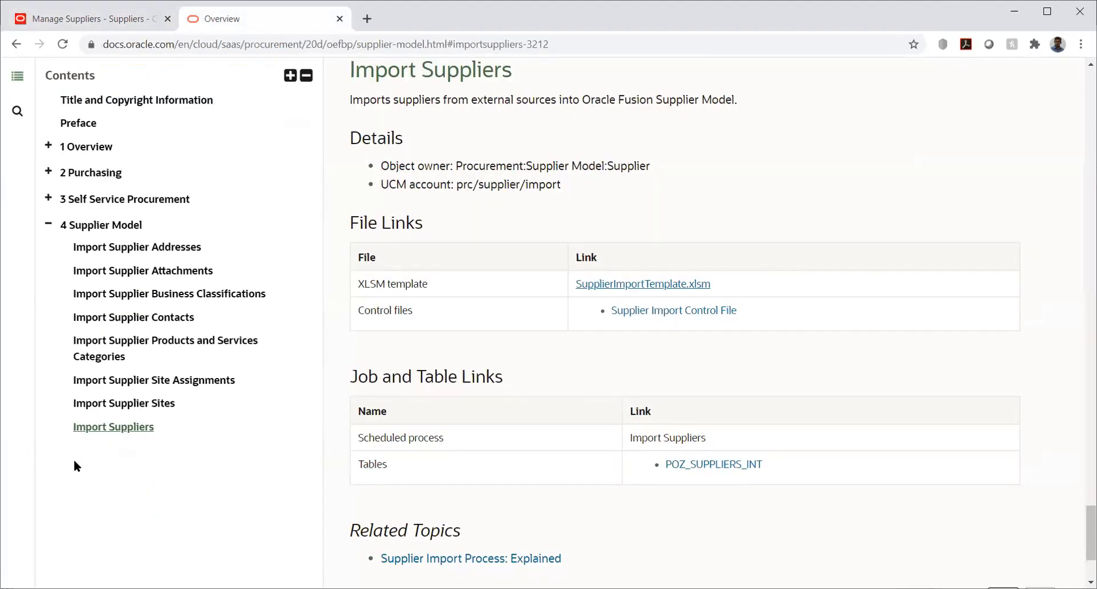
pyautogui.click(141, 246)
pyautogui.click(600, 285)
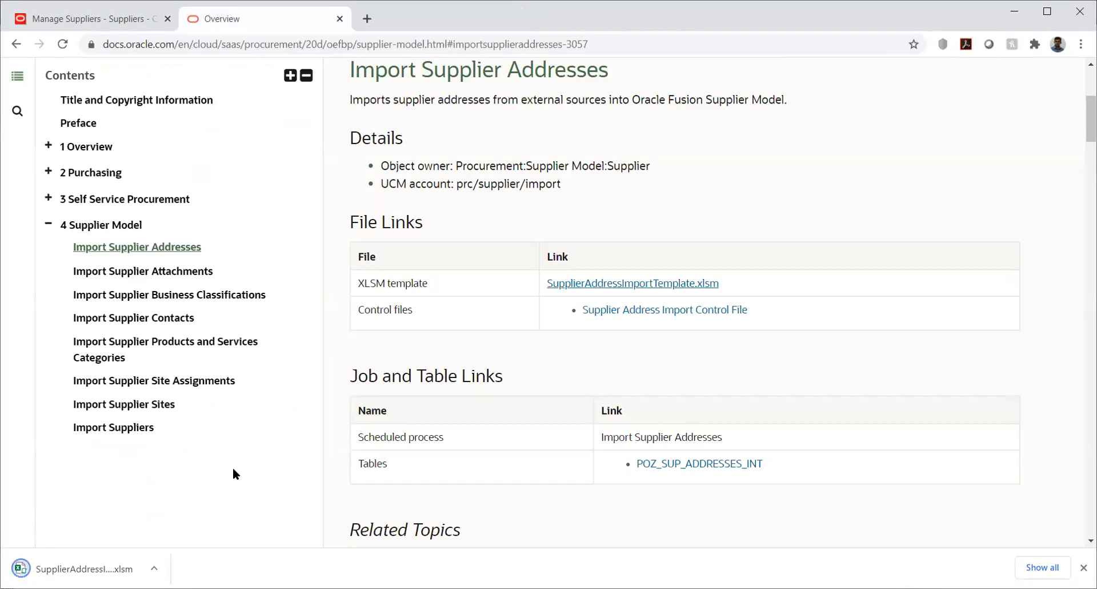
pyautogui.click(116, 561)
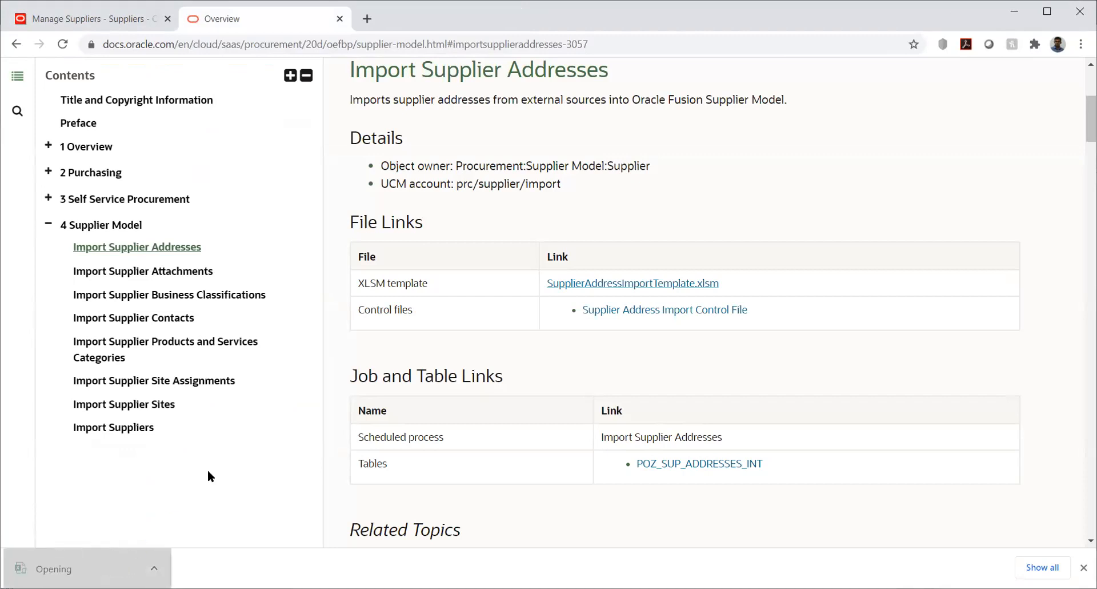
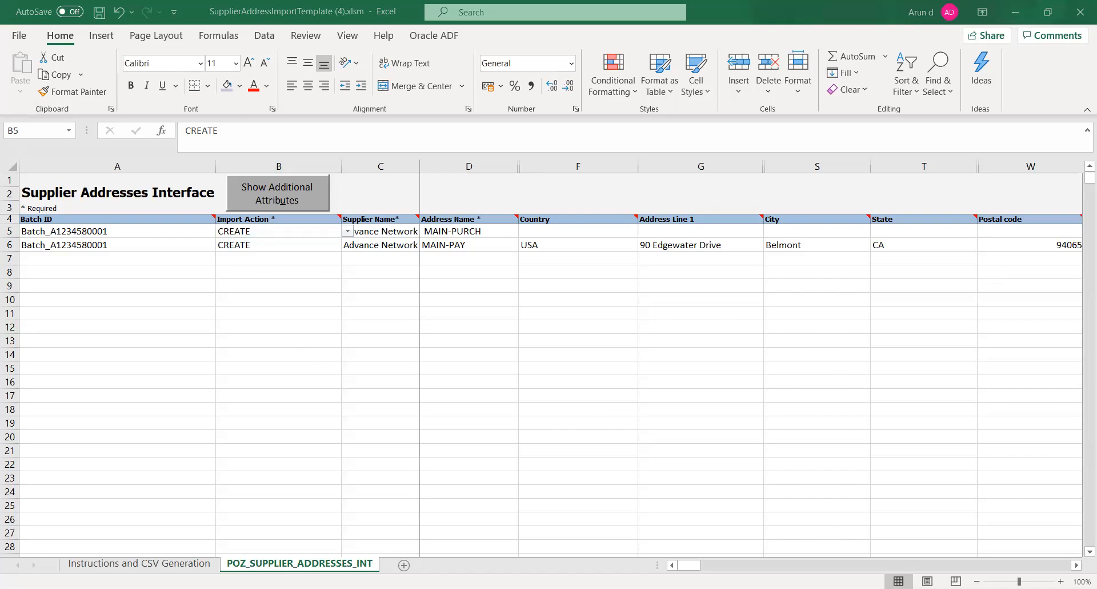
pyautogui.click(549, 333)
pyautogui.hotkey('ctrl', 'c')
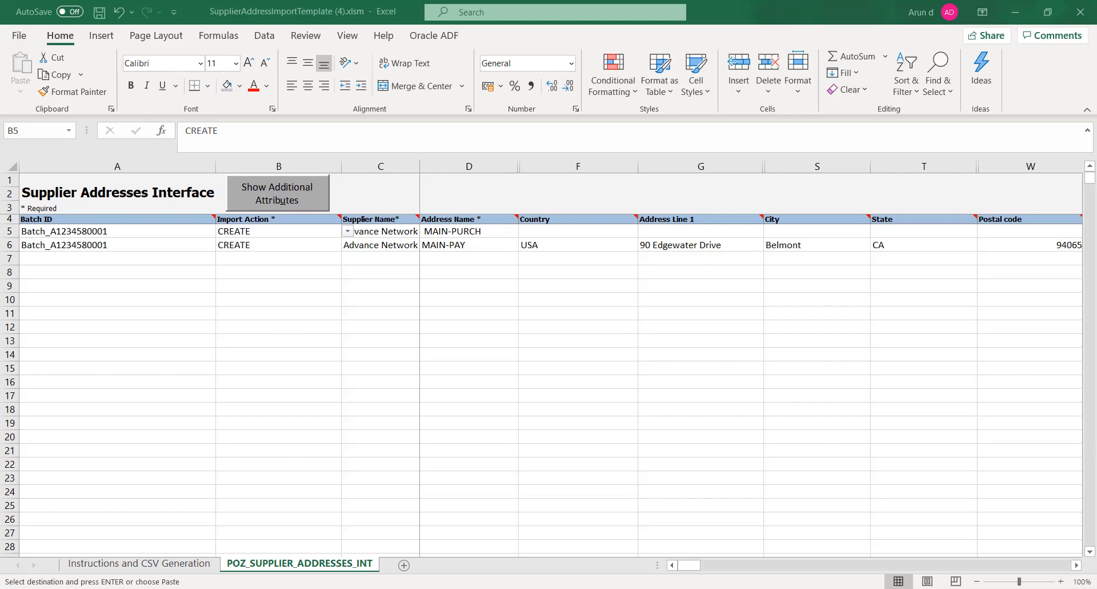
pyautogui.moveTo(689, 565); pyautogui.dragTo(689, 566)
pyautogui.press('Escape')
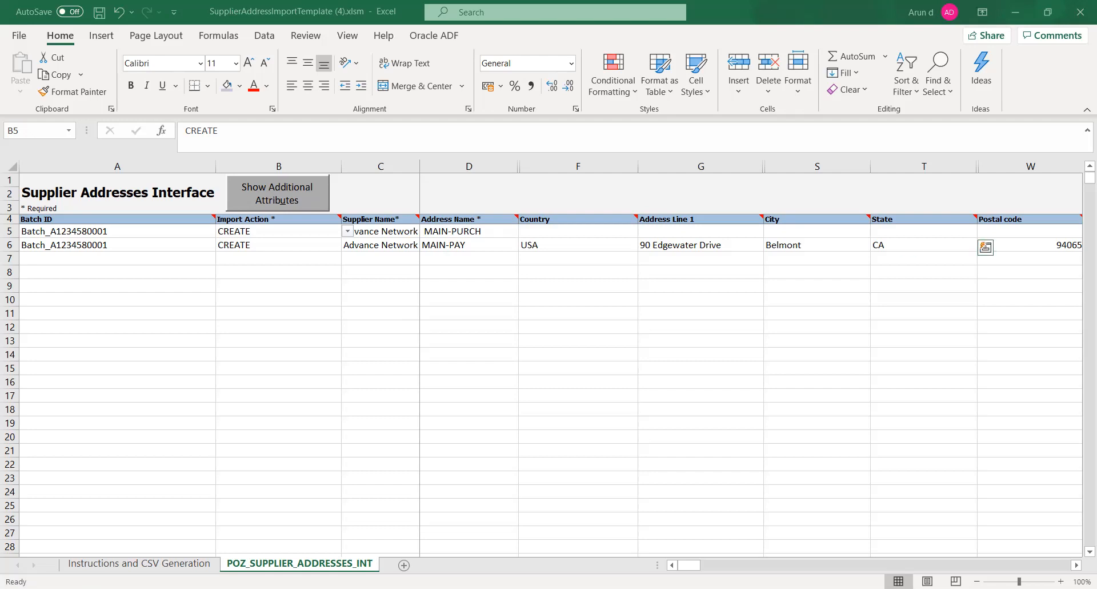
# Select a one-row range starting at the Batch ID in row 6 of POZ_SUPPLIER_ADDRESSES_INT and copy the selection
pyautogui.moveTo(63, 244); pyautogui.dragTo(1056, 245)
pyautogui.hotkey('shift', 'Right')
pyautogui.hotkey('shift', 'Right')
pyautogui.hotkey('shift', 'Right')
pyautogui.hotkey('shift', 'Right')
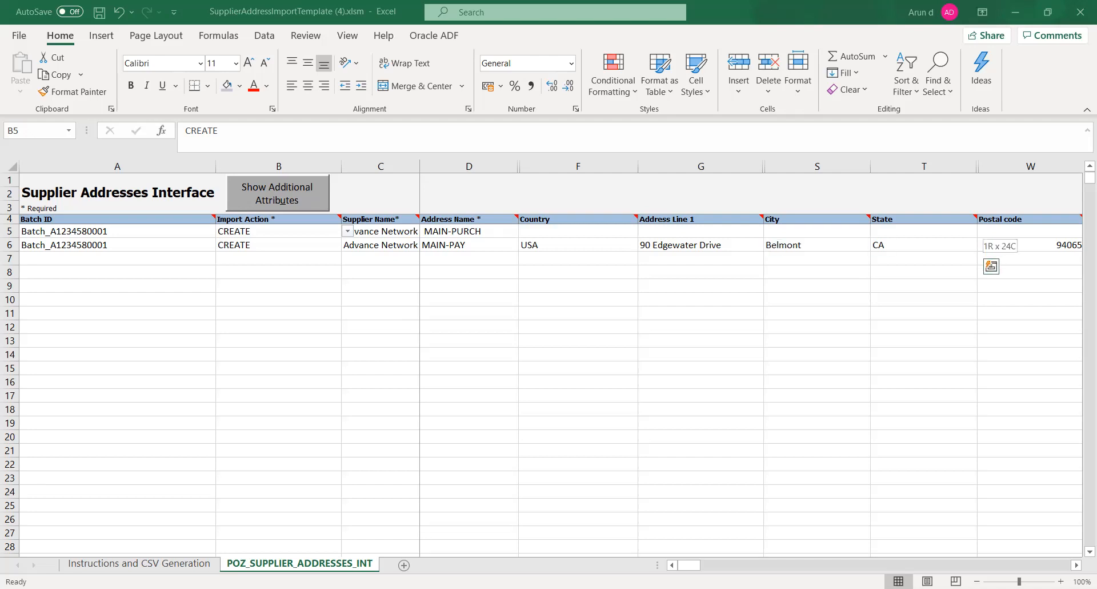
pyautogui.hotkey('shift', 'Right')
pyautogui.press('F2')
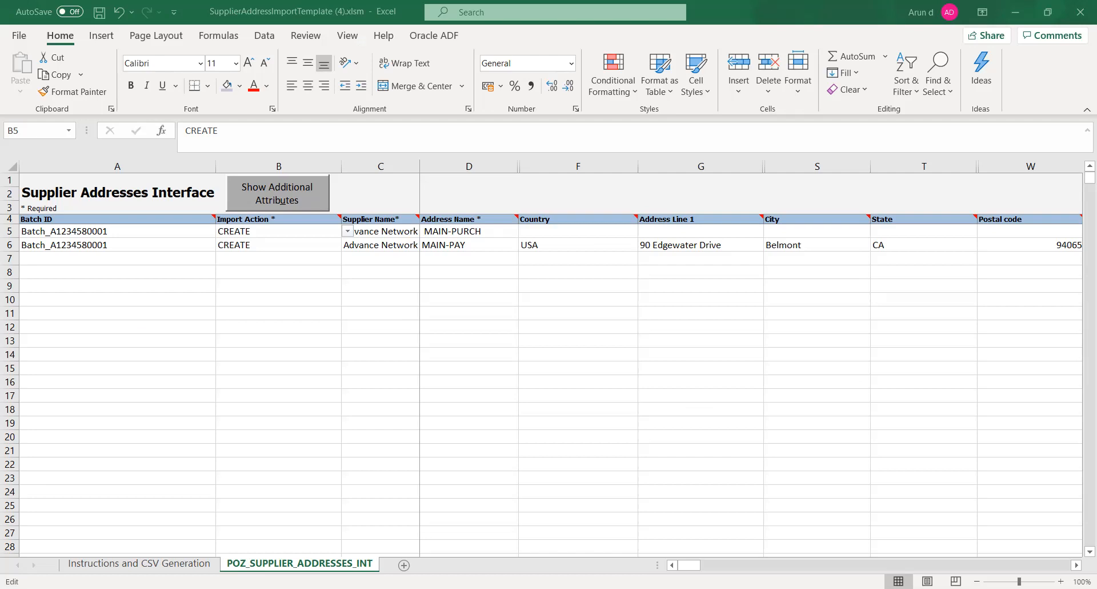
pyautogui.press('Escape')
pyautogui.hotkey('ctrl', 'c')
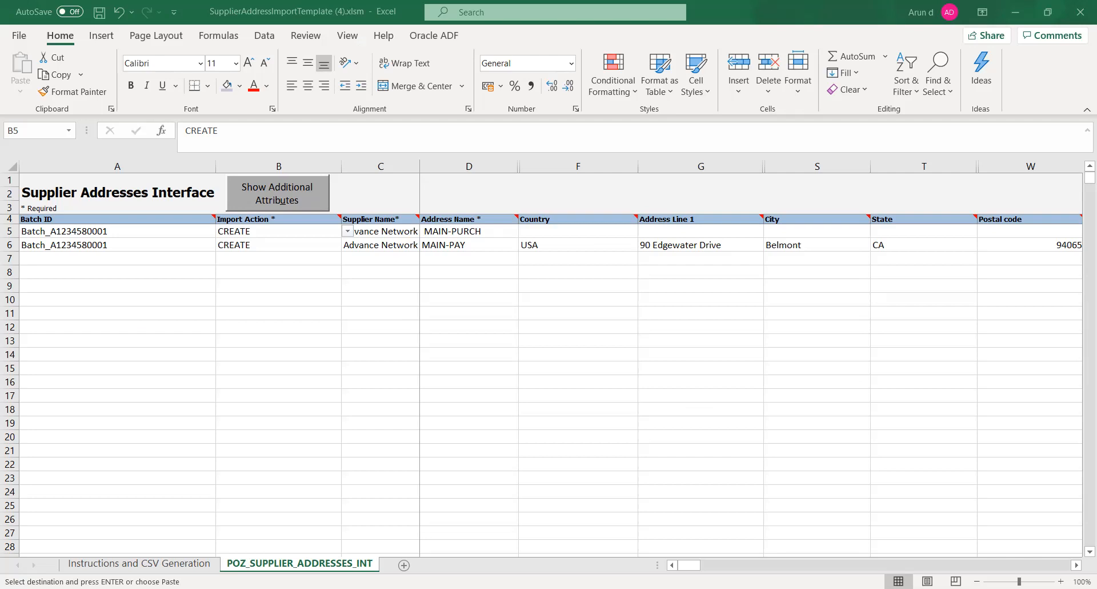
# Copy another selection in the supplier addresses sheet and extend the selected range down over the rows below
pyautogui.hotkey('shift', 'Right')
pyautogui.hotkey('shift', 'Right')
pyautogui.hotkey('shift', 'Right')
pyautogui.hotkey('shift', 'Left')
pyautogui.hotkey('shift', 'Right')
pyautogui.press('F2')
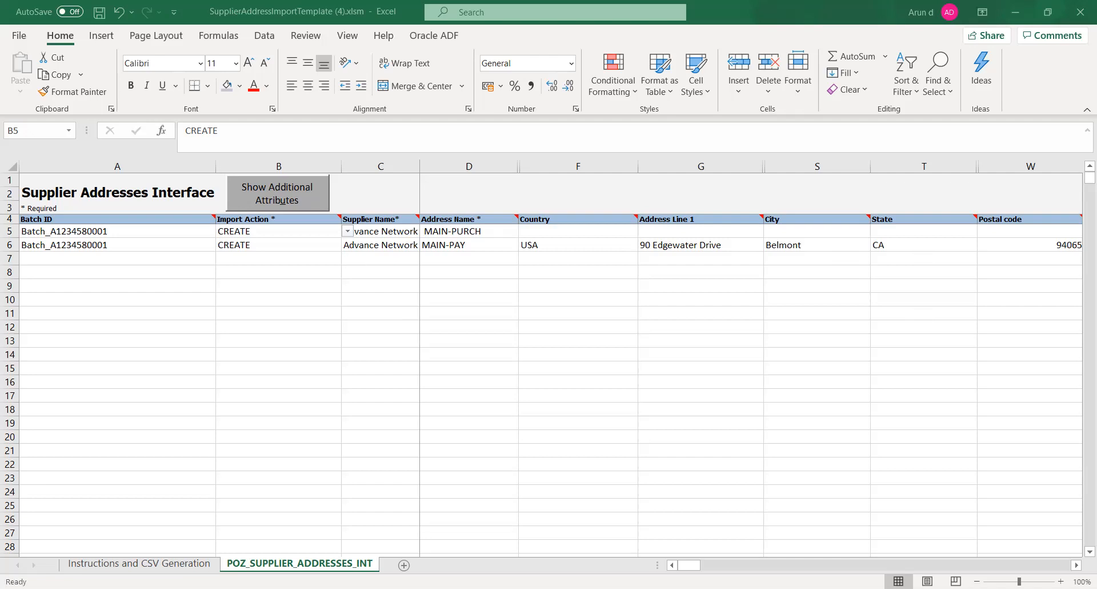
pyautogui.hotkey('ctrl', 'c')
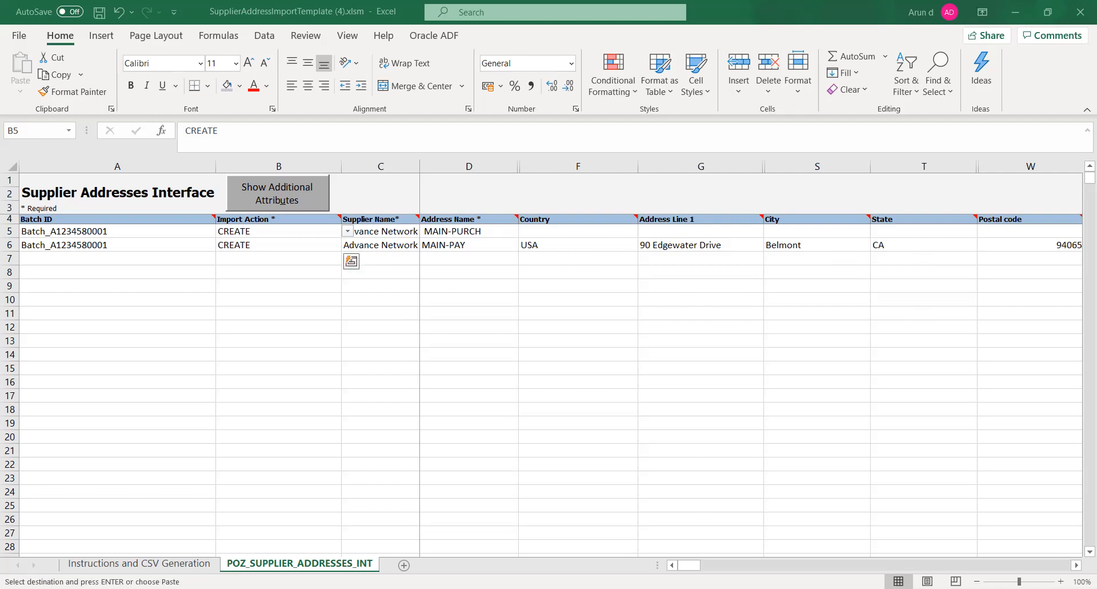
pyautogui.hotkey('shift', 'Down')
pyautogui.hotkey('shift', 'Down')
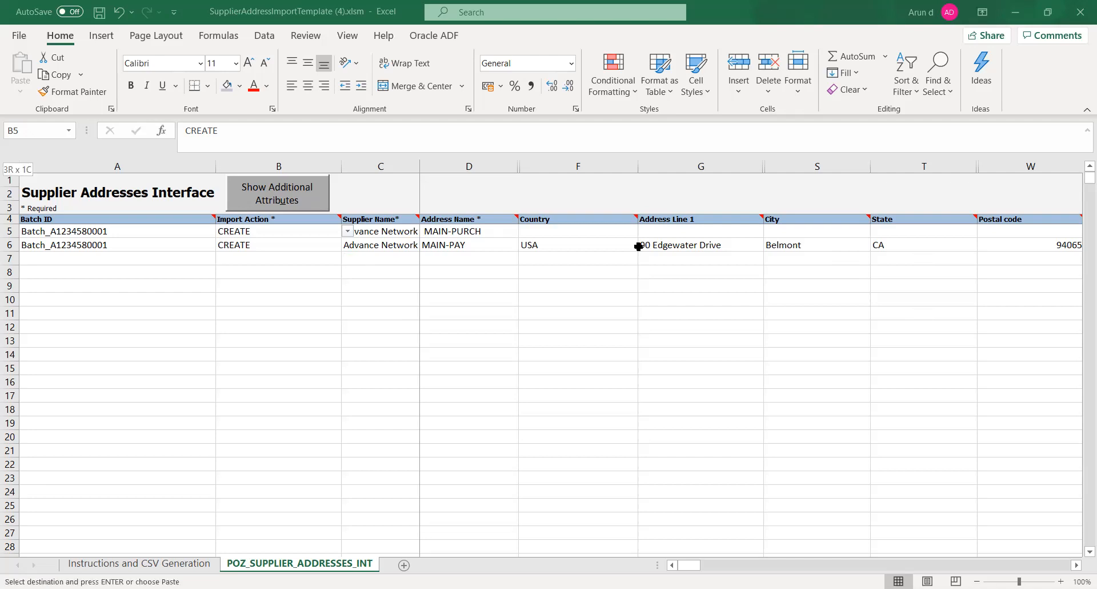
pyautogui.hotkey('shift', 'Down')
pyautogui.hotkey('shift', 'Down')
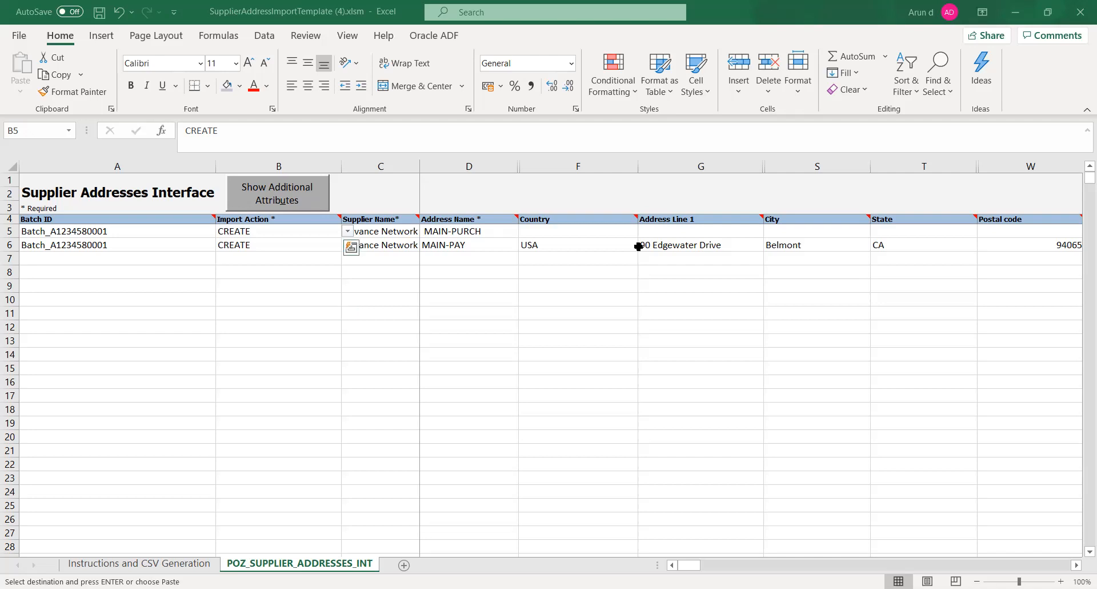
# Save the supplier address workbook, accept the Document Inspector warning, and start generating its ZIP file
pyautogui.hotkey('ctrl', 's')
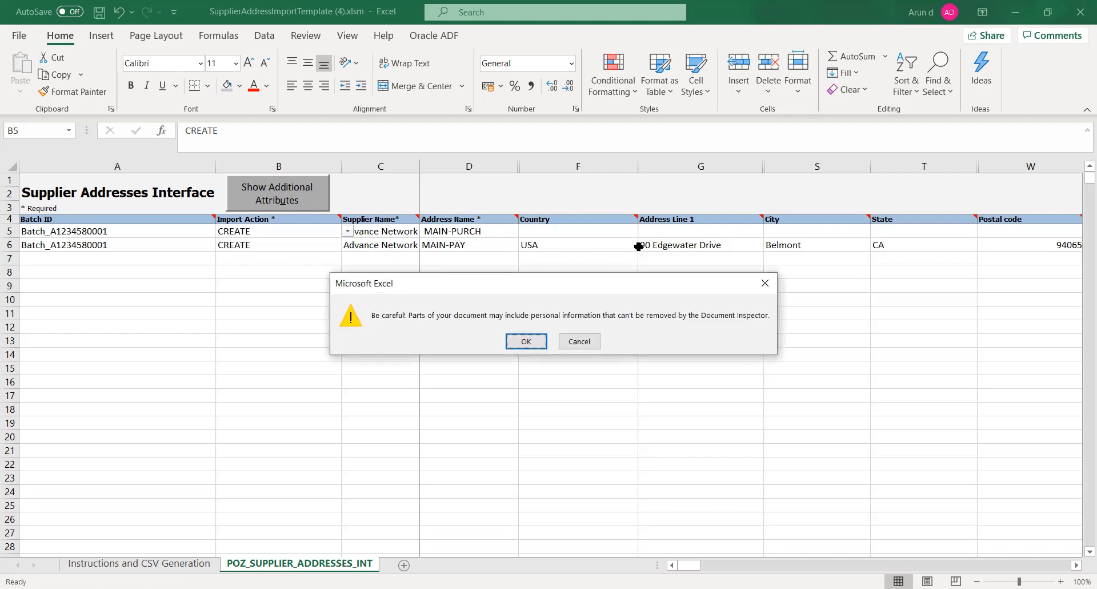
pyautogui.press('Return')
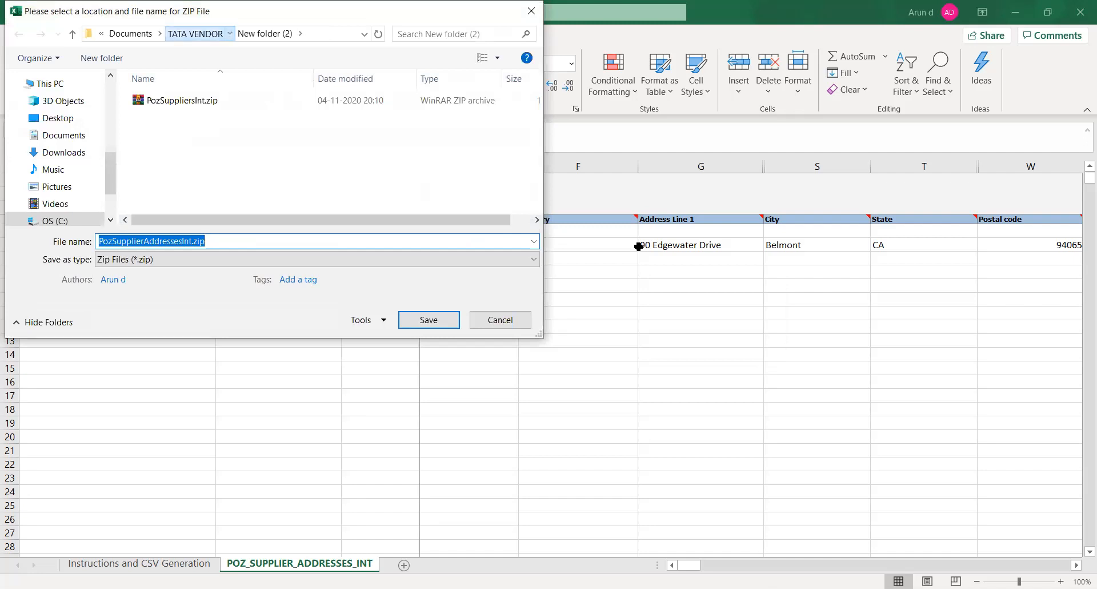
# Create a folder named VENDOR ADDRESS inside TATA VENDOR and open it as the save location for the ZIP file
pyautogui.click(195, 34)
pyautogui.rightClick(166, 182)
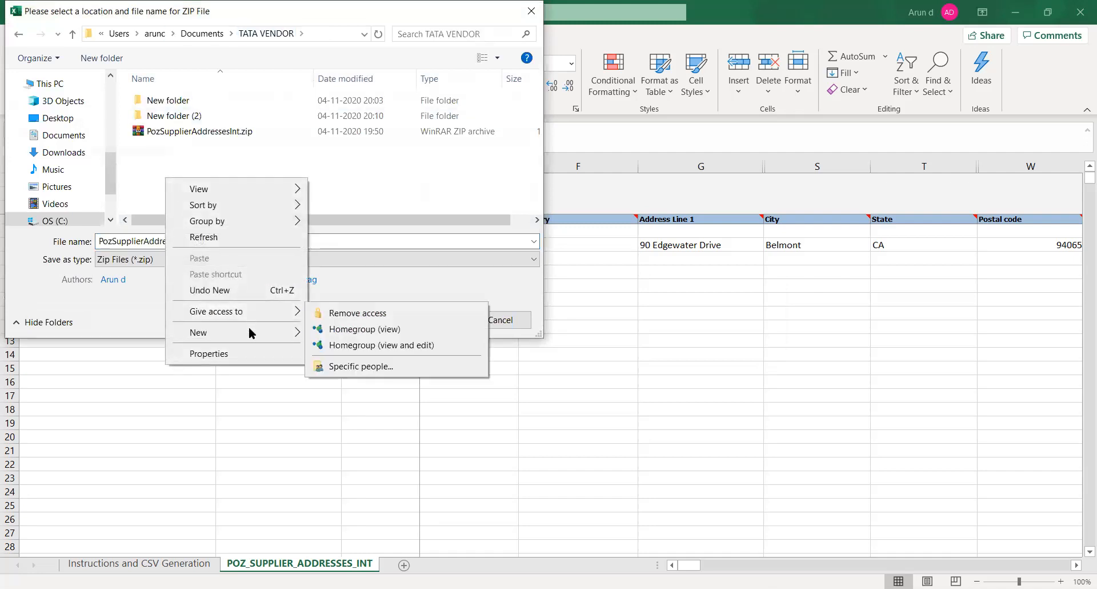
pyautogui.moveTo(262, 330)
pyautogui.click(330, 336)
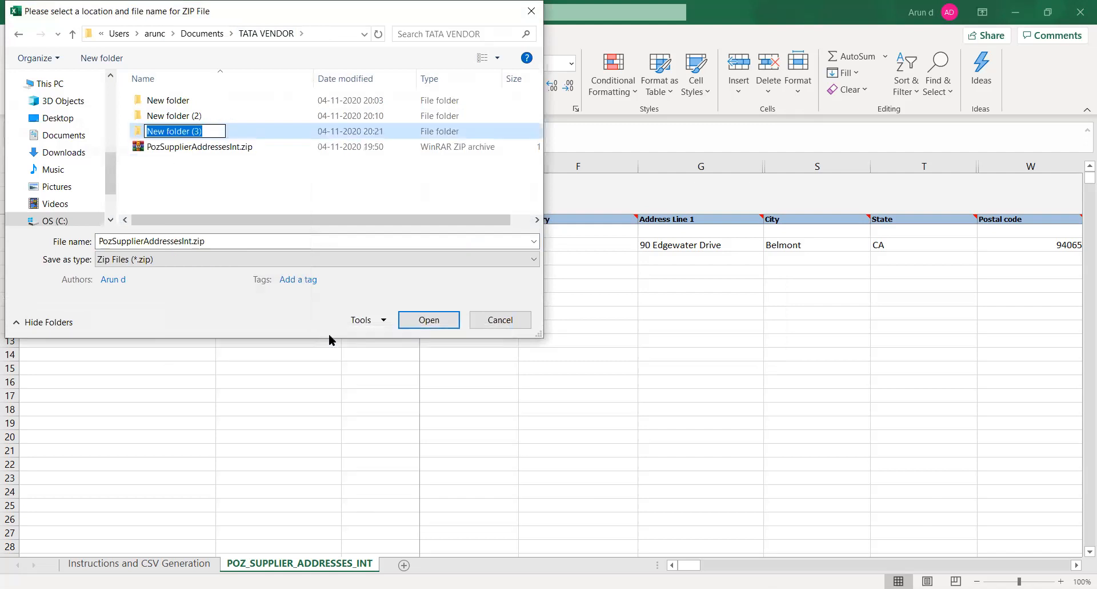
pyautogui.write('VENDOR')
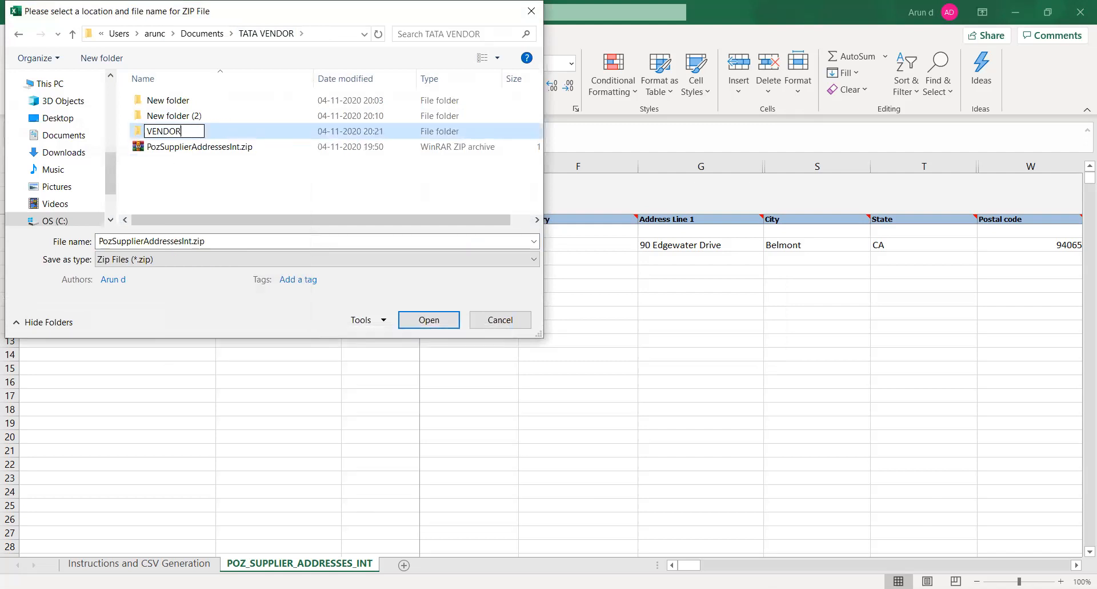
pyautogui.write(' ADDRESS')
pyautogui.press('Return')
pyautogui.press('Return')
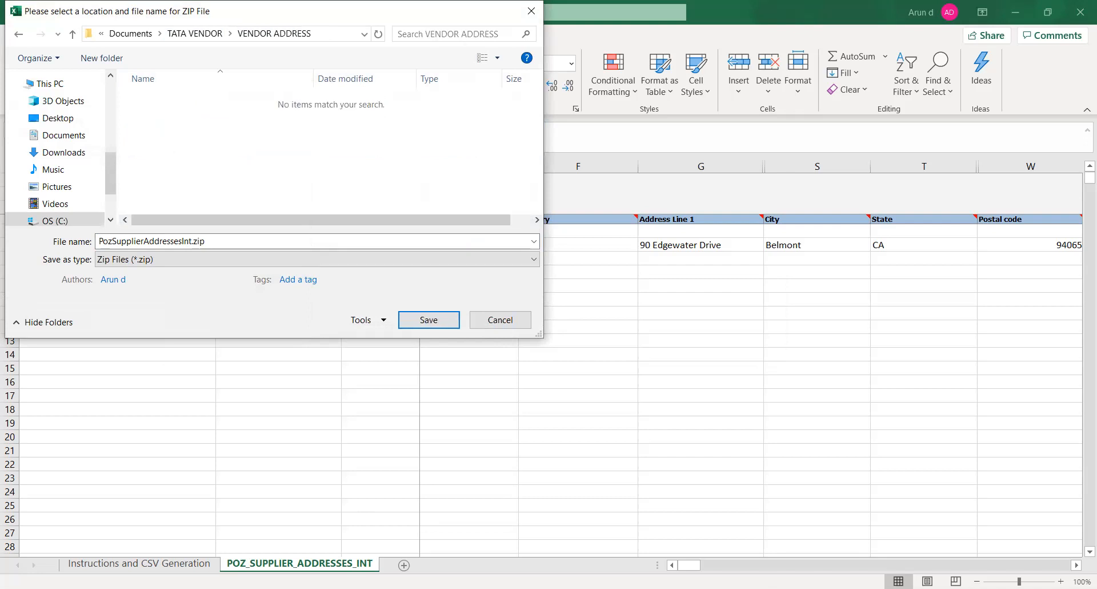
# Save PozSupplierAddressesInt.zip and PozSupplierAddressesInt.csv in the VENDOR ADDRESS folder
pyautogui.click(429, 321)
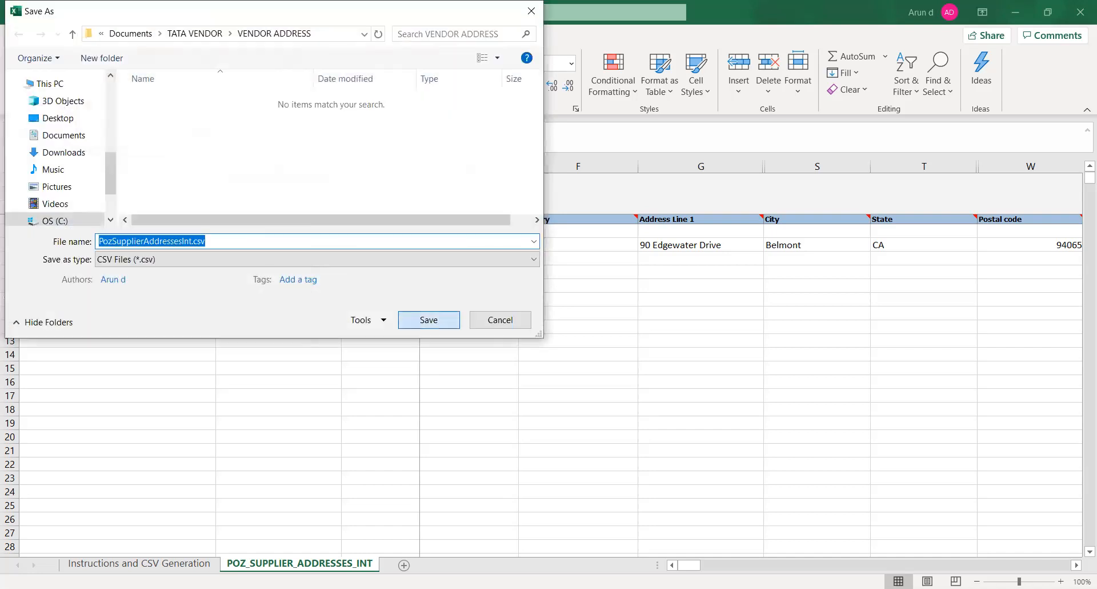
pyautogui.press('Return')
pyautogui.press('Return')
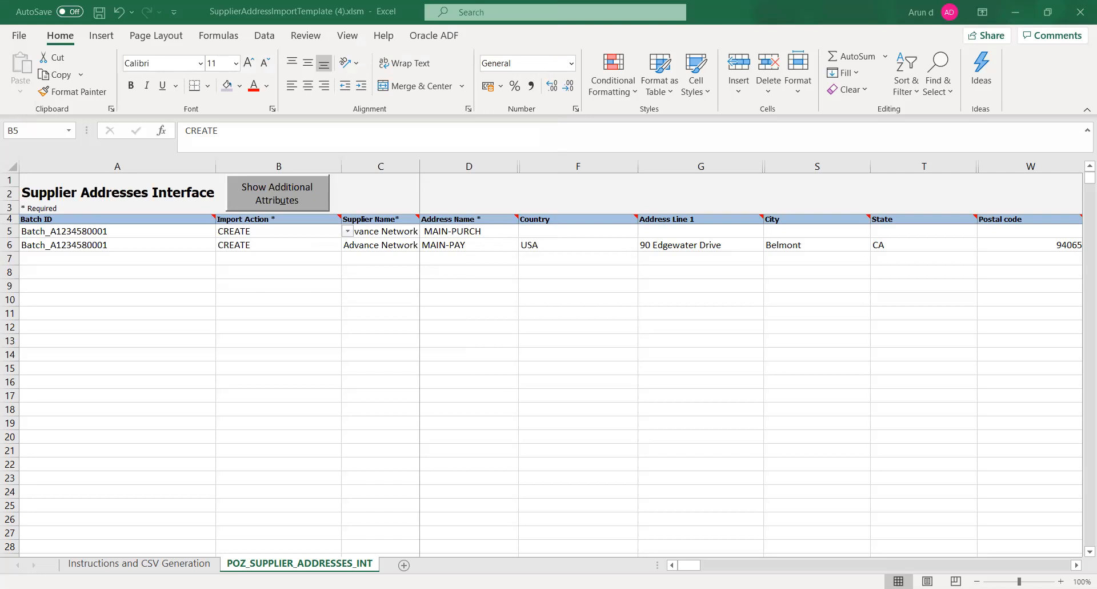
# Switch to Oracle Fusion in the browser and open Scheduled Processes
pyautogui.hotkey('alt', 'Tab')
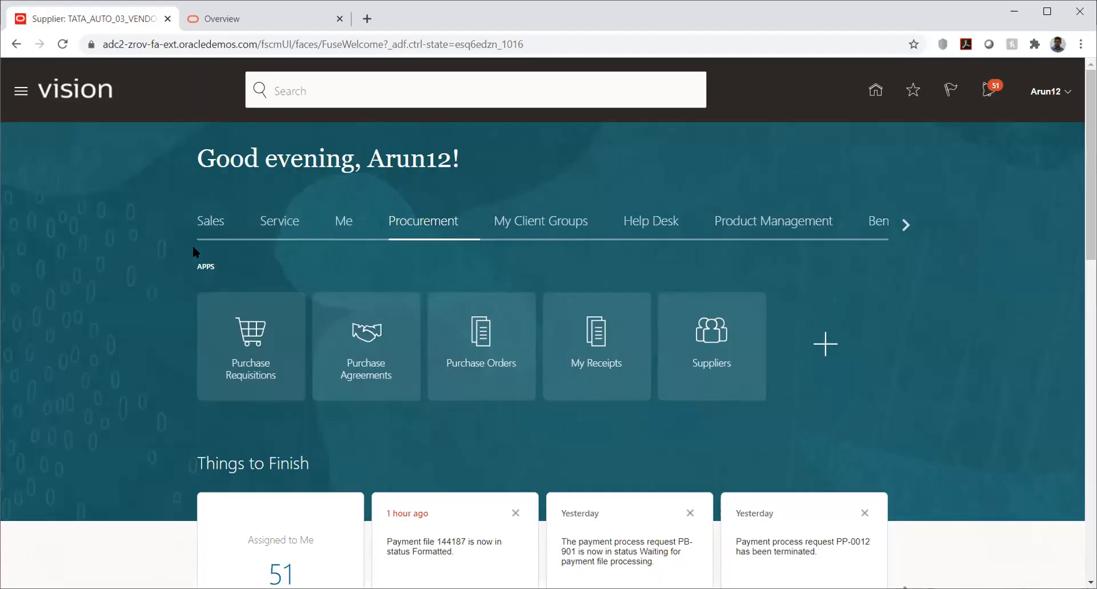
pyautogui.click(18, 94)
pyautogui.scroll(-10, 273, 240)
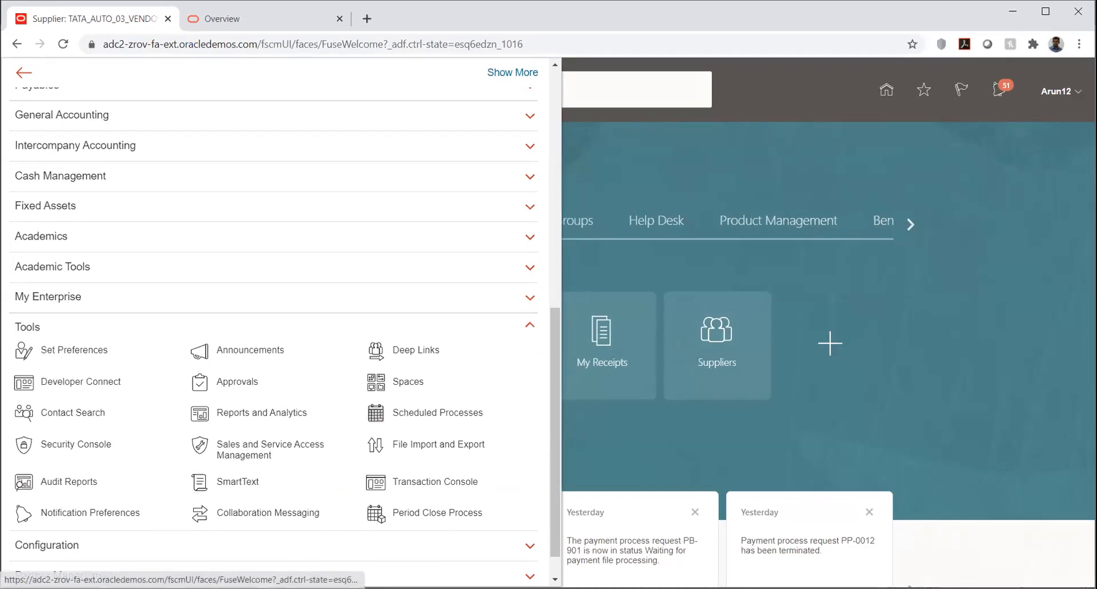
pyautogui.click(373, 410)
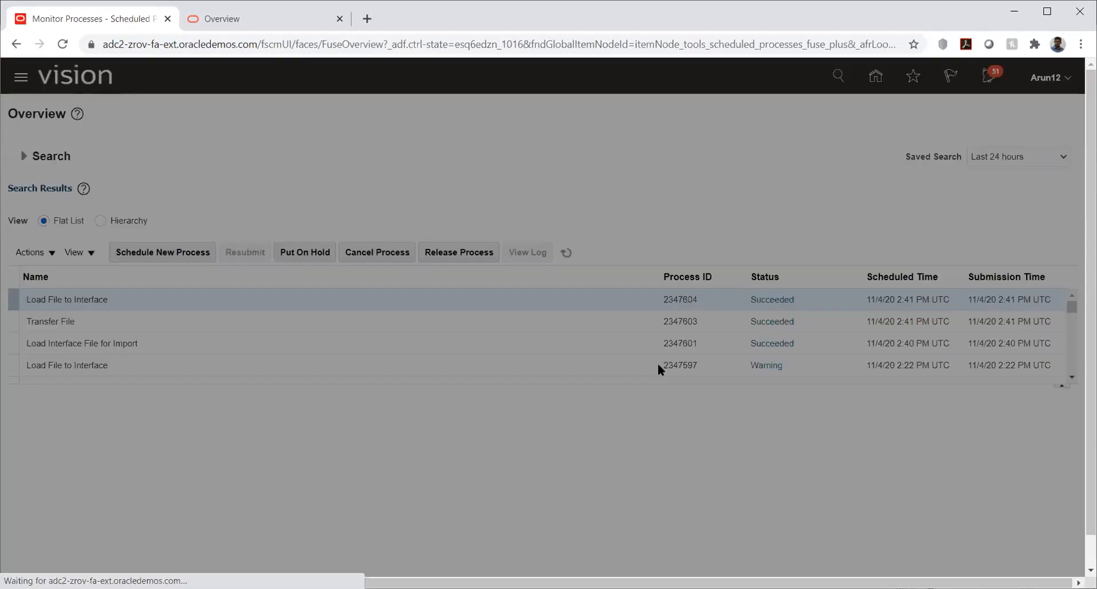
# Schedule a new job for the Load Interface File for Import process and open its process details
pyautogui.click(431, 285)
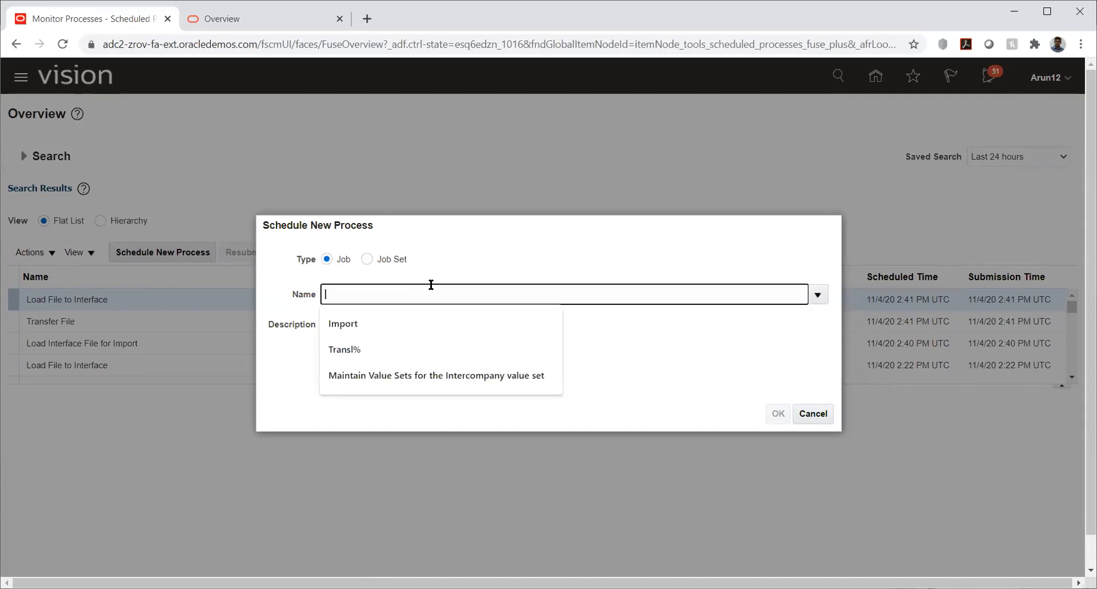
pyautogui.write('Load inter%')
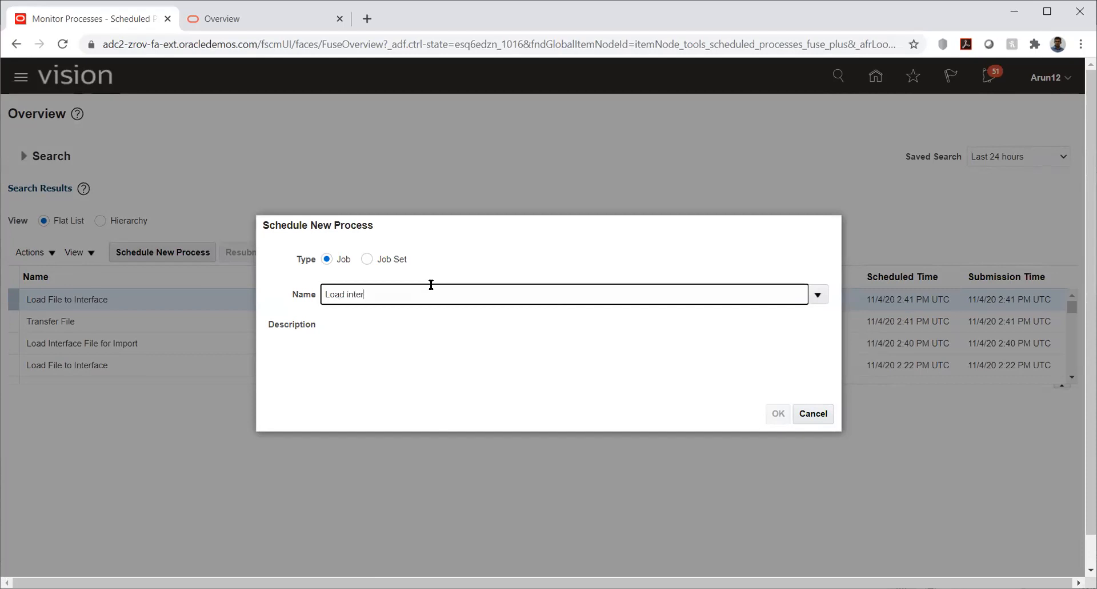
pyautogui.press('Tab')
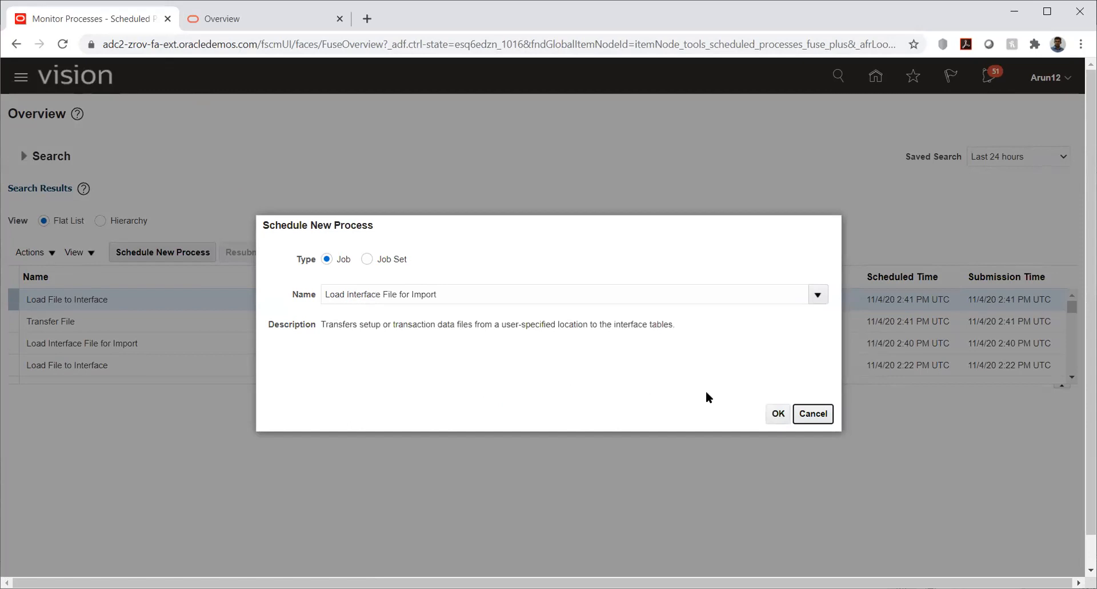
pyautogui.click(778, 414)
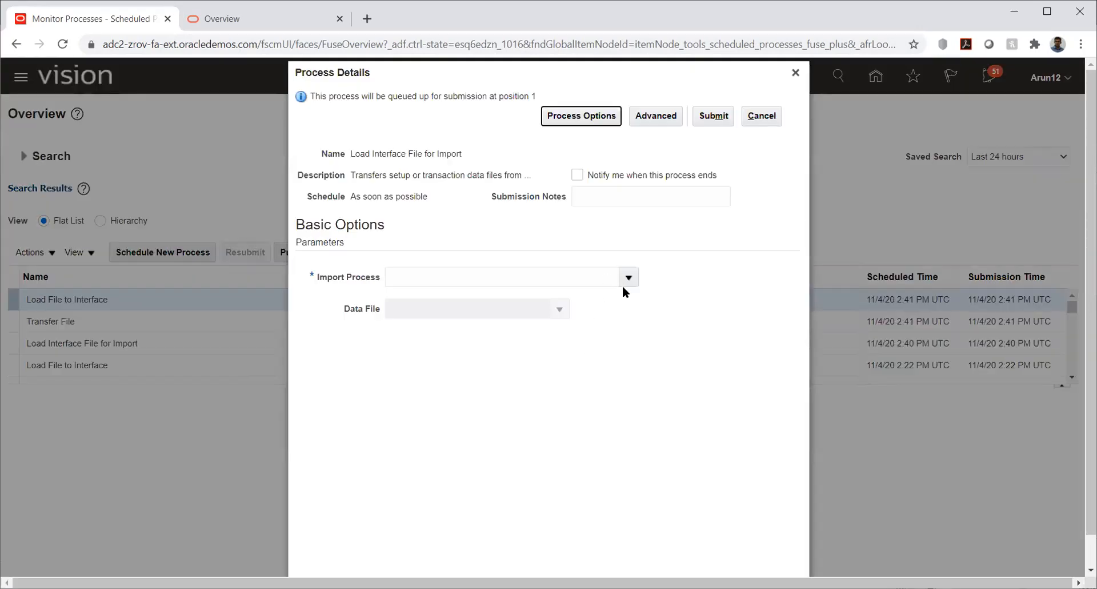
# Open the search for the Import Process parameter and search for Import%
pyautogui.click(631, 275)
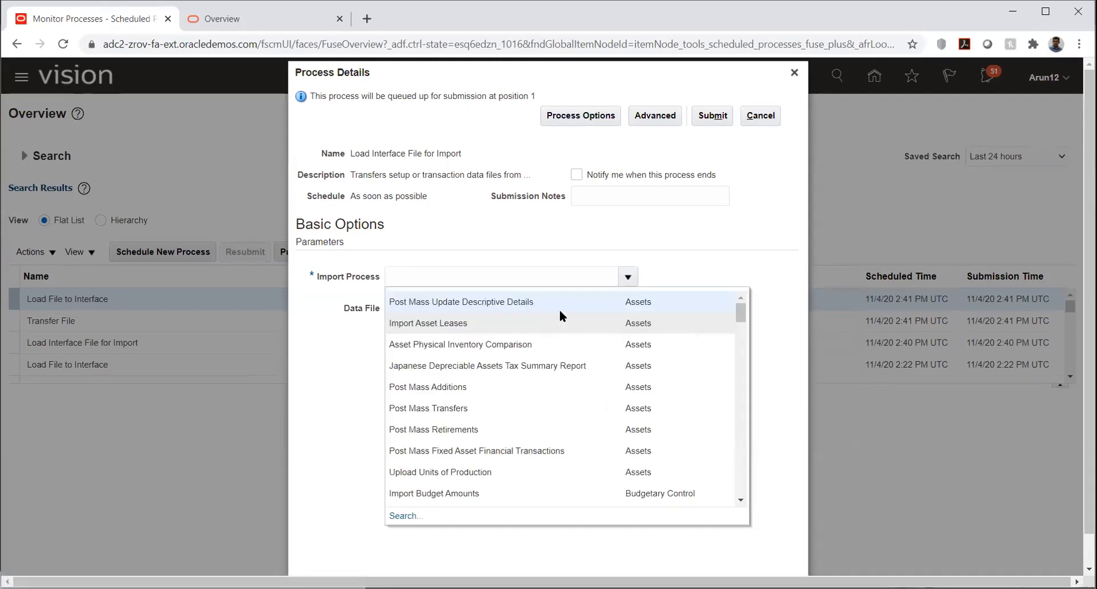
pyautogui.click(388, 517)
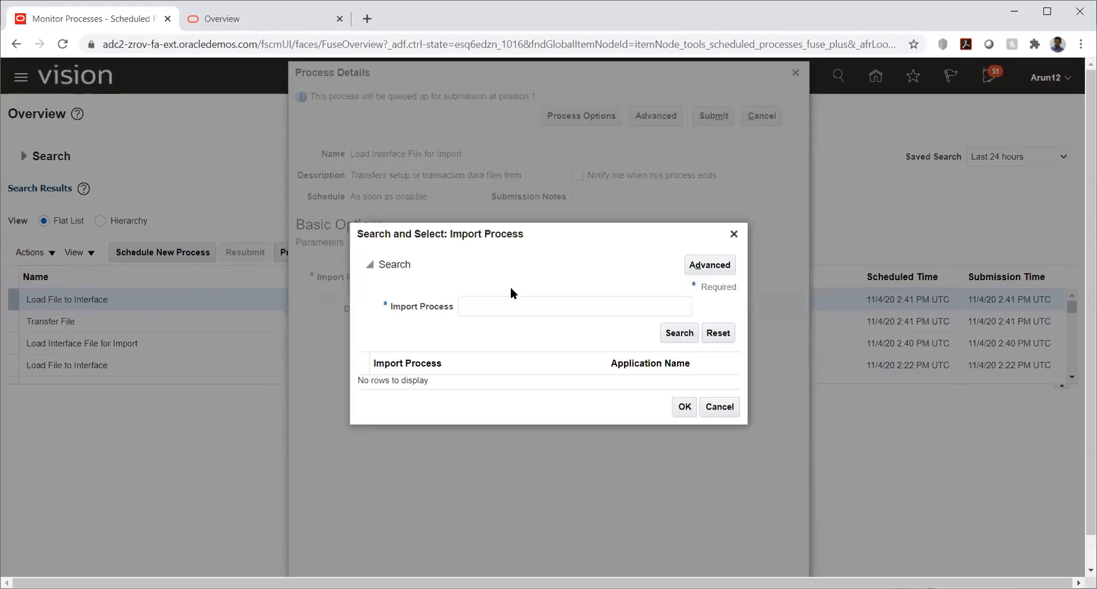
pyautogui.click(519, 307)
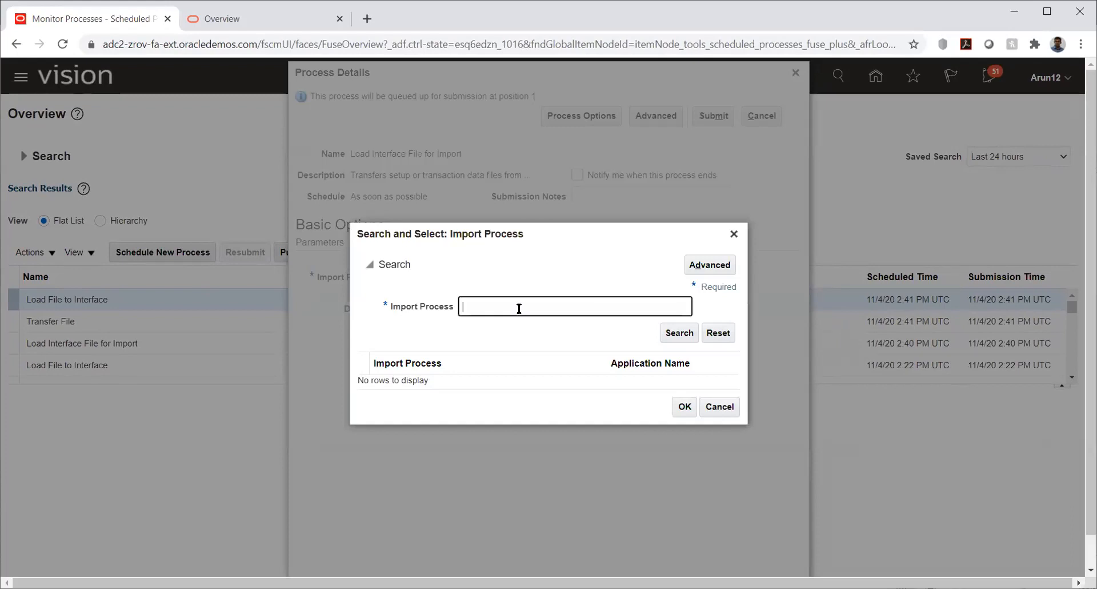
pyautogui.write('Import%')
pyautogui.press('Return')
# Choose Import Supplier Addresses from the search results as the import process and accept it
pyautogui.scroll(-5, 502, 342)
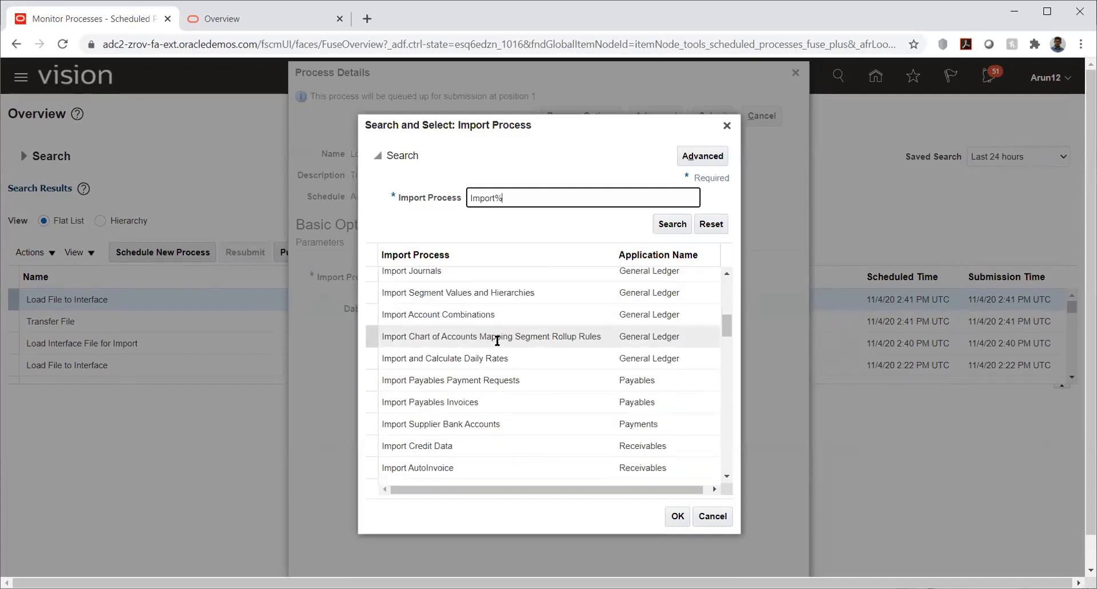
pyautogui.scroll(-5, 498, 341)
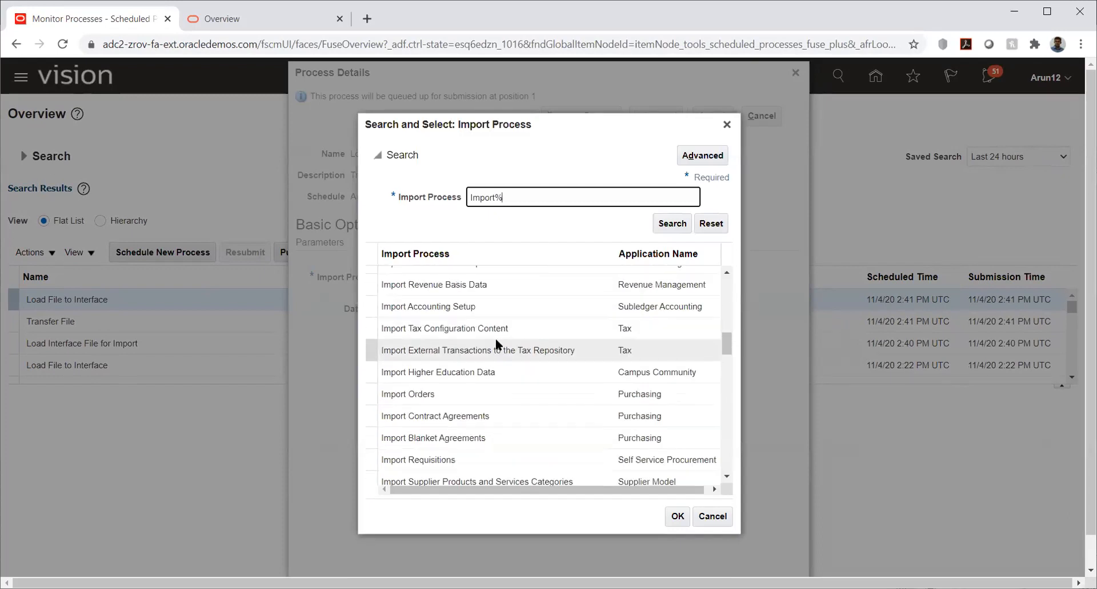
pyautogui.scroll(-5, 495, 338)
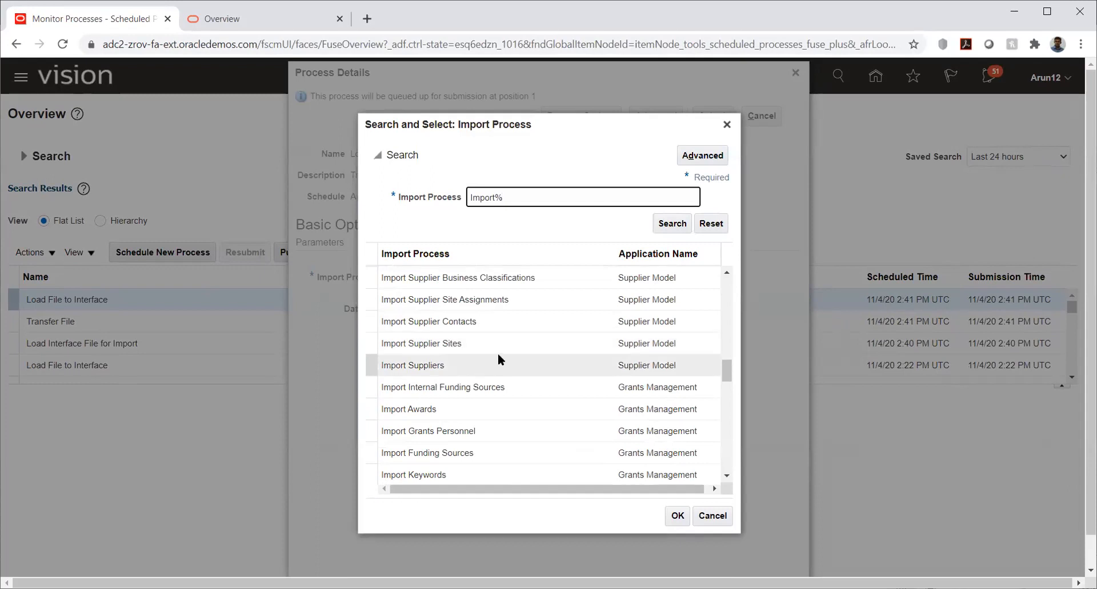
pyautogui.scroll(2, 503, 345)
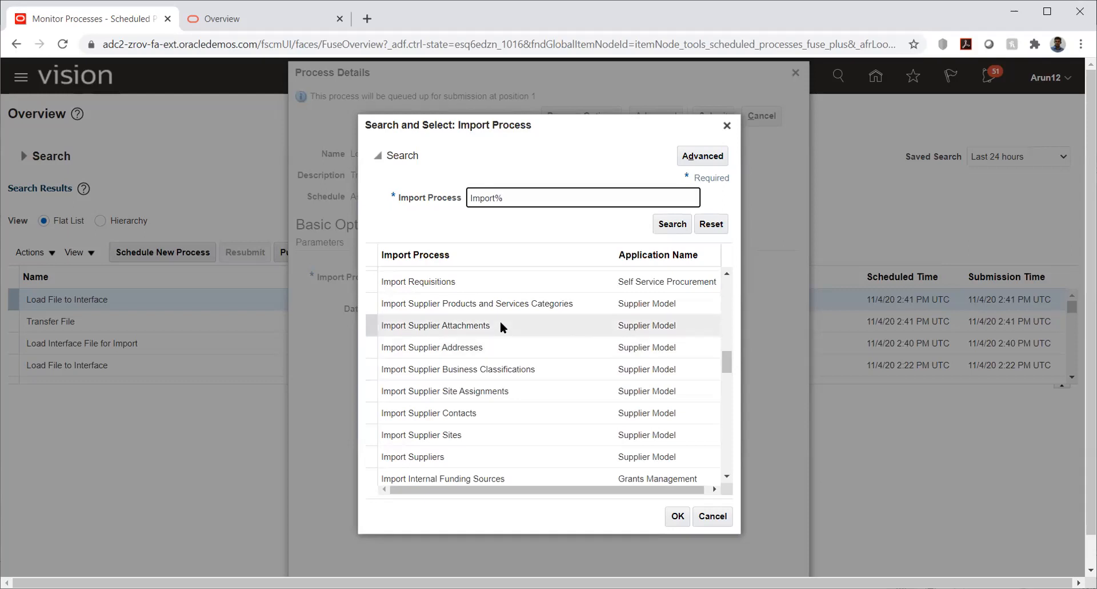
pyautogui.scroll(-2, 500, 321)
pyautogui.scroll(-2, 501, 323)
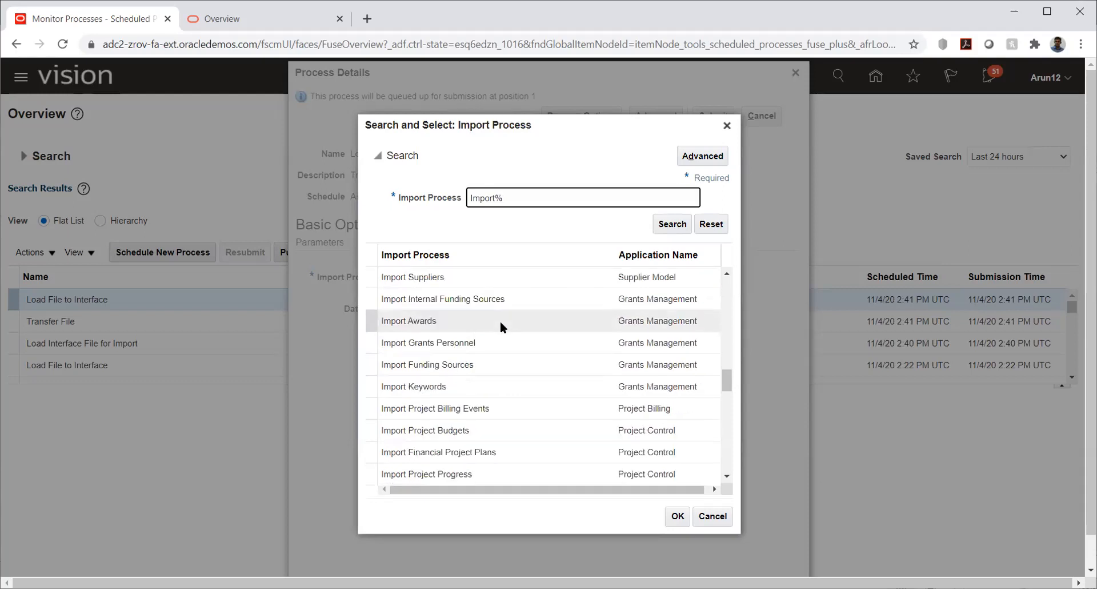
pyautogui.scroll(2, 501, 323)
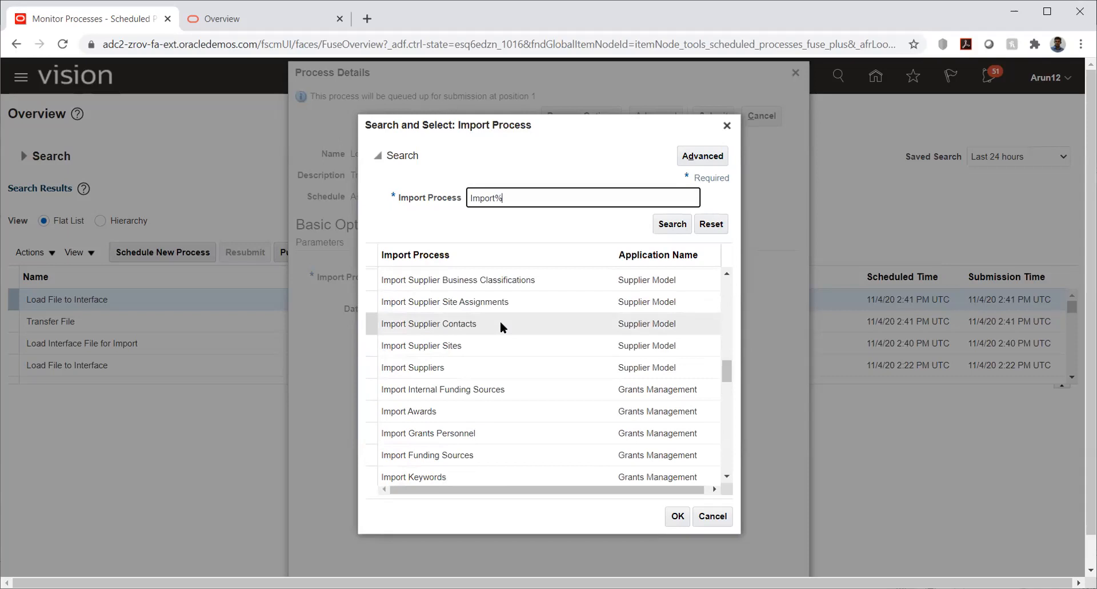
pyautogui.scroll(2, 501, 326)
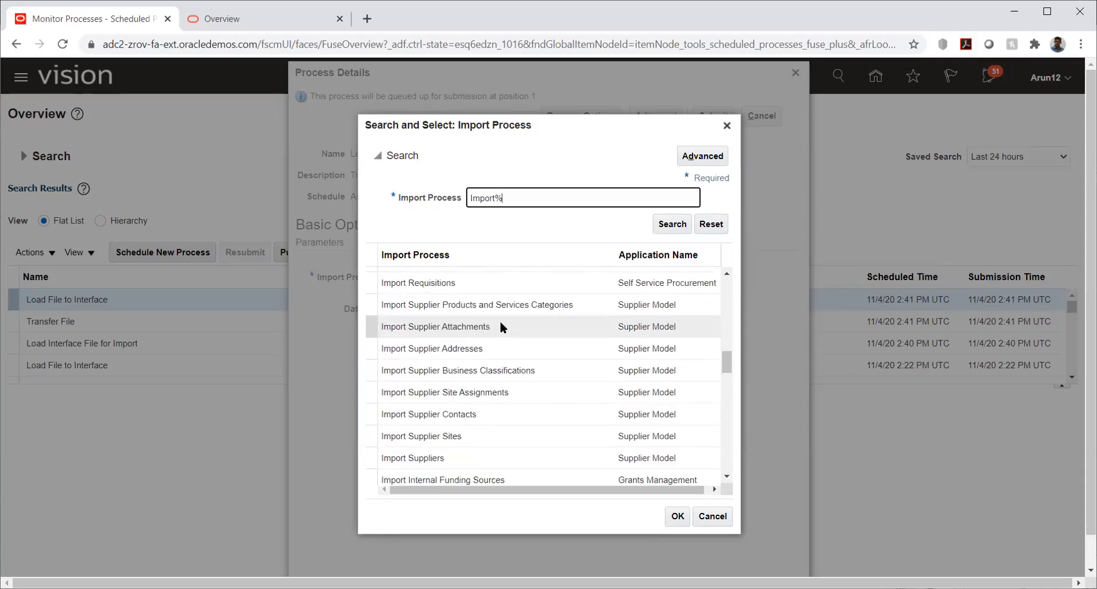
pyautogui.scroll(-2, 498, 331)
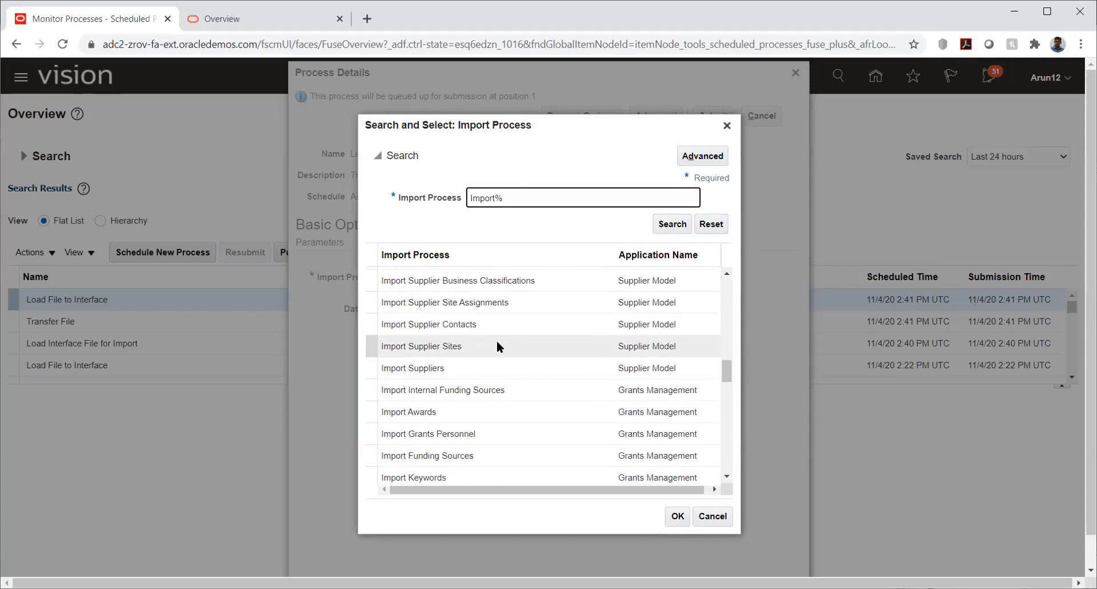
pyautogui.scroll(2, 496, 340)
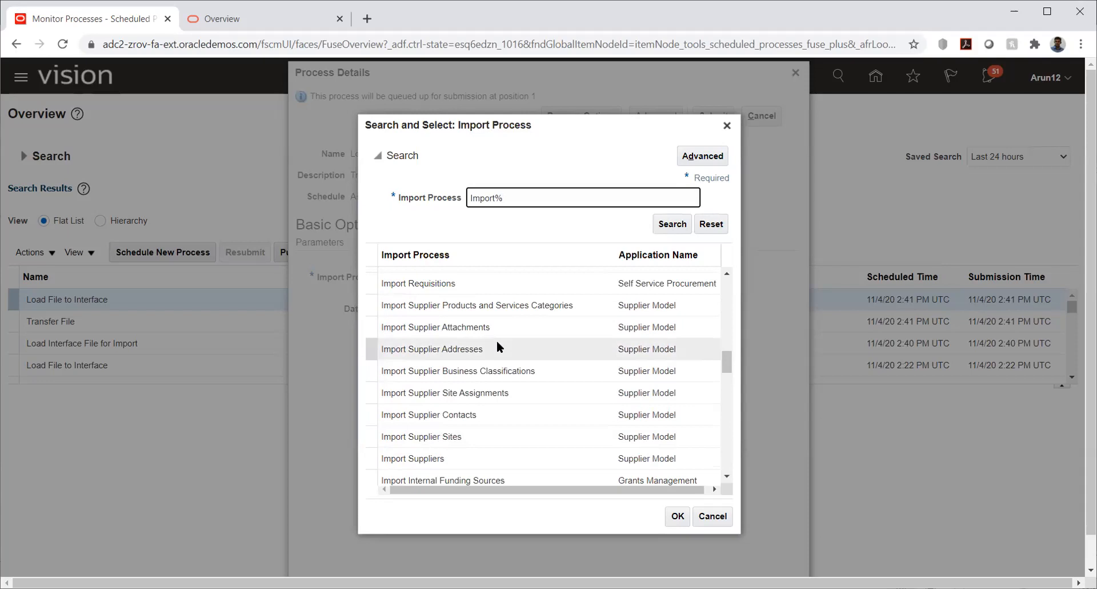
pyautogui.click(496, 341)
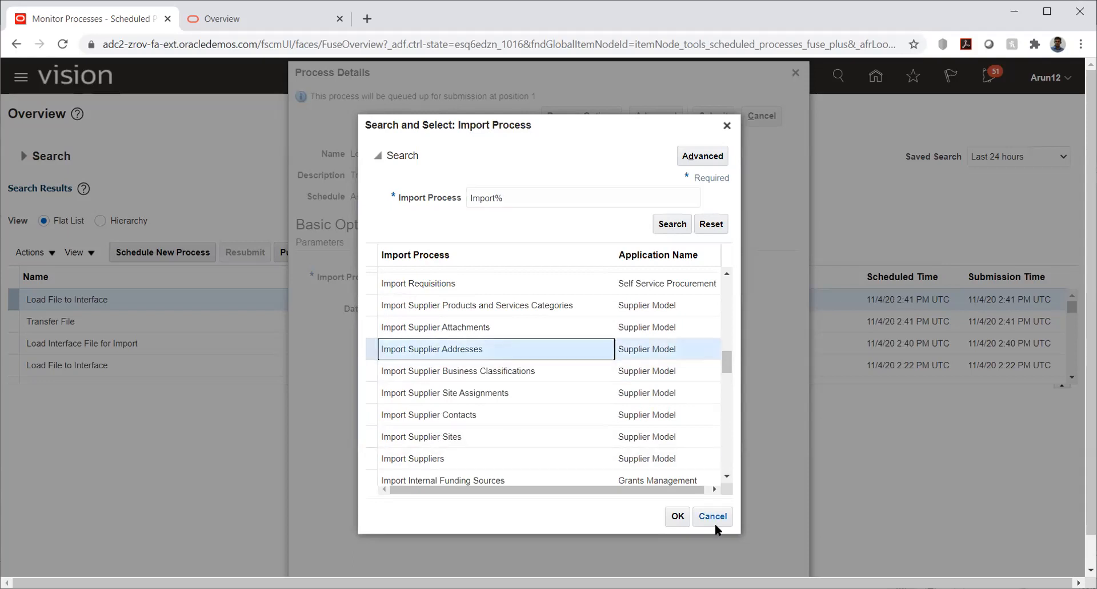
pyautogui.click(680, 515)
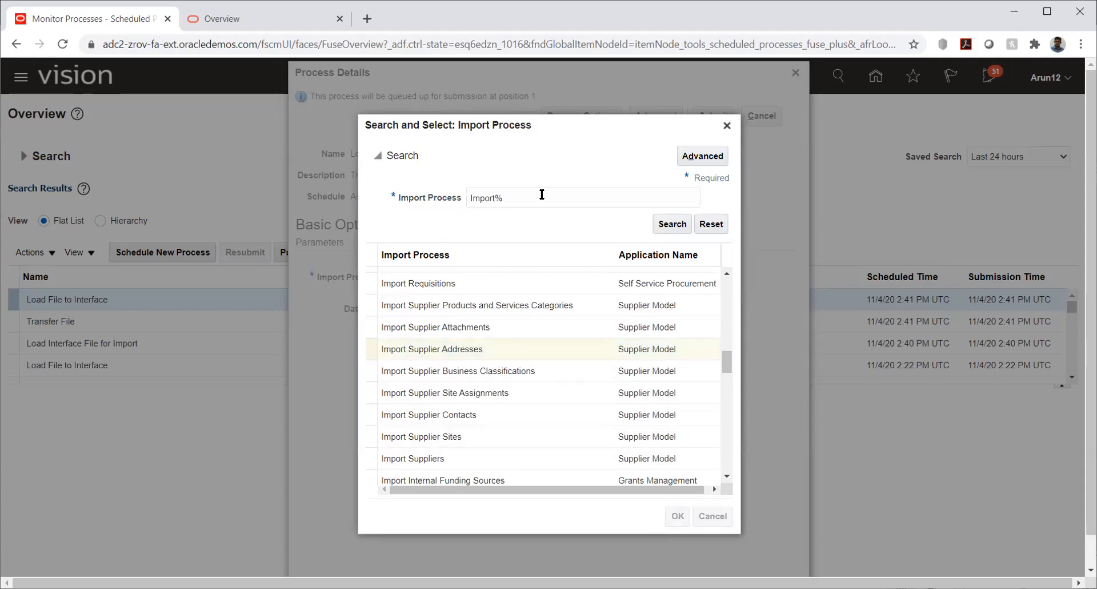
# Upload PozSupplierAddressesInt.zip from the VENDOR ADDRESS folder inside TATA VENDOR as the data file
pyautogui.click(560, 309)
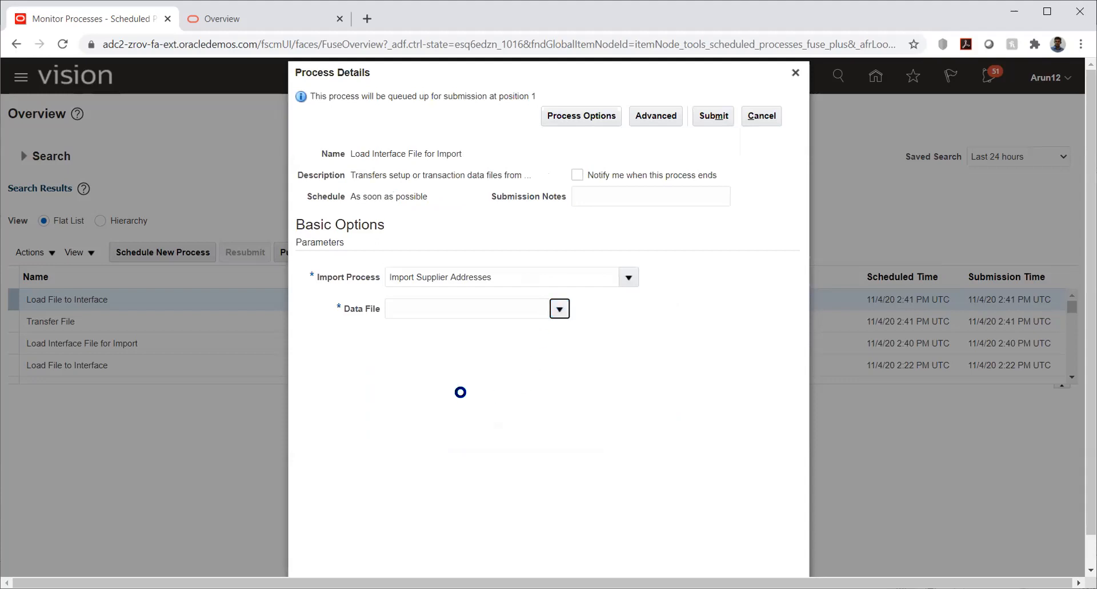
pyautogui.click(414, 351)
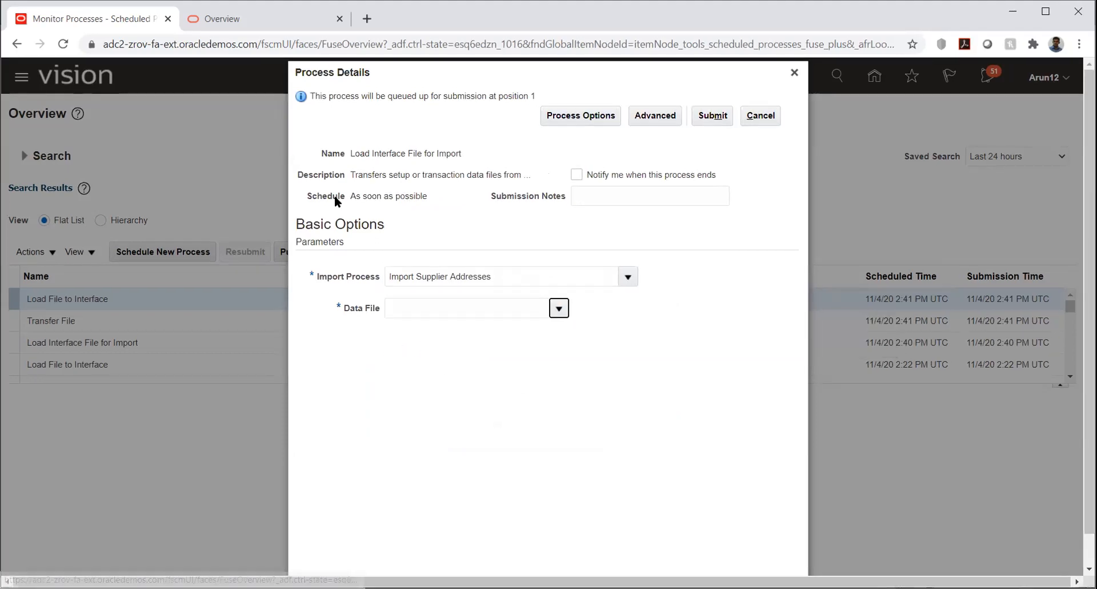
pyautogui.click(496, 320)
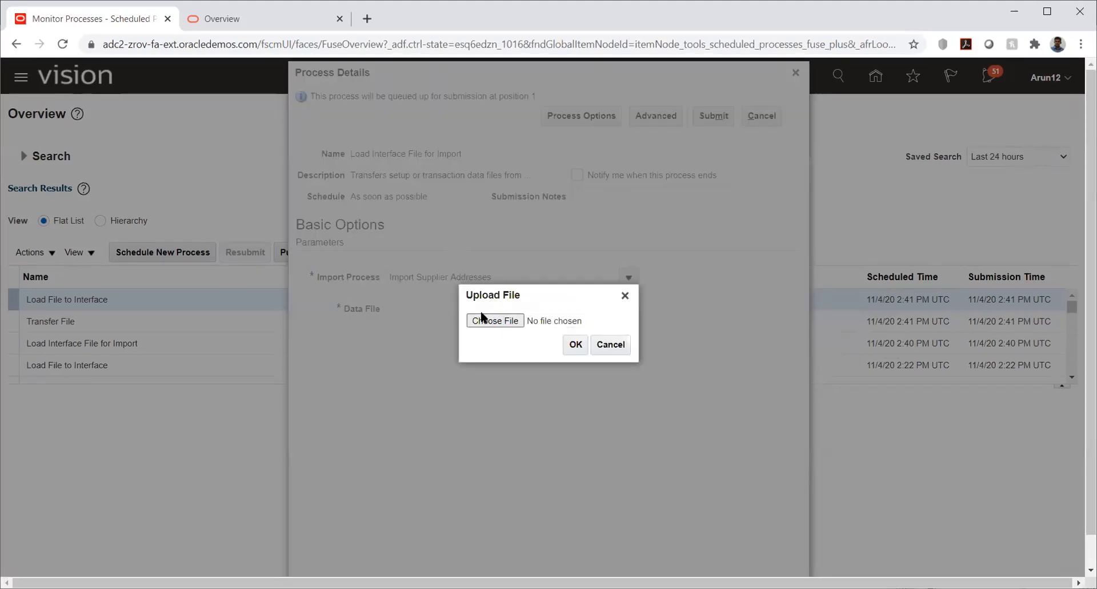
pyautogui.click(202, 35)
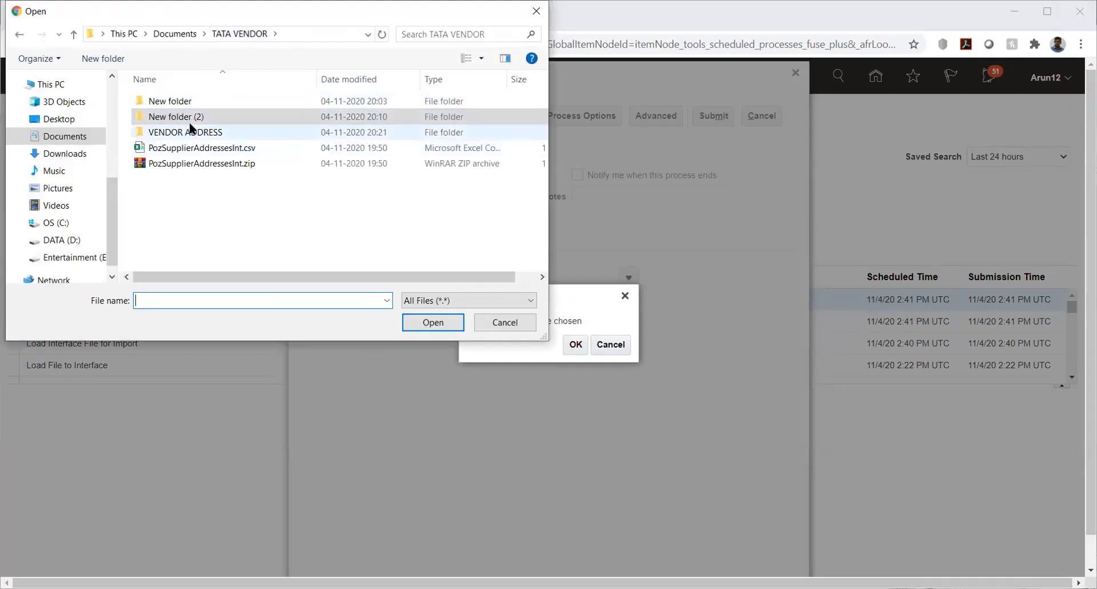
pyautogui.doubleClick(195, 132)
pyautogui.click(208, 117)
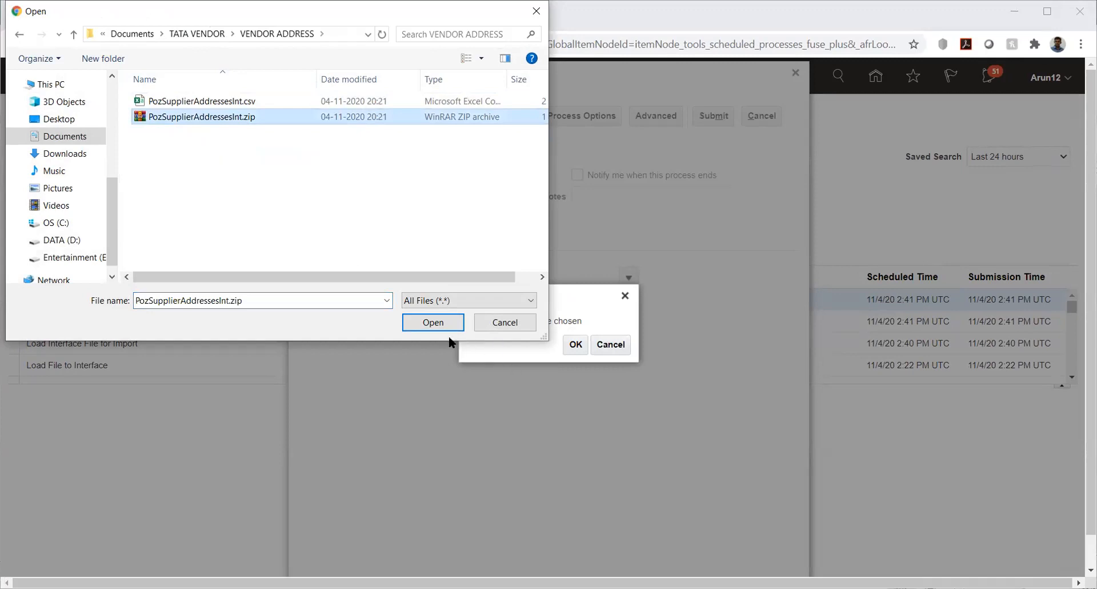
pyautogui.click(437, 323)
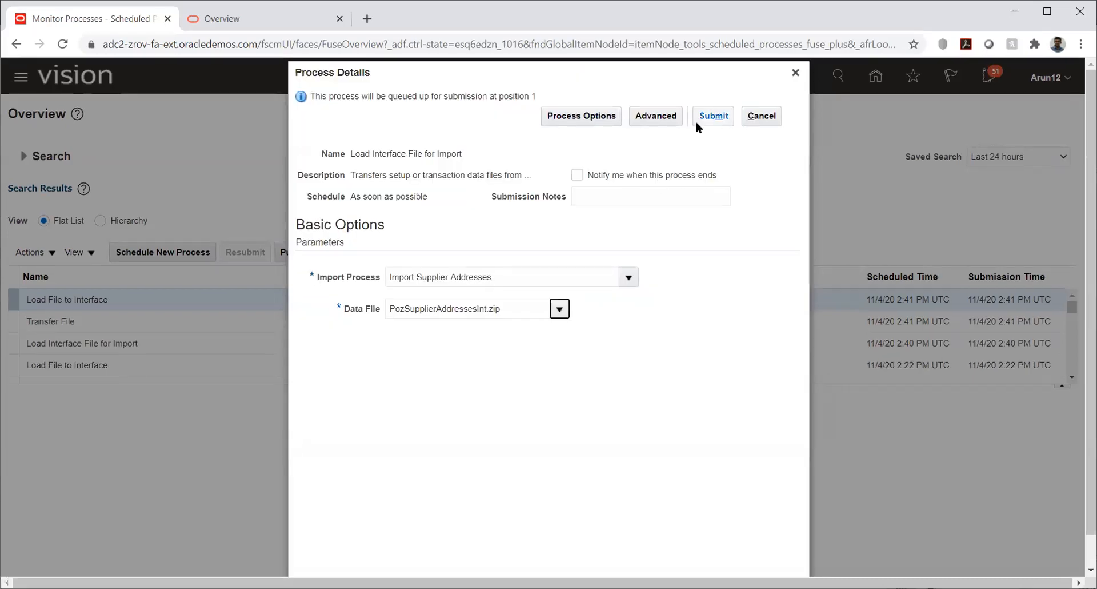
# Submit the Load Interface File for Import process, acknowledge the confirmation and refresh the list of scheduled processes
pyautogui.click(696, 120)
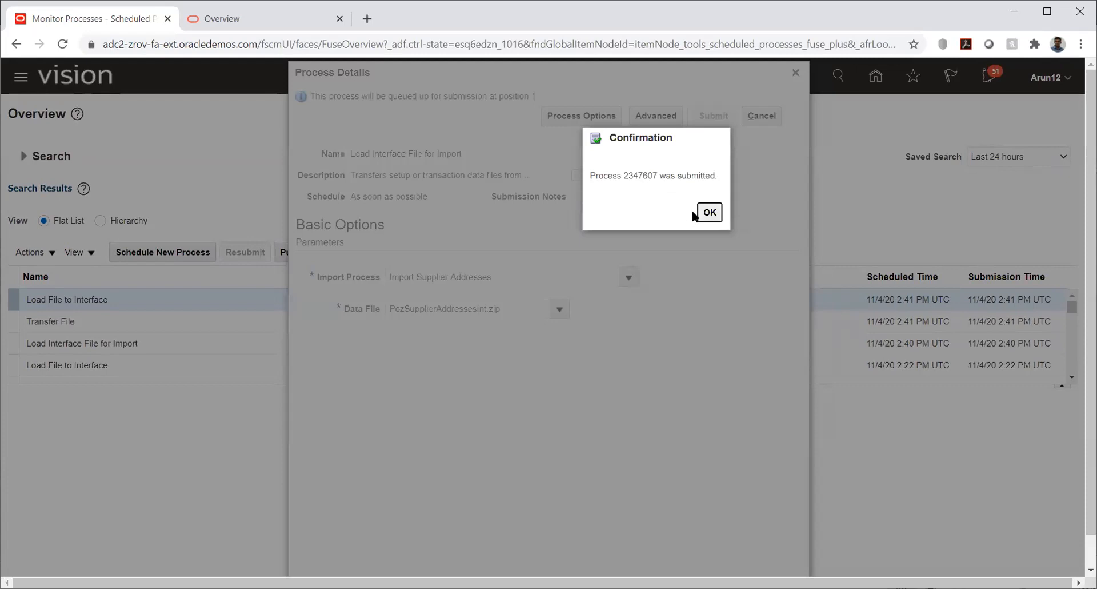
pyautogui.press('Return')
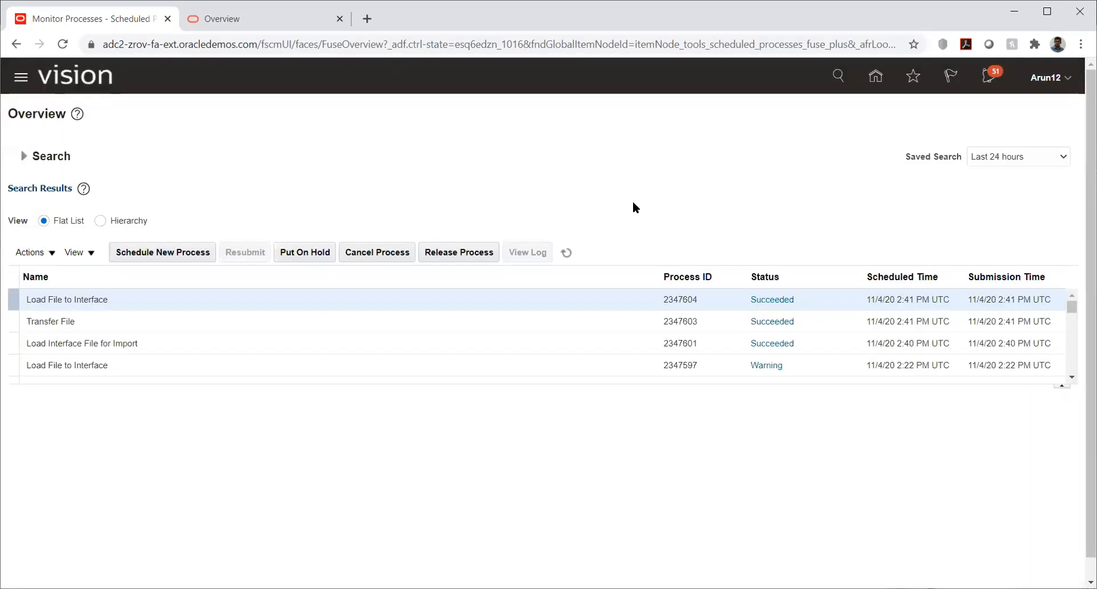
pyautogui.click(564, 252)
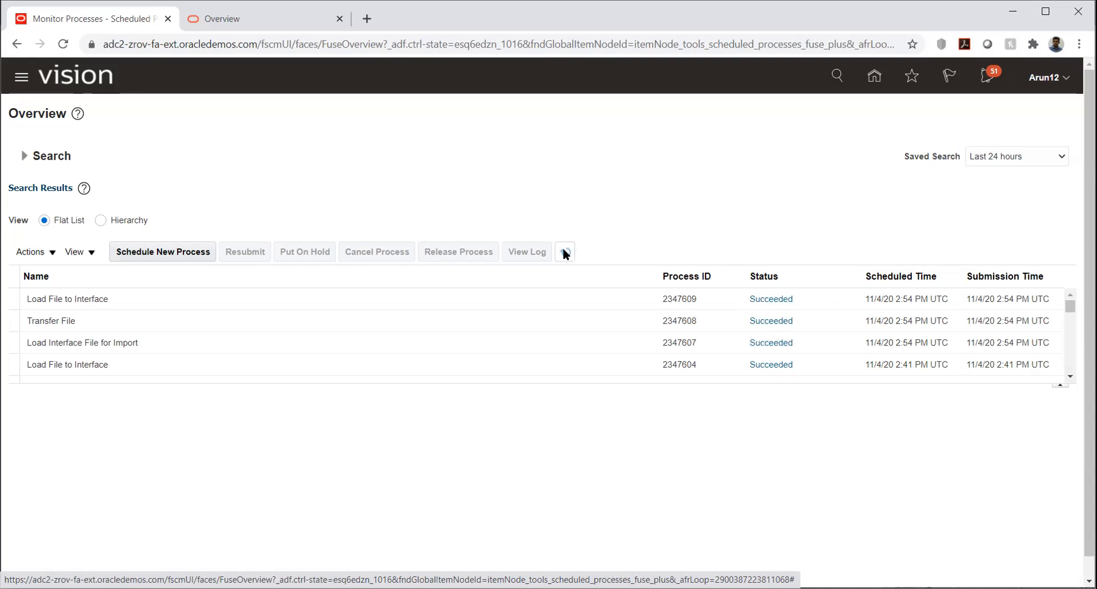
# Go to the Suppliers work area and search for TATA_VENDOR_03_SUPPLIER
pyautogui.click(874, 76)
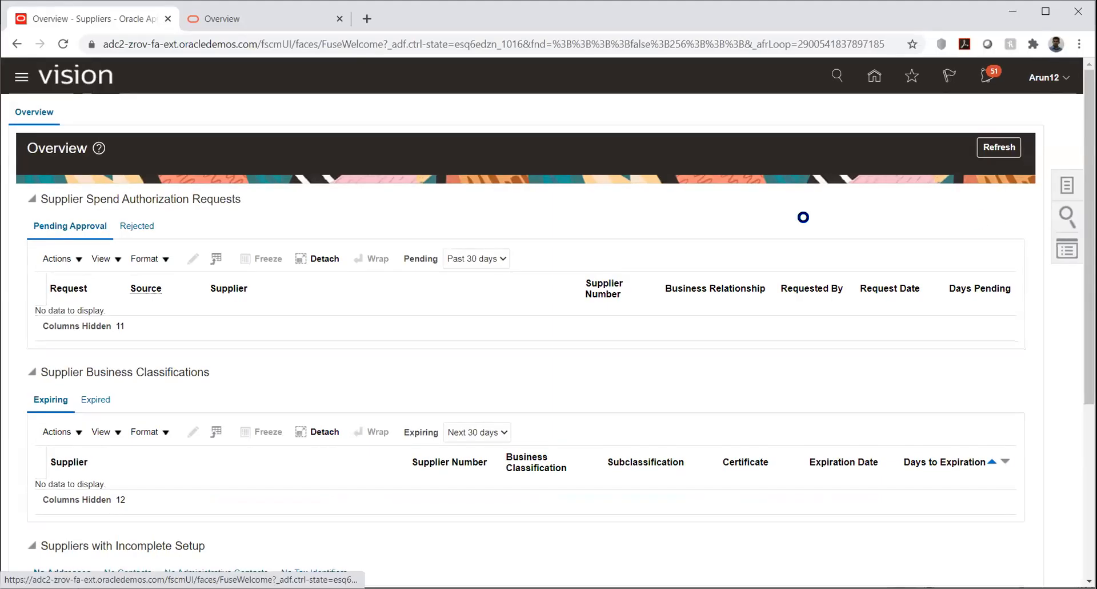
pyautogui.click(1067, 216)
pyautogui.click(966, 122)
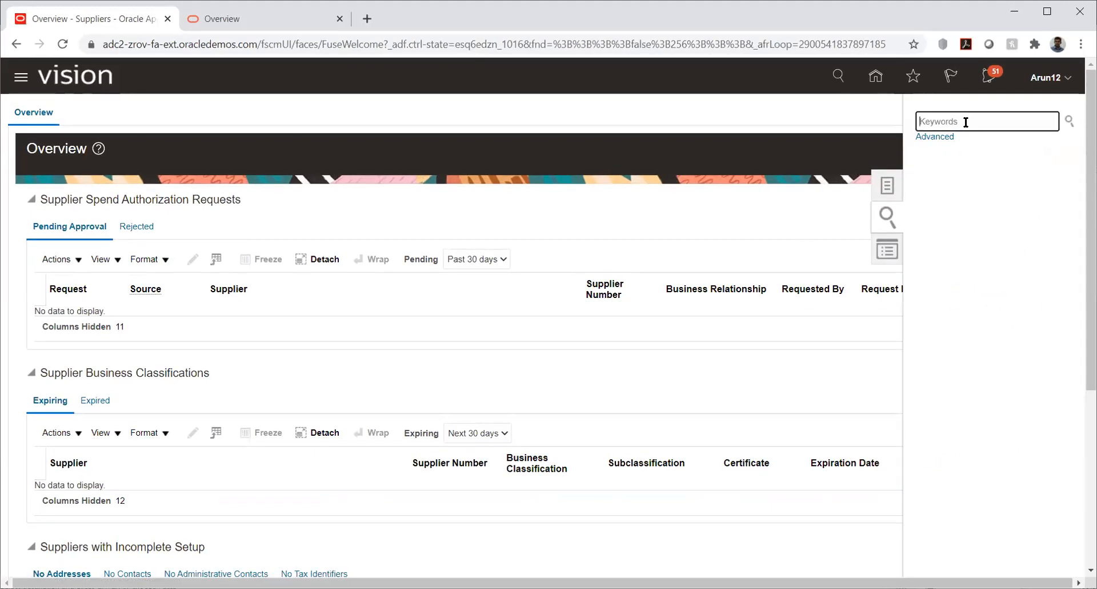
pyautogui.write('TATA_VENDOR_03_SUPPLIER')
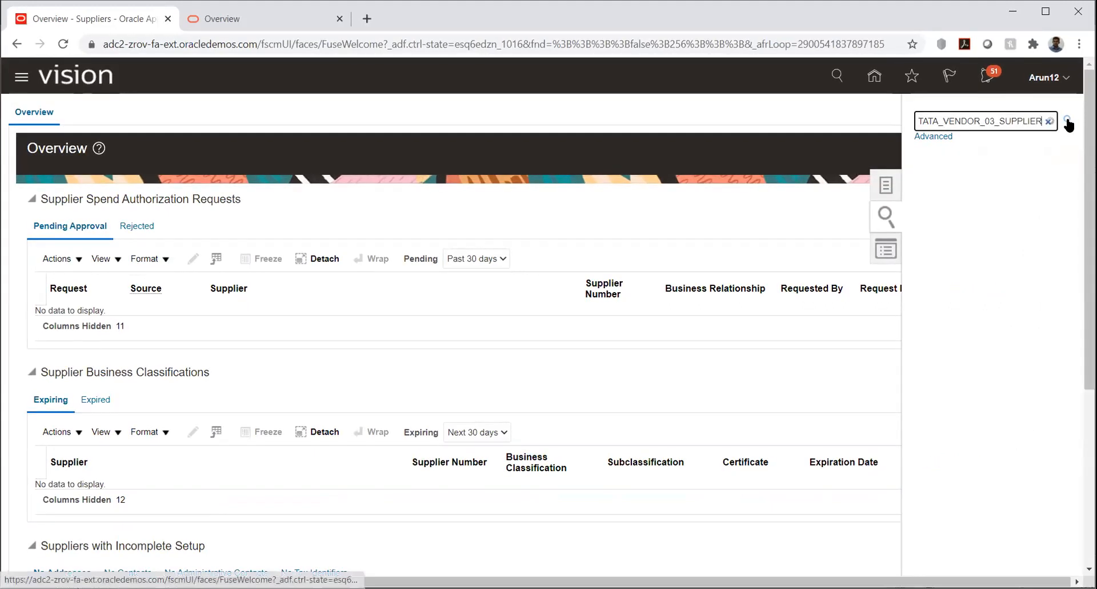
pyautogui.click(1068, 122)
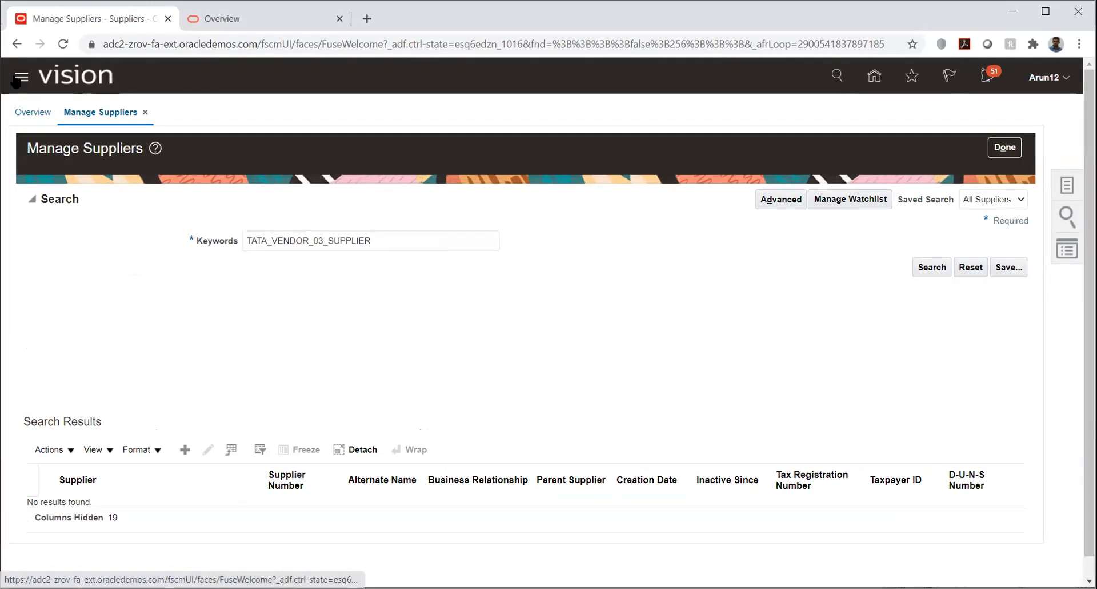
# Switch to the Oracle documentation and download SupplierSiteImportTemplate.xlsm from the Import Supplier Sites topic
pyautogui.click(223, 19)
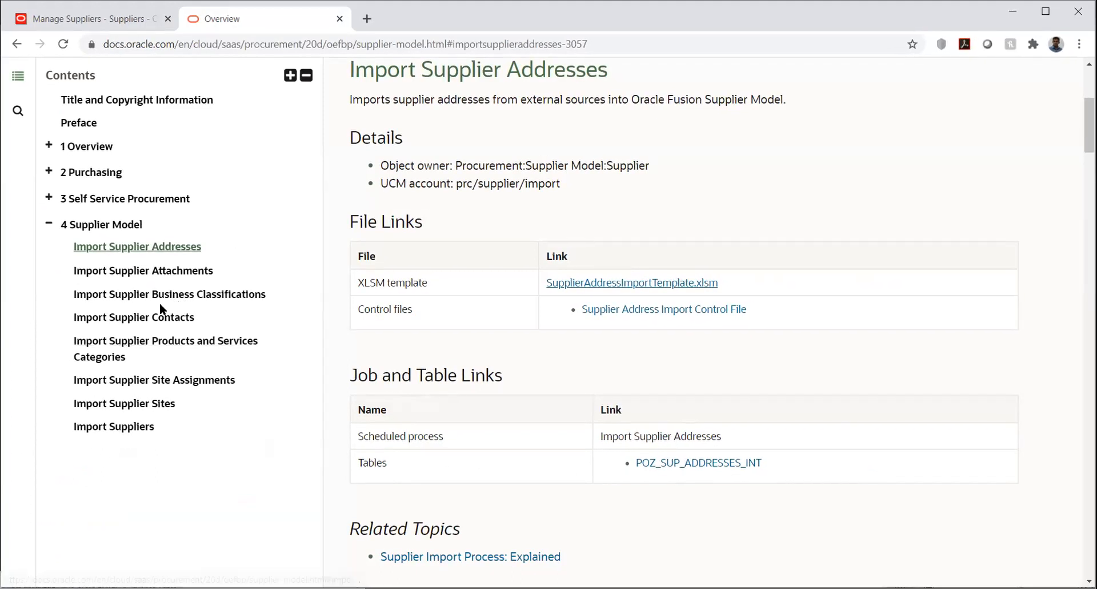
pyautogui.click(146, 405)
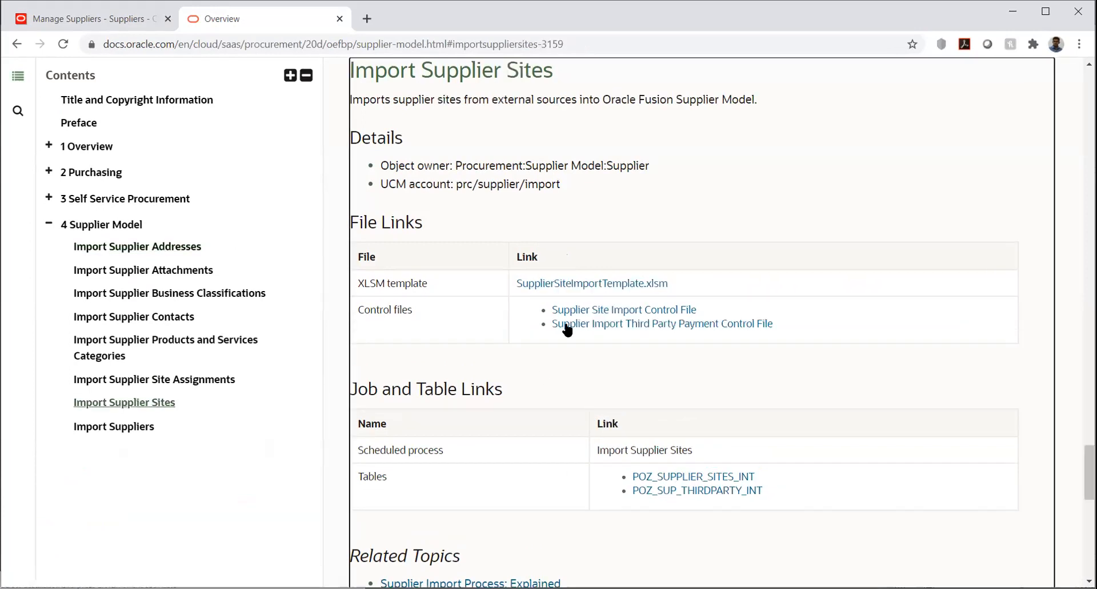
pyautogui.click(544, 284)
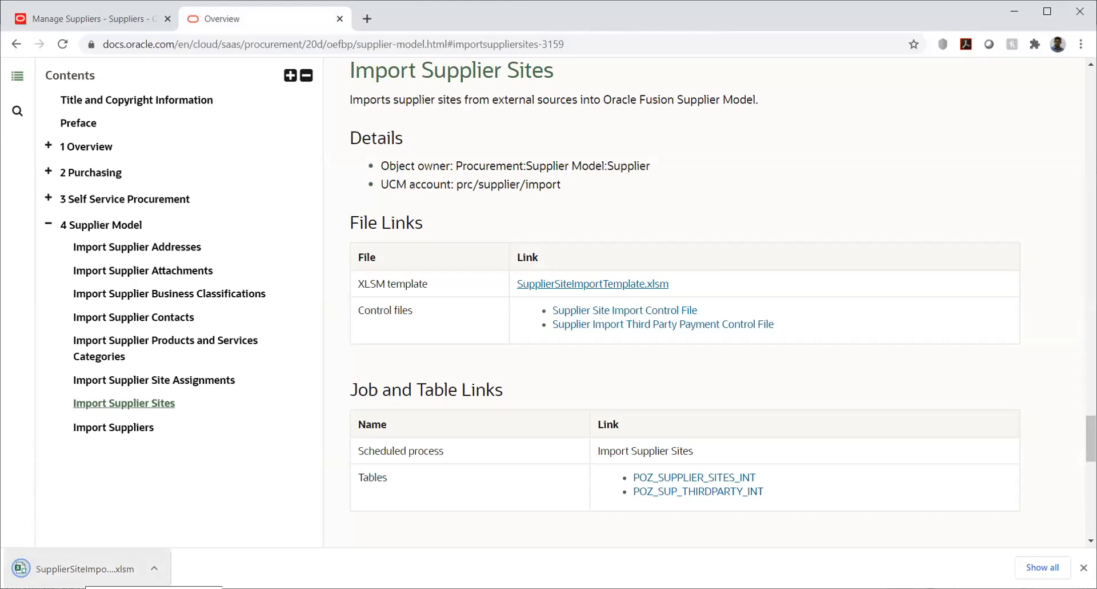
# Open the downloaded SupplierSiteImportTemplate.xlsm in Excel, enable editing and show the POZ_SUPPLIER_SITES_INT sheet
pyautogui.click(80, 569)
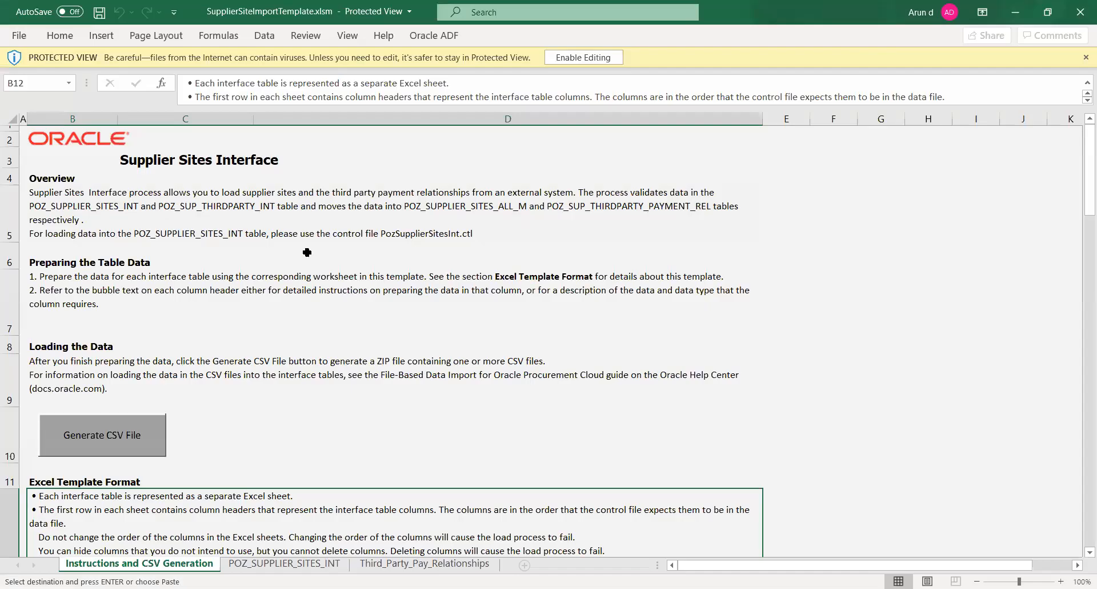
pyautogui.click(307, 252)
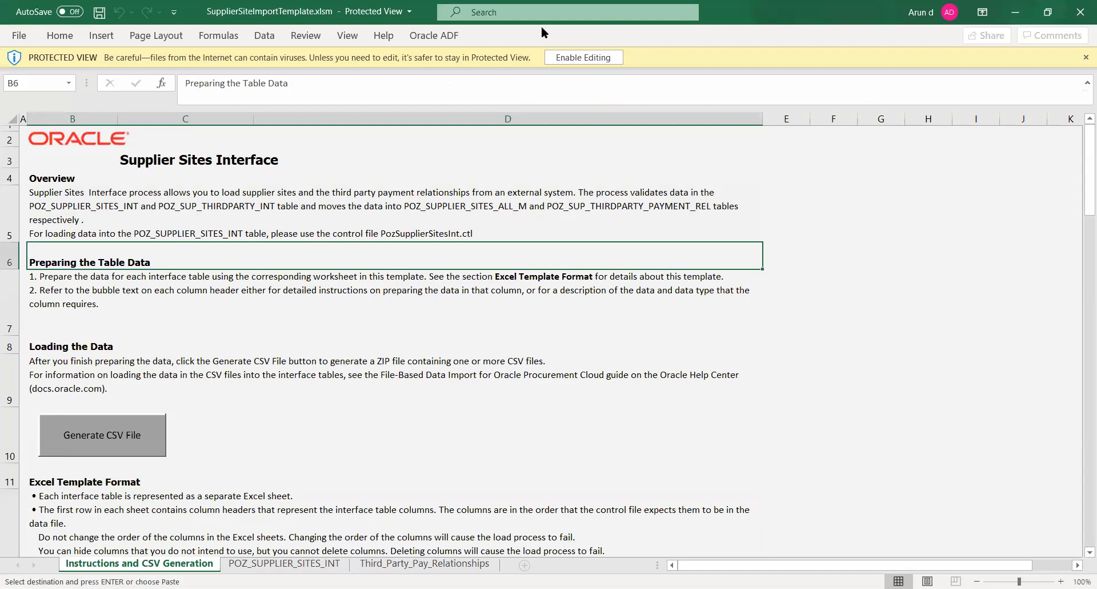
pyautogui.click(565, 58)
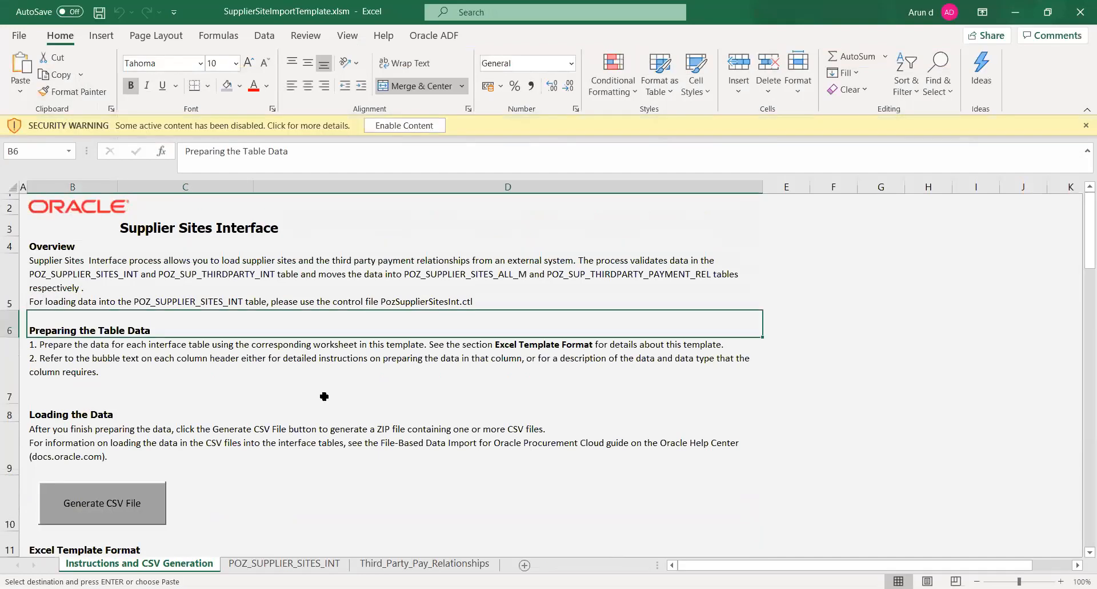
pyautogui.click(297, 444)
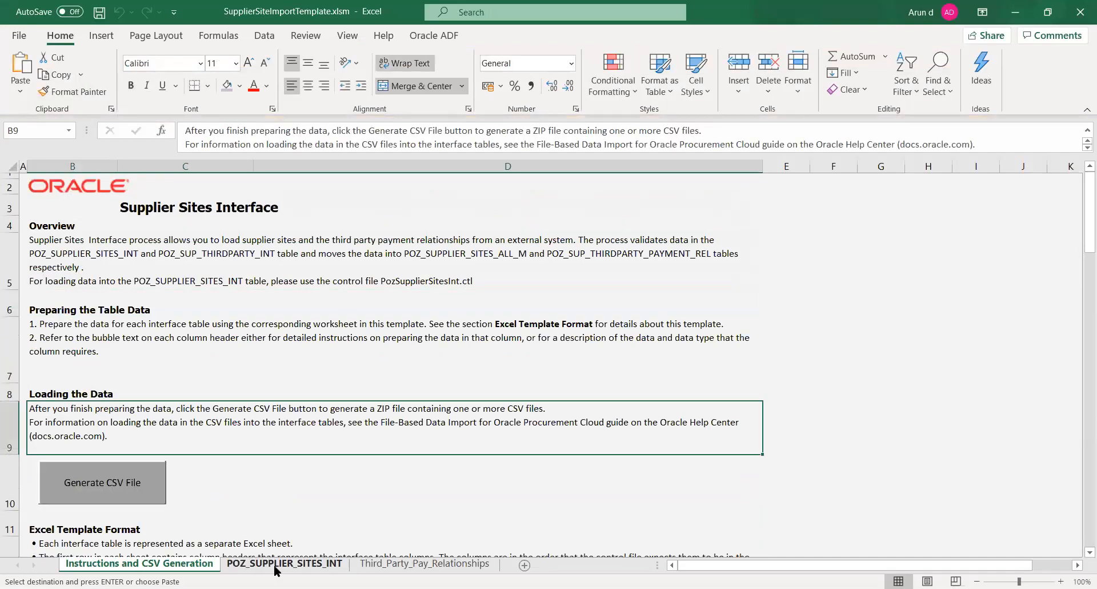
pyautogui.click(275, 565)
pyautogui.click(303, 292)
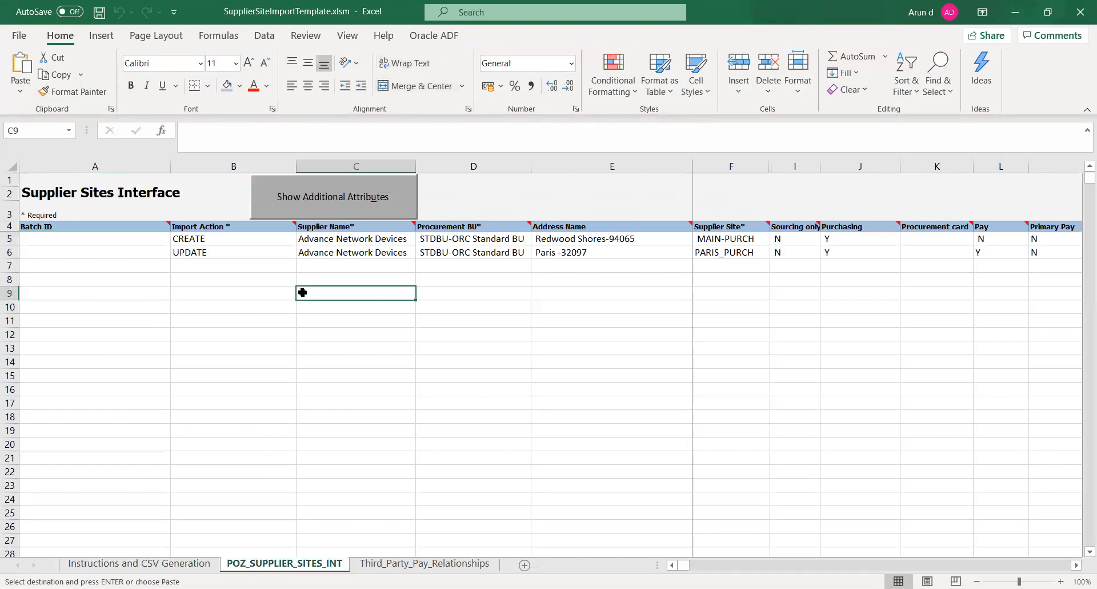
pyautogui.press('Left')
pyautogui.press('Left')
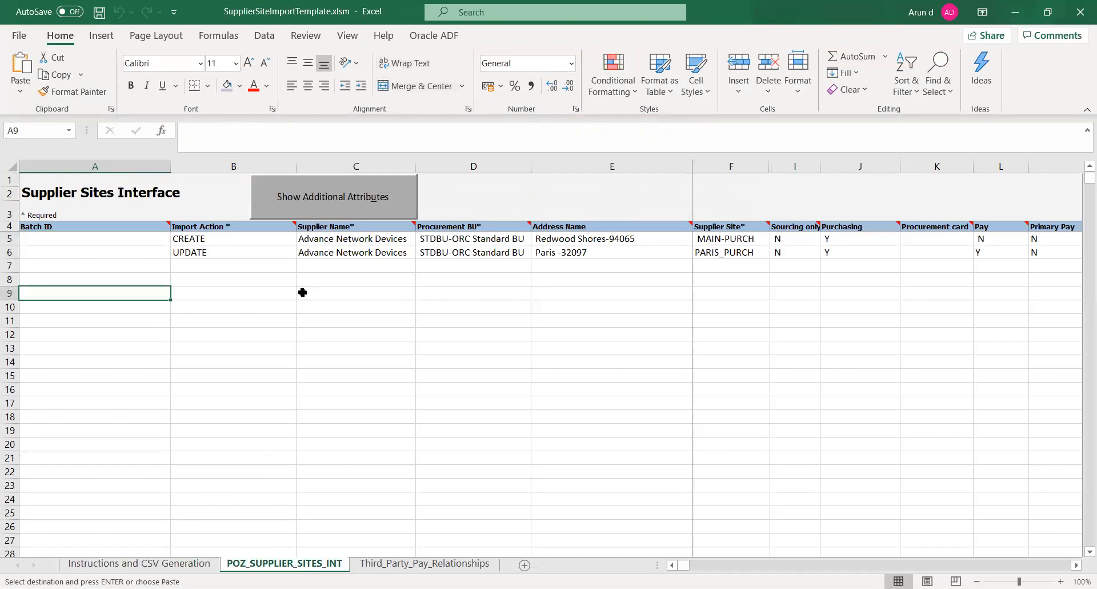
pyautogui.press('Up')
pyautogui.press('Up')
pyautogui.press('Up')
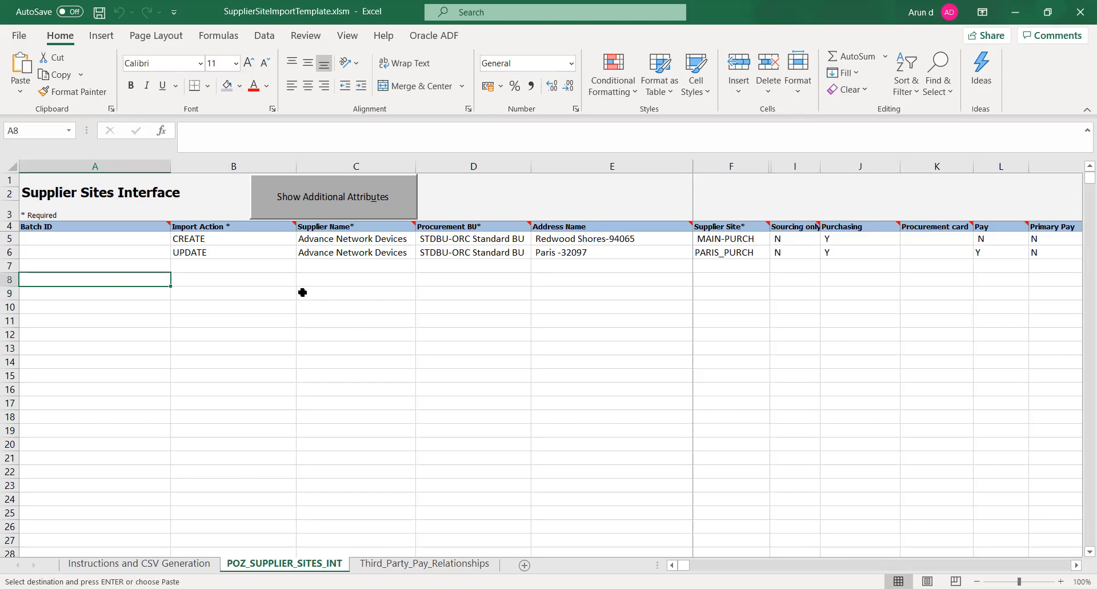
pyautogui.press('Up')
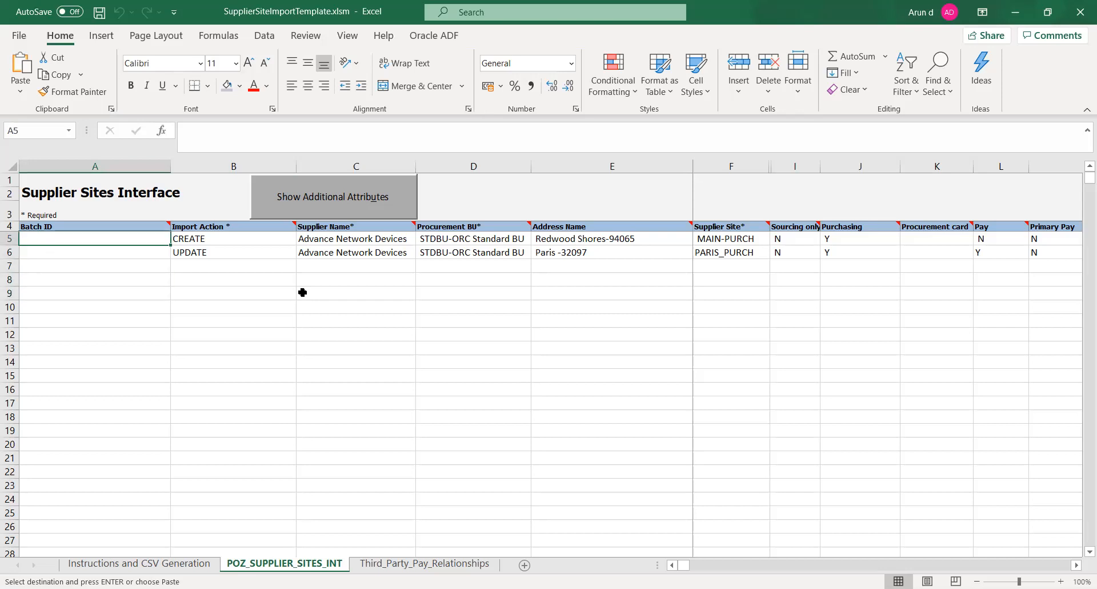
pyautogui.write('Batch ID')
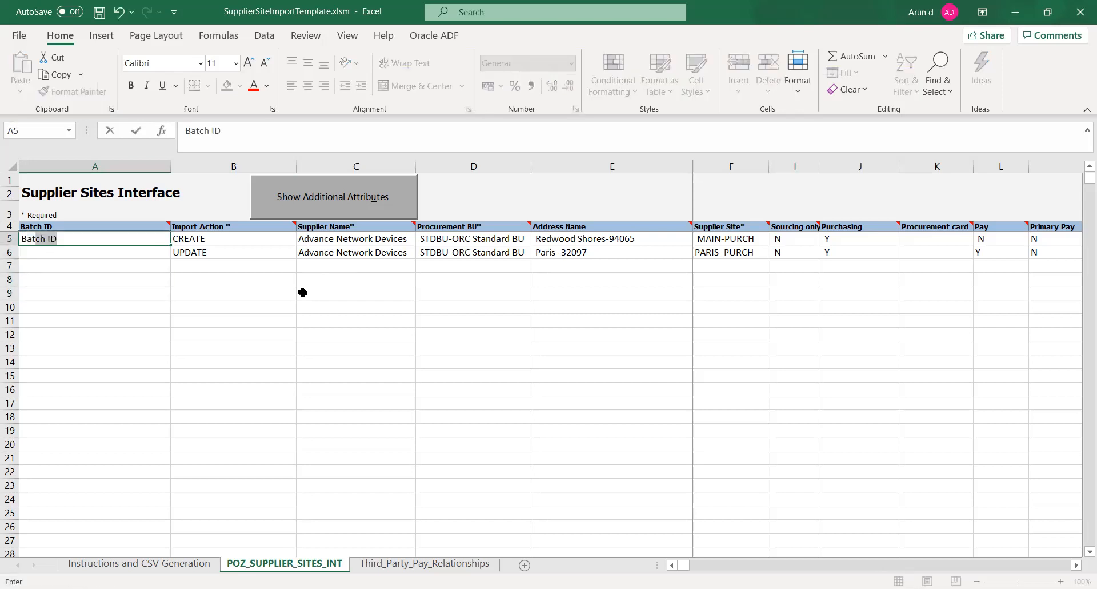
pyautogui.press('BackSpace')
pyautogui.press('BackSpace')
pyautogui.write('_90129012')
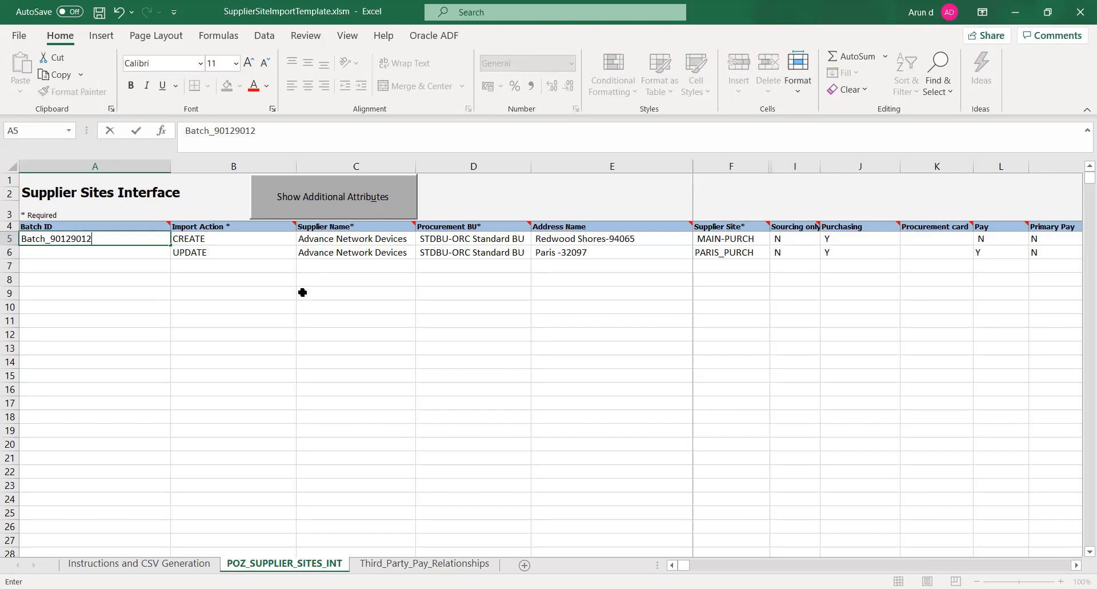
pyautogui.write('89')
pyautogui.press('Tab')
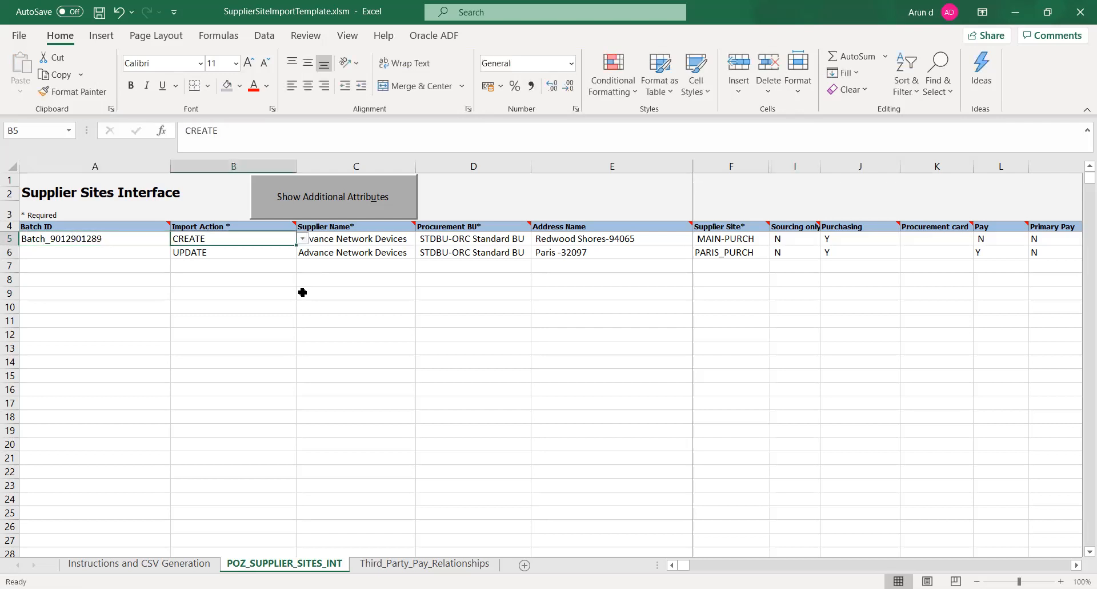
# Set the Import Action of the second supplier site row, cell B6, to CREATE
pyautogui.press('Tab')
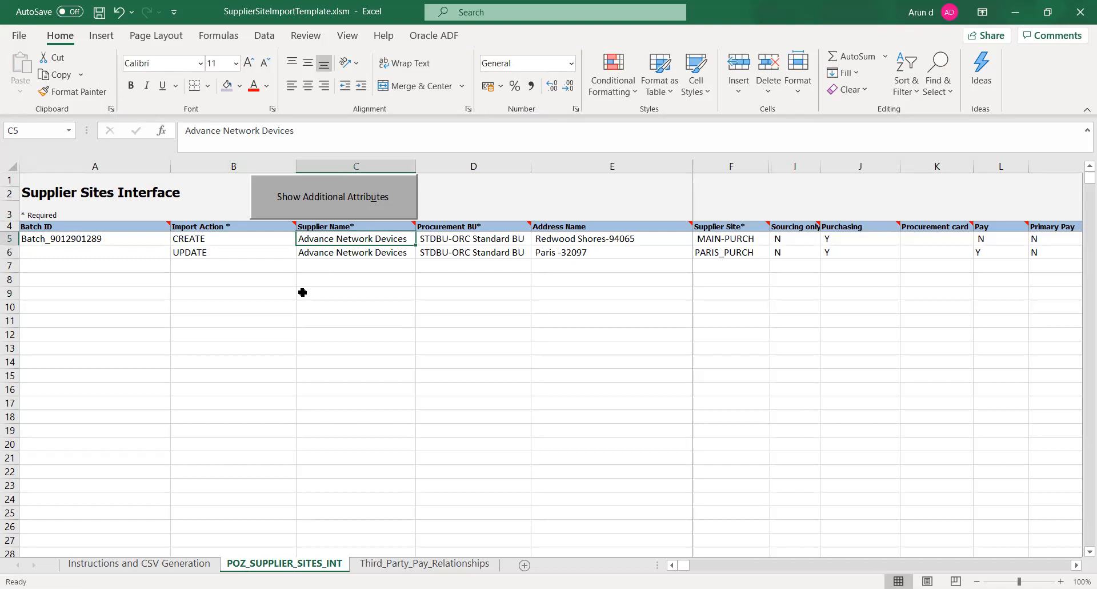
pyautogui.click(252, 240)
pyautogui.click(280, 255)
pyautogui.click(302, 254)
pyautogui.click(297, 267)
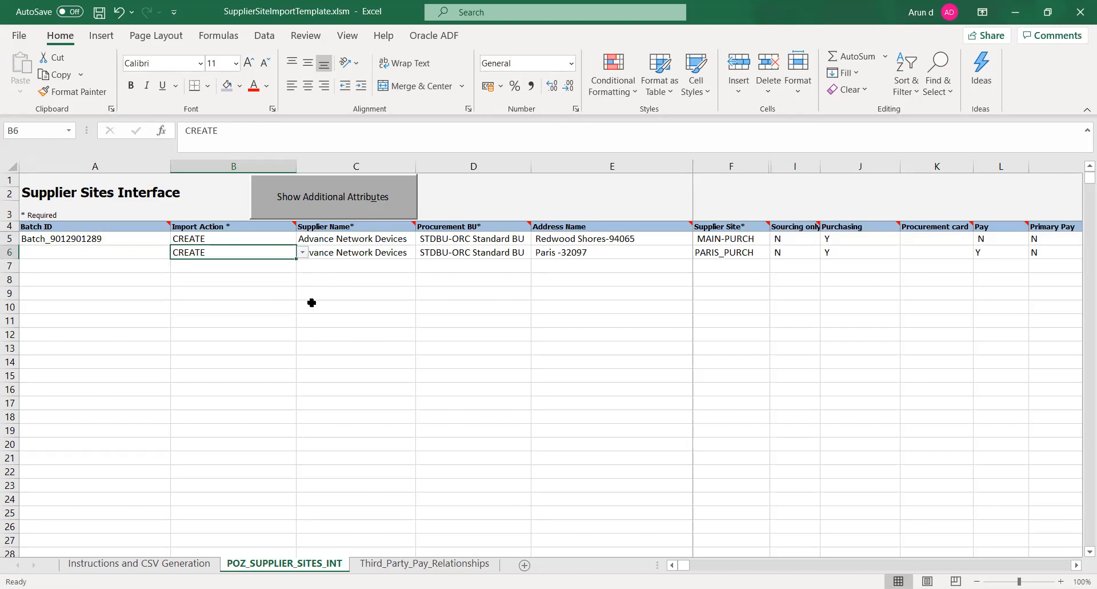
pyautogui.click(311, 301)
# Replace the Procurement BU of the first supplier site row, cell D5, with TATA_AUTO_03_BU
pyautogui.click(326, 239)
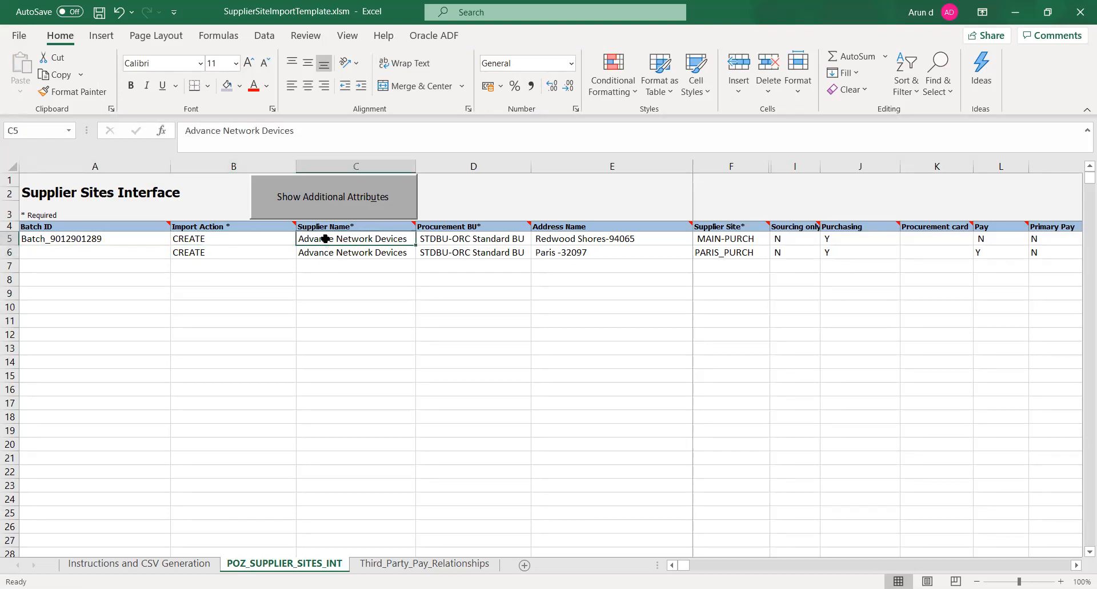
pyautogui.press('Left')
pyautogui.press('Right')
pyautogui.press('Right')
pyautogui.press('Right')
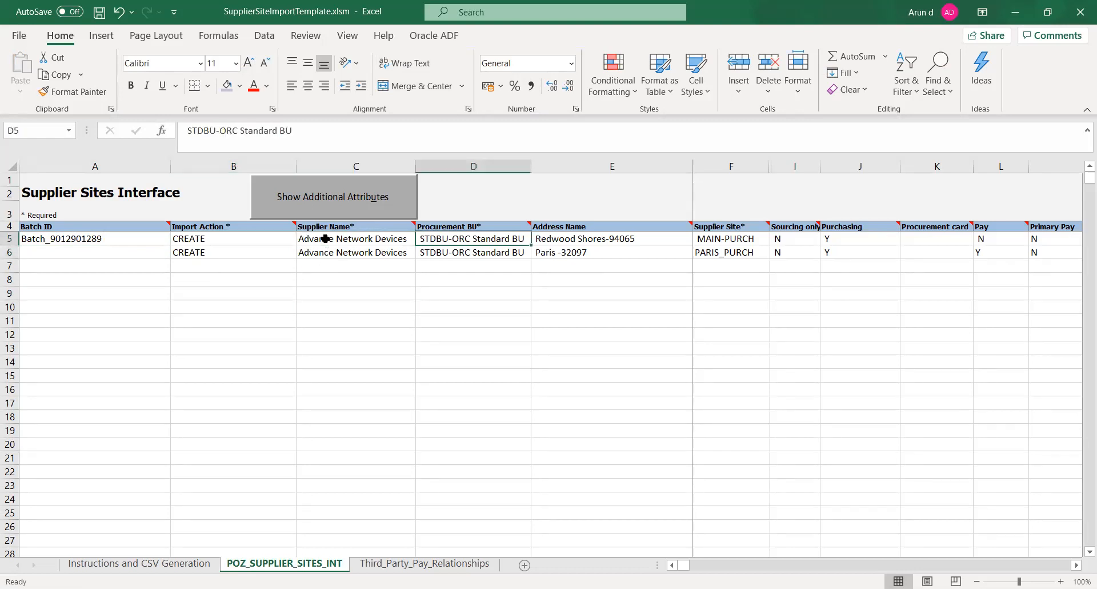
pyautogui.press('Left')
pyautogui.hotkey('alt', 'Tab')
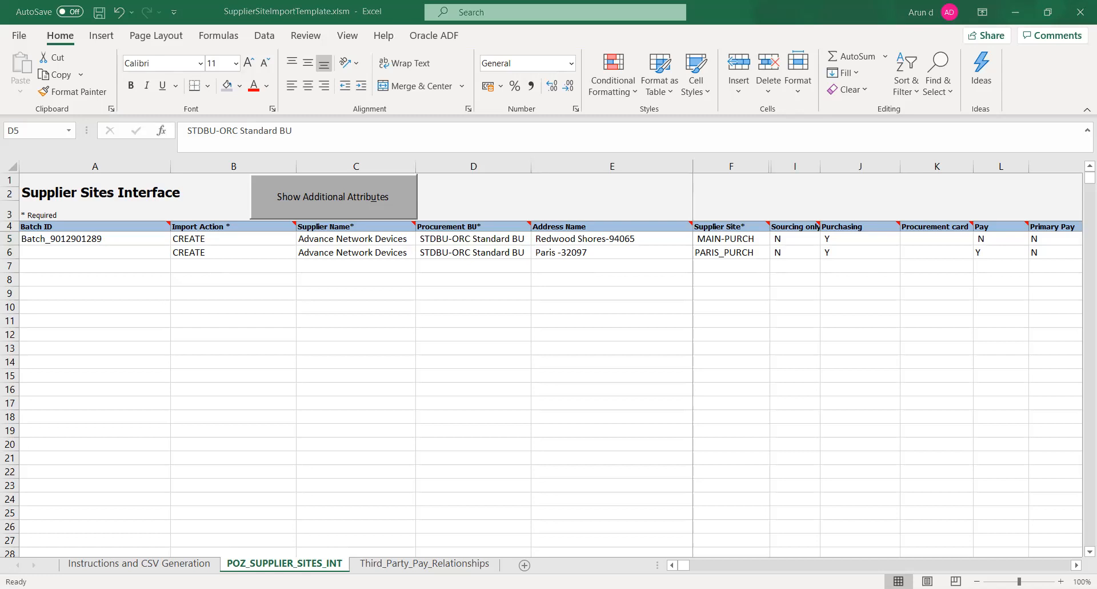
pyautogui.hotkey('alt', 'Tab')
pyautogui.hotkey('alt', 'Tab')
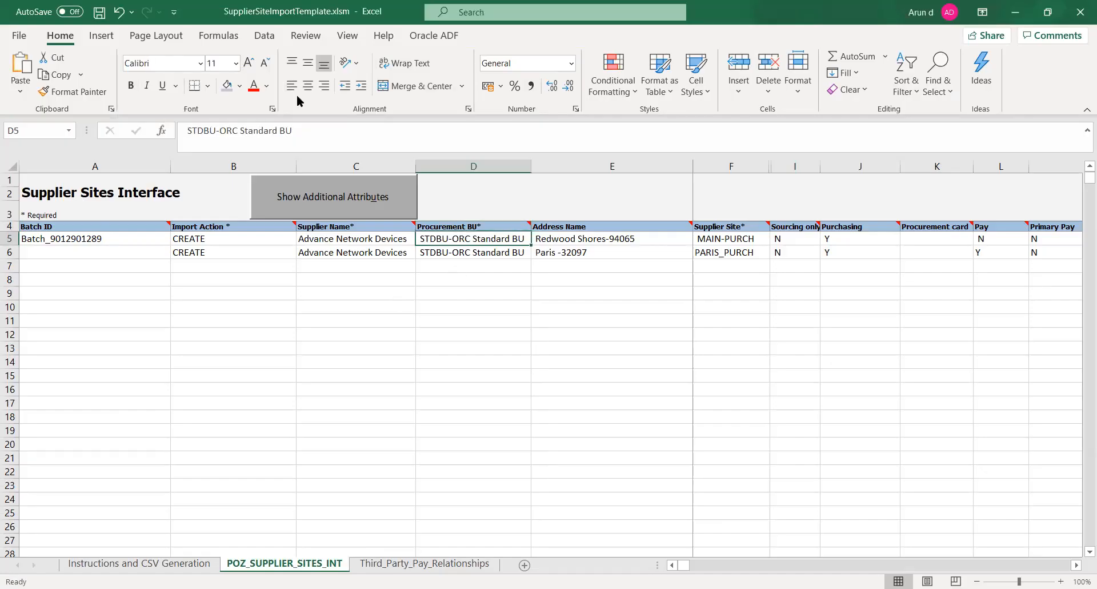
pyautogui.moveTo(309, 129); pyautogui.dragTo(156, 173)
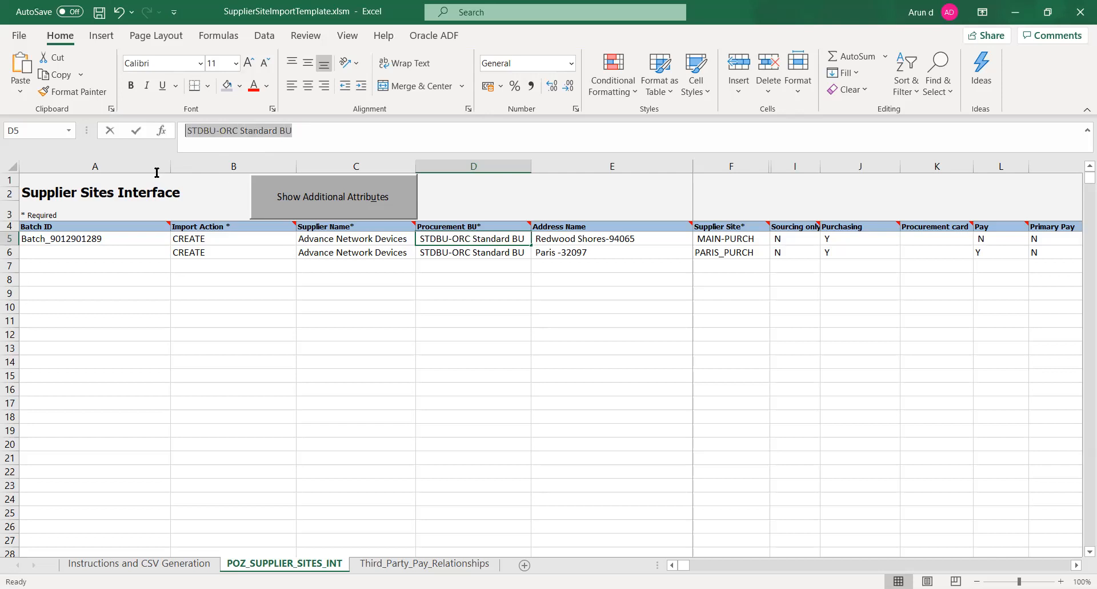
pyautogui.write('TATA_AUTO_03_BU')
pyautogui.press('Tab')
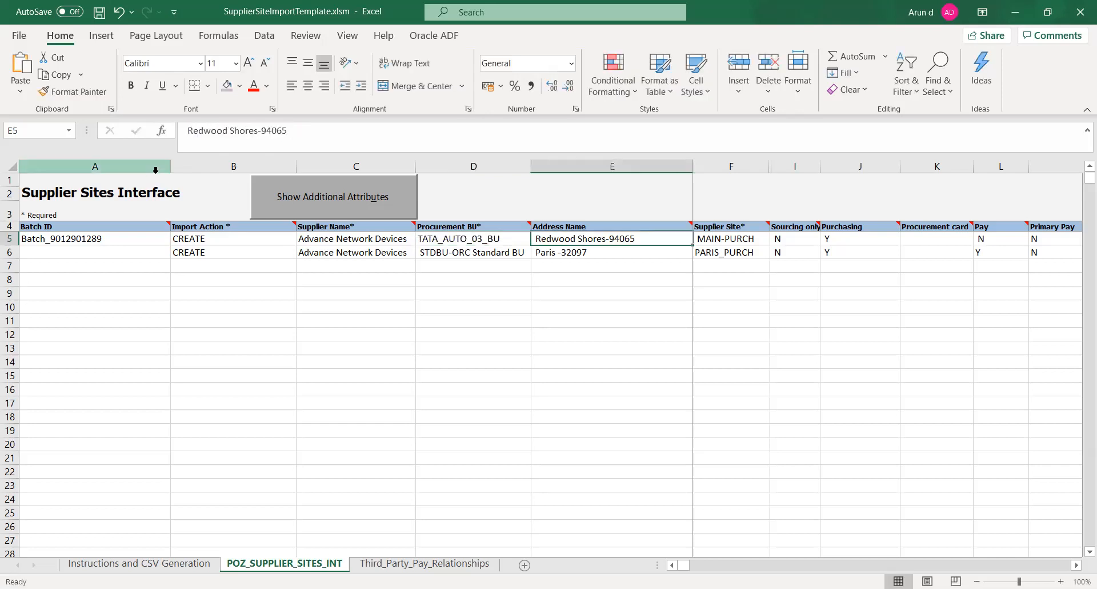
# Copy the Procurement BU TATA_AUTO_03_BU from D5 to D6 and save the workbook, accepting the personal information notice
pyautogui.click(462, 240)
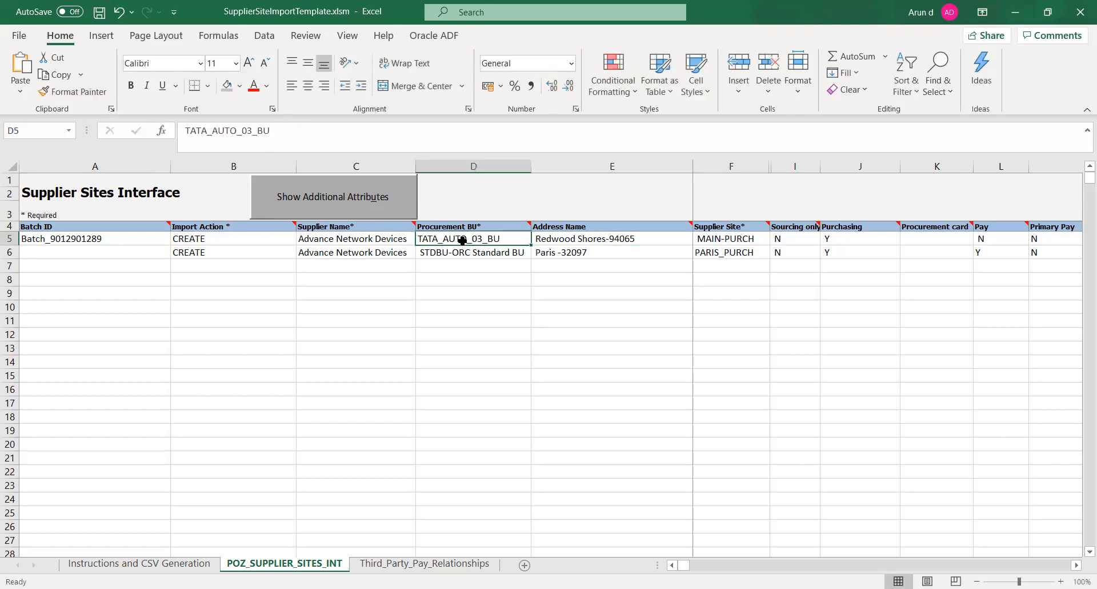
pyautogui.doubleClick(503, 240)
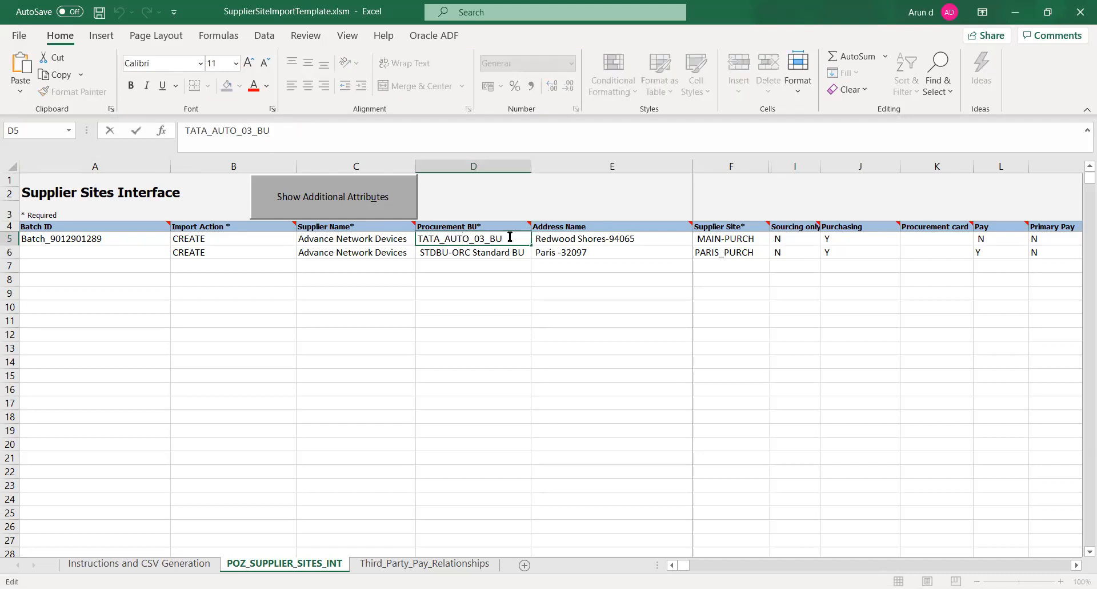
pyautogui.click(519, 333)
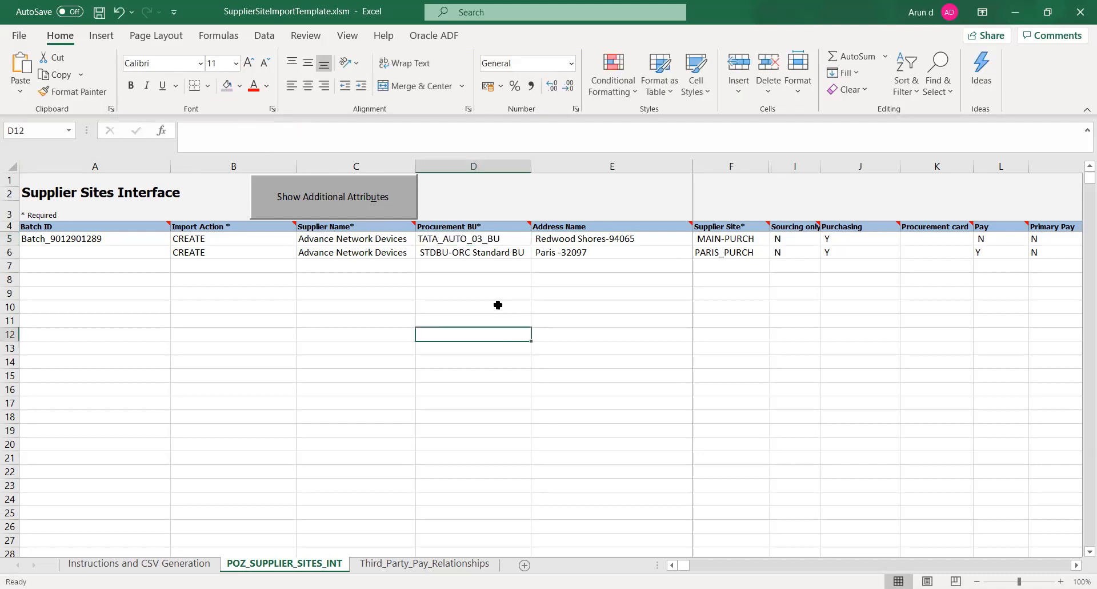
pyautogui.click(464, 240)
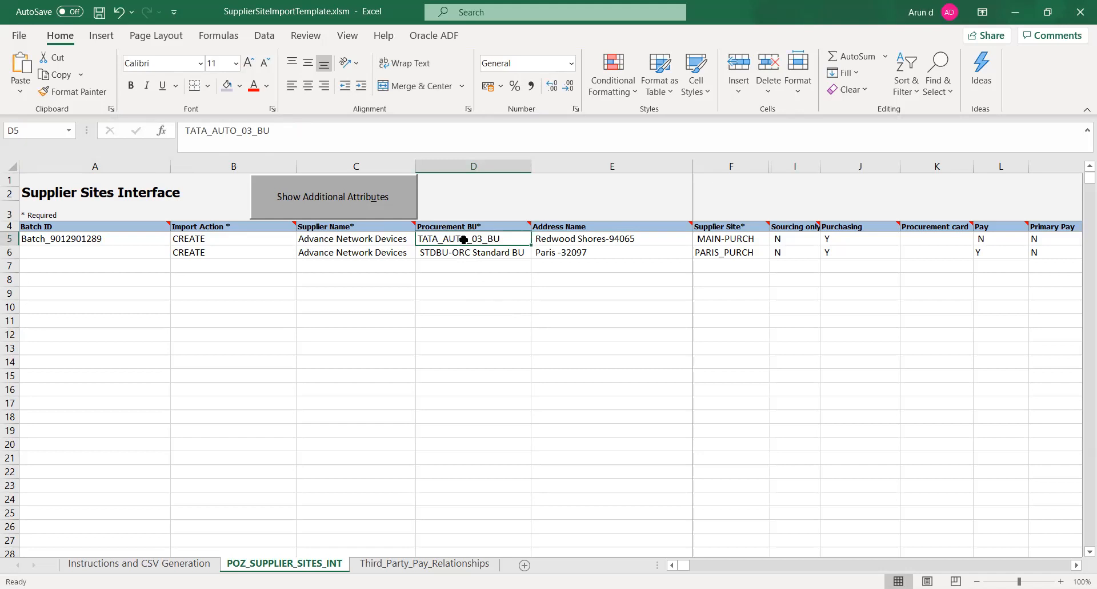
pyautogui.hotkey('ctrl', 'c')
pyautogui.click(454, 252)
pyautogui.hotkey('ctrl', 'v')
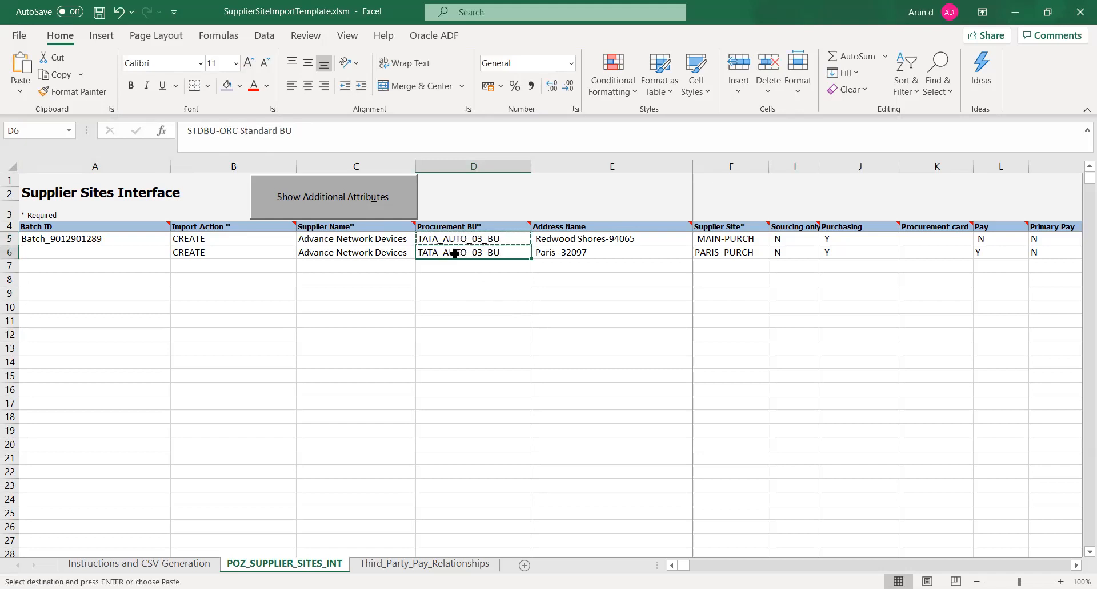
pyautogui.hotkey('ctrl', 's')
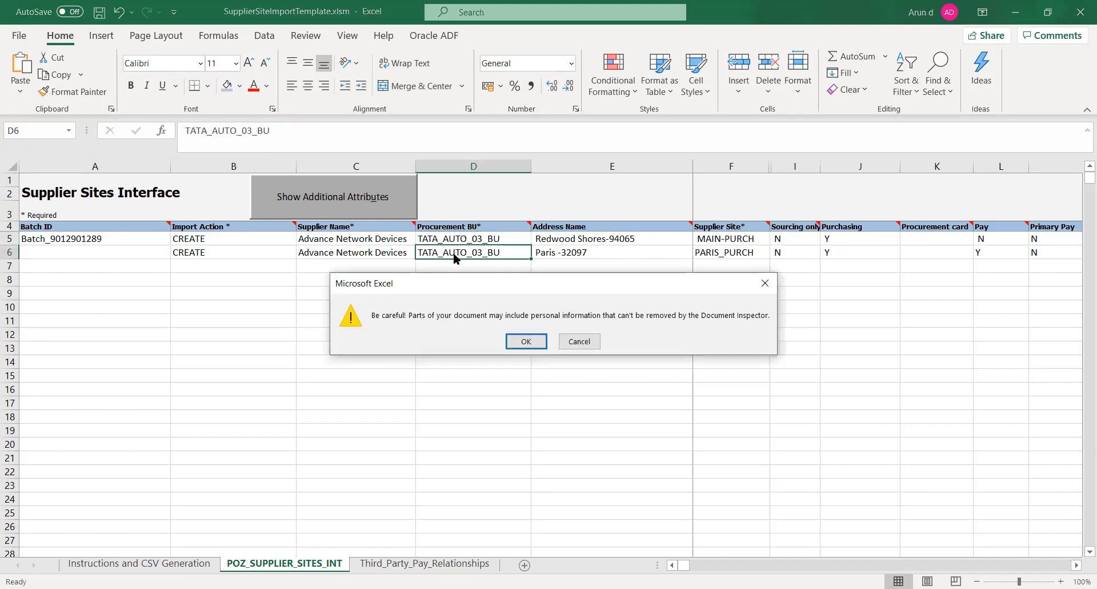
pyautogui.press('Return')
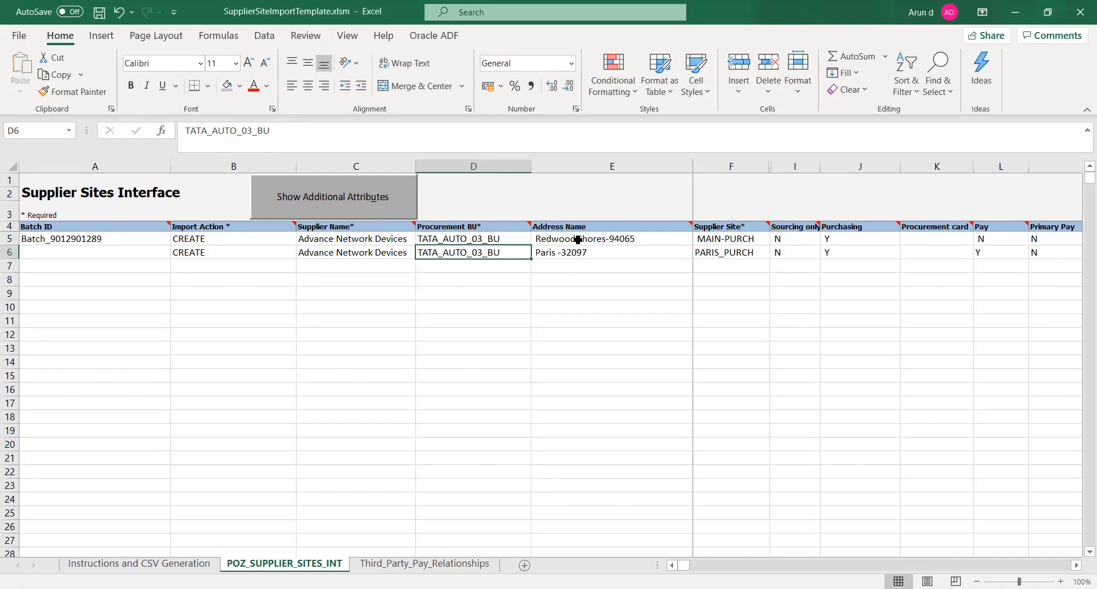
# Paste the copied supplier names, TATA_VENDOR_03_SUPPLIER through TATA_VENDOR_05_BANKING, into the Supplier Name cells C5:C10
pyautogui.click(577, 240)
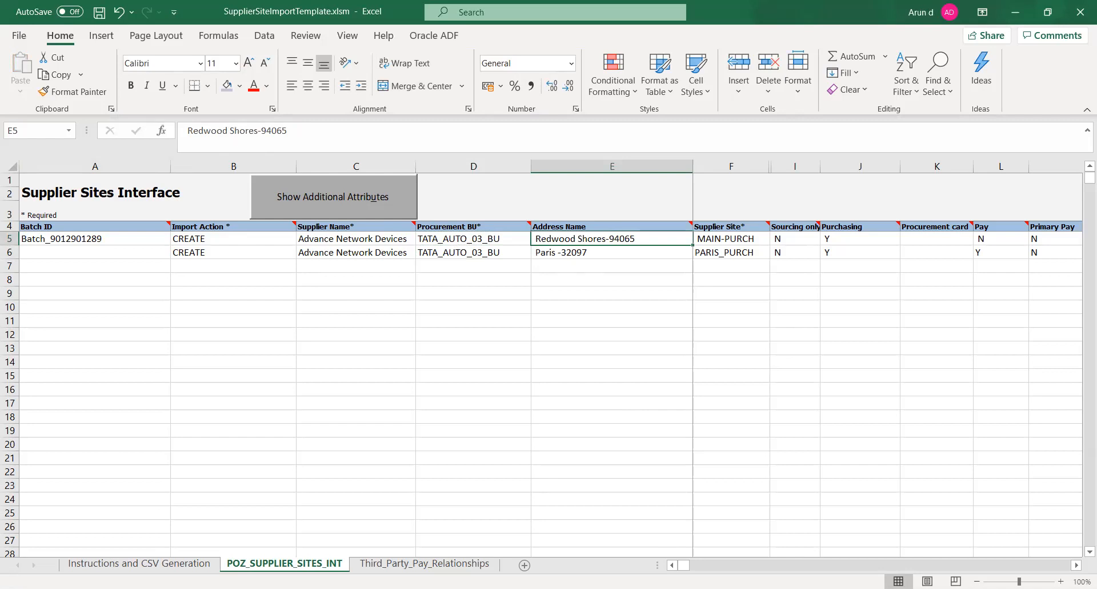
pyautogui.hotkey('alt', 'Tab')
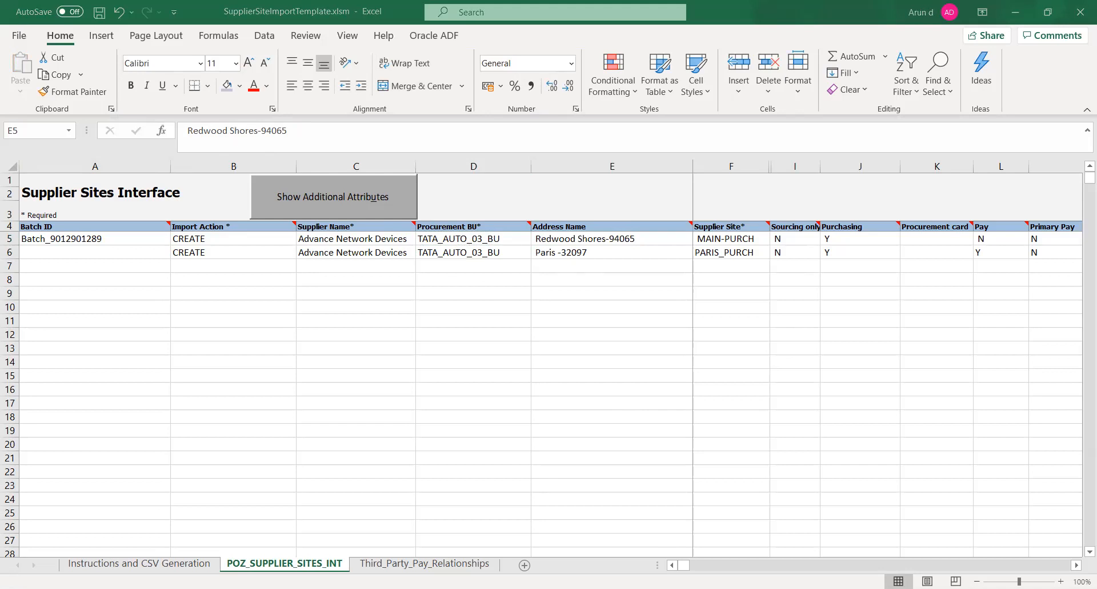
pyautogui.hotkey('alt', 'Tab')
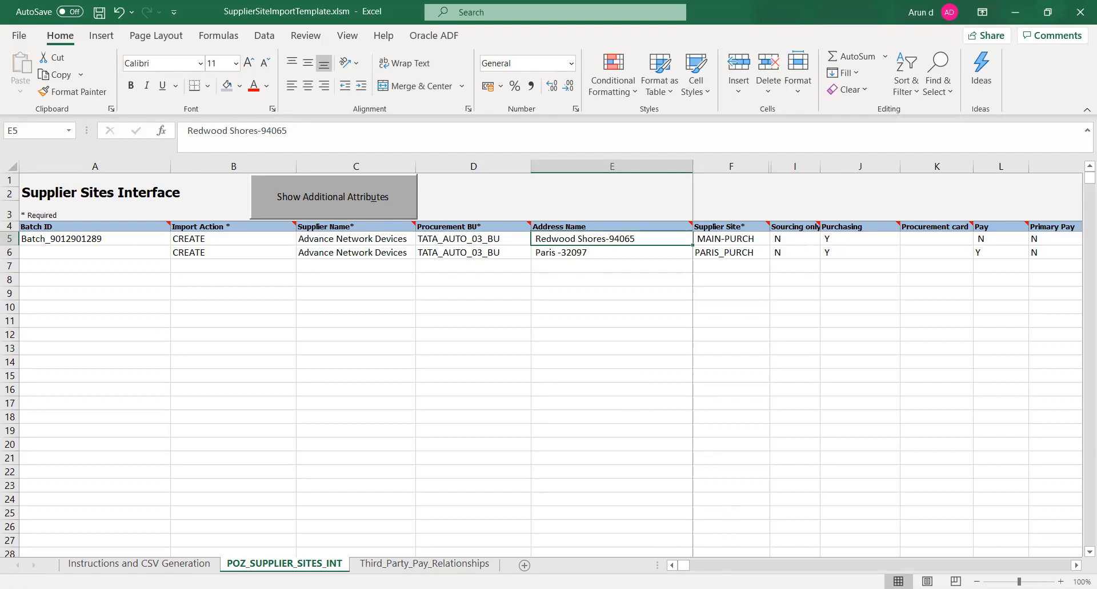
pyautogui.click(860, 320)
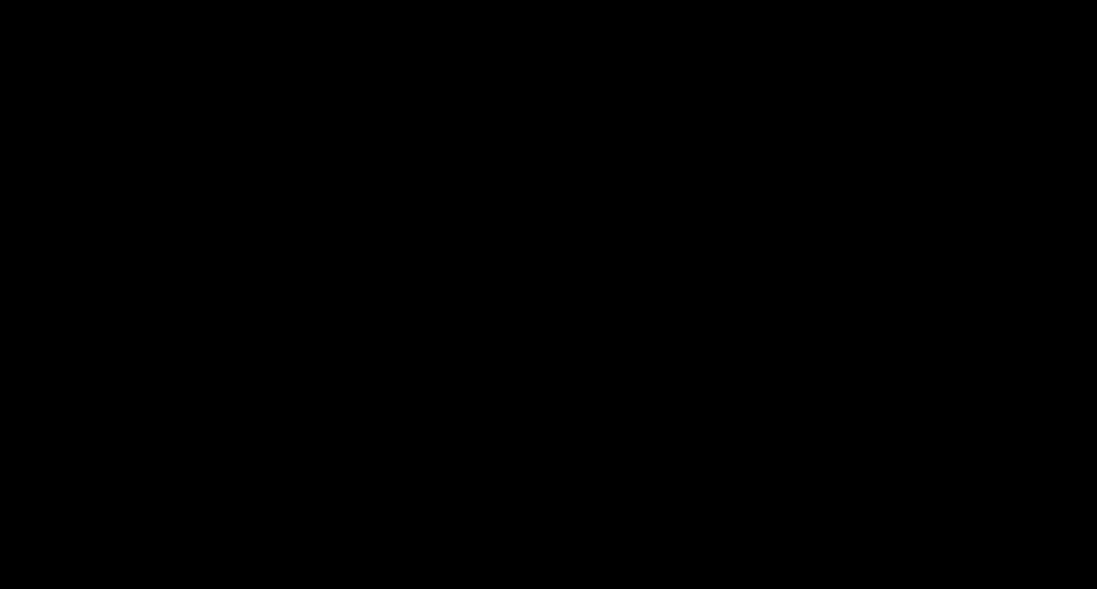
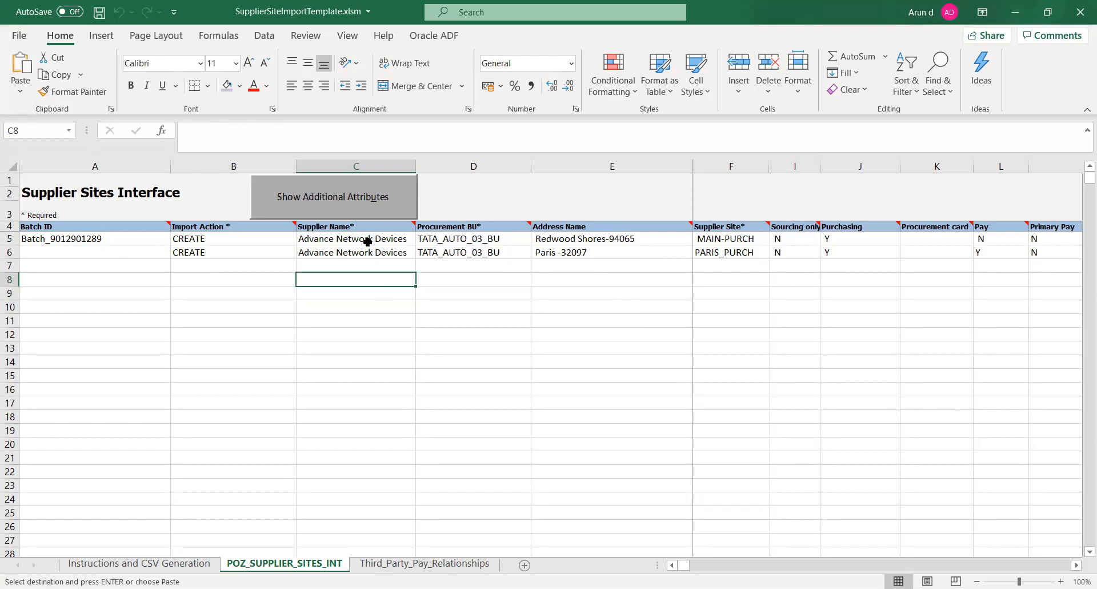
pyautogui.hotkey('ctrl', 'v')
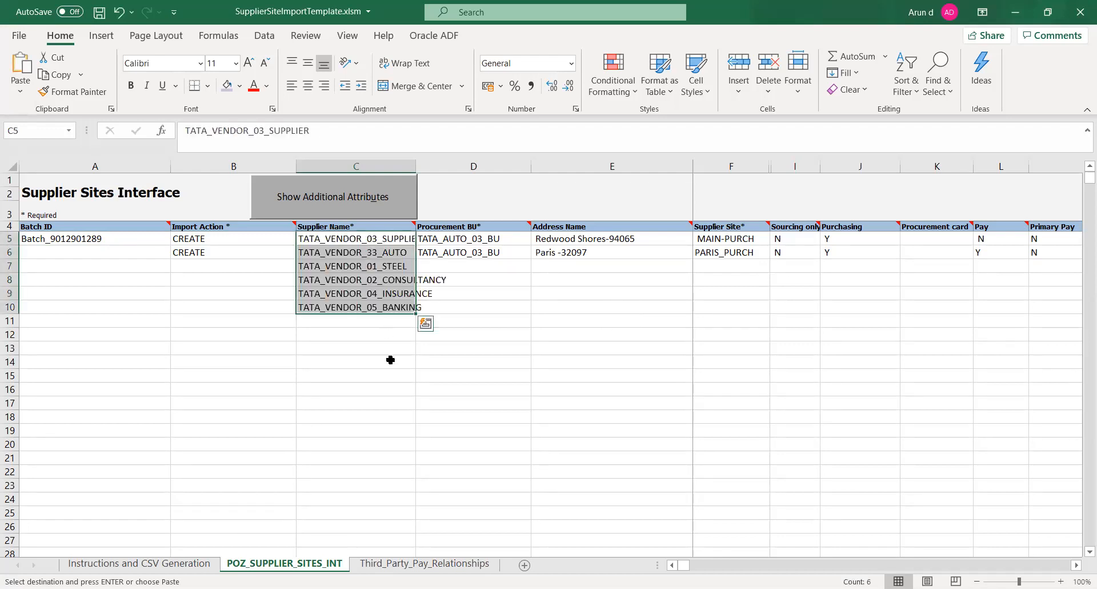
pyautogui.click(393, 375)
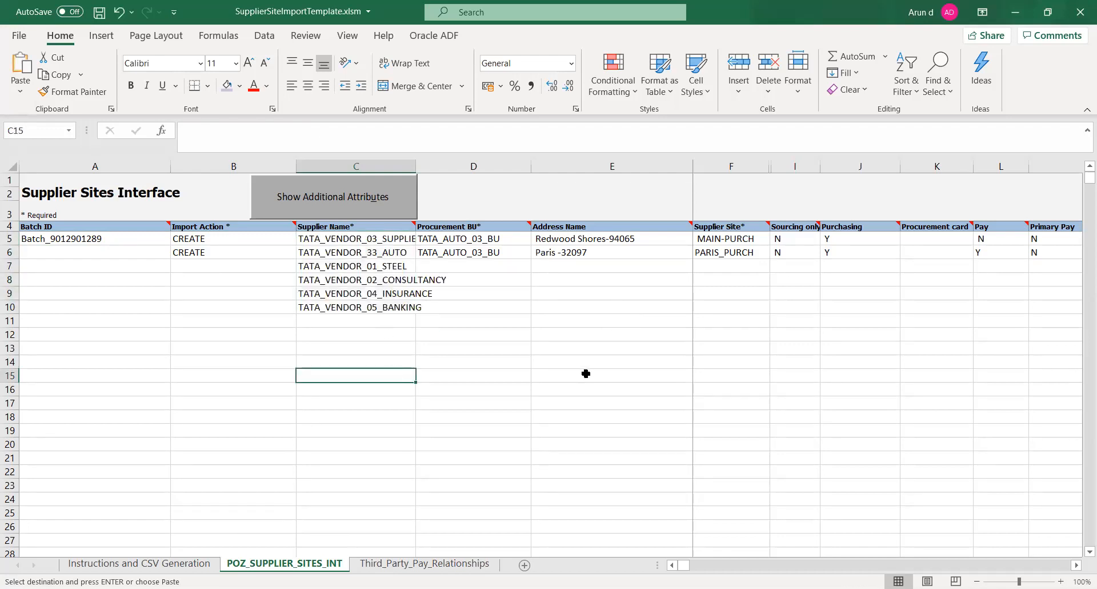
# Copy the Procurement BU TATA_AUTO_03_BU from D6 into D7:D10 and save the workbook
pyautogui.click(479, 253)
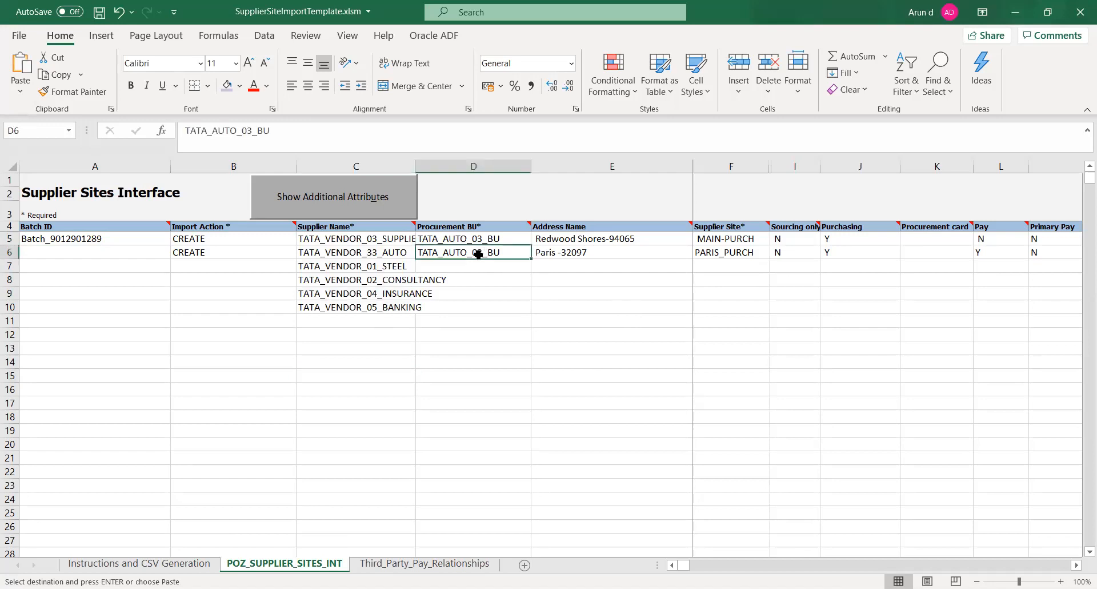
pyautogui.hotkey('ctrl', 'c')
pyautogui.press('Down')
pyautogui.hotkey('shift', 'Down')
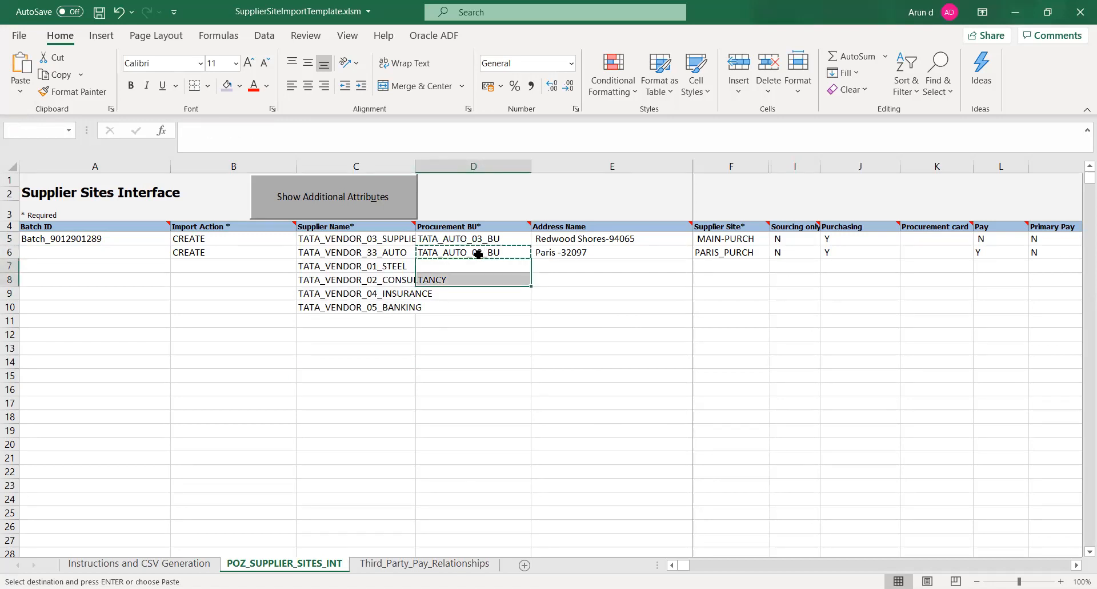
pyautogui.hotkey('shift', 'Down')
pyautogui.hotkey('shift', 'Down')
pyautogui.hotkey('ctrl', 'v')
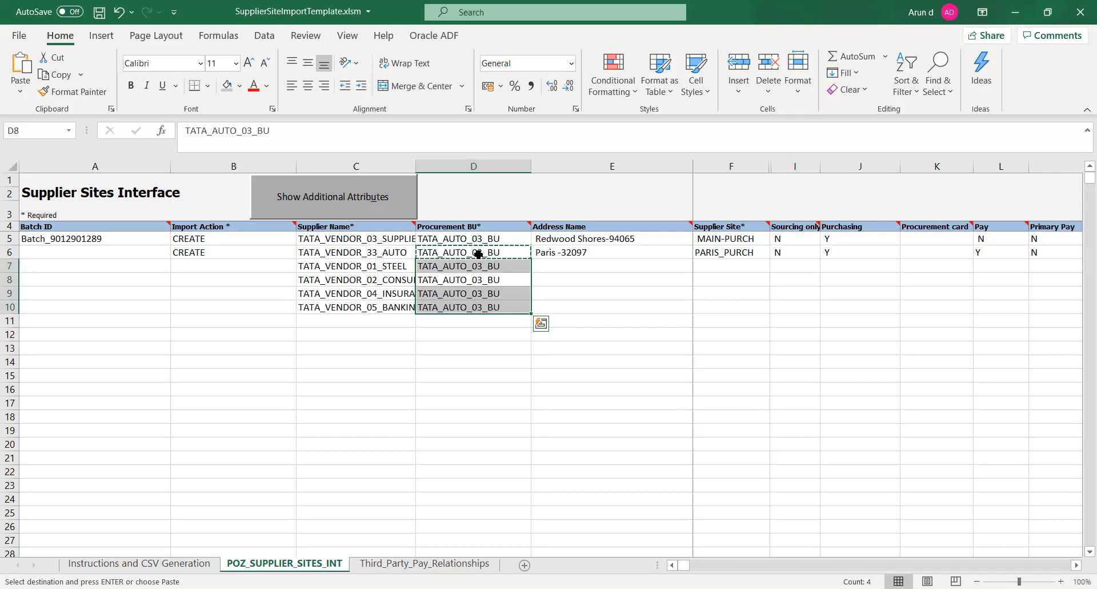
pyautogui.press('Return')
pyautogui.hotkey('ctrl', 's')
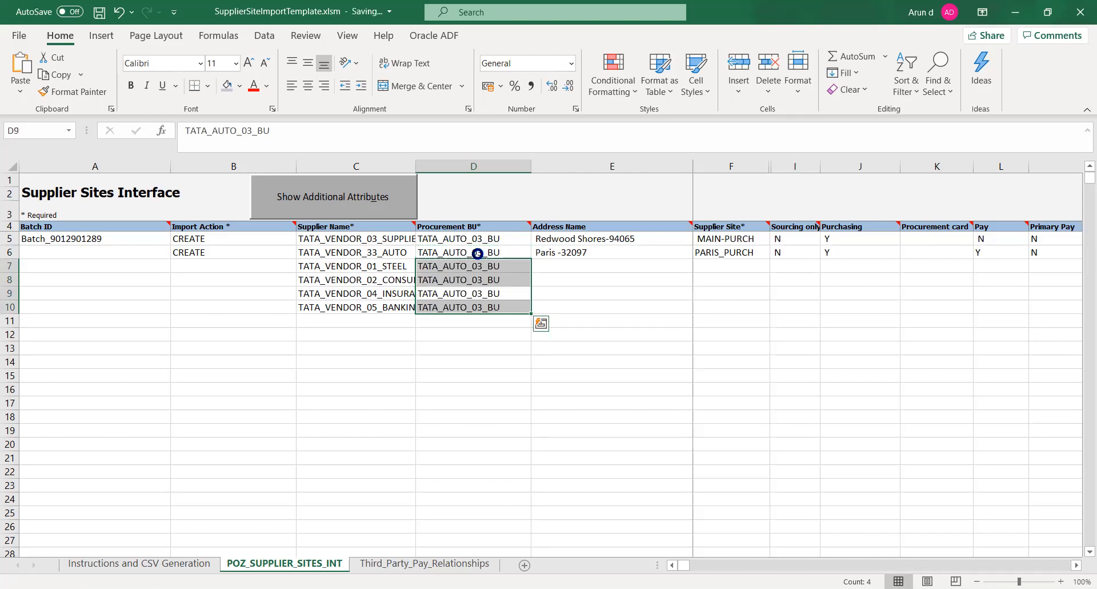
pyautogui.press('Return')
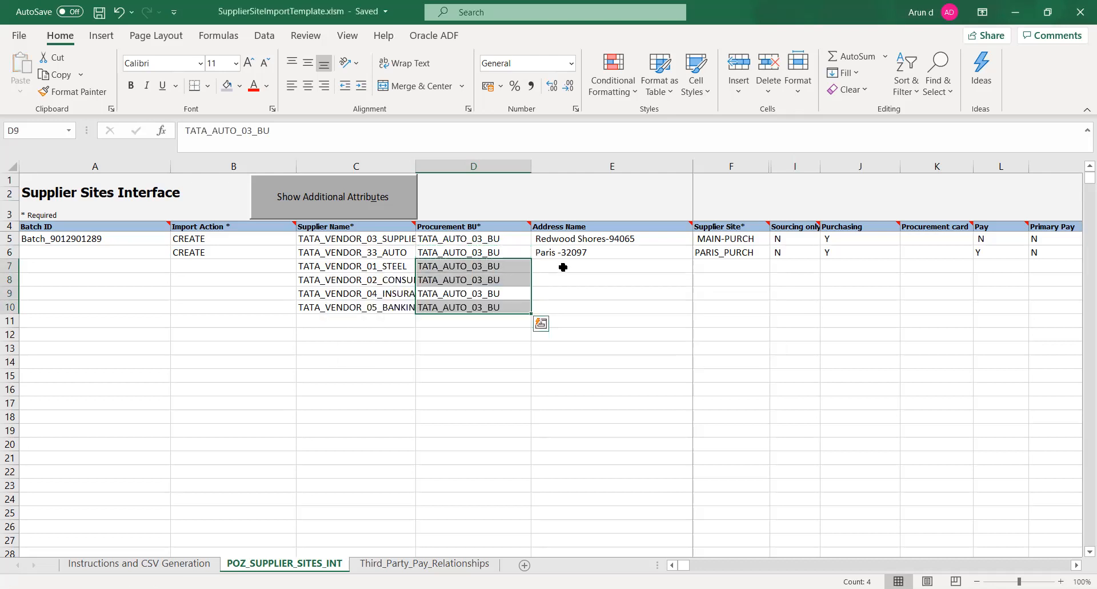
# Paste the copied address names 03_SITE, 33_SITE, 01_SITE, 02_SITE, 04_SITE and 05_SITE into the Address Name cells E5:E10
pyautogui.click(565, 266)
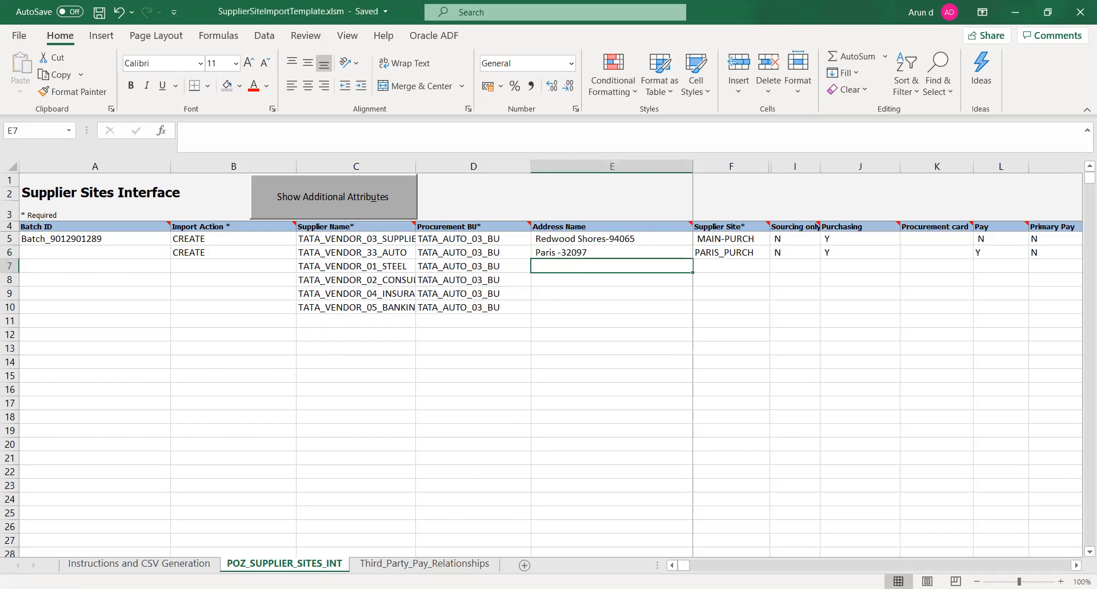
pyautogui.hotkey('alt', 'Tab')
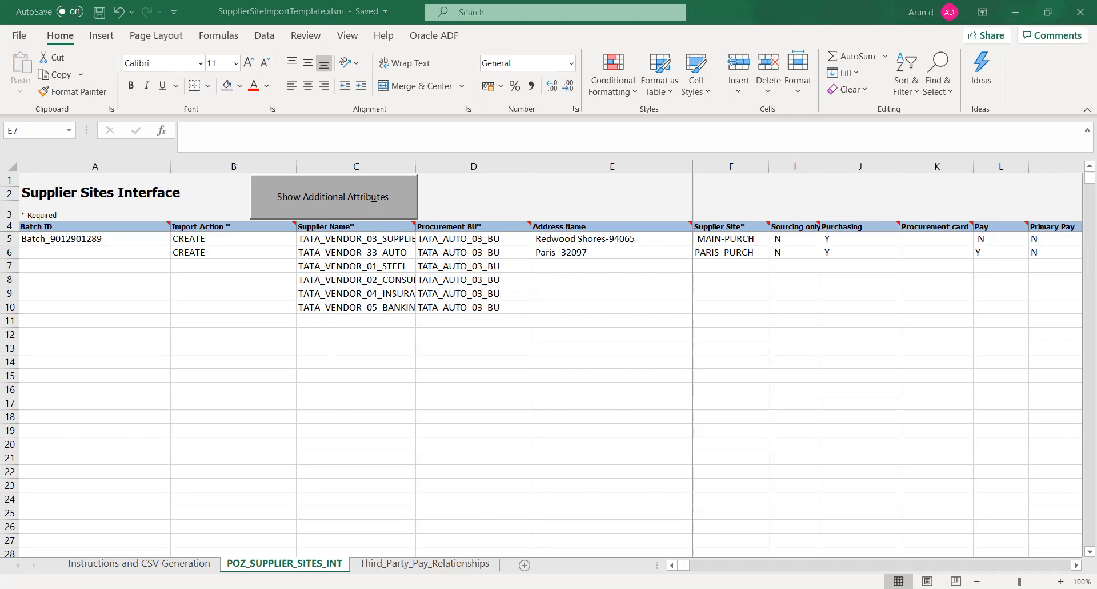
pyautogui.hotkey('alt', 'Tab')
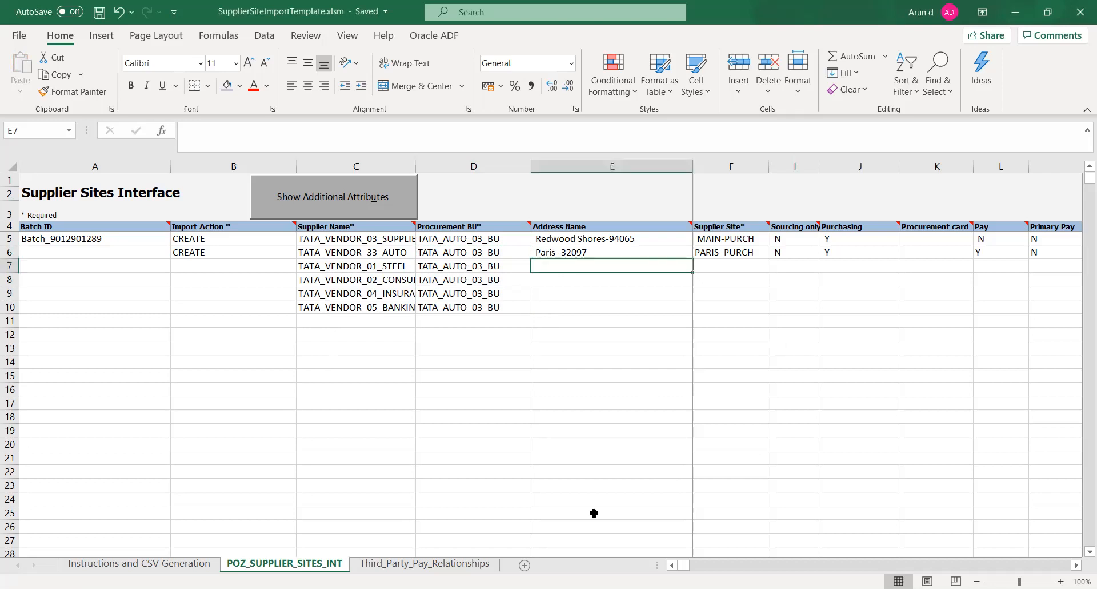
pyautogui.hotkey('alt', 'Tab')
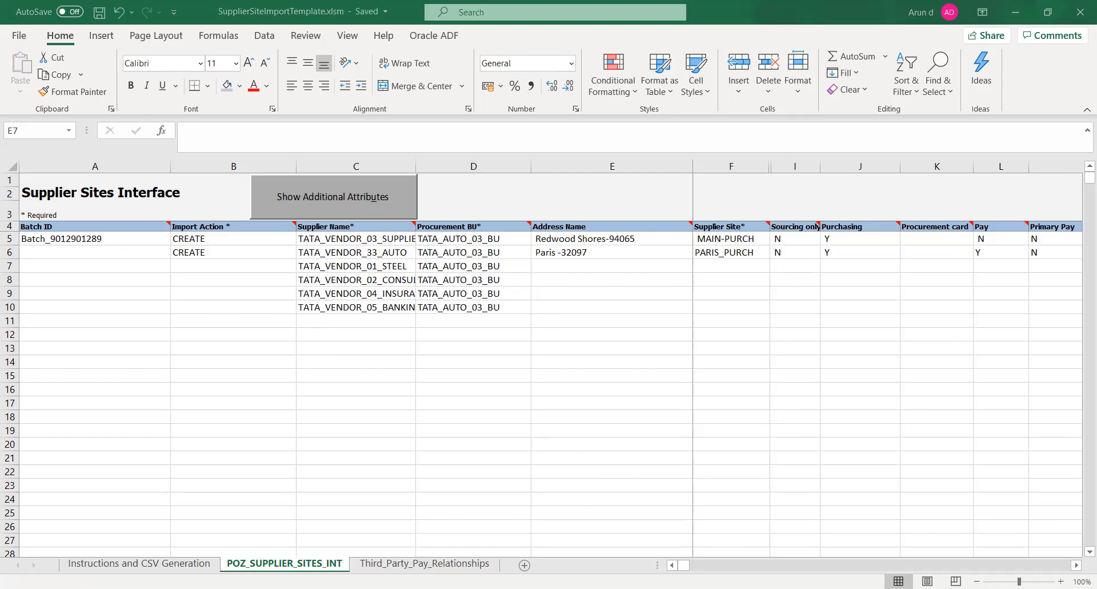
pyautogui.hotkey('ctrl', 'v')
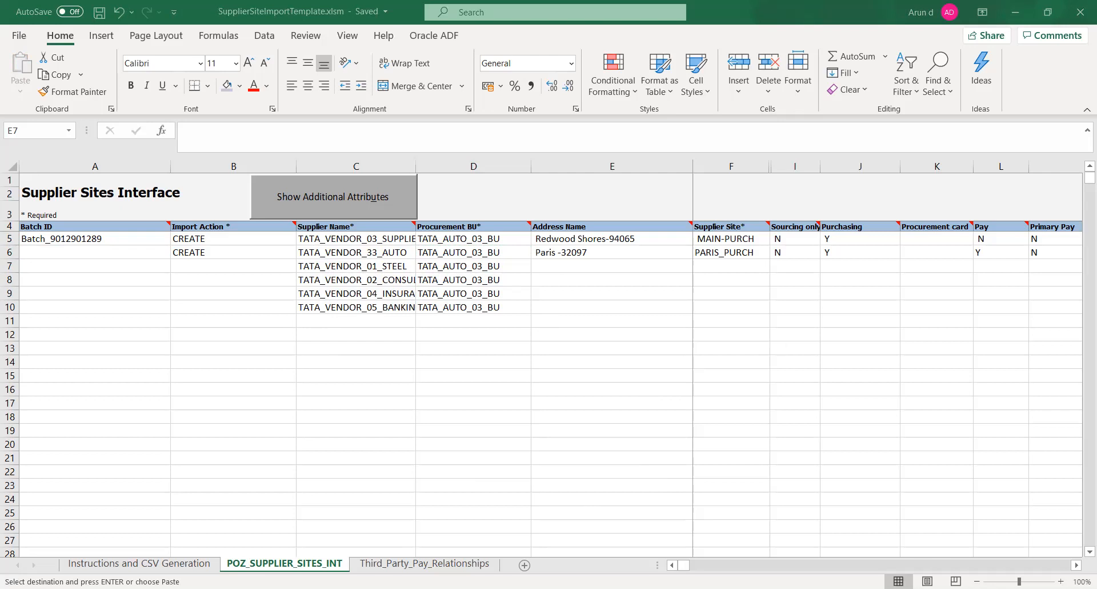
pyautogui.press('Up')
pyautogui.press('Up')
pyautogui.press('Up')
pyautogui.press('Down')
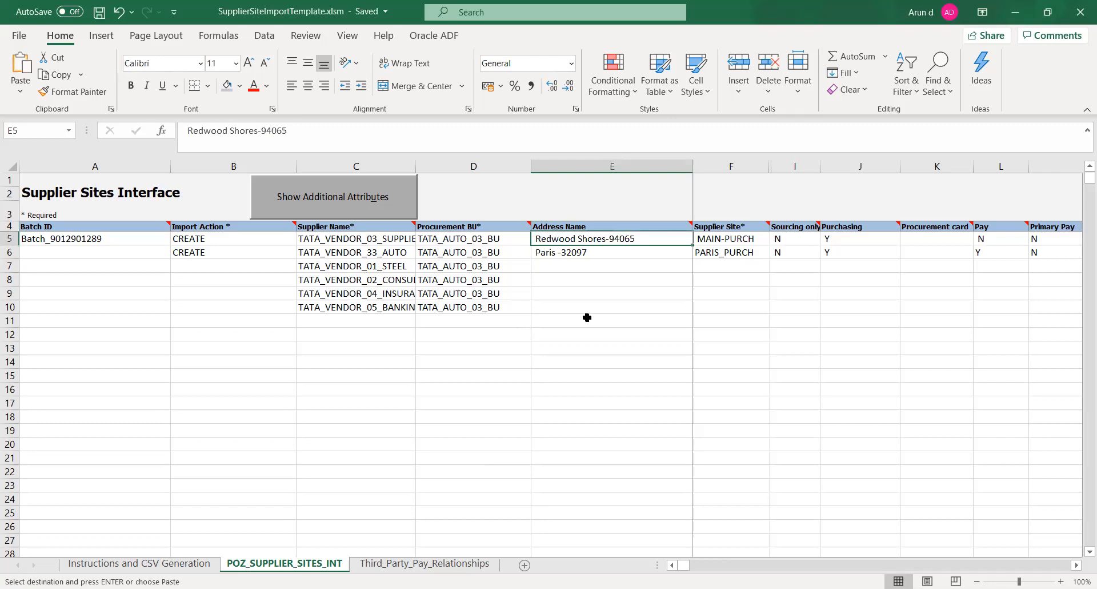
pyautogui.hotkey('ctrl', 'v')
pyautogui.press('Right')
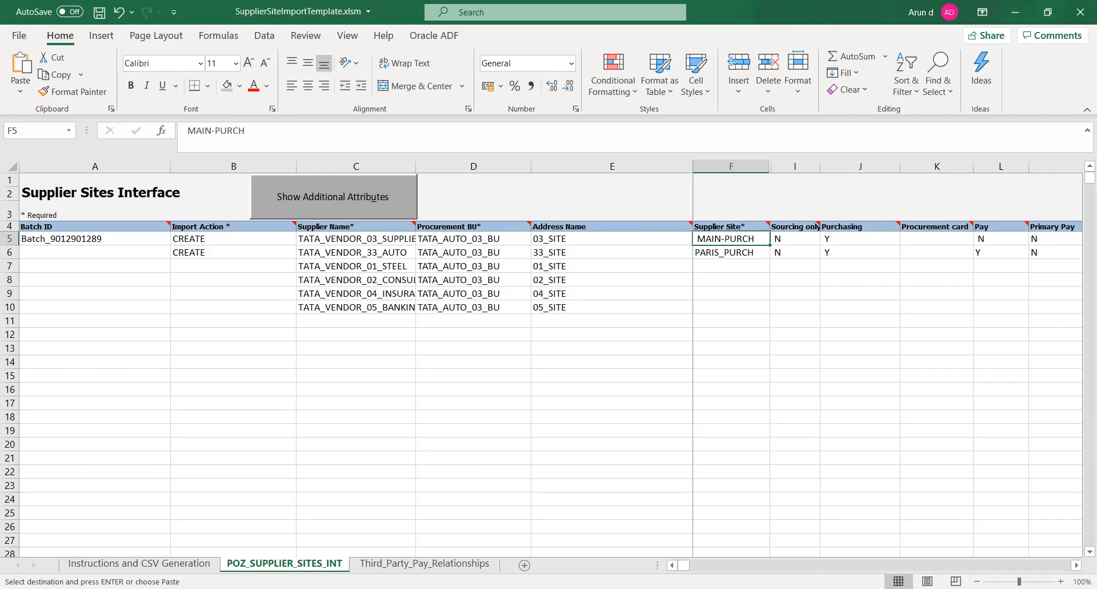
# Copy the address names in E5:E10 into the Supplier Site cells F5:F10
pyautogui.hotkey('alt', 'Tab')
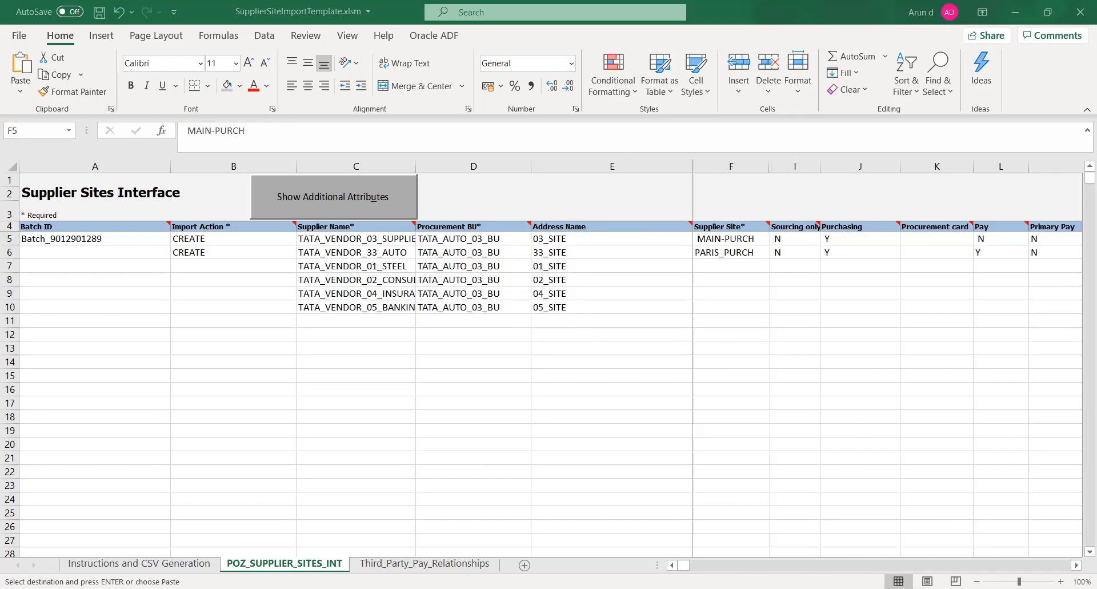
pyautogui.click(572, 357)
pyautogui.click(551, 237)
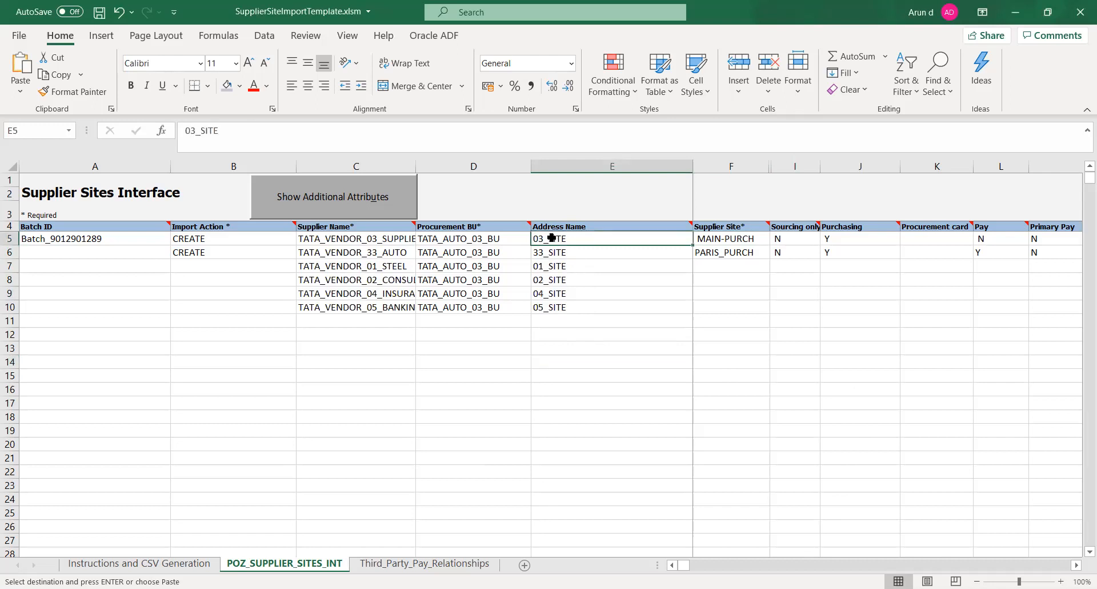
pyautogui.hotkey('shift', 'Down')
pyautogui.hotkey('shift', 'Down')
pyautogui.hotkey('shift', 'Down')
pyautogui.hotkey('shift', 'Down')
pyautogui.hotkey('shift', 'Down')
pyautogui.hotkey('ctrl', 'v')
pyautogui.press('Right')
pyautogui.hotkey('shift', 'Right')
pyautogui.hotkey('shift', 'Left')
pyautogui.hotkey('ctrl', 'v')
pyautogui.press('Right')
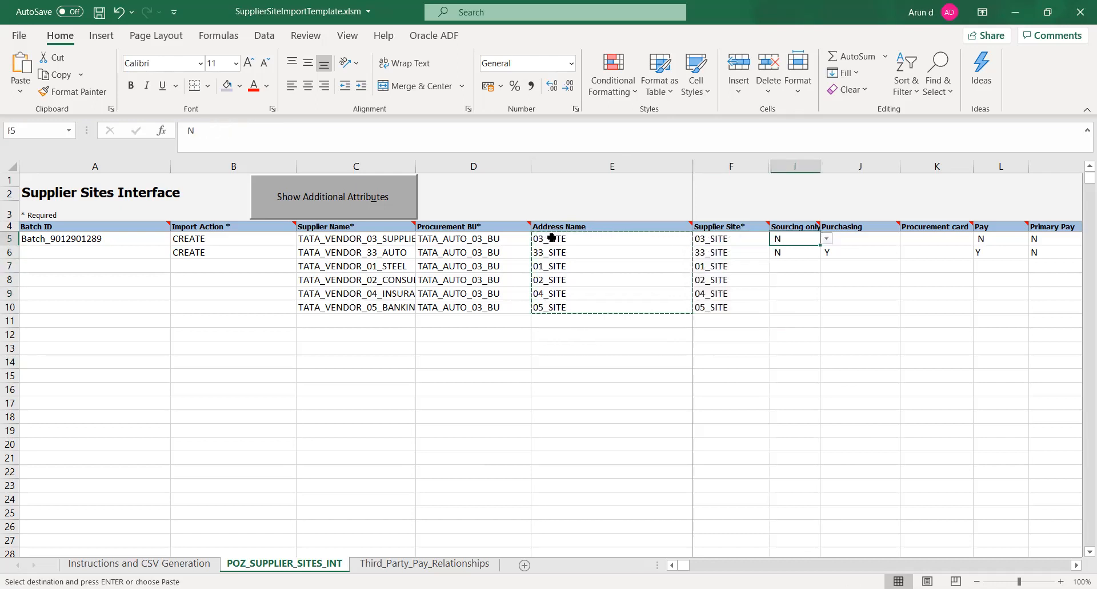
# Review the Sourcing Only, Purchasing, Procurement Card, Pay and Primary Pay entries of the first supplier site row
pyautogui.press('Right')
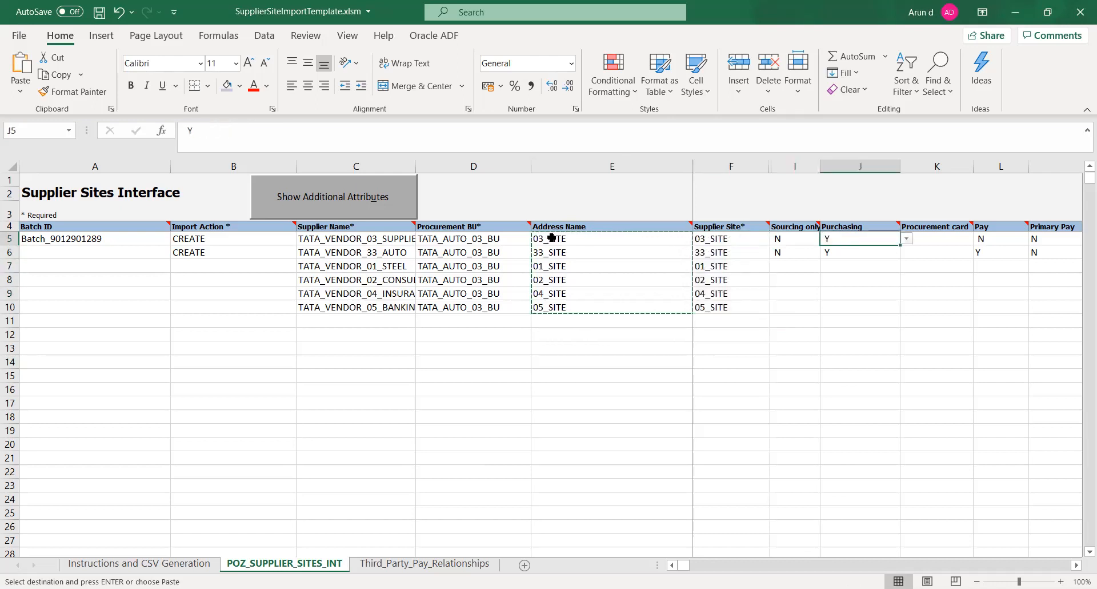
pyautogui.press('Right')
pyautogui.press('Right')
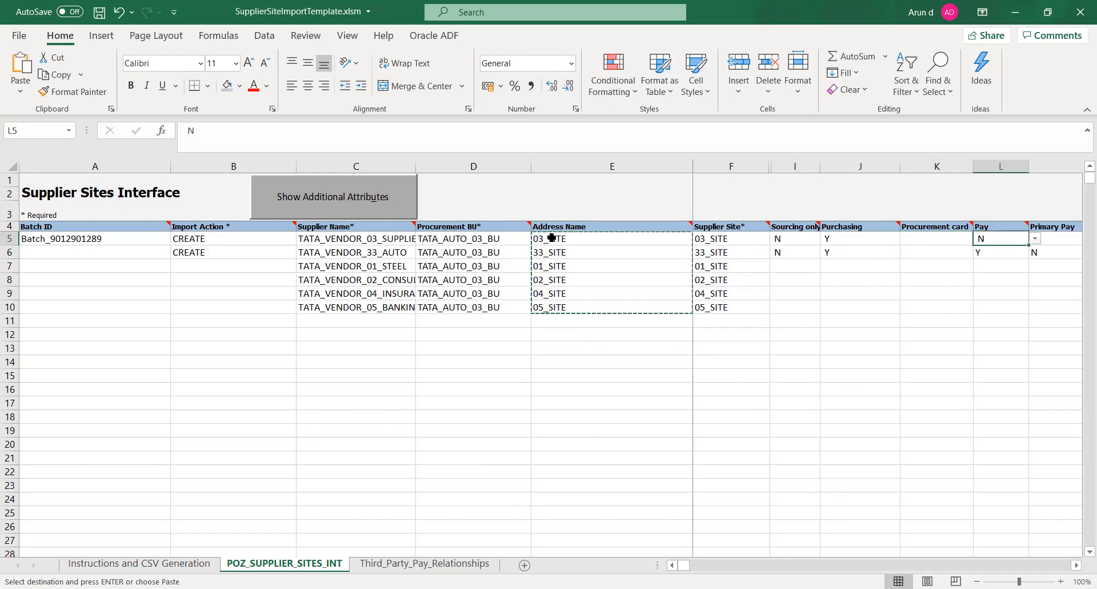
pyautogui.press('Right')
pyautogui.press('Right')
pyautogui.press('Left')
pyautogui.press('Left')
pyautogui.press('Left')
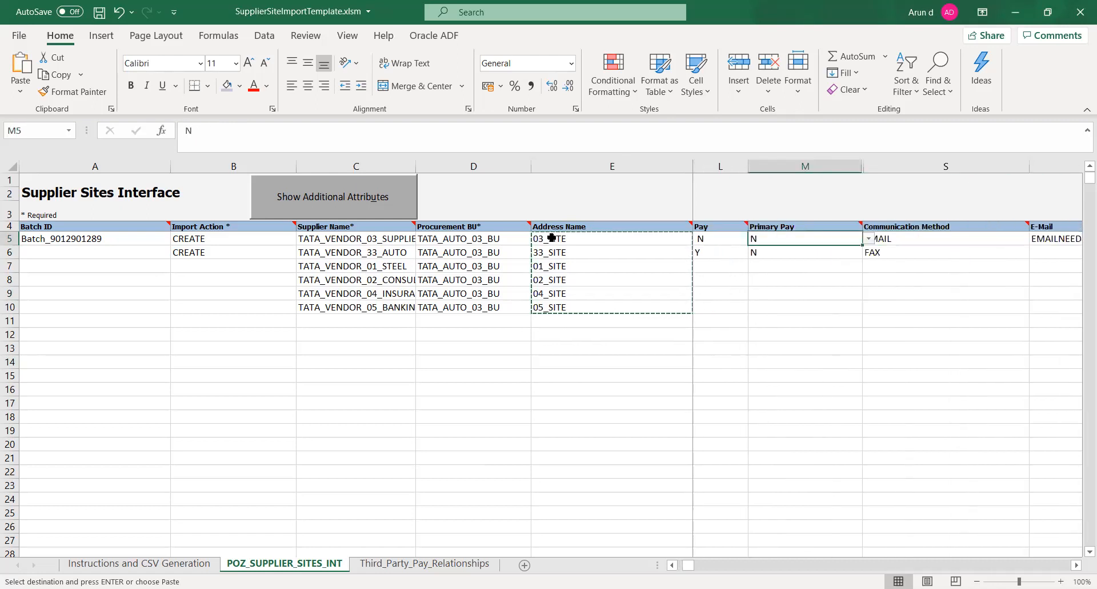
pyautogui.press('Left')
pyautogui.press('Left')
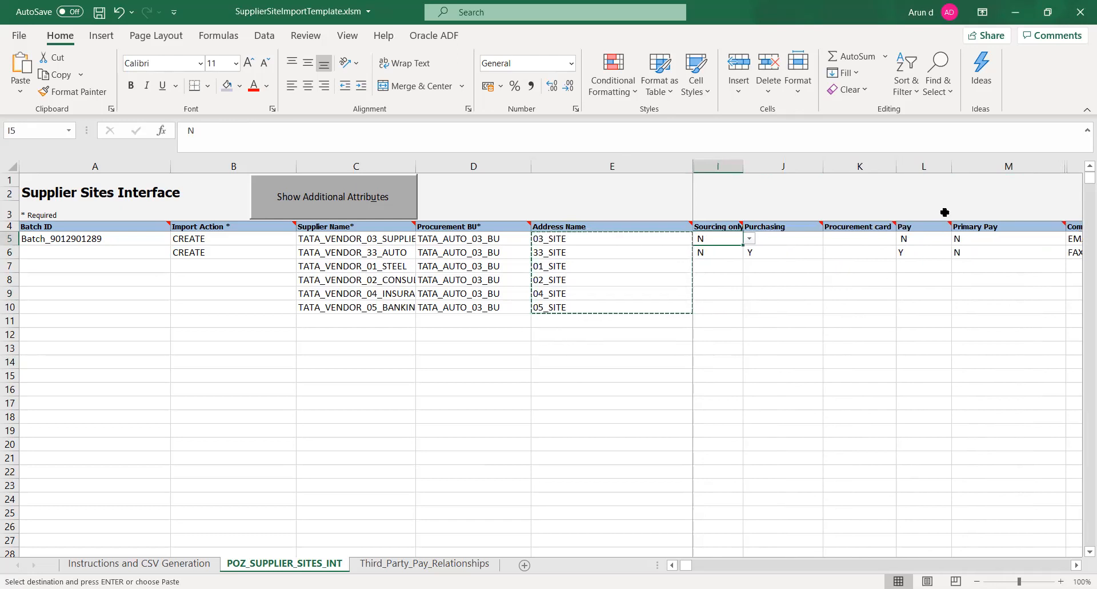
# Set both Pay and Primary Pay to Y for the first supplier site row
pyautogui.click(942, 241)
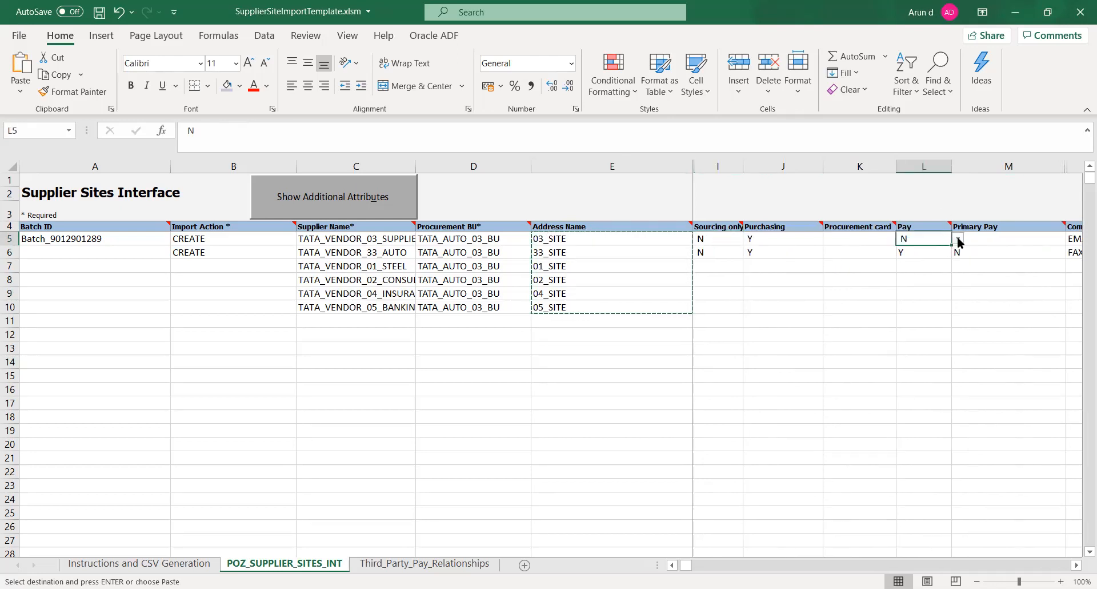
pyautogui.click(958, 239)
pyautogui.click(940, 250)
pyautogui.click(986, 241)
pyautogui.click(1071, 239)
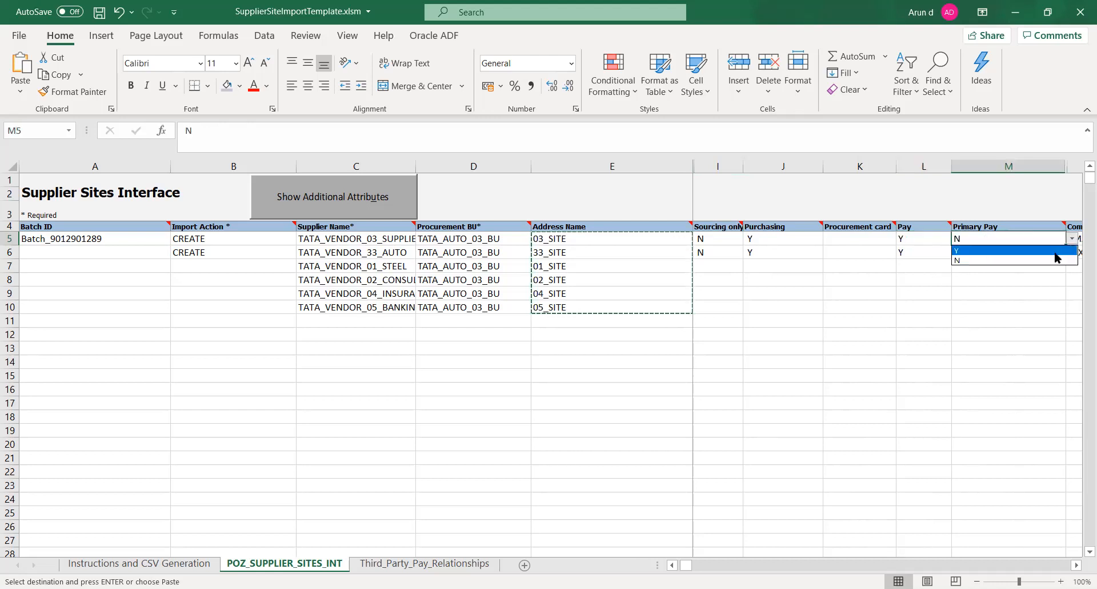
pyautogui.click(1049, 248)
# Clear row 5 from Communication Method through Fax, removing the communication method and e-mail entries
pyautogui.click(996, 294)
pyautogui.press('Right')
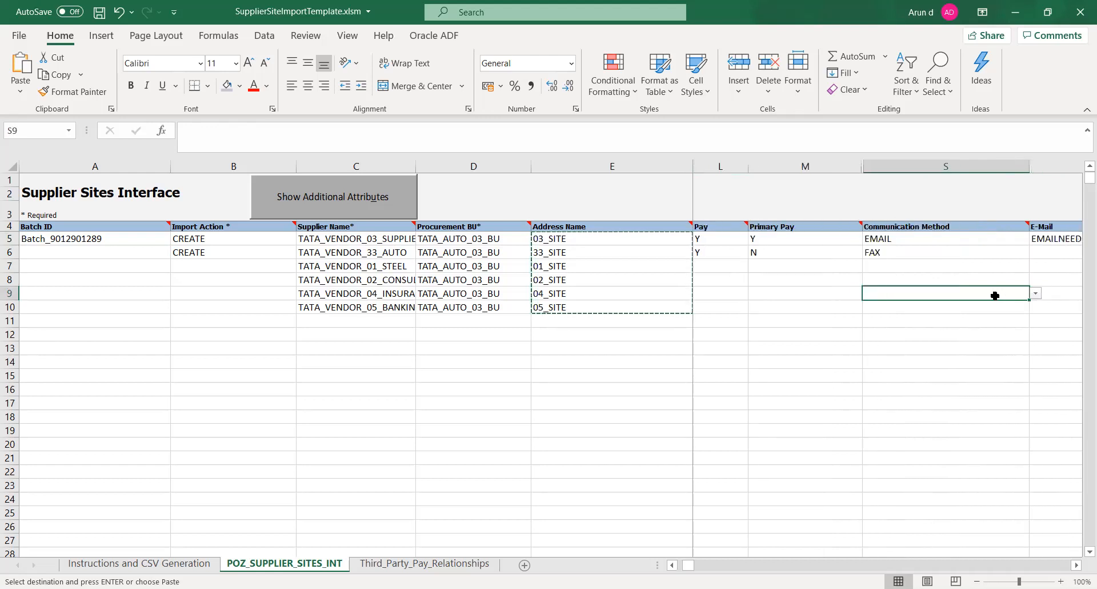
pyautogui.press('Left')
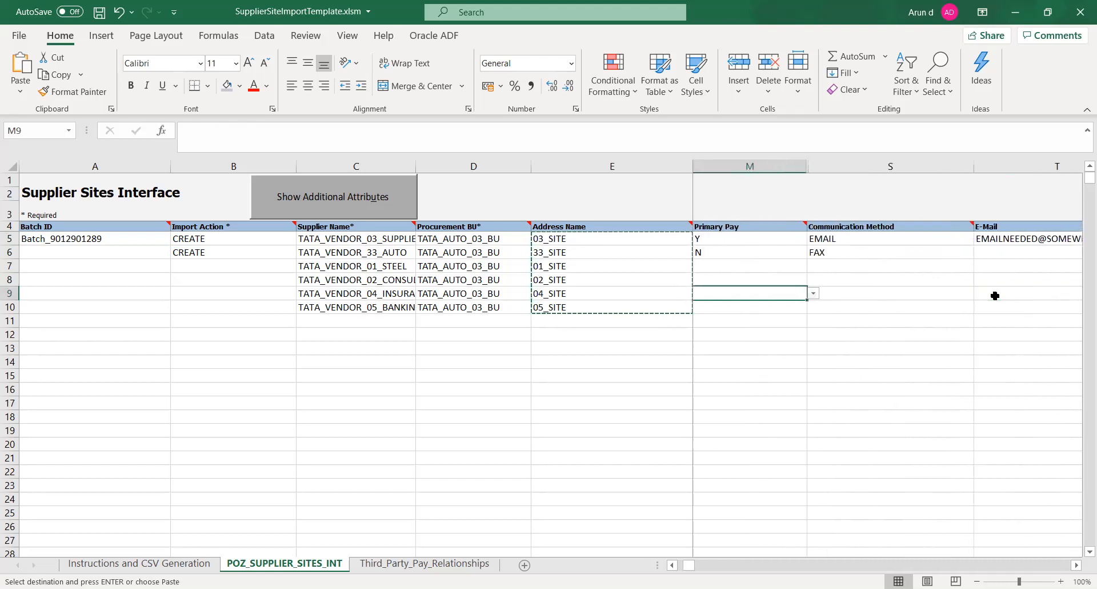
pyautogui.press('Right')
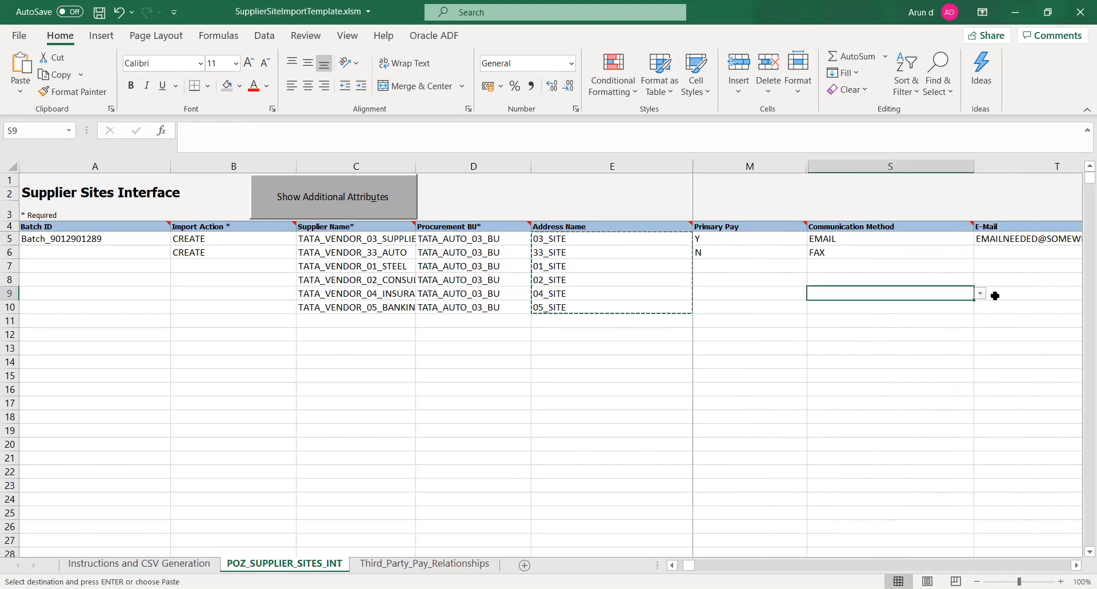
pyautogui.press('Up')
pyautogui.press('Up')
pyautogui.press('Up')
pyautogui.press('Up')
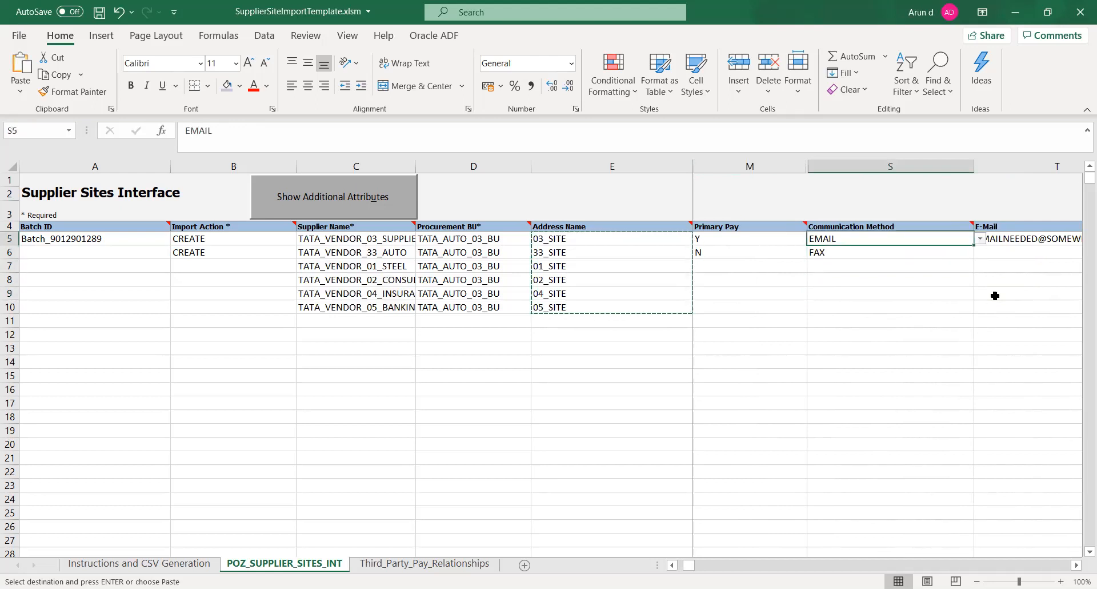
pyautogui.hotkey('shift', 'Right')
pyautogui.hotkey('shift', 'Right')
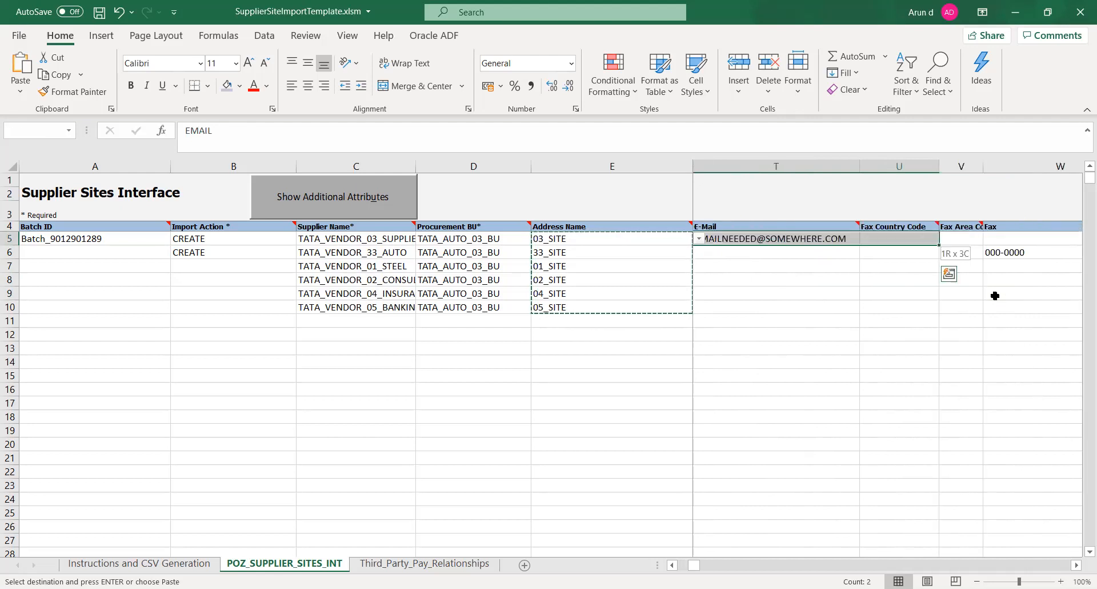
pyautogui.hotkey('shift', 'Right')
pyautogui.hotkey('shift', 'Right')
pyautogui.hotkey('shift', 'Right')
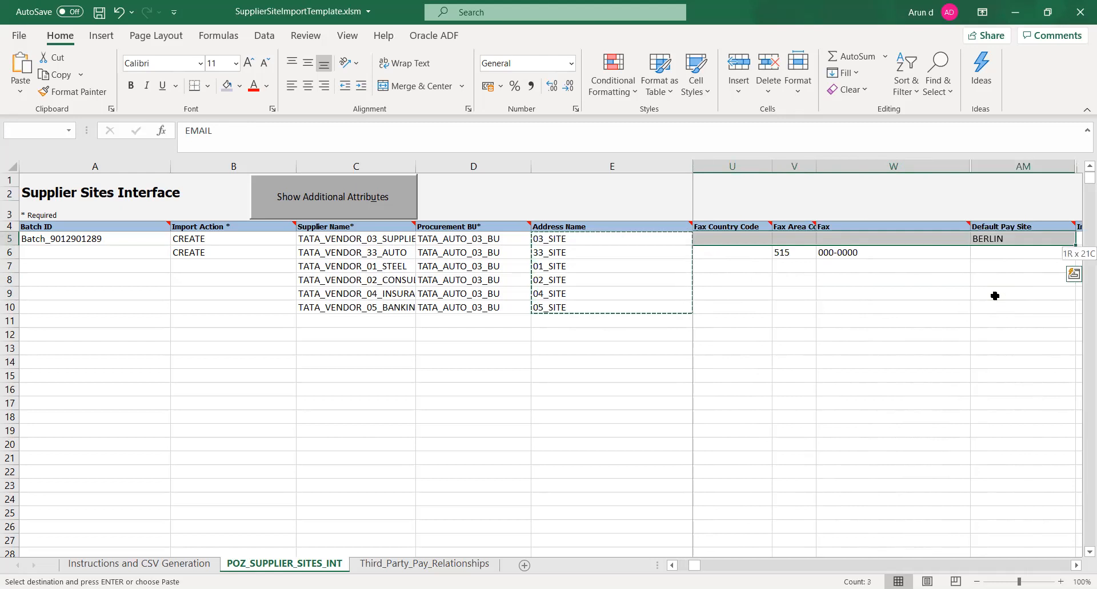
pyautogui.press('Escape')
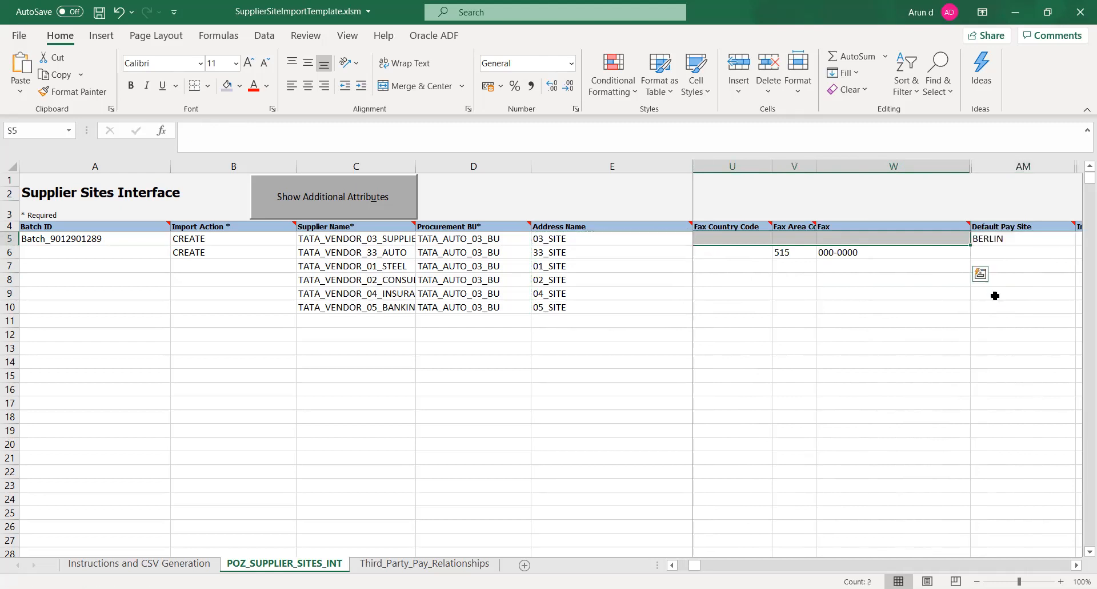
# Check the row 5 entries from Communication Method back to Address Name
pyautogui.press('Right')
pyautogui.press('Left')
pyautogui.press('Left')
pyautogui.press('Left')
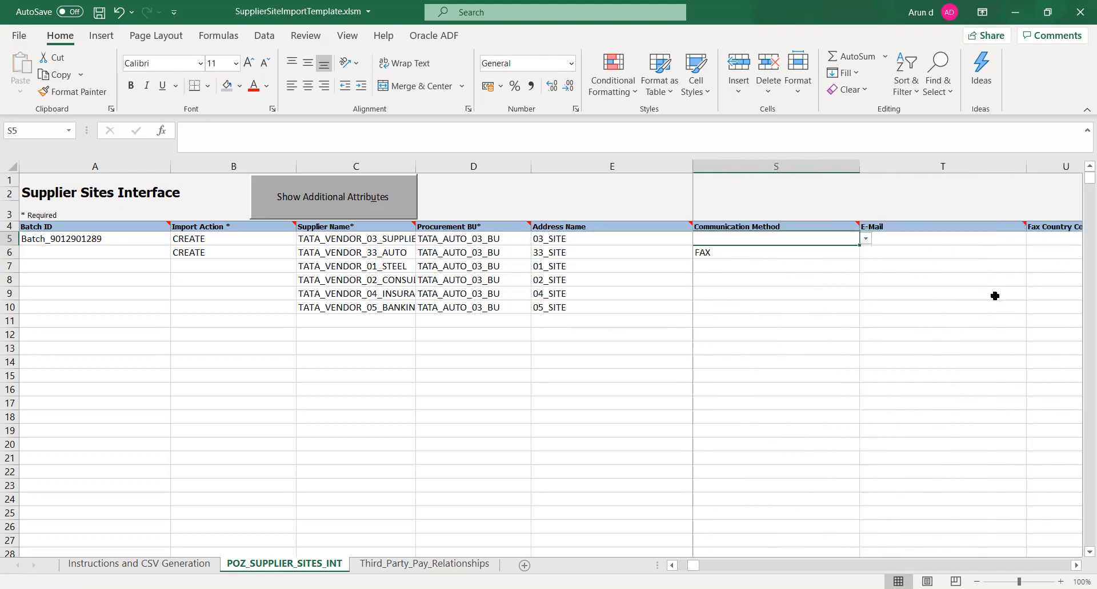
pyautogui.press('Left')
pyautogui.press('Left')
pyautogui.press('Left')
pyautogui.press('Left')
pyautogui.press('Left')
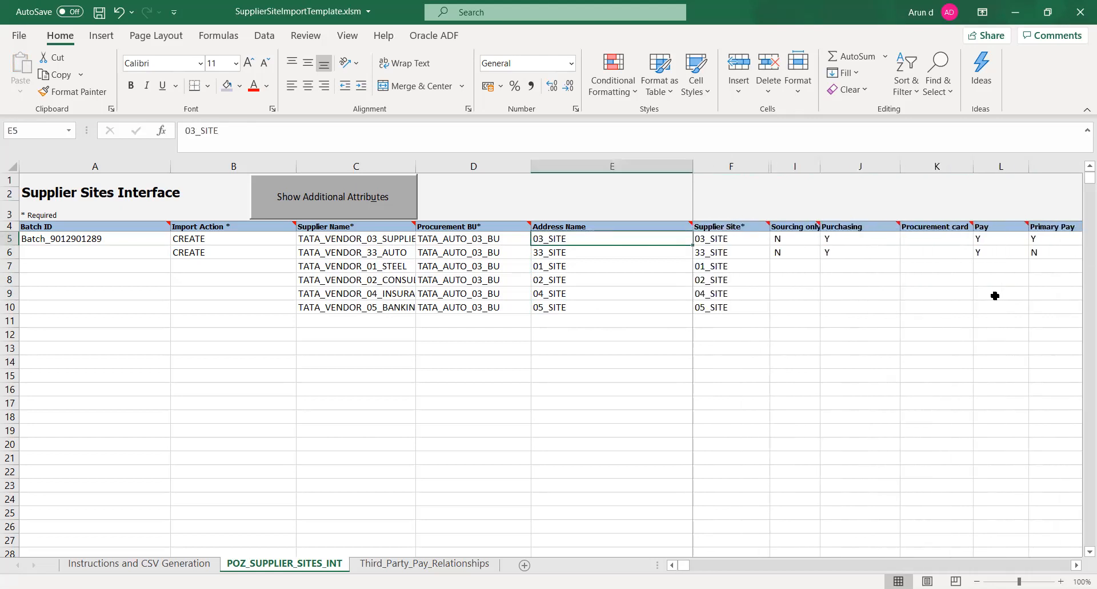
# Clear the Default Pay Site of the first supplier site row, cell AM5
pyautogui.click(1078, 567)
pyautogui.click(1078, 567)
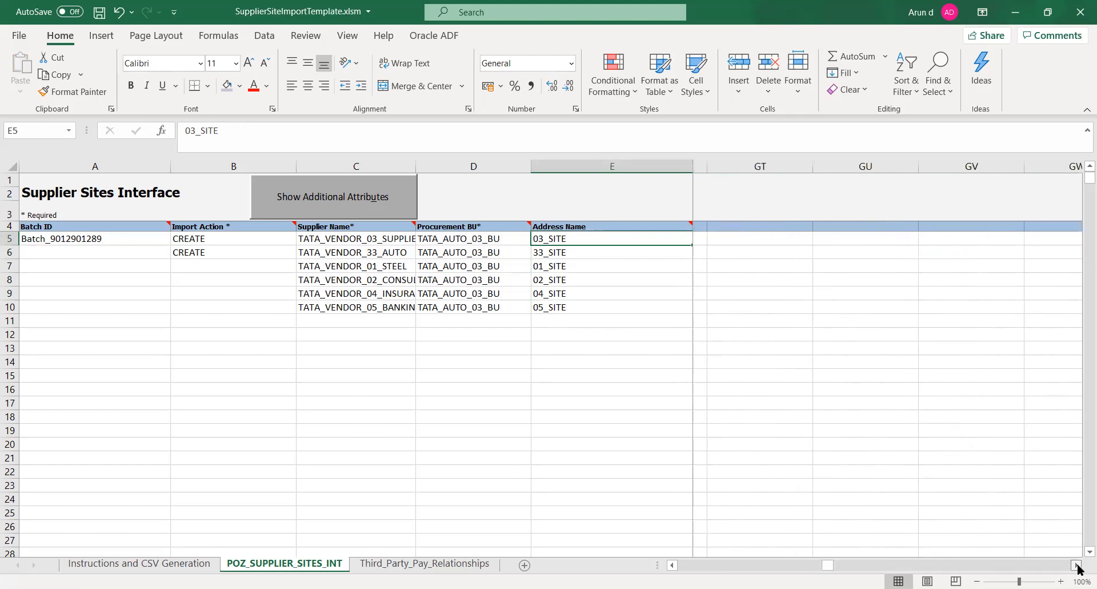
pyautogui.click(672, 566)
pyautogui.click(672, 565)
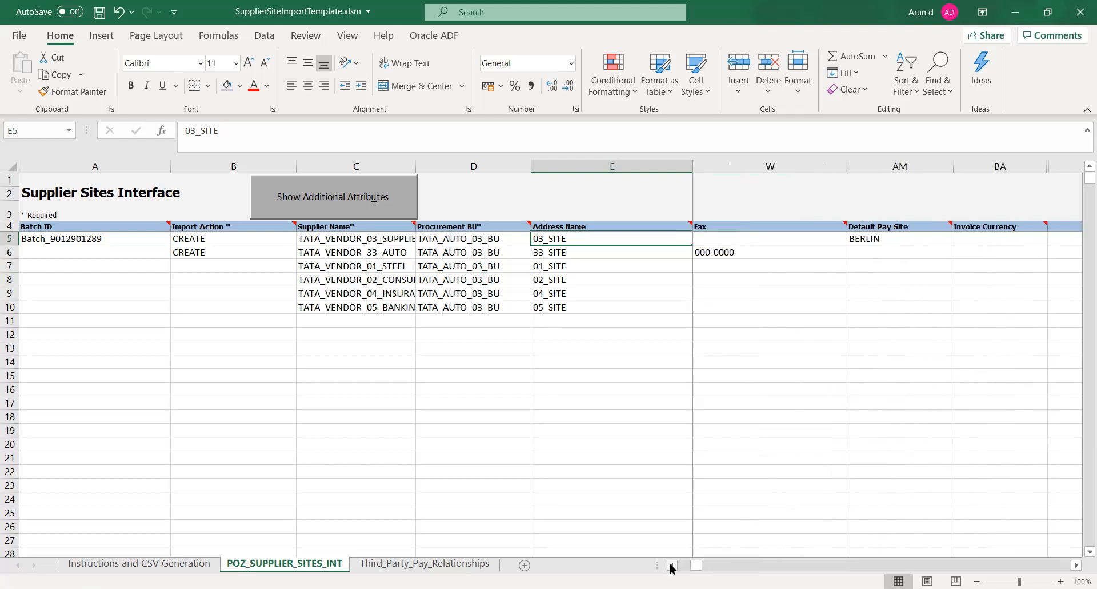
pyautogui.click(899, 239)
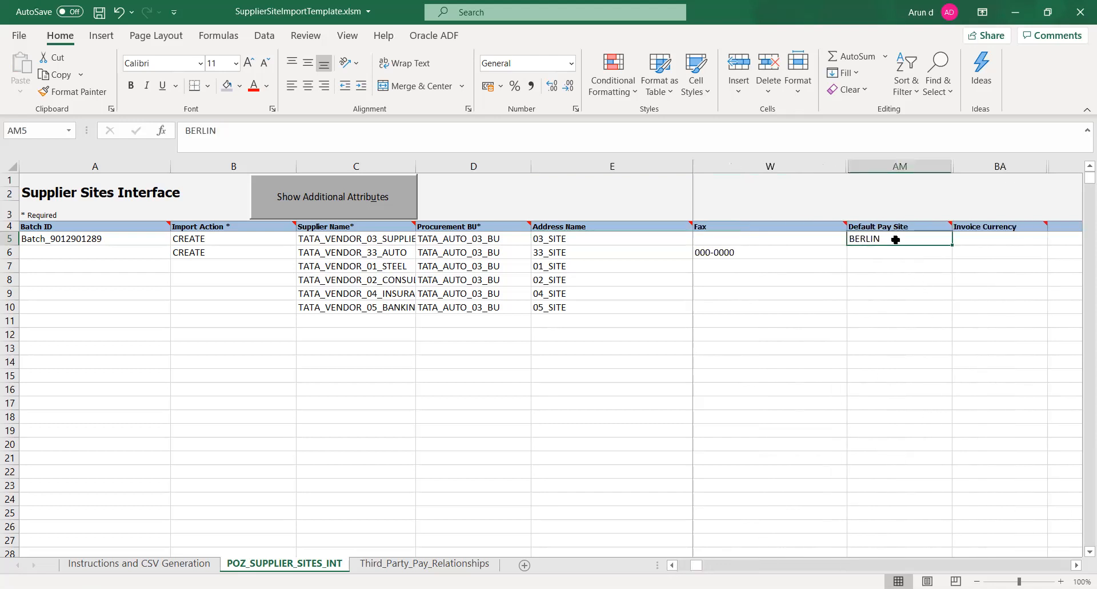
pyautogui.press('BackSpace')
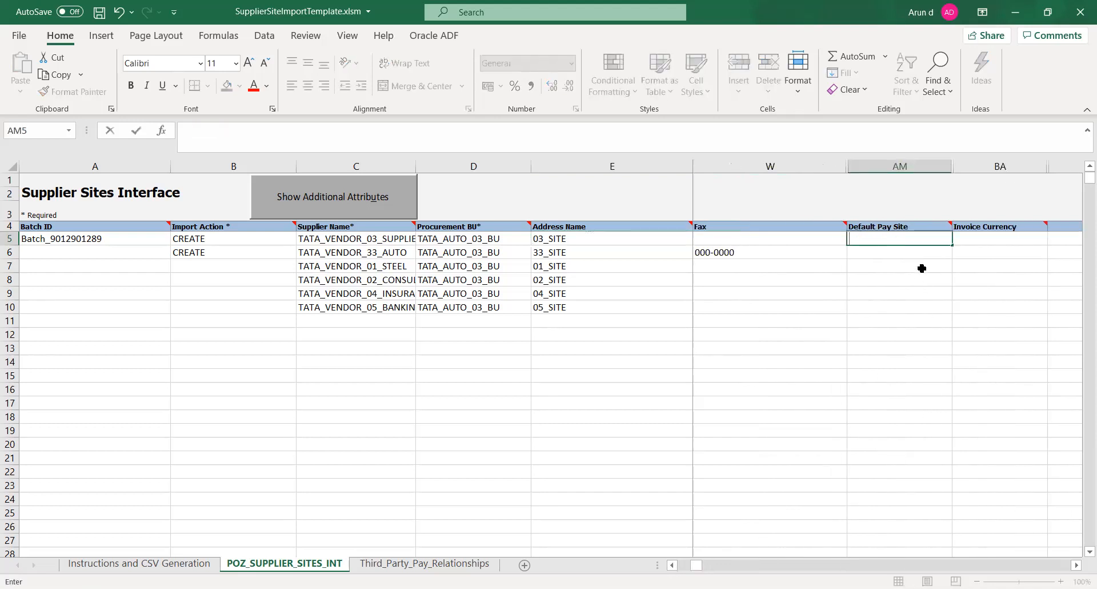
pyautogui.press('Tab')
# Review the row 5 entries from Default Pay Site back to Supplier Name
pyautogui.press('Left')
pyautogui.press('Left')
pyautogui.press('Left')
pyautogui.press('Left')
pyautogui.press('Left')
pyautogui.press('Left')
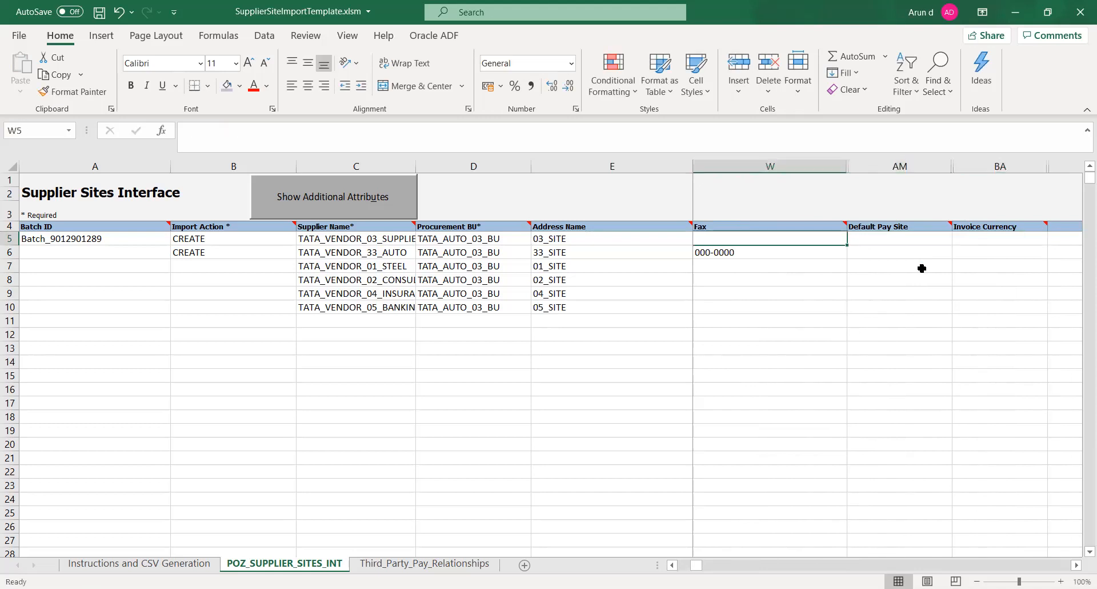
pyautogui.press('Left')
pyautogui.press('Left')
pyautogui.press('Left')
pyautogui.press('Left')
pyautogui.press('Left')
pyautogui.press('Left')
pyautogui.press('Left')
pyautogui.press('Left')
pyautogui.press('Left')
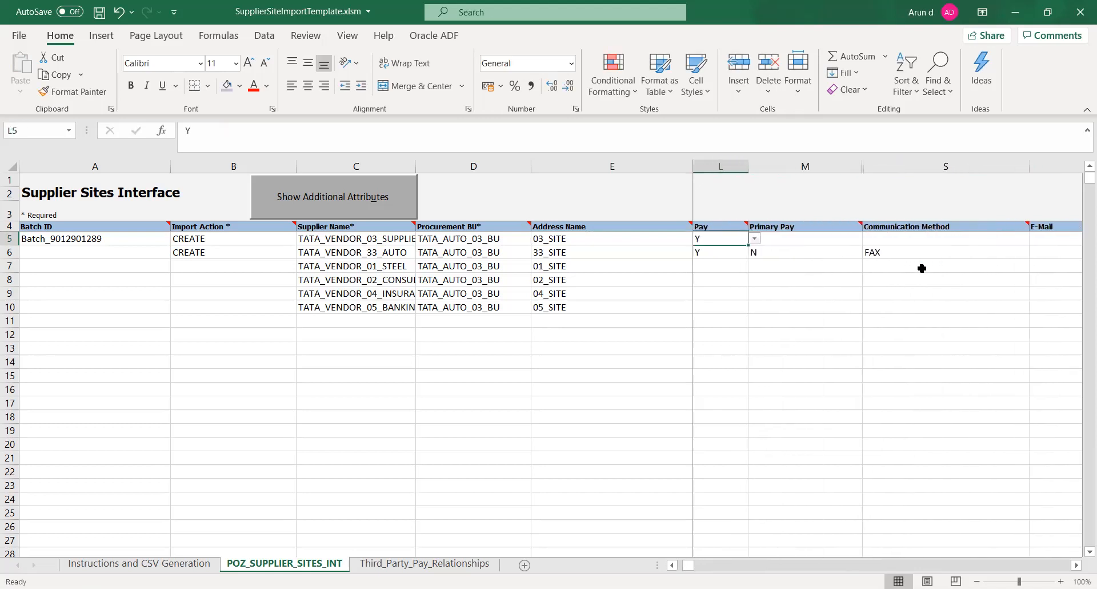
pyautogui.press('Right')
pyautogui.press('Right')
pyautogui.press('Right')
pyautogui.press('Right')
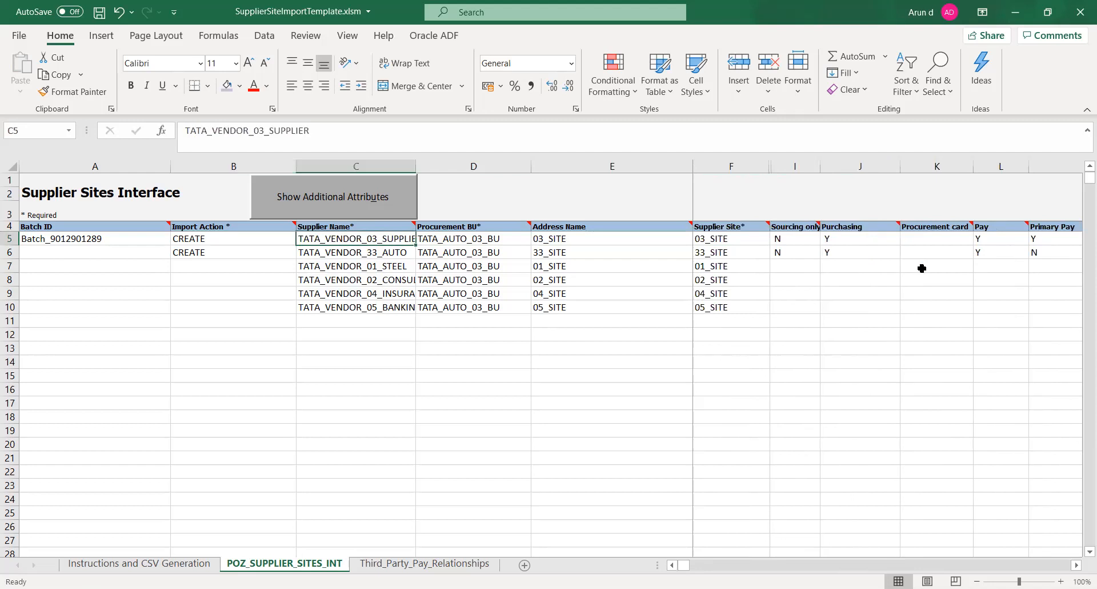
# Copy the row 5 entries from Supplier Site onward into row 6 and save the workbook
pyautogui.hotkey('shift', 'Right')
pyautogui.hotkey('shift', 'Right')
pyautogui.hotkey('shift', 'Right')
pyautogui.hotkey('shift', 'Right')
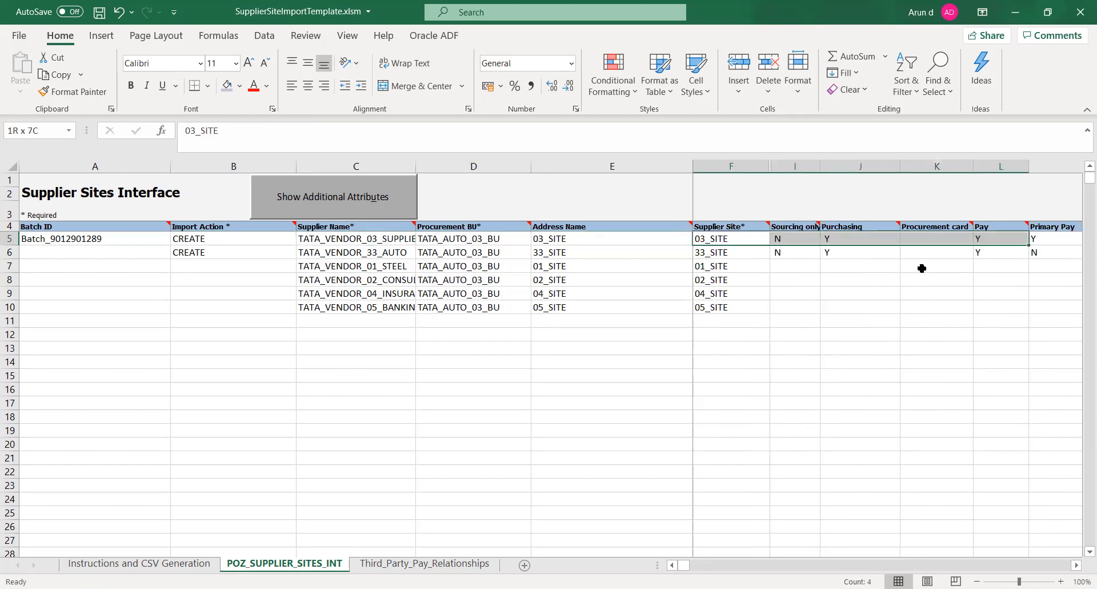
pyautogui.hotkey('ctrl', 'c')
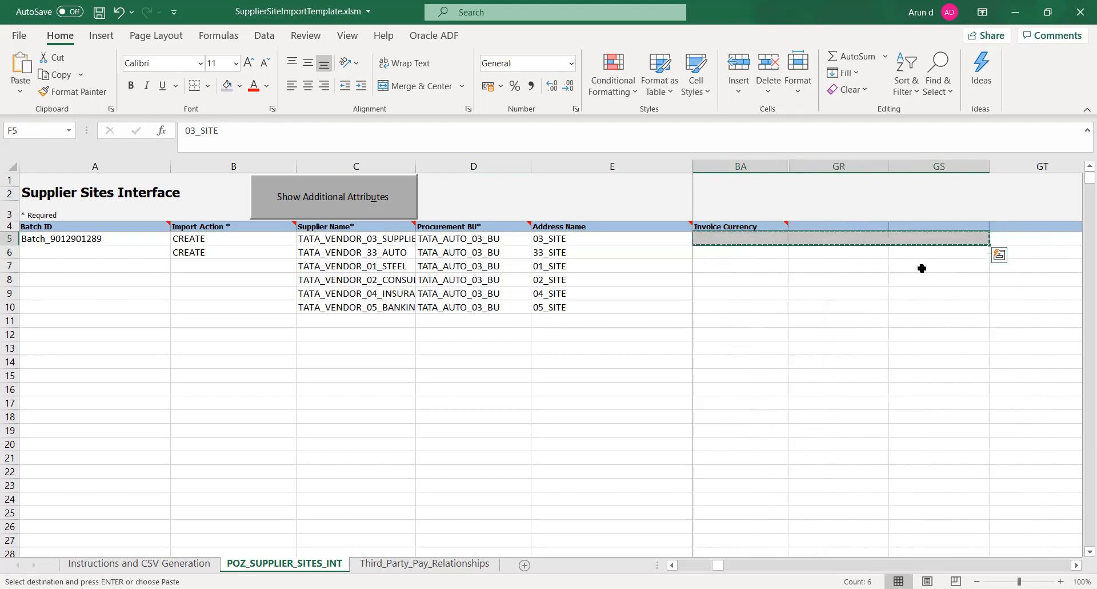
pyautogui.press('Down')
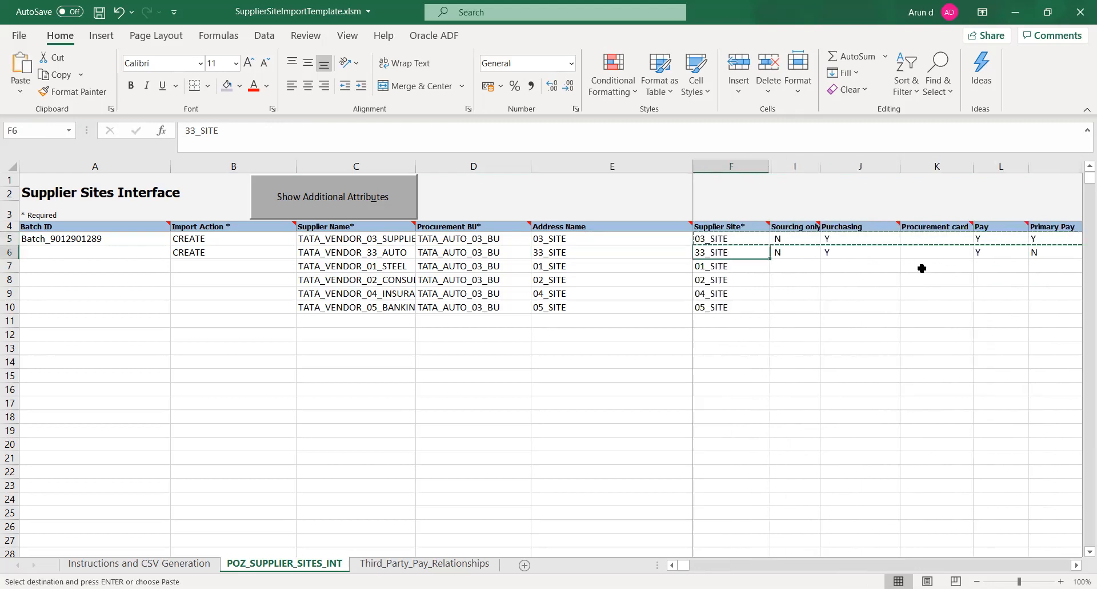
pyautogui.hotkey('ctrl', 'v')
pyautogui.press('Down')
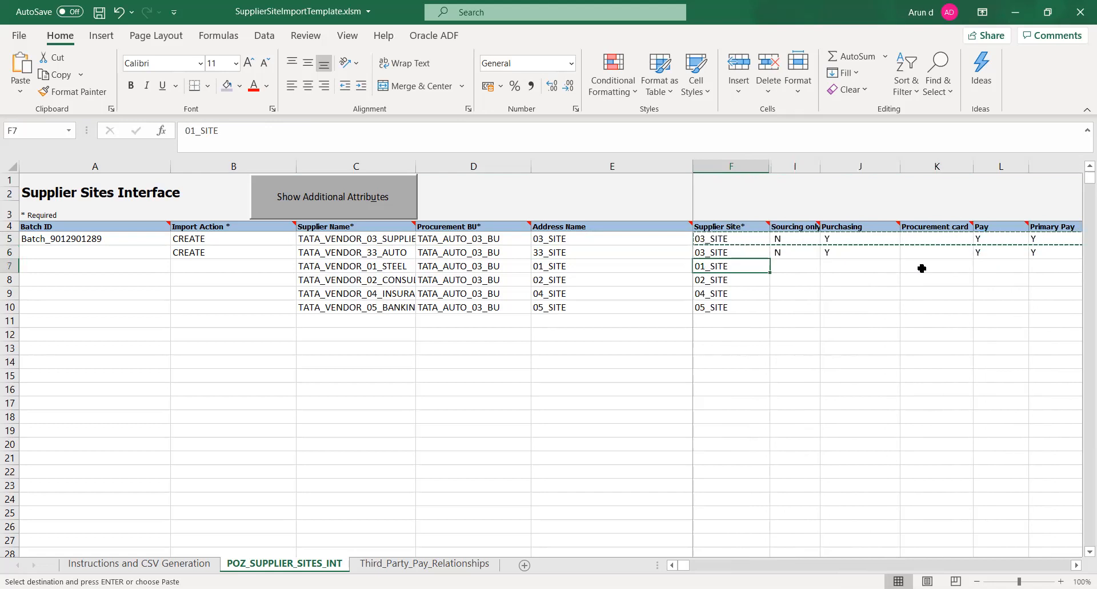
pyautogui.hotkey('shift', 'Down')
pyautogui.hotkey('shift', 'Down')
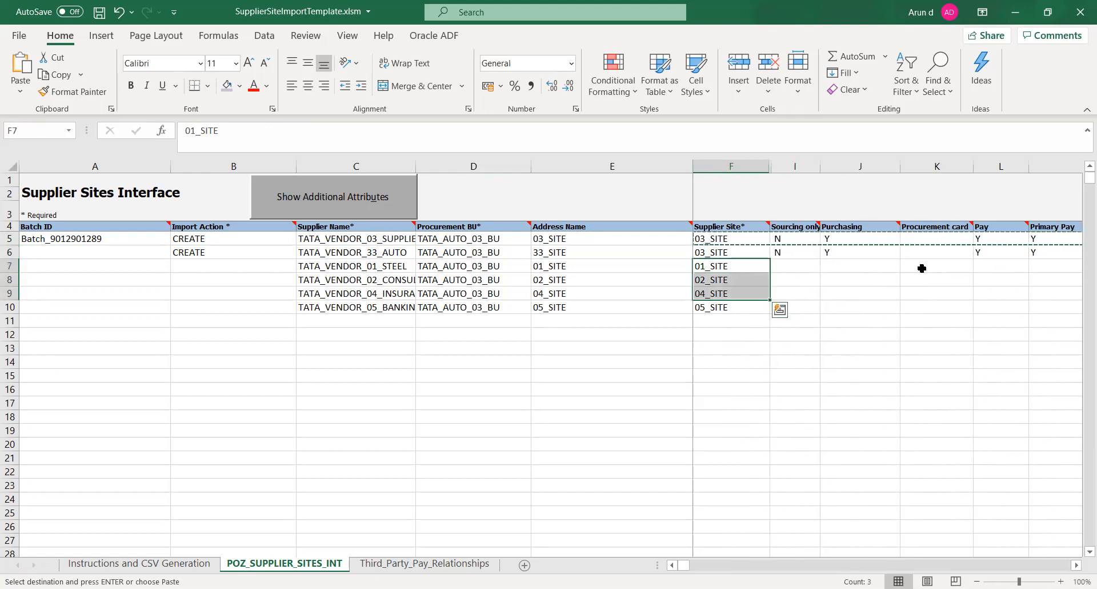
pyautogui.press('Right')
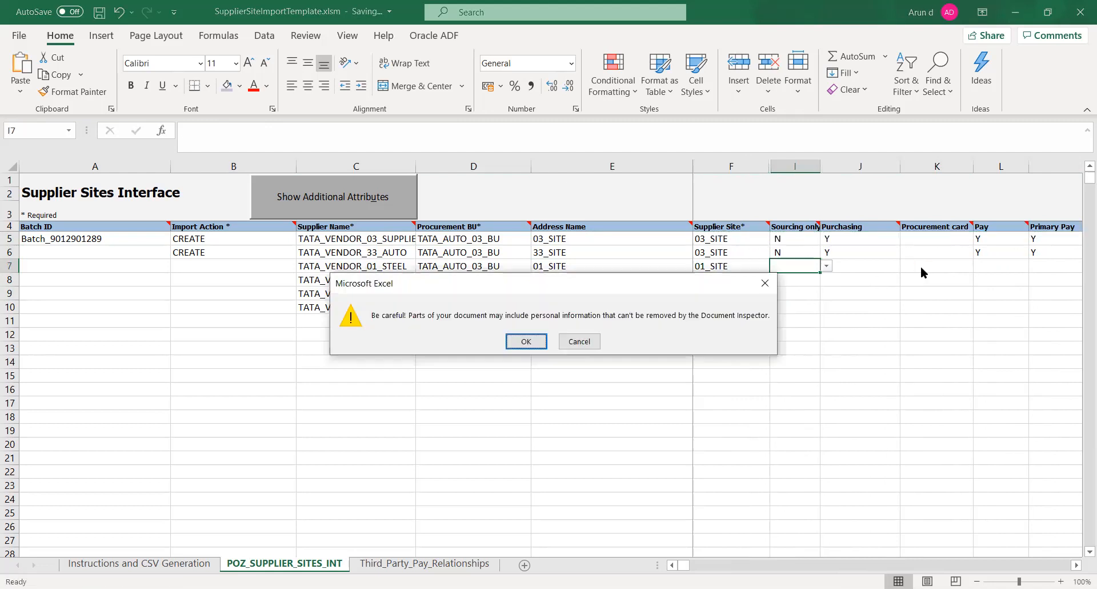
pyautogui.press('Return')
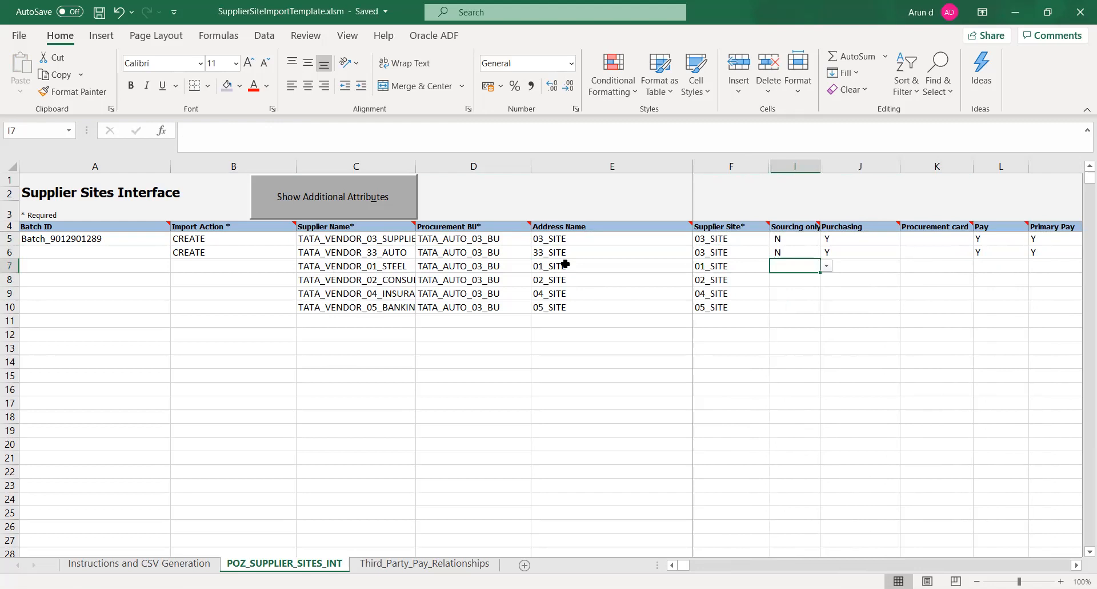
# Set the Supplier Site of TATA_VENDOR_33_AUTO to 33_SITE by copying its Address Name from the same row
pyautogui.click(559, 251)
pyautogui.hotkey('ctrl', 'c')
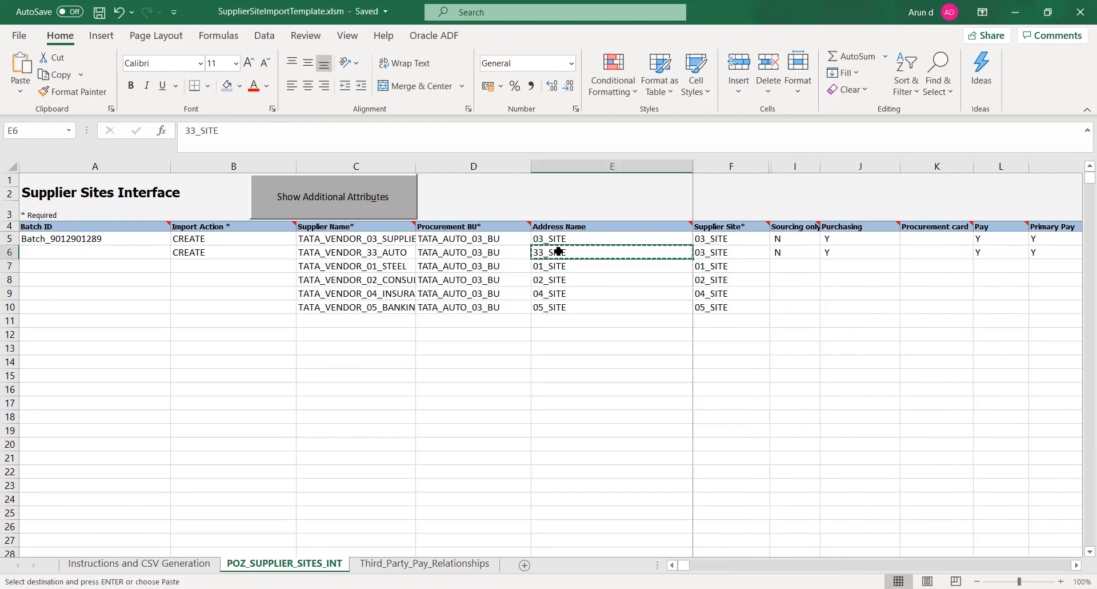
pyautogui.press('Right')
pyautogui.hotkey('ctrl', 'v')
pyautogui.press('Right')
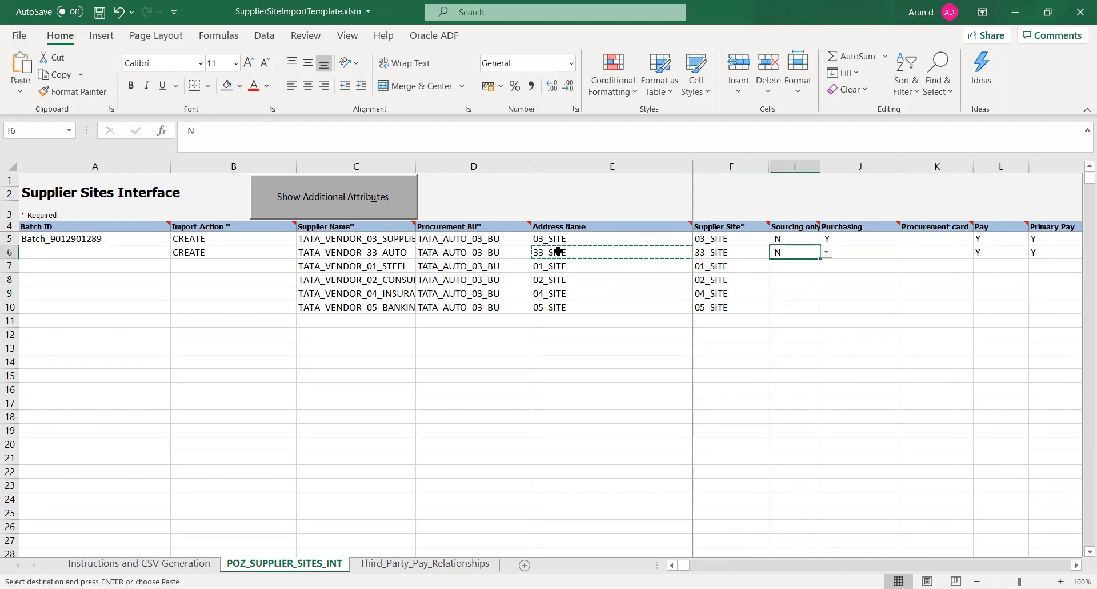
# Copy the row 5 flags from Sourcing only onward into supplier rows 6 to 10, and save the workbook
pyautogui.press('Up')
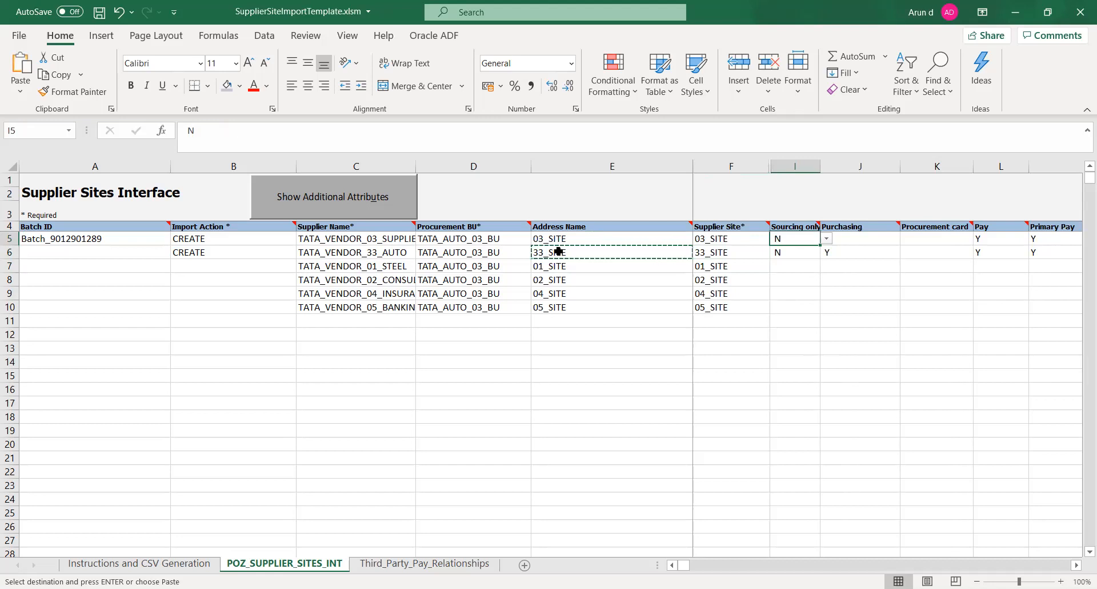
pyautogui.hotkey('shift', 'Right')
pyautogui.hotkey('shift', 'Right')
pyautogui.hotkey('shift', 'Right')
pyautogui.hotkey('shift', 'Right')
pyautogui.hotkey('shift', 'Right')
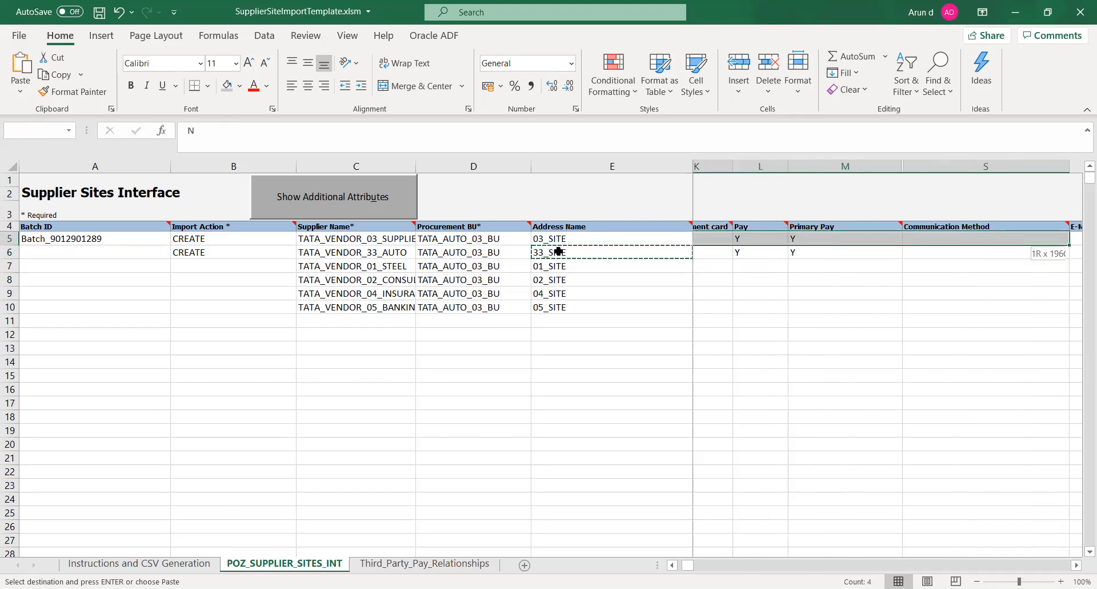
pyautogui.hotkey('ctrl', 'c')
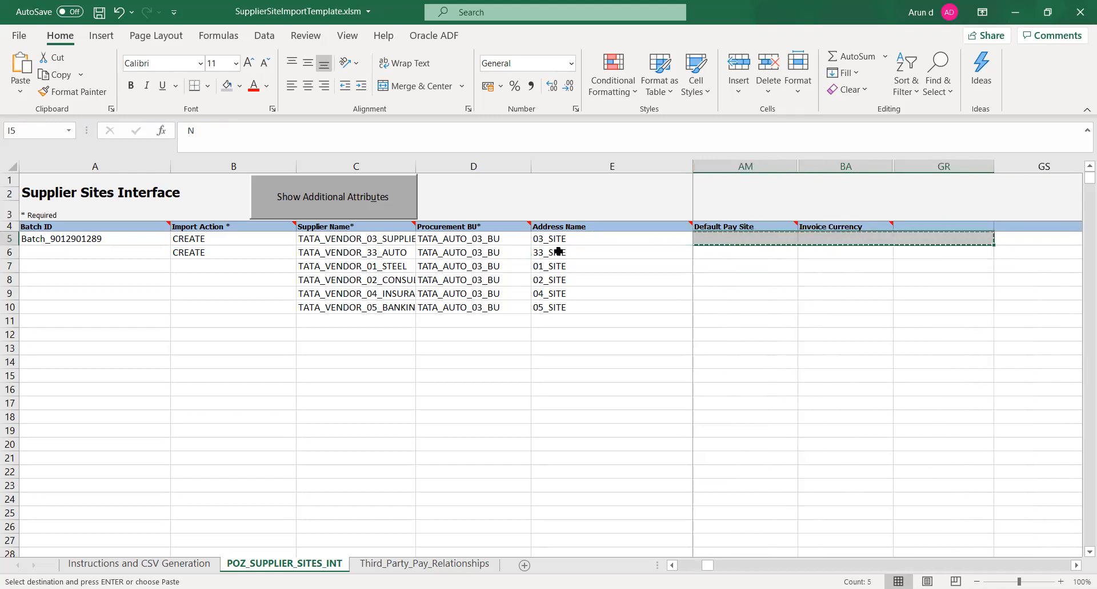
pyautogui.press('Down')
pyautogui.press('Left')
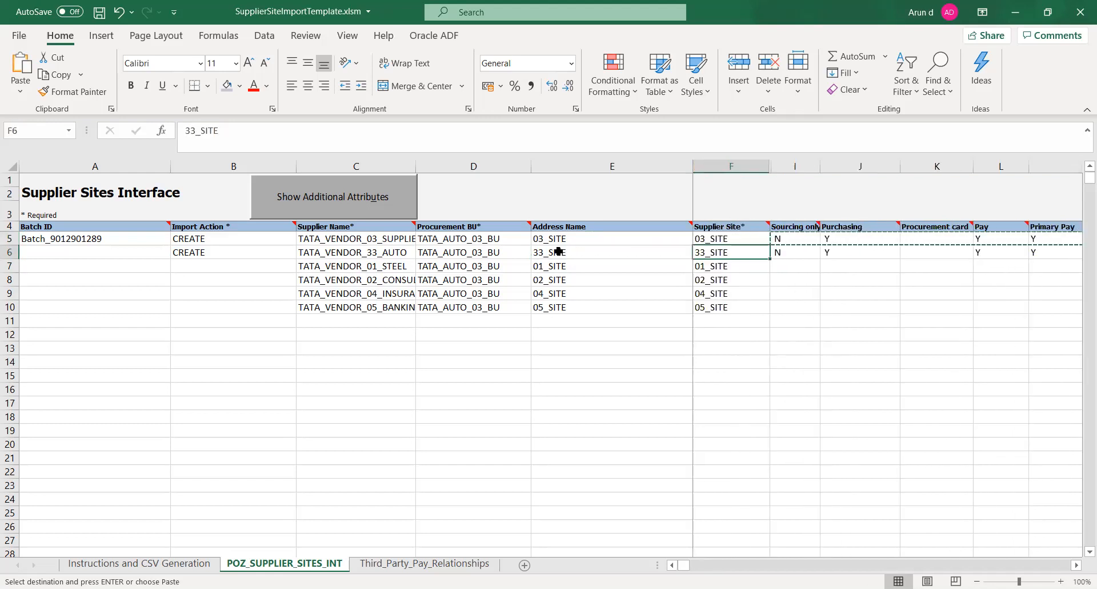
pyautogui.press('Right')
pyautogui.hotkey('shift', 'Down')
pyautogui.hotkey('shift', 'Down')
pyautogui.hotkey('shift', 'Down')
pyautogui.hotkey('shift', 'Down')
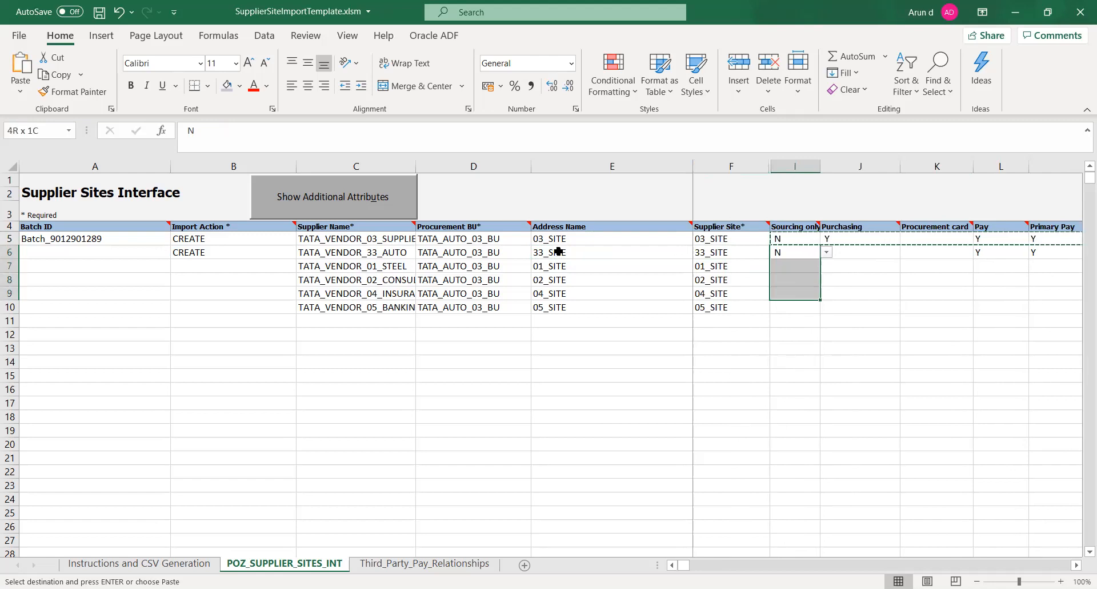
pyautogui.hotkey('ctrl', 'v')
pyautogui.hotkey('ctrl', 's')
pyautogui.press('Return')
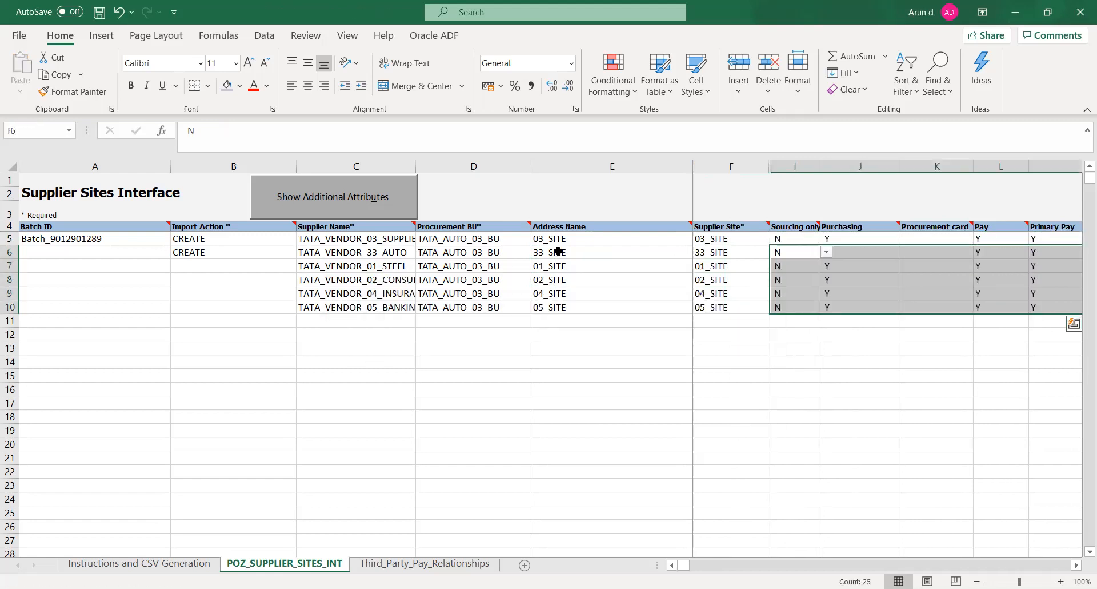
pyautogui.click(470, 403)
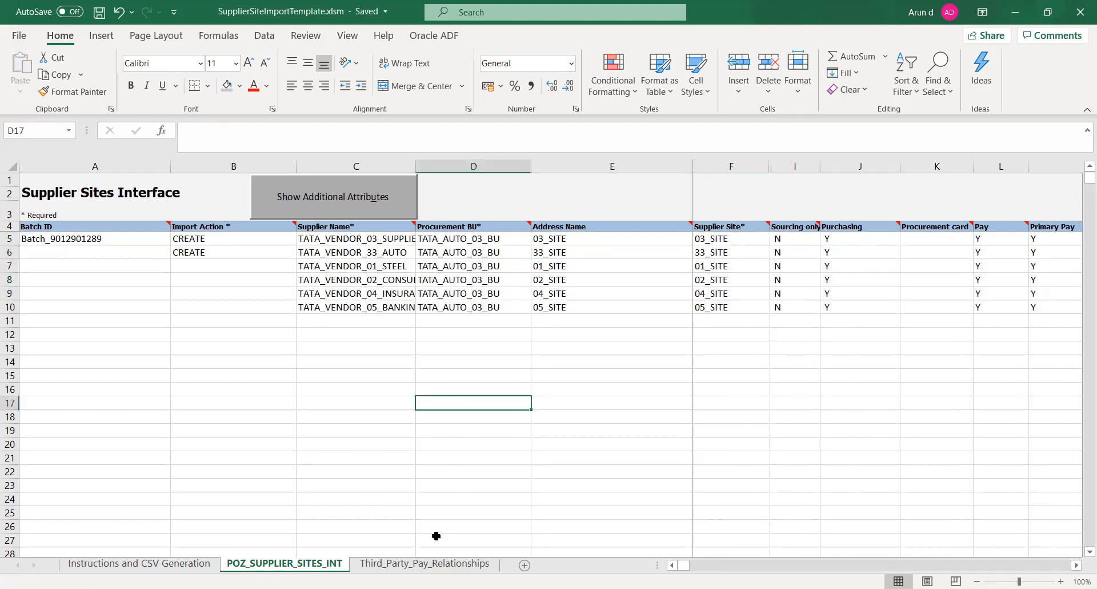
# Open the Third_Party_Pay_Relationships sheet and examine its columns and sample rows
pyautogui.click(409, 564)
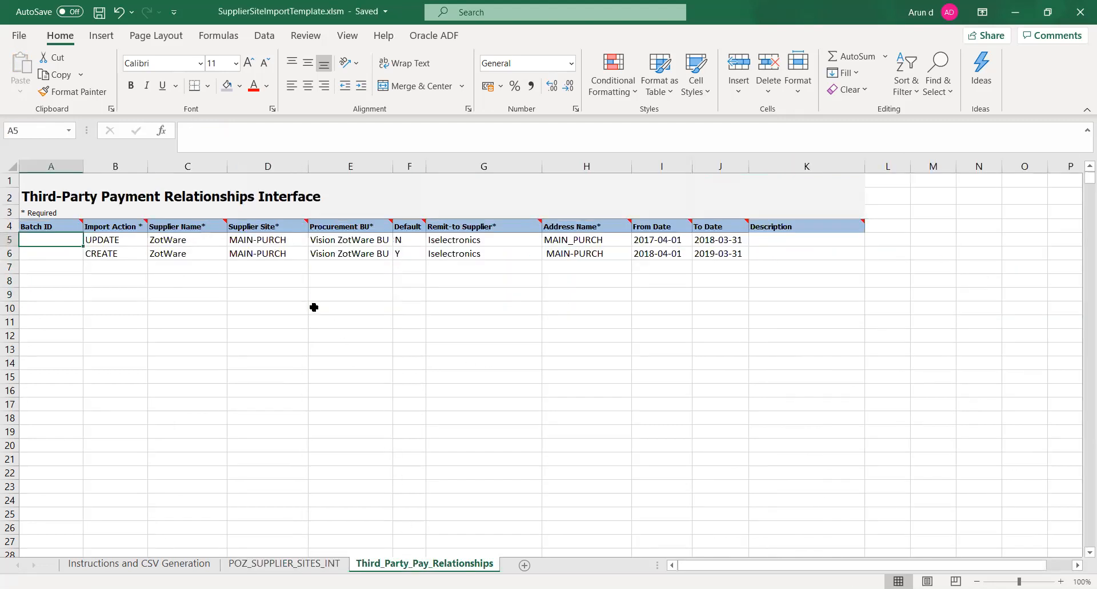
pyautogui.click(314, 307)
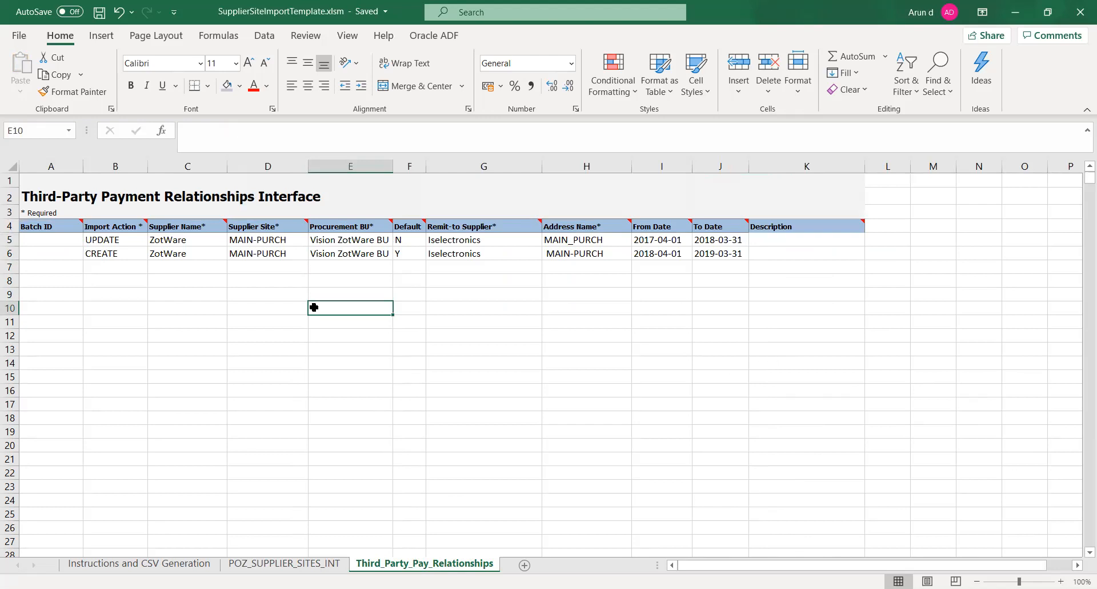
pyautogui.press('Left')
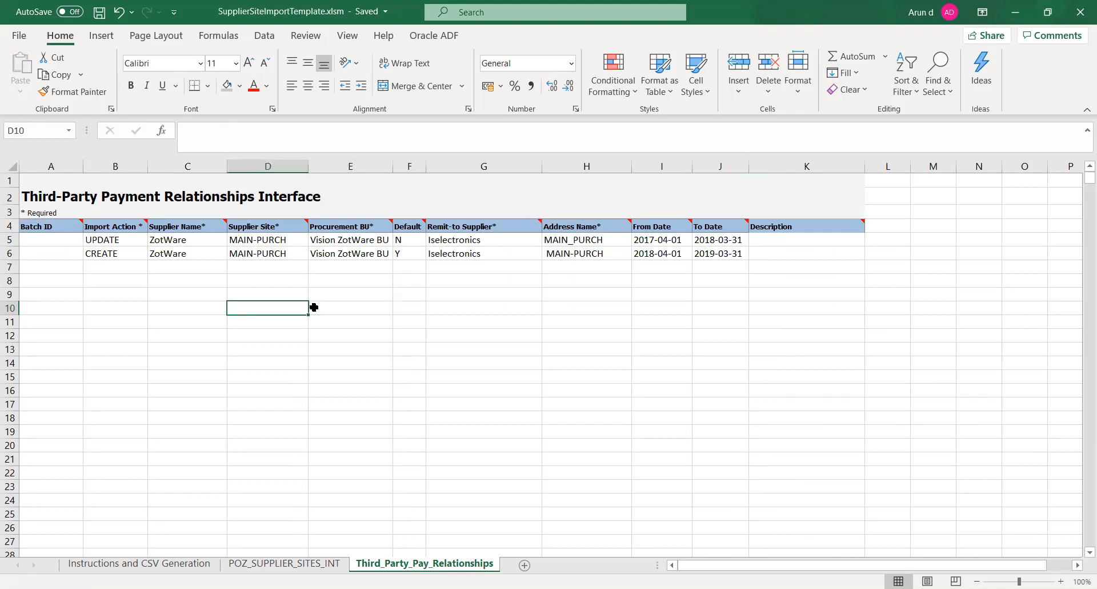
pyautogui.press('Right')
pyautogui.press('Right')
pyautogui.press('Right')
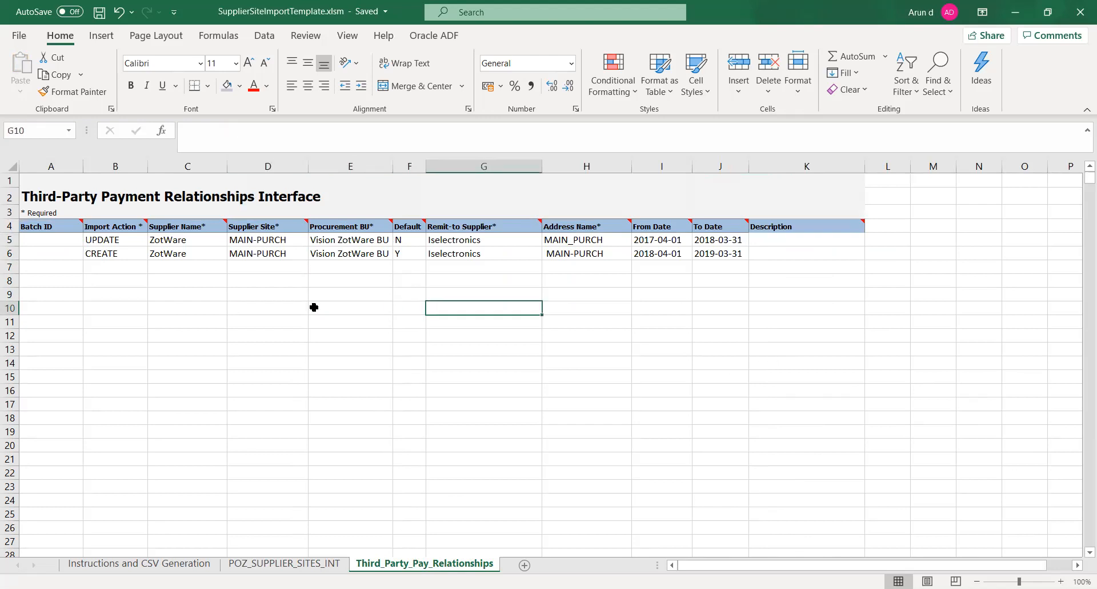
pyautogui.press('Right')
pyautogui.press('Left')
pyautogui.press('Left')
pyautogui.press('Left')
pyautogui.press('Left')
pyautogui.press('Left')
pyautogui.press('Left')
pyautogui.press('Left')
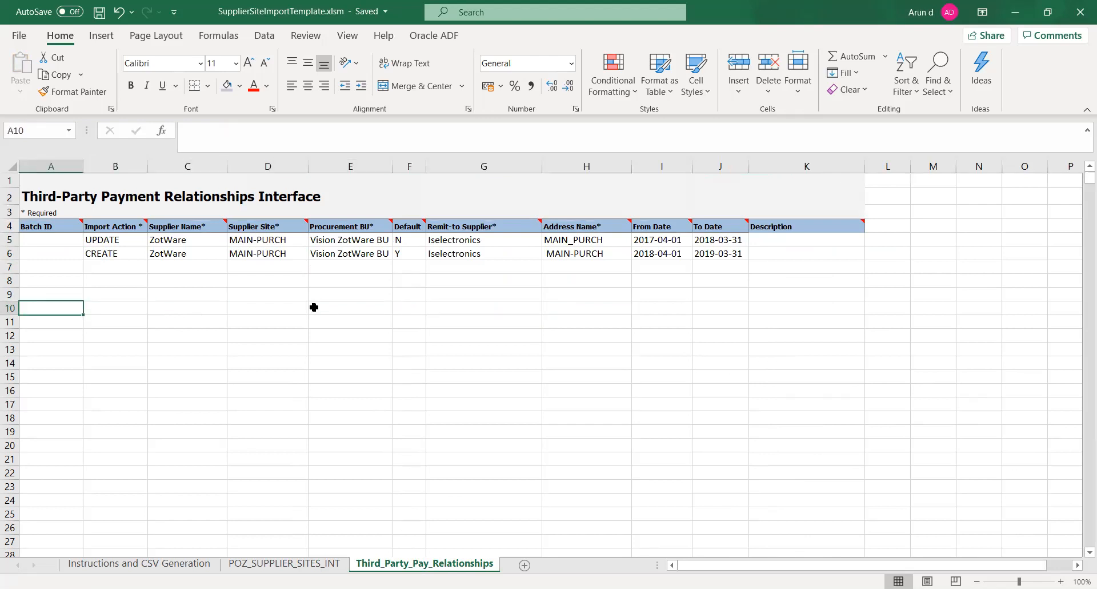
# Clear rows 5 to 8 of the third-party payment relationships from Batch ID through Description
pyautogui.press('Up')
pyautogui.press('Up')
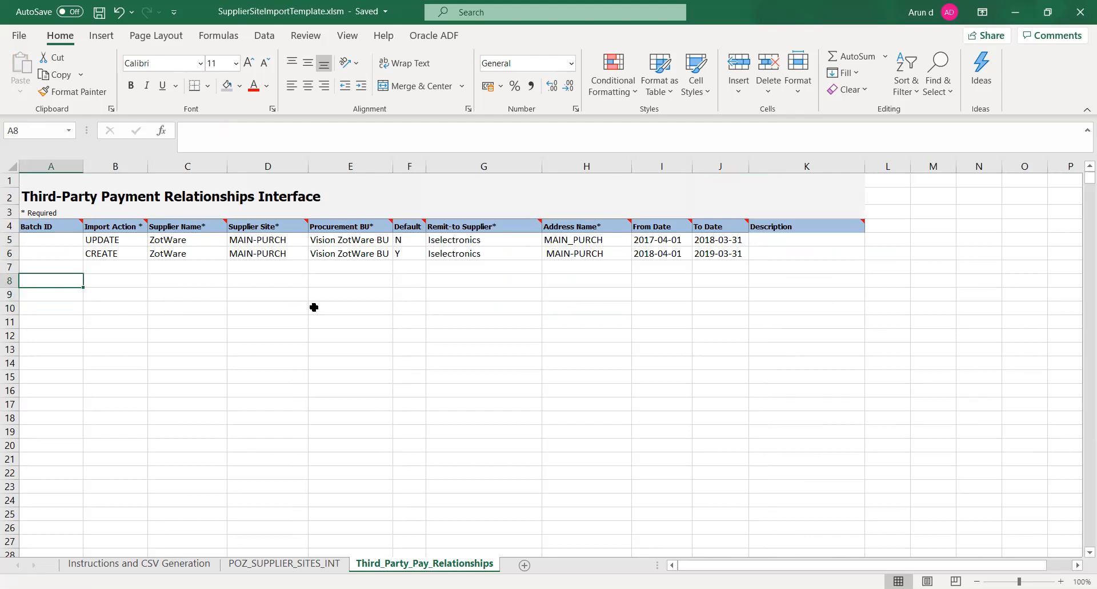
pyautogui.press('Up')
pyautogui.press('Up')
pyautogui.press('Up')
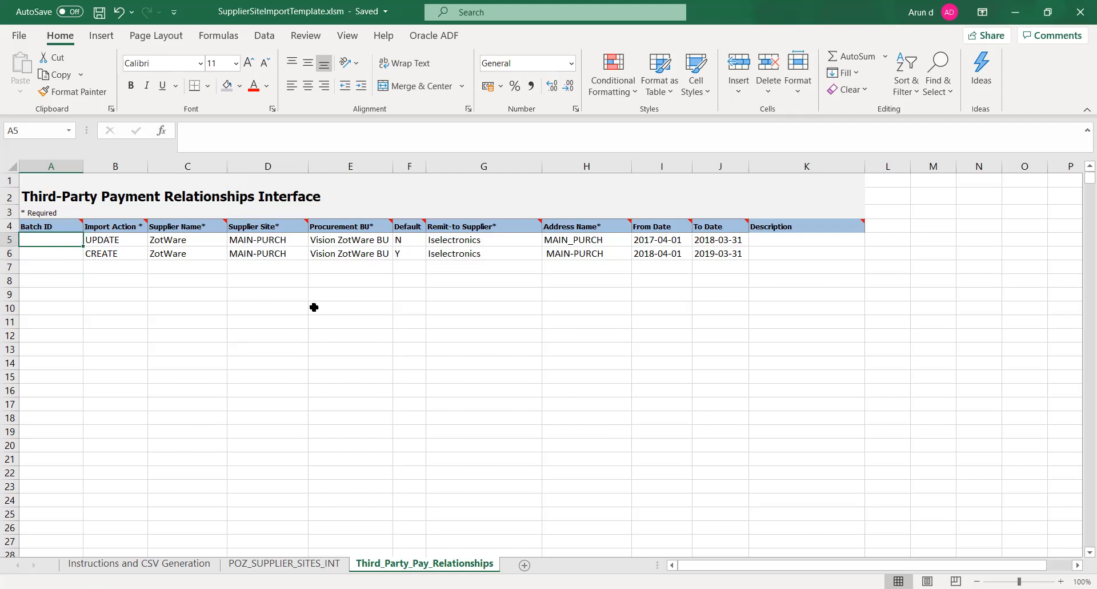
pyautogui.press('Right')
pyautogui.press('Left')
pyautogui.hotkey('shift', 'Right')
pyautogui.hotkey('shift', 'Right')
pyautogui.hotkey('shift', 'Right')
pyautogui.hotkey('shift', 'Right')
pyautogui.hotkey('shift', 'Right')
pyautogui.hotkey('shift', 'Right')
pyautogui.hotkey('shift', 'Right')
pyautogui.hotkey('shift', 'Right')
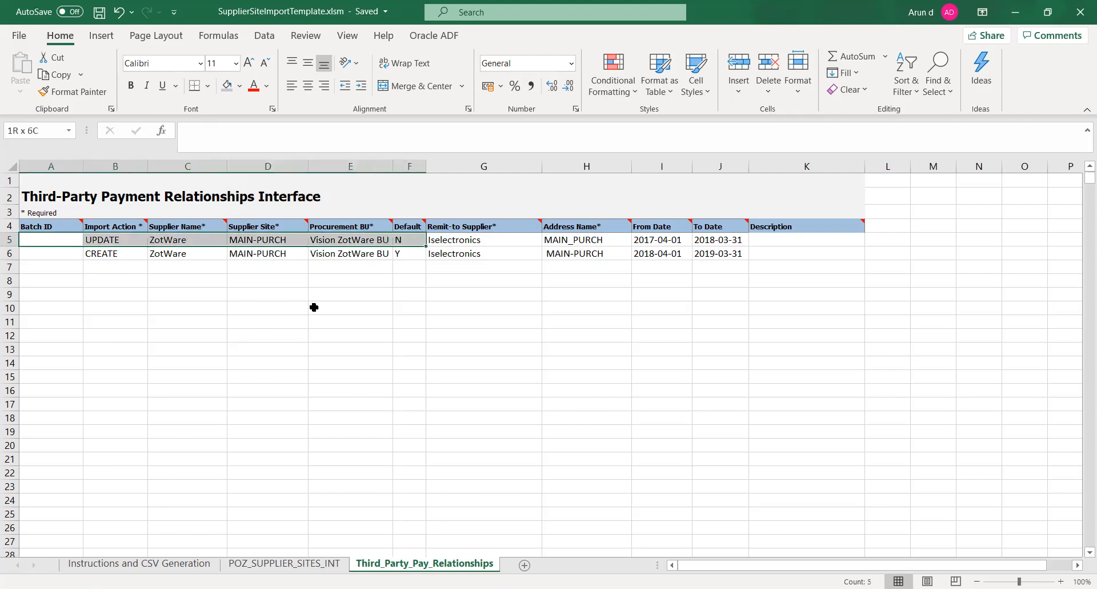
pyautogui.hotkey('shift', 'Right')
pyautogui.hotkey('shift', 'Right')
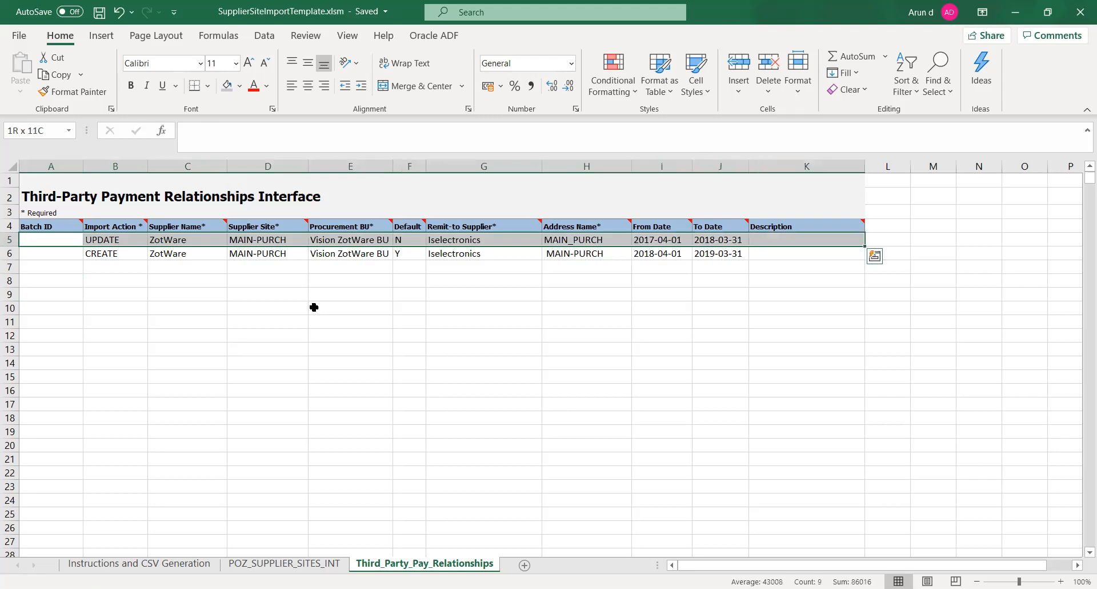
pyautogui.hotkey('shift', 'Down')
pyautogui.hotkey('shift', 'Down')
pyautogui.hotkey('shift', 'Down')
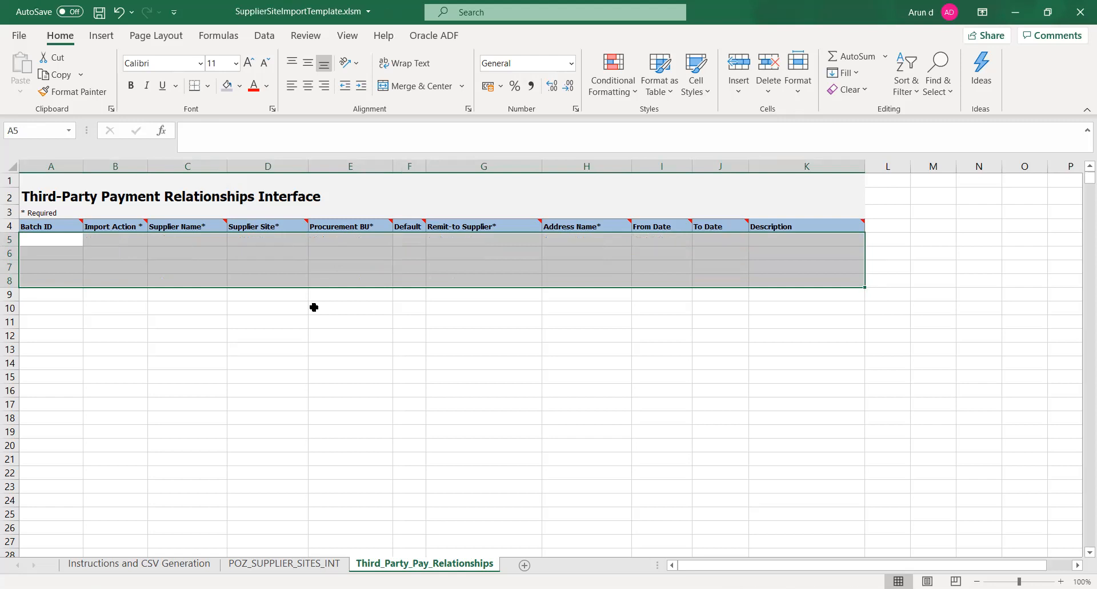
pyautogui.click(348, 337)
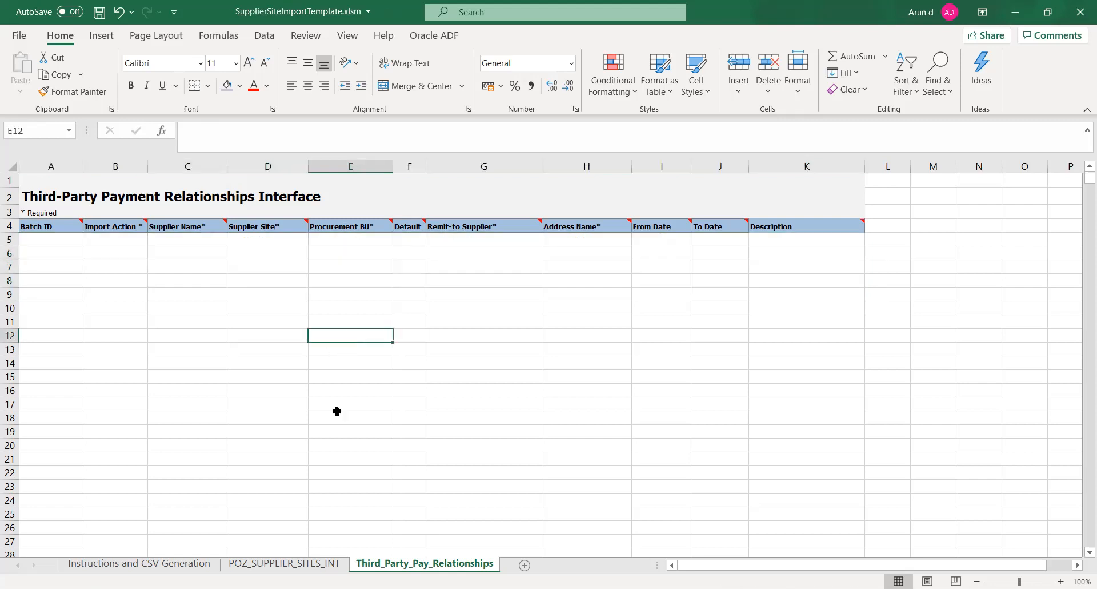
# Generate the supplier sites CSV file from the Instructions and CSV Generation sheet
pyautogui.click(268, 565)
pyautogui.click(274, 391)
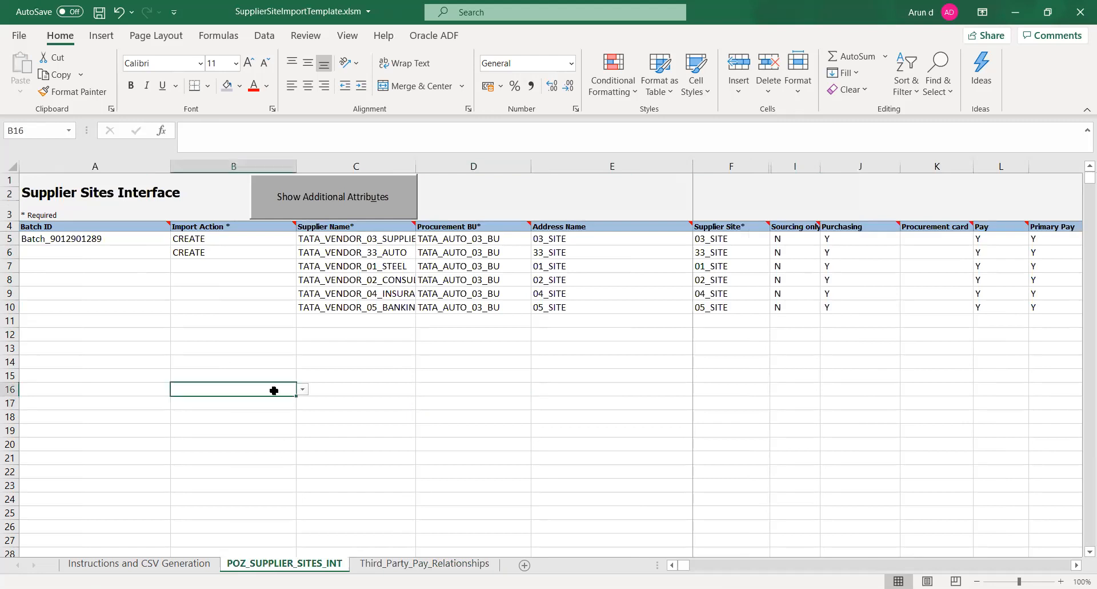
pyautogui.click(129, 564)
pyautogui.click(121, 481)
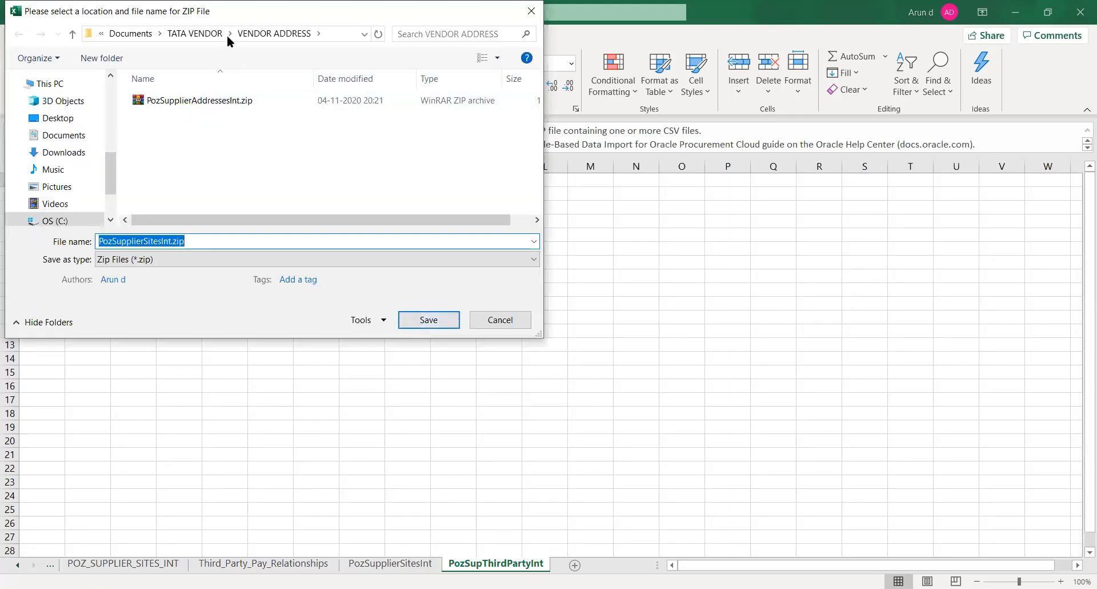
# Create a folder named VENDOR SITE inside TATA VENDOR and open it as the location for PozSupplierSitesInt.zip
pyautogui.click(205, 35)
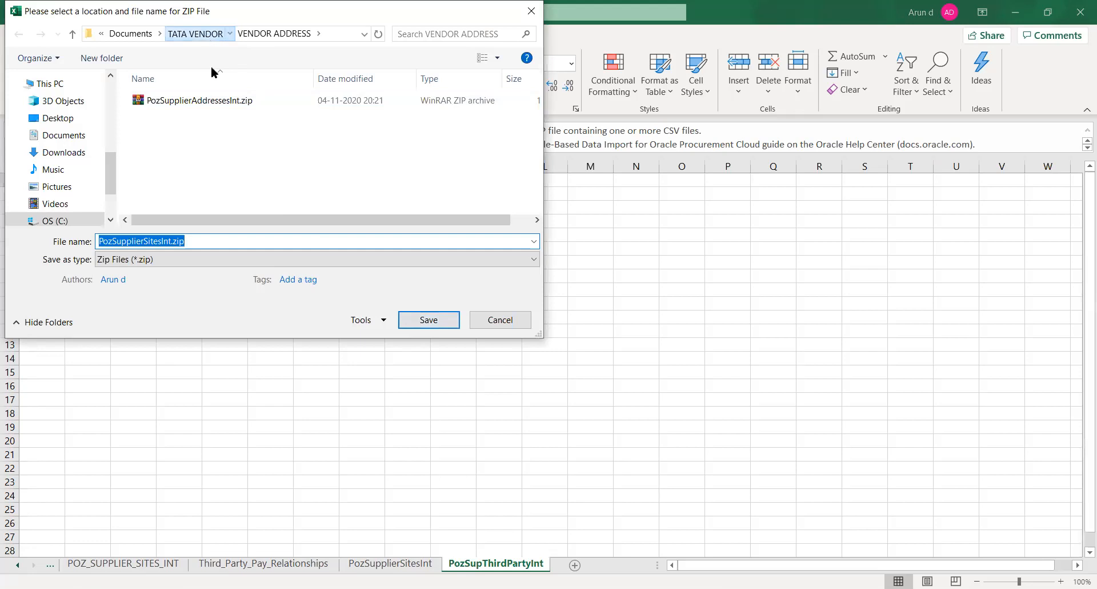
pyautogui.click(273, 176)
pyautogui.rightClick(273, 176)
pyautogui.moveTo(339, 332)
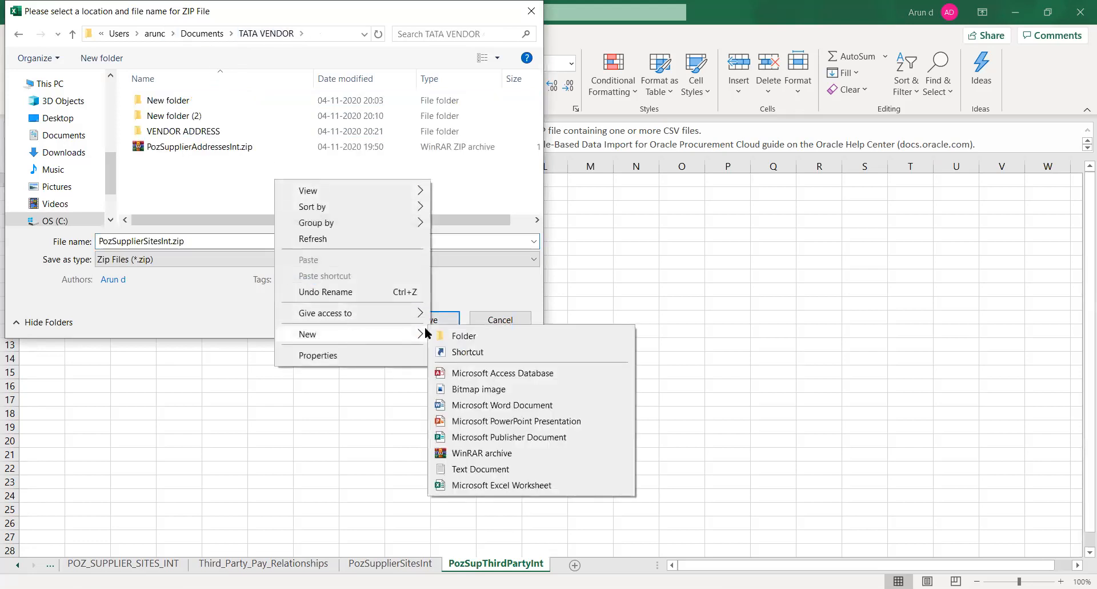
pyautogui.click(465, 335)
pyautogui.write('v')
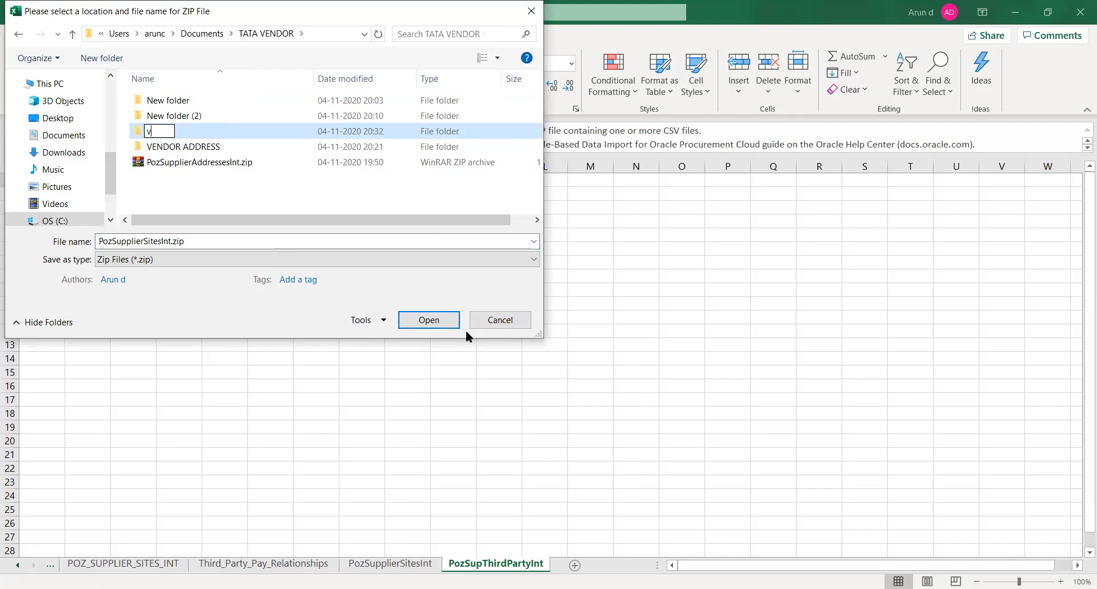
pyautogui.press('BackSpace')
pyautogui.write('VENDOR')
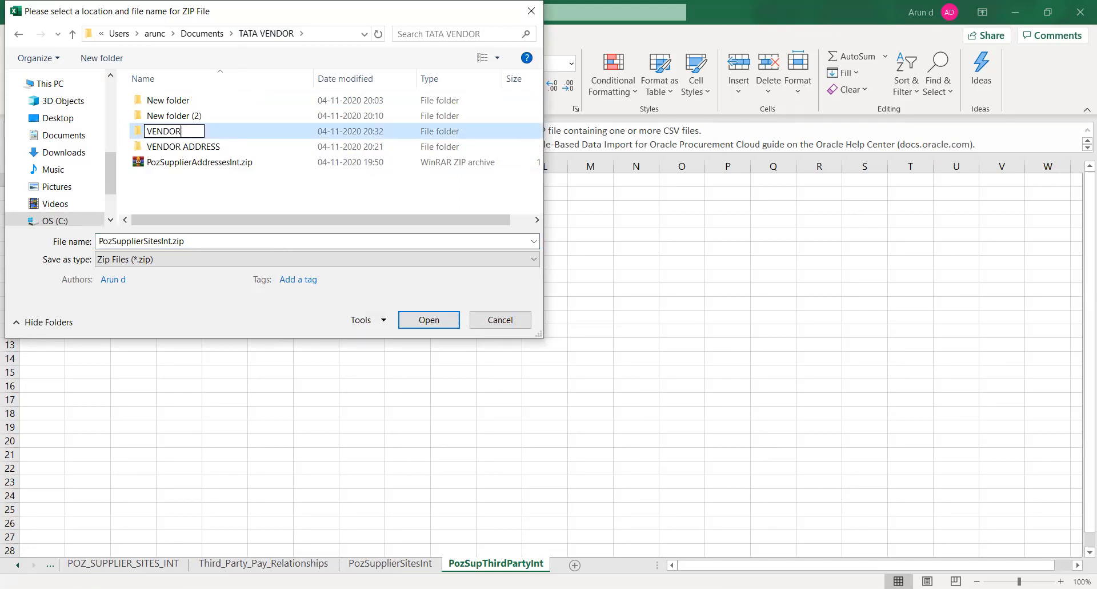
pyautogui.write(' SITE')
pyautogui.press('Return')
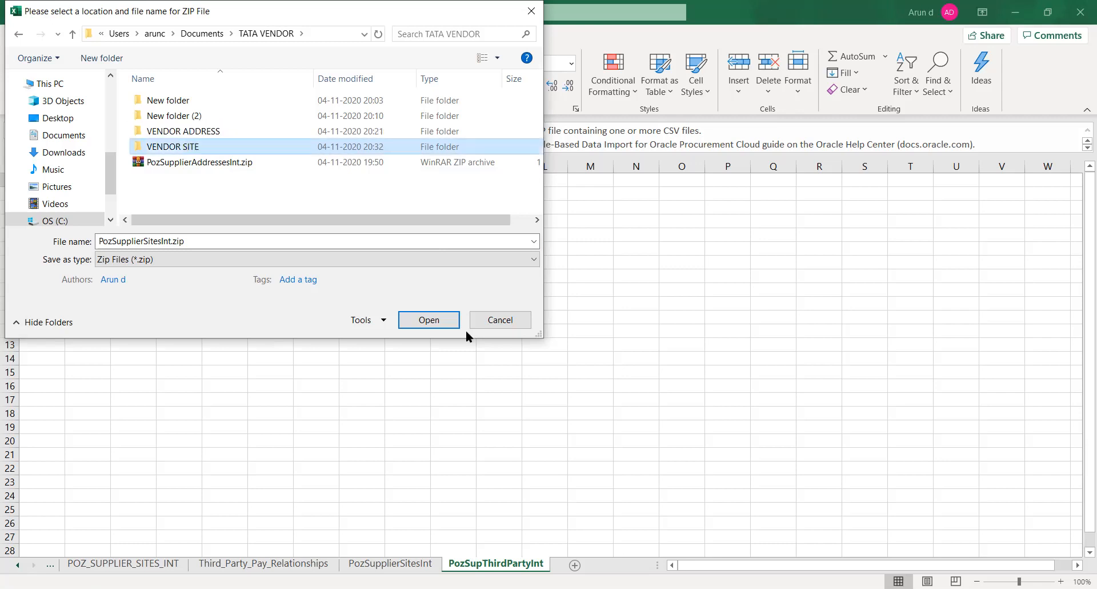
pyautogui.press('Return')
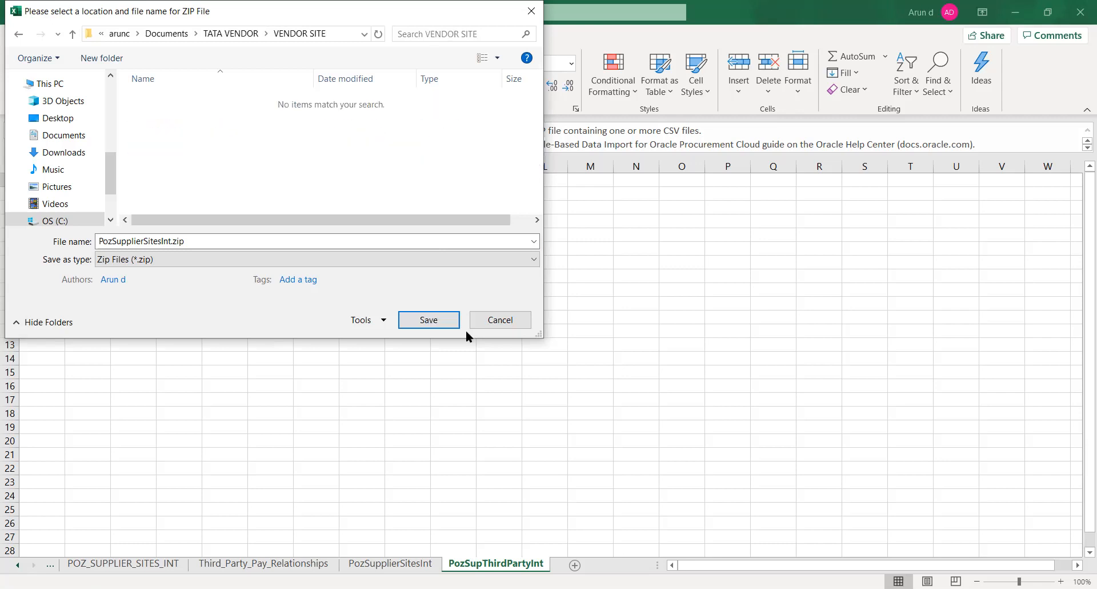
# Save PozSupplierSitesInt.zip, PozSupplierSitesInt.csv and PozSupThirdPartyInt.csv in the VENDOR SITE folder
pyautogui.click(424, 325)
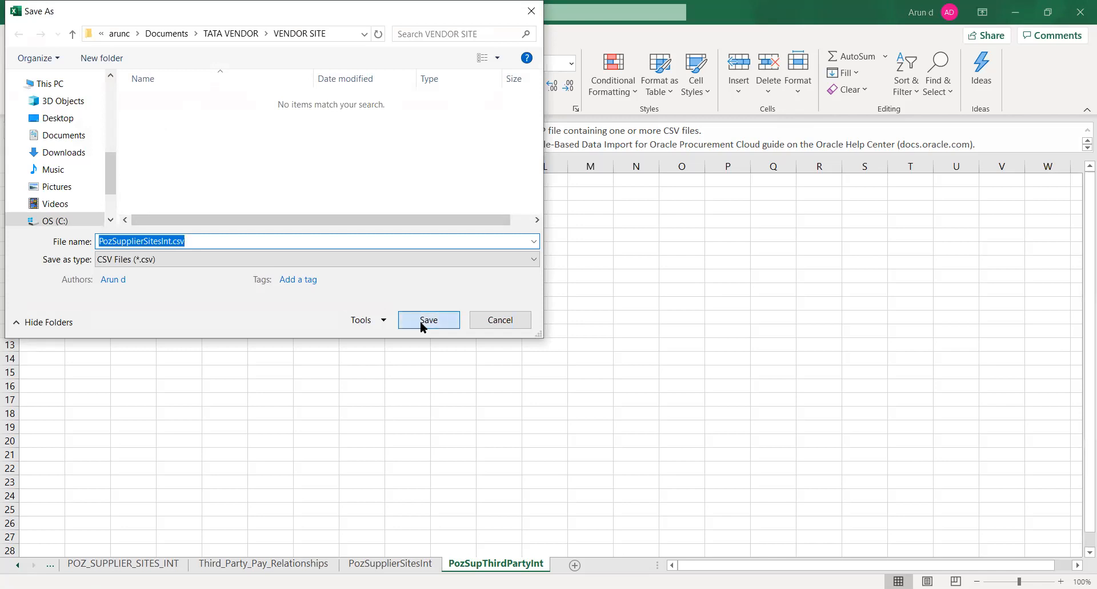
pyautogui.click(420, 322)
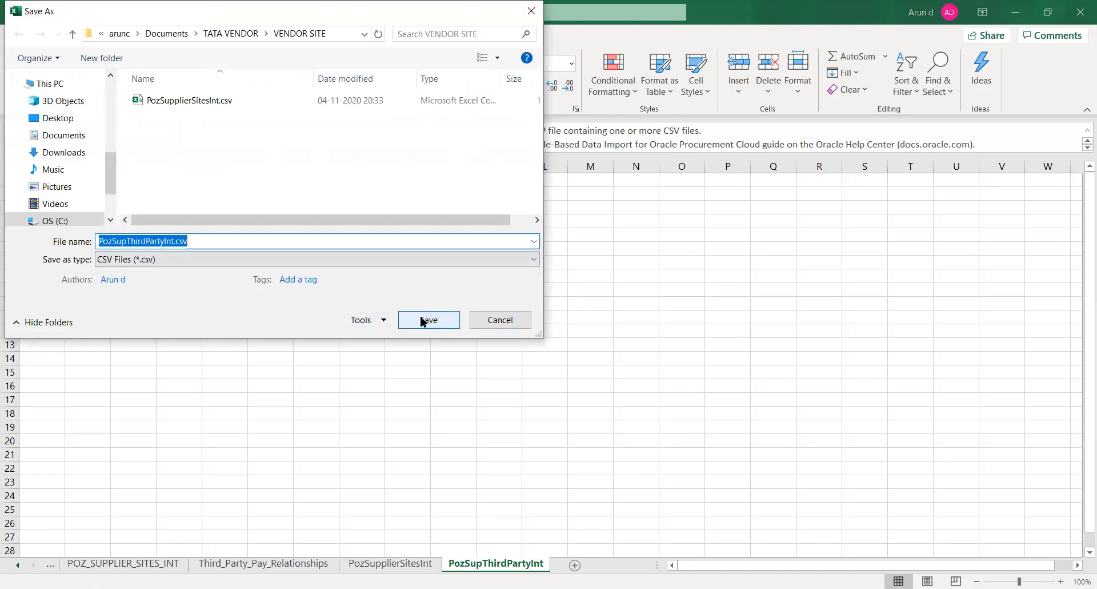
pyautogui.click(423, 320)
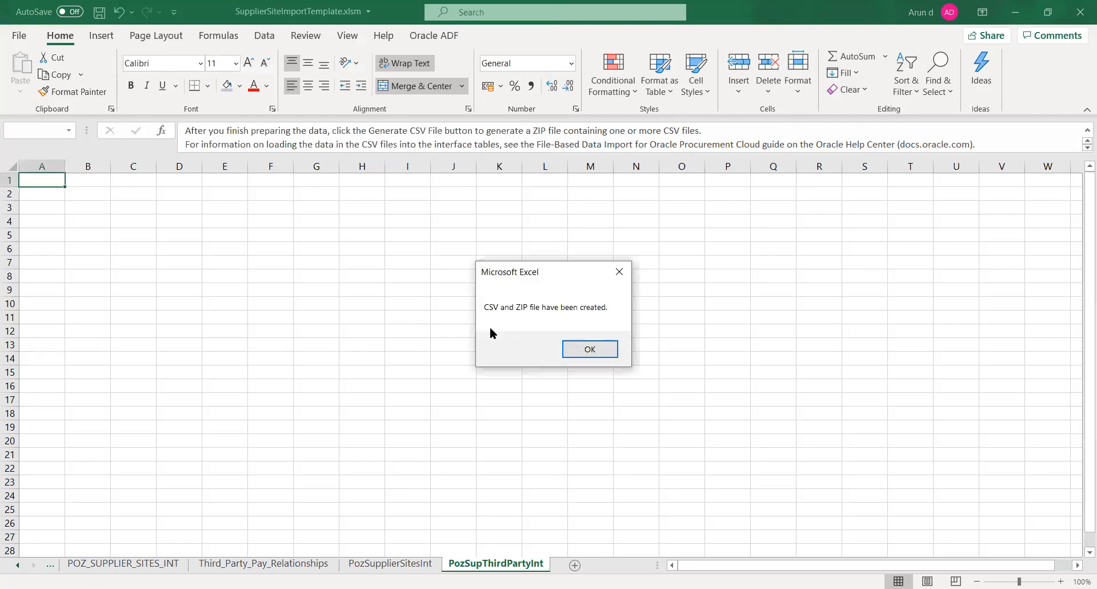
pyautogui.click(581, 353)
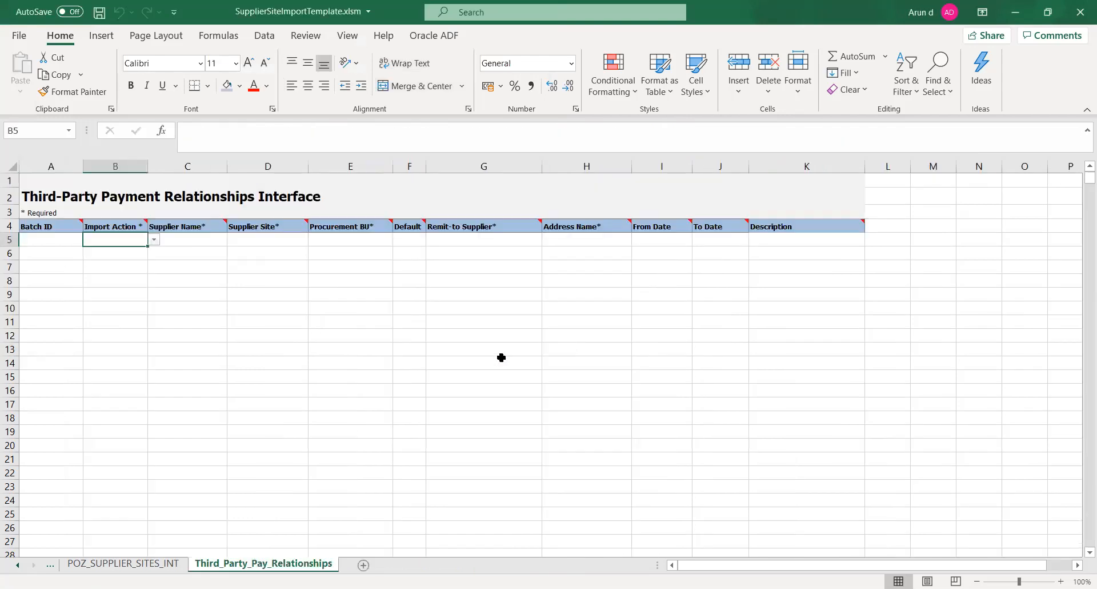
pyautogui.click(326, 359)
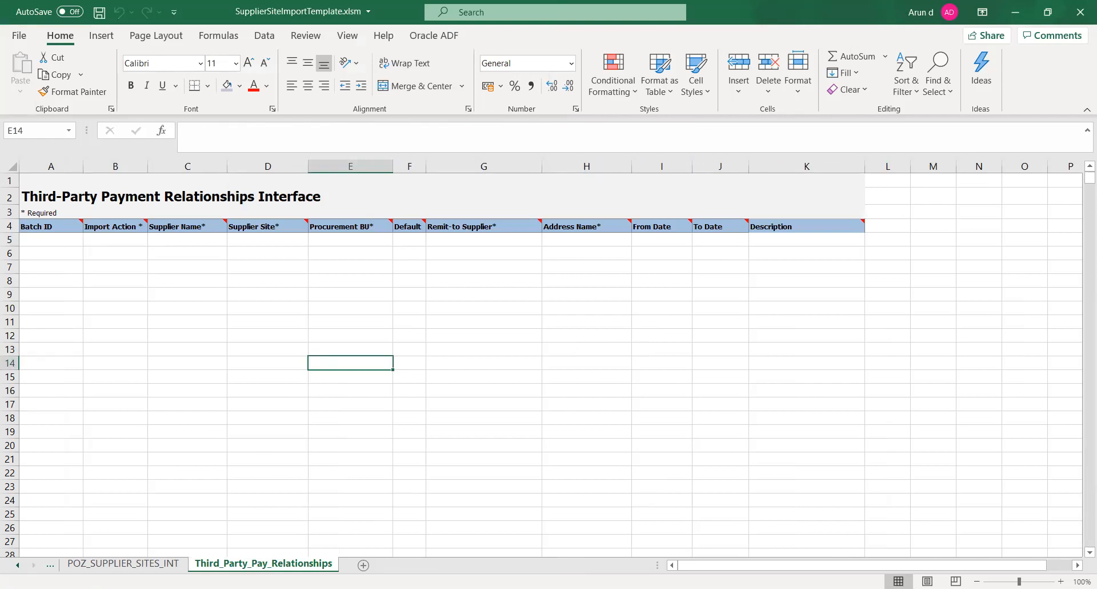
# Switch to Oracle Fusion in the browser and open the Scheduled Processes overview
pyautogui.hotkey('alt', 'Tab')
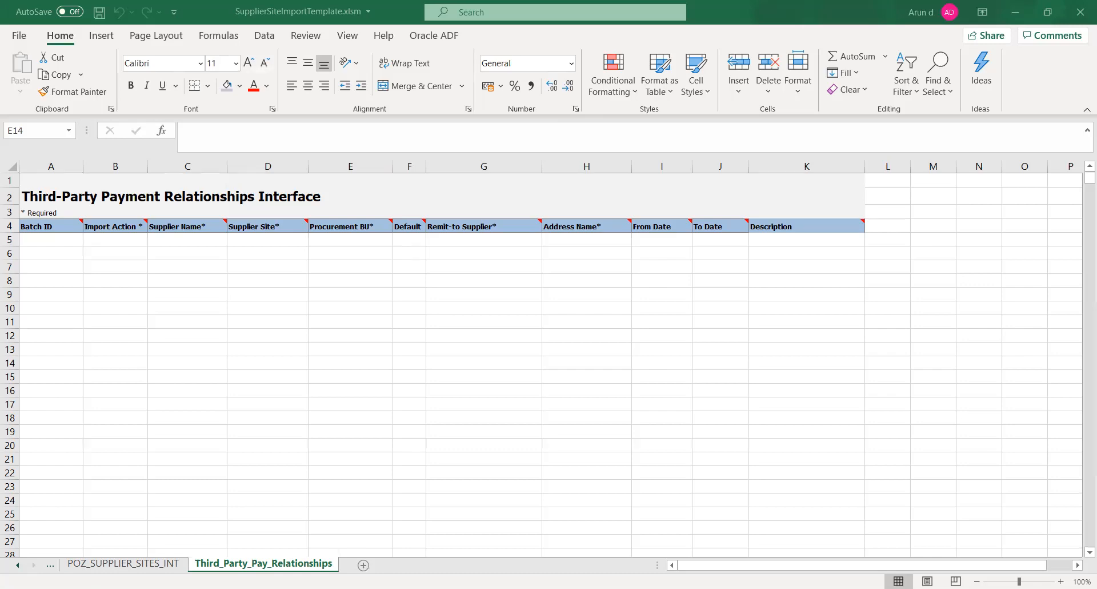
pyautogui.hotkey('alt', 'Tab')
pyautogui.click(24, 93)
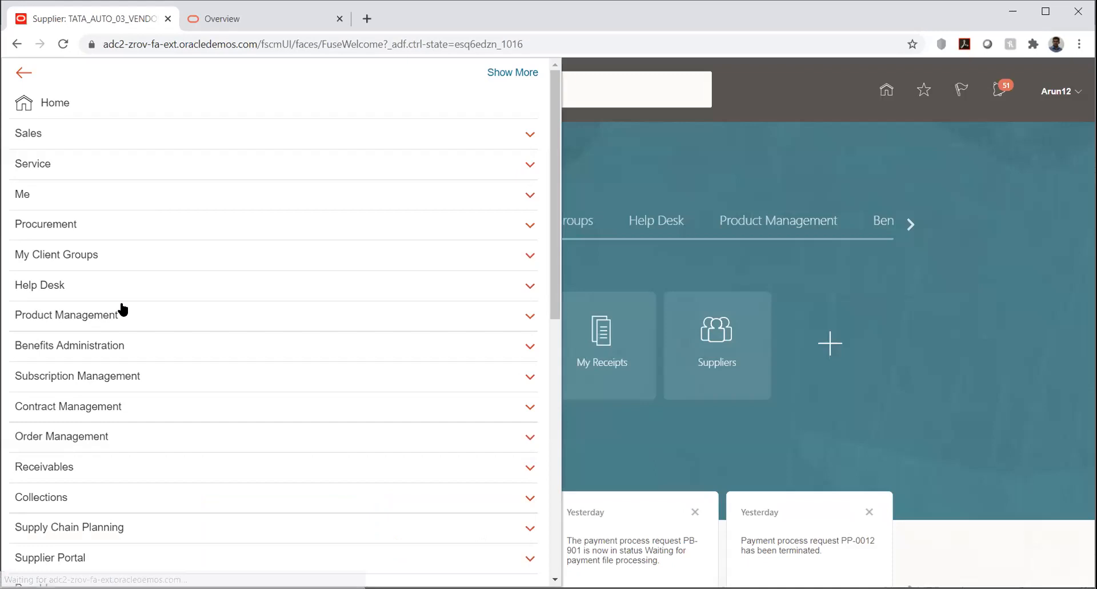
pyautogui.scroll(-8, 123, 320)
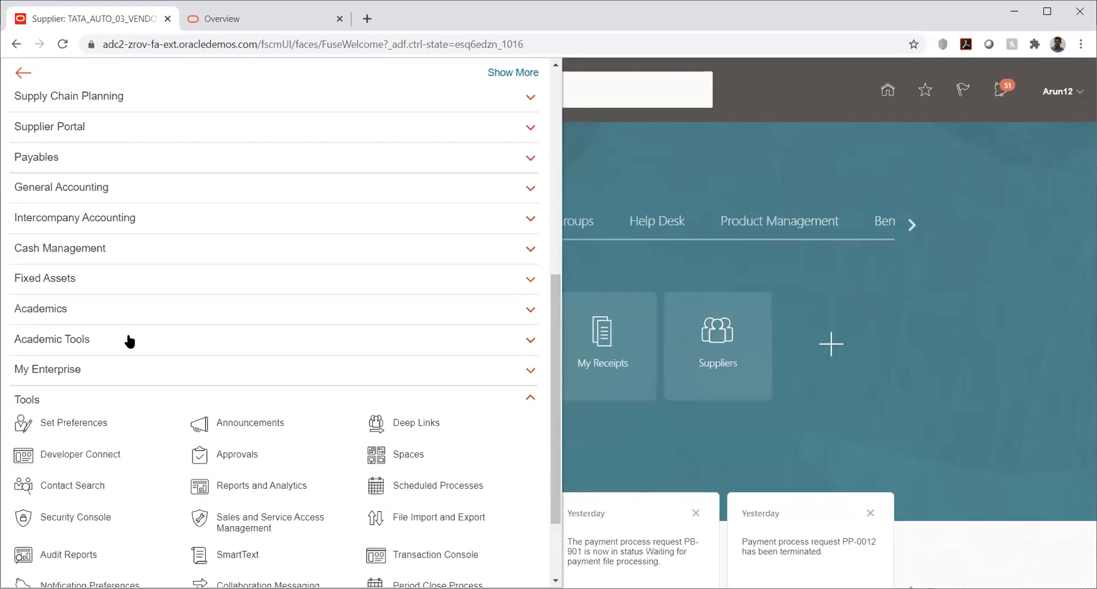
pyautogui.click(437, 484)
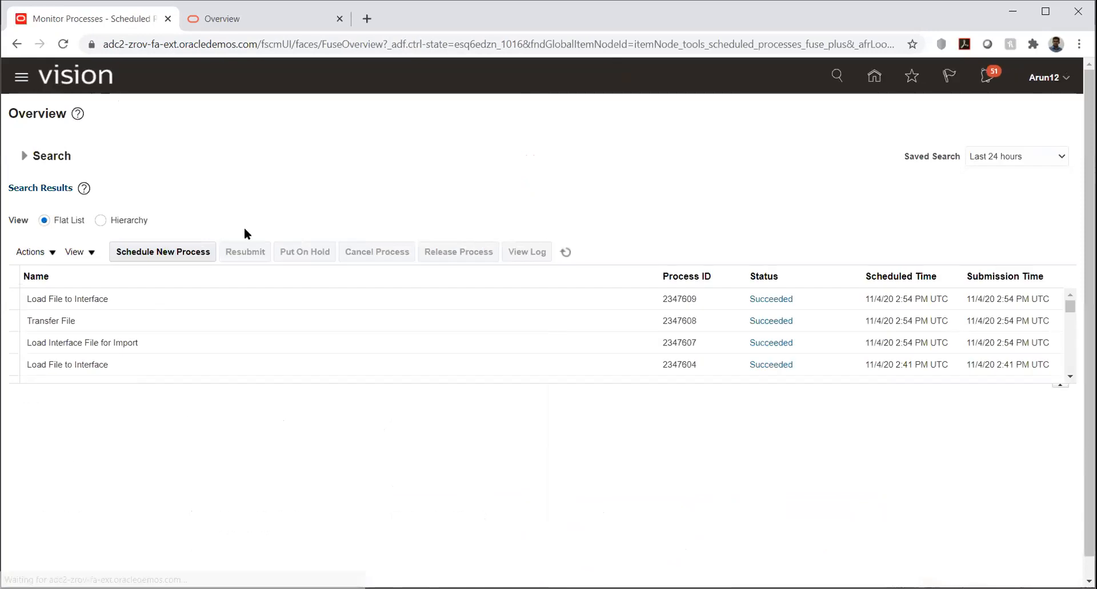
# Schedule a new job for the Load Interface File for Import process, finding it with "Load inter%"
pyautogui.click(184, 245)
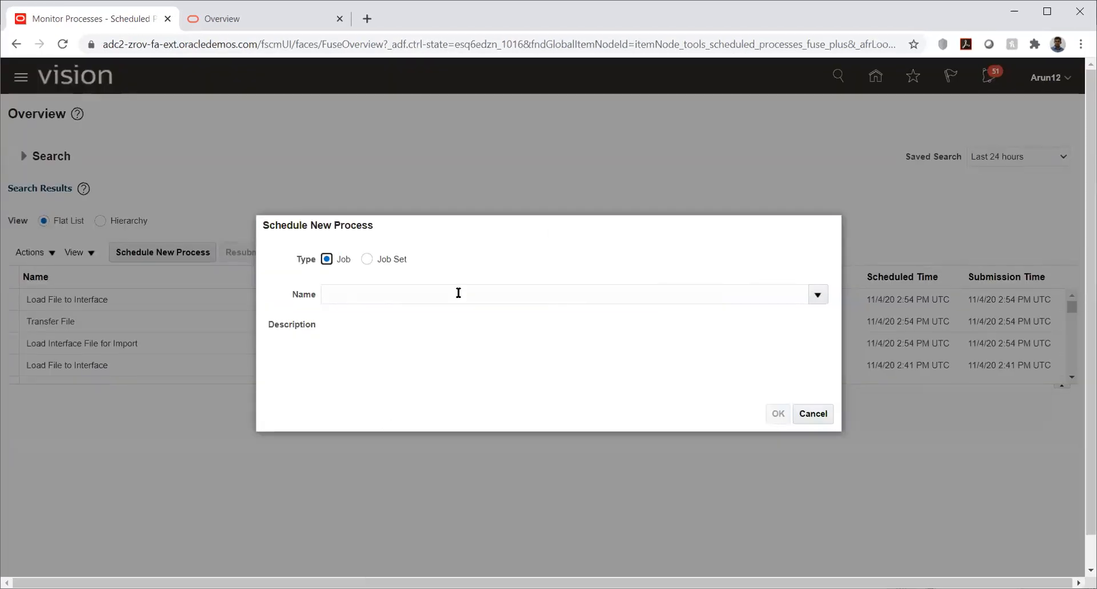
pyautogui.click(459, 293)
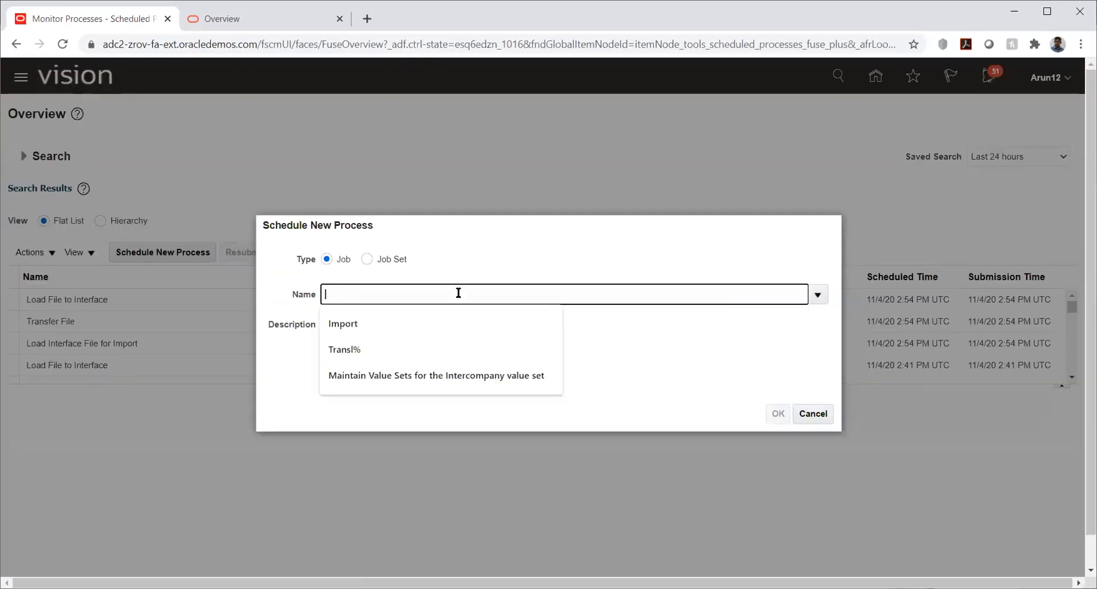
pyautogui.write('lOAD')
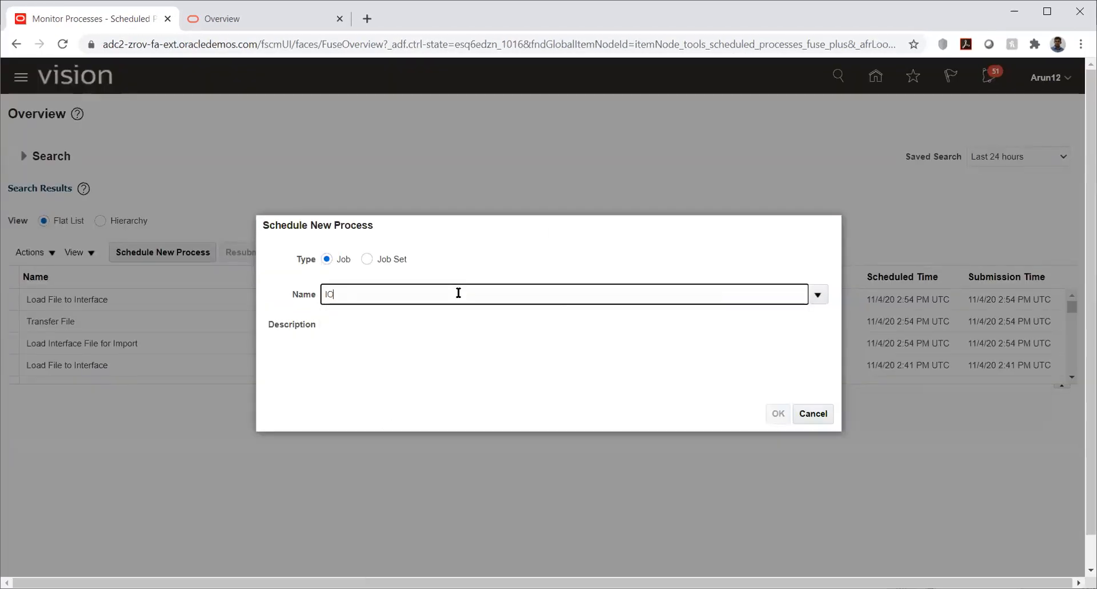
pyautogui.press('BackSpace')
pyautogui.press('BackSpace')
pyautogui.press('BackSpace')
pyautogui.press('BackSpace')
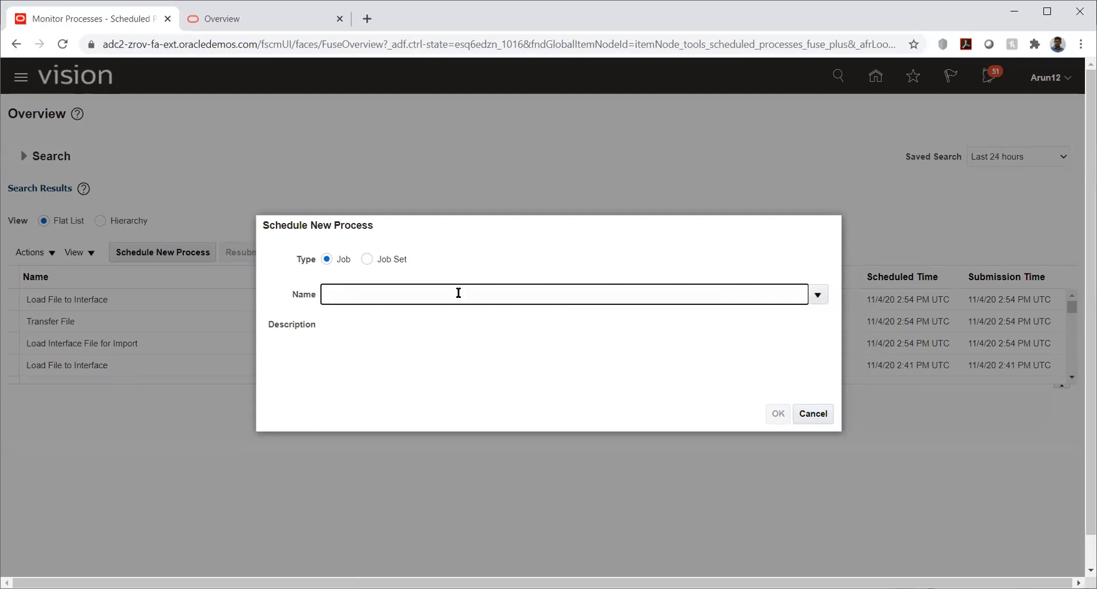
pyautogui.write('Load inter%')
pyautogui.press('Tab')
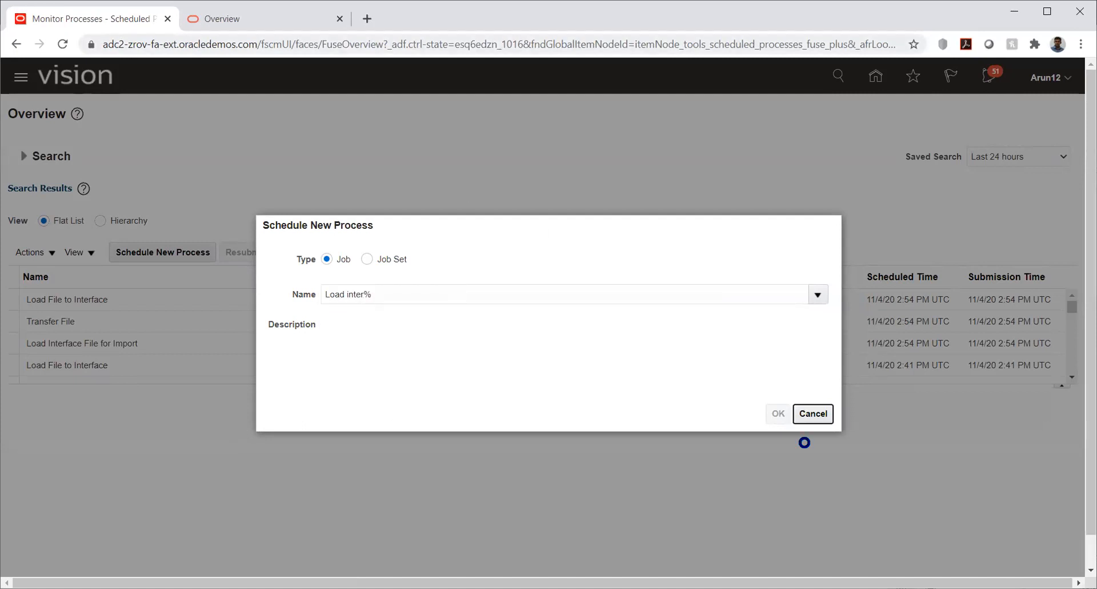
pyautogui.click(779, 413)
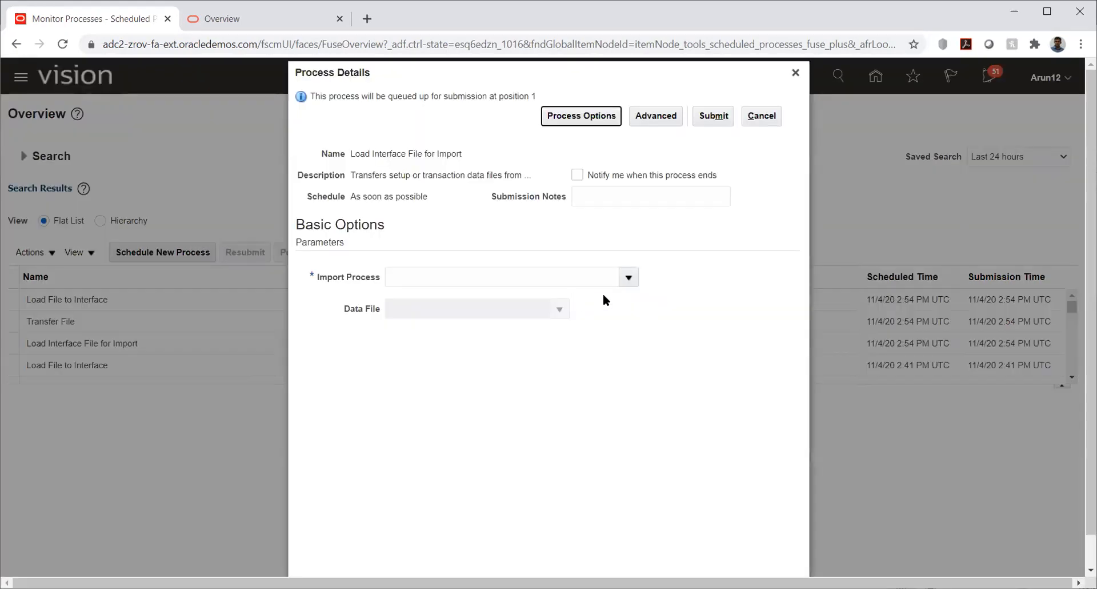
# Search the import processes for "Import%" and select Import Supplier Sites as the import process
pyautogui.click(629, 277)
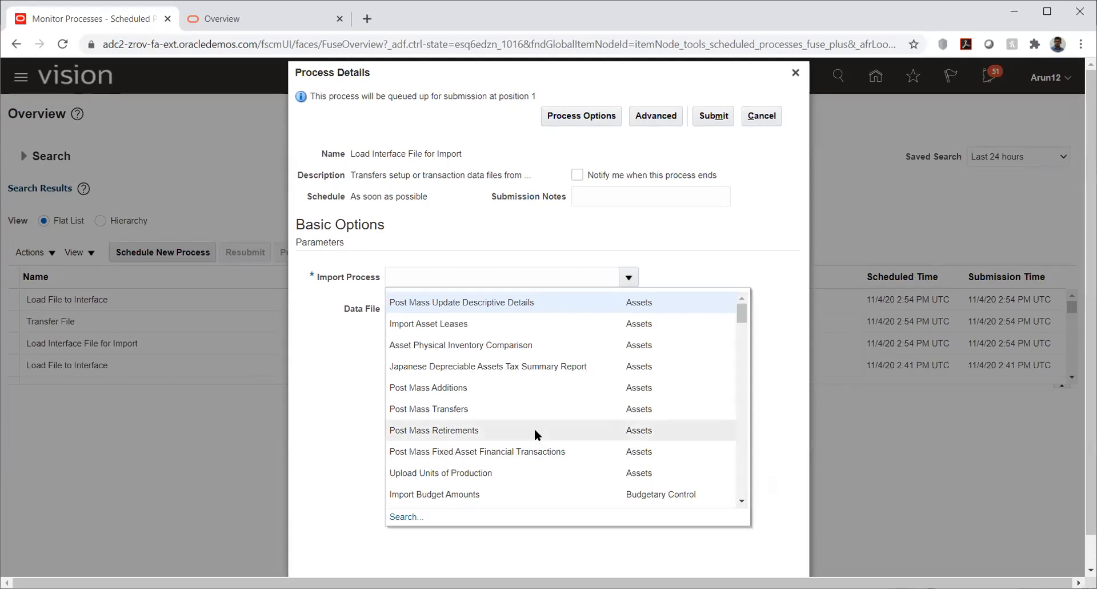
pyautogui.click(407, 517)
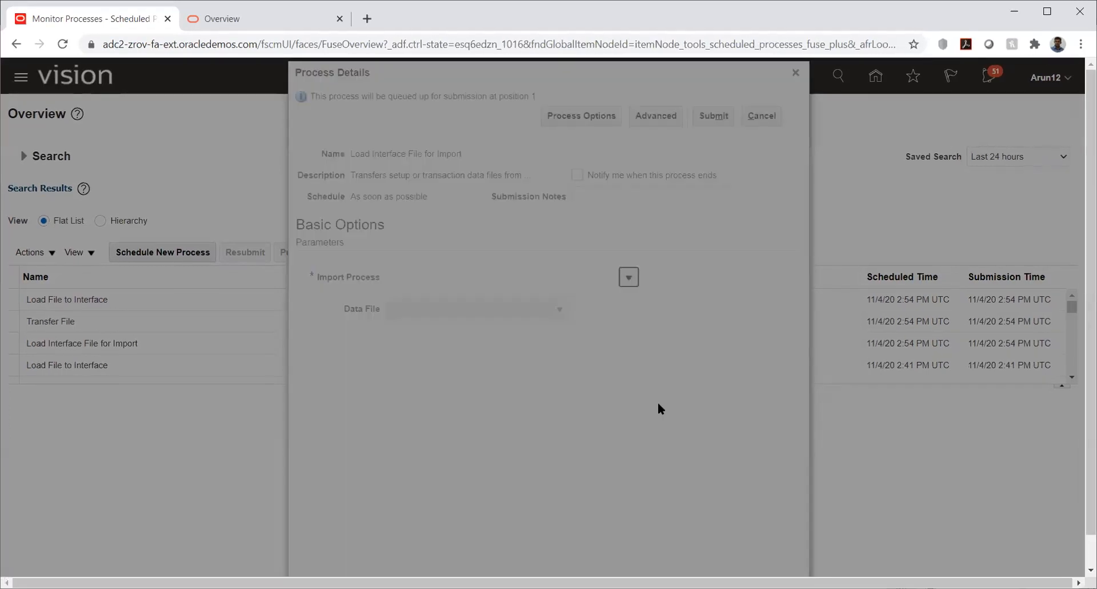
pyautogui.click(550, 308)
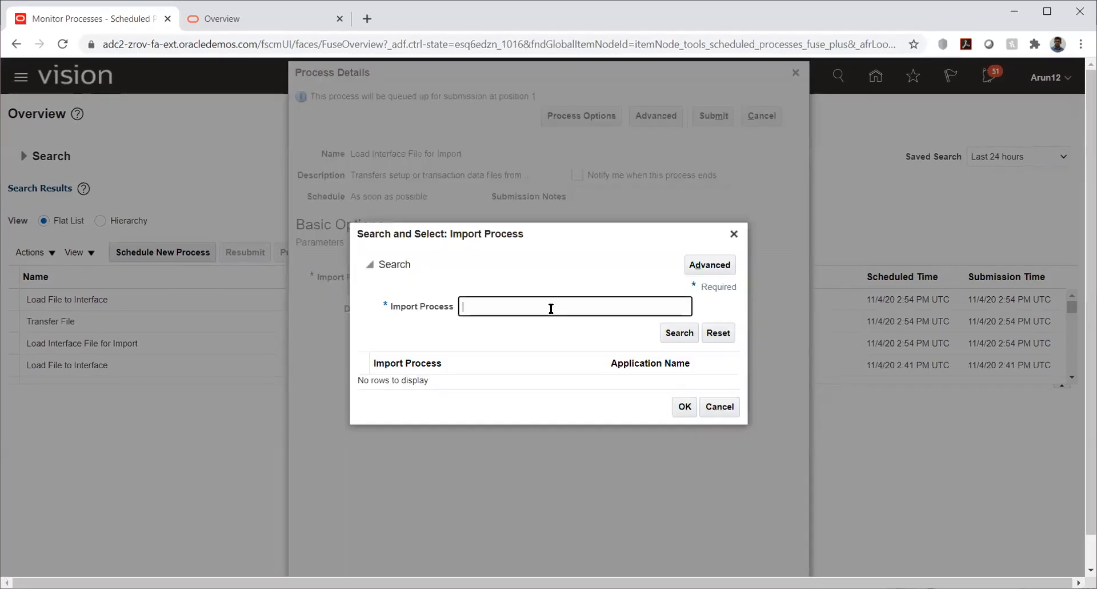
pyautogui.write('Import%')
pyautogui.press('Return')
pyautogui.scroll(-5, 496, 362)
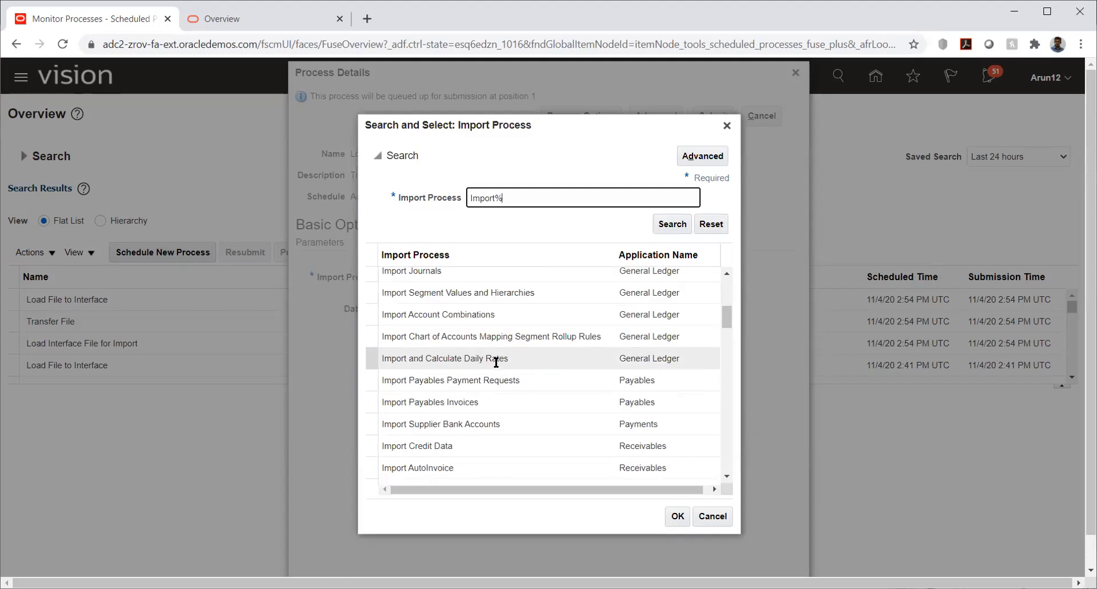
pyautogui.scroll(-3, 496, 364)
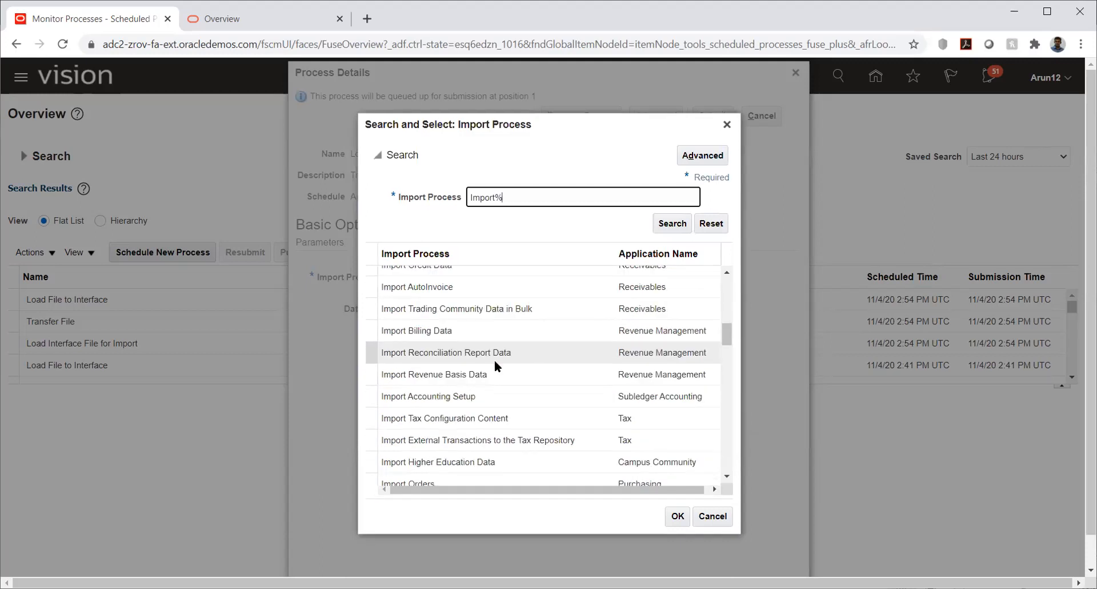
pyautogui.scroll(-6, 496, 364)
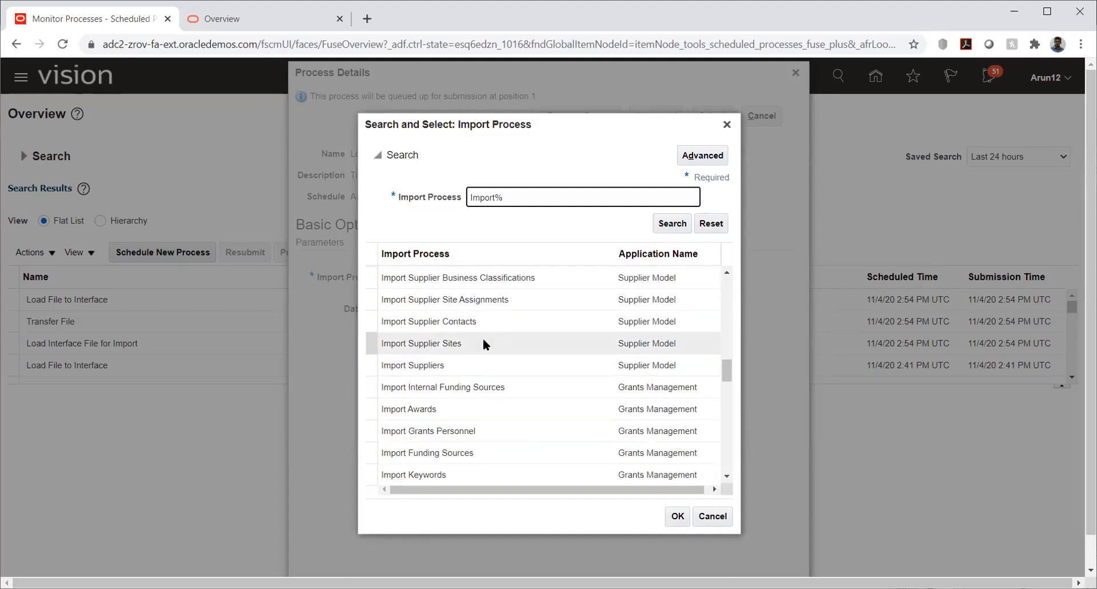
pyautogui.click(483, 343)
pyautogui.click(678, 516)
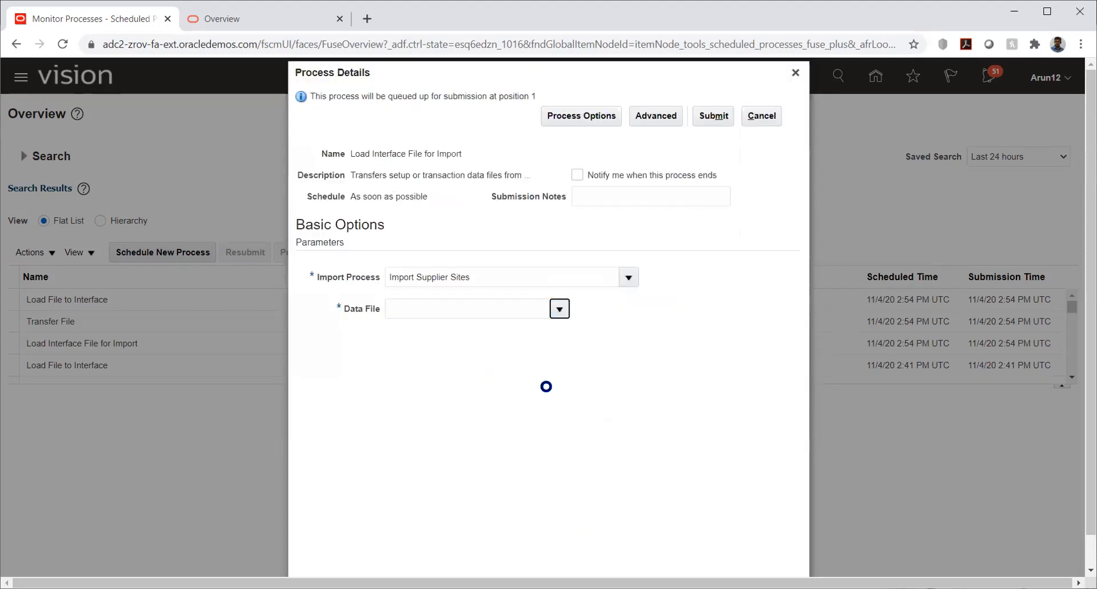
# Upload PozSupplierSitesInt.zip from the VENDOR SITE folder inside TATA VENDOR as the data file
pyautogui.click(442, 352)
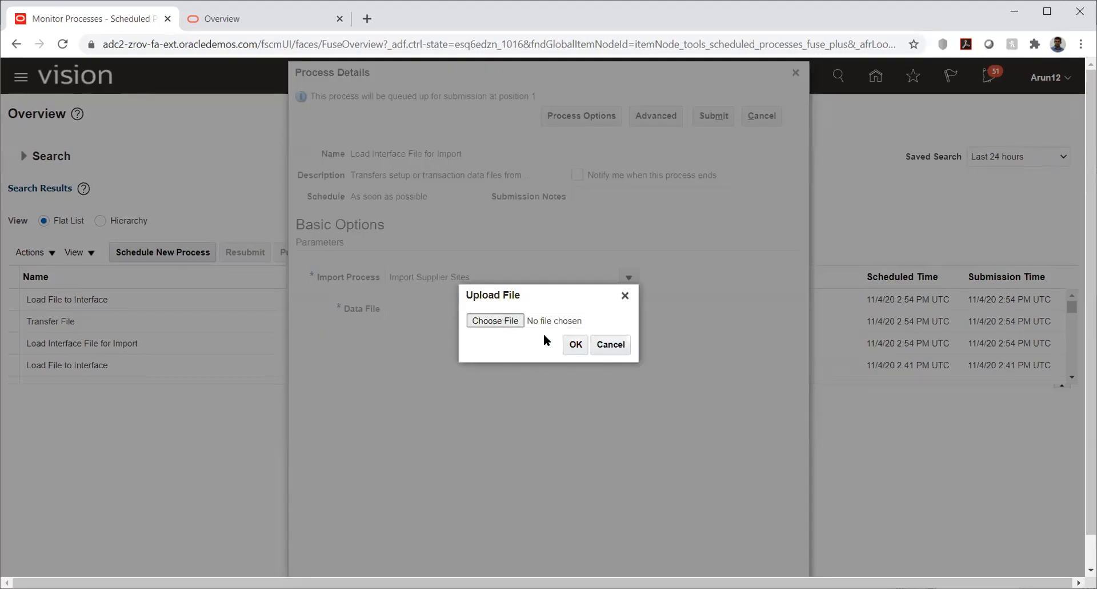
pyautogui.click(544, 324)
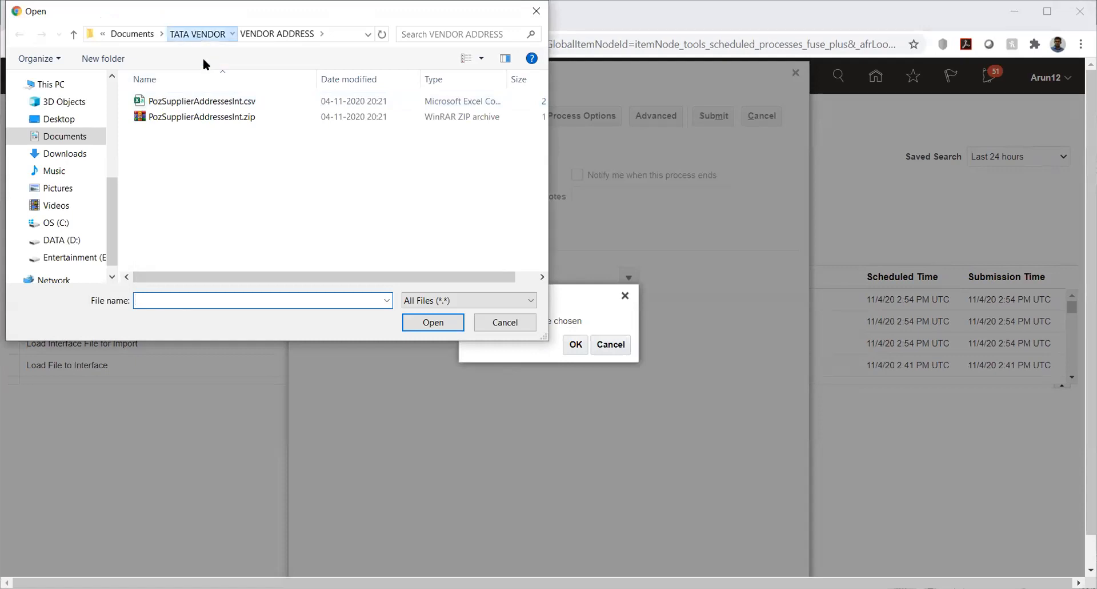
pyautogui.click(197, 33)
pyautogui.doubleClick(213, 147)
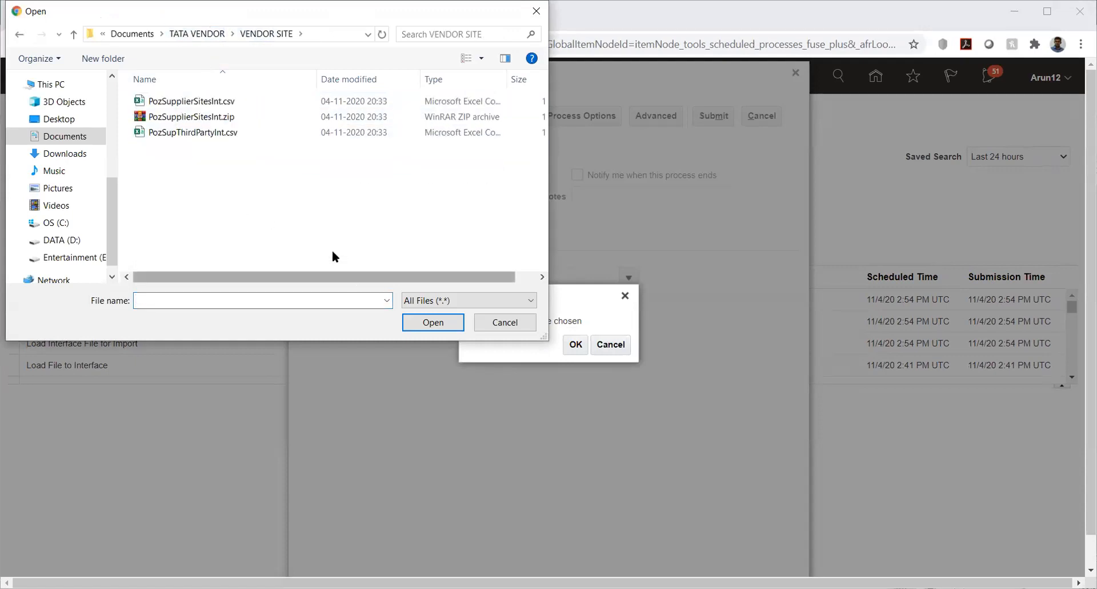
pyautogui.click(166, 117)
pyautogui.click(433, 322)
pyautogui.click(574, 342)
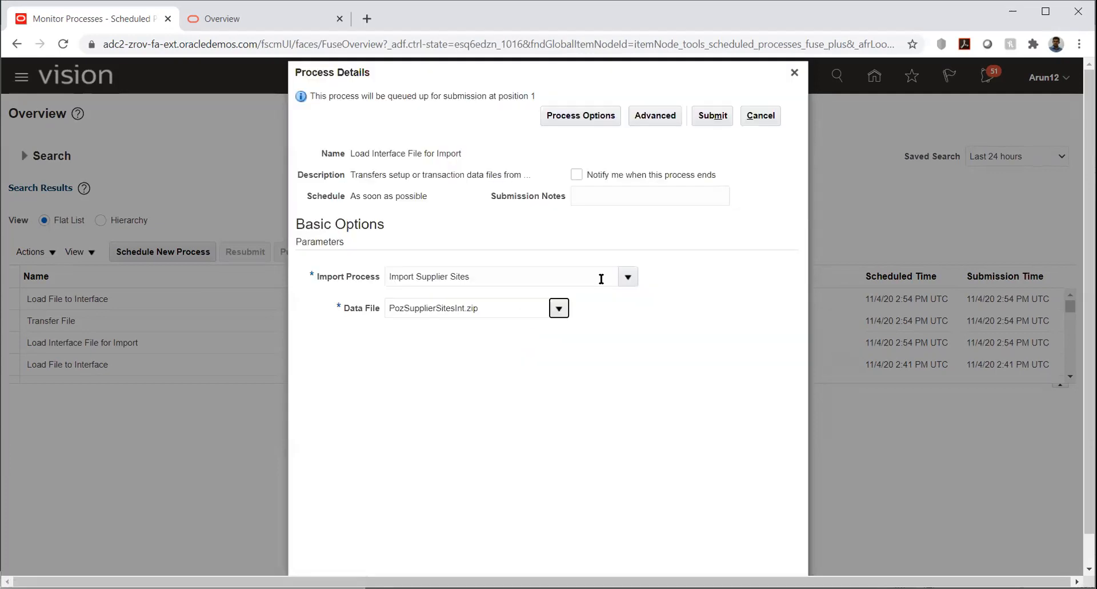
# Submit the Load Interface File for Import process and refresh the scheduled process list
pyautogui.click(712, 116)
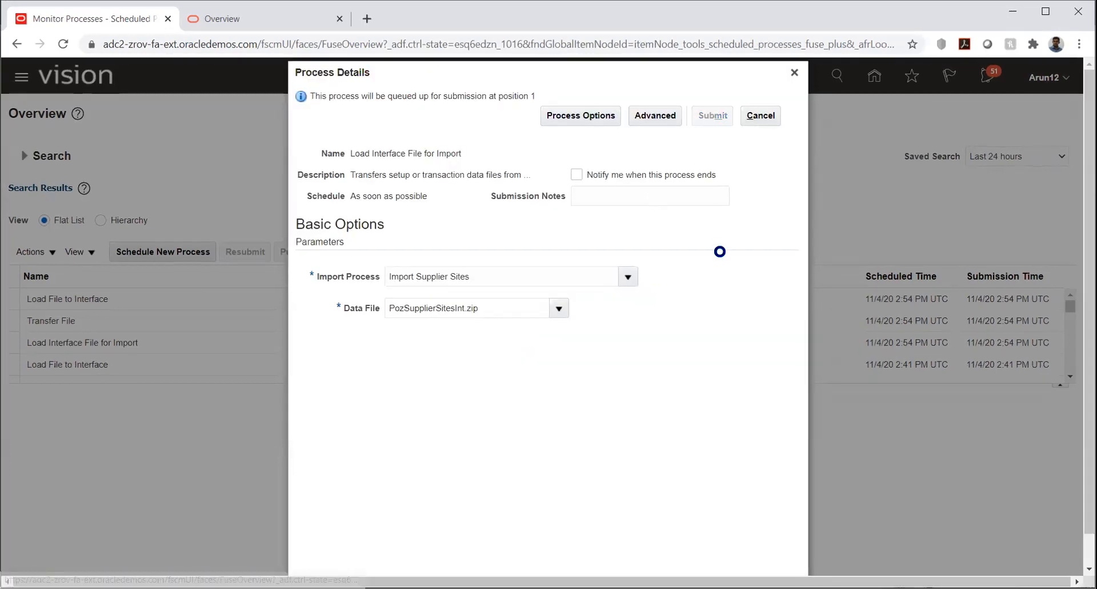
pyautogui.click(709, 213)
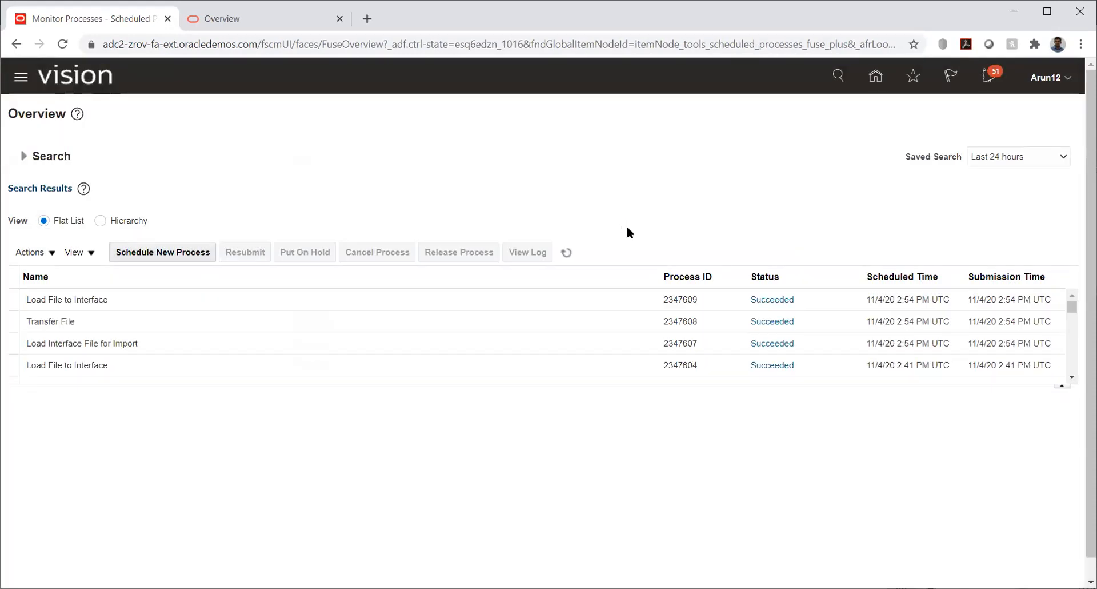
pyautogui.click(565, 247)
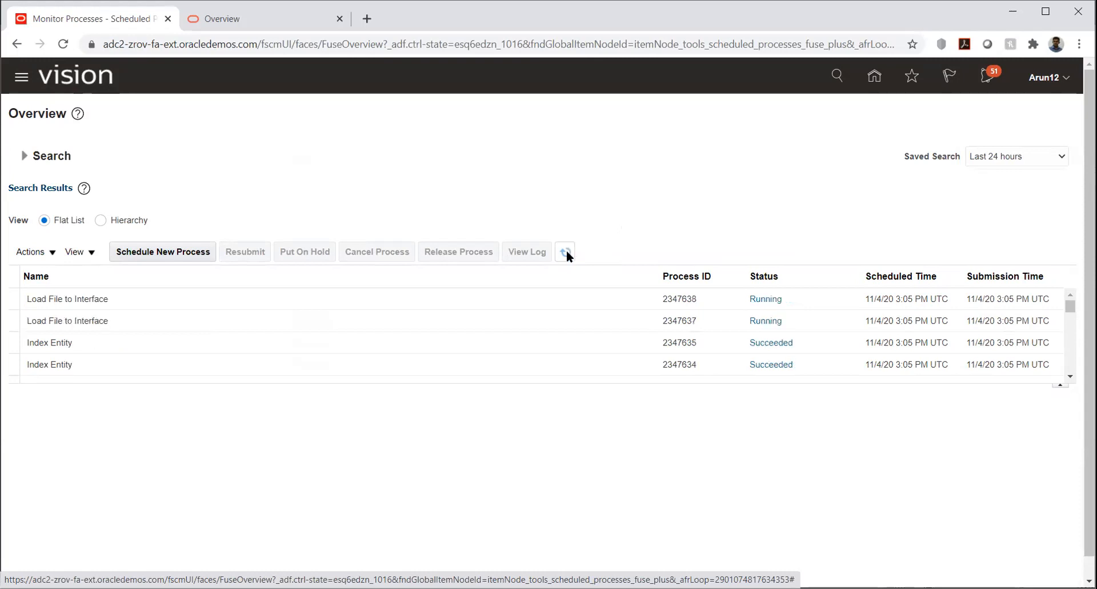
pyautogui.click(562, 252)
pyautogui.click(567, 251)
pyautogui.click(566, 252)
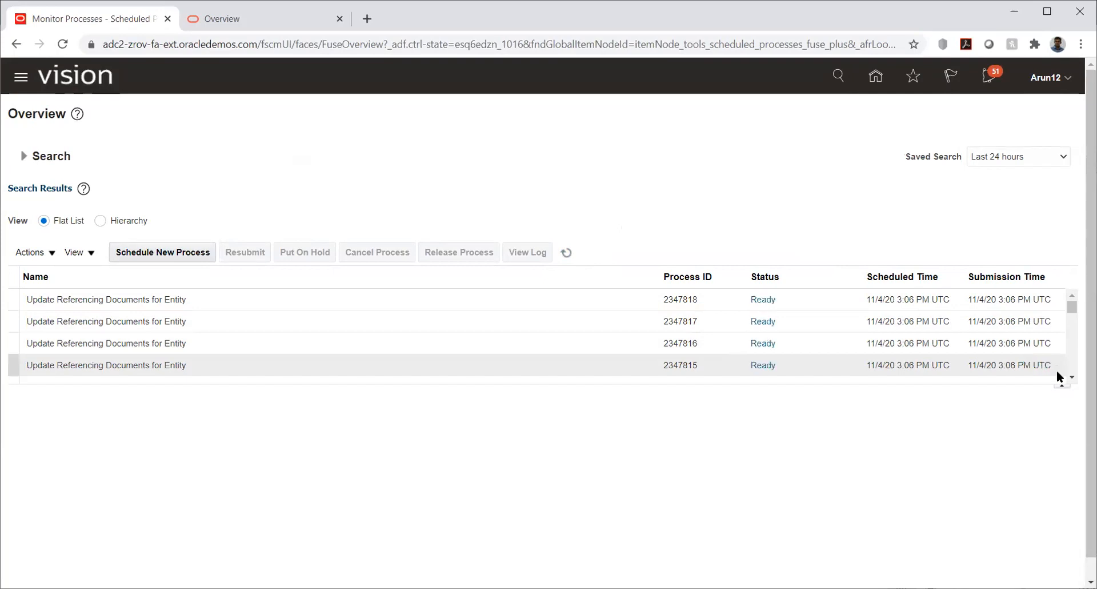
# Look through the scheduled process list for the status of the submitted Load Interface File for Import and its related jobs
pyautogui.click(1072, 377)
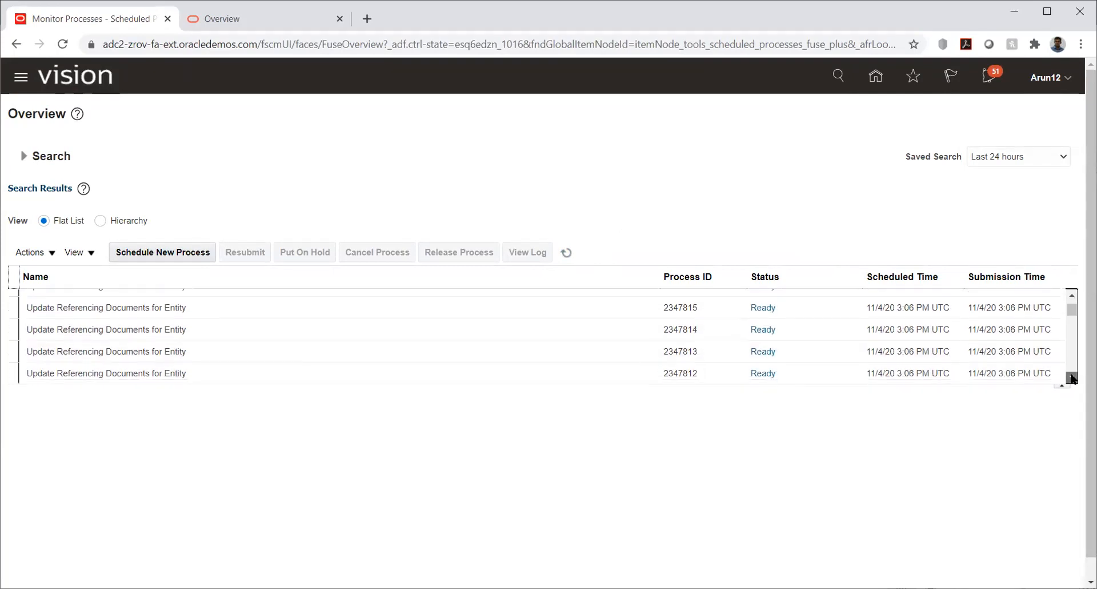
pyautogui.click(1072, 377)
pyautogui.click(1073, 377)
pyautogui.click(1072, 377)
pyautogui.click(1072, 377)
pyautogui.click(1072, 377)
pyautogui.click(1073, 377)
pyautogui.click(1072, 377)
pyautogui.click(1073, 377)
pyautogui.click(1073, 377)
pyautogui.click(1072, 377)
pyautogui.click(1073, 377)
pyautogui.click(1072, 377)
pyautogui.click(1072, 377)
pyautogui.click(1072, 377)
pyautogui.click(1072, 377)
pyautogui.click(1072, 377)
pyautogui.click(1072, 378)
pyautogui.click(1073, 377)
pyautogui.click(1072, 378)
pyautogui.click(1072, 377)
pyautogui.click(1072, 377)
pyautogui.click(1072, 377)
pyautogui.click(1072, 377)
pyautogui.click(1072, 378)
pyautogui.click(1072, 377)
pyautogui.click(1072, 378)
pyautogui.click(1072, 378)
pyautogui.click(1072, 378)
pyautogui.click(1073, 377)
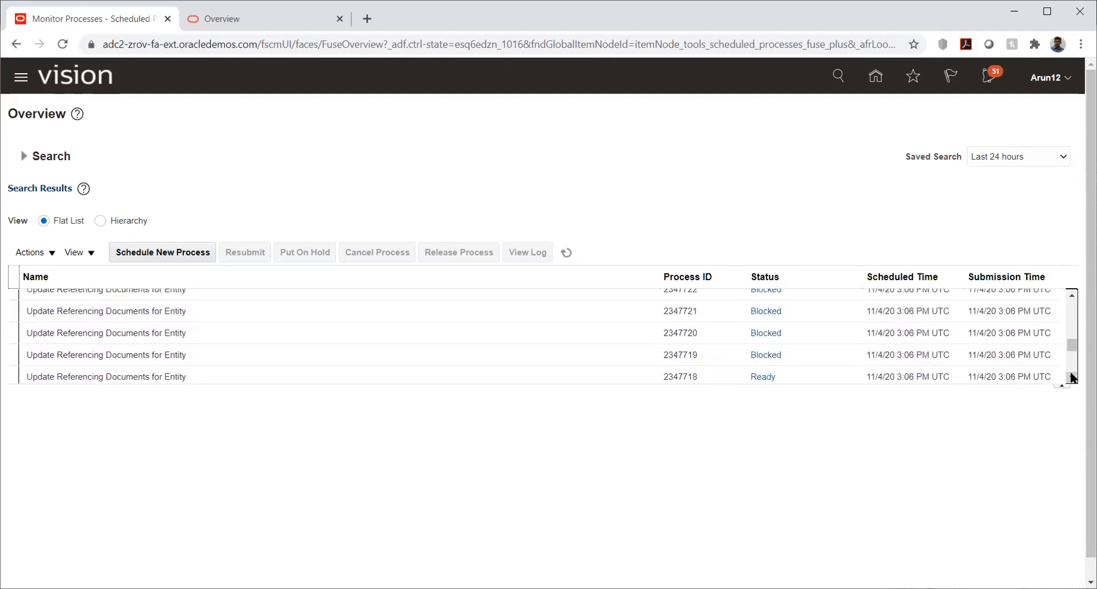
pyautogui.click(1073, 377)
pyautogui.click(1073, 378)
pyautogui.click(1072, 377)
pyautogui.click(1073, 378)
pyautogui.click(1072, 377)
pyautogui.click(1072, 377)
pyautogui.click(1072, 378)
pyautogui.click(1073, 378)
pyautogui.click(1072, 377)
pyautogui.click(1072, 378)
pyautogui.click(1073, 378)
pyautogui.click(1072, 377)
pyautogui.click(1072, 378)
pyautogui.click(1073, 377)
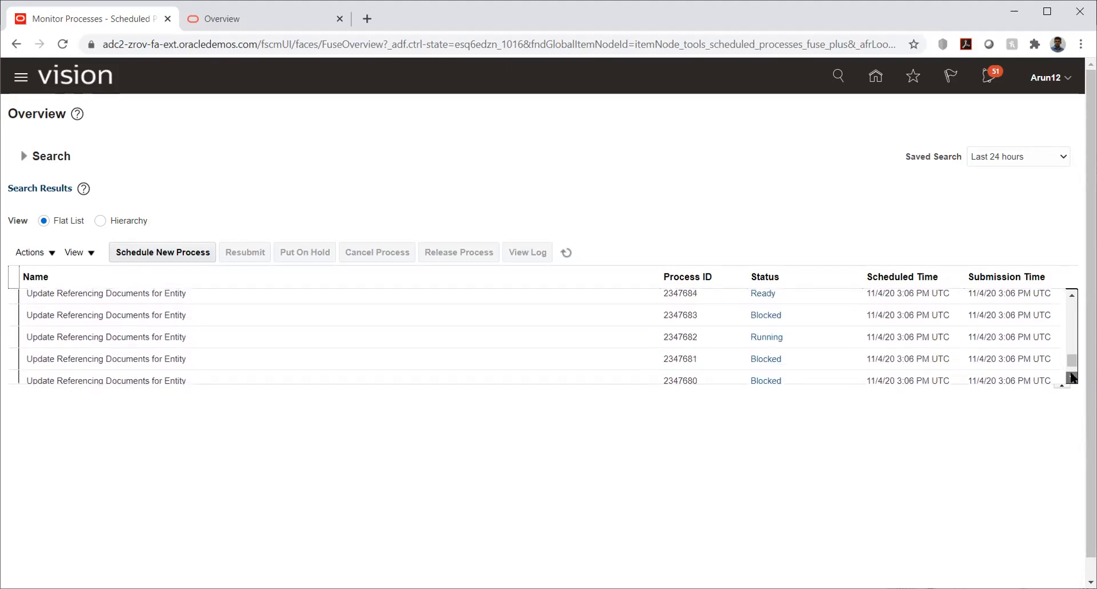
pyautogui.click(1073, 378)
pyautogui.click(1073, 377)
pyautogui.click(1072, 378)
pyautogui.click(1073, 377)
pyautogui.click(1073, 377)
pyautogui.click(1072, 377)
pyautogui.click(1073, 377)
pyautogui.click(1073, 377)
pyautogui.click(1072, 378)
pyautogui.click(1072, 377)
pyautogui.click(1072, 377)
pyautogui.click(1072, 377)
pyautogui.click(1072, 377)
pyautogui.click(1072, 377)
pyautogui.click(1073, 378)
pyautogui.click(1072, 377)
pyautogui.click(1072, 377)
pyautogui.click(1072, 377)
pyautogui.click(1073, 378)
pyautogui.click(1072, 378)
pyautogui.click(1072, 377)
pyautogui.click(1072, 377)
pyautogui.click(1072, 377)
pyautogui.click(1073, 377)
pyautogui.click(1072, 378)
pyautogui.click(1073, 377)
pyautogui.click(1072, 377)
pyautogui.click(1072, 378)
pyautogui.click(1072, 377)
pyautogui.click(1073, 377)
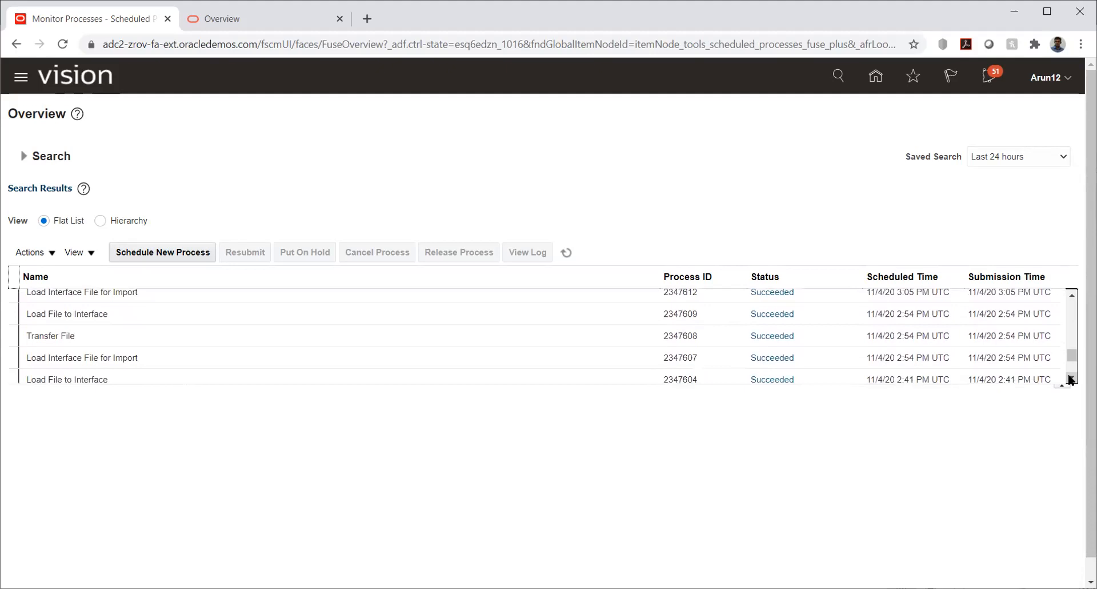
pyautogui.click(1071, 296)
pyautogui.click(1072, 296)
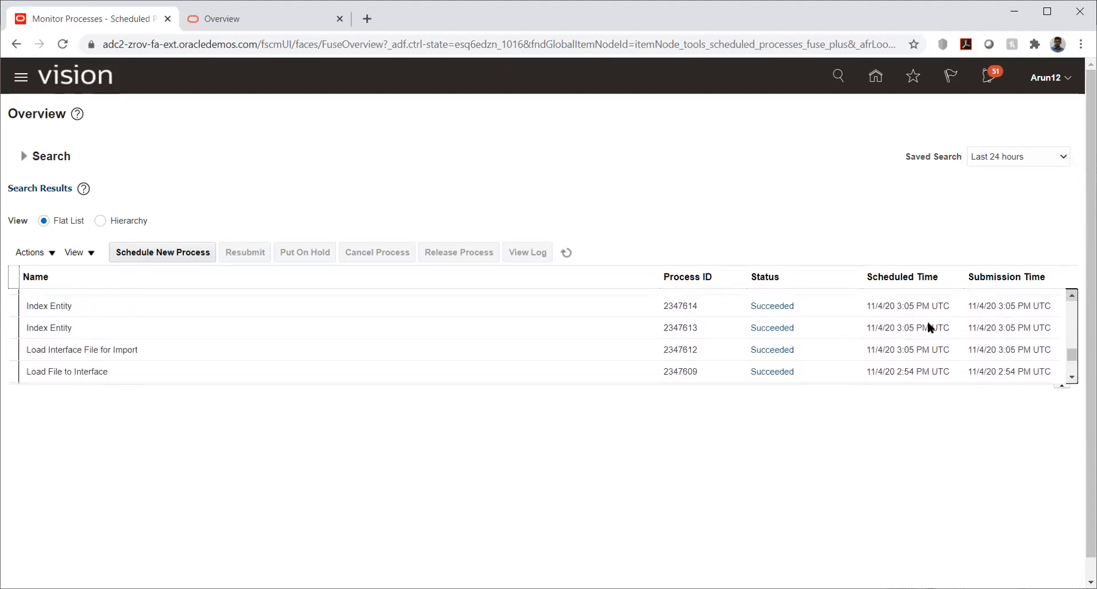
# Select the Load Interface File for Import process 2347612 and download its second additional output attachment
pyautogui.click(579, 343)
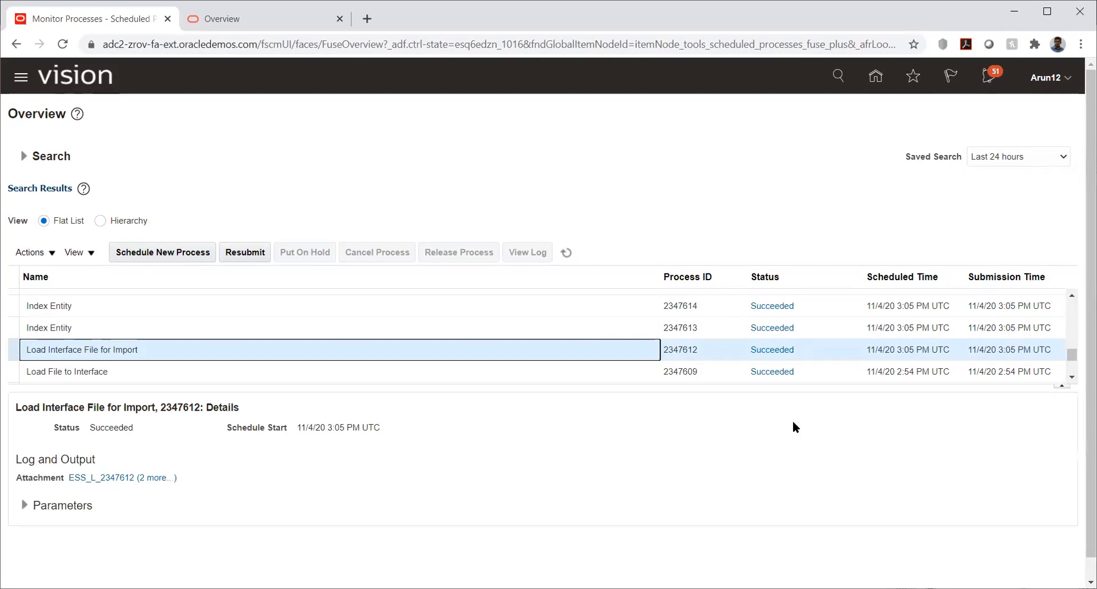
pyautogui.click(160, 477)
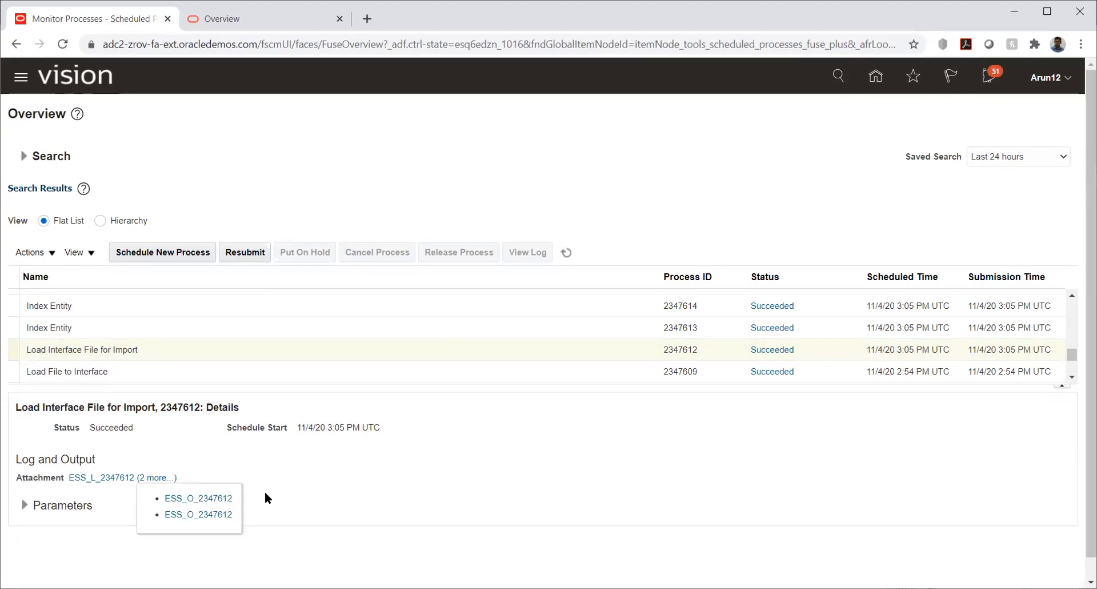
pyautogui.click(204, 514)
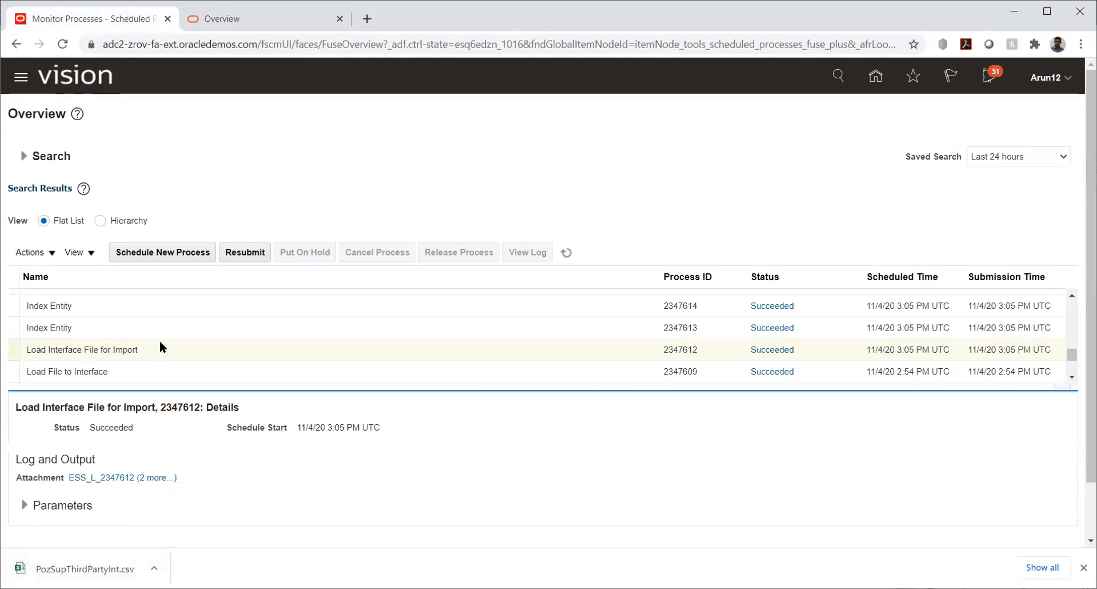
pyautogui.click(215, 344)
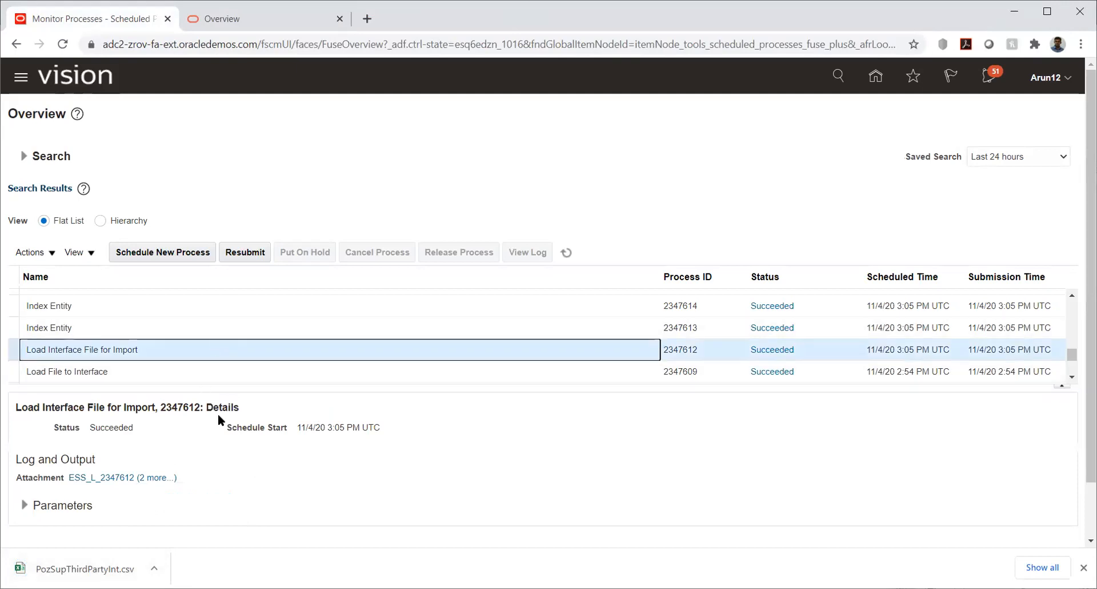
# Download the log of Load File to Interface process 2347609 and read the row load results for POZ_SUP_ADDRESSES_INT in Notepad
pyautogui.click(151, 372)
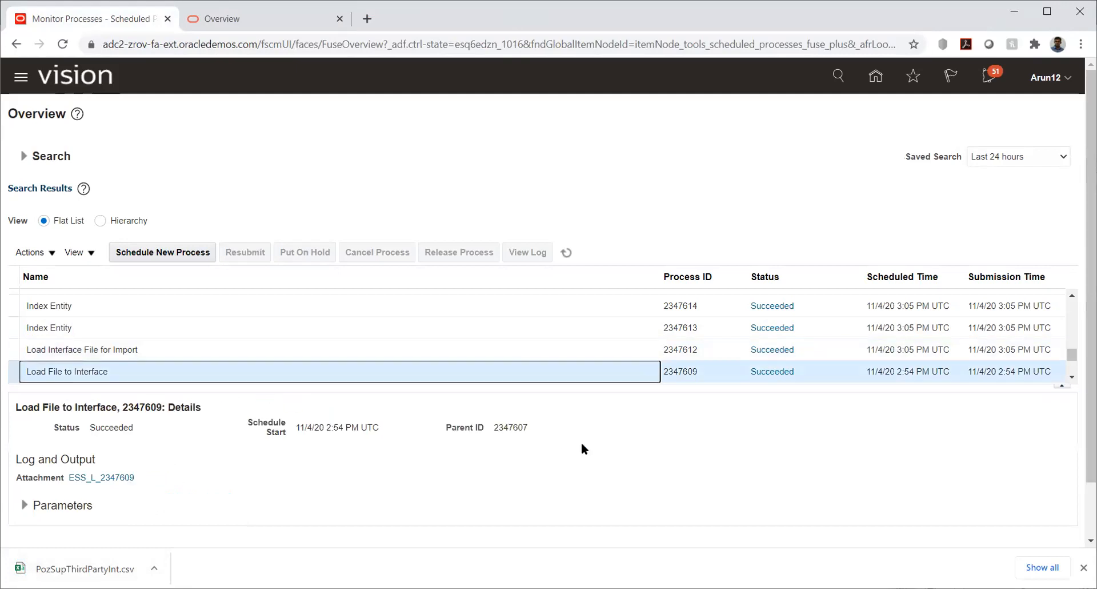
pyautogui.click(115, 475)
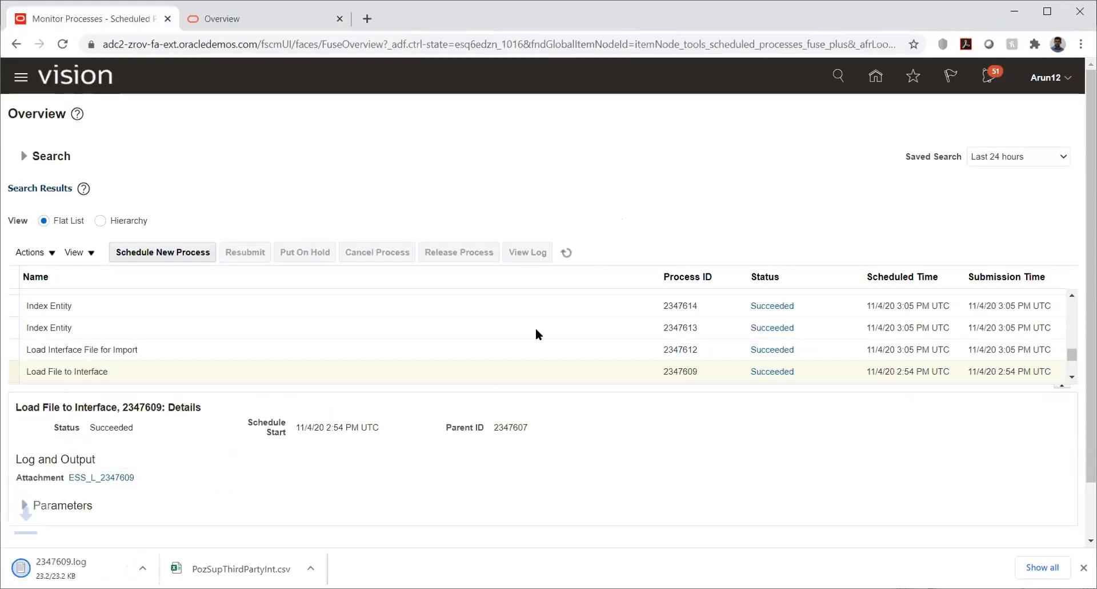
pyautogui.click(68, 566)
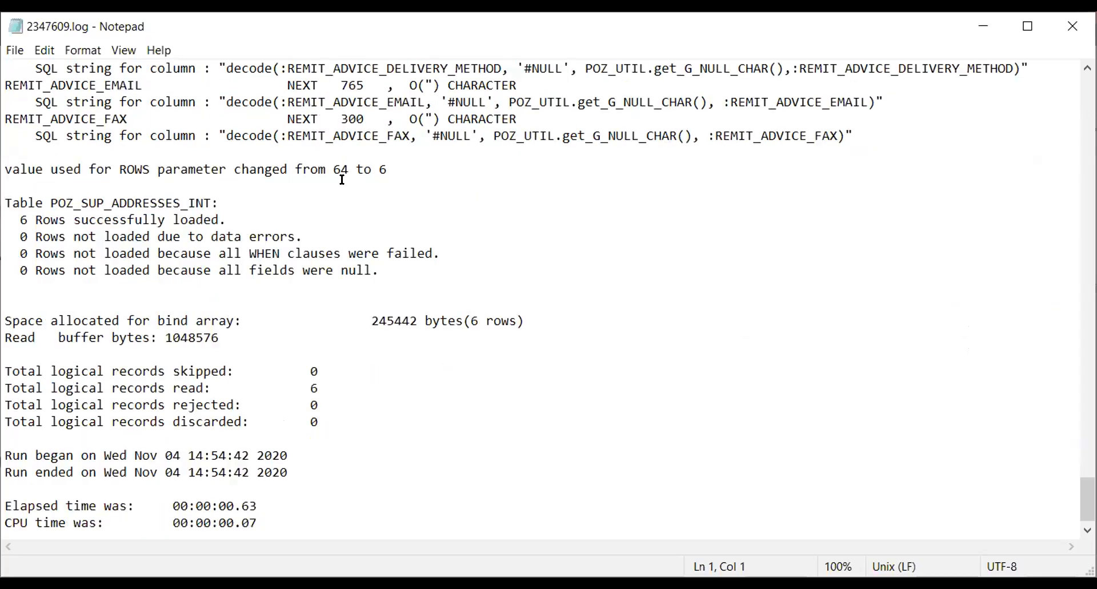
pyautogui.scroll(-1, 342, 179)
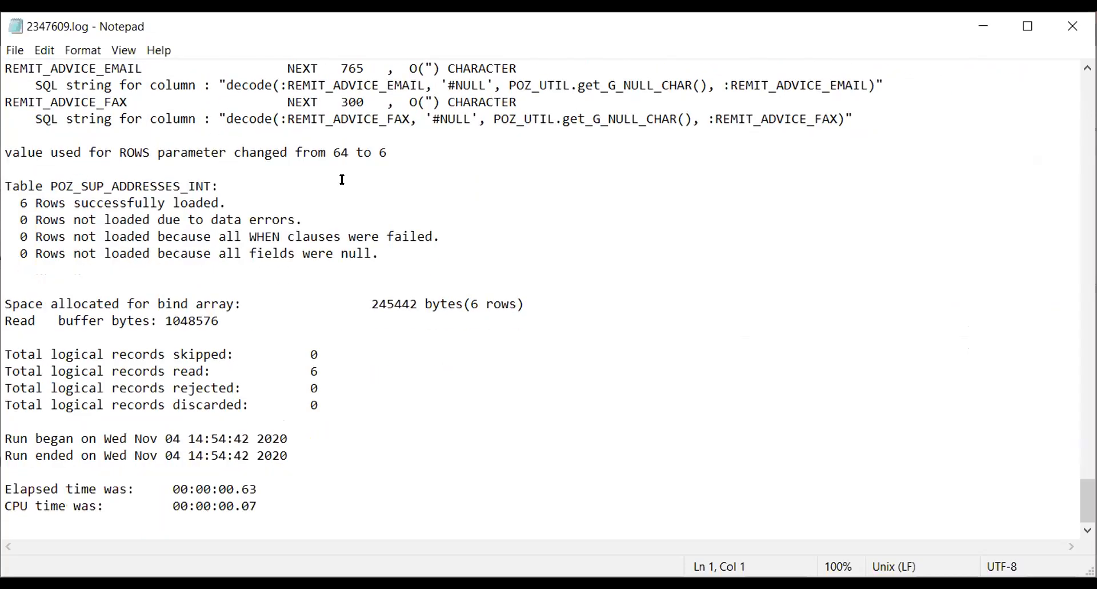
pyautogui.scroll(1, 342, 180)
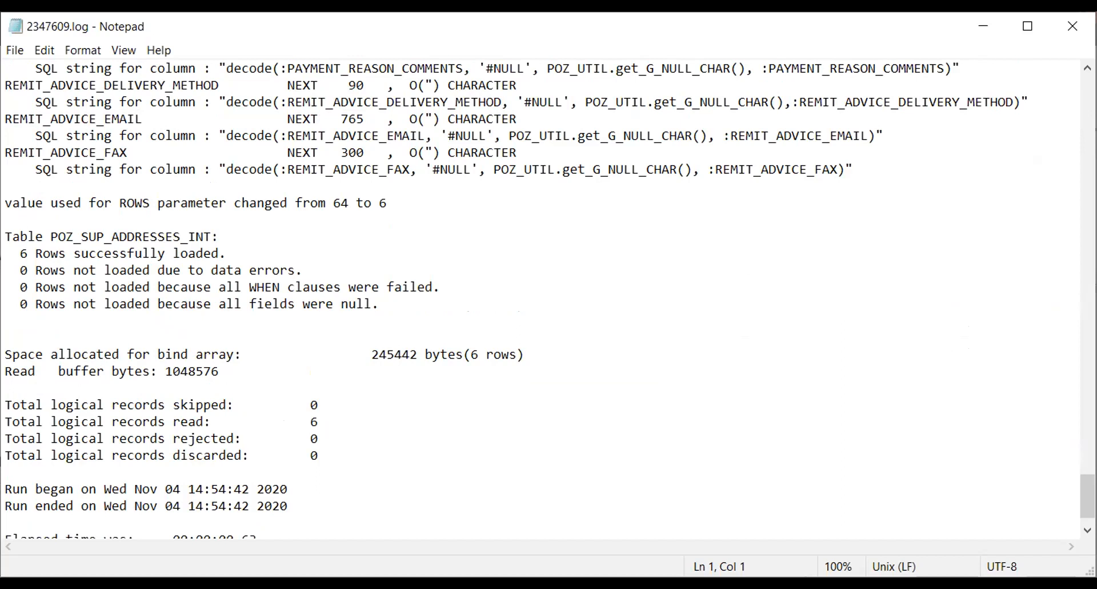
pyautogui.hotkey('alt', 'Tab')
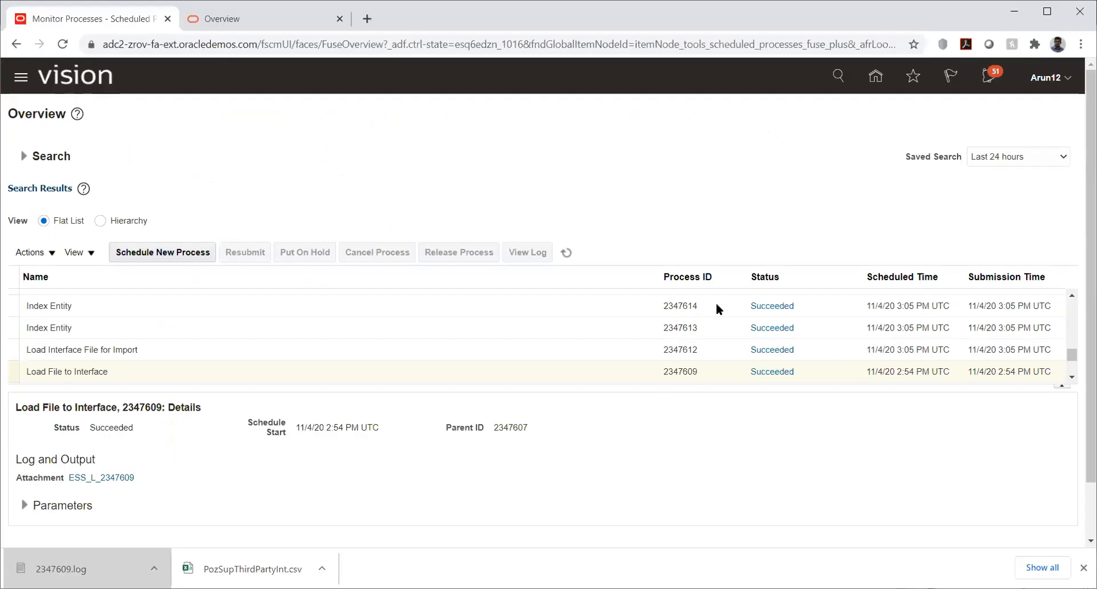
# Switch to the Suppliers work area and open Manage Suppliers, dismissing the missing-criteria error
pyautogui.click(868, 87)
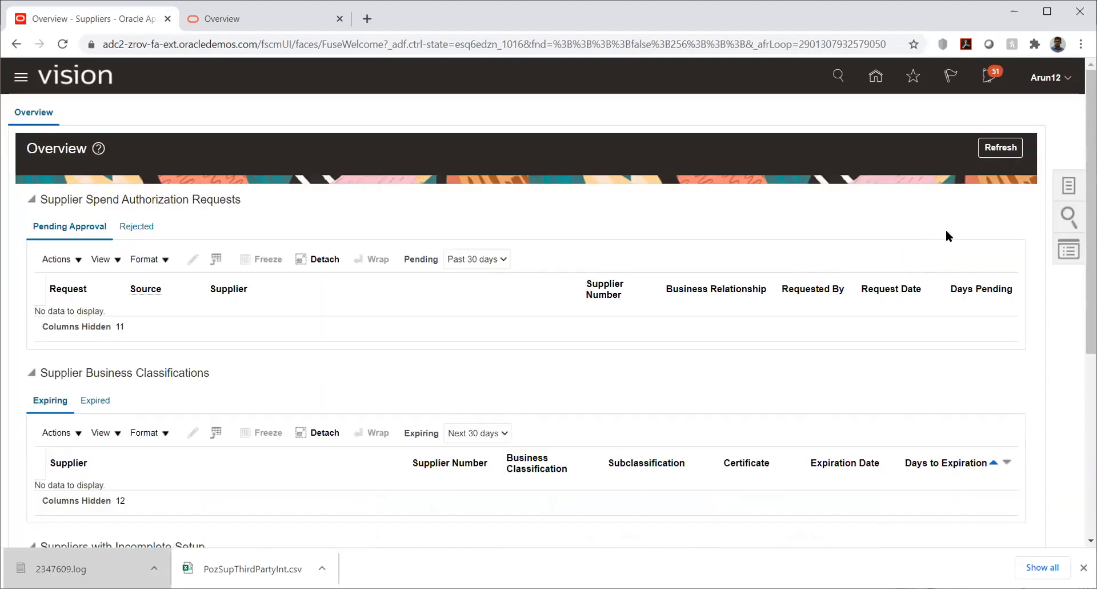
pyautogui.click(1068, 188)
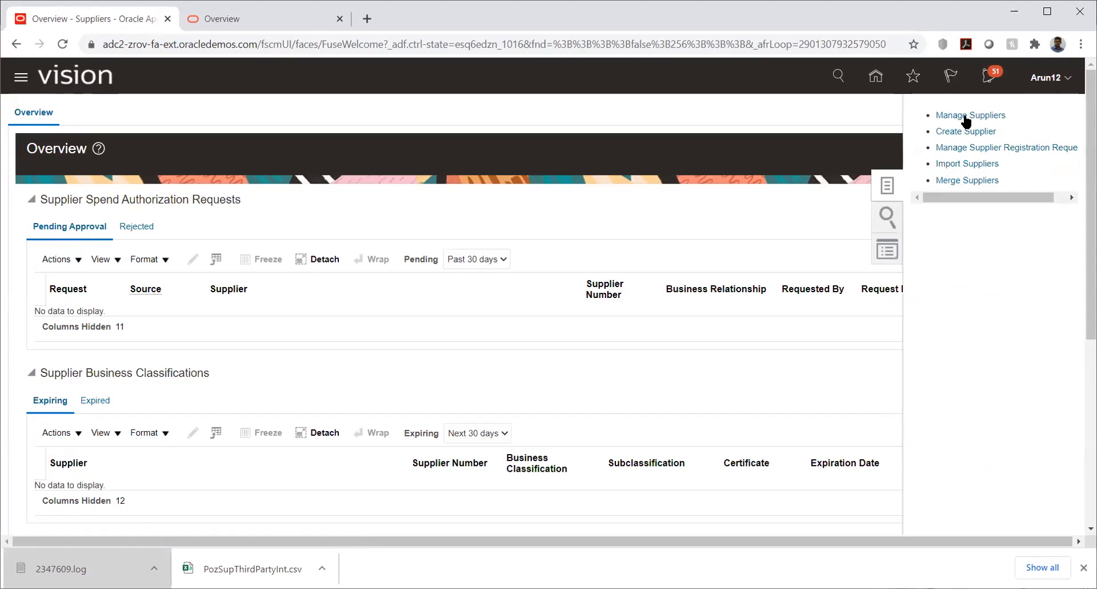
pyautogui.click(965, 116)
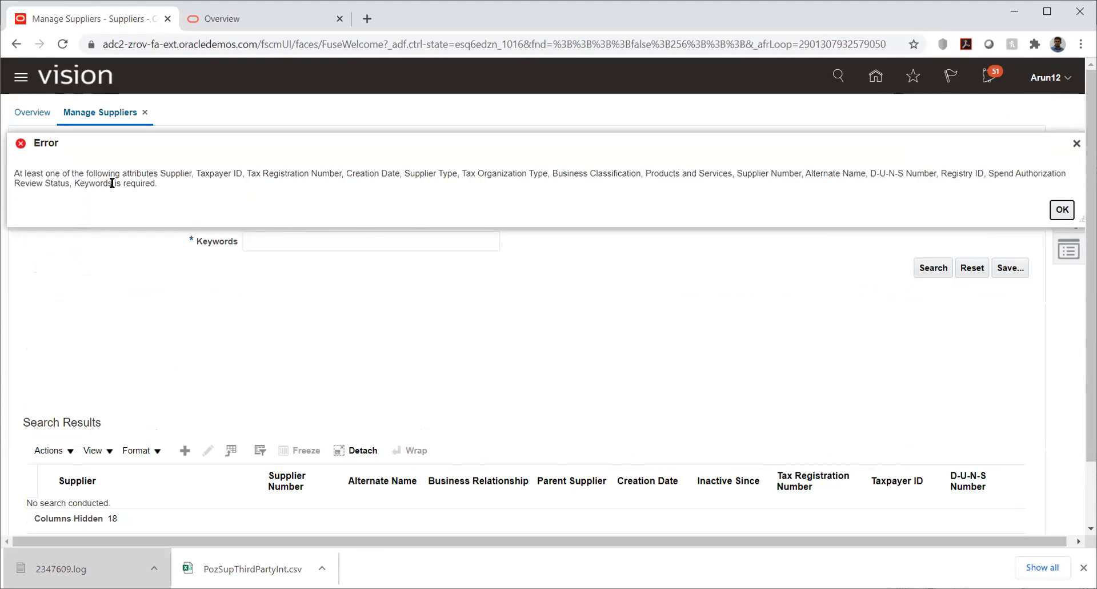
pyautogui.click(1062, 210)
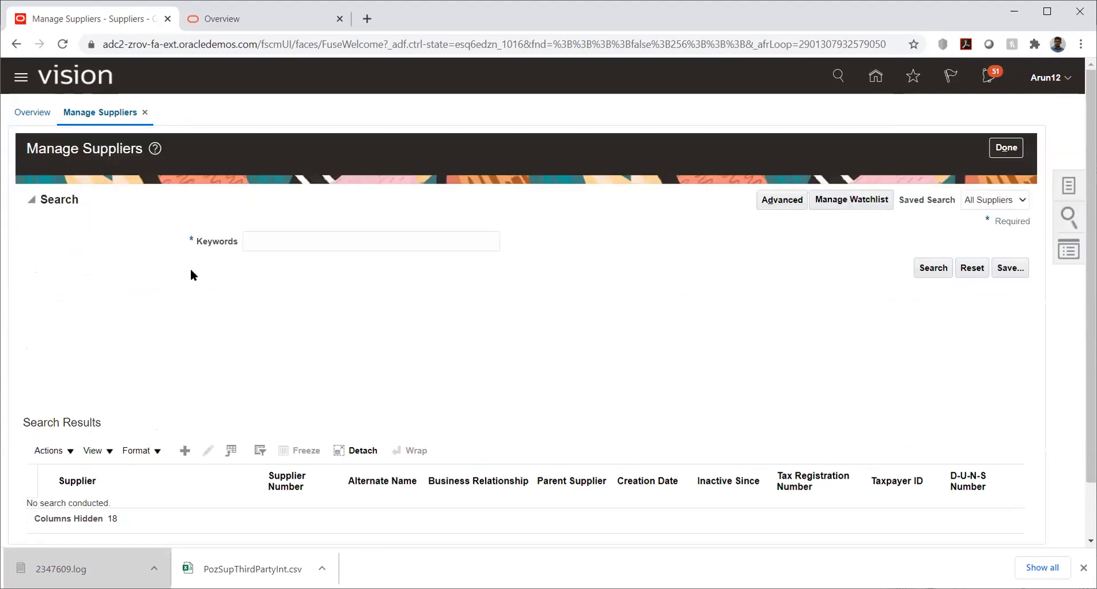
# Search the suppliers by the keyword TATA and look through the matching supplier records
pyautogui.click(314, 244)
pyautogui.write('T')
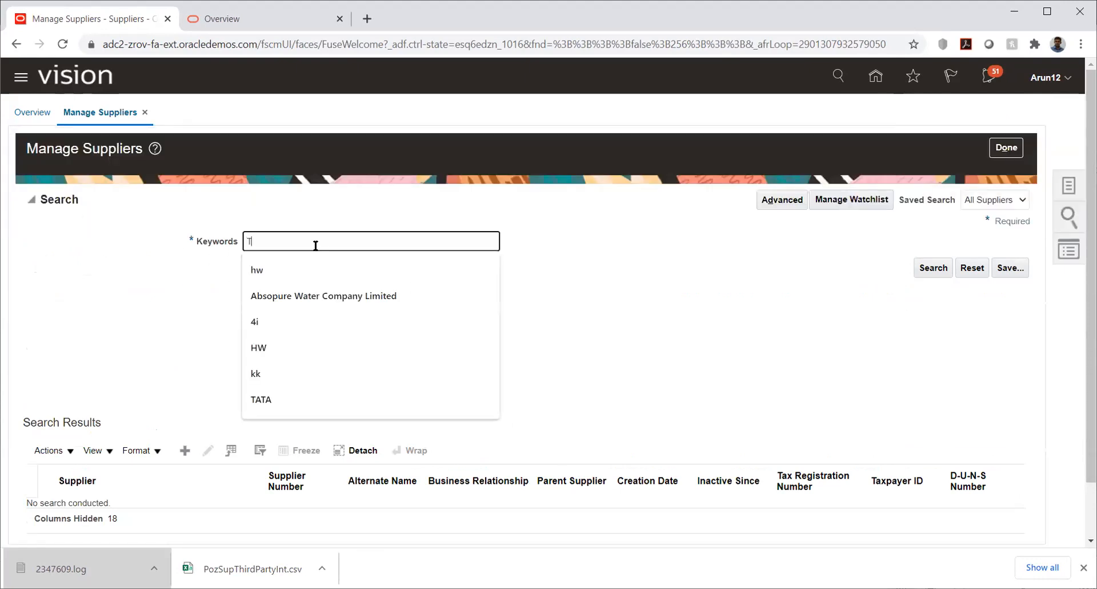
pyautogui.write('ATA')
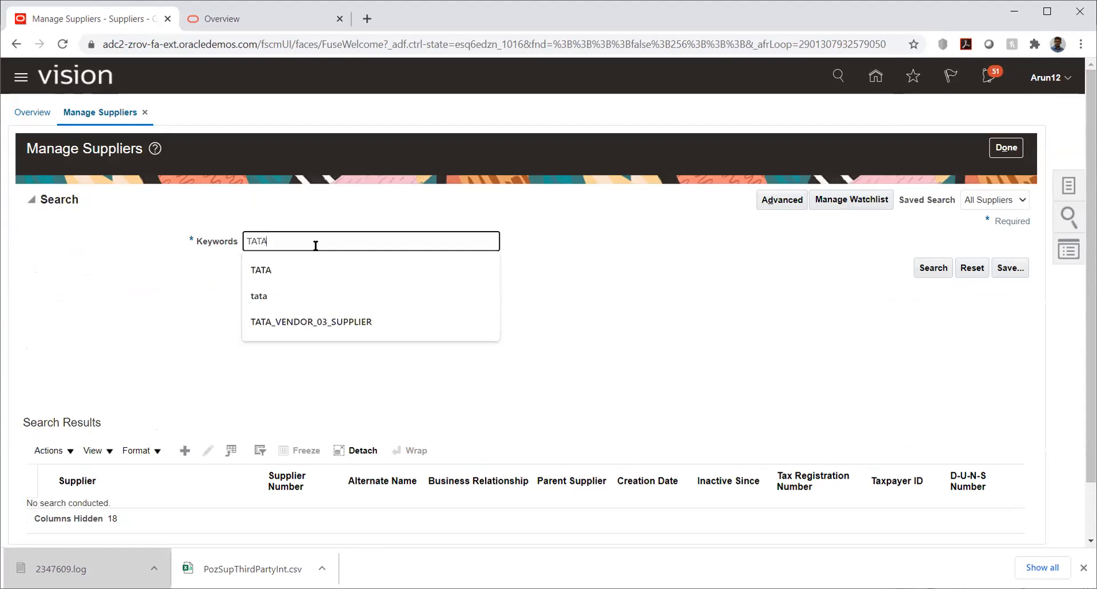
pyautogui.press('Return')
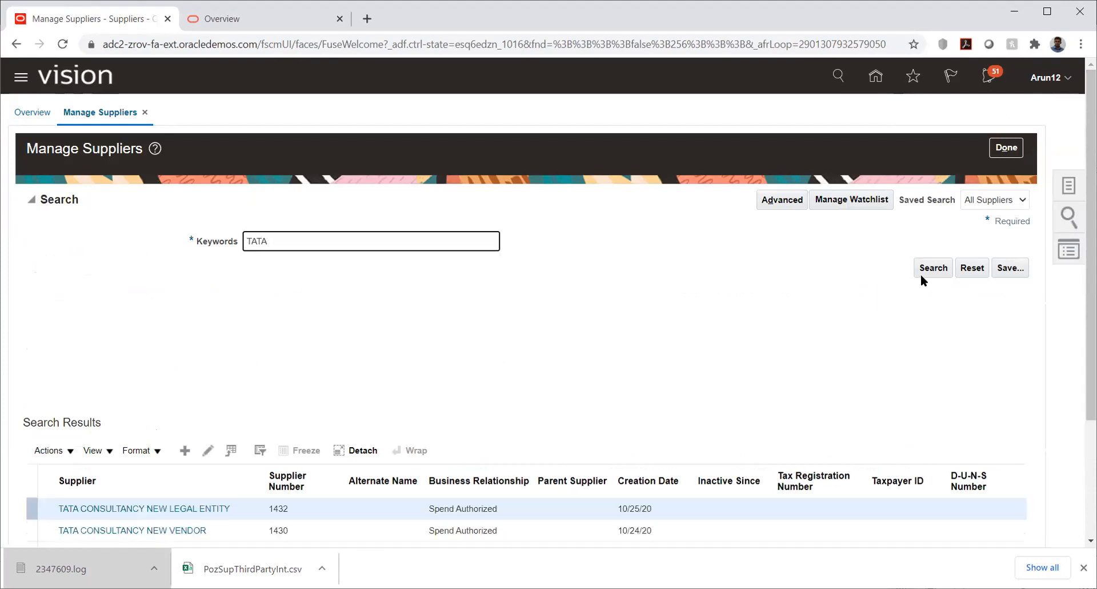
pyautogui.scroll(-3, 559, 290)
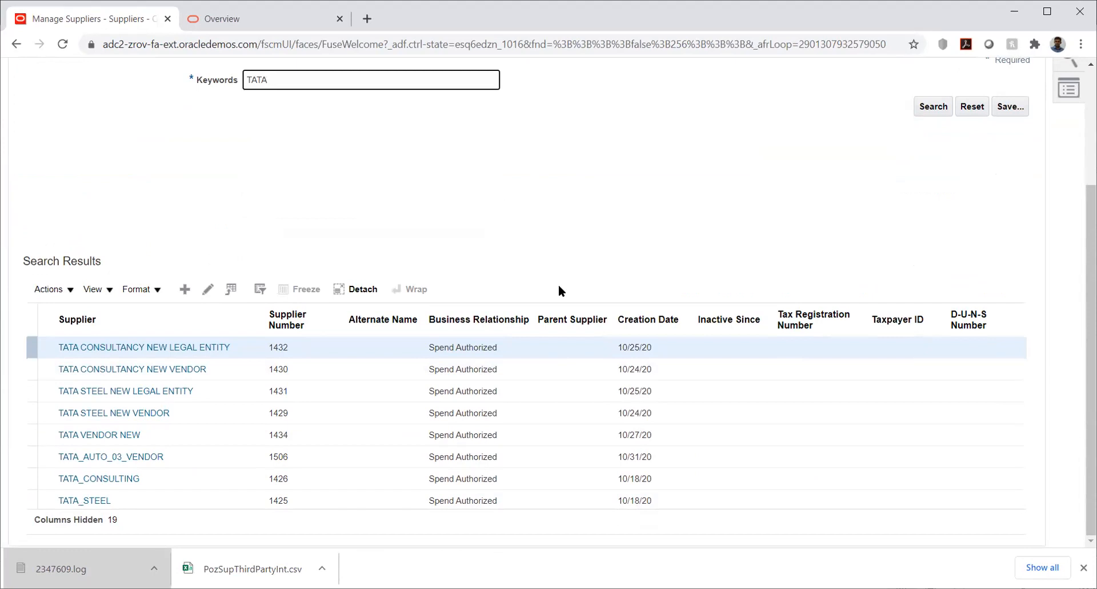
pyautogui.scroll(3, 559, 290)
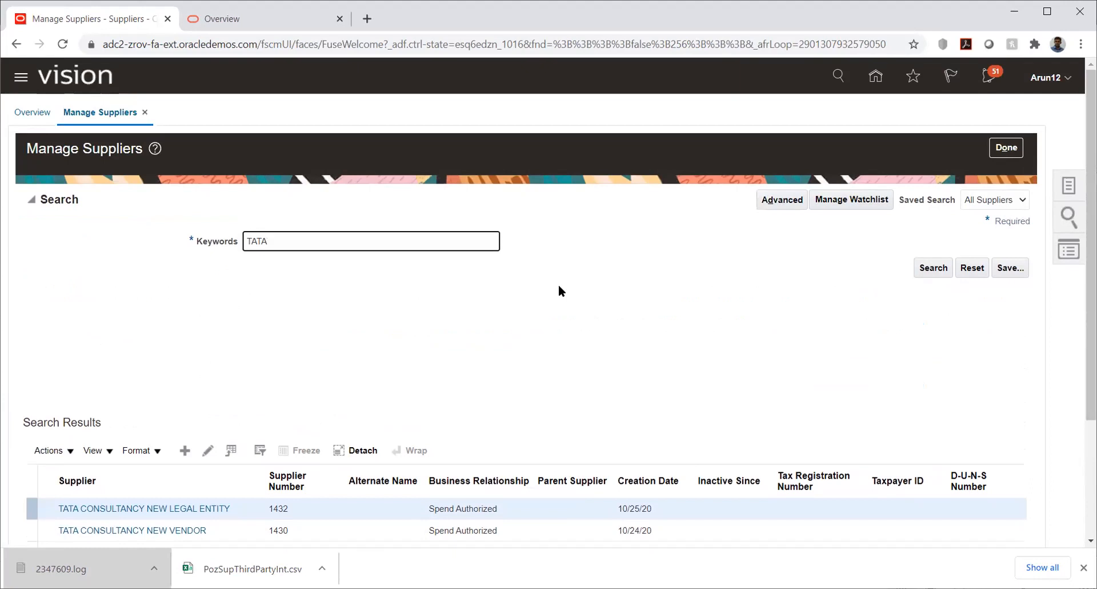
# Start creating a new invoice in the Invoices work area of Payables
pyautogui.click(874, 79)
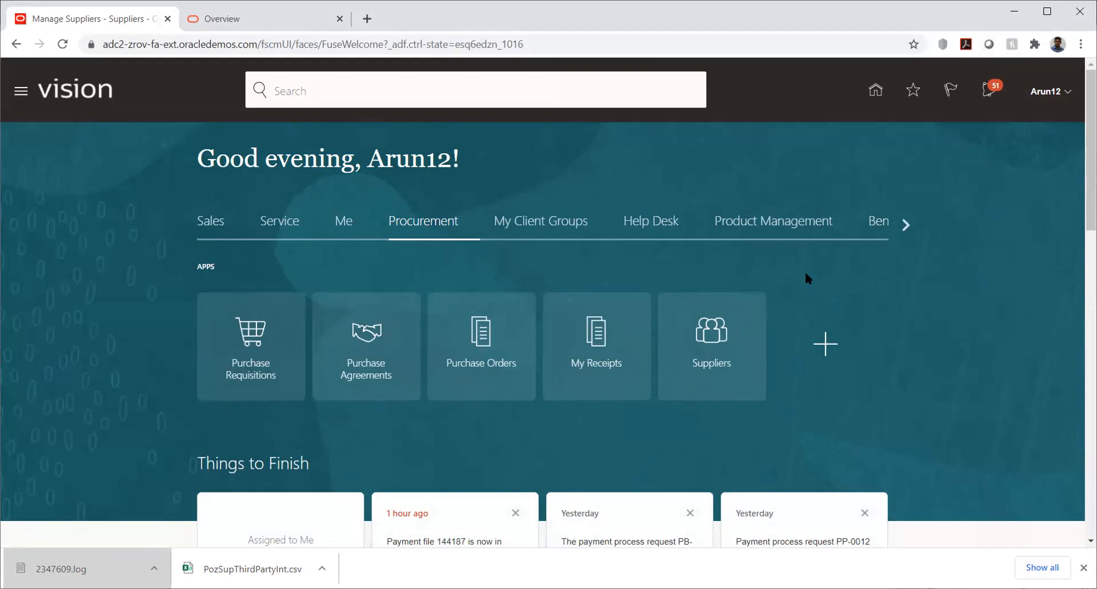
pyautogui.click(906, 224)
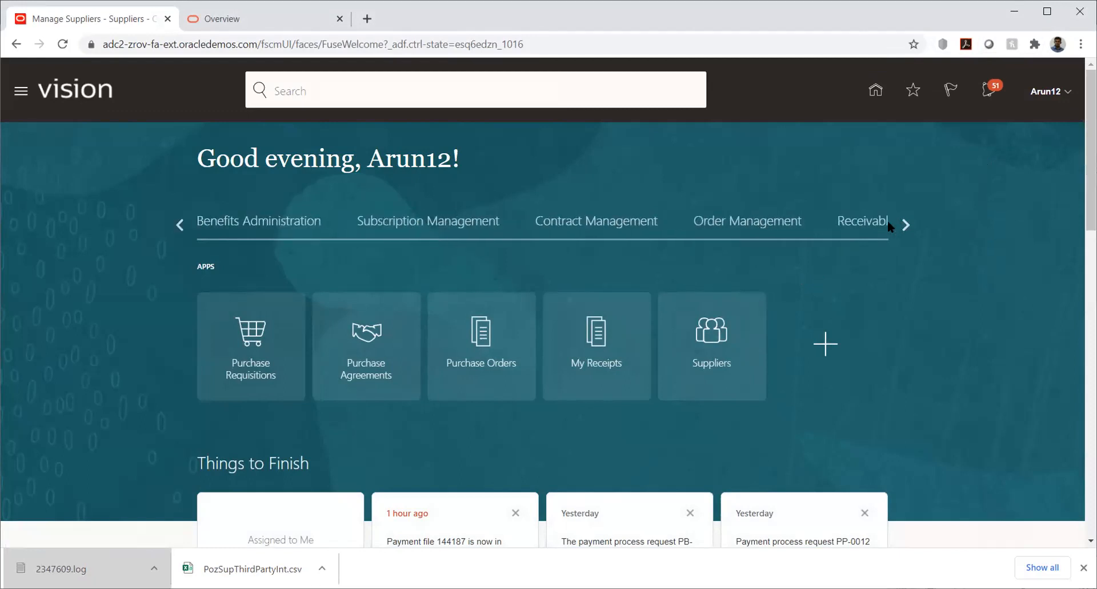
pyautogui.click(905, 226)
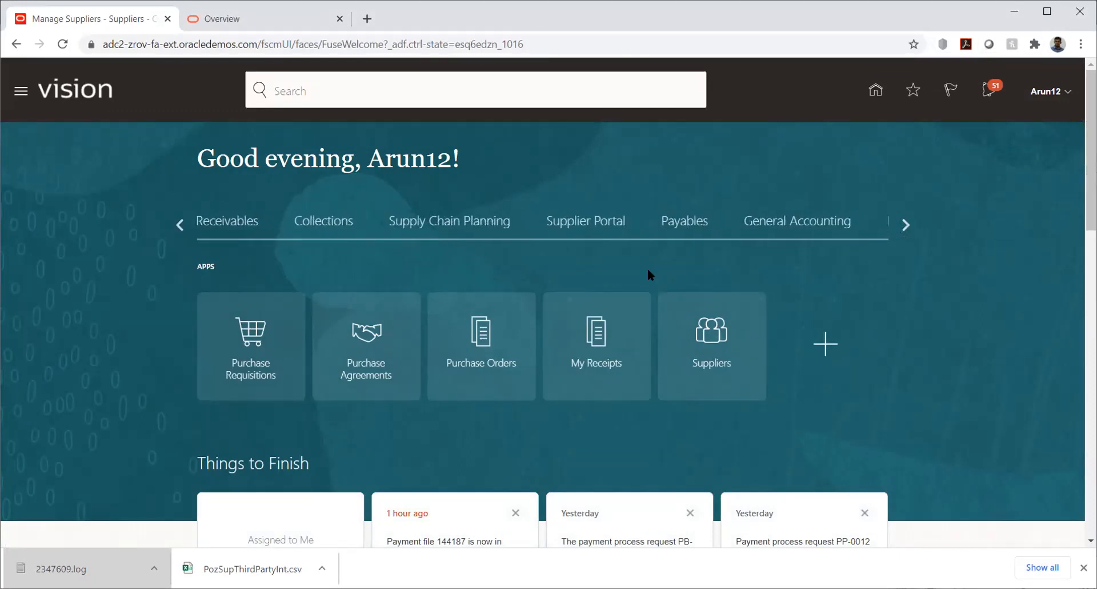
pyautogui.click(676, 228)
pyautogui.click(363, 360)
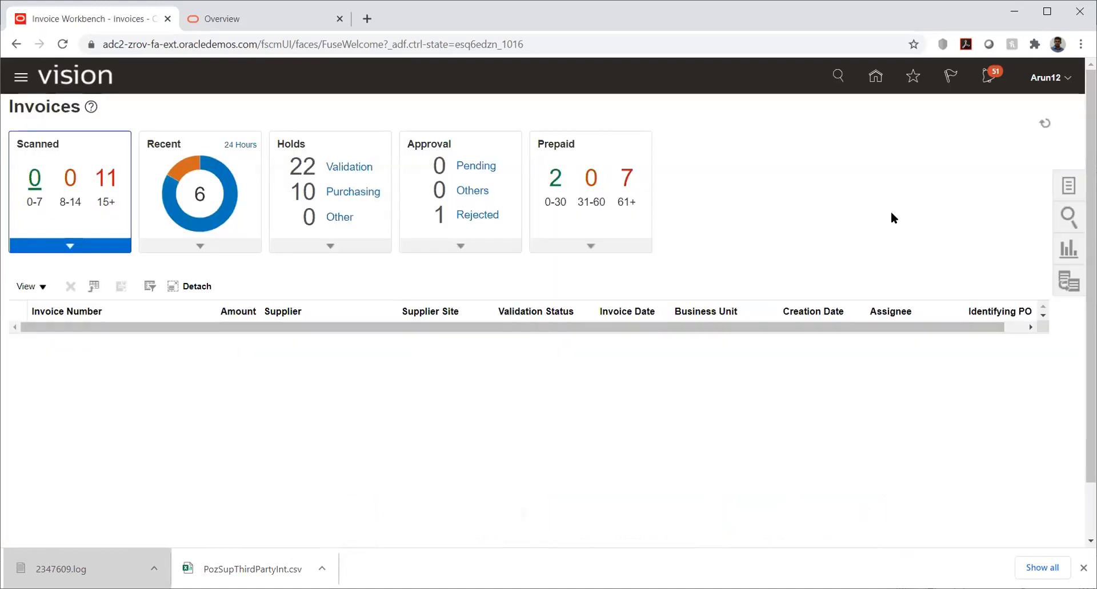
pyautogui.click(1069, 186)
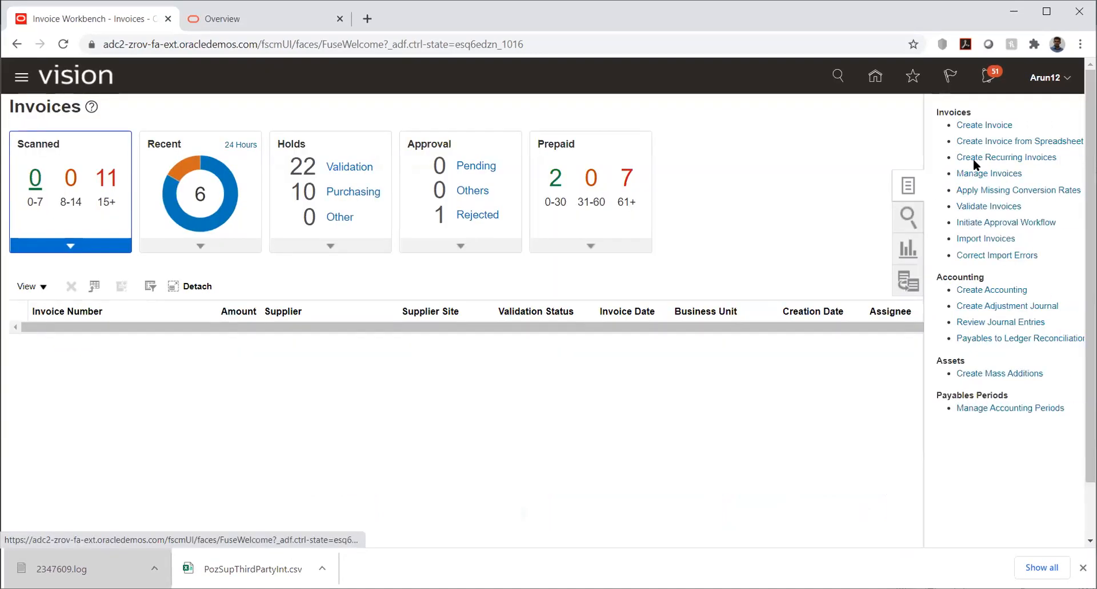
pyautogui.click(968, 124)
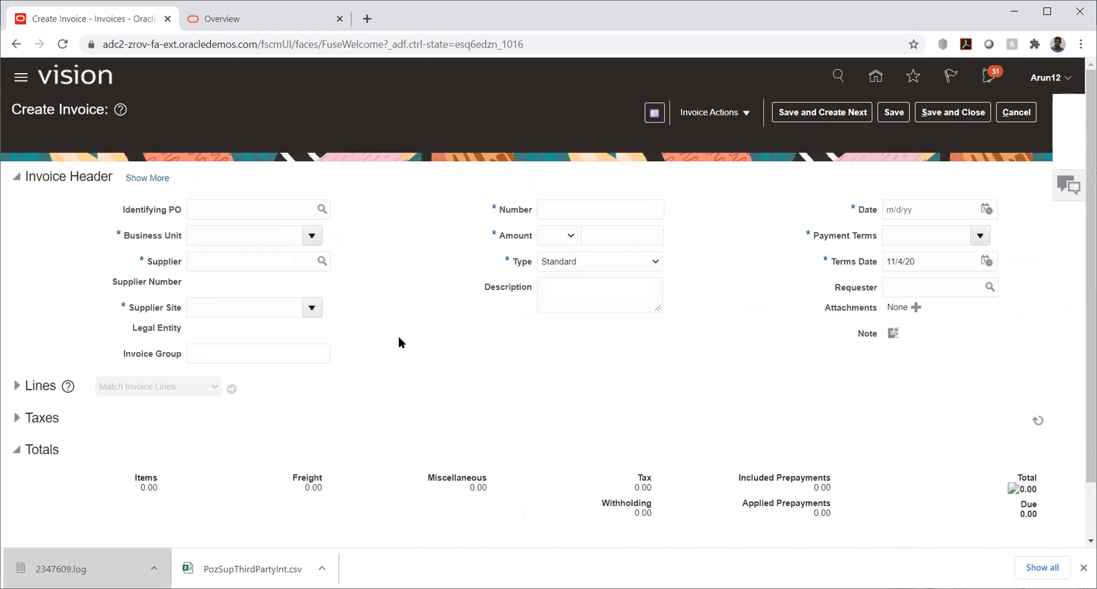
# Set the invoice's business unit to TATA_AUTO_03_BU, look up suppliers matching "tata", and discard the unsaved invoice
pyautogui.click(227, 233)
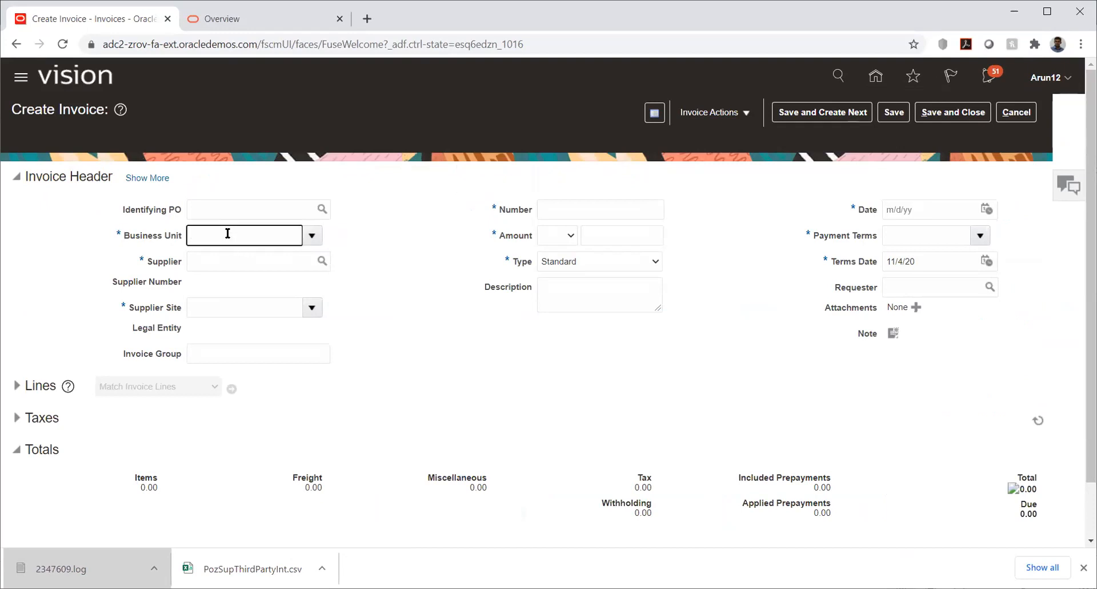
pyautogui.write('tata')
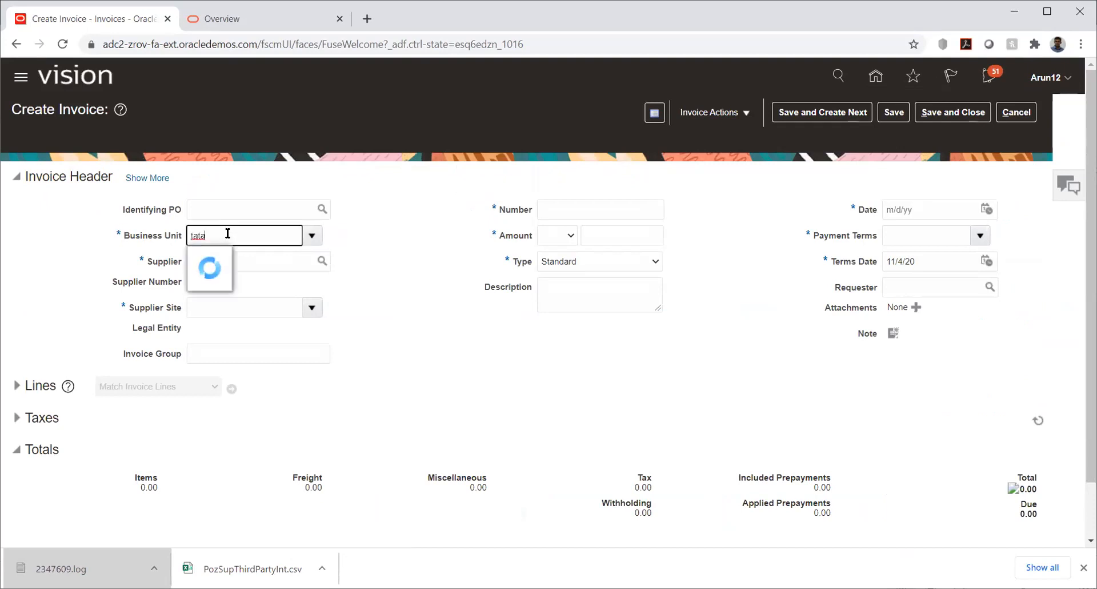
pyautogui.click(252, 350)
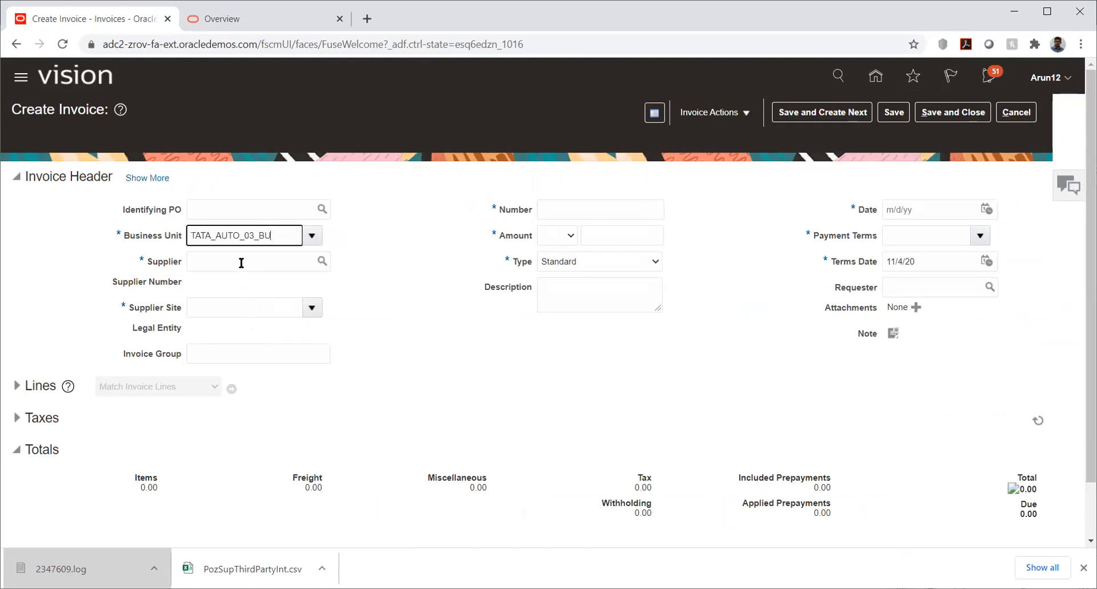
pyautogui.click(241, 263)
pyautogui.write('tata')
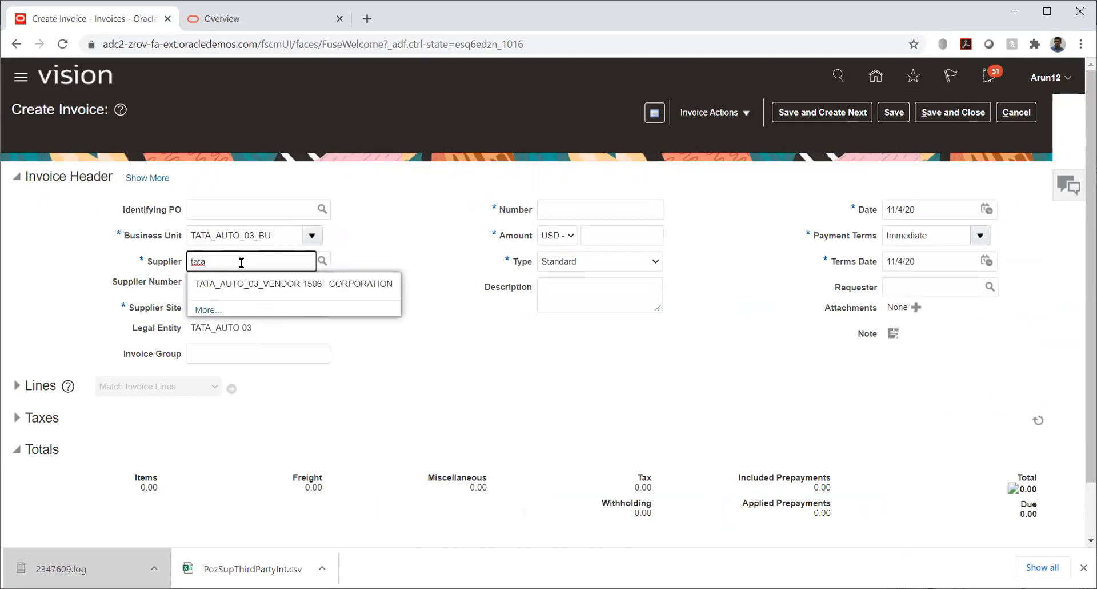
pyautogui.click(397, 218)
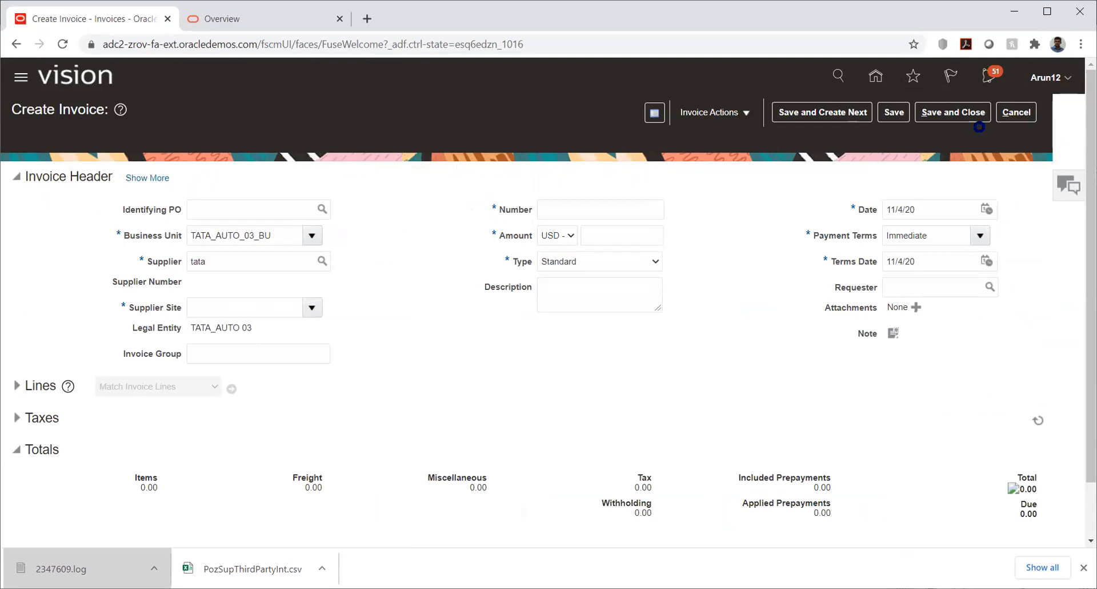
pyautogui.click(1024, 114)
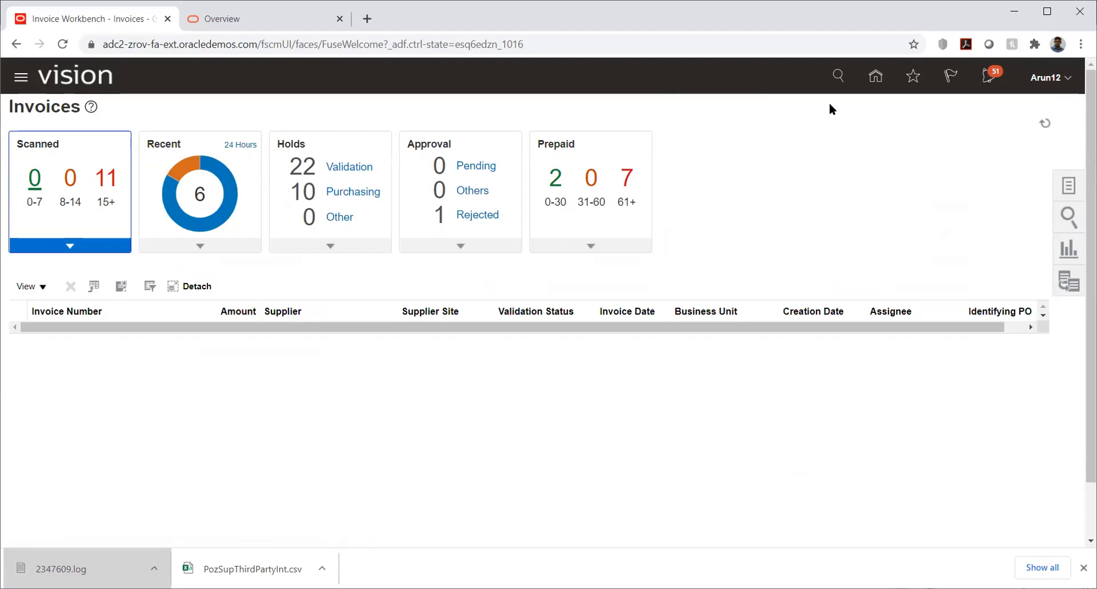
# Return to the Suppliers work area in Procurement and view its list of available supplier tasks
pyautogui.click(876, 76)
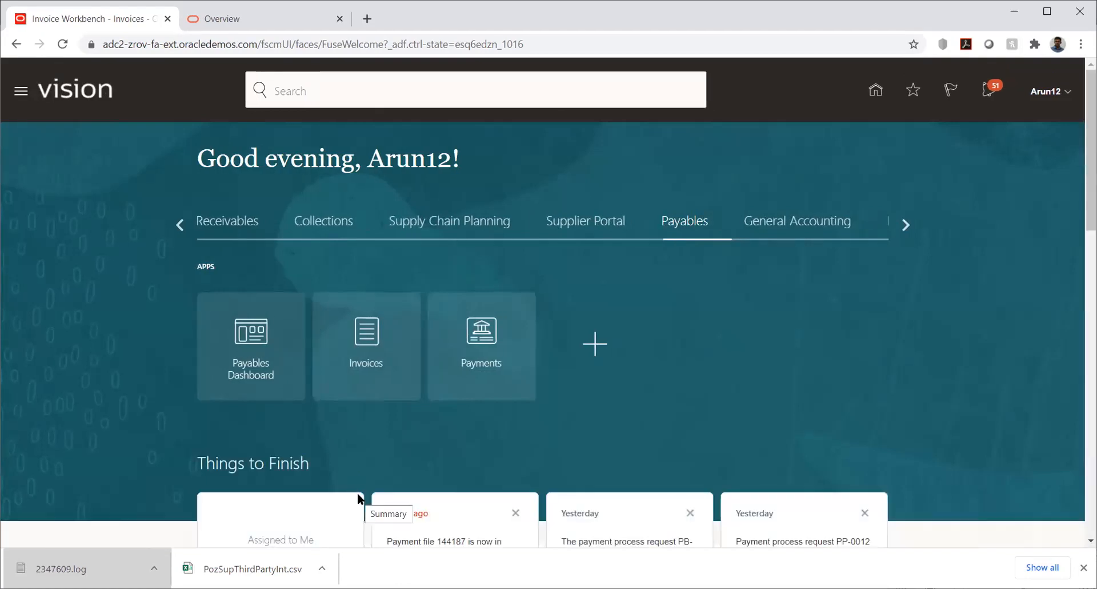
pyautogui.click(179, 224)
pyautogui.click(179, 224)
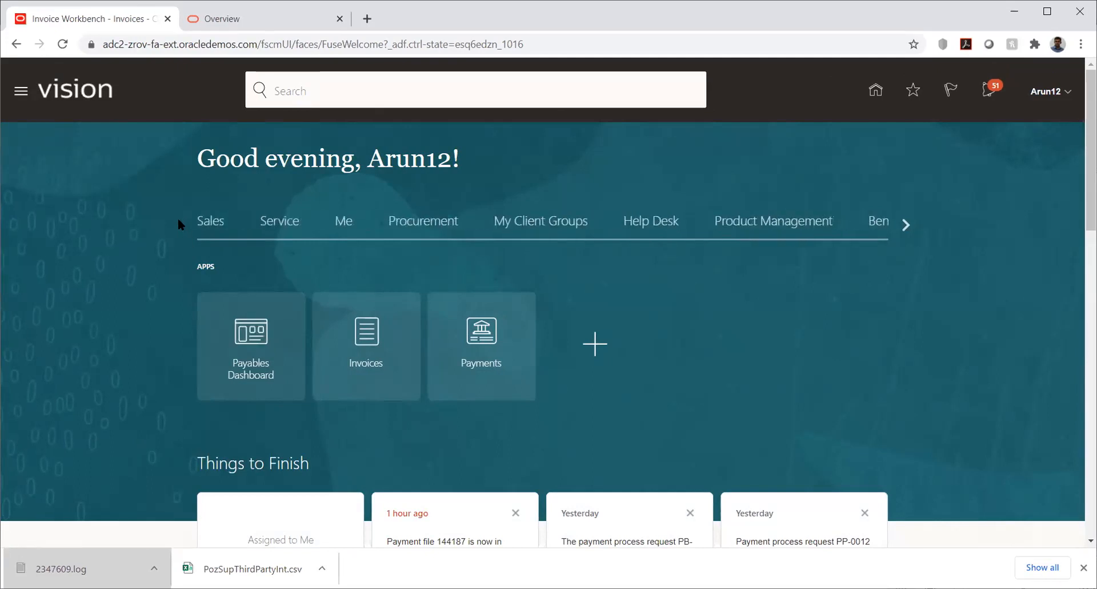
pyautogui.click(430, 229)
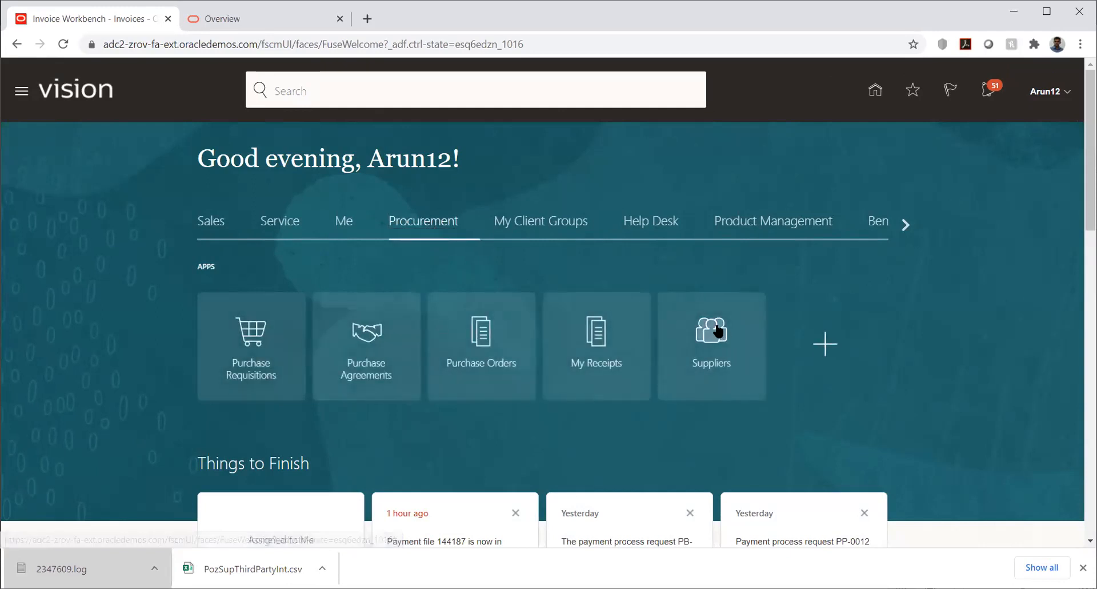
pyautogui.click(719, 330)
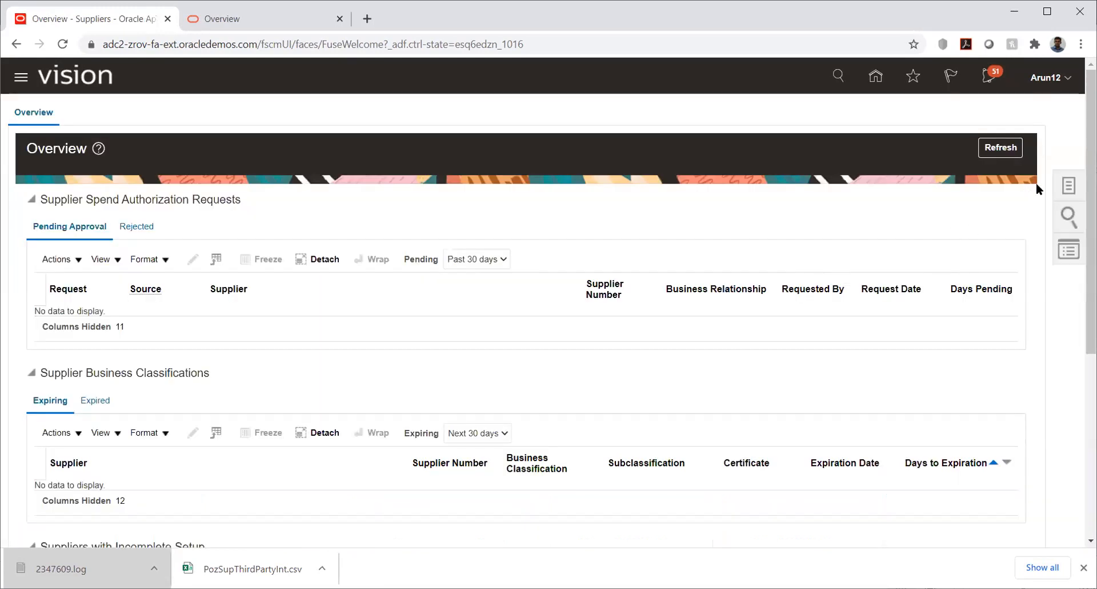
pyautogui.click(1064, 187)
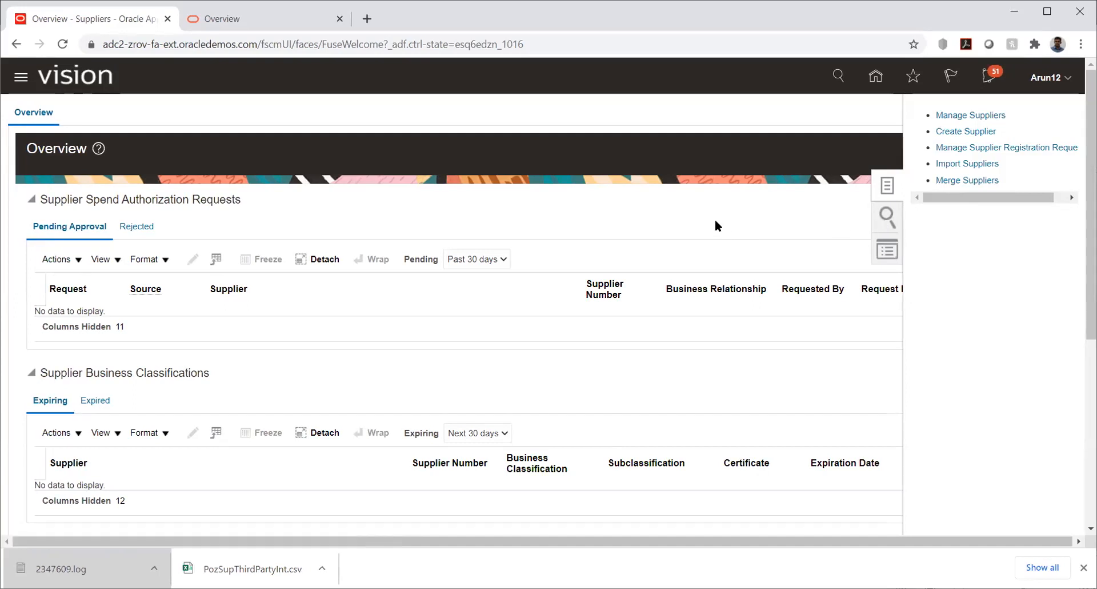
pyautogui.click(566, 212)
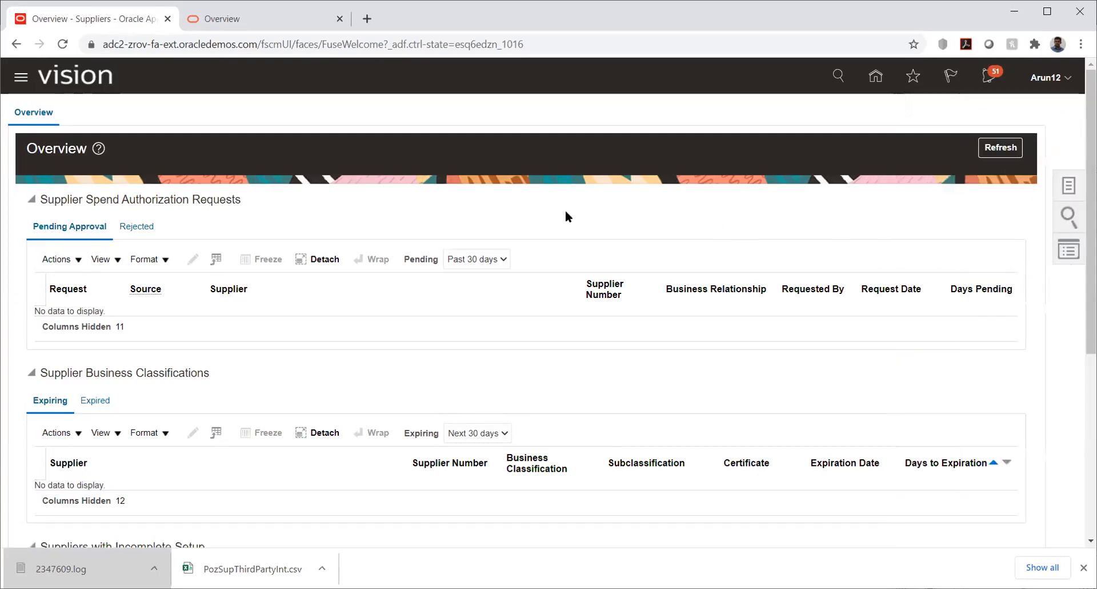